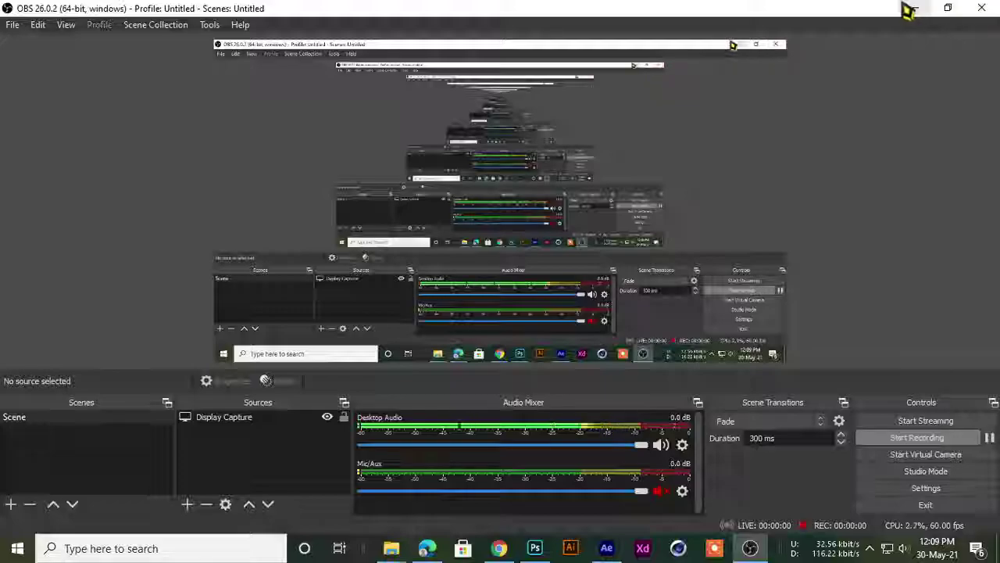
- Minimize OBS and bring the class Meet tab to the front in Chrome
{"action": "left_click", "coordinate": [915, 8]}
{"action": "left_click", "coordinate": [395, 11]}
{"action": "left_click", "coordinate": [268, 12]}
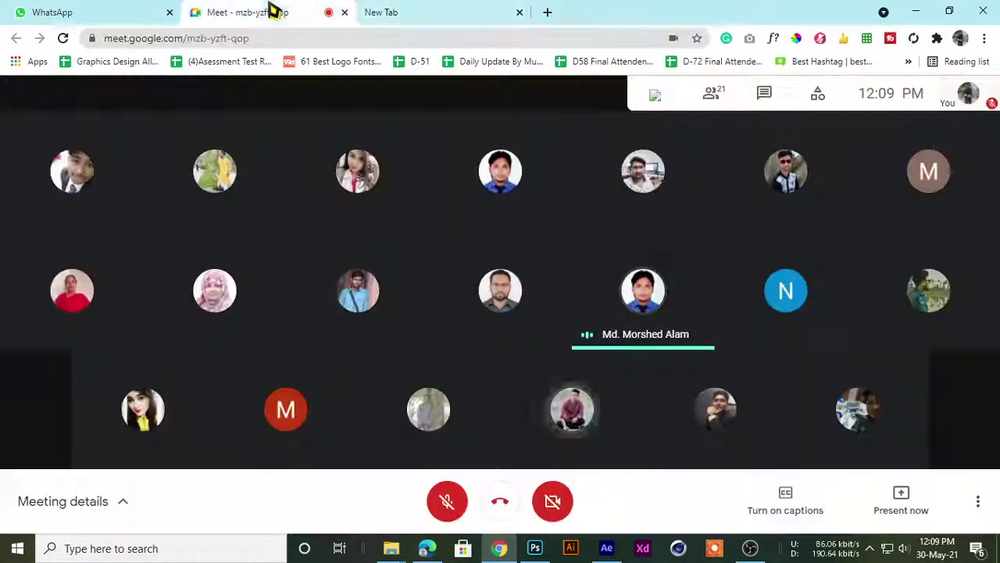
{"action": "left_click", "coordinate": [175, 12]}
{"action": "left_click", "coordinate": [265, 12]}
{"action": "left_click", "coordinate": [375, 12]}
{"action": "left_click", "coordinate": [262, 12]}
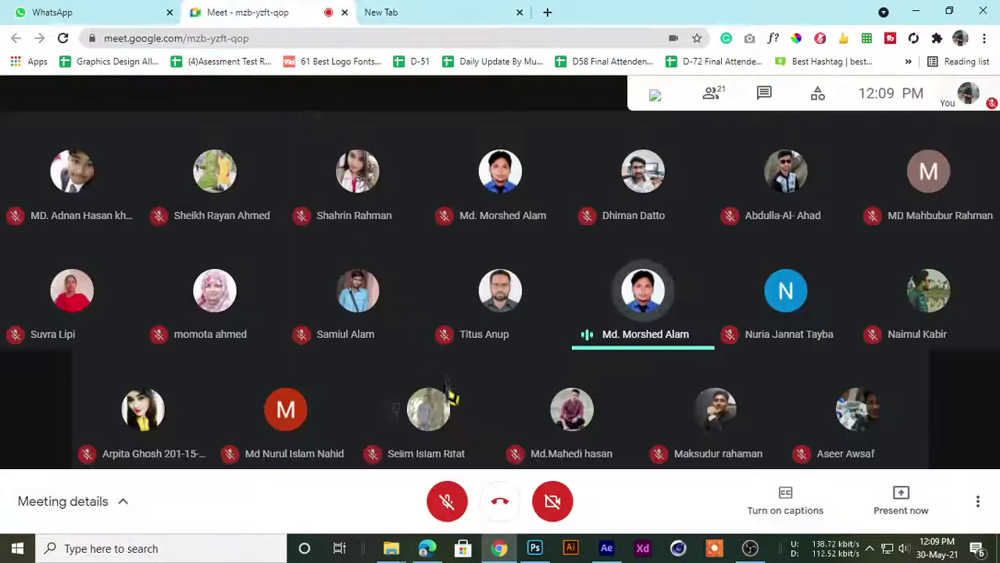
- Unmute the microphone and admit the two people waiting to join the call
{"action": "left_click", "coordinate": [446, 501]}
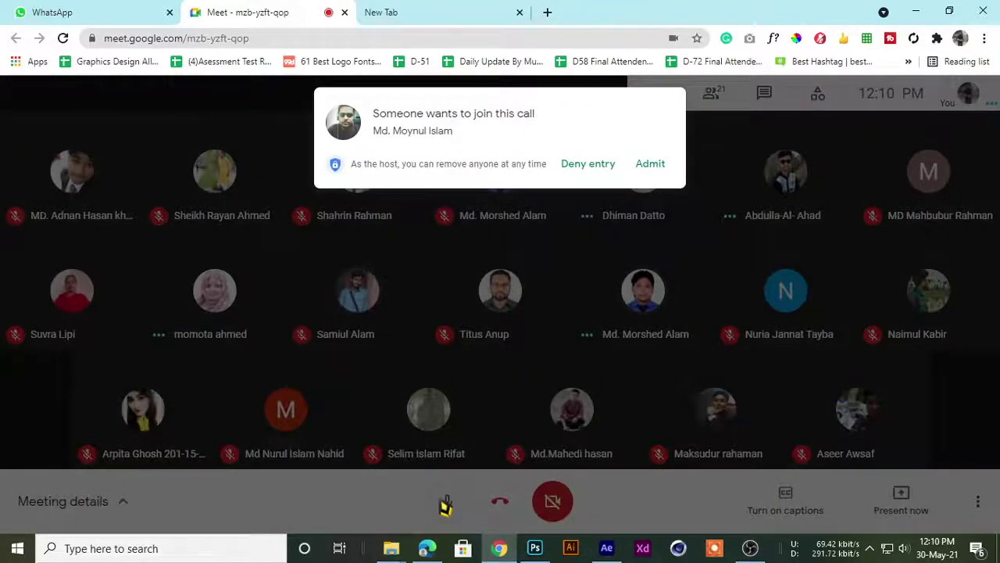
{"action": "left_click", "coordinate": [653, 164]}
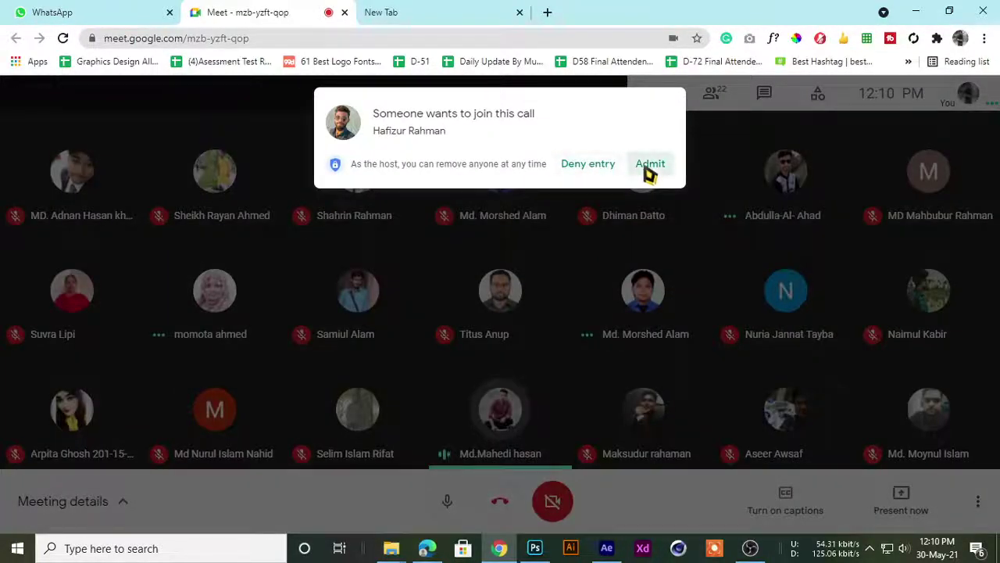
{"action": "left_click", "coordinate": [648, 174]}
{"action": "left_click", "coordinate": [495, 12]}
{"action": "left_click", "coordinate": [275, 12]}
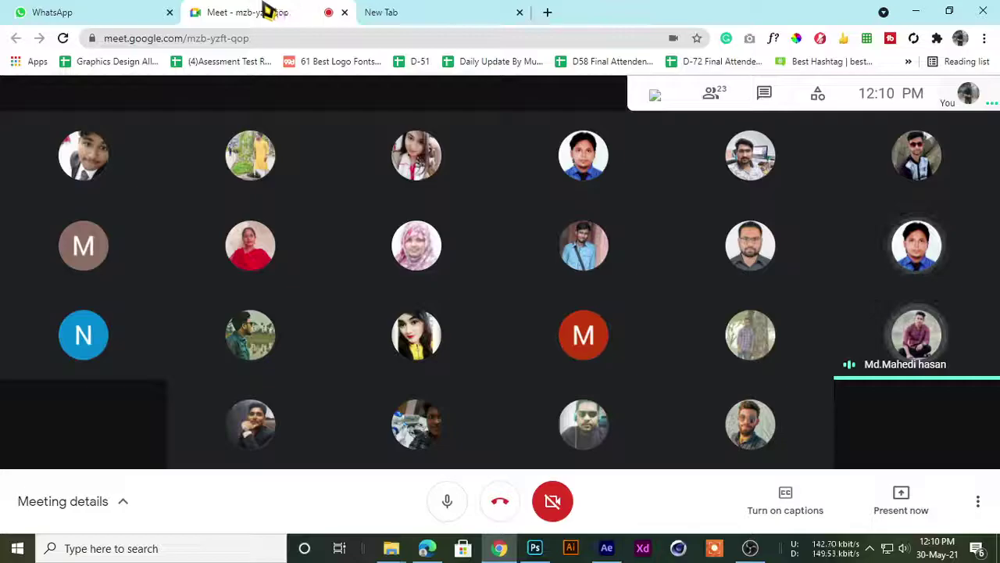
- Flip repeatedly between the Meet call tab and the blank new tab
{"action": "left_click", "coordinate": [396, 9]}
{"action": "left_click", "coordinate": [328, 9]}
{"action": "left_click", "coordinate": [476, 10]}
{"action": "left_click", "coordinate": [321, 10]}
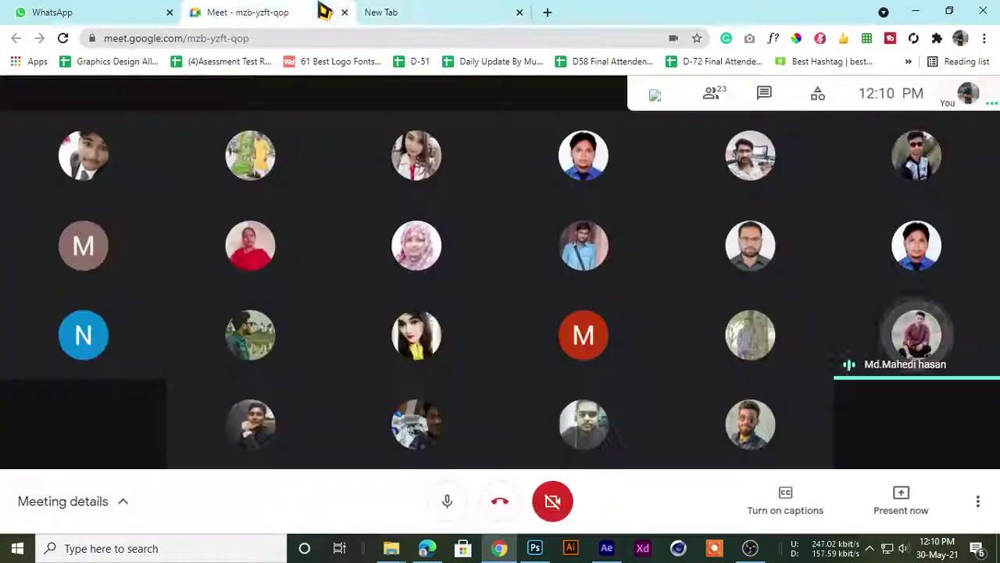
{"action": "left_click", "coordinate": [438, 11]}
{"action": "left_click", "coordinate": [268, 11]}
{"action": "left_click", "coordinate": [440, 10]}
{"action": "left_click", "coordinate": [320, 10]}
{"action": "left_click", "coordinate": [445, 11]}
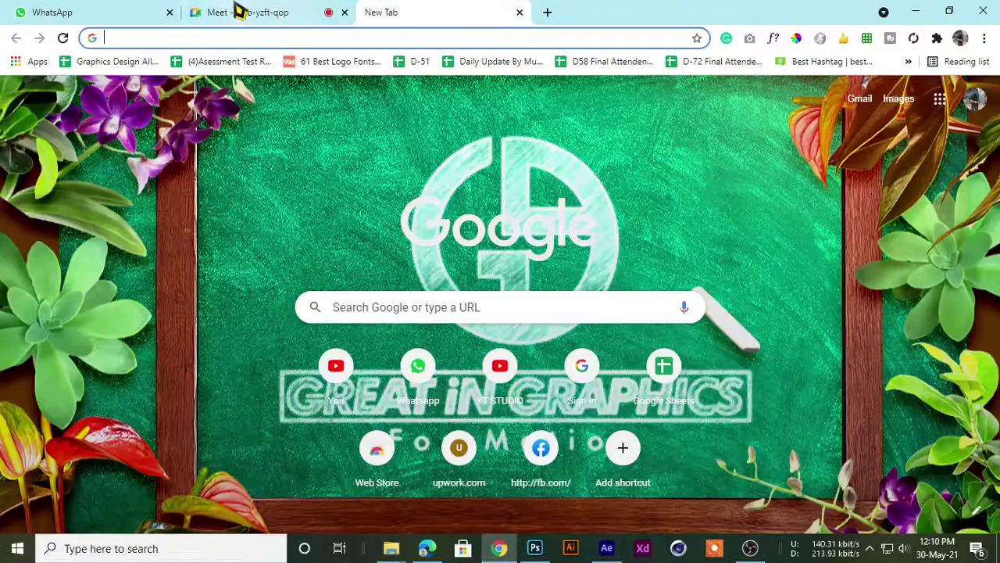
{"action": "left_click", "coordinate": [239, 11]}
{"action": "left_click", "coordinate": [390, 9]}
{"action": "left_click", "coordinate": [273, 10]}
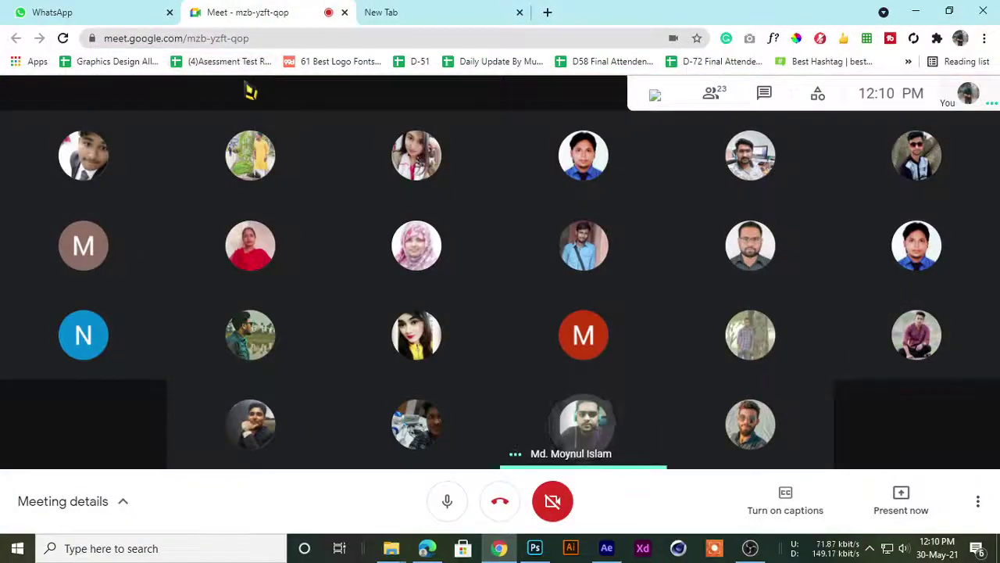
{"action": "left_click", "coordinate": [375, 11]}
{"action": "left_click", "coordinate": [257, 11]}
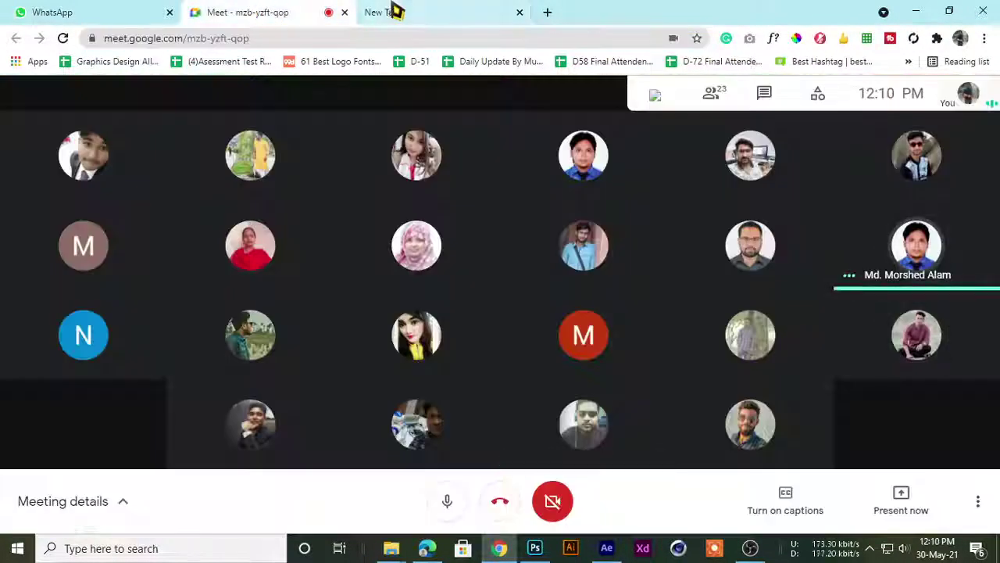
{"action": "left_click", "coordinate": [390, 11]}
{"action": "left_click", "coordinate": [351, 13]}
{"action": "left_click", "coordinate": [249, 12]}
{"action": "left_click", "coordinate": [422, 11]}
{"action": "left_click", "coordinate": [328, 11]}
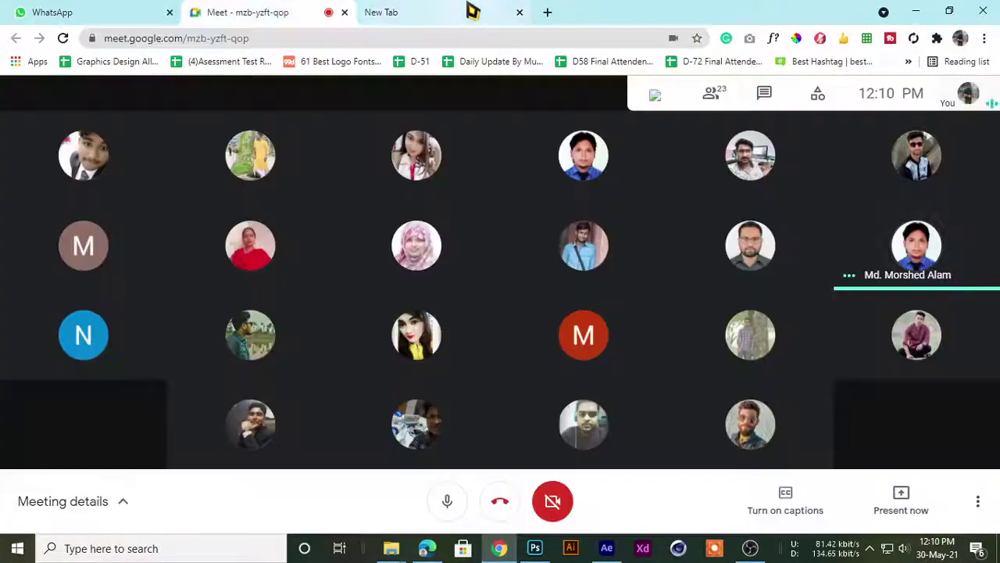
{"action": "left_click", "coordinate": [407, 10]}
{"action": "left_click", "coordinate": [285, 11]}
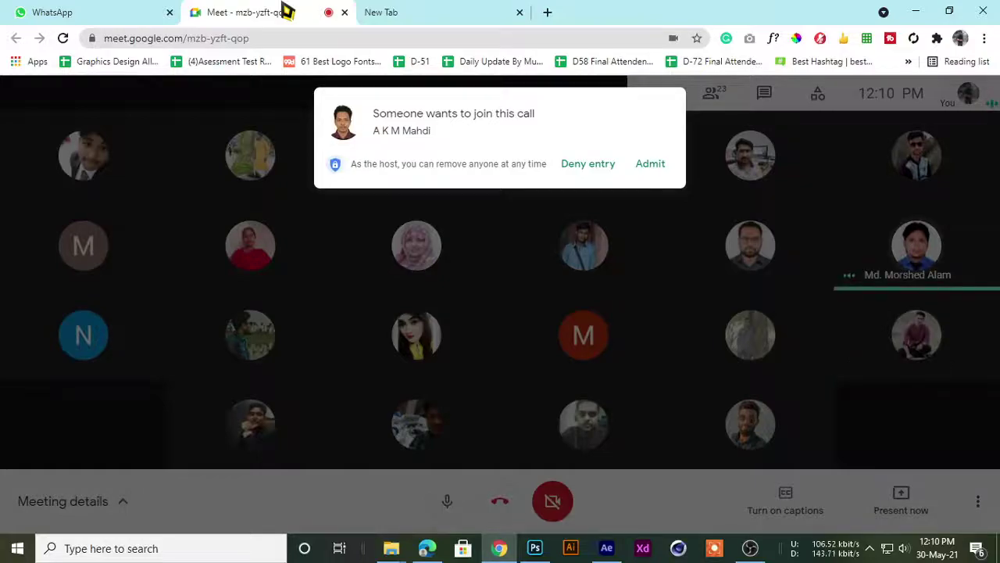
- Admit the waiting student, bringing the call to 24 participants, then keep checking the tabs
{"action": "left_click", "coordinate": [650, 163]}
{"action": "left_click", "coordinate": [469, 12]}
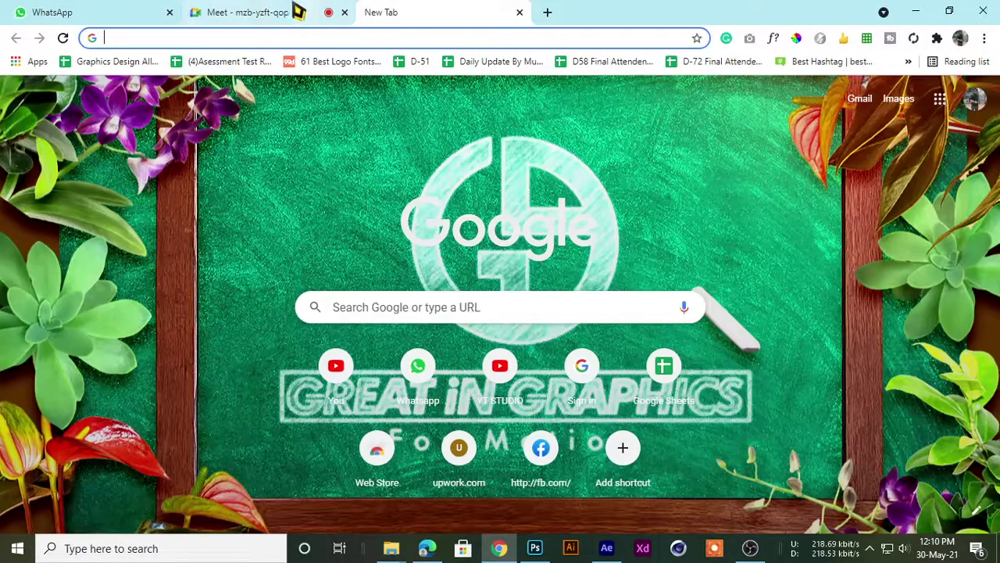
{"action": "left_click", "coordinate": [292, 11]}
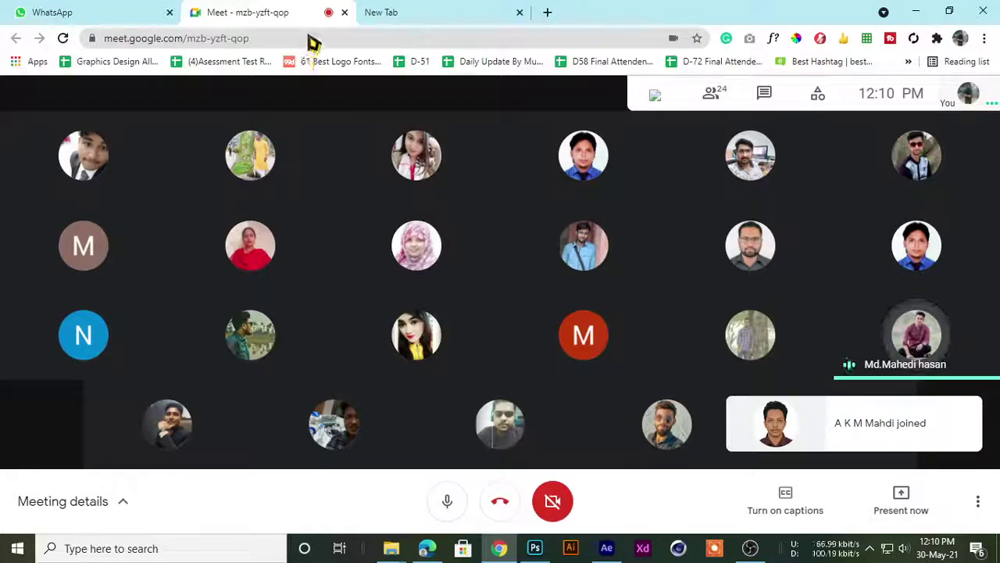
{"action": "left_click", "coordinate": [496, 10]}
{"action": "left_click", "coordinate": [330, 11]}
{"action": "left_click", "coordinate": [364, 11]}
{"action": "left_click", "coordinate": [317, 11]}
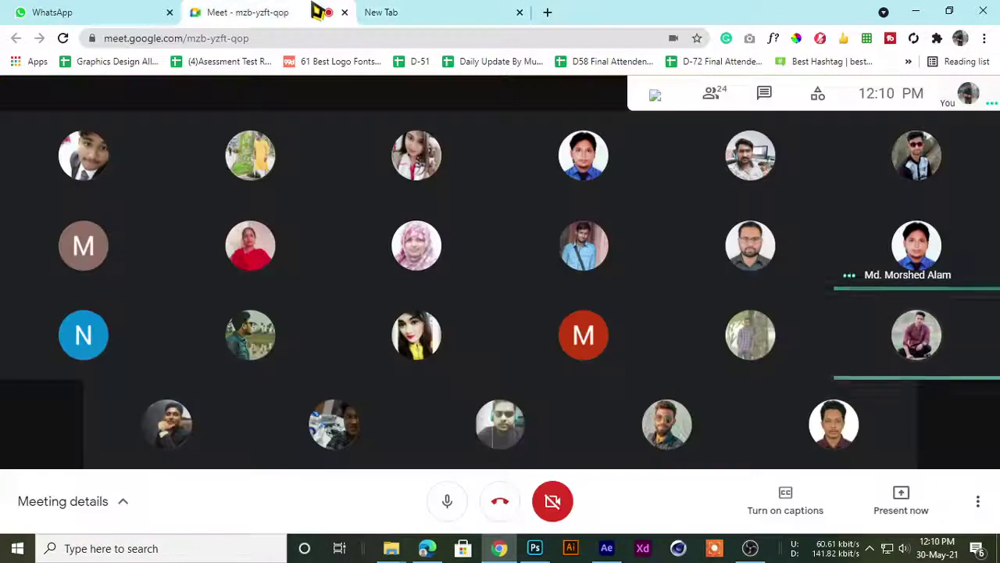
{"action": "left_click", "coordinate": [426, 11]}
{"action": "left_click", "coordinate": [249, 10]}
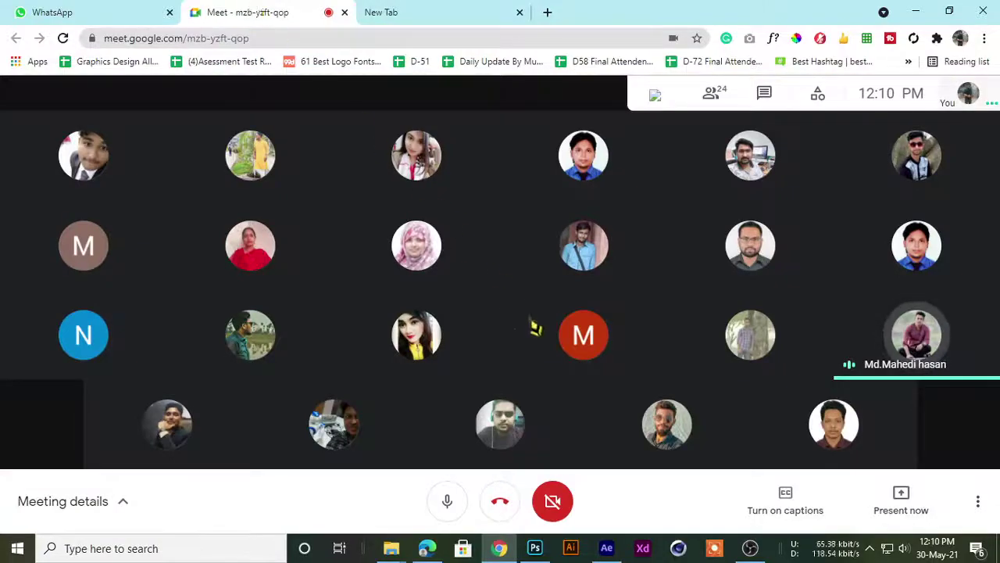
{"action": "left_click", "coordinate": [446, 10]}
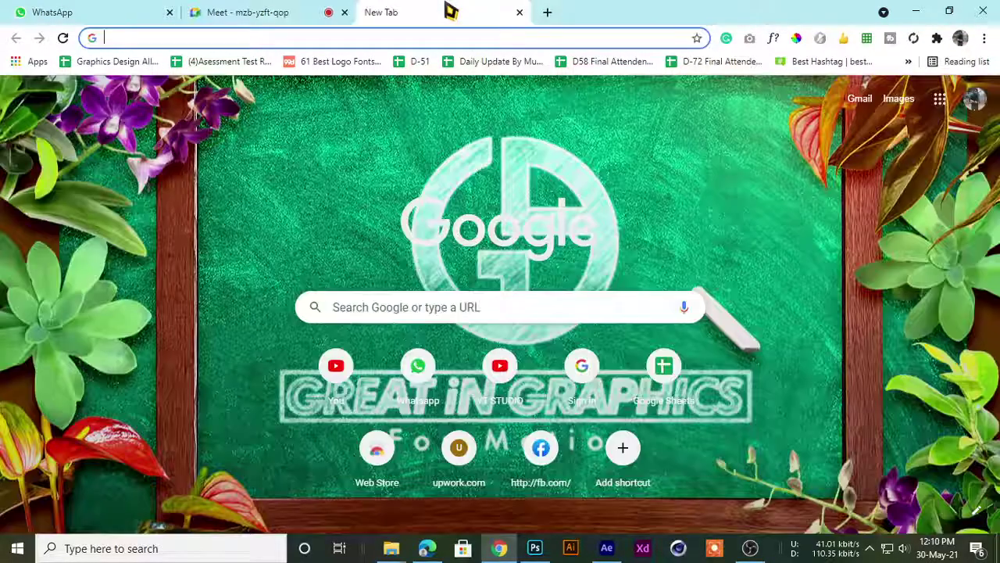
{"action": "left_click", "coordinate": [188, 11]}
{"action": "left_click", "coordinate": [157, 11]}
{"action": "left_click", "coordinate": [313, 11]}
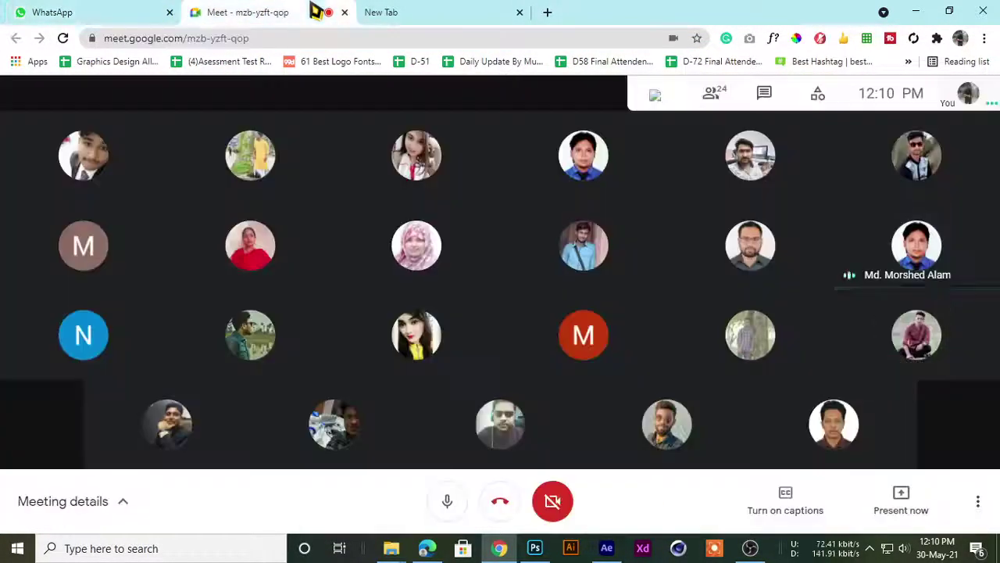
{"action": "left_click", "coordinate": [426, 11]}
{"action": "left_click", "coordinate": [303, 22]}
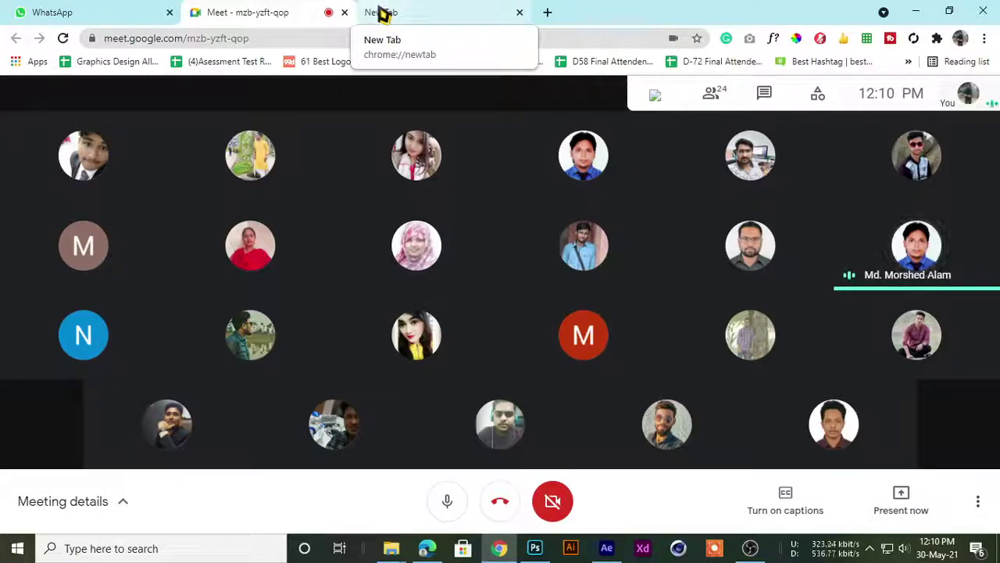
{"action": "left_click", "coordinate": [440, 14]}
{"action": "left_click", "coordinate": [230, 11]}
{"action": "left_click", "coordinate": [446, 10]}
{"action": "left_click", "coordinate": [342, 9]}
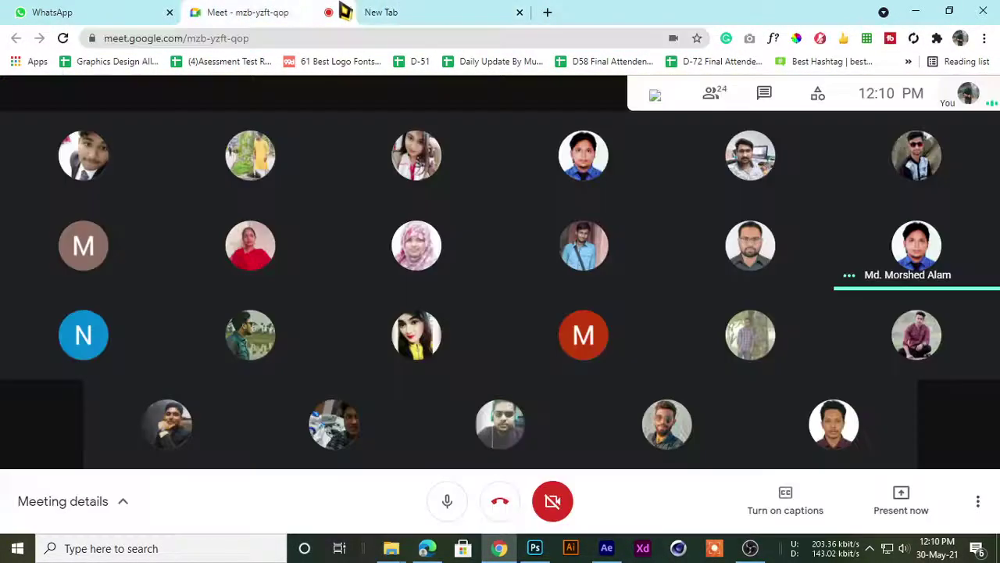
{"action": "left_click", "coordinate": [383, 11]}
{"action": "left_click", "coordinate": [244, 11]}
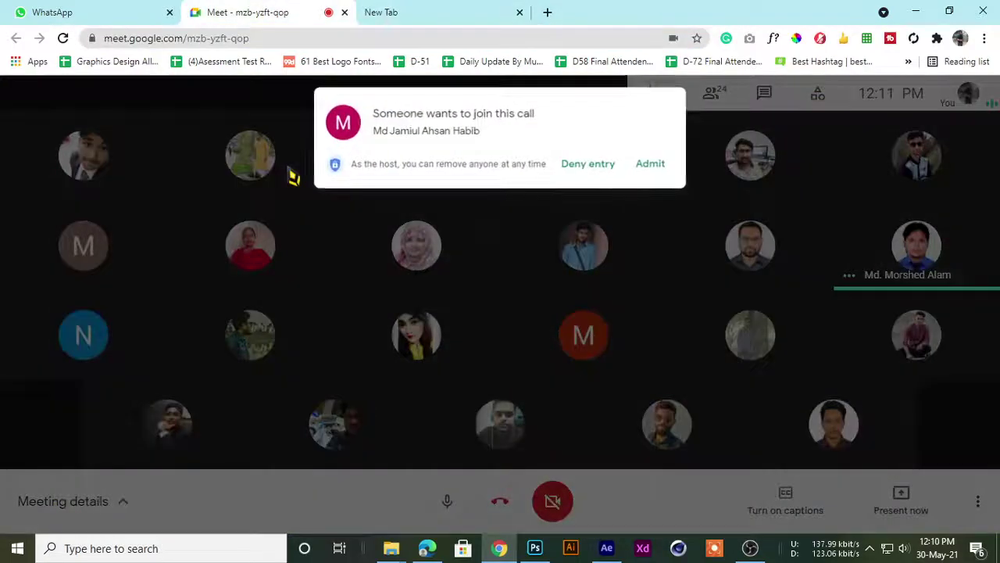
{"action": "left_click", "coordinate": [647, 165]}
{"action": "key", "text": "ctrl+Tab"}
{"action": "key", "text": "ctrl+Tab"}
{"action": "key", "text": "ctrl+Tab"}
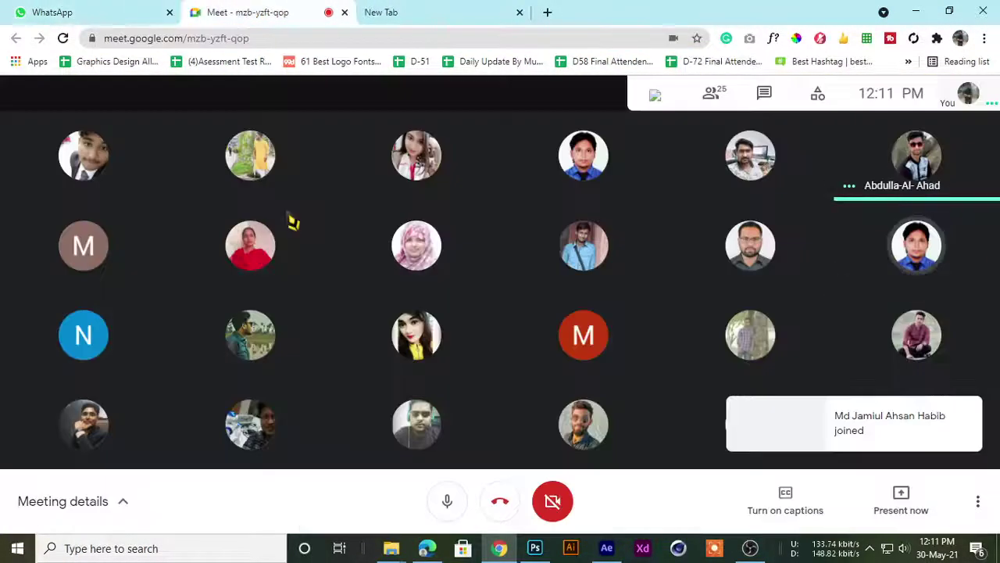
{"action": "key", "text": "ctrl+Tab"}
{"action": "key", "text": "ctrl+Tab"}
{"action": "key", "text": "ctrl+Tab"}
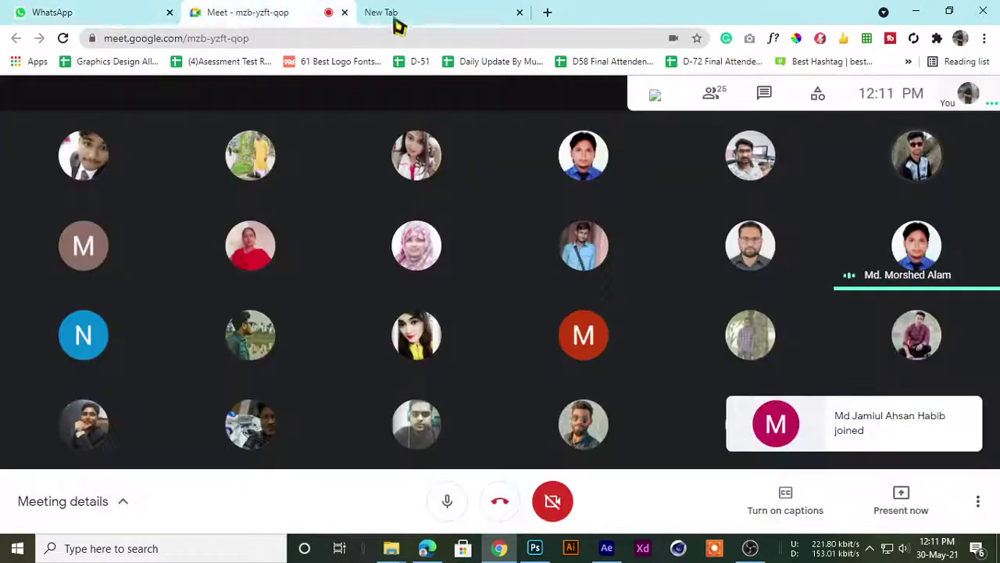
{"action": "key", "text": "ctrl+Tab"}
{"action": "left_click", "coordinate": [223, 12]}
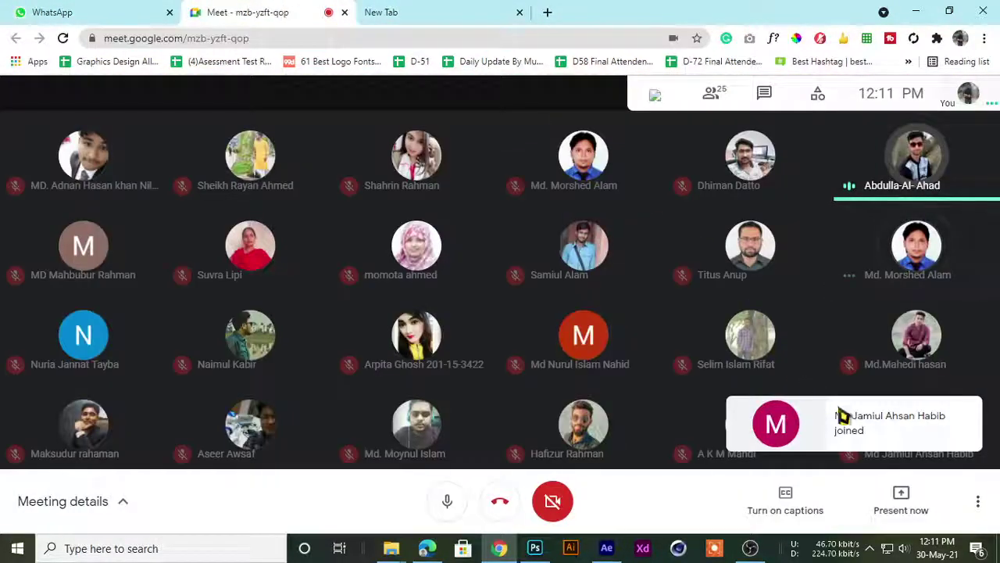
{"action": "left_click", "coordinate": [903, 548]}
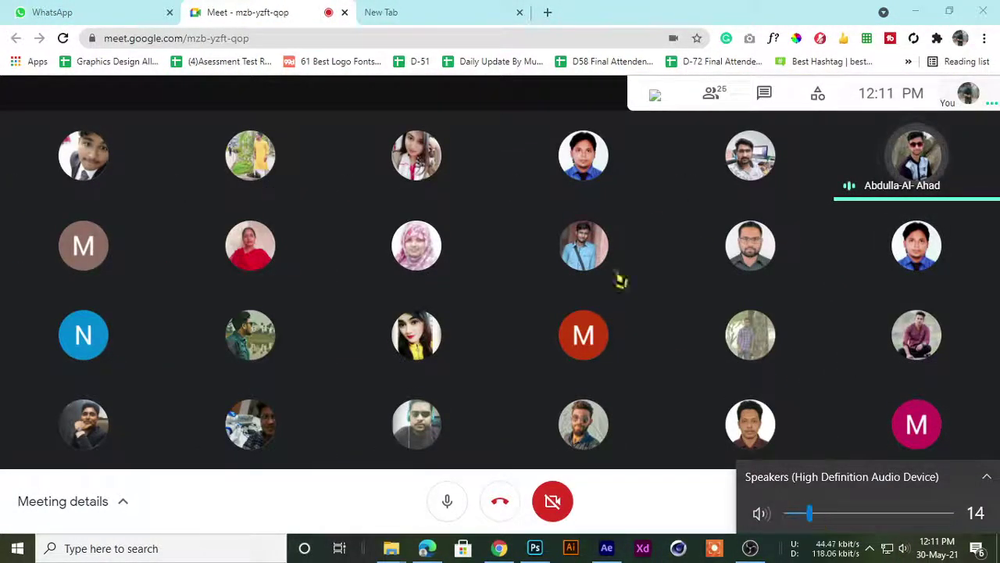
{"action": "left_click", "coordinate": [383, 10]}
{"action": "left_click", "coordinate": [279, 12]}
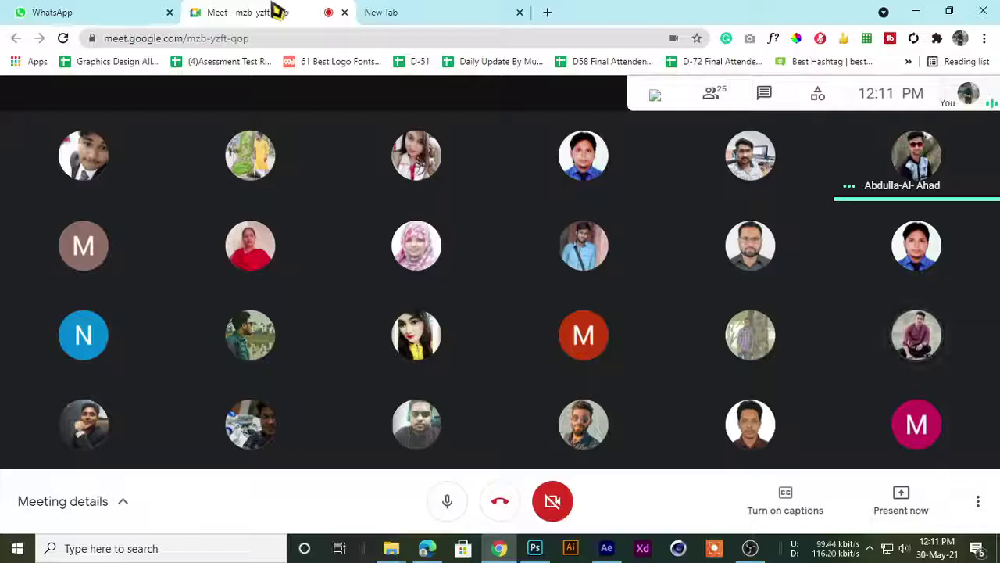
{"action": "left_click", "coordinate": [429, 10]}
{"action": "key", "text": "ctrl+shift+Tab"}
{"action": "left_click", "coordinate": [437, 12]}
{"action": "key", "text": "ctrl+shift+Tab"}
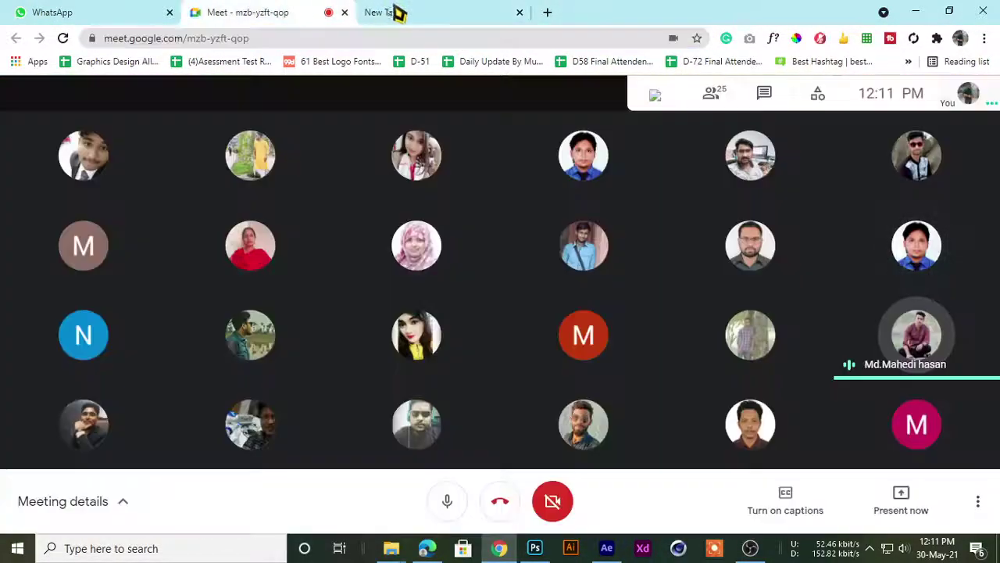
{"action": "left_click", "coordinate": [397, 12]}
{"action": "left_click", "coordinate": [257, 11]}
{"action": "key", "text": "ctrl+Tab"}
{"action": "left_click", "coordinate": [252, 11]}
{"action": "left_click", "coordinate": [440, 14]}
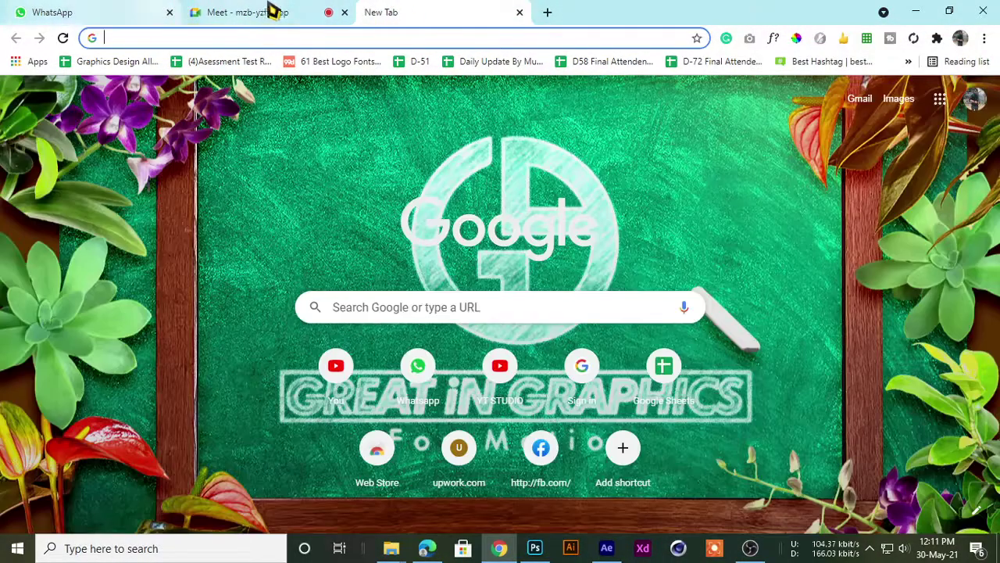
{"action": "left_click", "coordinate": [272, 9]}
{"action": "left_click", "coordinate": [447, 8]}
{"action": "left_click", "coordinate": [279, 12]}
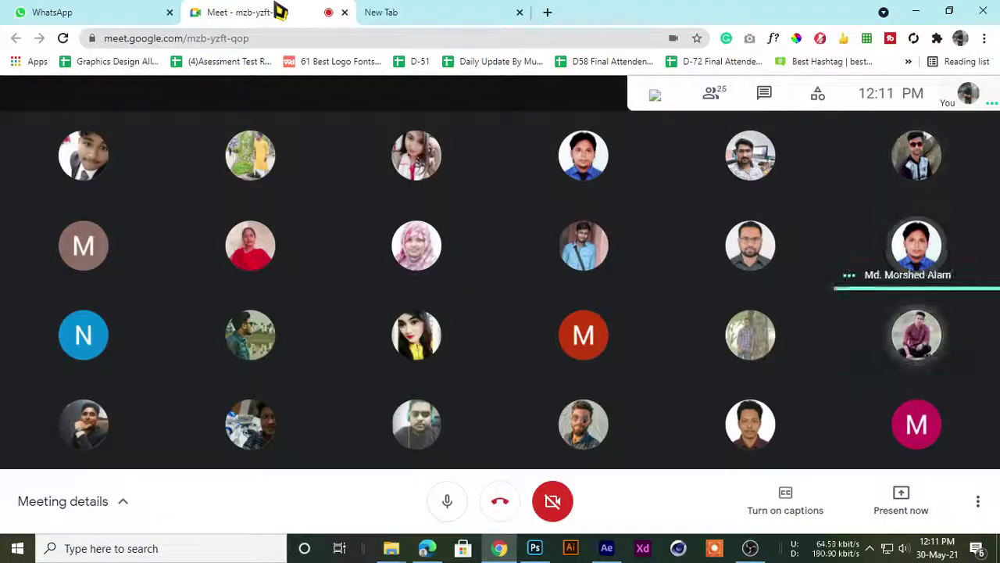
{"action": "left_click", "coordinate": [391, 9]}
{"action": "left_click", "coordinate": [329, 11]}
{"action": "left_click", "coordinate": [391, 12]}
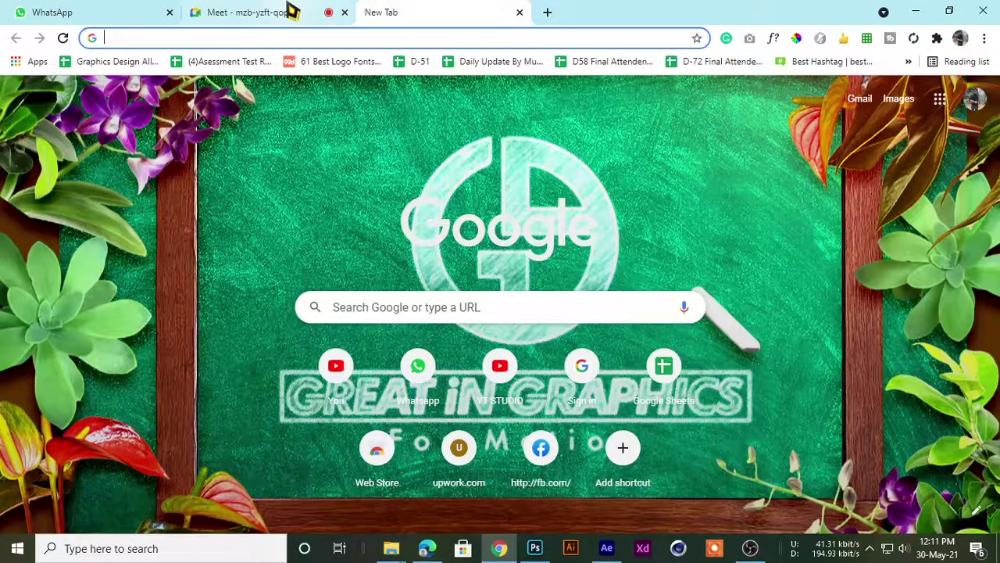
{"action": "left_click", "coordinate": [290, 11]}
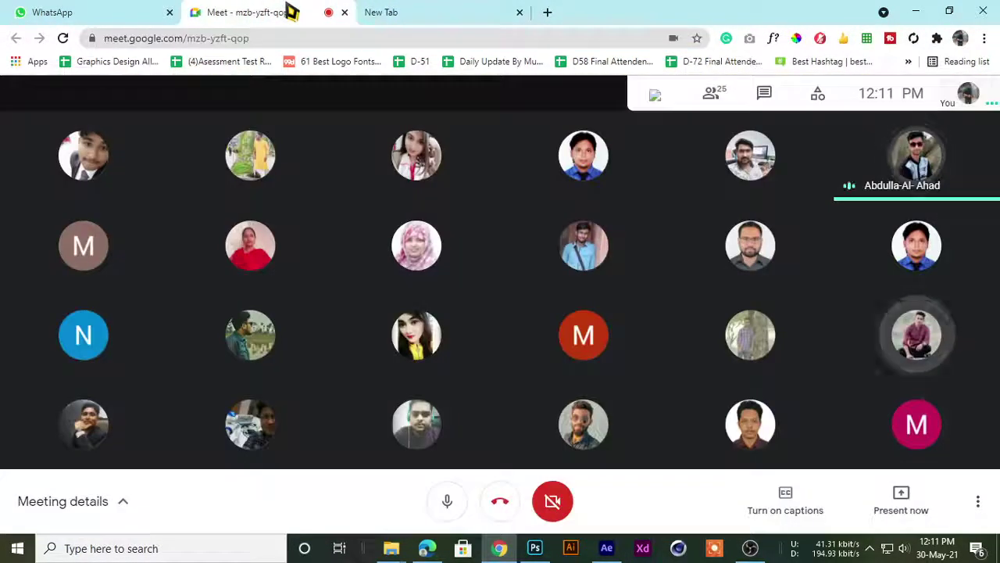
{"action": "left_click", "coordinate": [391, 9]}
{"action": "left_click", "coordinate": [298, 9]}
{"action": "left_click", "coordinate": [396, 9]}
{"action": "left_click", "coordinate": [313, 12]}
{"action": "left_click", "coordinate": [436, 11]}
{"action": "left_click", "coordinate": [274, 11]}
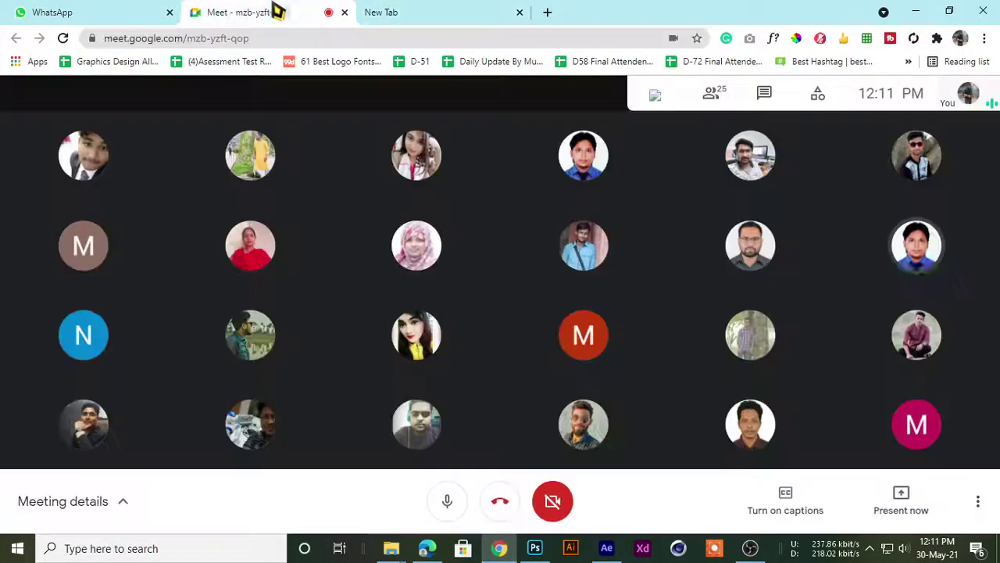
{"action": "left_click", "coordinate": [391, 9]}
{"action": "left_click", "coordinate": [324, 10]}
{"action": "left_click", "coordinate": [442, 10]}
{"action": "left_click", "coordinate": [328, 11]}
{"action": "left_click", "coordinate": [360, 12]}
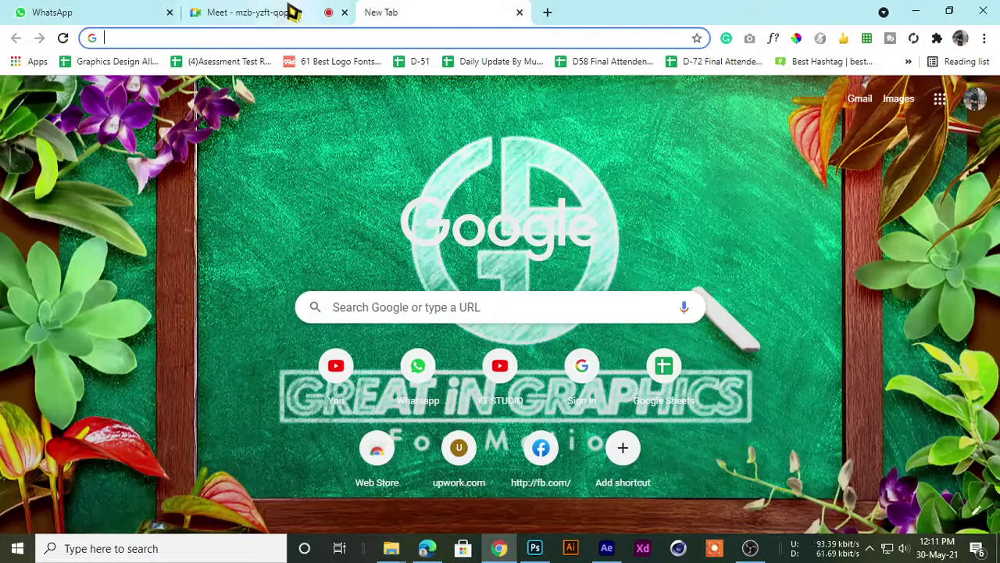
{"action": "left_click", "coordinate": [289, 11]}
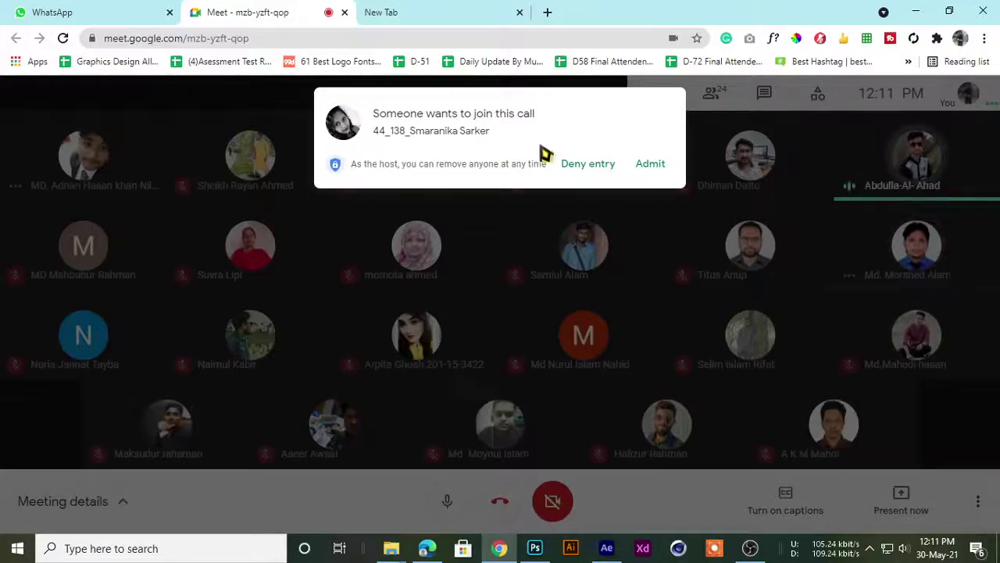
- Admit the waiting student, bringing the call to 26 participants
{"action": "left_click", "coordinate": [650, 165]}
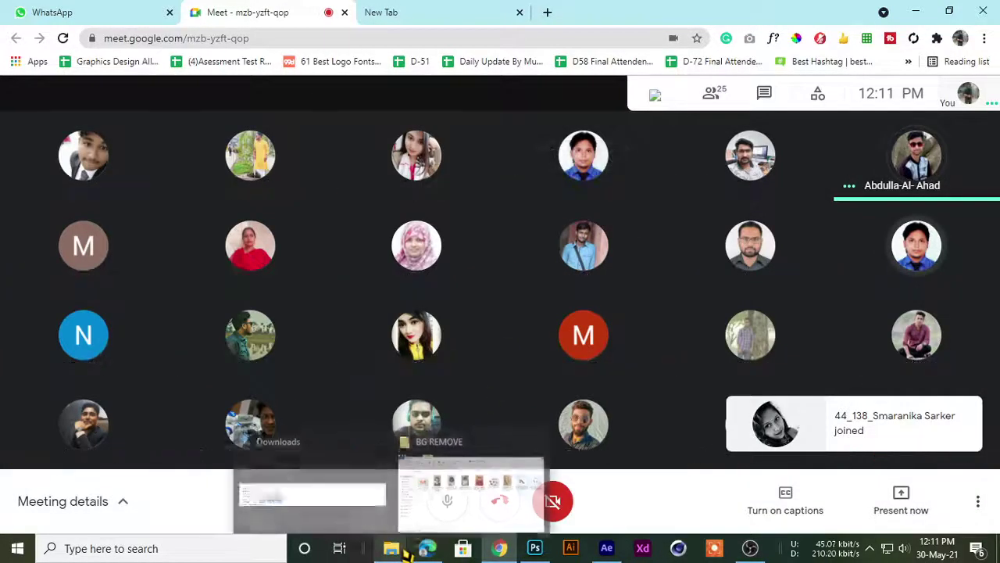
{"action": "mouse_move", "coordinate": [390, 549]}
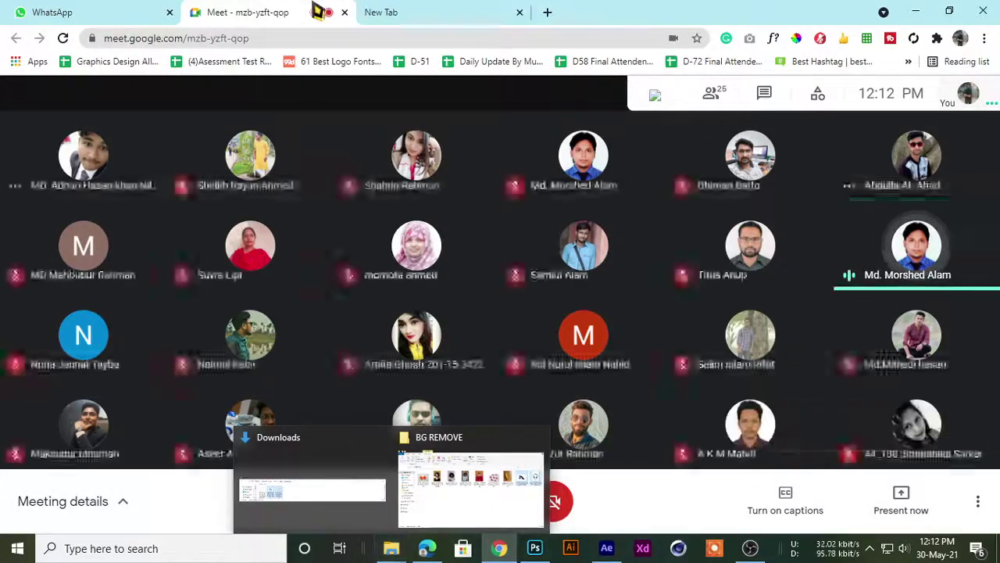
{"action": "left_click", "coordinate": [391, 11]}
{"action": "left_click", "coordinate": [266, 12]}
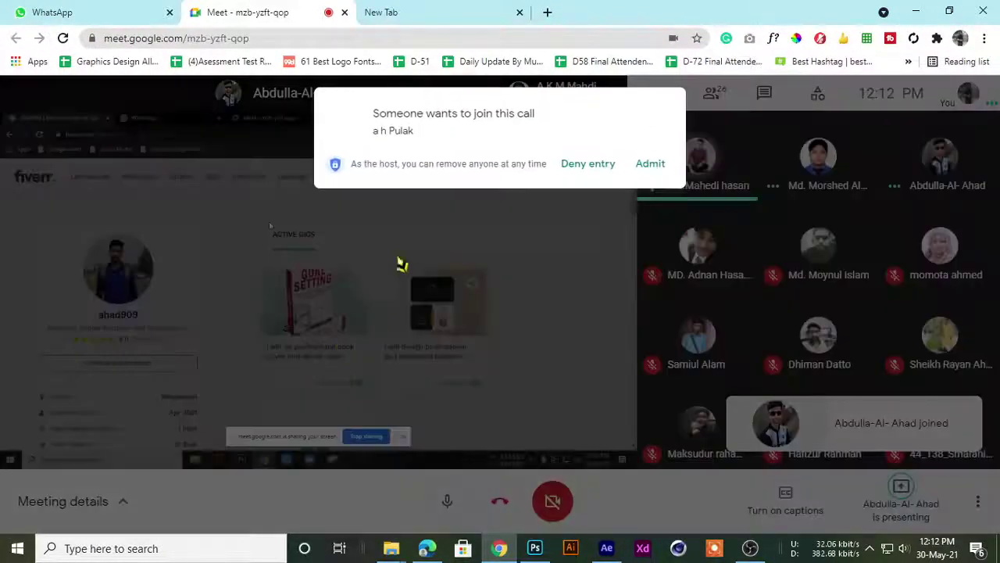
- Admit the next waiting person while a student presents their screen
{"action": "left_click", "coordinate": [654, 165]}
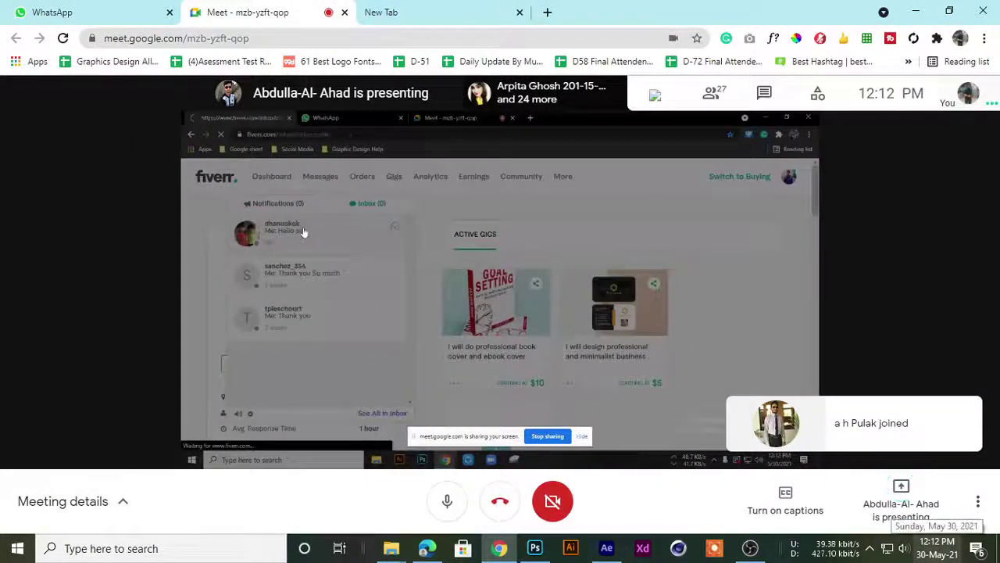
{"action": "left_click", "coordinate": [509, 11]}
{"action": "left_click", "coordinate": [317, 11]}
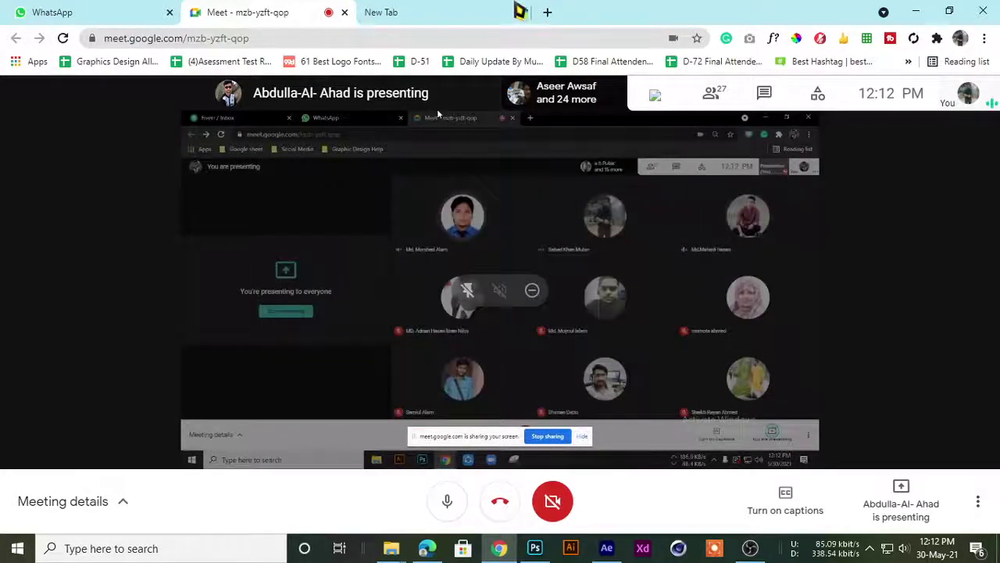
{"action": "left_click", "coordinate": [512, 11]}
{"action": "left_click", "coordinate": [234, 11]}
{"action": "left_click", "coordinate": [453, 11]}
{"action": "left_click", "coordinate": [309, 10]}
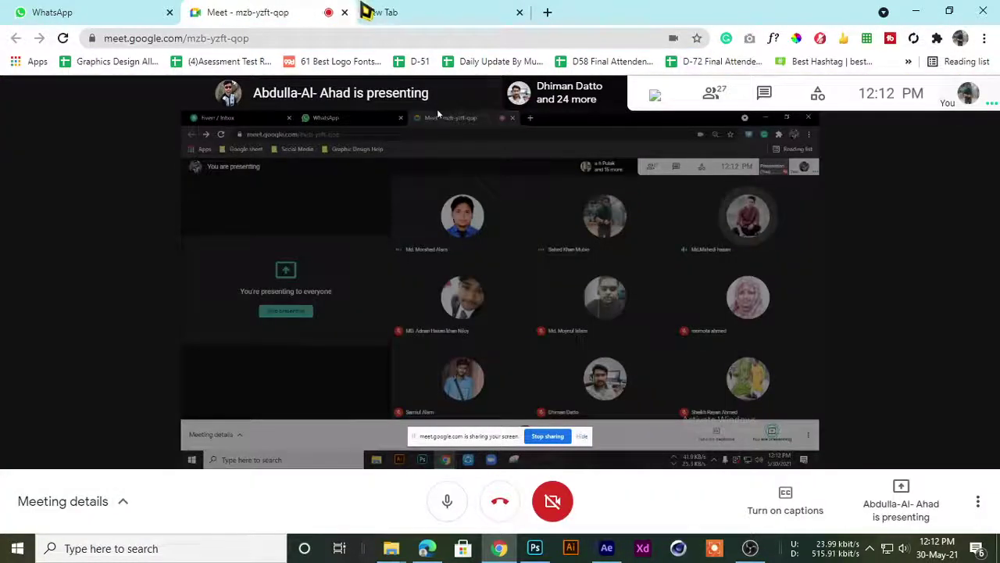
- Switch between the new tab page and the Meet presentation, ending on the new tab
{"action": "left_click", "coordinate": [365, 12]}
{"action": "left_click", "coordinate": [265, 11]}
{"action": "left_click", "coordinate": [384, 11]}
{"action": "left_click", "coordinate": [324, 11]}
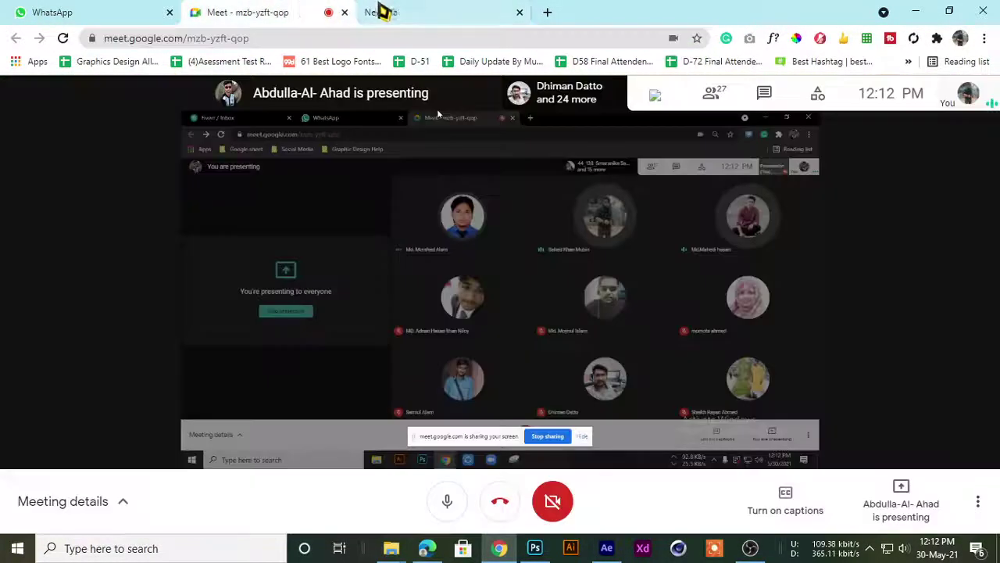
{"action": "left_click", "coordinate": [384, 11]}
{"action": "left_click", "coordinate": [231, 14]}
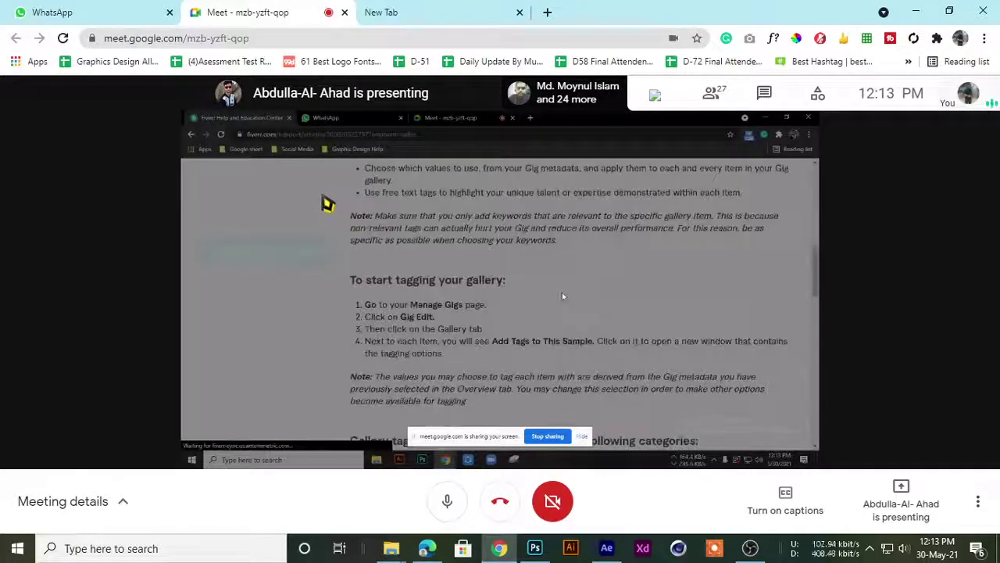
{"action": "left_click", "coordinate": [387, 12]}
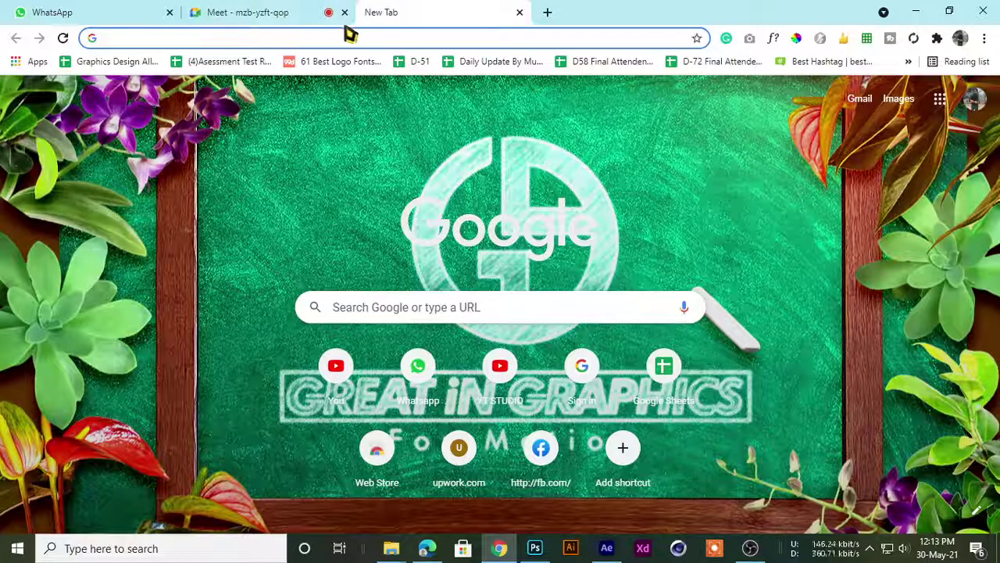
{"action": "left_click", "coordinate": [243, 9]}
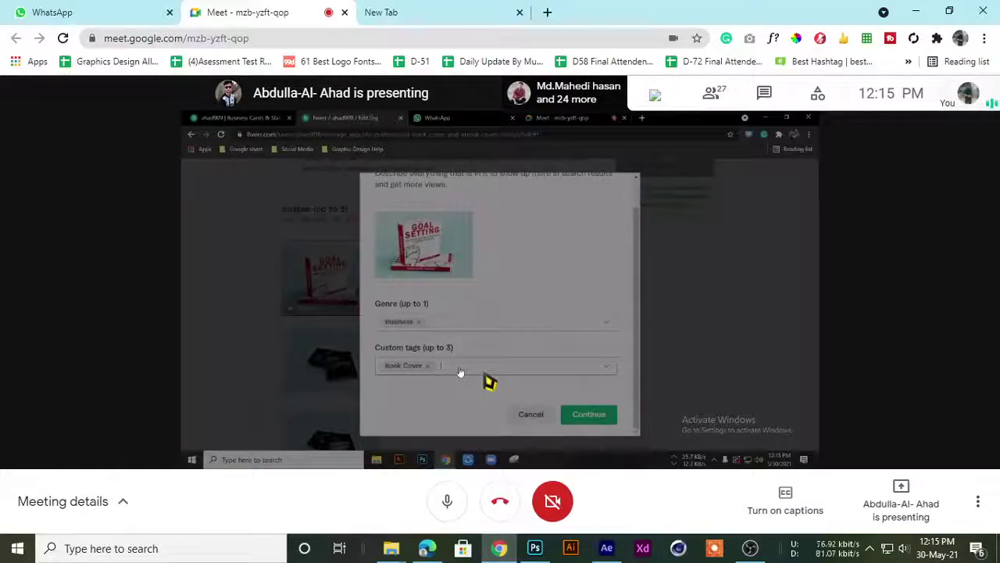
- Flip between the Meet tab and new tab page to watch the shared screen
{"action": "left_click", "coordinate": [375, 12]}
{"action": "left_click", "coordinate": [250, 11]}
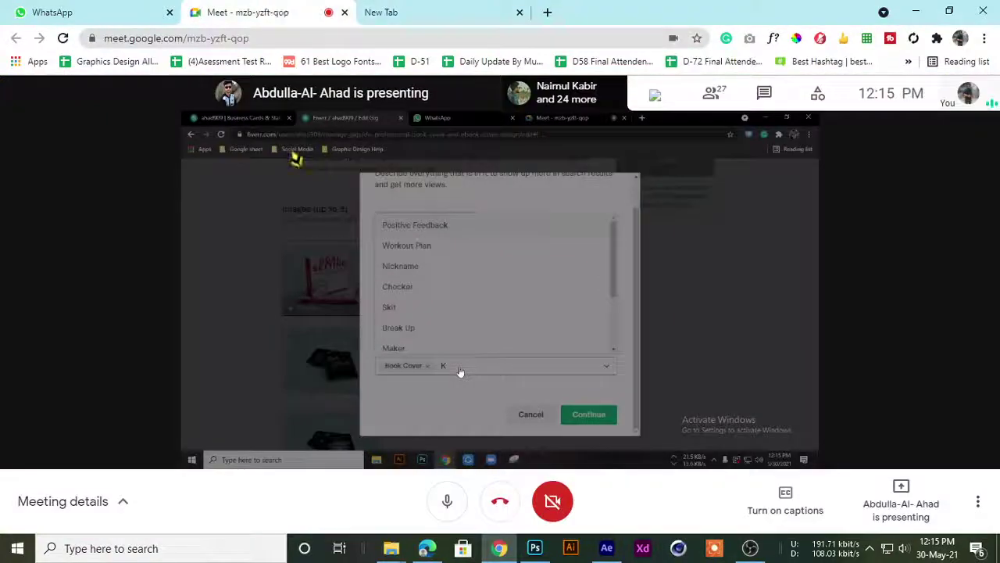
{"action": "left_click", "coordinate": [464, 10]}
{"action": "left_click", "coordinate": [245, 10]}
{"action": "left_click", "coordinate": [469, 10]}
{"action": "left_click", "coordinate": [304, 11]}
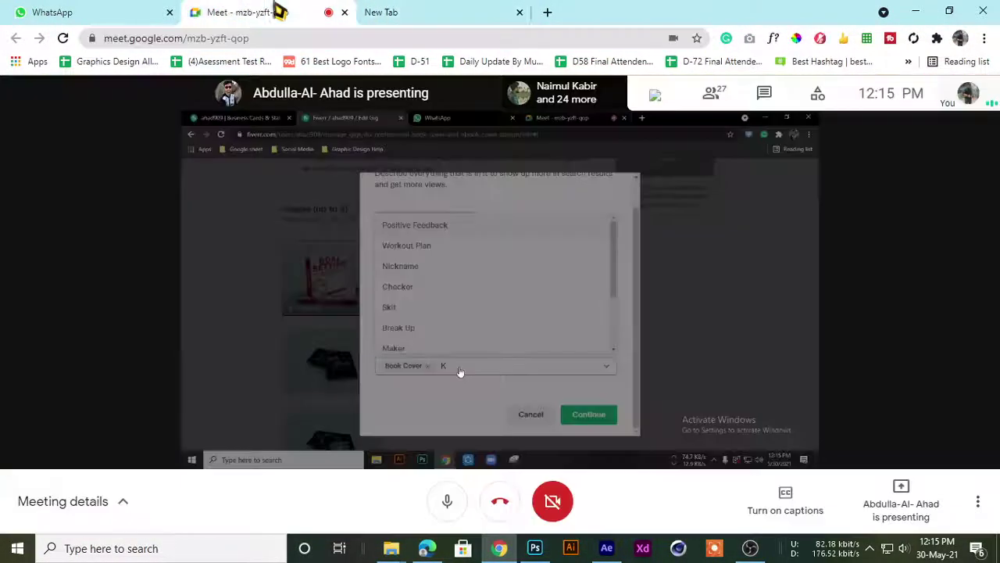
{"action": "left_click", "coordinate": [383, 12]}
{"action": "left_click", "coordinate": [250, 10]}
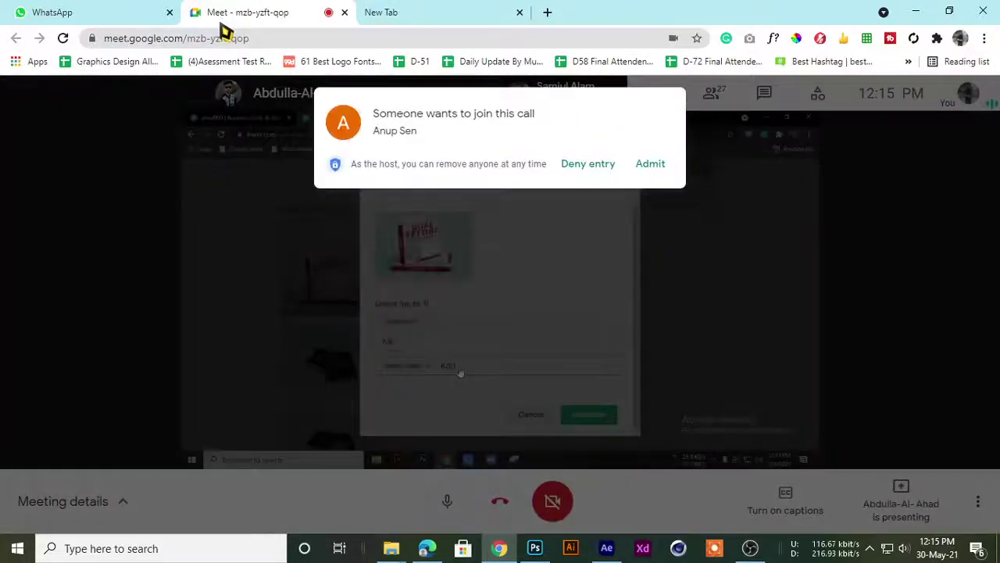
- Admit the latest person asking to join the call
{"action": "left_click", "coordinate": [651, 164]}
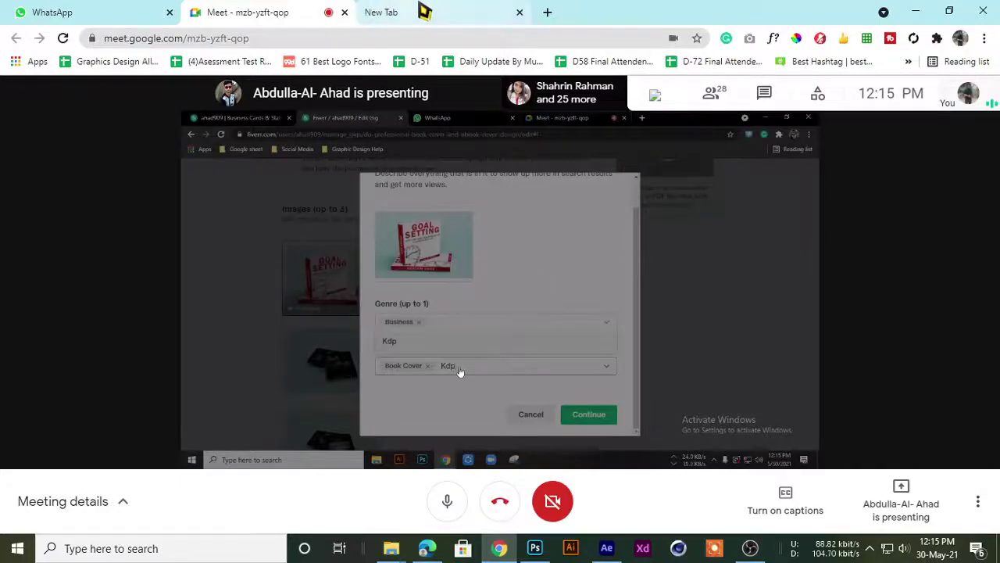
{"action": "left_click", "coordinate": [407, 12]}
{"action": "left_click", "coordinate": [285, 11]}
{"action": "left_click", "coordinate": [464, 11]}
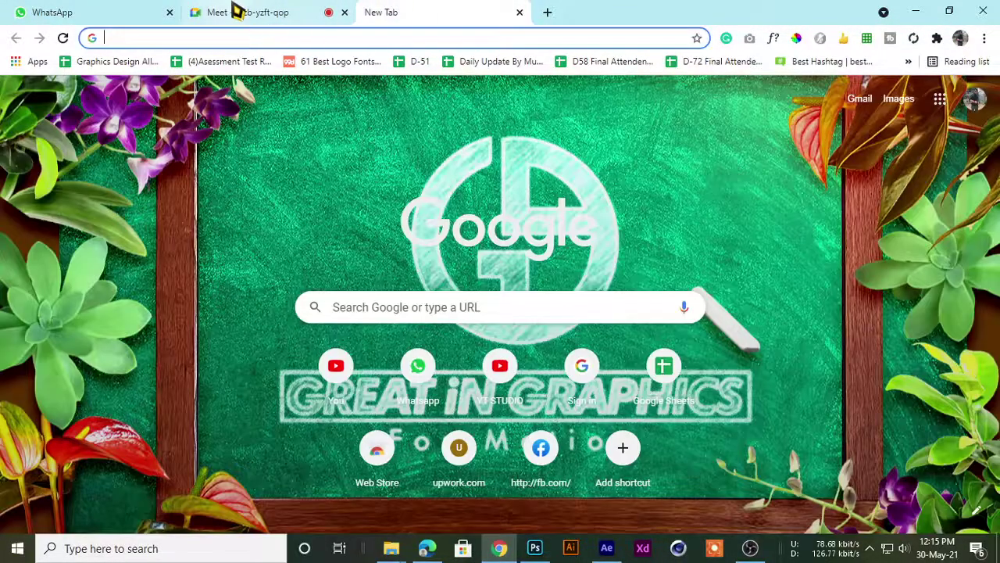
{"action": "left_click", "coordinate": [234, 12]}
{"action": "left_click", "coordinate": [414, 12]}
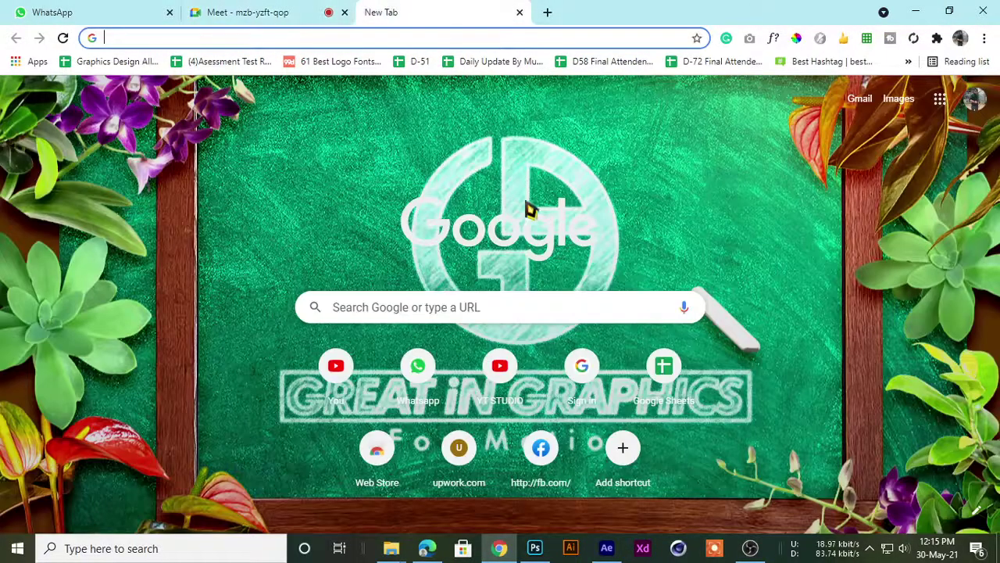
- Pause the OBS screen recording and minimize OBS
{"action": "left_click", "coordinate": [751, 548]}
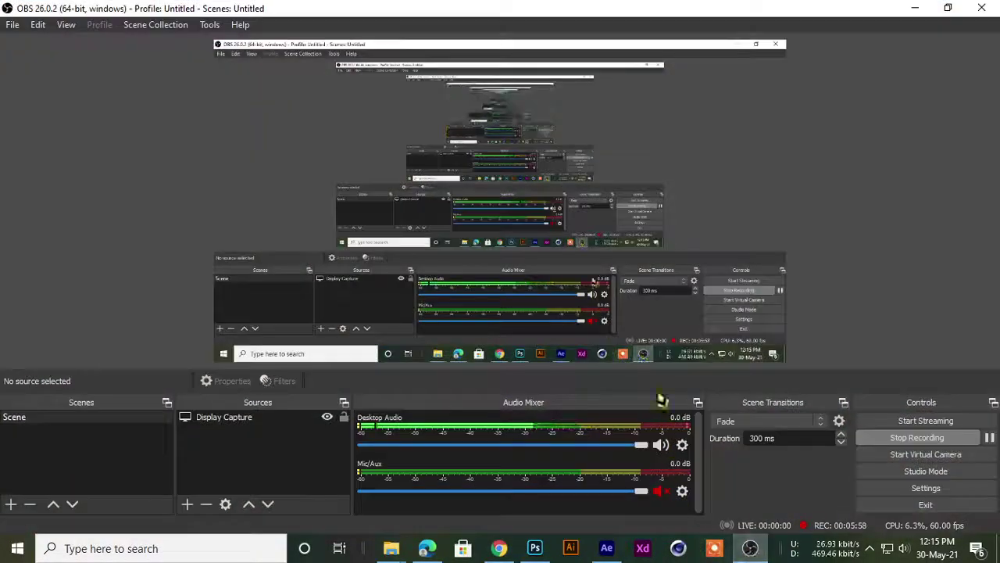
{"action": "left_click", "coordinate": [916, 8]}
{"action": "left_click", "coordinate": [281, 12]}
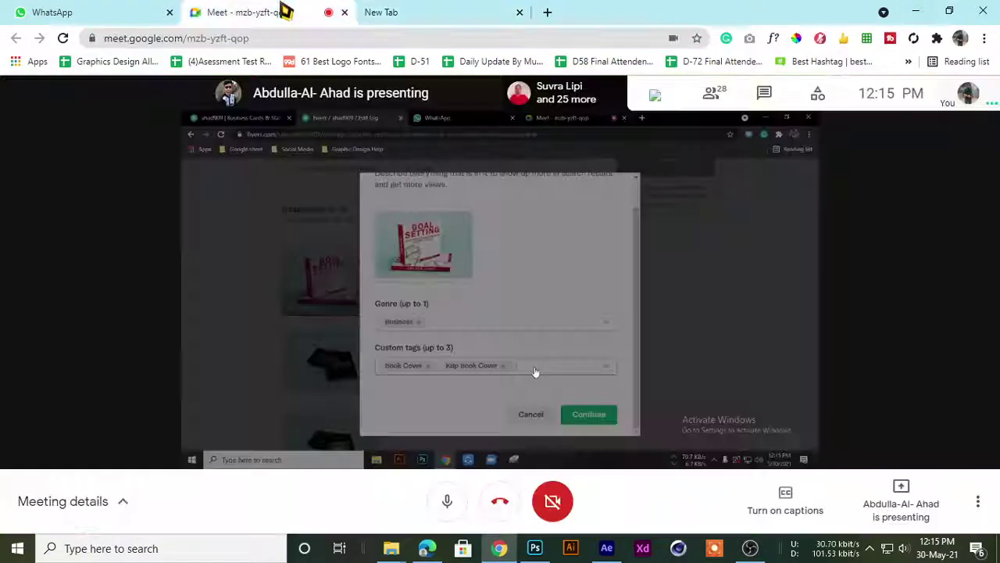
{"action": "left_click", "coordinate": [395, 10]}
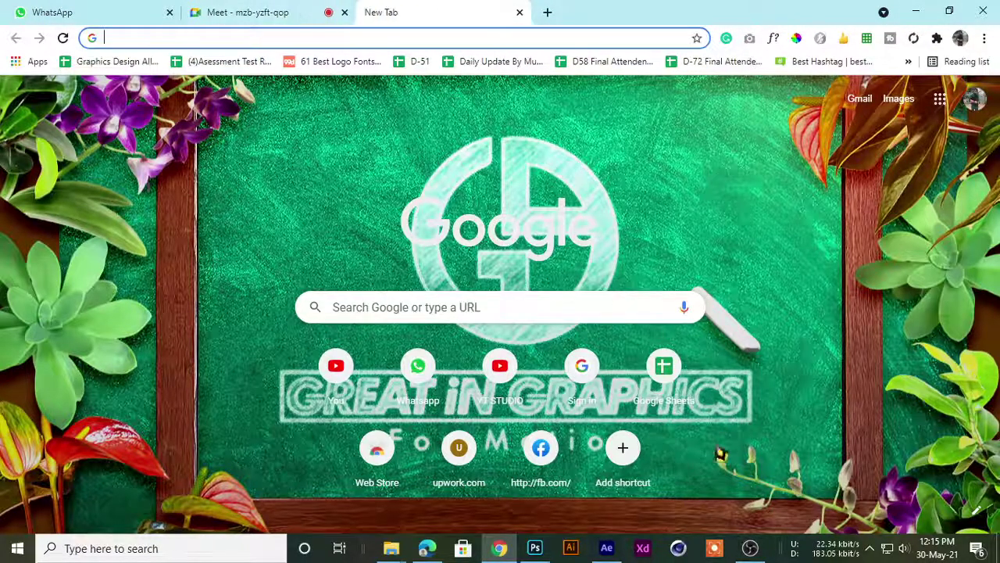
{"action": "left_click", "coordinate": [750, 548]}
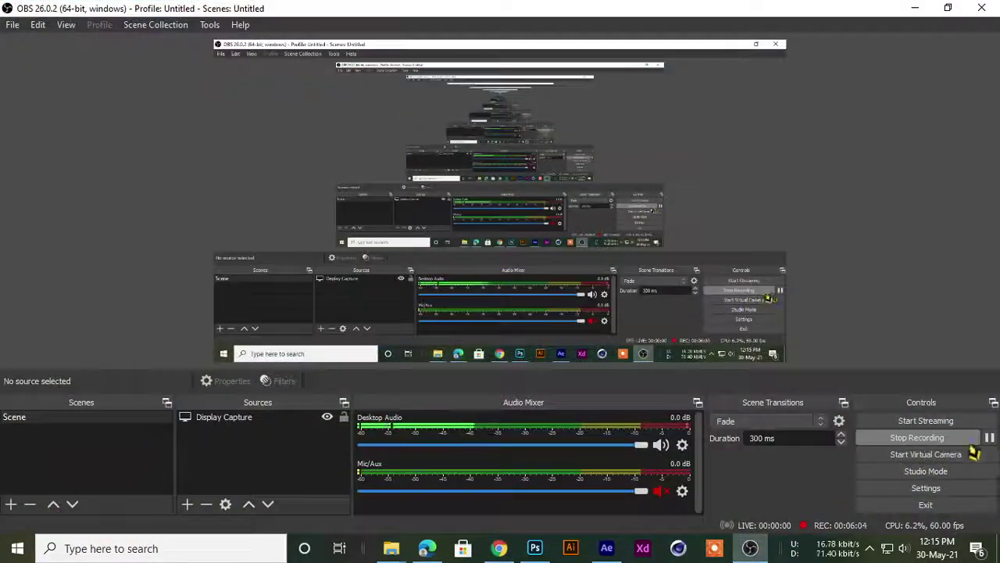
{"action": "left_click", "coordinate": [989, 437]}
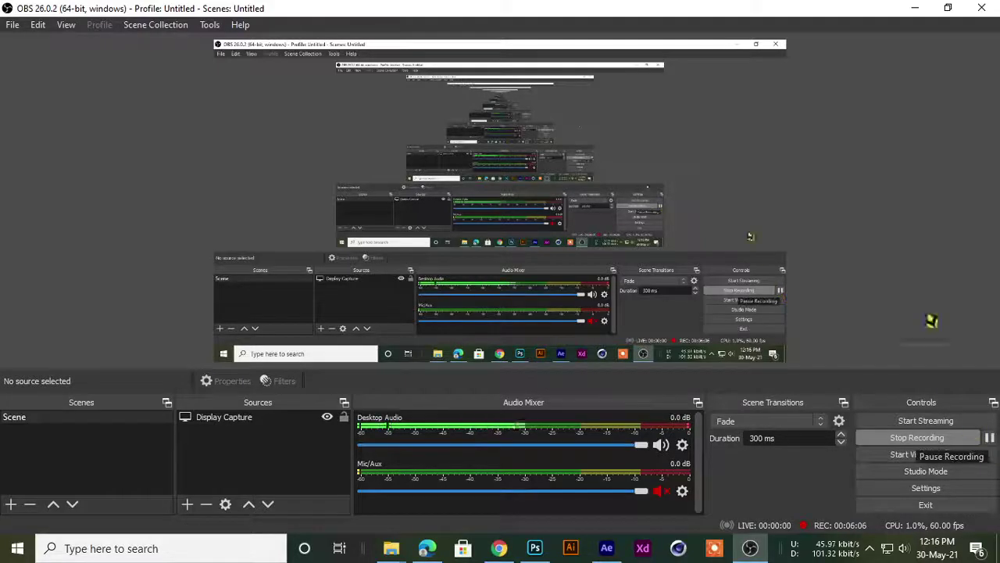
{"action": "left_click", "coordinate": [915, 8]}
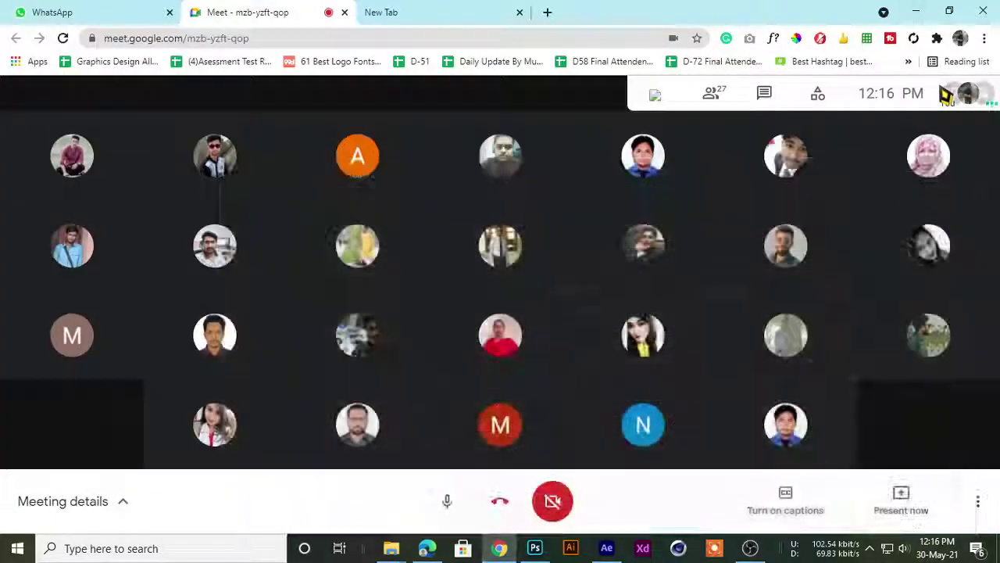
- Return to the Meet participant grid showing 27 people
{"action": "left_click", "coordinate": [473, 11]}
{"action": "left_click", "coordinate": [227, 11]}
{"action": "left_click", "coordinate": [406, 12]}
{"action": "left_click", "coordinate": [208, 12]}
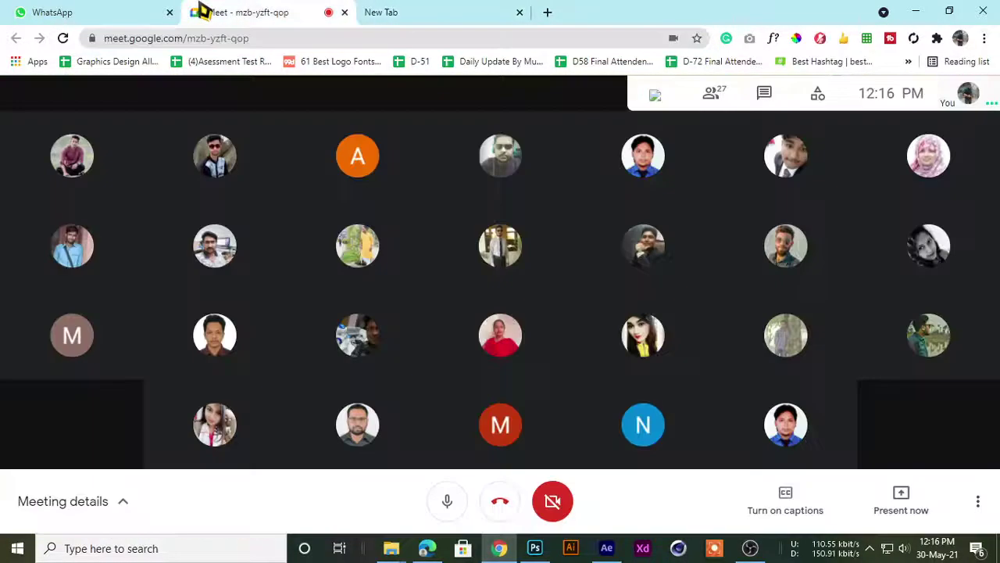
{"action": "left_click", "coordinate": [383, 12]}
{"action": "left_click", "coordinate": [242, 11]}
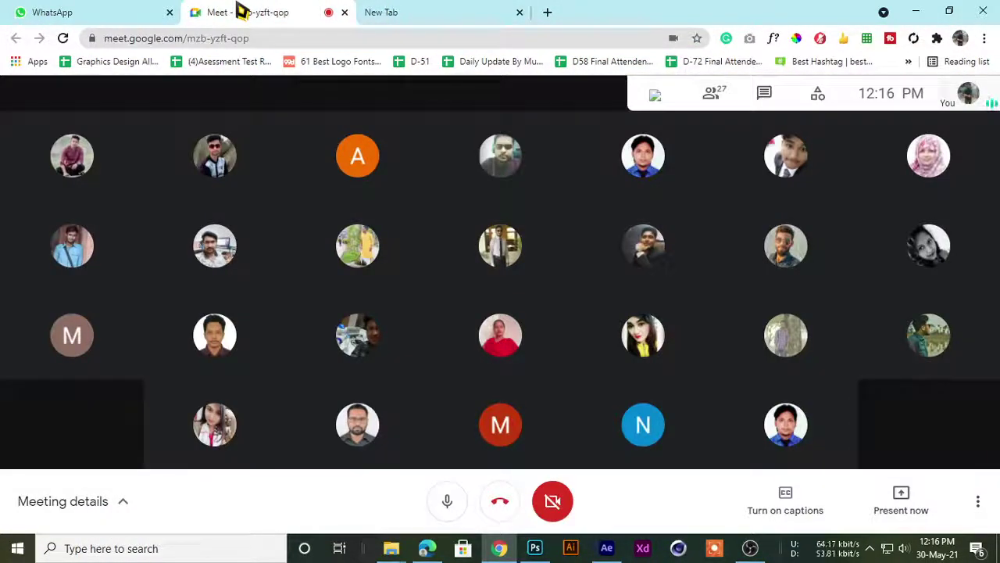
- Launch Snipping Tool from Start search
{"action": "key", "text": "super"}
{"action": "type", "text": "sni"}
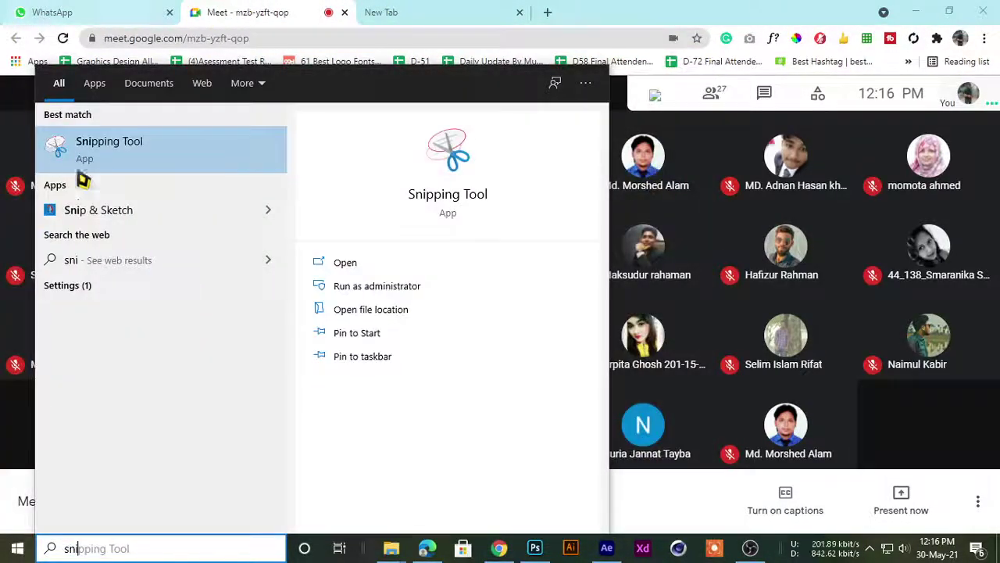
{"action": "left_click", "coordinate": [124, 153]}
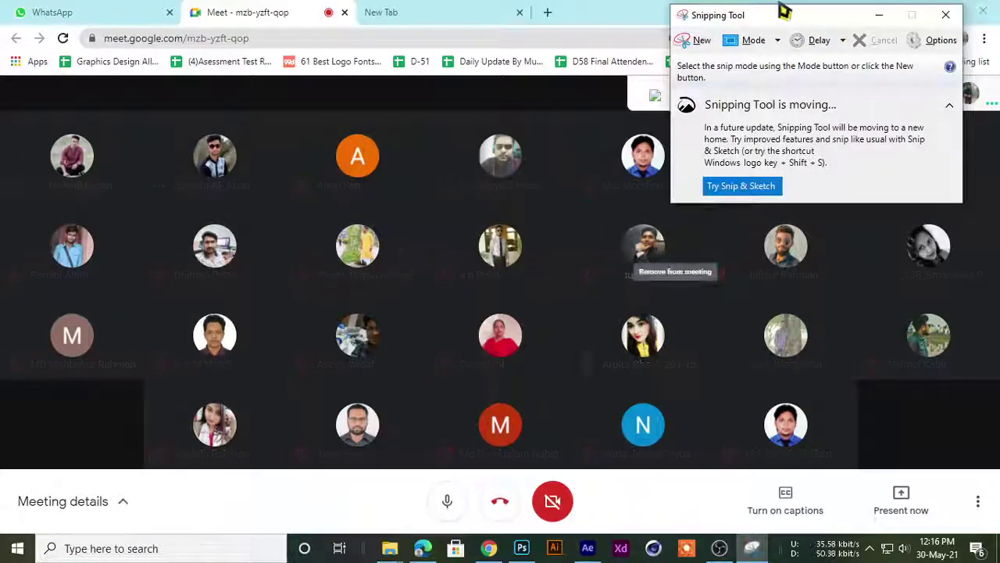
- Shift the Snipping Tool window aside and admit the waiting participant
{"action": "mouse_move", "coordinate": [755, 21]}
{"action": "left_mouse_down"}
{"action": "mouse_move", "coordinate": [800, 22]}
{"action": "mouse_move", "coordinate": [653, 14]}
{"action": "left_mouse_up"}
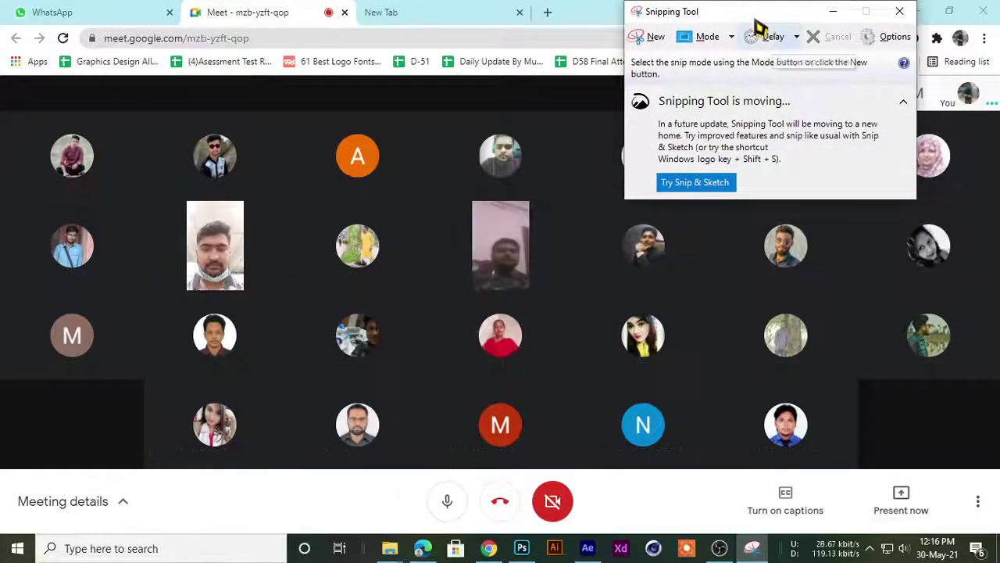
{"action": "left_click_drag", "start_coordinate": [741, 19], "coordinate": [715, 25]}
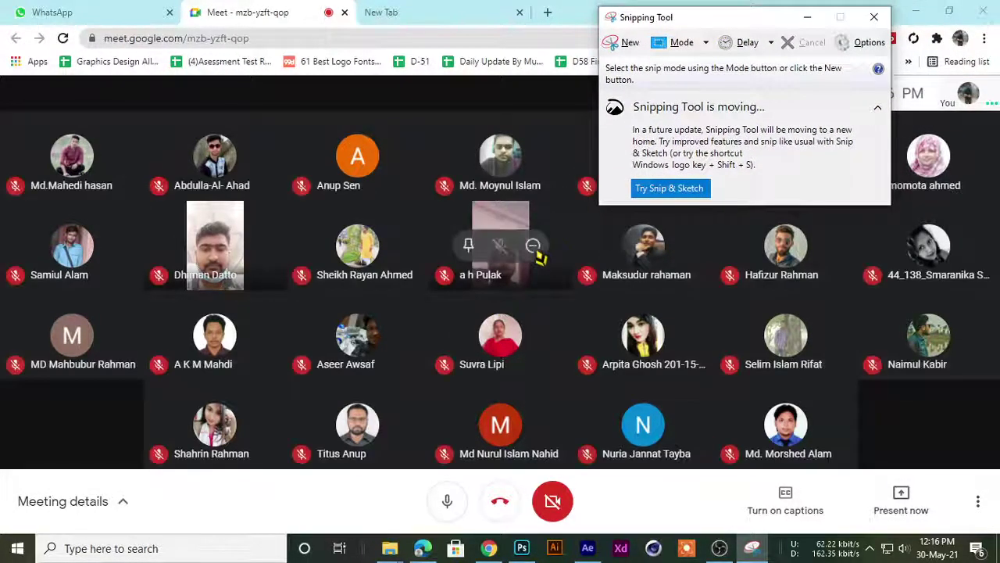
{"action": "left_click_drag", "start_coordinate": [641, 24], "coordinate": [696, 18]}
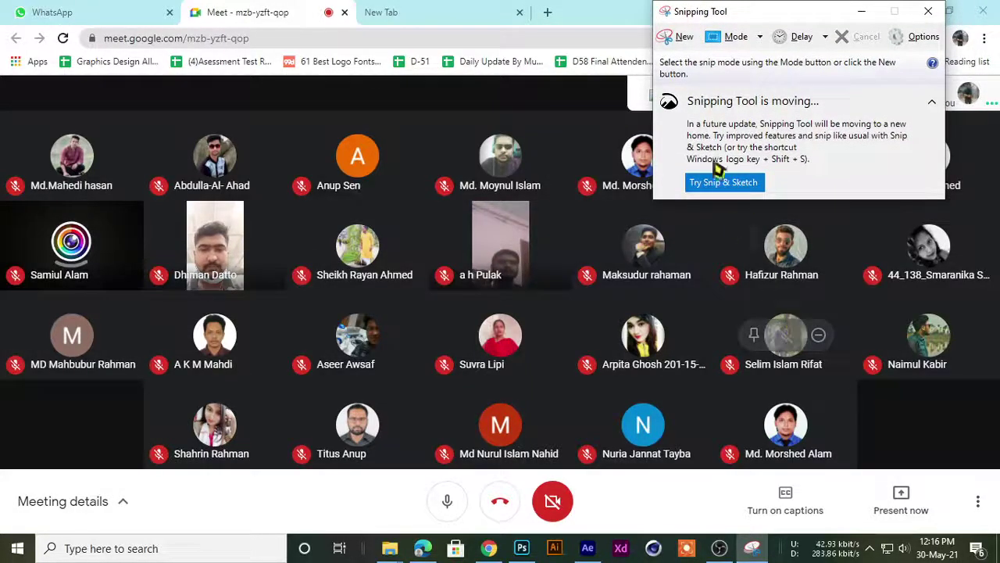
{"action": "mouse_move", "coordinate": [357, 424]}
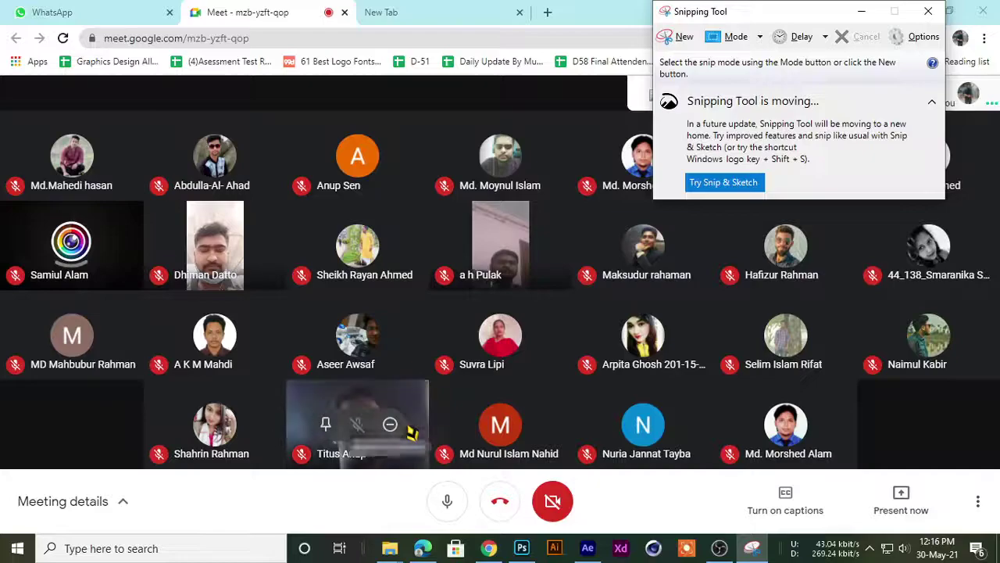
{"action": "mouse_move", "coordinate": [687, 13]}
{"action": "left_mouse_down"}
{"action": "mouse_move", "coordinate": [600, 19]}
{"action": "mouse_move", "coordinate": [726, 30]}
{"action": "mouse_move", "coordinate": [726, 101]}
{"action": "mouse_move", "coordinate": [744, 125]}
{"action": "mouse_move", "coordinate": [730, 31]}
{"action": "mouse_move", "coordinate": [506, 10]}
{"action": "mouse_move", "coordinate": [335, 111]}
{"action": "mouse_move", "coordinate": [733, 22]}
{"action": "left_mouse_up"}
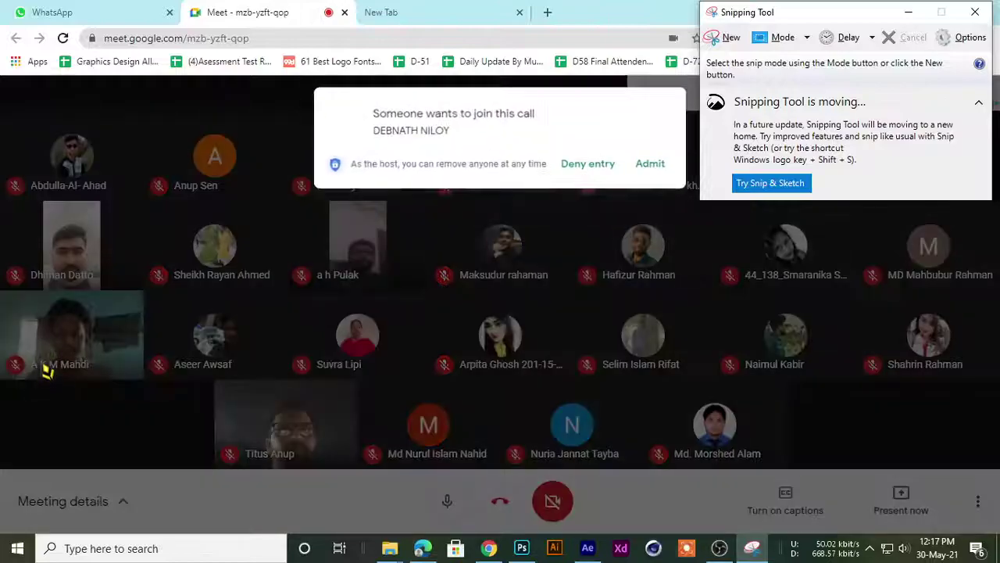
{"action": "left_click", "coordinate": [650, 164]}
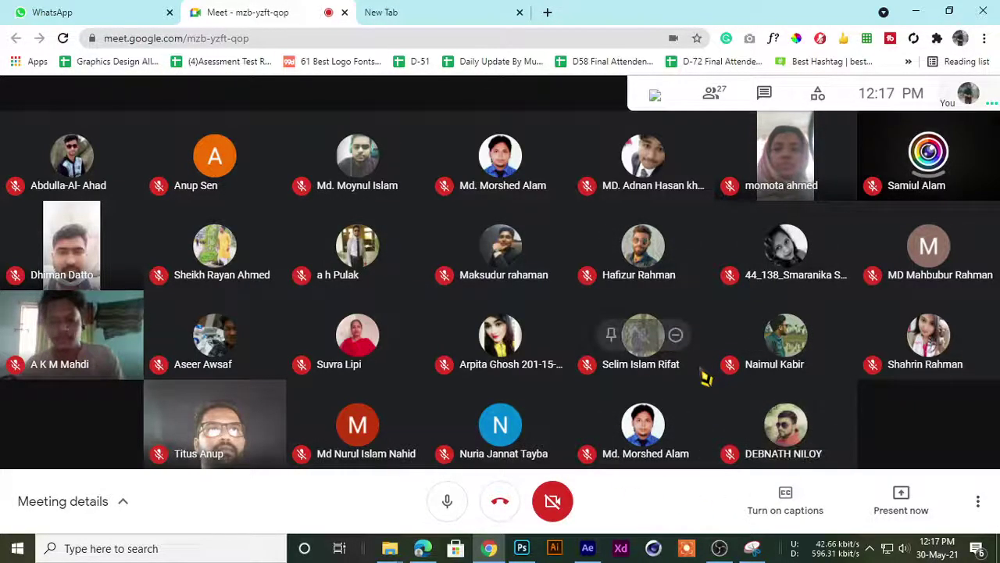
- Reopen Snipping Tool via Start search and nudge its window left
{"action": "key", "text": "super"}
{"action": "type", "text": "sn"}
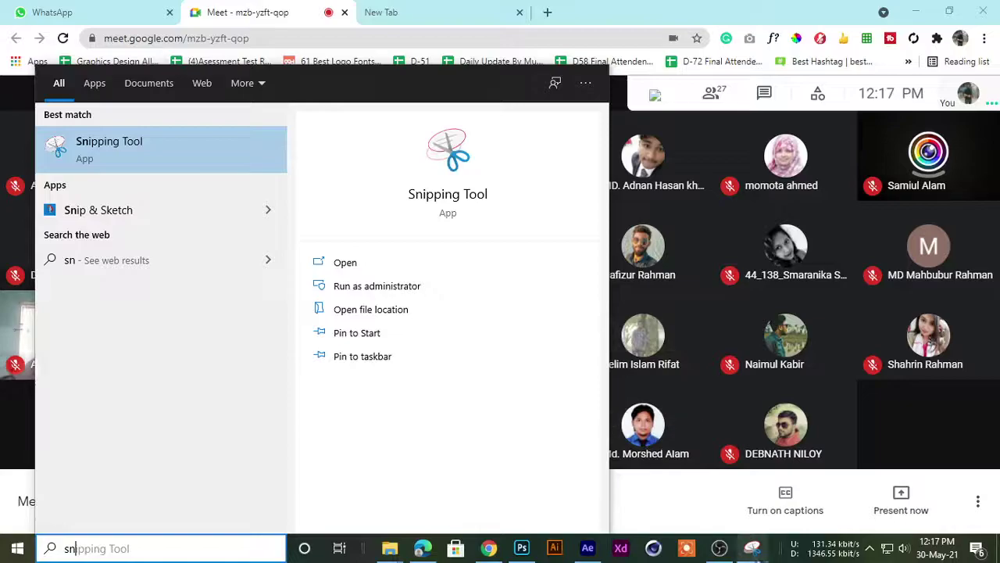
{"action": "key", "text": "Return"}
{"action": "right_click", "coordinate": [751, 548]}
{"action": "mouse_move", "coordinate": [735, 14]}
{"action": "left_mouse_down"}
{"action": "mouse_move", "coordinate": [713, 26]}
{"action": "mouse_move", "coordinate": [787, 30]}
{"action": "left_mouse_up"}
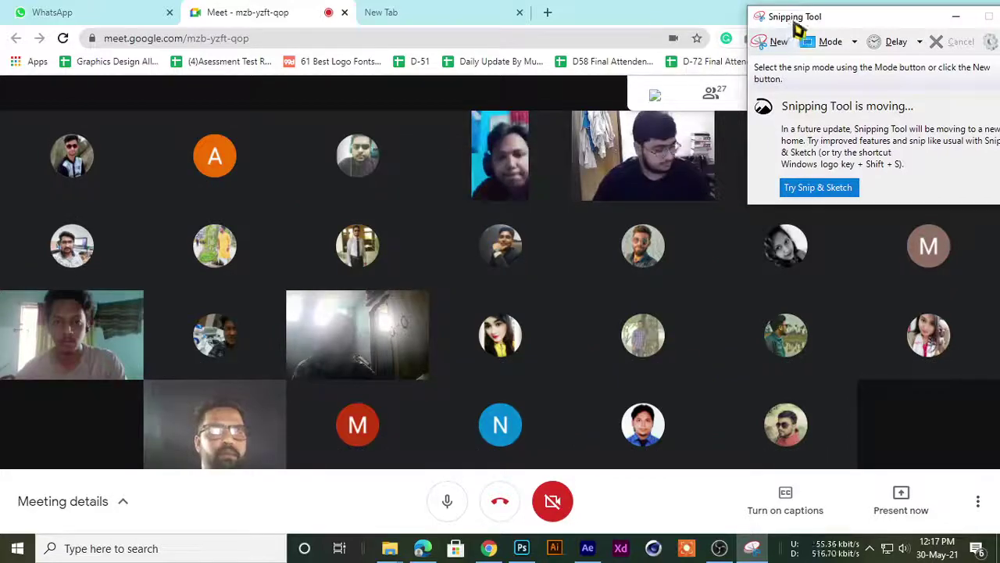
{"action": "left_click_drag", "start_coordinate": [794, 21], "coordinate": [752, 24]}
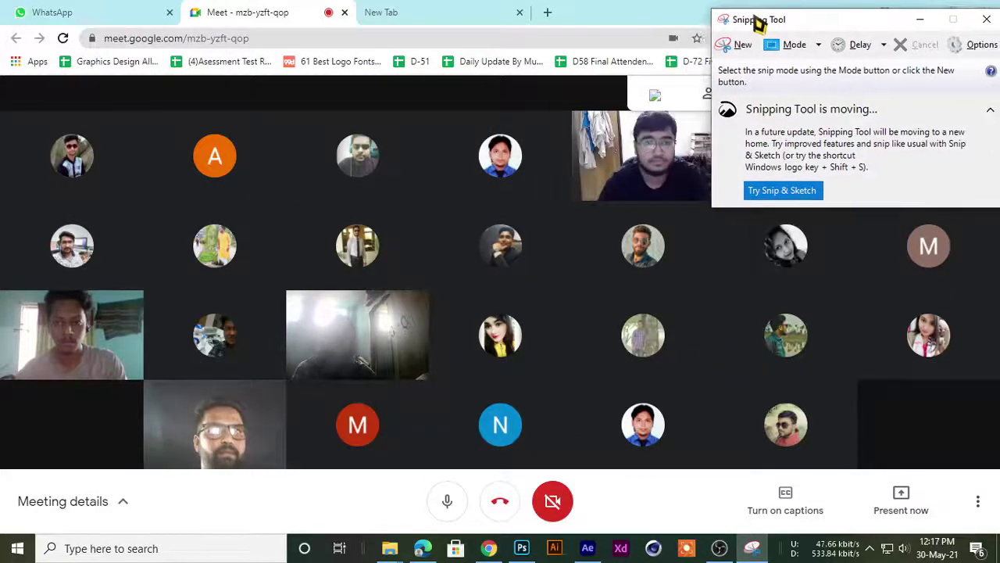
{"action": "mouse_move", "coordinate": [475, 372]}
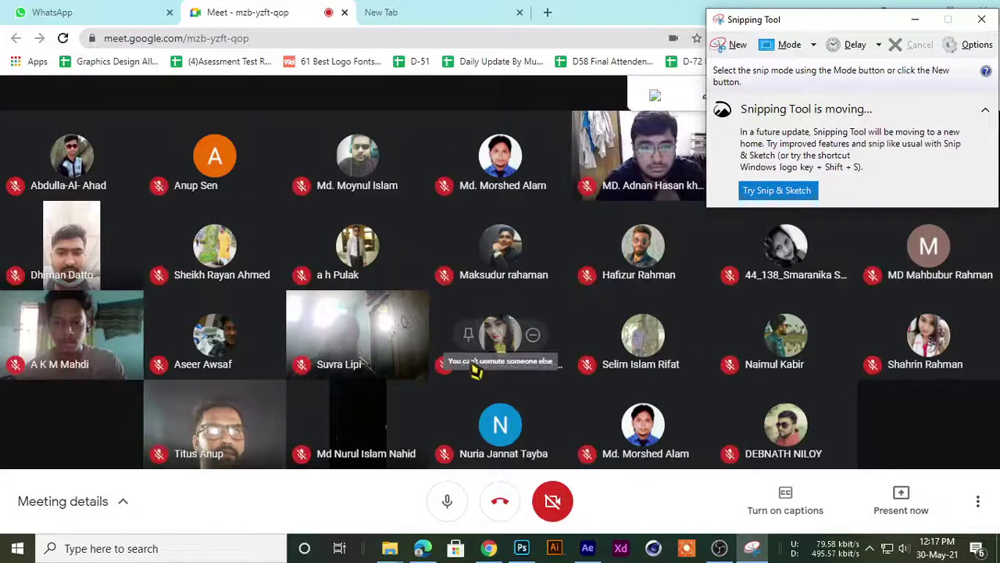
- Switch back and forth between browser tabs, settling on the Meet call
{"action": "left_click", "coordinate": [407, 12]}
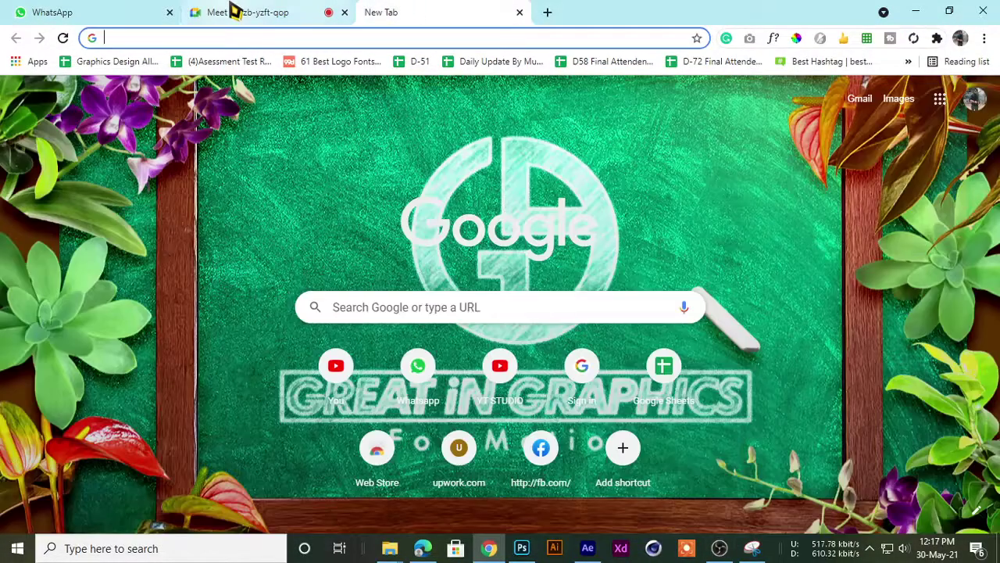
{"action": "left_click", "coordinate": [232, 12]}
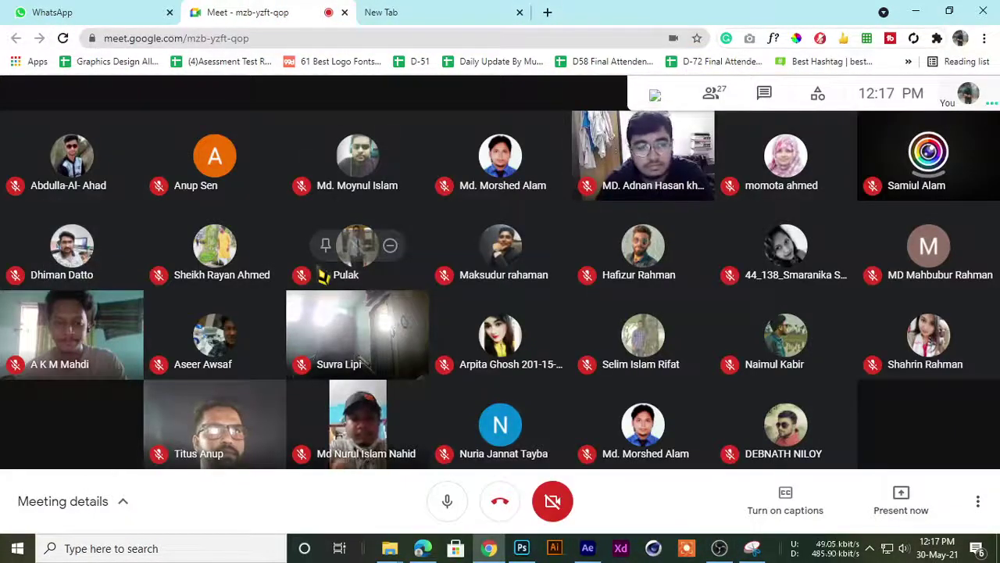
{"action": "left_click", "coordinate": [379, 11]}
{"action": "left_click", "coordinate": [246, 12]}
{"action": "left_click", "coordinate": [382, 12]}
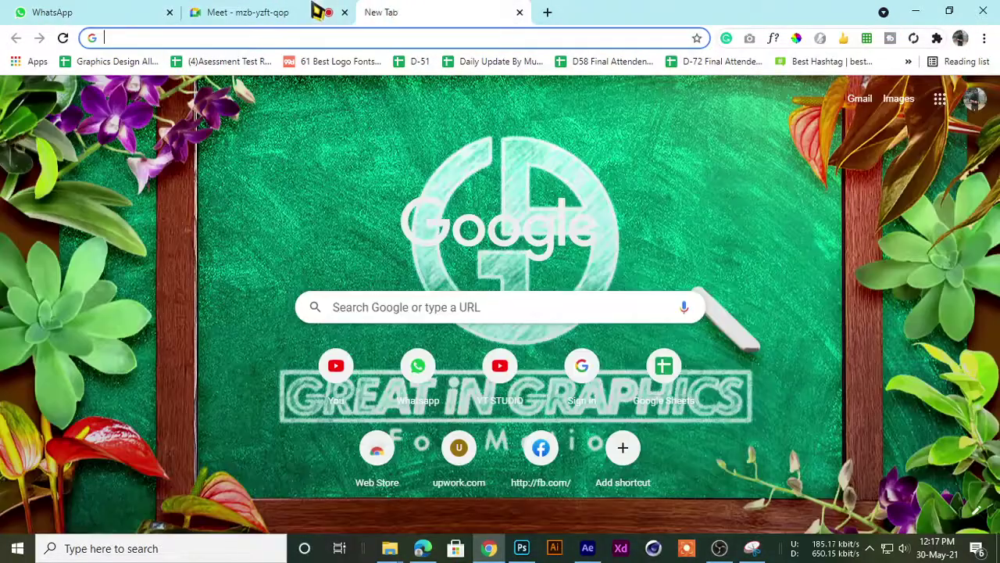
{"action": "left_click", "coordinate": [317, 11]}
{"action": "left_click", "coordinate": [441, 12]}
{"action": "left_click", "coordinate": [321, 11]}
{"action": "left_click", "coordinate": [437, 12]}
{"action": "left_click", "coordinate": [312, 12]}
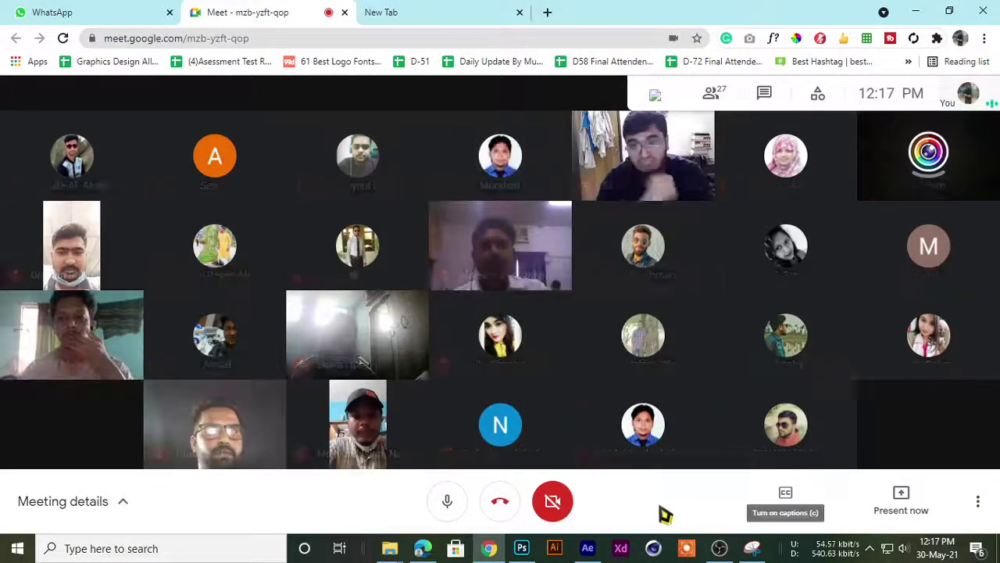
- Snip the Meet window area and bring up Save As for Capture.PNG
{"action": "left_click", "coordinate": [753, 548]}
{"action": "mouse_move", "coordinate": [726, 24]}
{"action": "left_mouse_down"}
{"action": "mouse_move", "coordinate": [718, 15]}
{"action": "mouse_move", "coordinate": [739, 19]}
{"action": "mouse_move", "coordinate": [683, 17]}
{"action": "left_mouse_up"}
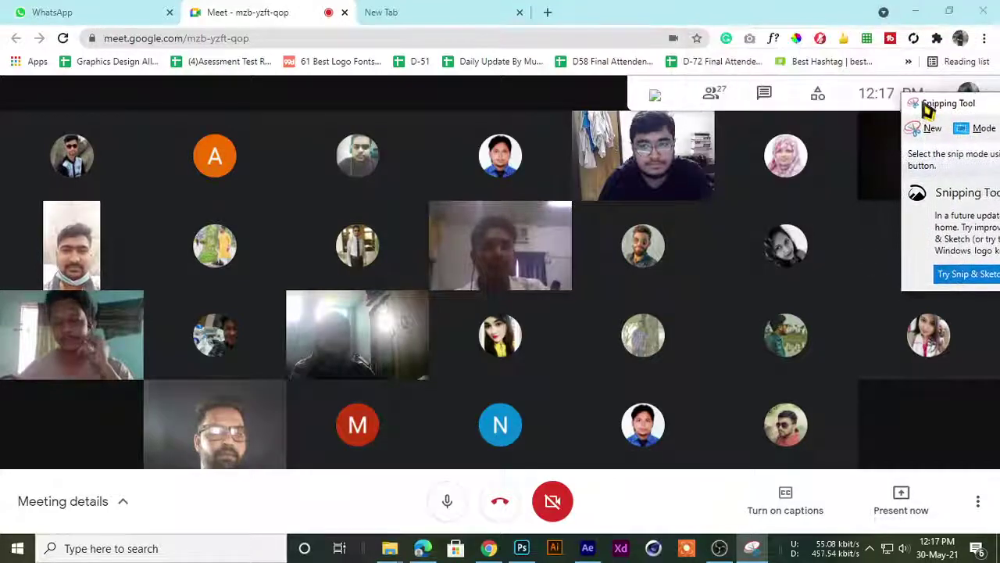
{"action": "left_click", "coordinate": [675, 36]}
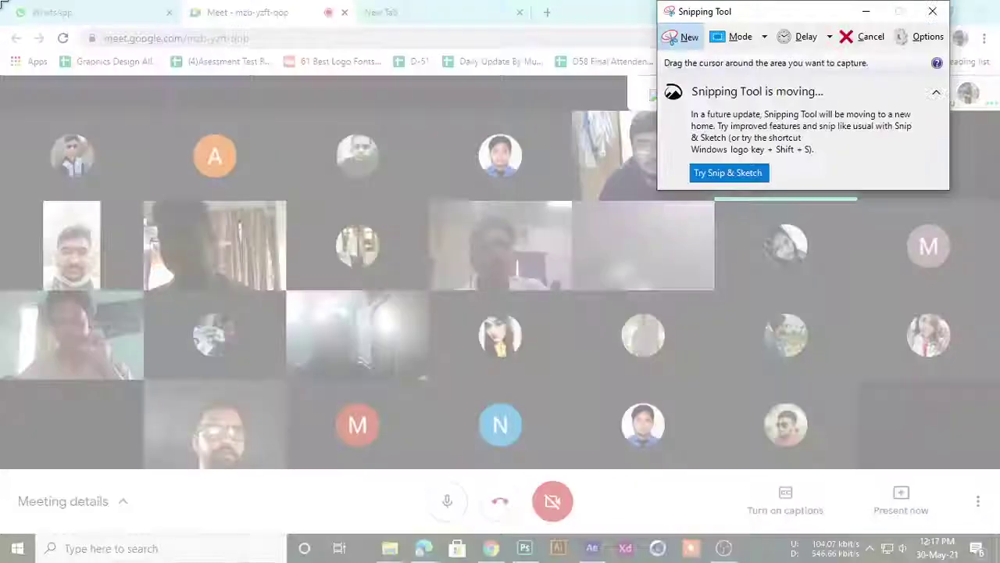
{"action": "left_click_drag", "start_coordinate": [0, 0], "coordinate": [999, 476]}
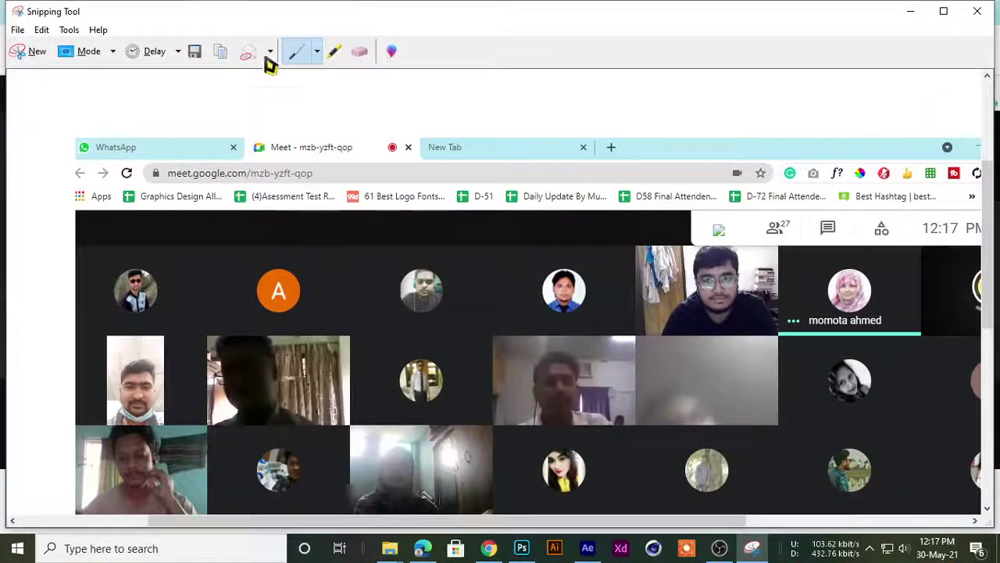
{"action": "left_click", "coordinate": [201, 53]}
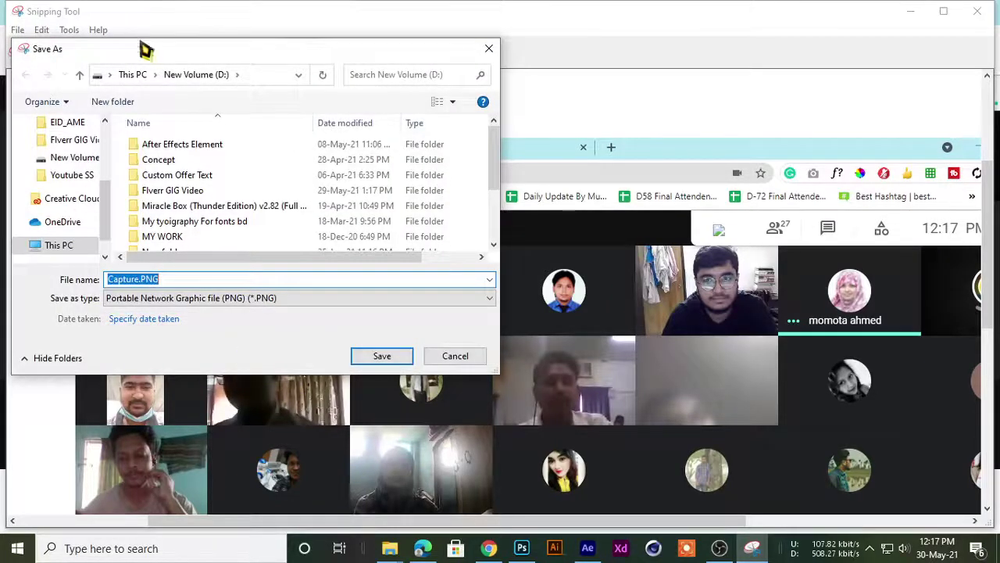
- In the Save As dialog, browse to the LEDP CLASS folder on the LEDP CLASS (F:) drive, then into D-72
{"action": "left_click_drag", "start_coordinate": [145, 49], "coordinate": [203, 41]}
{"action": "scroll", "coordinate": [239, 179], "scroll_direction": "down", "scroll_amount": 2}
{"action": "scroll", "coordinate": [243, 181], "scroll_direction": "up", "scroll_amount": 2}
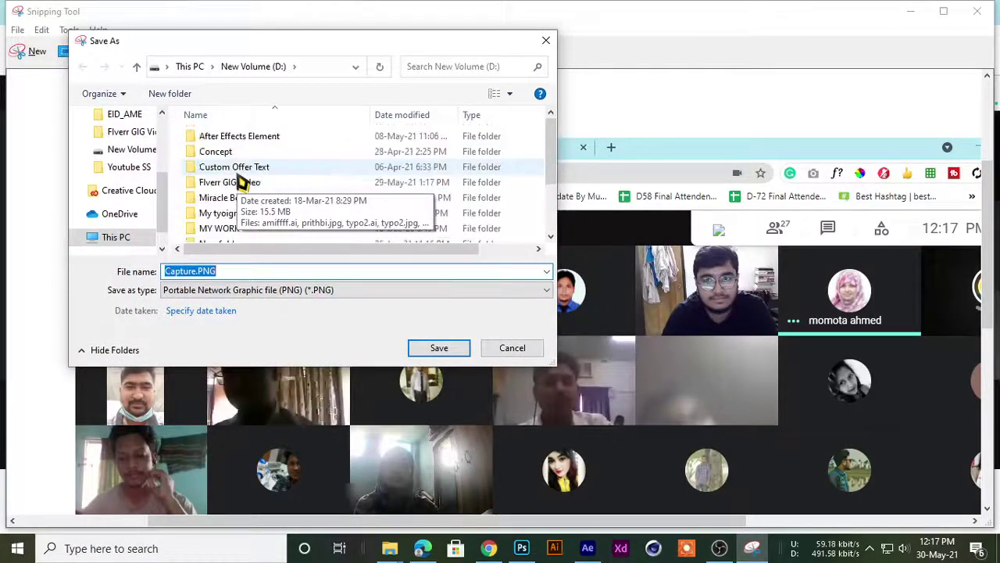
{"action": "scroll", "coordinate": [243, 181], "scroll_direction": "down", "scroll_amount": 2}
{"action": "scroll", "coordinate": [241, 179], "scroll_direction": "up", "scroll_amount": 2}
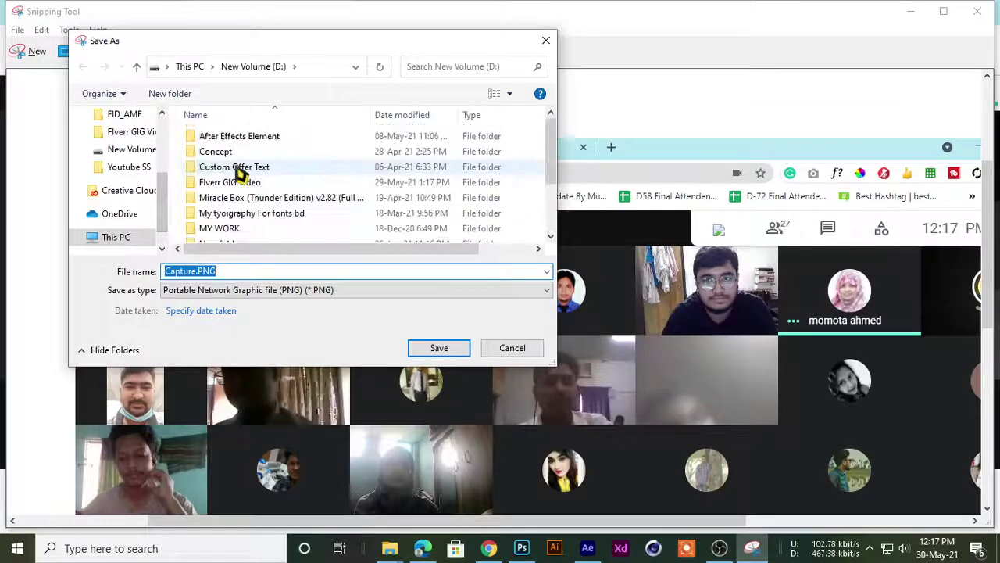
{"action": "scroll", "coordinate": [239, 178], "scroll_direction": "down", "scroll_amount": 2}
{"action": "scroll", "coordinate": [239, 178], "scroll_direction": "up", "scroll_amount": 2}
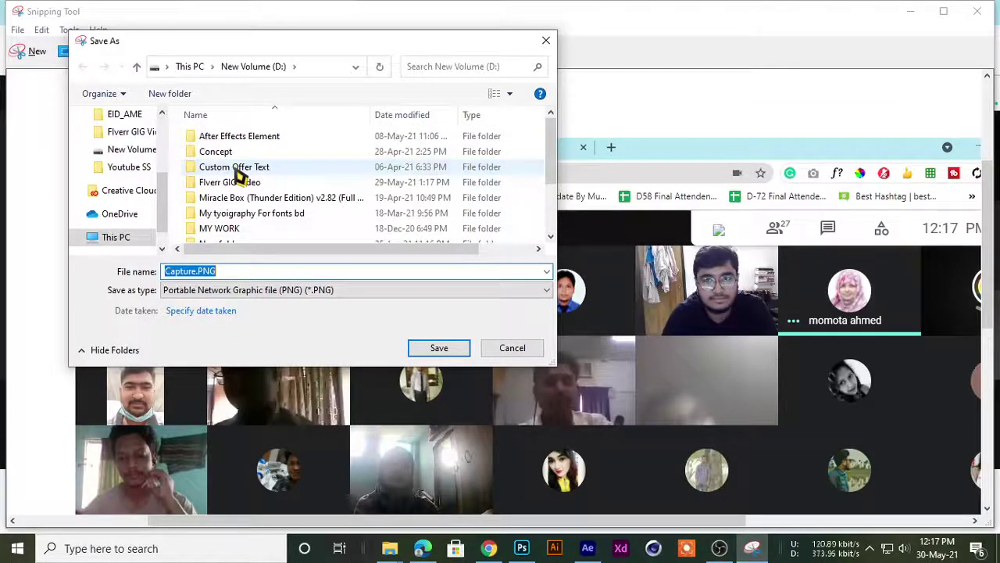
{"action": "scroll", "coordinate": [238, 177], "scroll_direction": "down", "scroll_amount": 2}
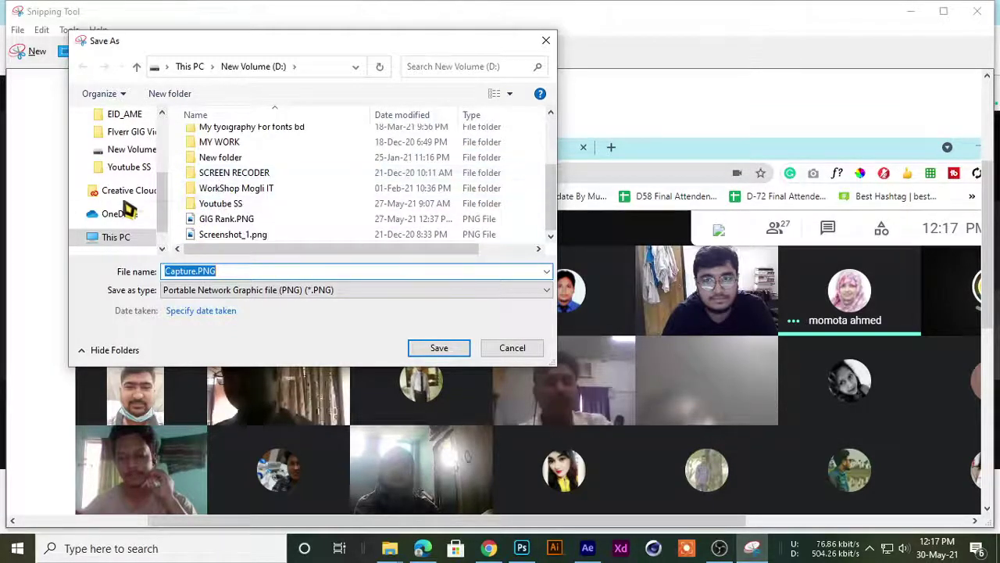
{"action": "scroll", "coordinate": [128, 209], "scroll_direction": "up", "scroll_amount": 1}
{"action": "scroll", "coordinate": [130, 201], "scroll_direction": "up", "scroll_amount": 1}
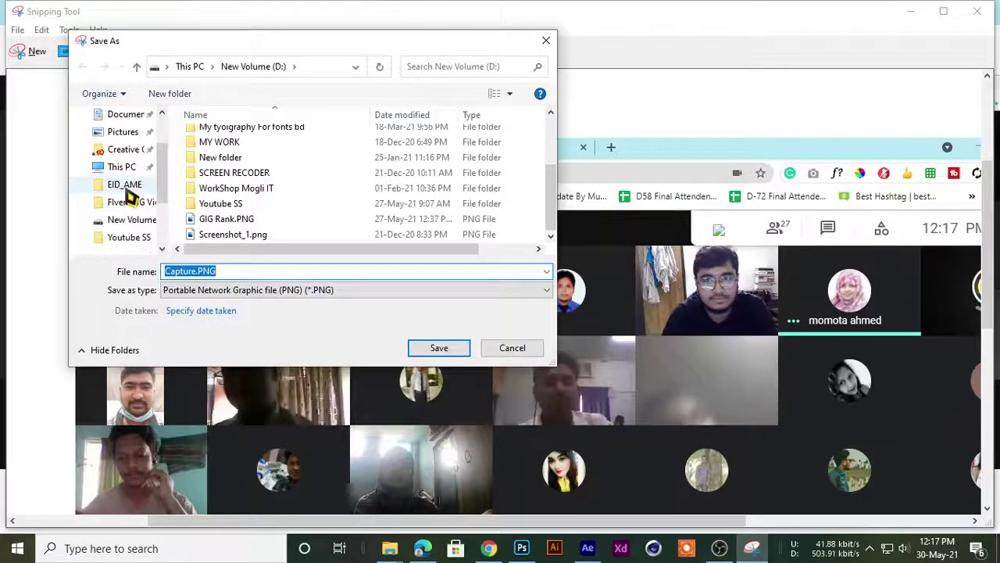
{"action": "scroll", "coordinate": [129, 197], "scroll_direction": "up", "scroll_amount": 1}
{"action": "scroll", "coordinate": [148, 164], "scroll_direction": "down", "scroll_amount": 1}
{"action": "scroll", "coordinate": [148, 219], "scroll_direction": "down", "scroll_amount": 1}
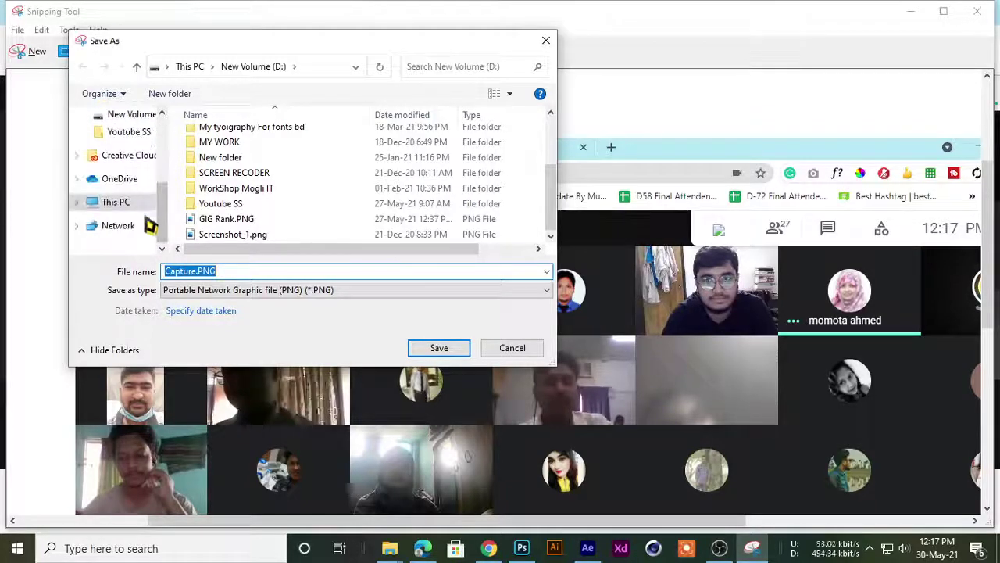
{"action": "scroll", "coordinate": [149, 226], "scroll_direction": "up", "scroll_amount": 3}
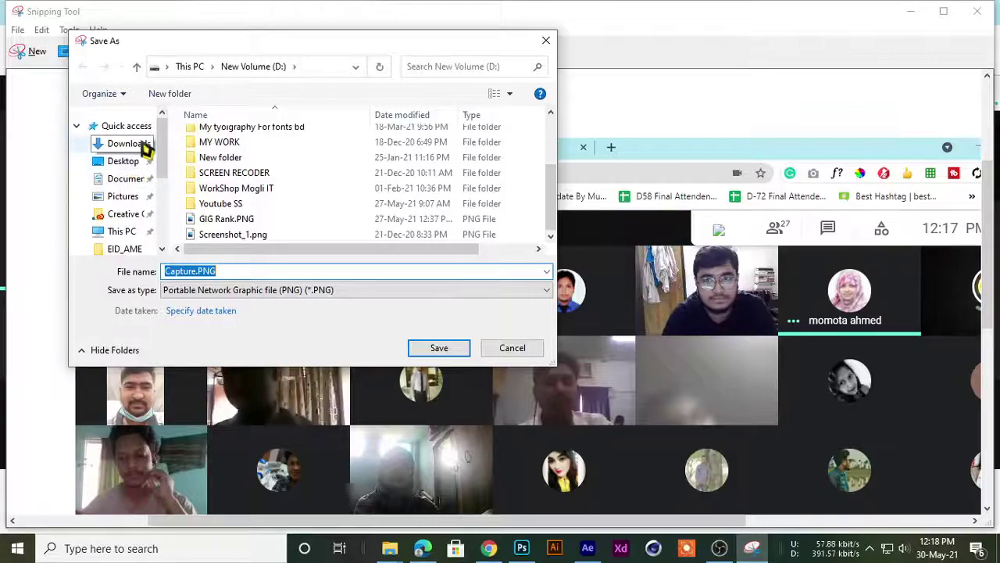
{"action": "scroll", "coordinate": [129, 199], "scroll_direction": "down", "scroll_amount": 3}
{"action": "scroll", "coordinate": [127, 204], "scroll_direction": "up", "scroll_amount": 1}
{"action": "scroll", "coordinate": [127, 205], "scroll_direction": "up", "scroll_amount": 3}
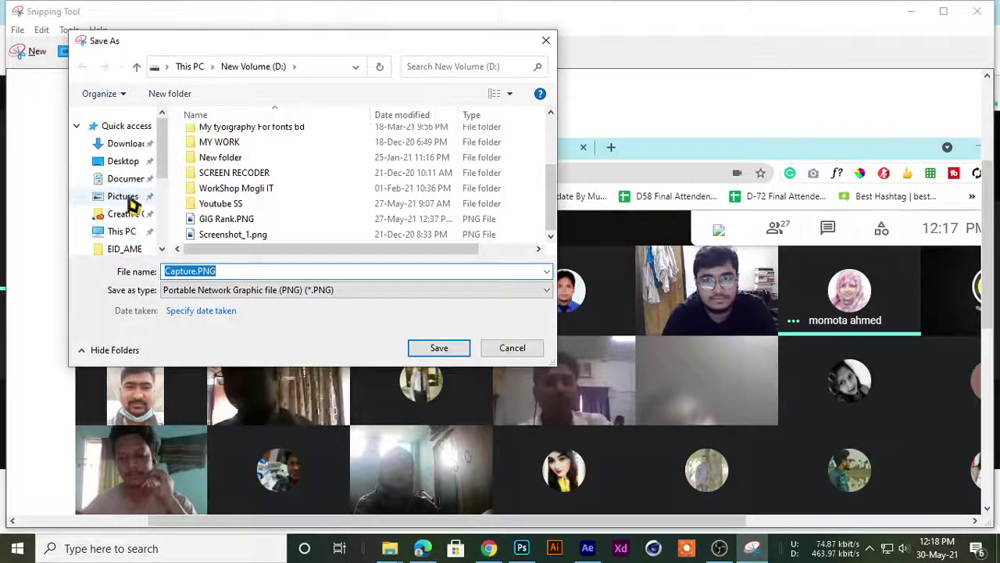
{"action": "scroll", "coordinate": [137, 186], "scroll_direction": "down", "scroll_amount": 1}
{"action": "scroll", "coordinate": [138, 187], "scroll_direction": "up", "scroll_amount": 1}
{"action": "scroll", "coordinate": [138, 189], "scroll_direction": "down", "scroll_amount": 2}
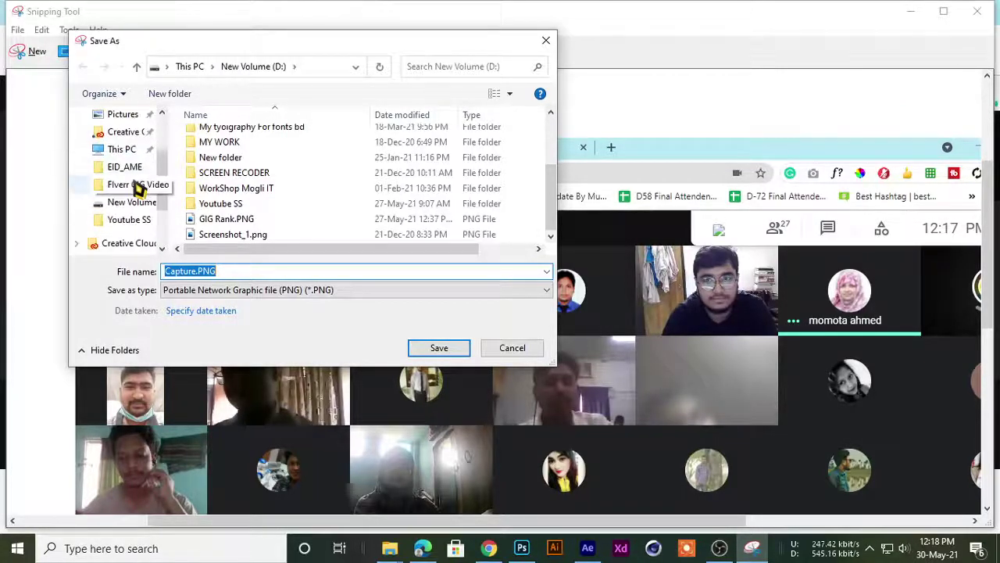
{"action": "scroll", "coordinate": [137, 187], "scroll_direction": "up", "scroll_amount": 2}
{"action": "scroll", "coordinate": [137, 187], "scroll_direction": "down", "scroll_amount": 3}
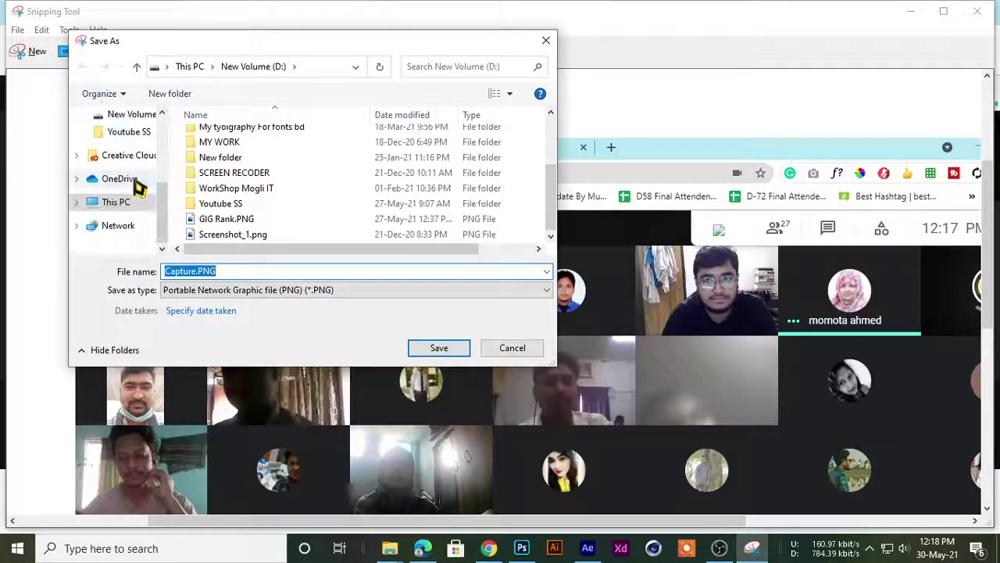
{"action": "scroll", "coordinate": [137, 186], "scroll_direction": "up", "scroll_amount": 2}
{"action": "scroll", "coordinate": [138, 186], "scroll_direction": "down", "scroll_amount": 1}
{"action": "scroll", "coordinate": [139, 186], "scroll_direction": "down", "scroll_amount": 1}
{"action": "scroll", "coordinate": [139, 186], "scroll_direction": "up", "scroll_amount": 2}
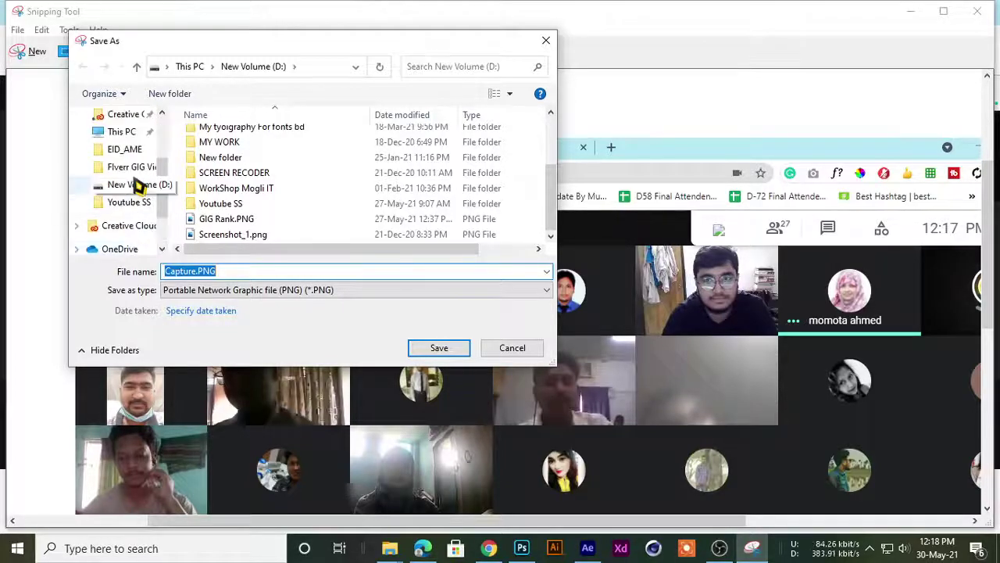
{"action": "scroll", "coordinate": [125, 203], "scroll_direction": "up", "scroll_amount": 2}
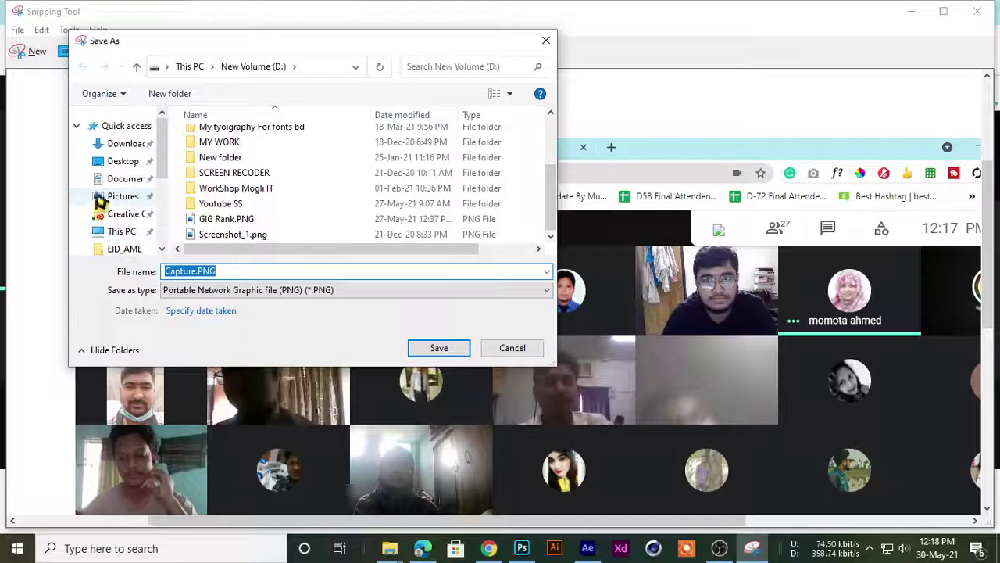
{"action": "scroll", "coordinate": [222, 175], "scroll_direction": "up", "scroll_amount": 2}
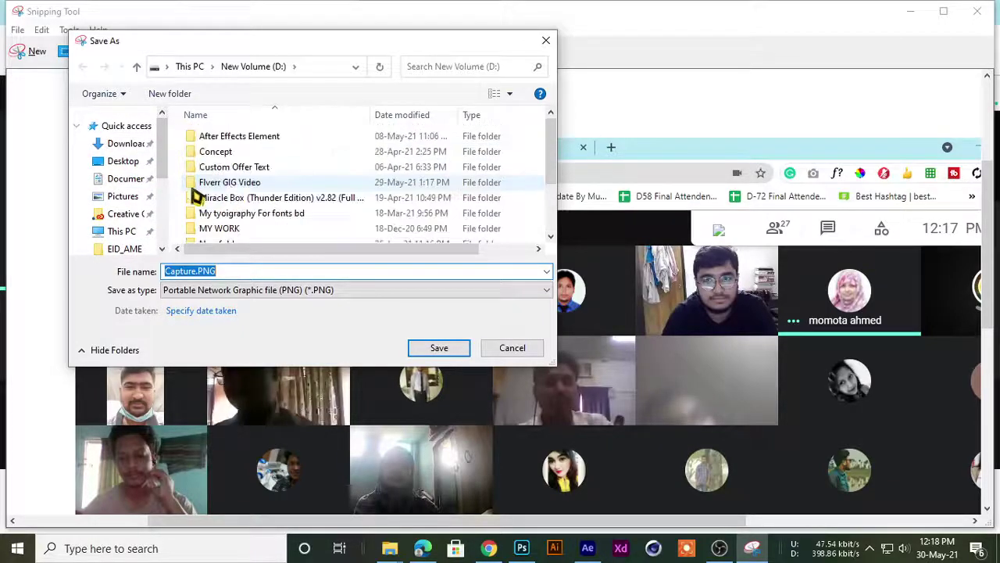
{"action": "scroll", "coordinate": [122, 195], "scroll_direction": "down", "scroll_amount": 2}
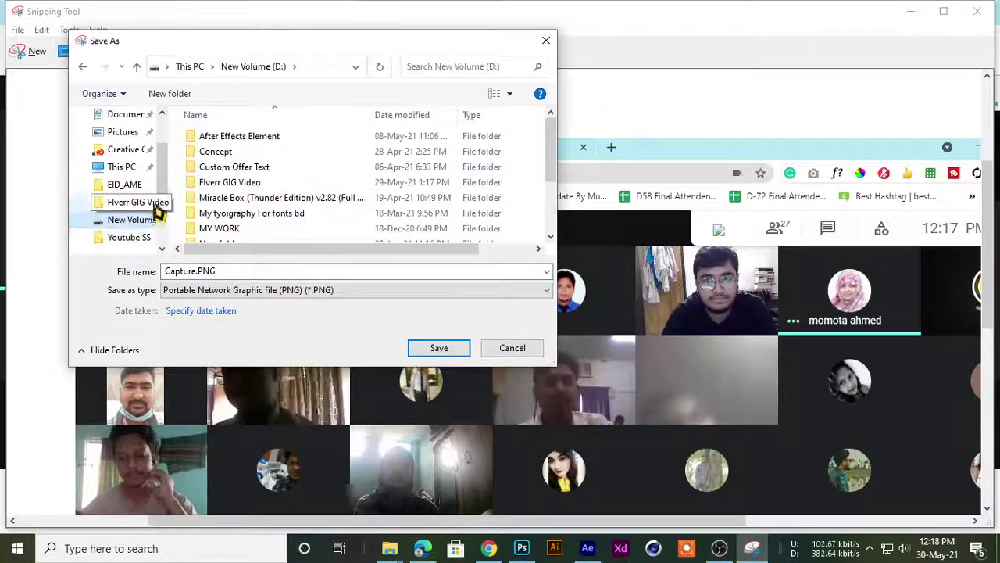
{"action": "scroll", "coordinate": [133, 199], "scroll_direction": "up", "scroll_amount": 1}
{"action": "scroll", "coordinate": [128, 196], "scroll_direction": "up", "scroll_amount": 1}
{"action": "scroll", "coordinate": [128, 196], "scroll_direction": "down", "scroll_amount": 3}
{"action": "scroll", "coordinate": [121, 211], "scroll_direction": "down", "scroll_amount": 1}
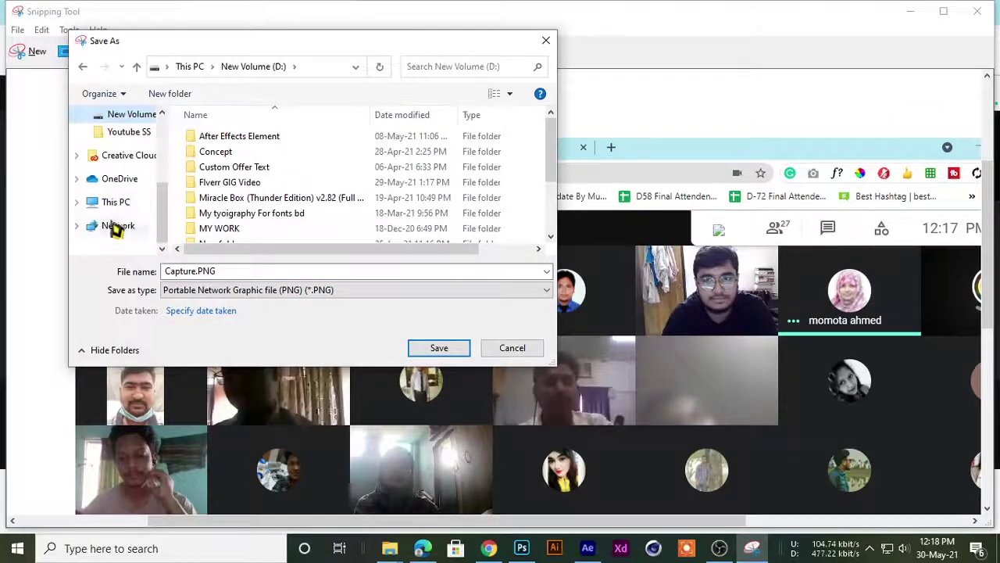
{"action": "left_click", "coordinate": [116, 203]}
{"action": "scroll", "coordinate": [268, 224], "scroll_direction": "down", "scroll_amount": 3}
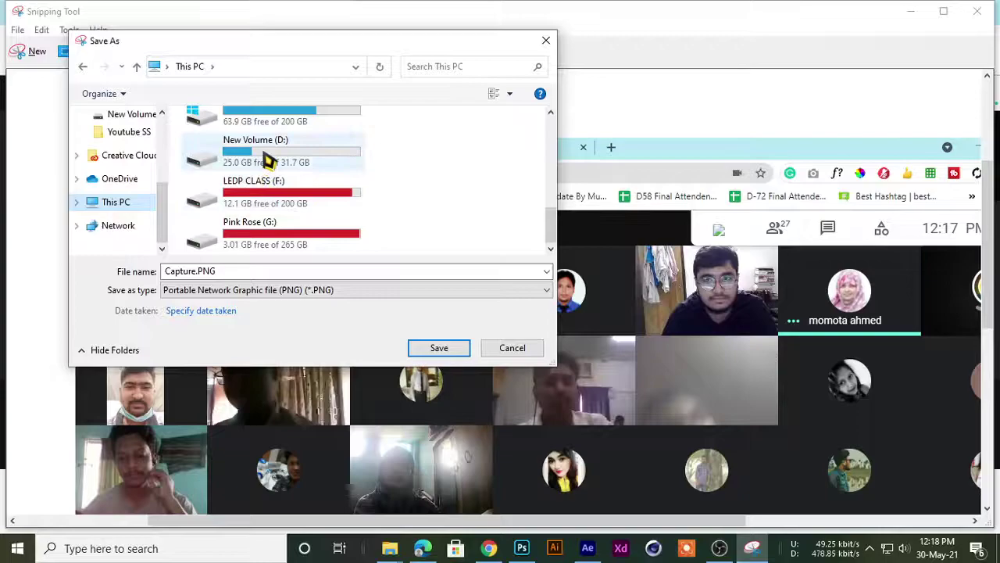
{"action": "double_click", "coordinate": [263, 209]}
{"action": "double_click", "coordinate": [212, 151]}
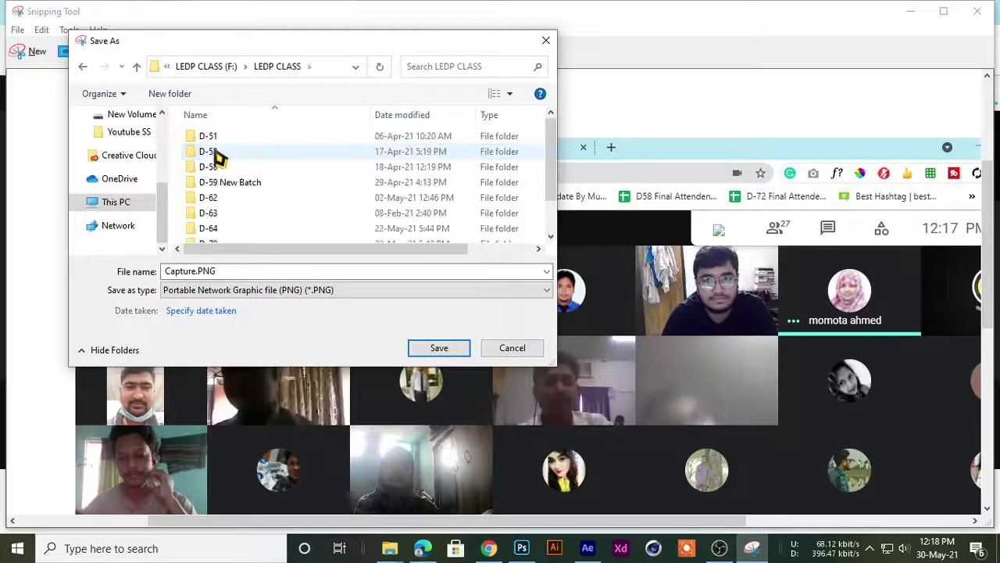
{"action": "left_click_drag", "start_coordinate": [201, 43], "coordinate": [276, 18]}
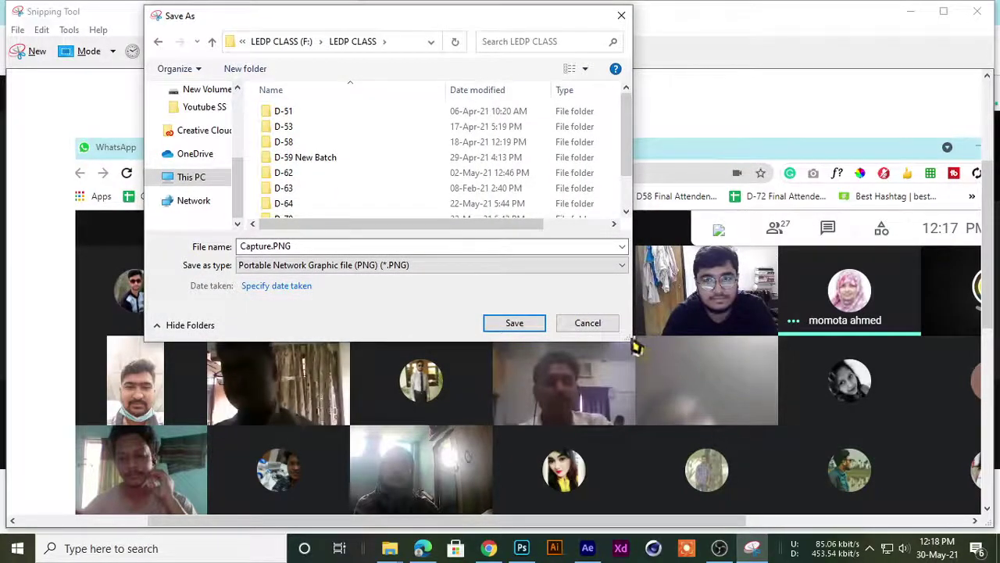
{"action": "scroll", "coordinate": [308, 183], "scroll_direction": "down", "scroll_amount": 2}
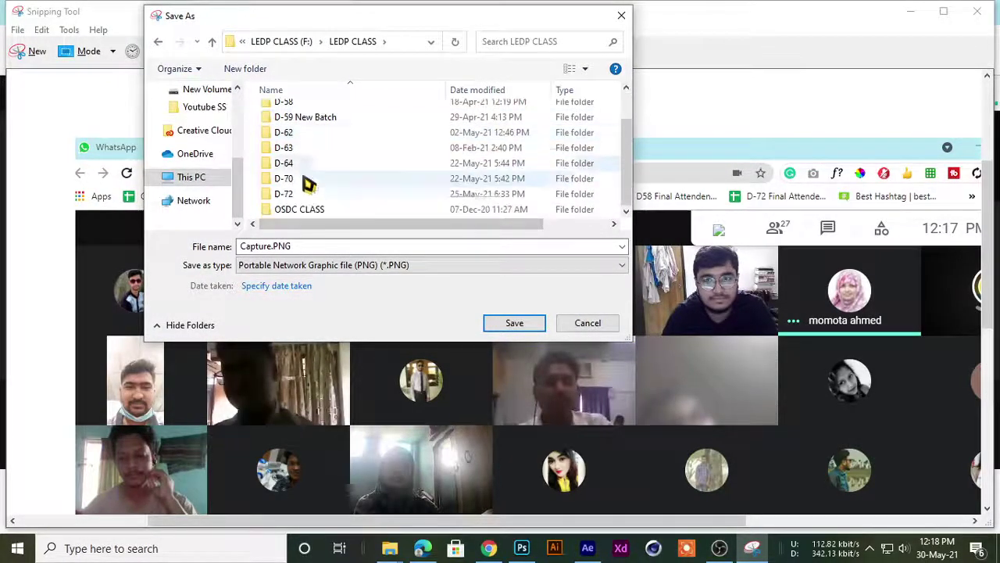
{"action": "scroll", "coordinate": [297, 204], "scroll_direction": "up", "scroll_amount": 5}
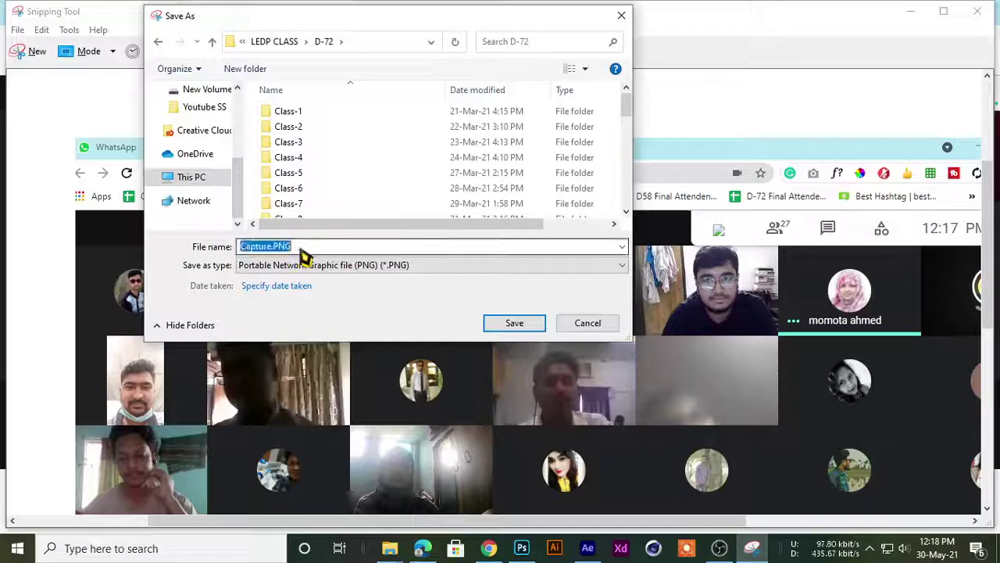
{"action": "scroll", "coordinate": [341, 147], "scroll_direction": "down", "scroll_amount": 5}
{"action": "scroll", "coordinate": [331, 195], "scroll_direction": "down", "scroll_amount": 4}
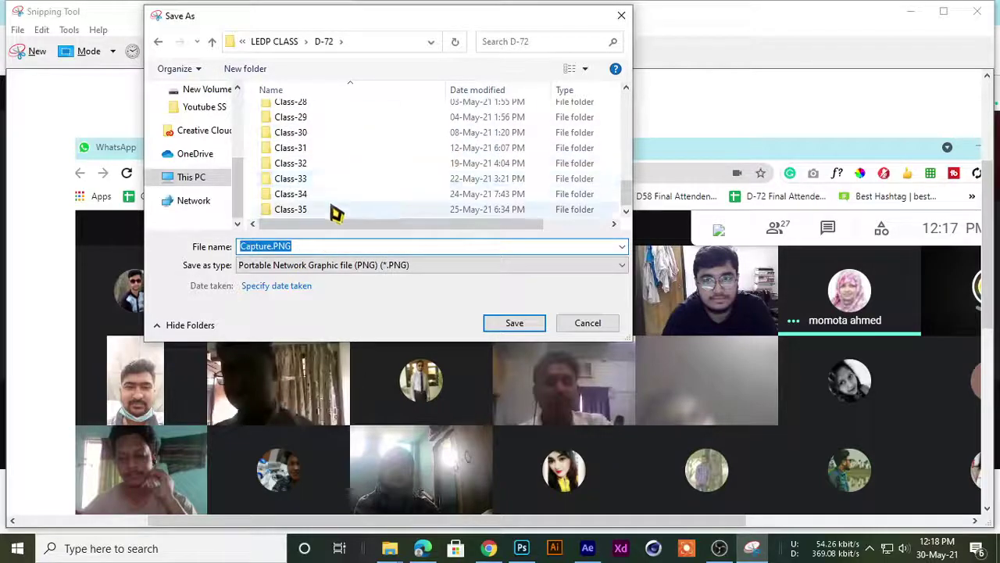
- Create a new Class-36 folder in D-72 and save the capture there as Class-36
{"action": "left_click", "coordinate": [266, 73]}
{"action": "type", "text": "Class-36"}
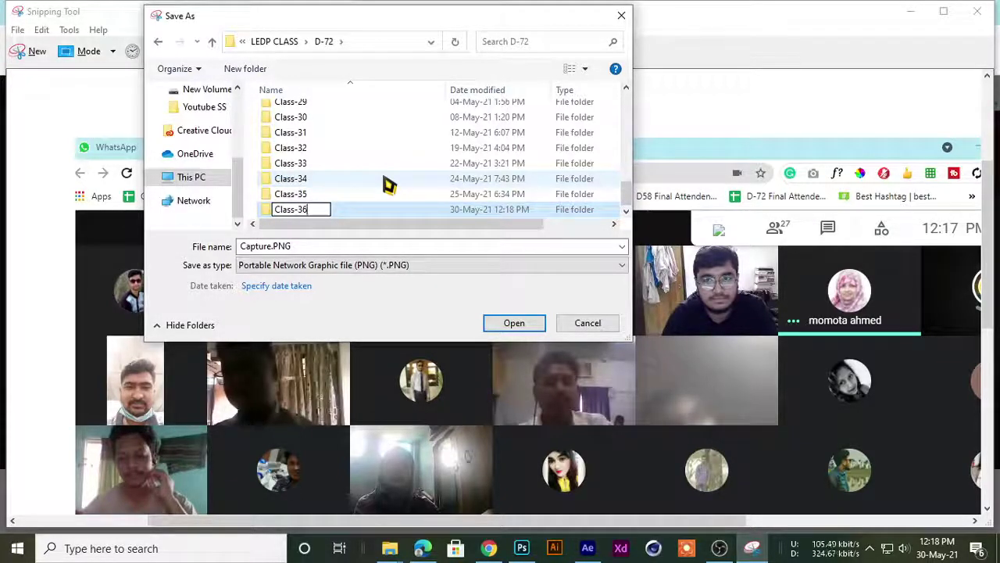
{"action": "left_click", "coordinate": [305, 249]}
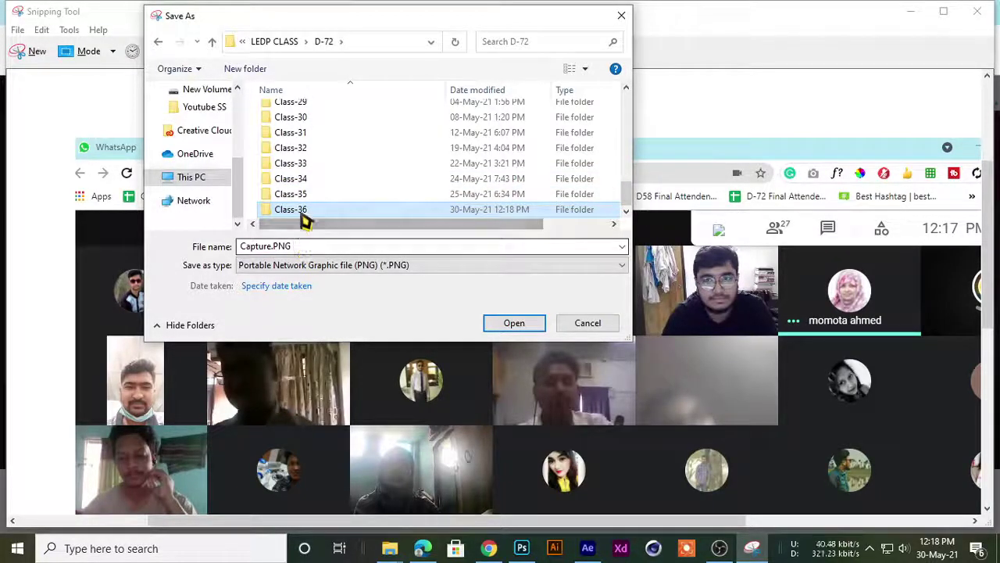
{"action": "type", "text": "Class-36"}
{"action": "key", "text": "Return"}
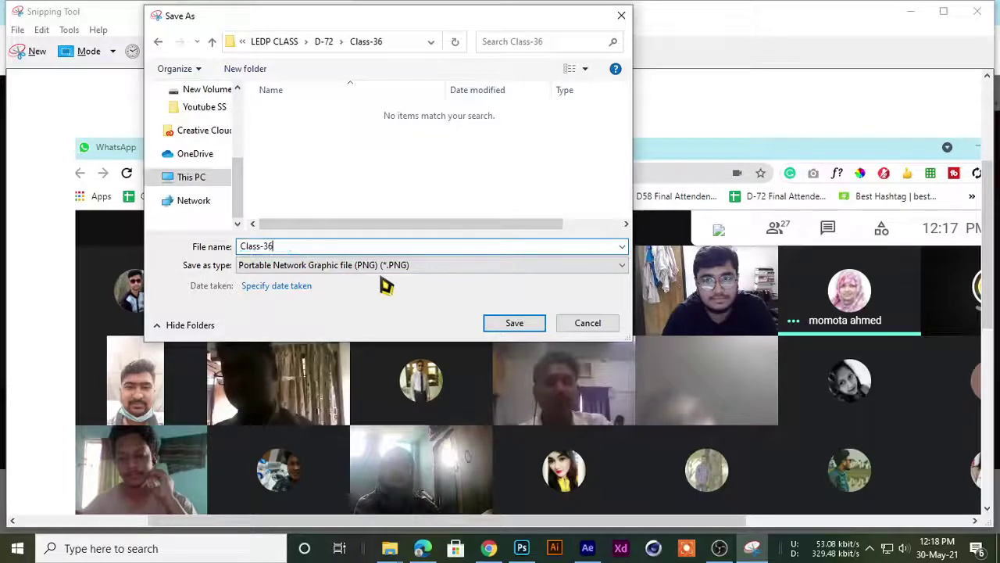
{"action": "left_click", "coordinate": [500, 324]}
- Close Snipping Tool, admit the waiting participant, and return to the Meet tab
{"action": "left_click", "coordinate": [980, 11]}
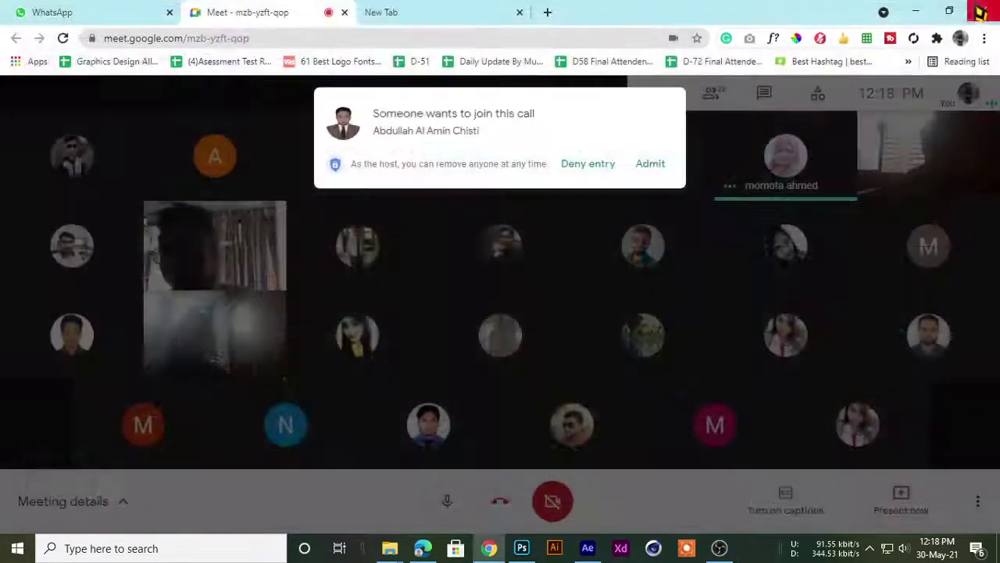
{"action": "left_click", "coordinate": [651, 165]}
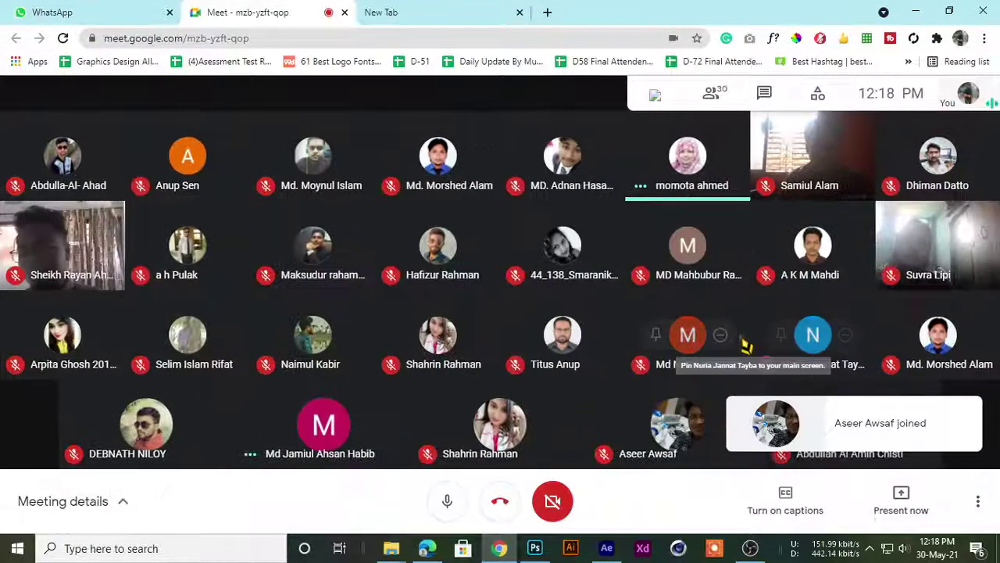
{"action": "mouse_move", "coordinate": [438, 245]}
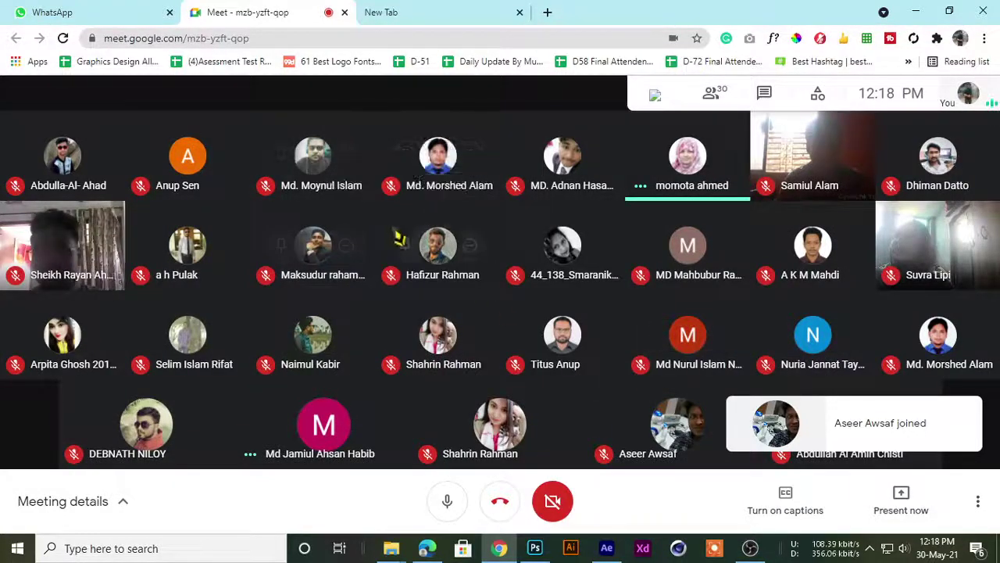
{"action": "left_click", "coordinate": [430, 10]}
{"action": "left_click", "coordinate": [253, 9]}
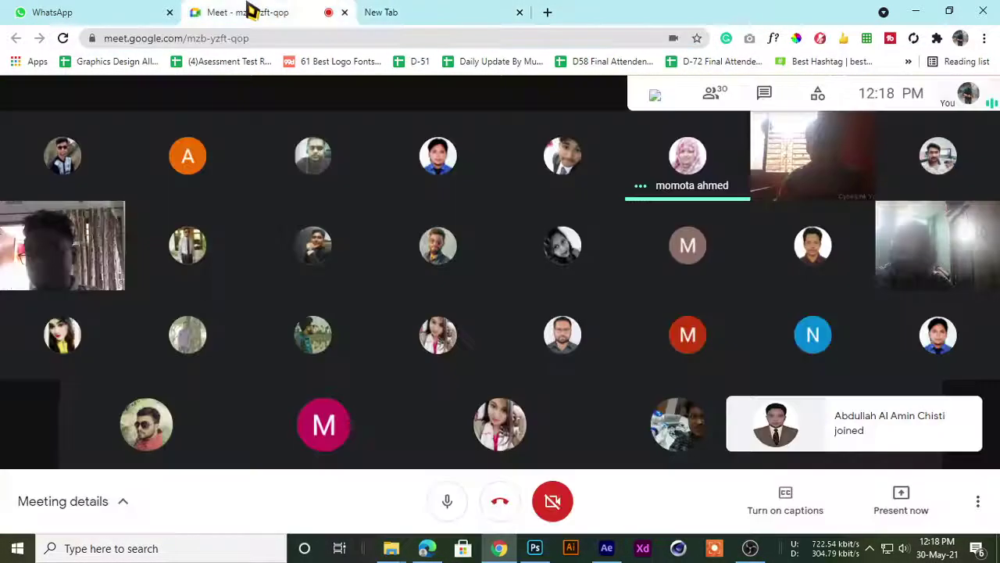
- Switch back and forth between New Tab and the Meet tab, ending on the participant grid
{"action": "left_click", "coordinate": [469, 11]}
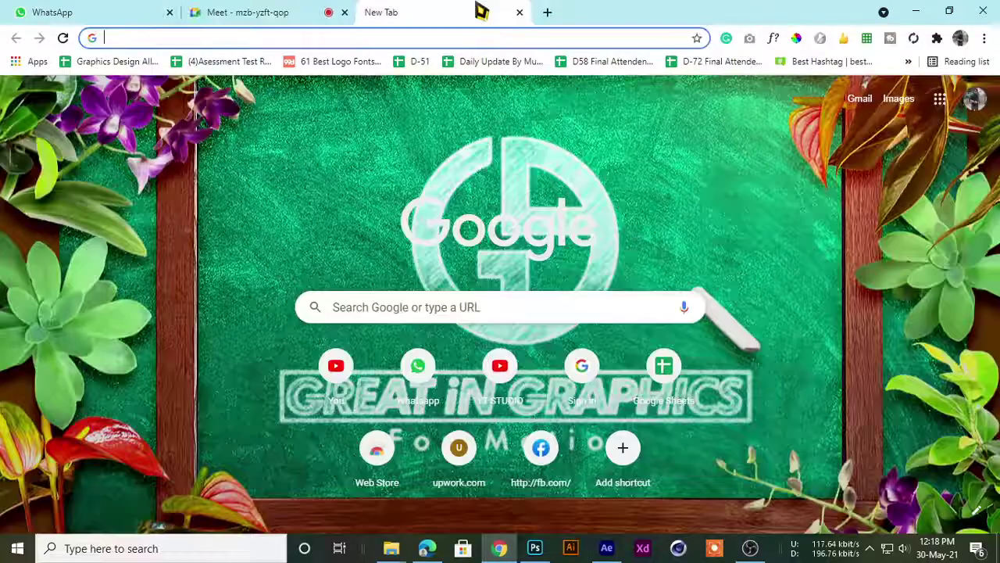
{"action": "left_click", "coordinate": [234, 11]}
{"action": "left_click", "coordinate": [390, 11]}
{"action": "left_click", "coordinate": [253, 9]}
{"action": "left_click", "coordinate": [368, 13]}
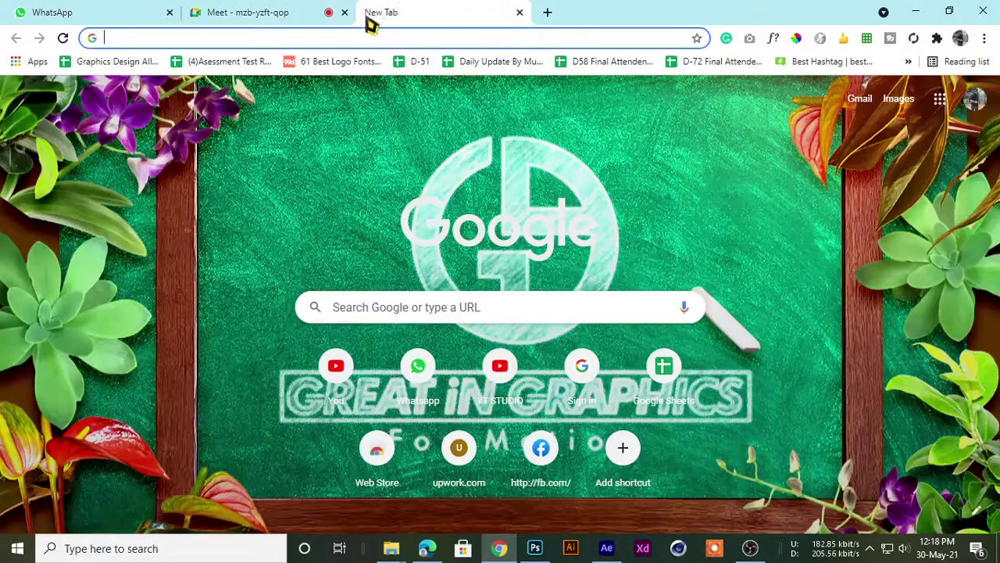
{"action": "left_click", "coordinate": [229, 11]}
{"action": "left_click", "coordinate": [375, 12]}
{"action": "left_click", "coordinate": [290, 13]}
{"action": "left_click", "coordinate": [383, 12]}
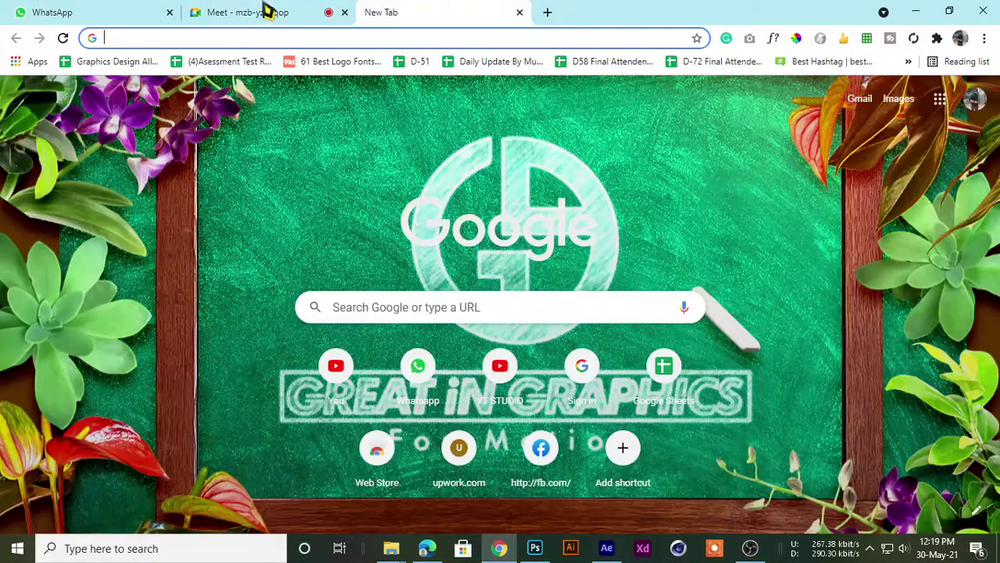
{"action": "left_click", "coordinate": [263, 11]}
{"action": "left_click", "coordinate": [374, 12]}
{"action": "left_click", "coordinate": [335, 10]}
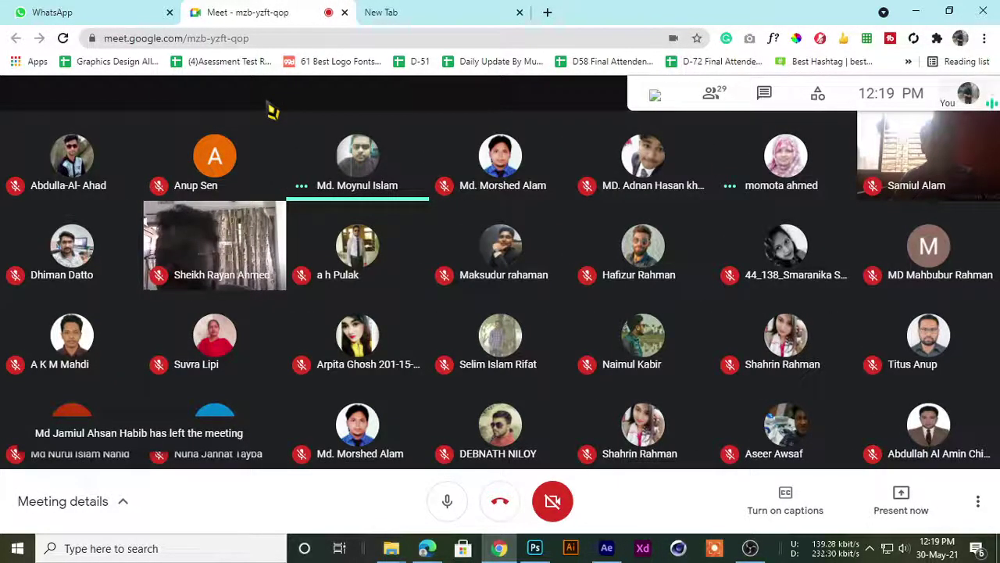
{"action": "left_click", "coordinate": [378, 11]}
{"action": "left_click", "coordinate": [308, 11]}
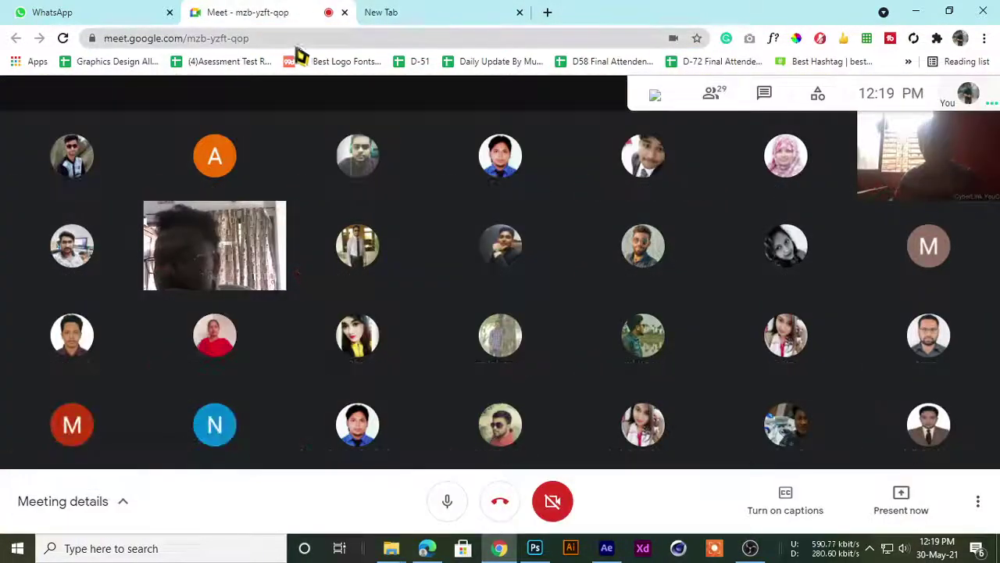
{"action": "left_click", "coordinate": [414, 11]}
{"action": "left_click", "coordinate": [277, 11]}
{"action": "left_click", "coordinate": [411, 11]}
{"action": "left_click", "coordinate": [278, 11]}
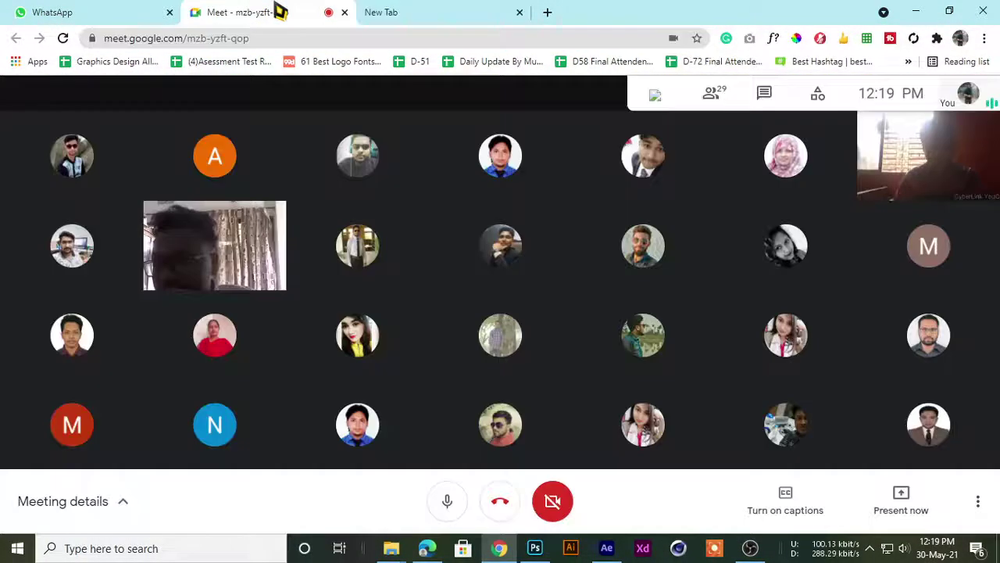
{"action": "left_click", "coordinate": [422, 11]}
{"action": "left_click", "coordinate": [277, 11]}
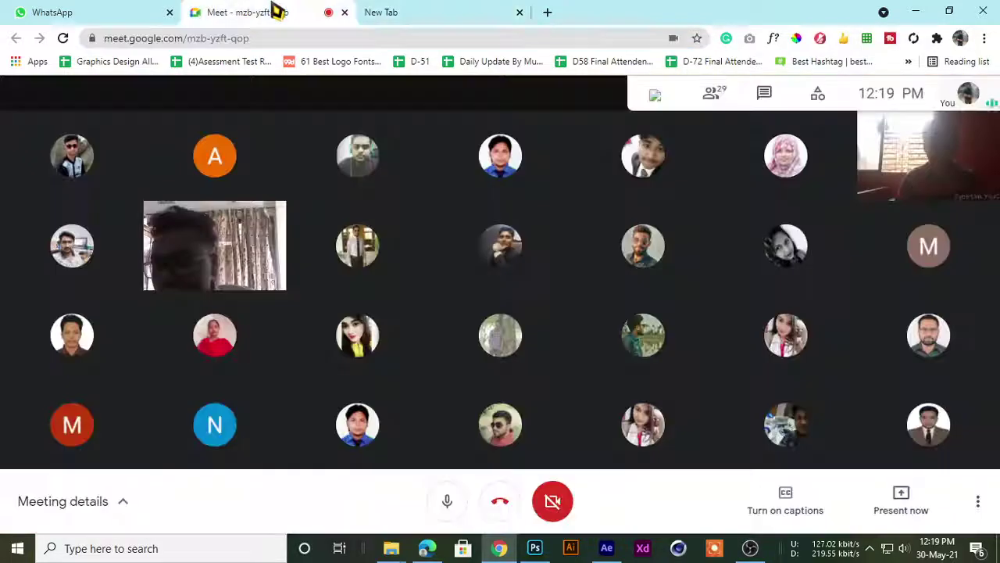
{"action": "left_click", "coordinate": [383, 10]}
{"action": "left_click", "coordinate": [311, 11]}
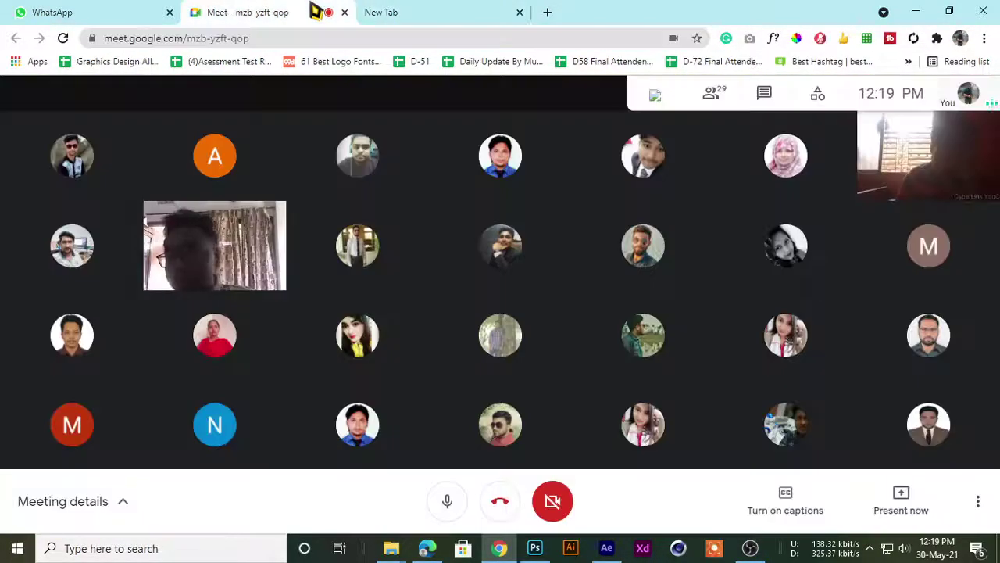
{"action": "left_click", "coordinate": [426, 11]}
{"action": "left_click", "coordinate": [280, 11]}
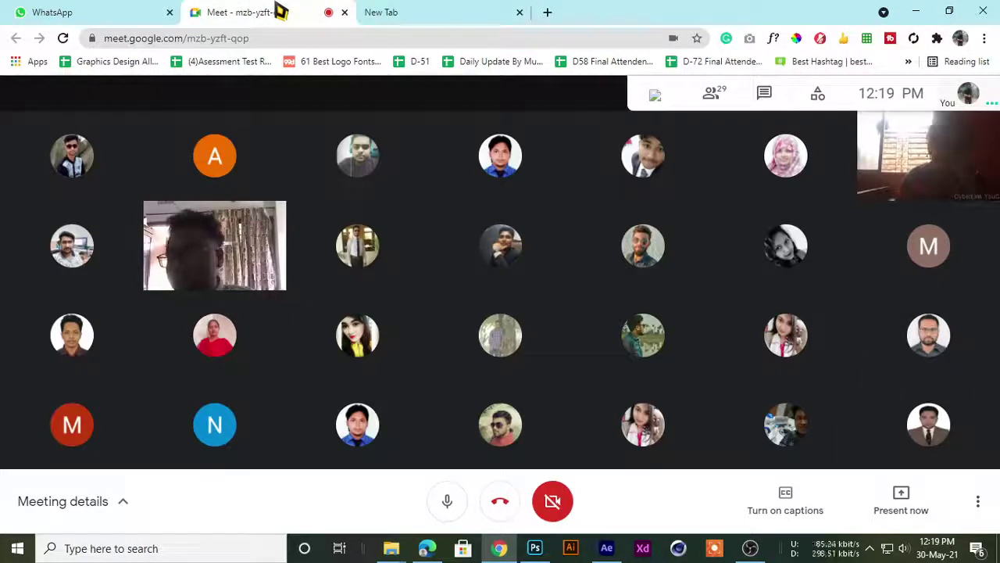
{"action": "left_click", "coordinate": [397, 11]}
{"action": "left_click", "coordinate": [252, 11]}
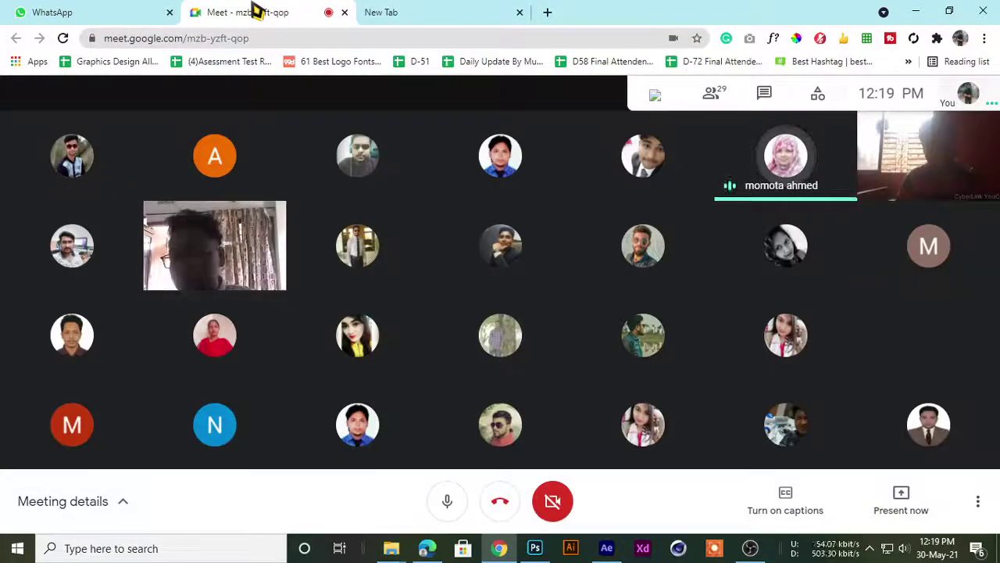
{"action": "left_click", "coordinate": [409, 11]}
{"action": "left_click", "coordinate": [259, 11]}
{"action": "left_click", "coordinate": [409, 11]}
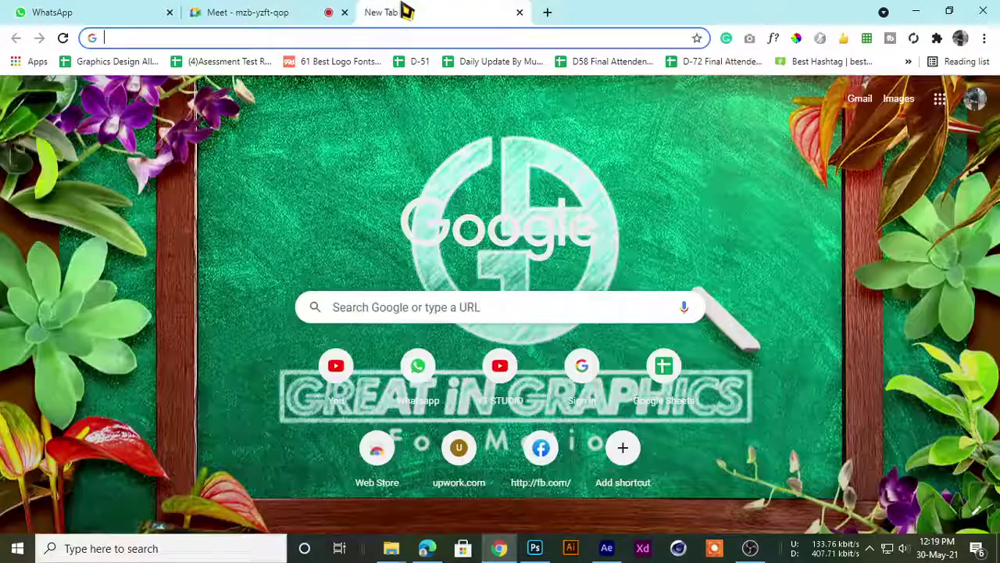
{"action": "left_click", "coordinate": [303, 11]}
{"action": "left_click", "coordinate": [409, 11]}
{"action": "left_click", "coordinate": [286, 11]}
{"action": "left_click", "coordinate": [409, 11]}
{"action": "left_click", "coordinate": [331, 11]}
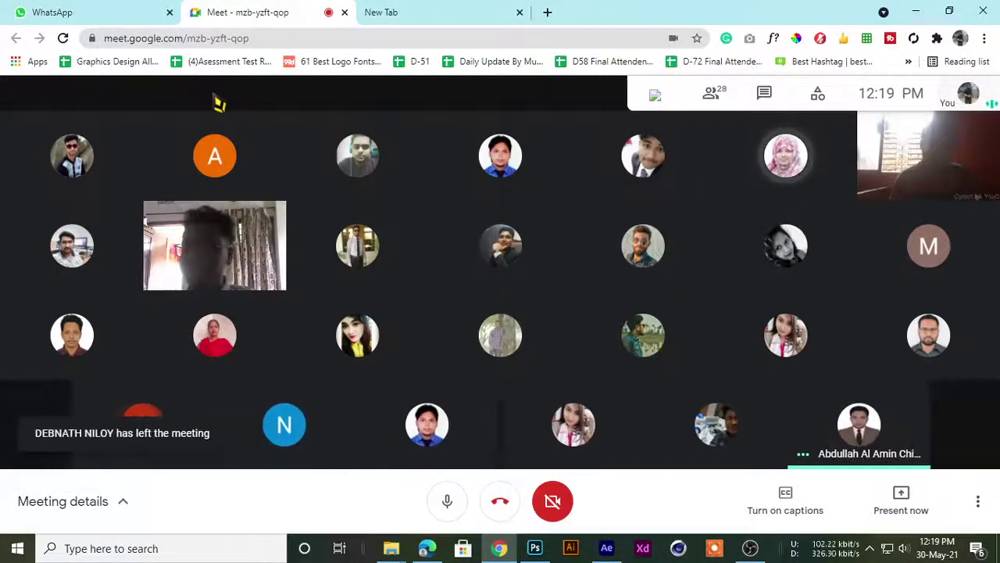
{"action": "left_click", "coordinate": [406, 11]}
{"action": "left_click", "coordinate": [297, 11]}
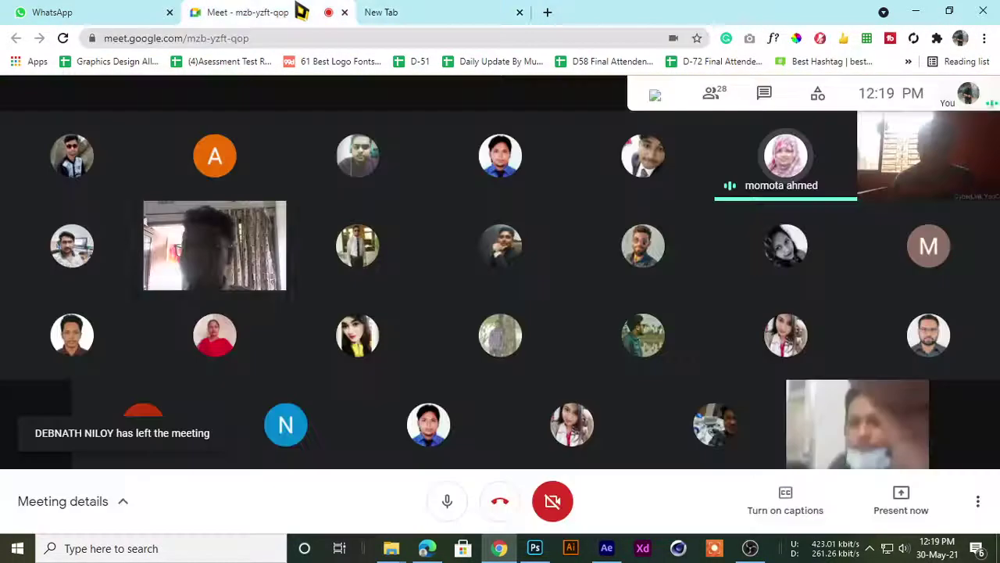
{"action": "left_click", "coordinate": [462, 11]}
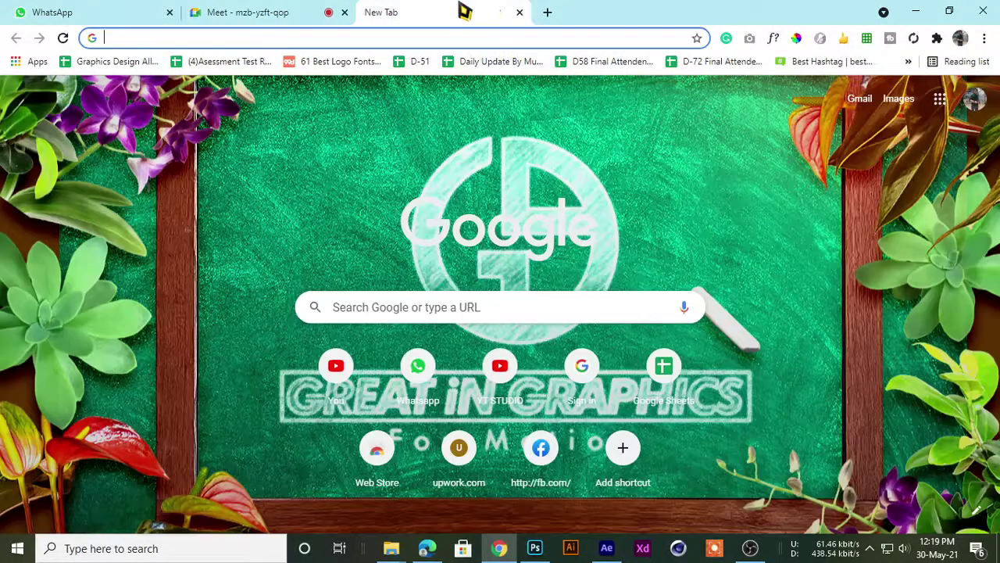
{"action": "left_click", "coordinate": [240, 11]}
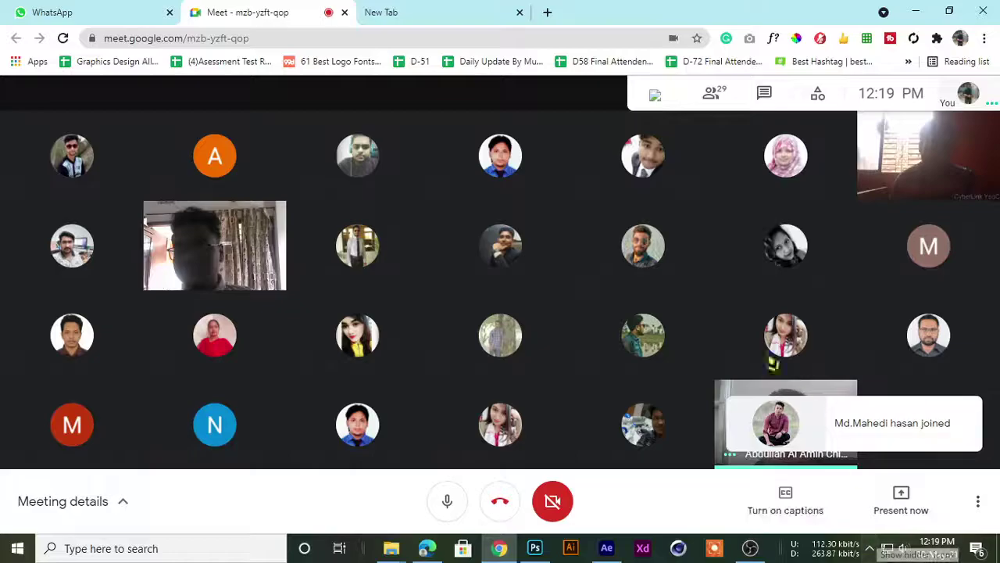
{"action": "left_click", "coordinate": [384, 11]}
{"action": "left_click", "coordinate": [239, 11]}
{"action": "left_click", "coordinate": [489, 10]}
{"action": "left_click", "coordinate": [253, 11]}
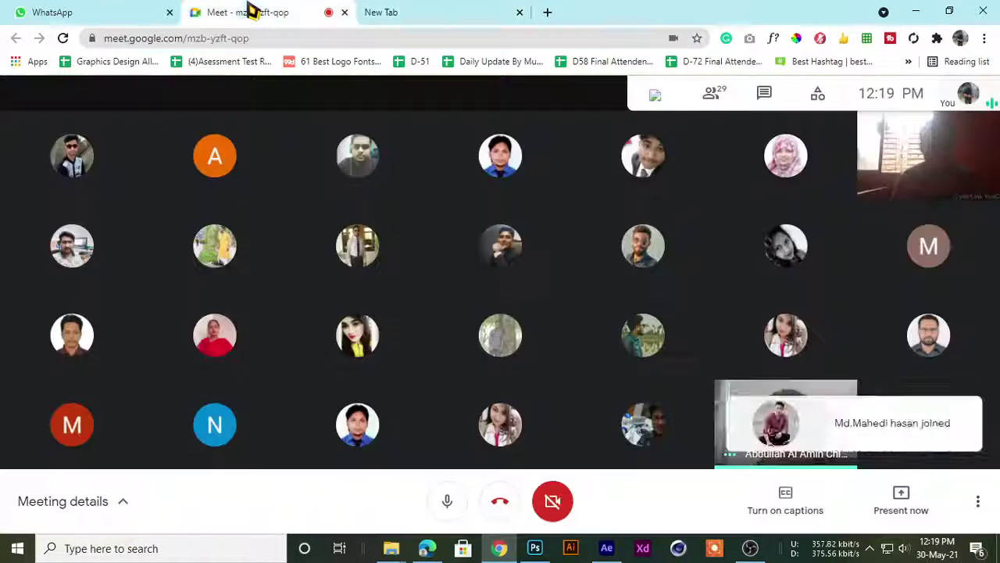
{"action": "left_click", "coordinate": [390, 10]}
{"action": "left_click", "coordinate": [266, 10]}
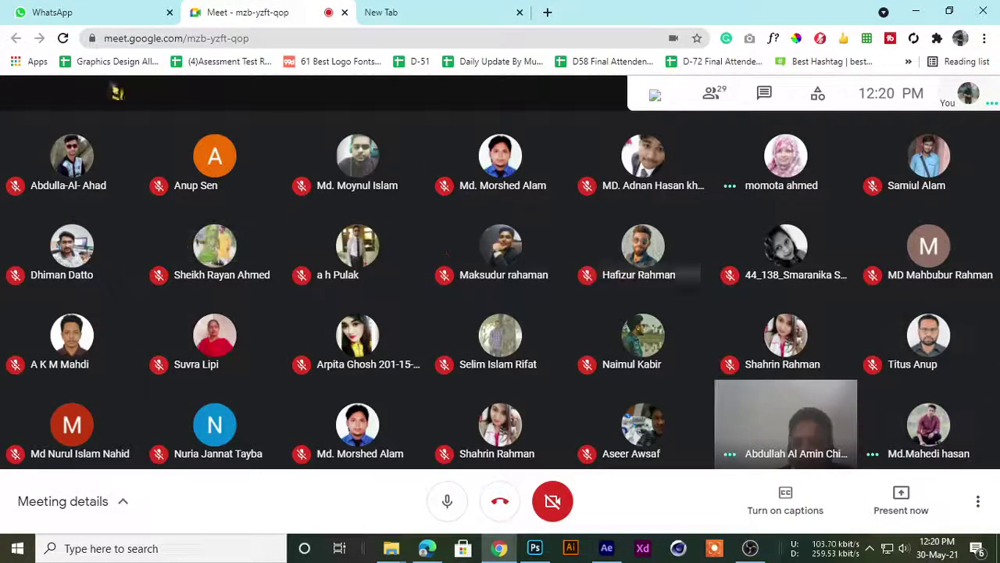
- Mute the newly joined student for everyone and confirm, then pin and unpin their tile
{"action": "left_click", "coordinate": [445, 13]}
{"action": "left_click", "coordinate": [257, 11]}
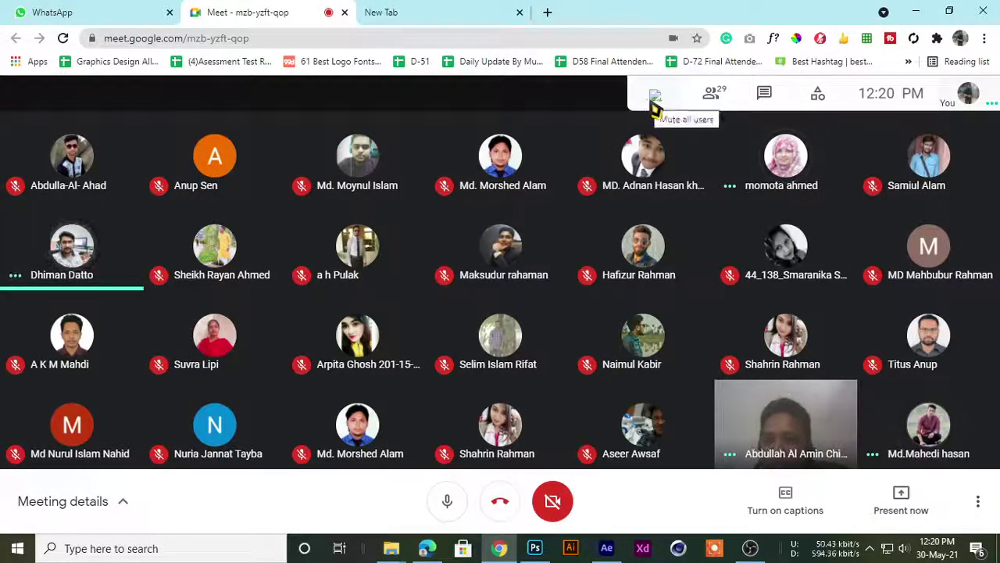
{"action": "left_click", "coordinate": [458, 11]}
{"action": "left_click", "coordinate": [257, 11]}
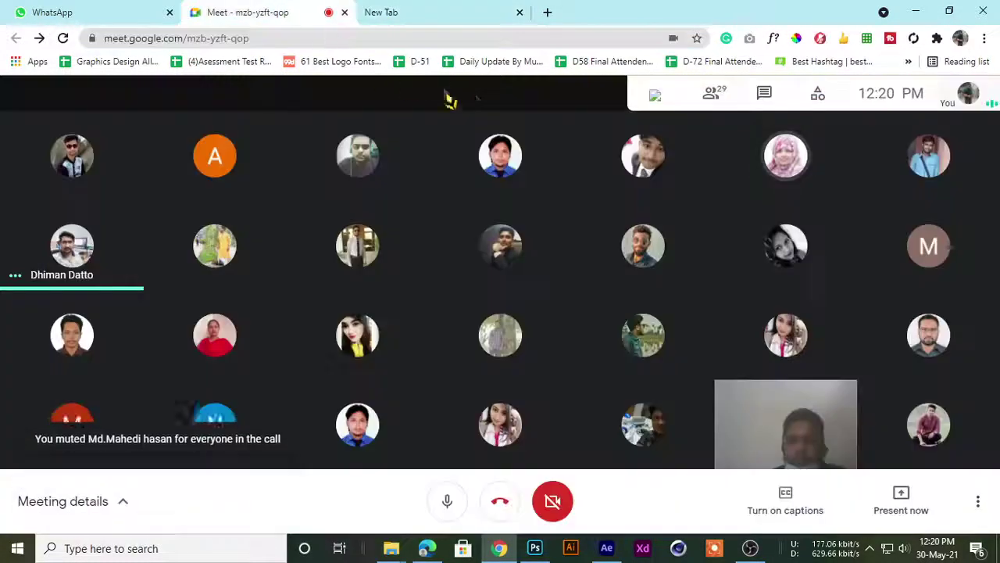
{"action": "key", "text": "Return"}
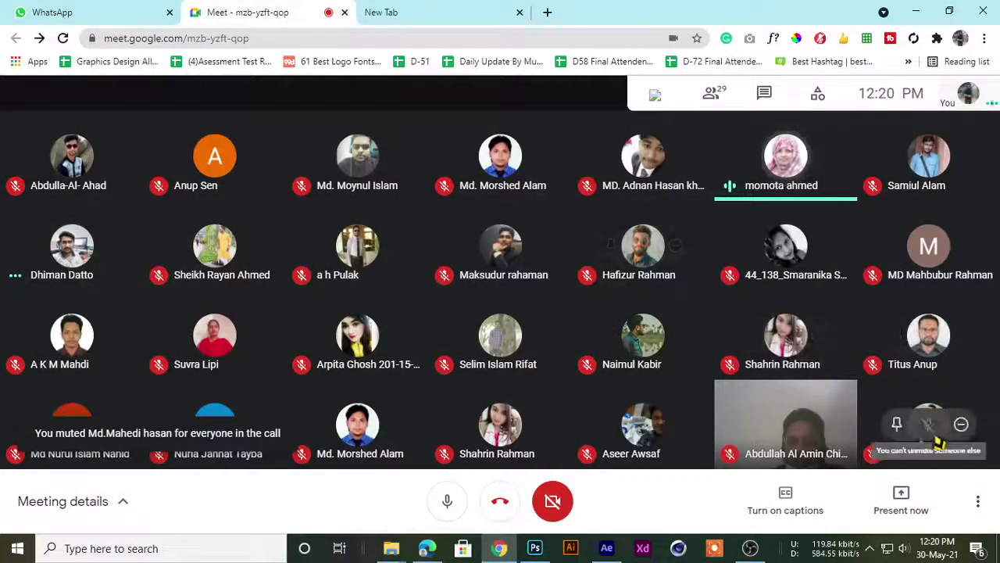
{"action": "left_click", "coordinate": [897, 425]}
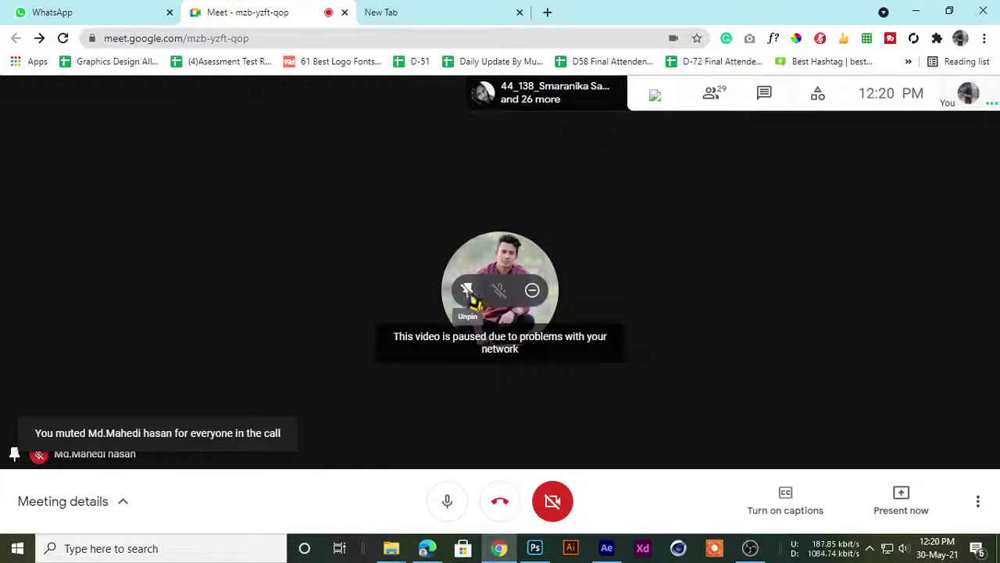
{"action": "left_click", "coordinate": [468, 291]}
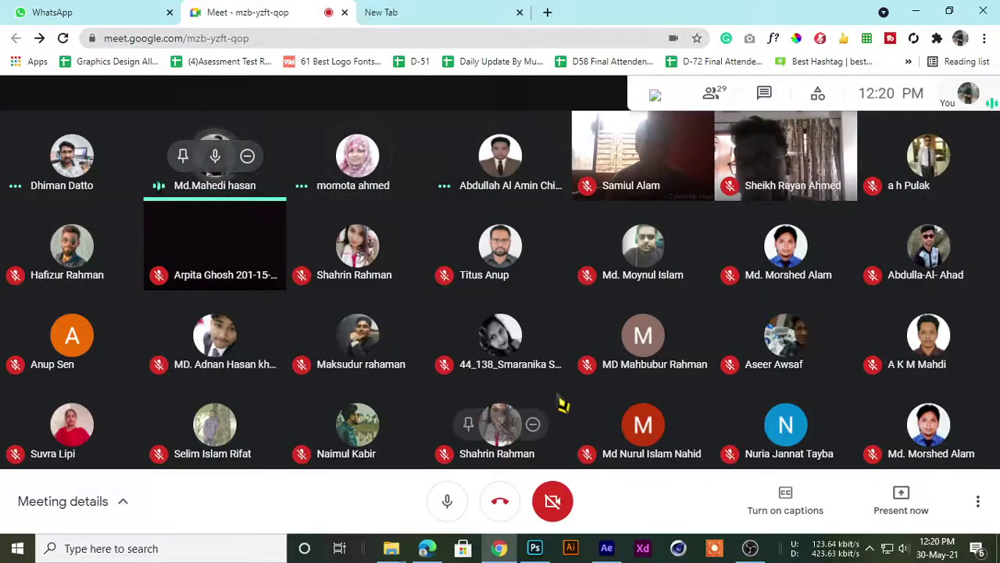
{"action": "mouse_move", "coordinate": [215, 336]}
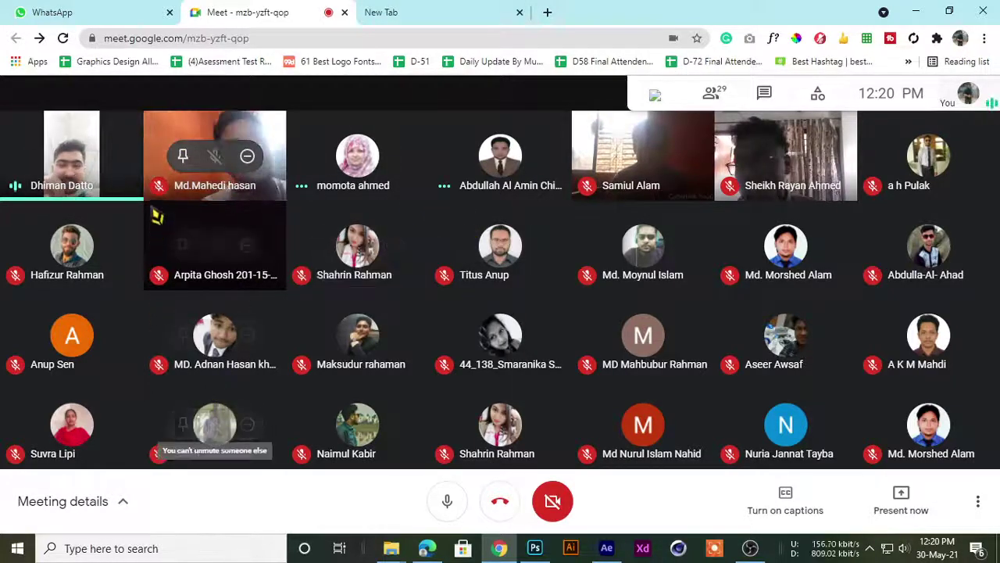
- Enlarge one participant's video, then unpin it to return to the full grid
{"action": "left_click", "coordinate": [183, 156]}
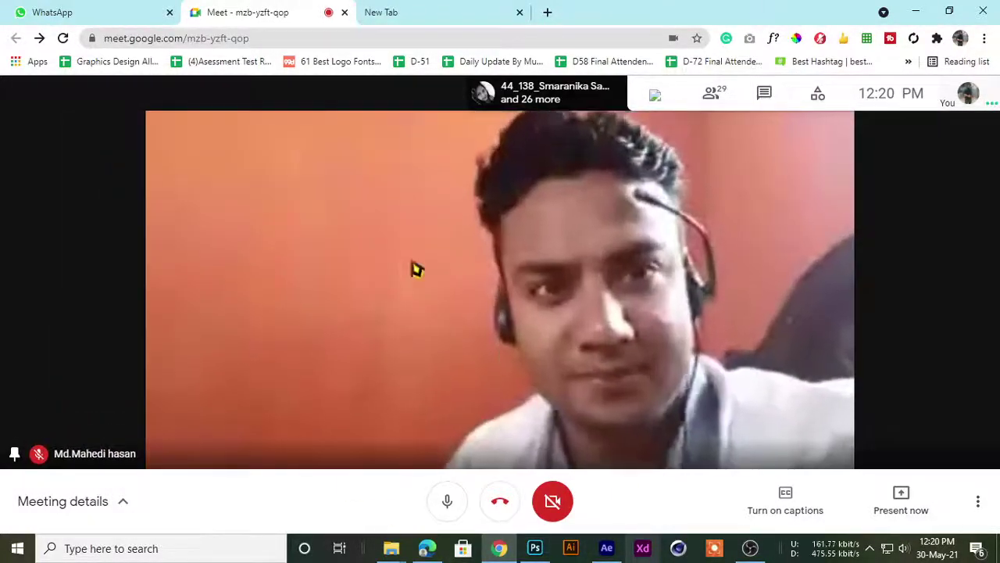
{"action": "left_click", "coordinate": [469, 292]}
{"action": "left_click", "coordinate": [412, 11]}
{"action": "left_click", "coordinate": [234, 11]}
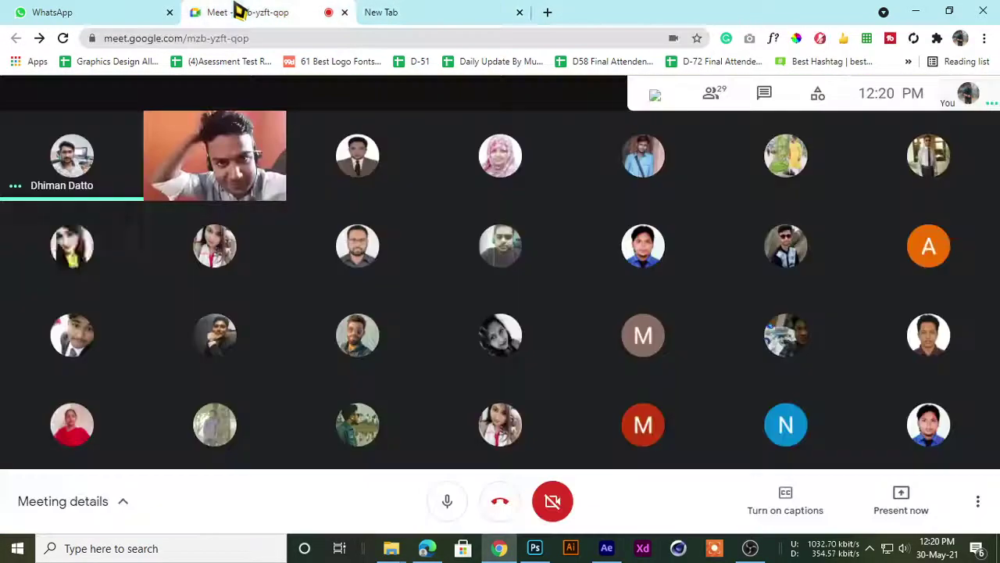
{"action": "left_click", "coordinate": [380, 12]}
{"action": "left_click", "coordinate": [250, 11]}
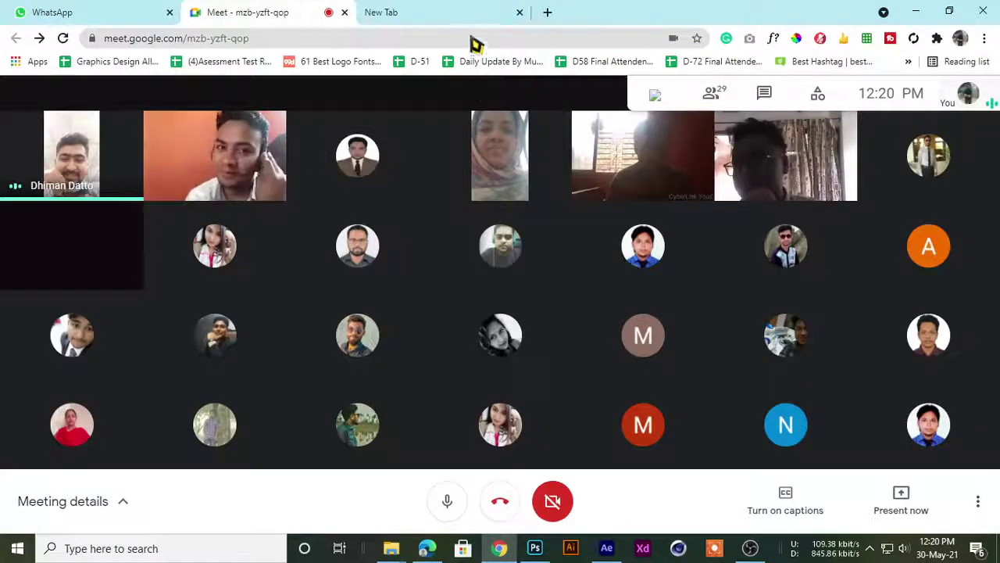
- Switch back and forth between the blank new tab and the Meet tab
{"action": "left_click", "coordinate": [469, 12]}
{"action": "left_click", "coordinate": [328, 12]}
{"action": "left_click", "coordinate": [430, 9]}
{"action": "left_click", "coordinate": [334, 11]}
{"action": "left_click", "coordinate": [375, 12]}
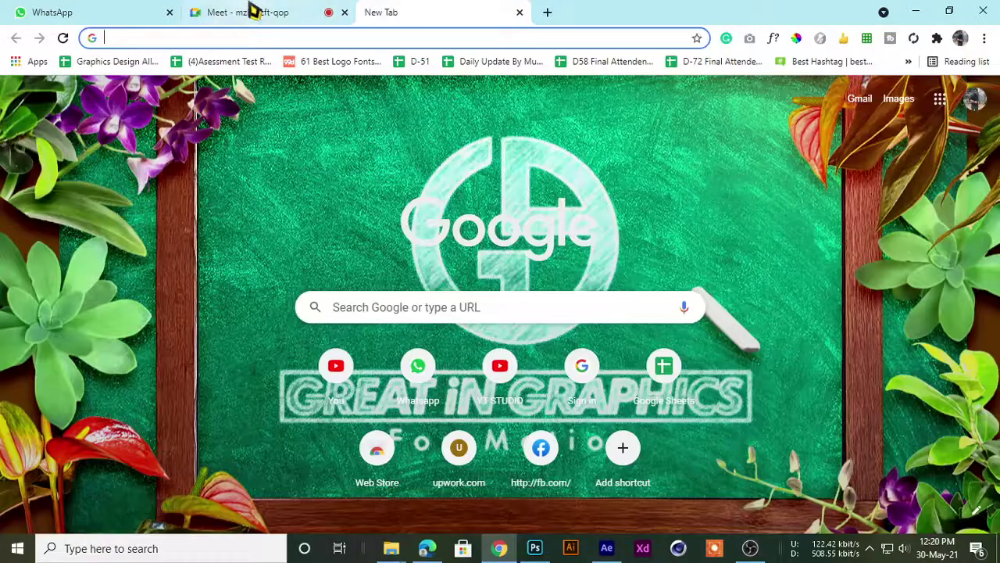
{"action": "left_click", "coordinate": [252, 9]}
{"action": "left_click", "coordinate": [415, 9]}
{"action": "left_click", "coordinate": [250, 12]}
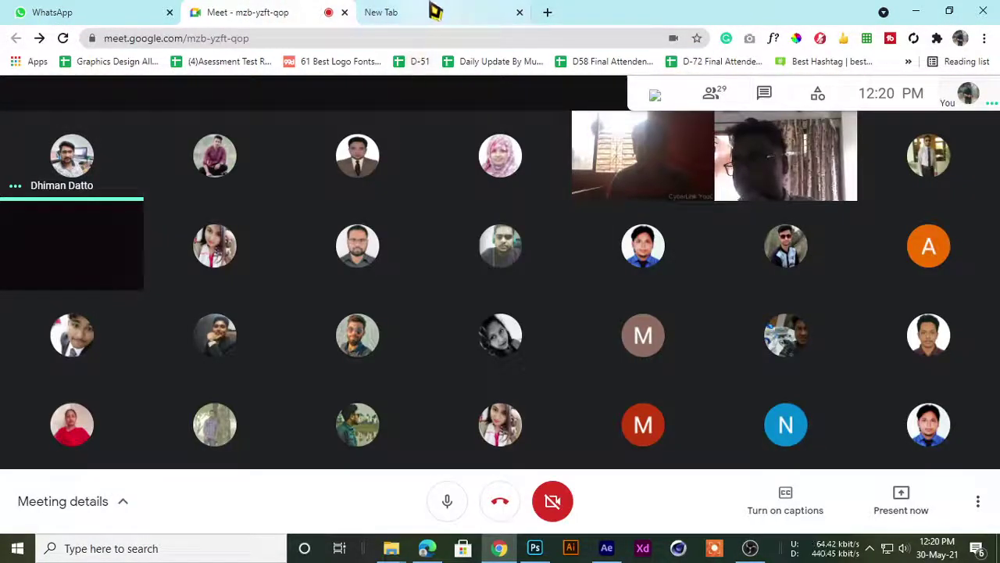
{"action": "left_click", "coordinate": [431, 10]}
{"action": "left_click", "coordinate": [287, 10]}
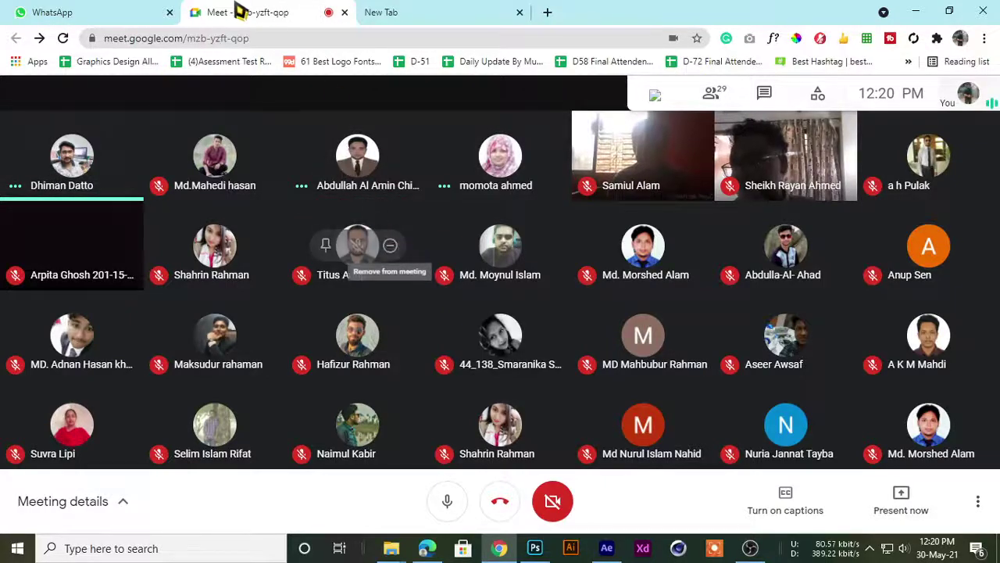
{"action": "left_click", "coordinate": [404, 11]}
{"action": "left_click", "coordinate": [247, 11]}
{"action": "left_click", "coordinate": [463, 11]}
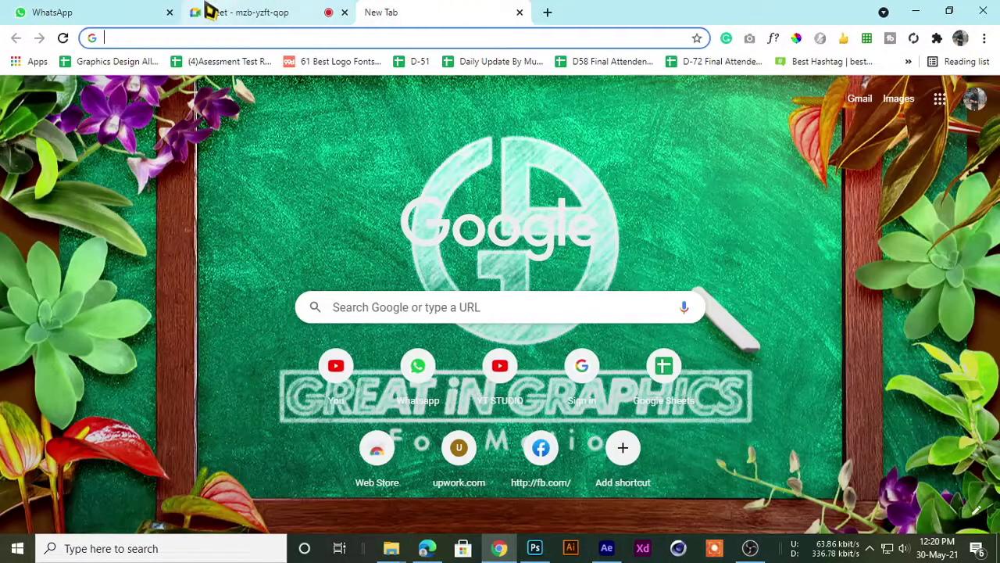
{"action": "left_click", "coordinate": [209, 11]}
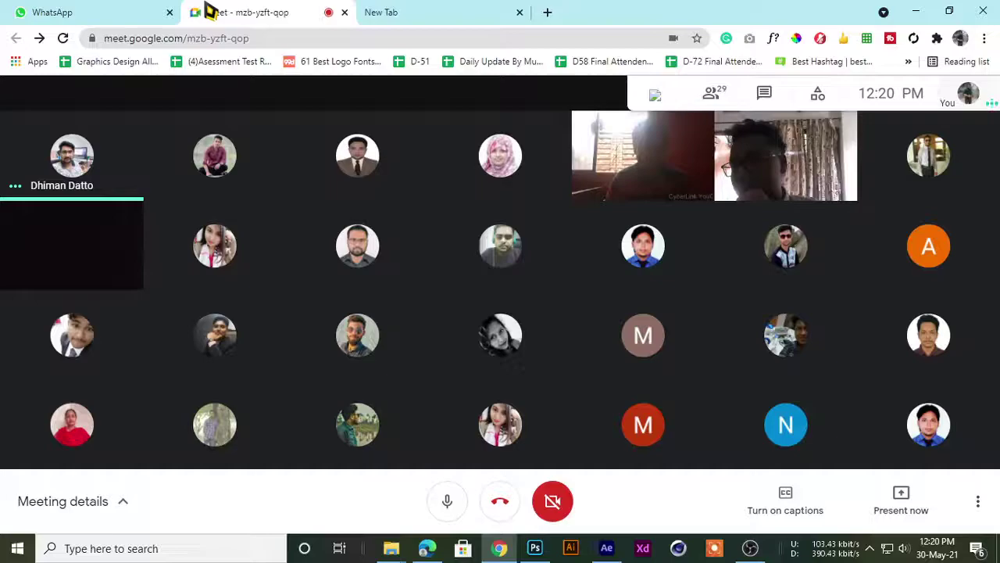
{"action": "left_click", "coordinate": [395, 10]}
{"action": "left_click", "coordinate": [245, 11]}
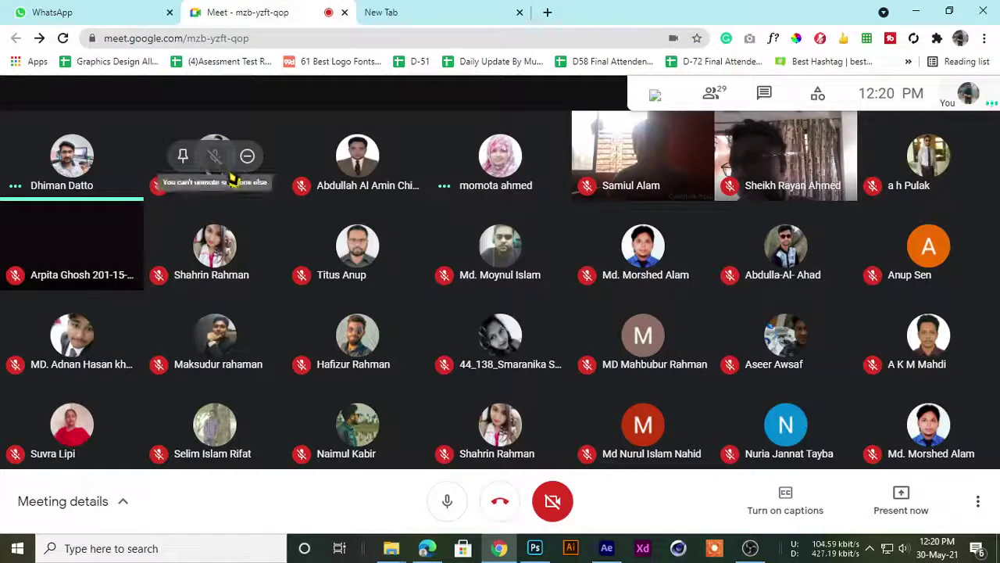
{"action": "left_click", "coordinate": [407, 11]}
{"action": "left_click", "coordinate": [258, 12]}
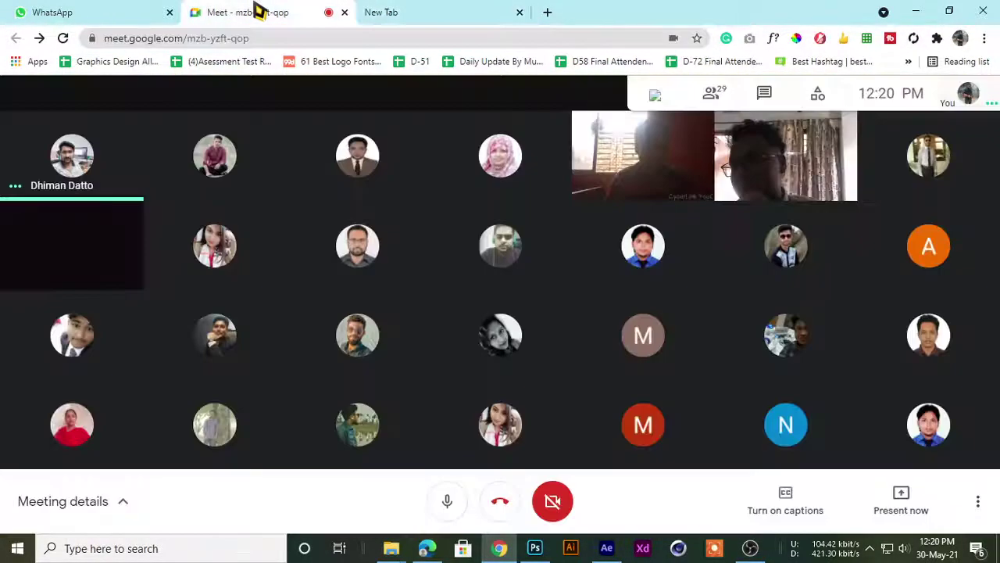
{"action": "left_click", "coordinate": [375, 11]}
{"action": "left_click", "coordinate": [237, 12]}
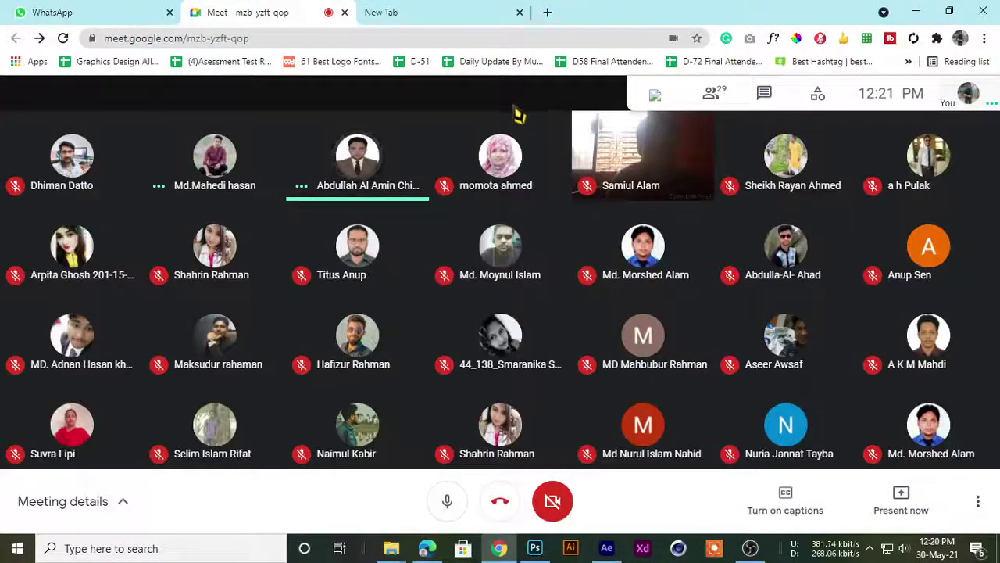
- Keep toggling tabs until the Meet grid with 29 participants stays in front
{"action": "left_click", "coordinate": [473, 14]}
{"action": "left_click", "coordinate": [235, 12]}
{"action": "left_click", "coordinate": [359, 13]}
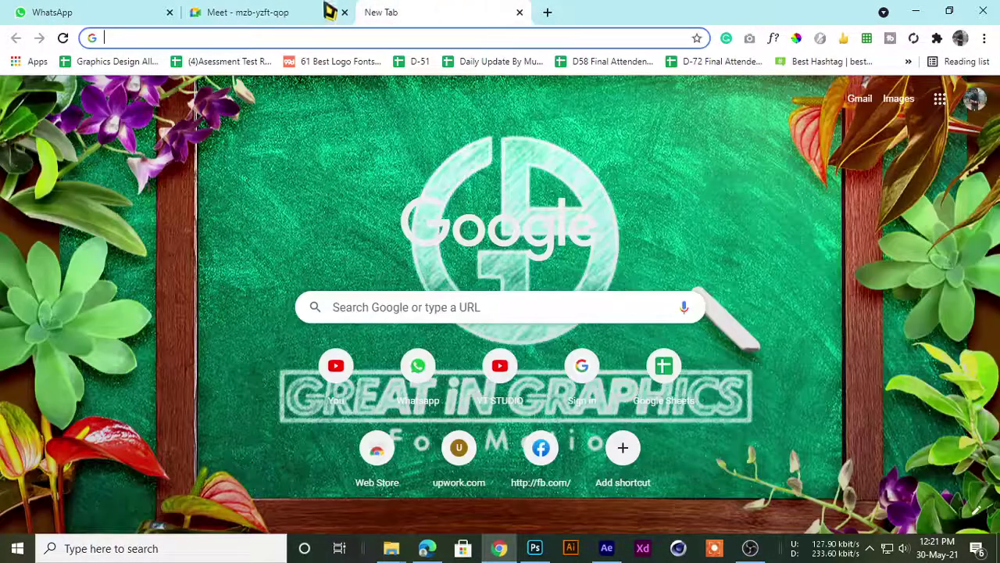
{"action": "left_click", "coordinate": [274, 11]}
{"action": "left_click", "coordinate": [394, 8]}
{"action": "left_click", "coordinate": [323, 8]}
{"action": "left_click", "coordinate": [435, 12]}
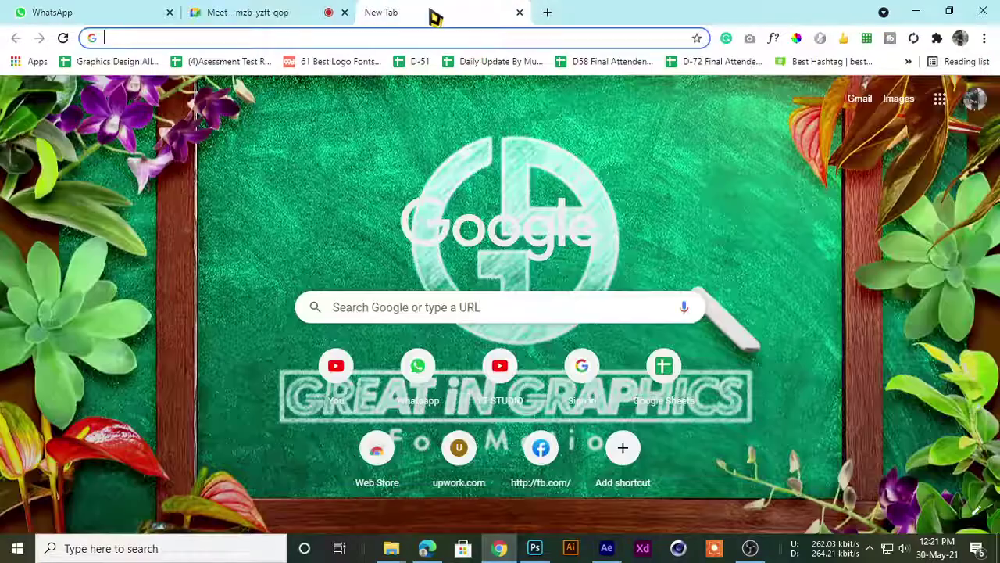
{"action": "left_click", "coordinate": [336, 11]}
{"action": "left_click", "coordinate": [383, 10]}
{"action": "left_click", "coordinate": [297, 11]}
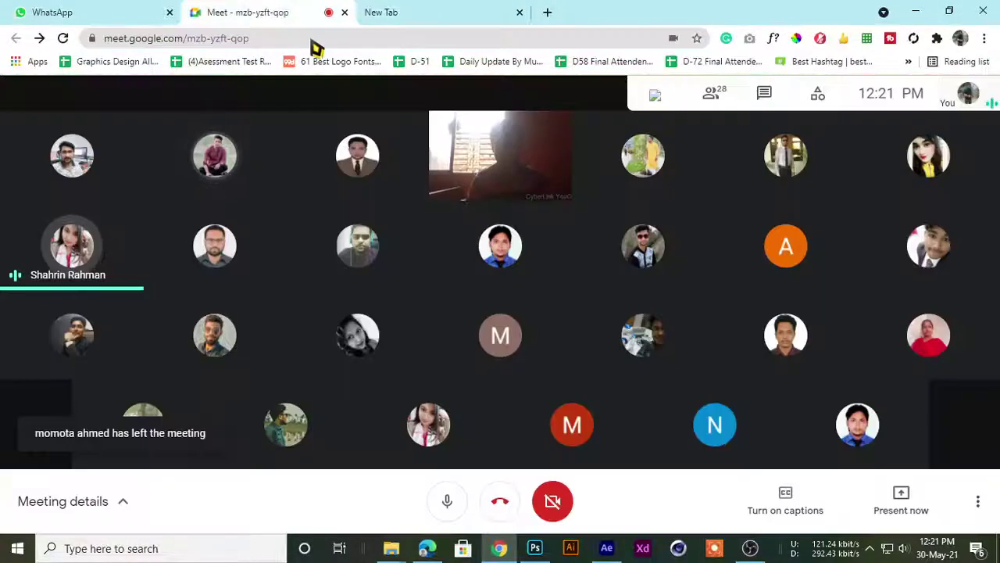
{"action": "left_click", "coordinate": [464, 9]}
{"action": "left_click", "coordinate": [297, 11]}
{"action": "left_click", "coordinate": [438, 11]}
{"action": "left_click", "coordinate": [313, 11]}
{"action": "left_click", "coordinate": [469, 11]}
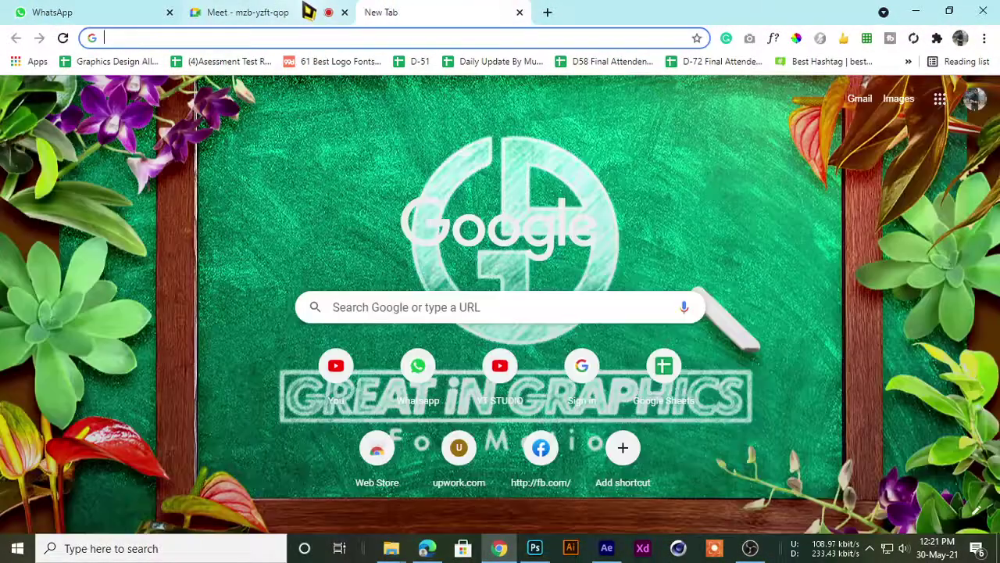
{"action": "left_click", "coordinate": [305, 11]}
{"action": "left_click", "coordinate": [382, 11]}
{"action": "left_click", "coordinate": [269, 11]}
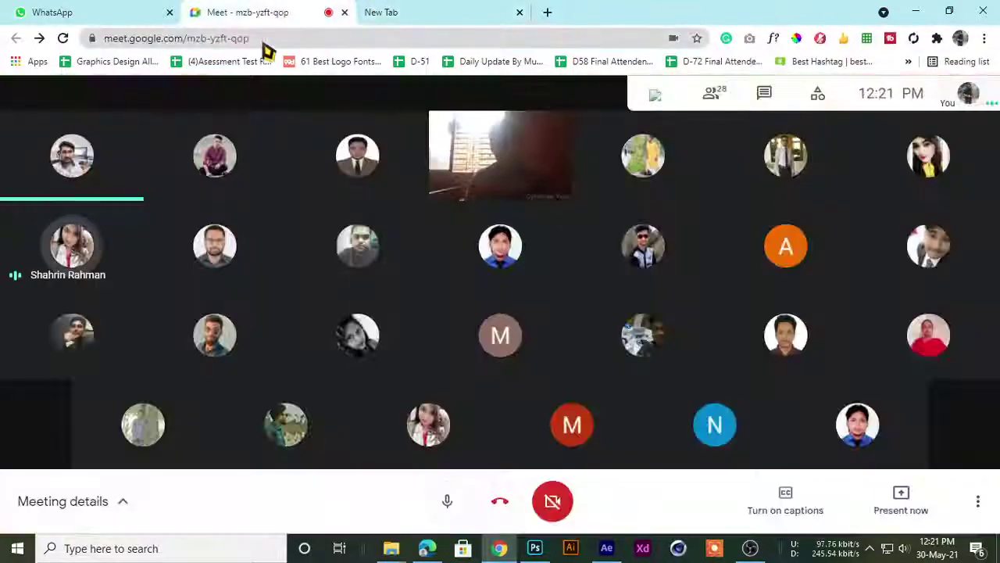
{"action": "left_click", "coordinate": [479, 11]}
{"action": "left_click", "coordinate": [264, 9]}
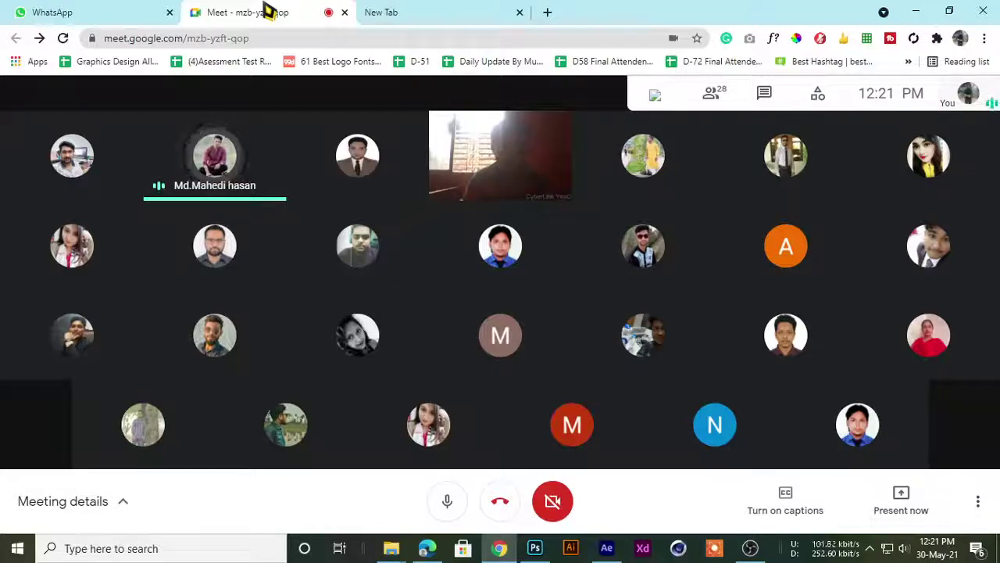
{"action": "left_click", "coordinate": [442, 11]}
{"action": "left_click", "coordinate": [258, 11]}
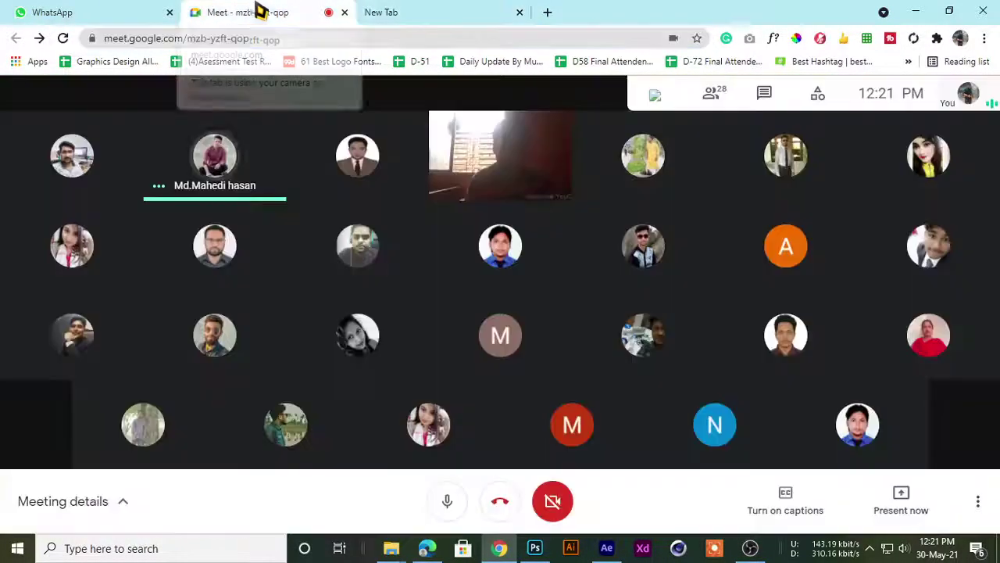
{"action": "left_click", "coordinate": [458, 11]}
{"action": "left_click", "coordinate": [348, 12]}
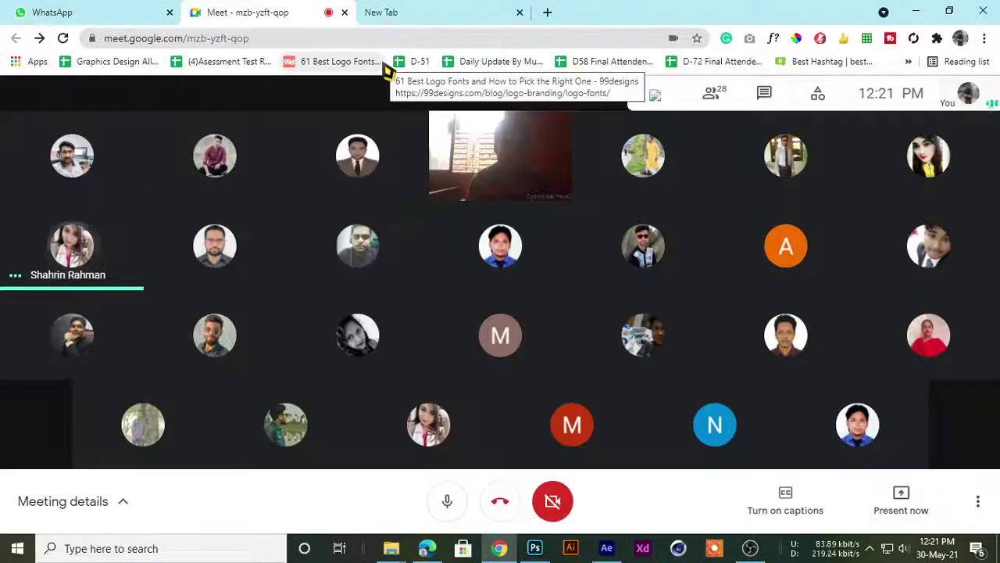
{"action": "left_click", "coordinate": [415, 11]}
{"action": "left_click", "coordinate": [263, 11]}
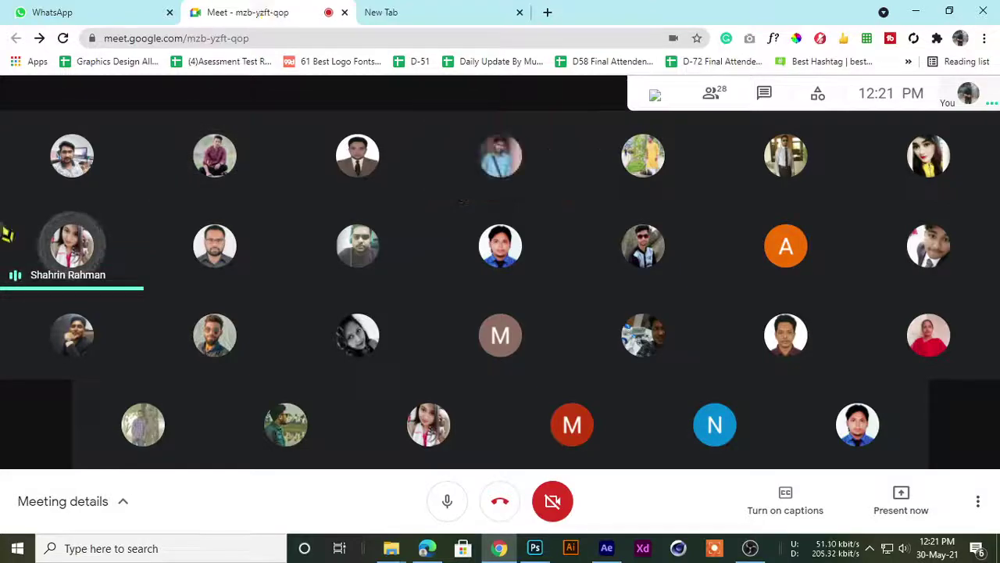
{"action": "left_click", "coordinate": [387, 13]}
{"action": "left_click", "coordinate": [193, 10]}
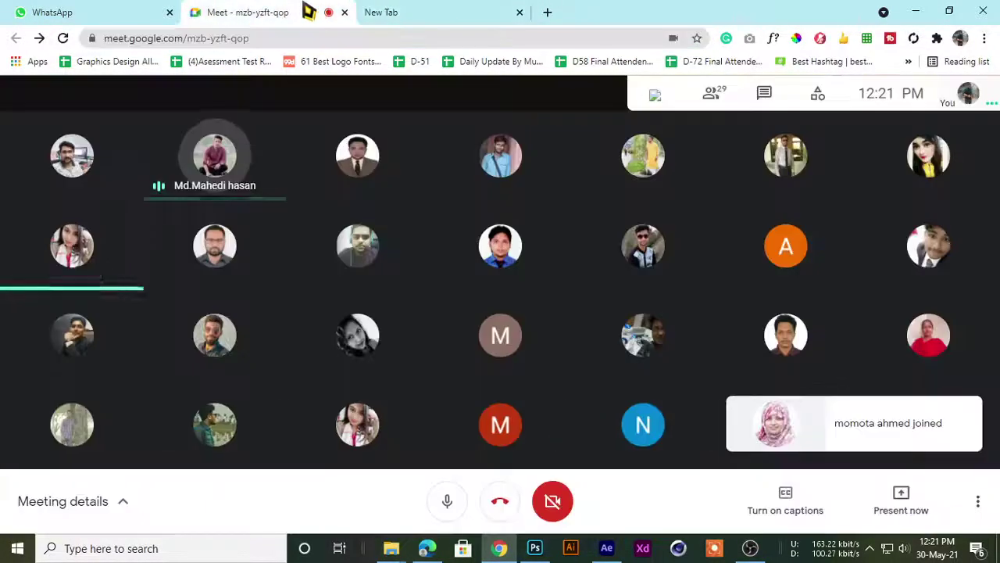
{"action": "left_click", "coordinate": [387, 13]}
{"action": "left_click", "coordinate": [297, 10]}
{"action": "left_click", "coordinate": [409, 9]}
{"action": "left_click", "coordinate": [308, 13]}
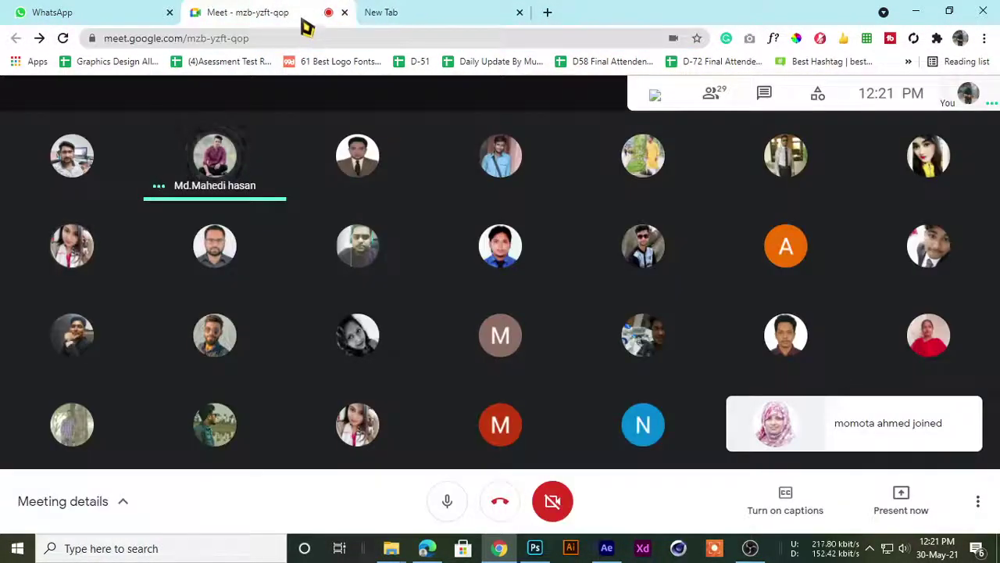
{"action": "left_click", "coordinate": [399, 11]}
{"action": "left_click", "coordinate": [312, 13]}
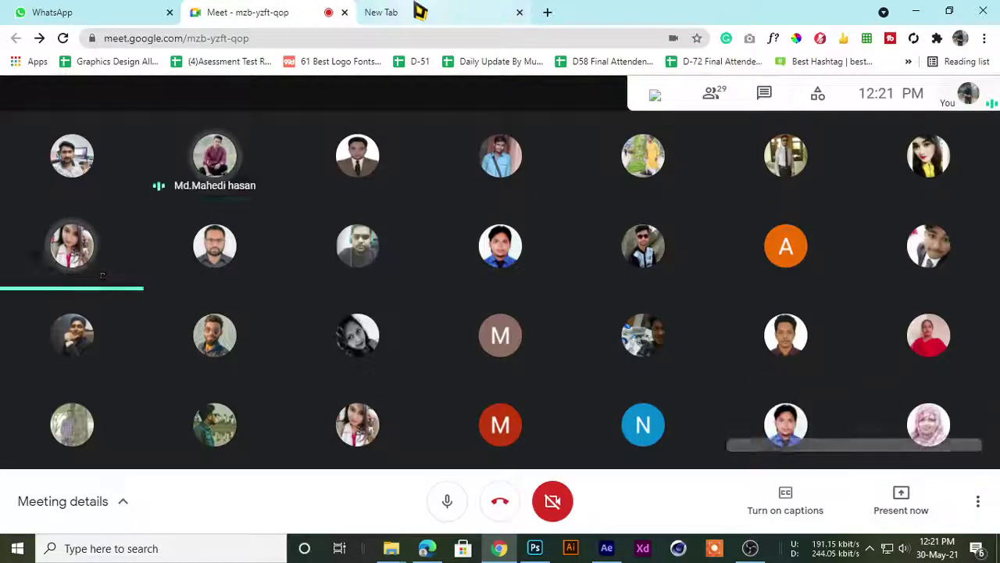
{"action": "key", "text": "super"}
{"action": "key", "text": "super"}
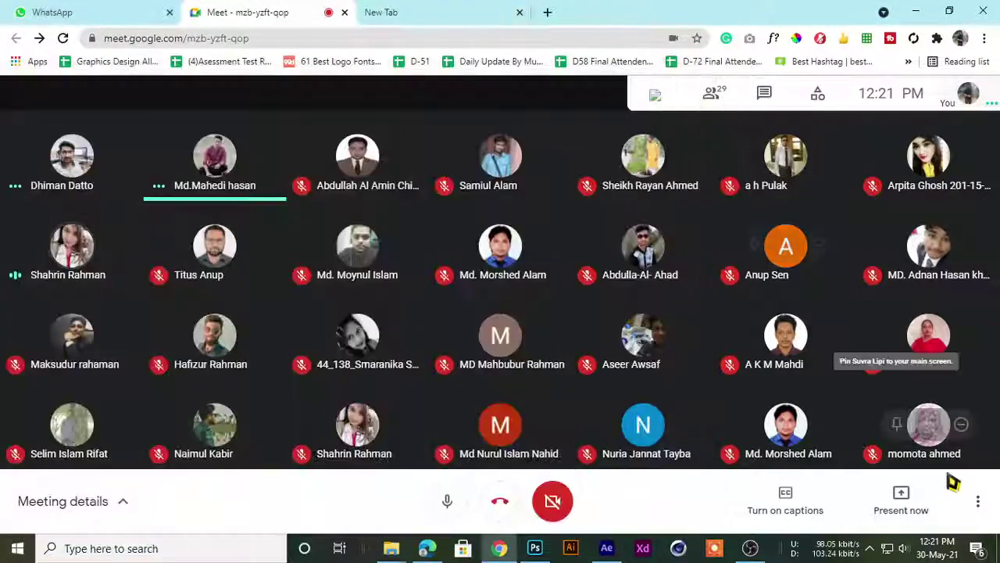
{"action": "left_click", "coordinate": [901, 496]}
{"action": "left_click", "coordinate": [855, 375]}
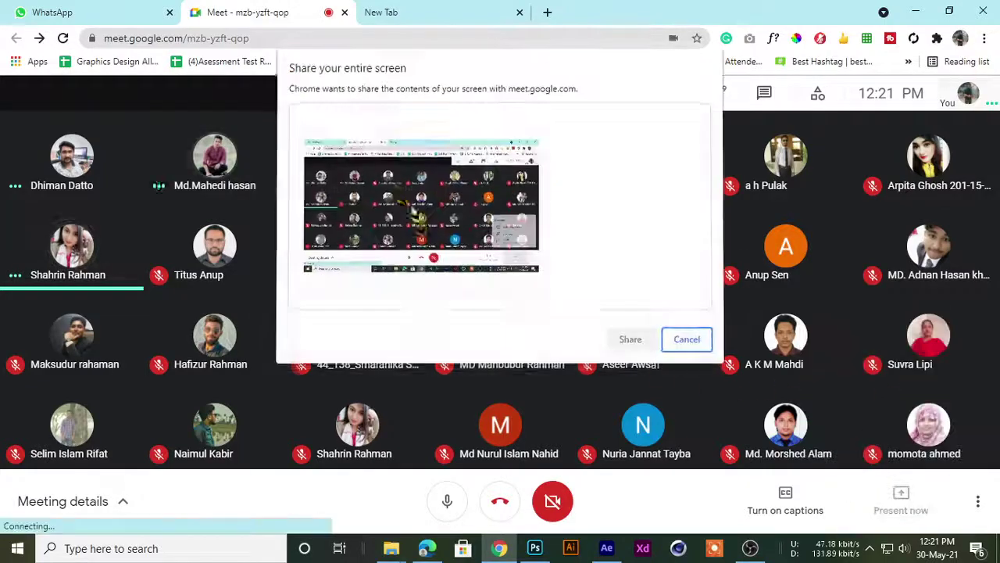
{"action": "left_click", "coordinate": [629, 342]}
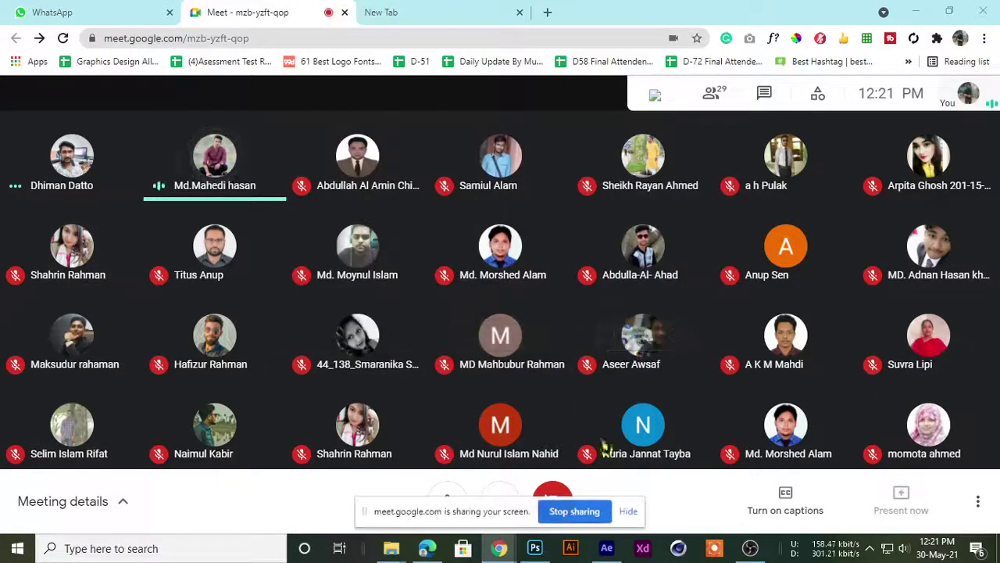
{"action": "left_click", "coordinate": [629, 511]}
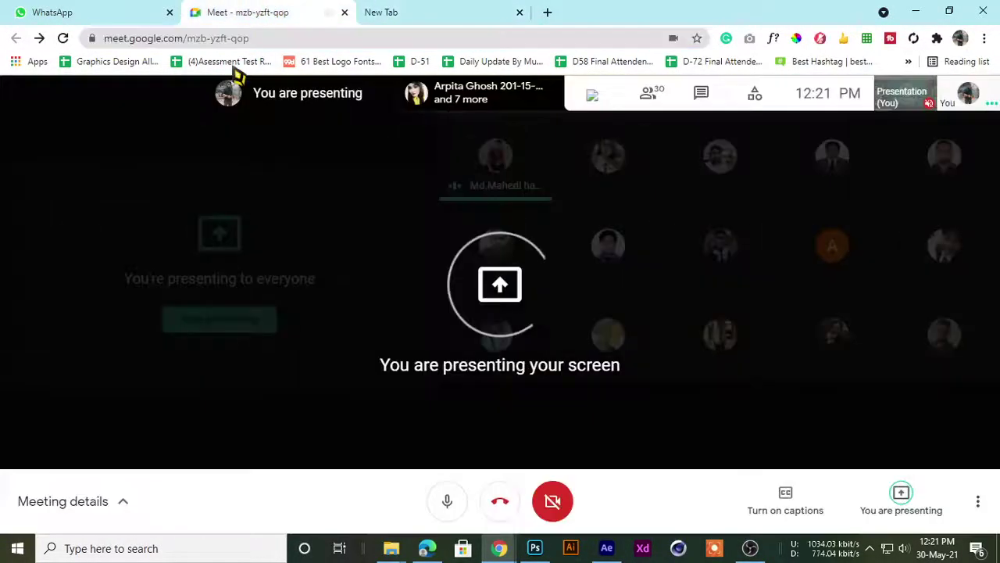
{"action": "key", "text": "super"}
{"action": "type", "text": "sni"}
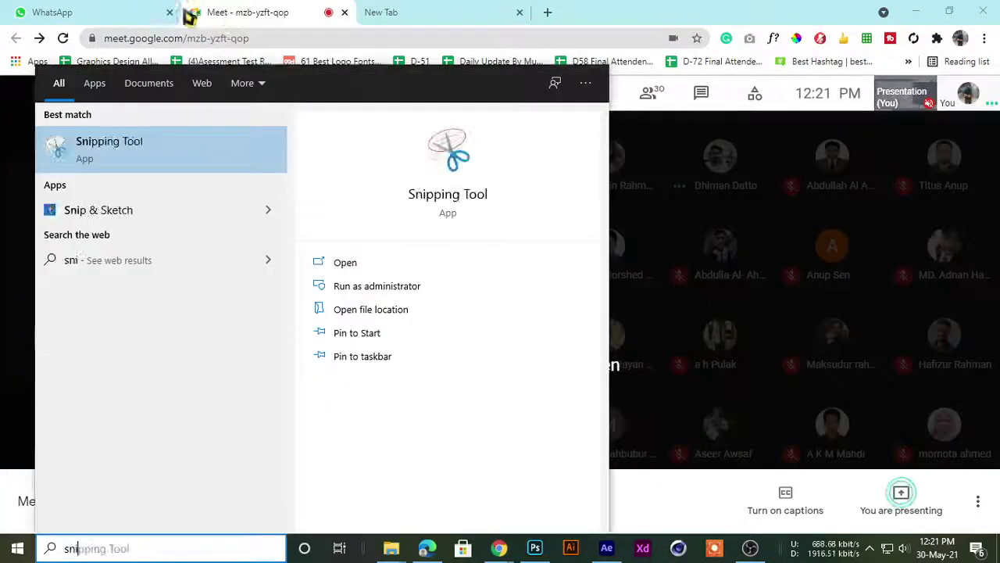
{"action": "left_click", "coordinate": [501, 11]}
{"action": "left_click", "coordinate": [286, 11]}
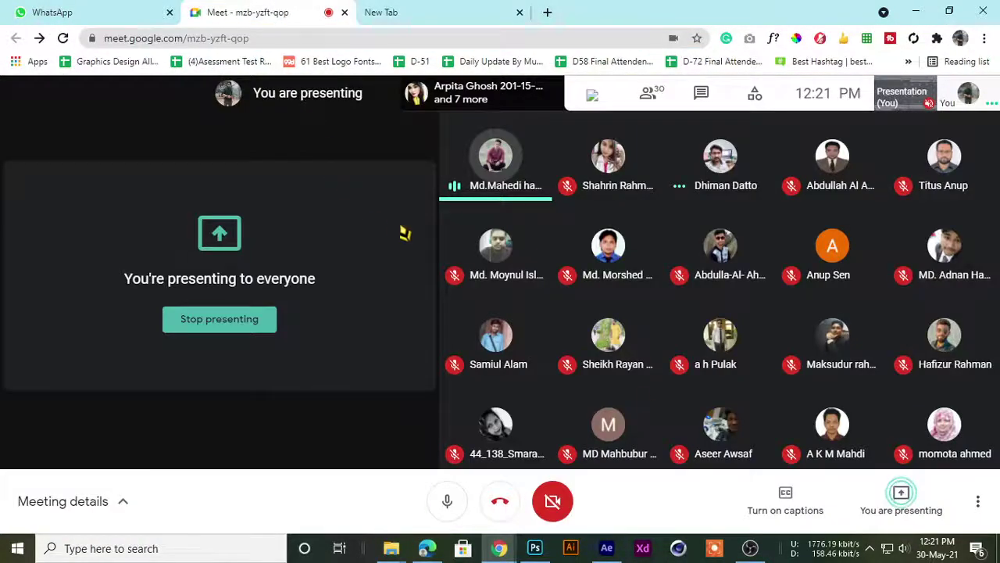
{"action": "left_click", "coordinate": [406, 11]}
{"action": "left_click", "coordinate": [275, 11]}
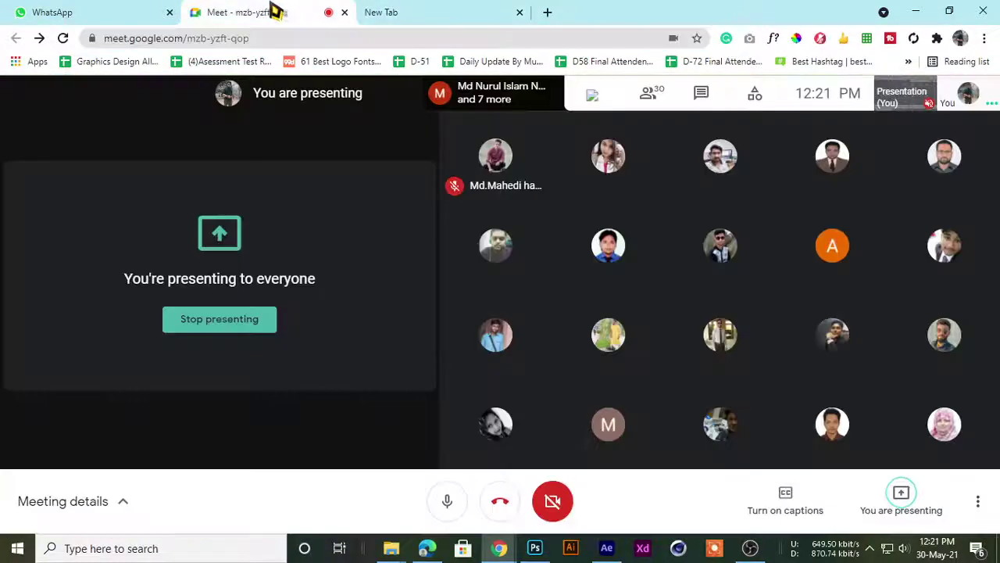
{"action": "left_click", "coordinate": [462, 11]}
{"action": "left_click", "coordinate": [258, 11]}
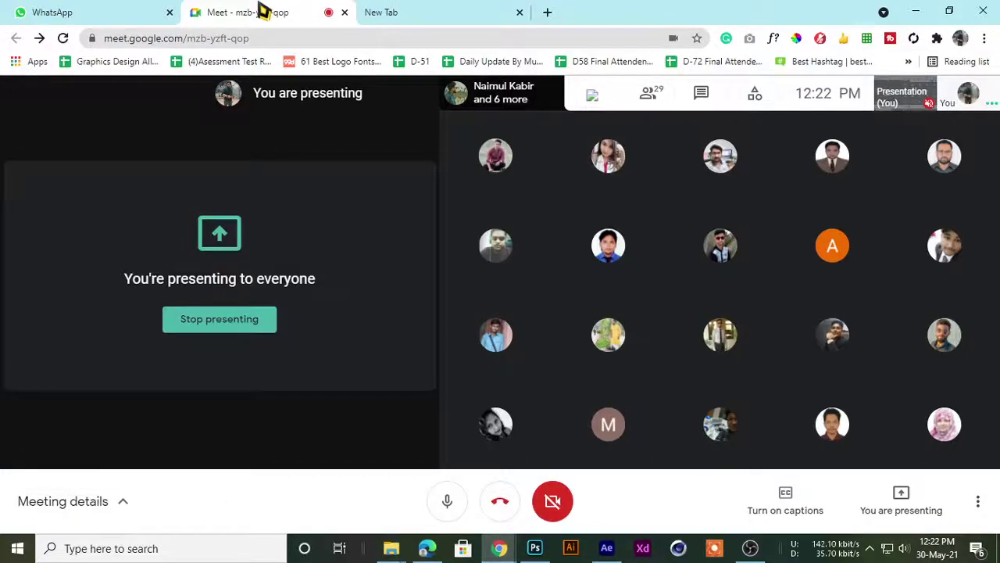
{"action": "left_click", "coordinate": [355, 12]}
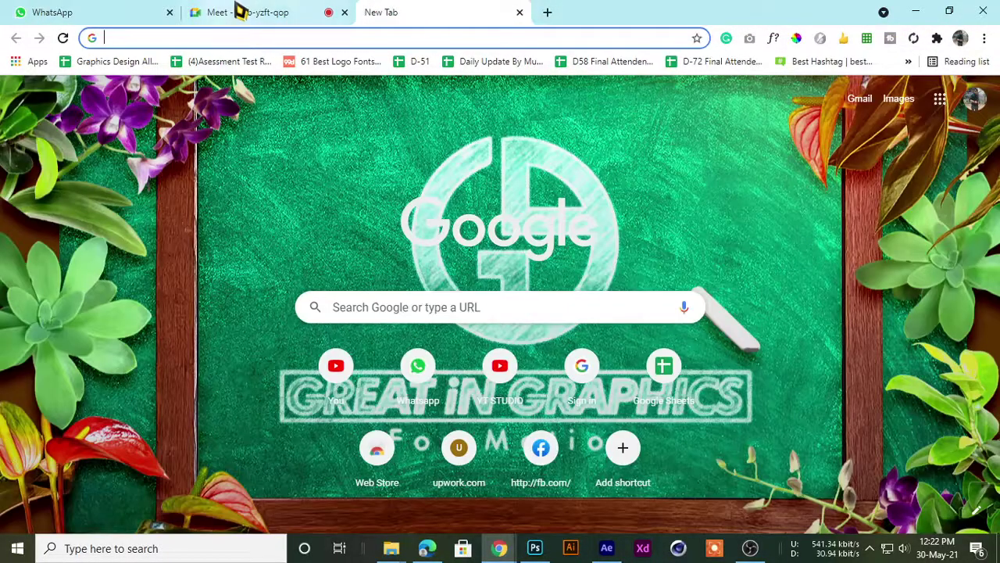
{"action": "left_click", "coordinate": [238, 11]}
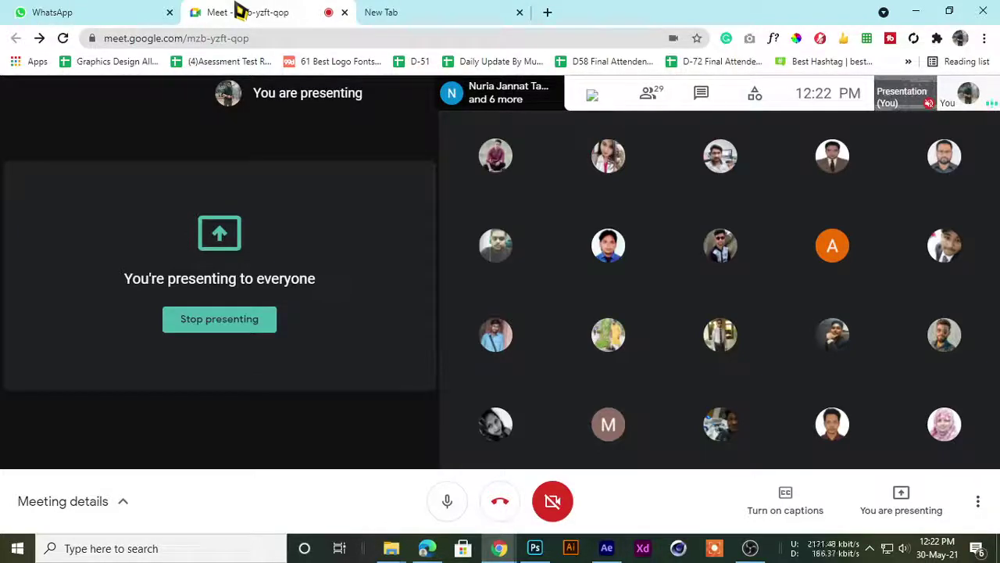
- Glance at the OBS recorder, hide it, and flip between the Meet and blank tabs
{"action": "left_click", "coordinate": [750, 548]}
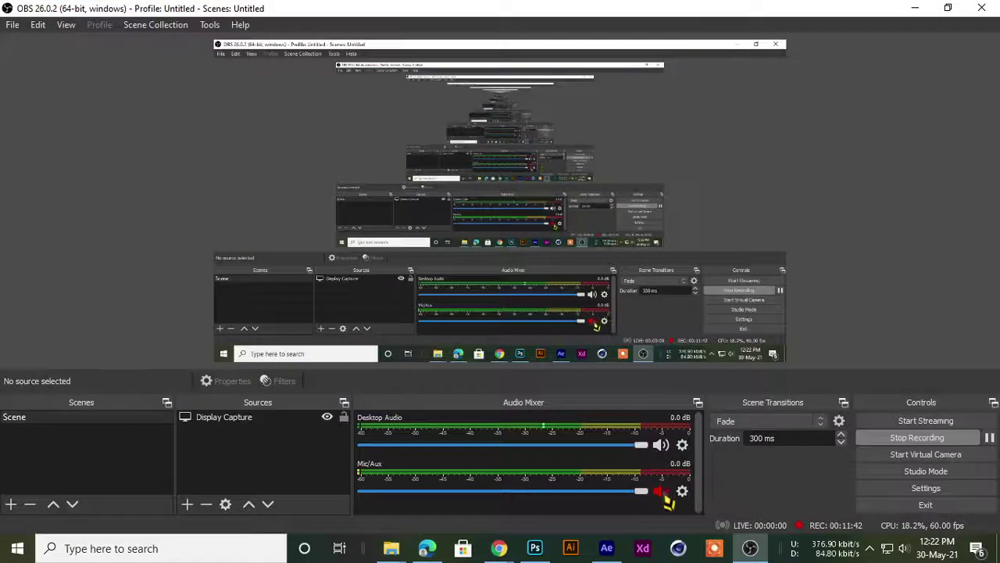
{"action": "left_click", "coordinate": [915, 8]}
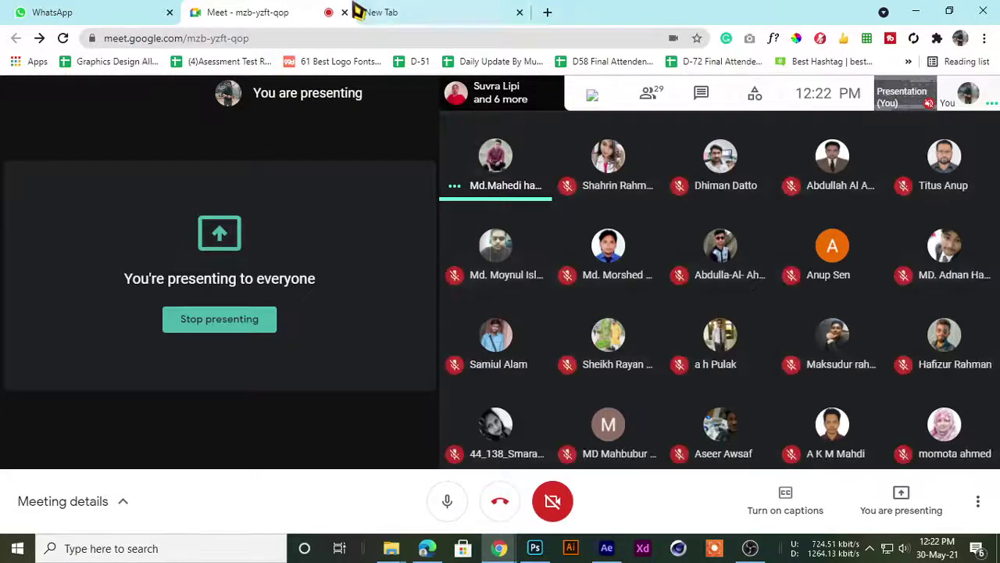
{"action": "left_click", "coordinate": [367, 12]}
{"action": "left_click", "coordinate": [235, 12]}
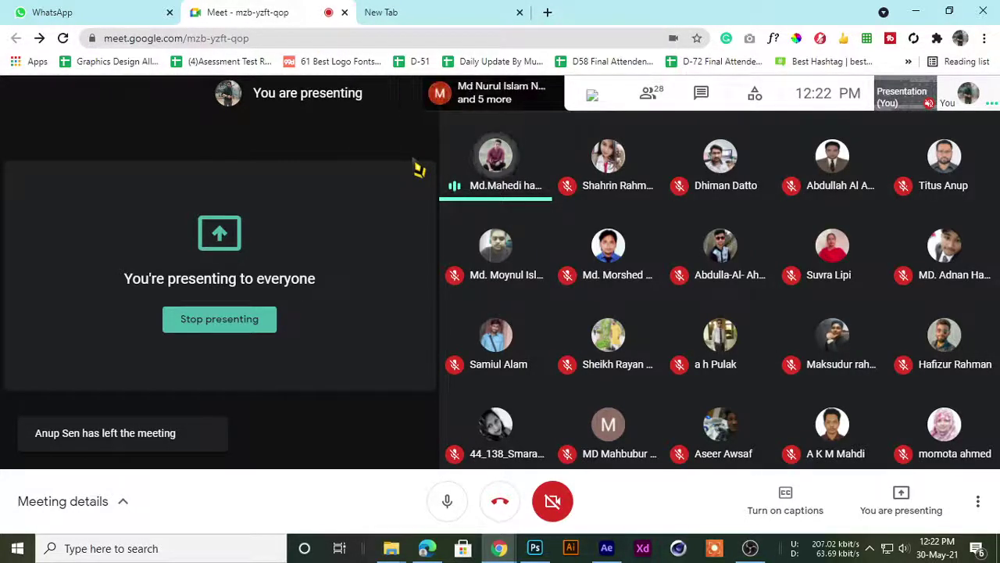
{"action": "left_click", "coordinate": [425, 11]}
{"action": "left_click", "coordinate": [297, 12]}
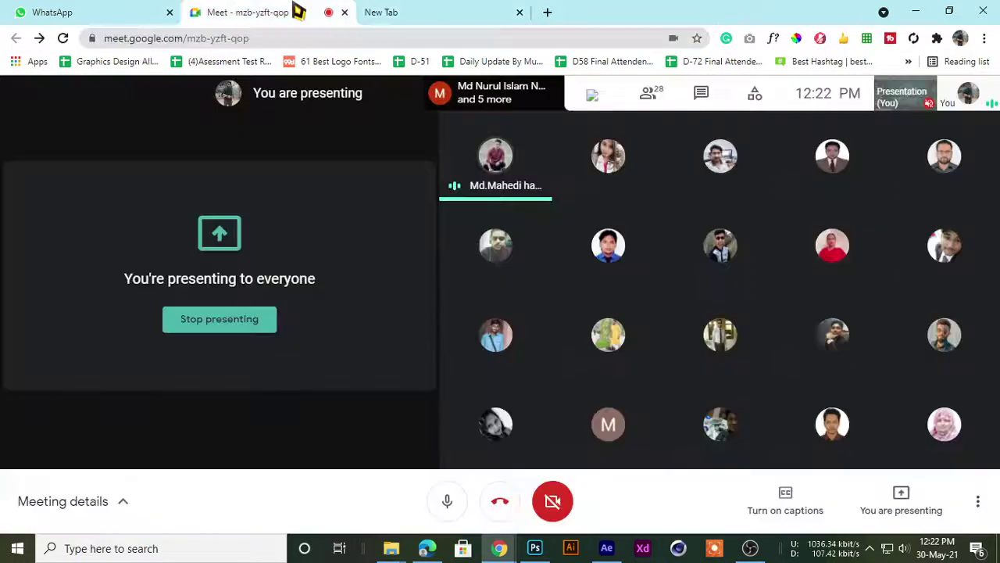
{"action": "left_click", "coordinate": [500, 13]}
- Minimize and restore Chrome, then keep toggling between the Meet tab and the blank tab
{"action": "left_click", "coordinate": [916, 11]}
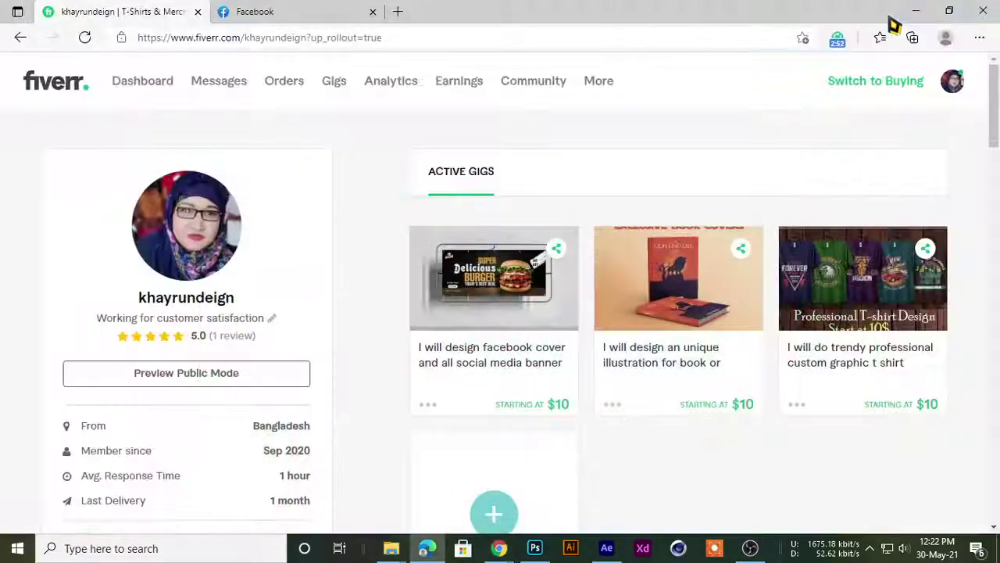
{"action": "left_click", "coordinate": [866, 11]}
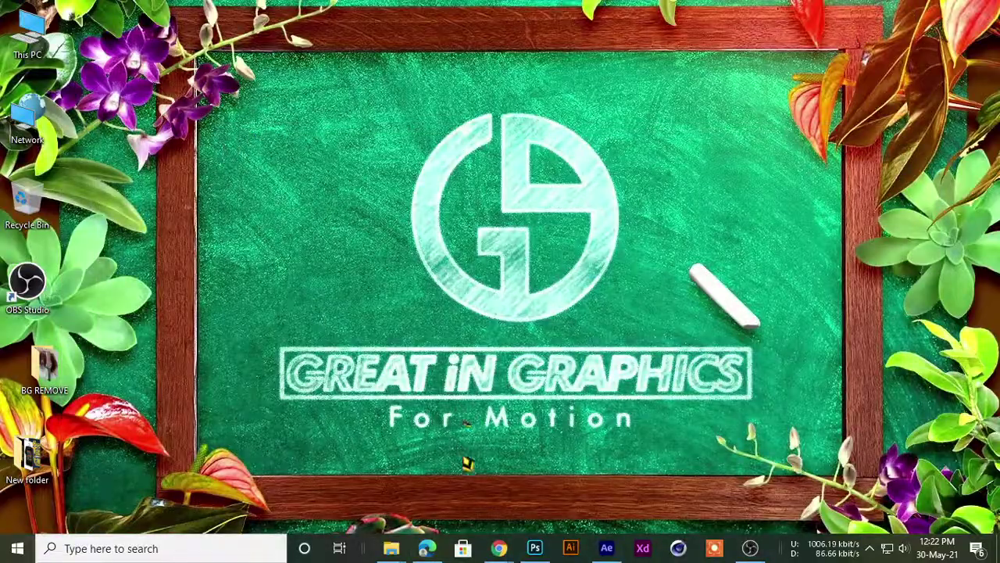
{"action": "mouse_move", "coordinate": [499, 548]}
{"action": "left_click", "coordinate": [446, 485]}
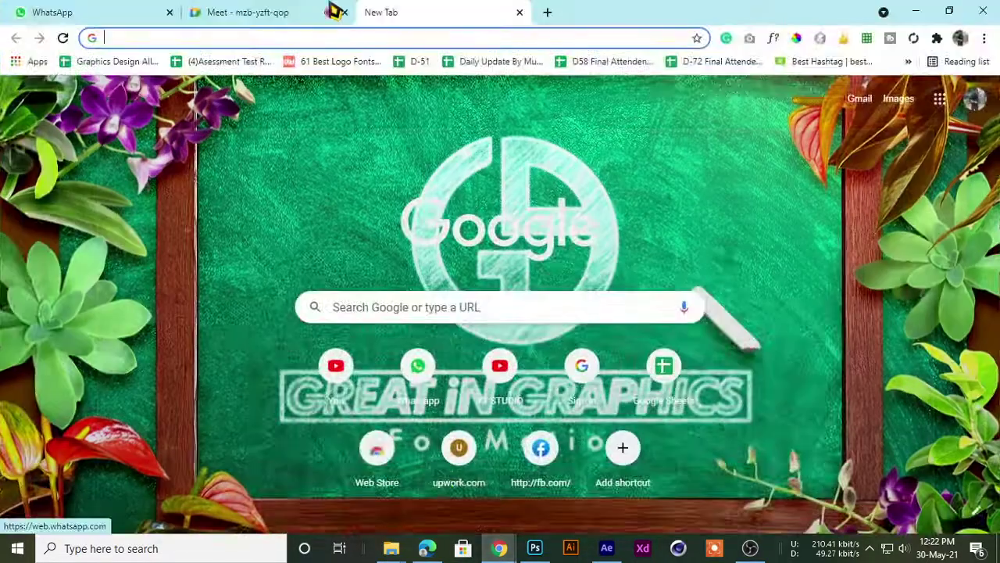
{"action": "left_click", "coordinate": [286, 12]}
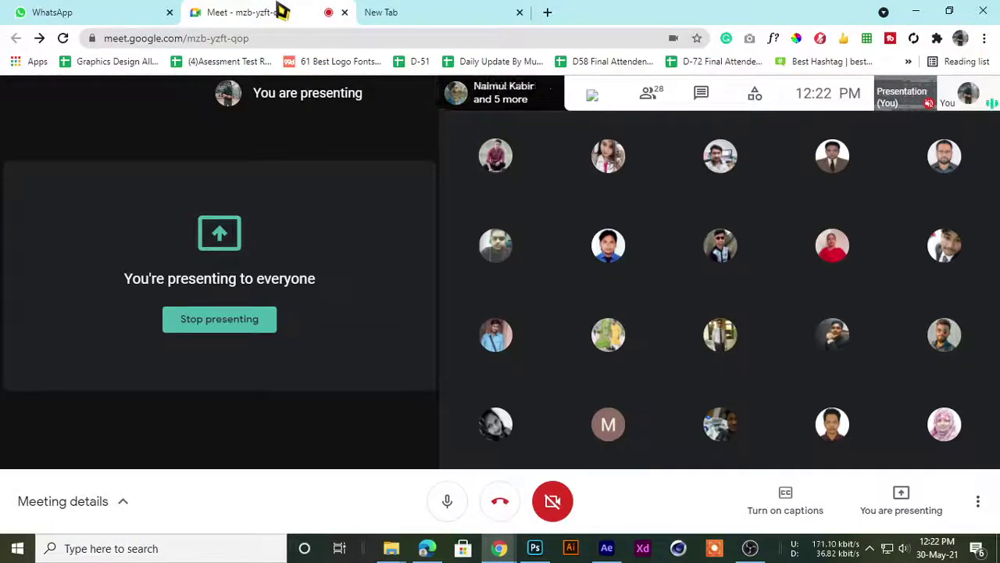
{"action": "left_click", "coordinate": [438, 9]}
{"action": "left_click", "coordinate": [259, 9]}
{"action": "left_click", "coordinate": [418, 11]}
{"action": "left_click", "coordinate": [234, 9]}
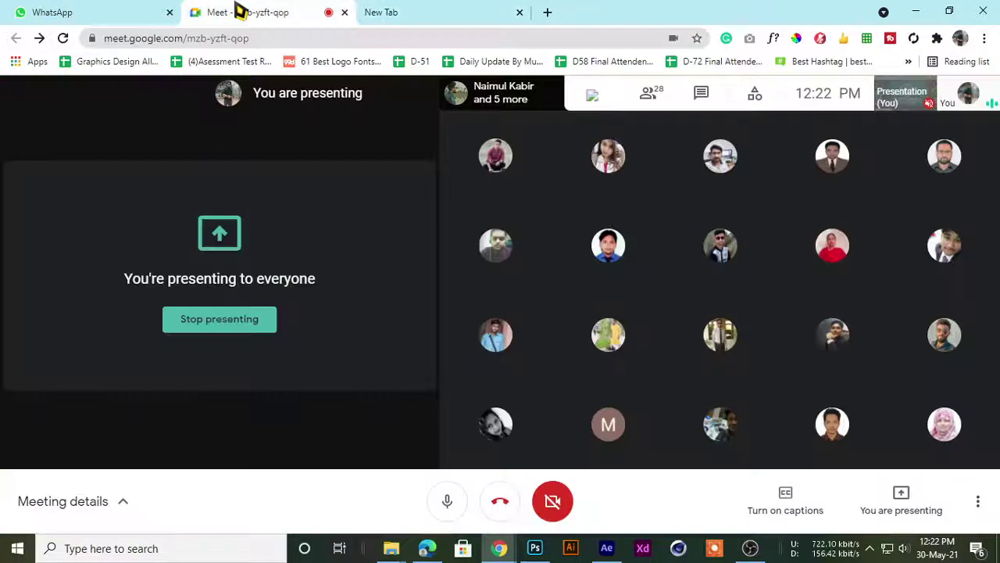
{"action": "left_click", "coordinate": [449, 9]}
{"action": "left_click", "coordinate": [251, 10]}
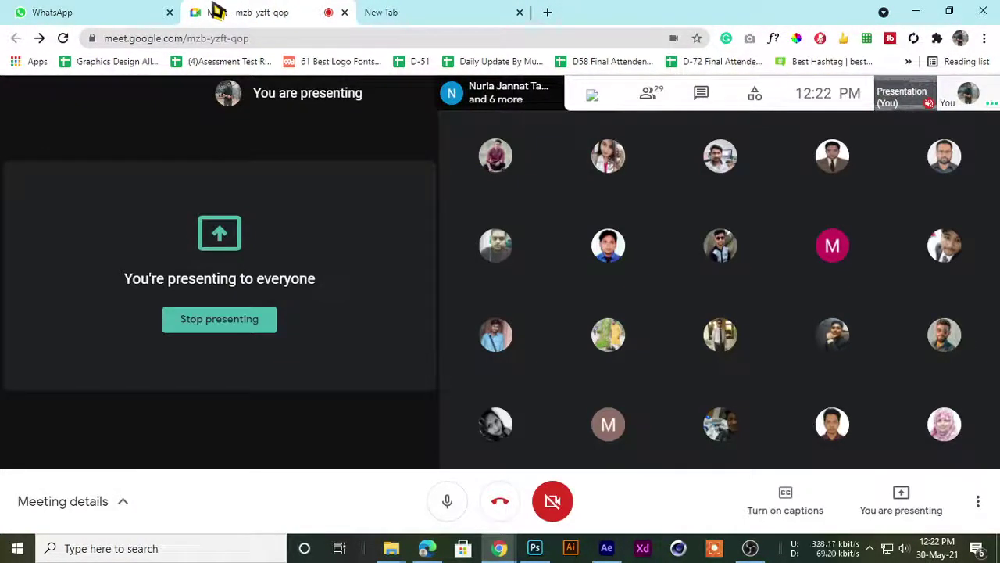
{"action": "left_click", "coordinate": [458, 10]}
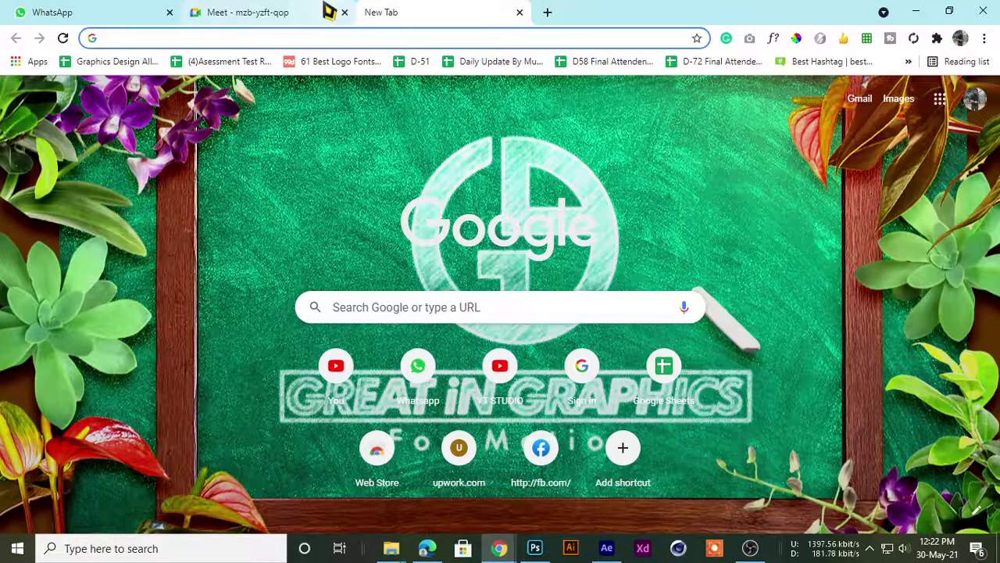
{"action": "left_click", "coordinate": [326, 11]}
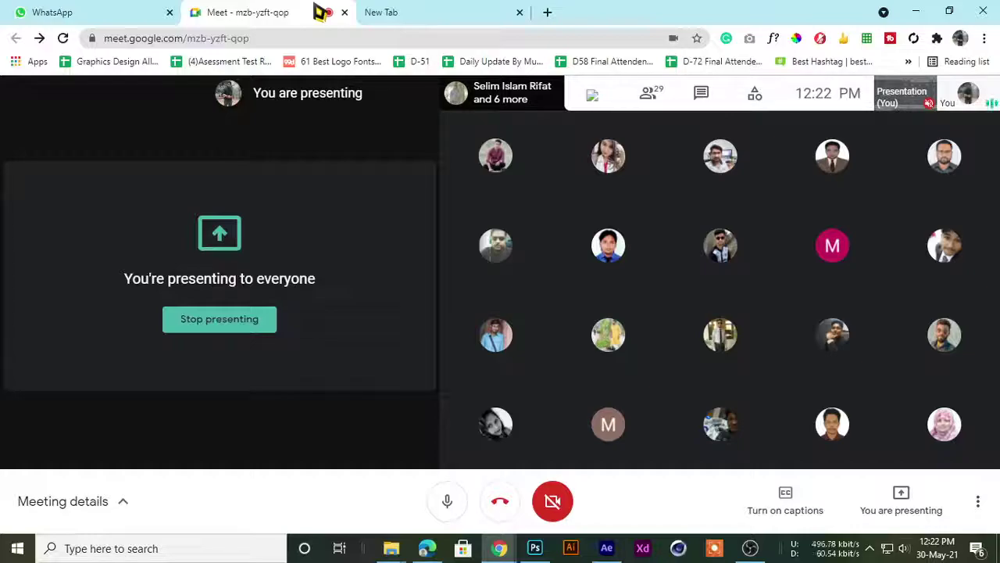
{"action": "left_click", "coordinate": [462, 11]}
{"action": "left_click", "coordinate": [321, 11]}
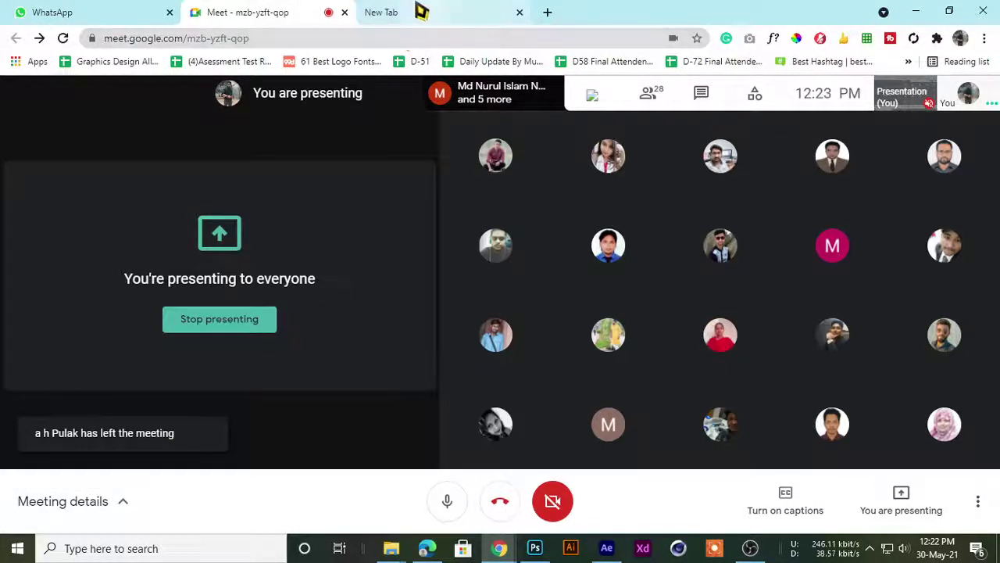
{"action": "left_click", "coordinate": [412, 10]}
{"action": "left_click", "coordinate": [266, 11]}
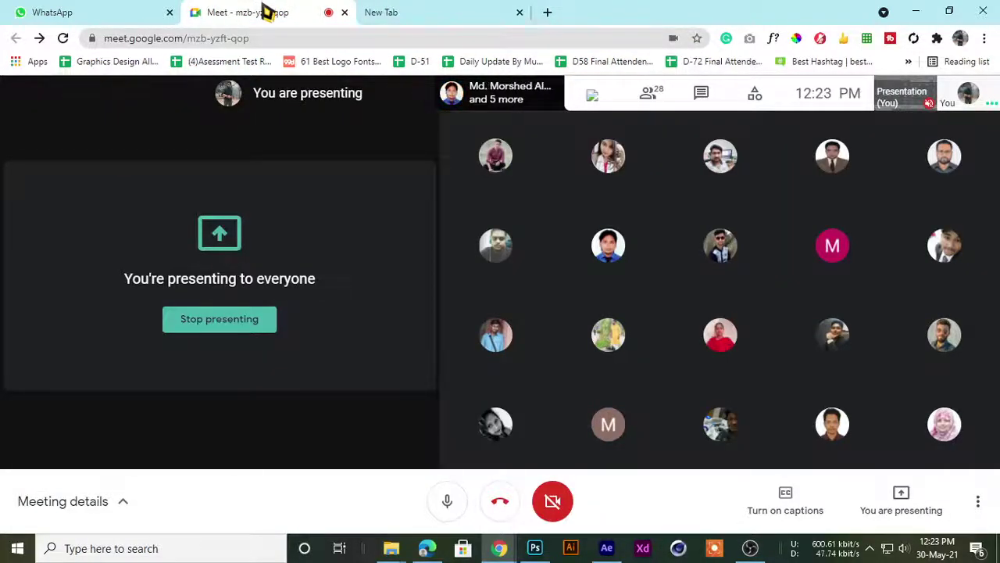
- Minimize the Chrome window so the desktop and its folders are showing
{"action": "left_click", "coordinate": [914, 11]}
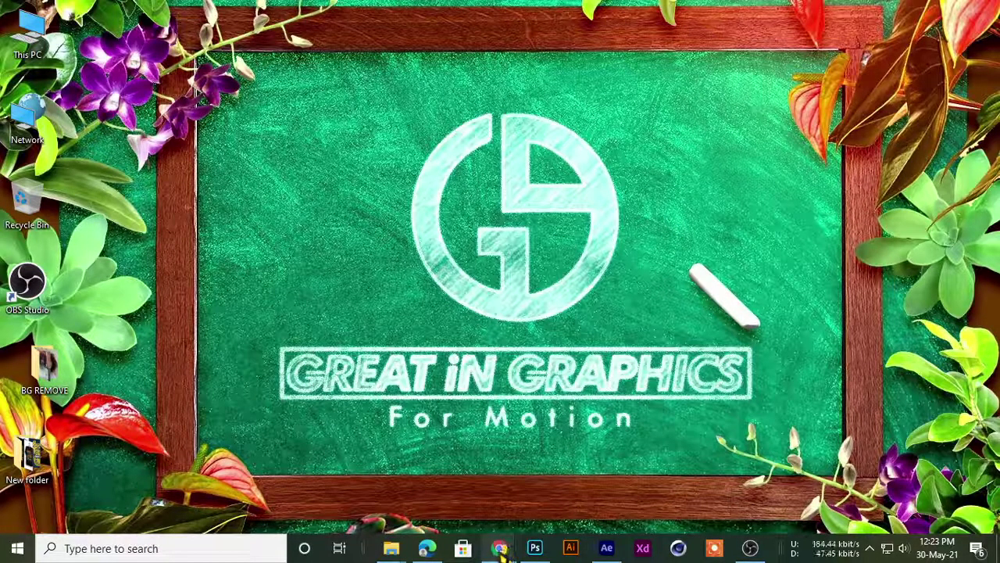
{"action": "left_click", "coordinate": [420, 461]}
{"action": "left_click", "coordinate": [458, 11]}
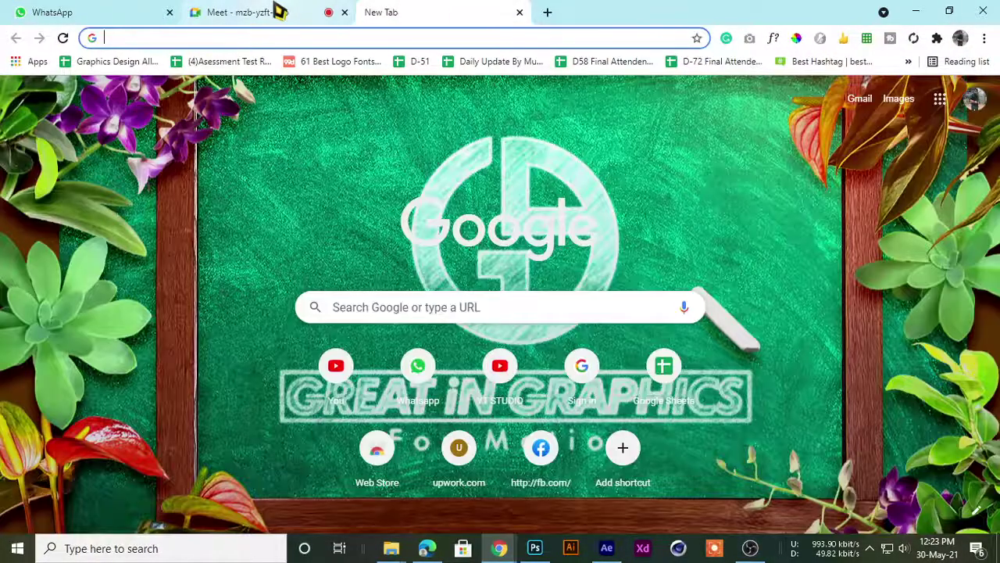
{"action": "left_click", "coordinate": [916, 11]}
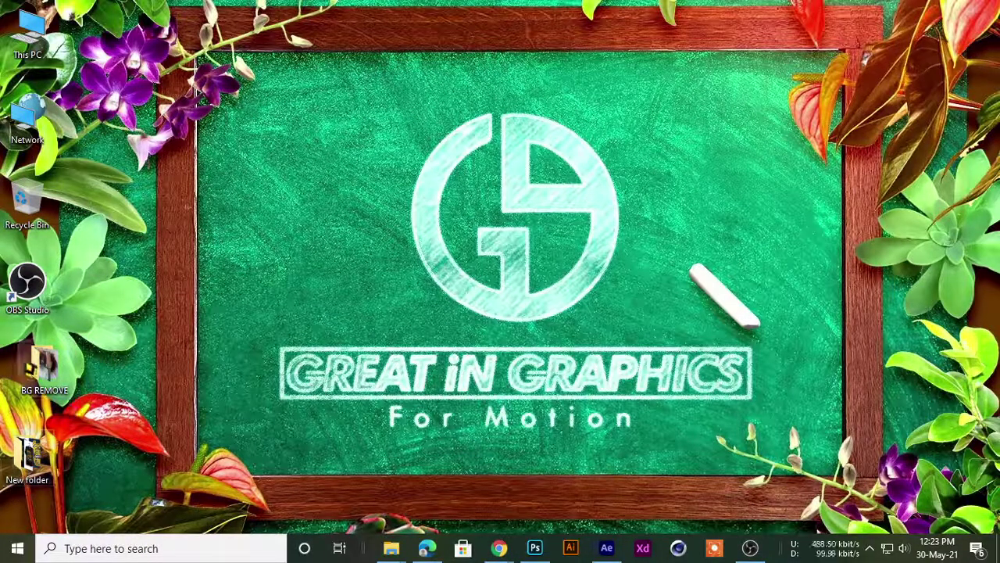
- Open the BG REMOVE desktop folder in a maximized File Explorer window
{"action": "double_click", "coordinate": [45, 364]}
{"action": "double_click", "coordinate": [297, 18]}
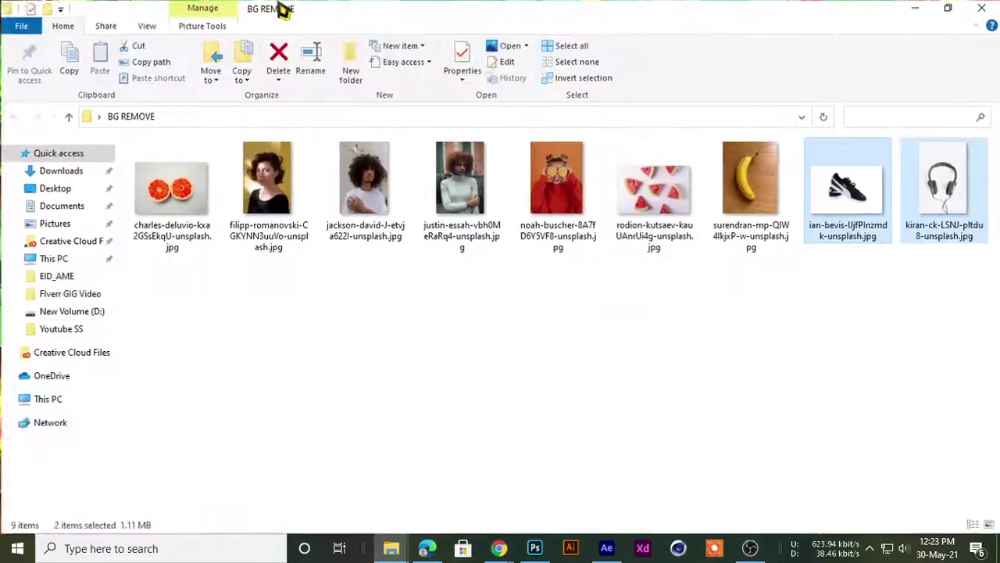
{"action": "left_click_drag", "start_coordinate": [156, 307], "coordinate": [969, 150]}
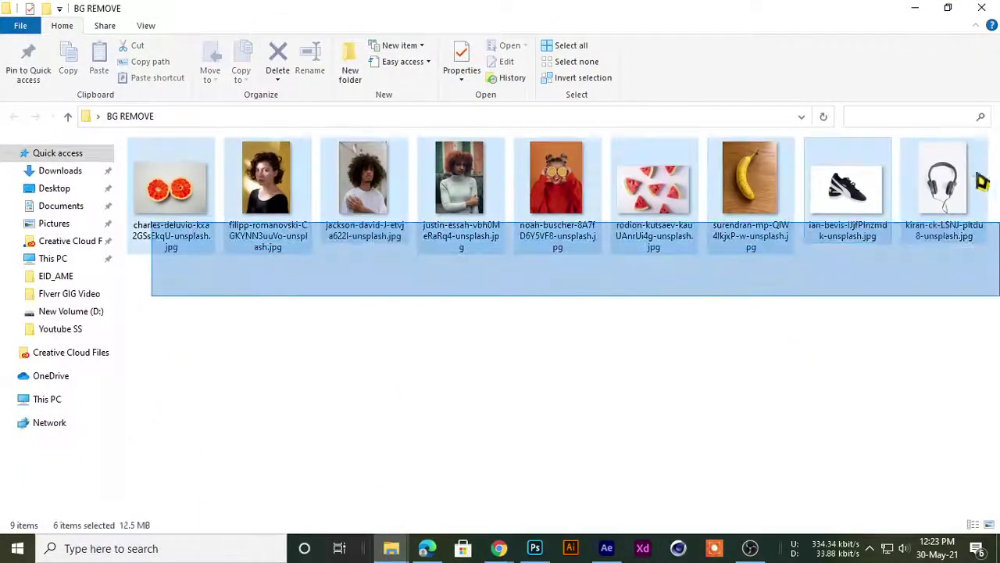
{"action": "left_click", "coordinate": [384, 473]}
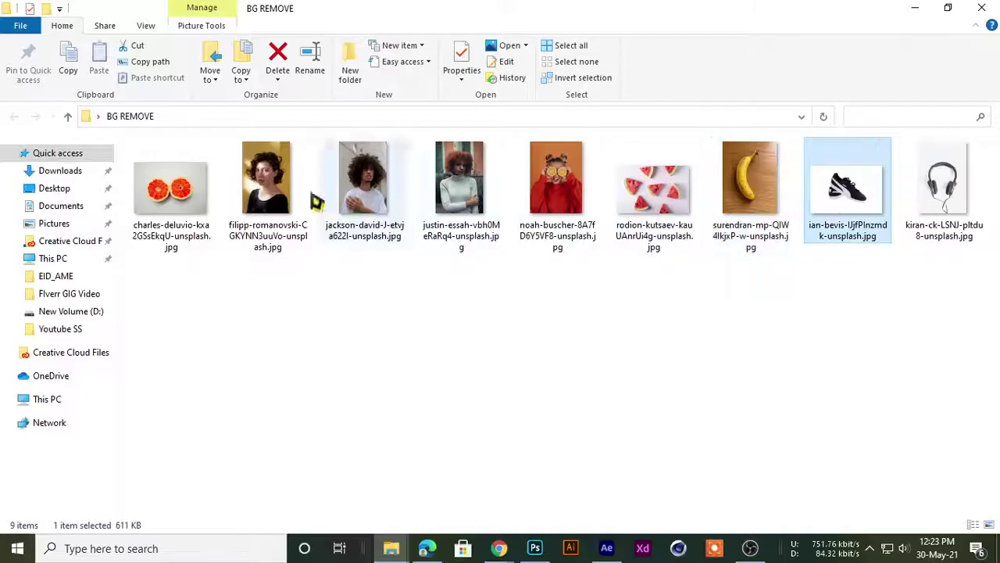
- Preview the folder's photos in the viewer, then drag the watermelon image into Photoshop
{"action": "left_click", "coordinate": [187, 192]}
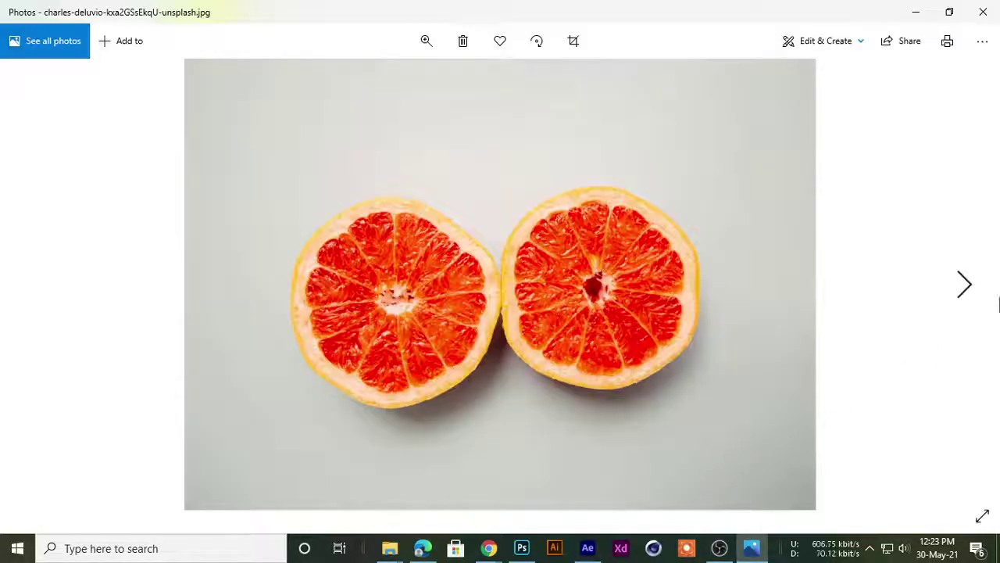
{"action": "left_click", "coordinate": [966, 289]}
{"action": "left_click", "coordinate": [966, 289]}
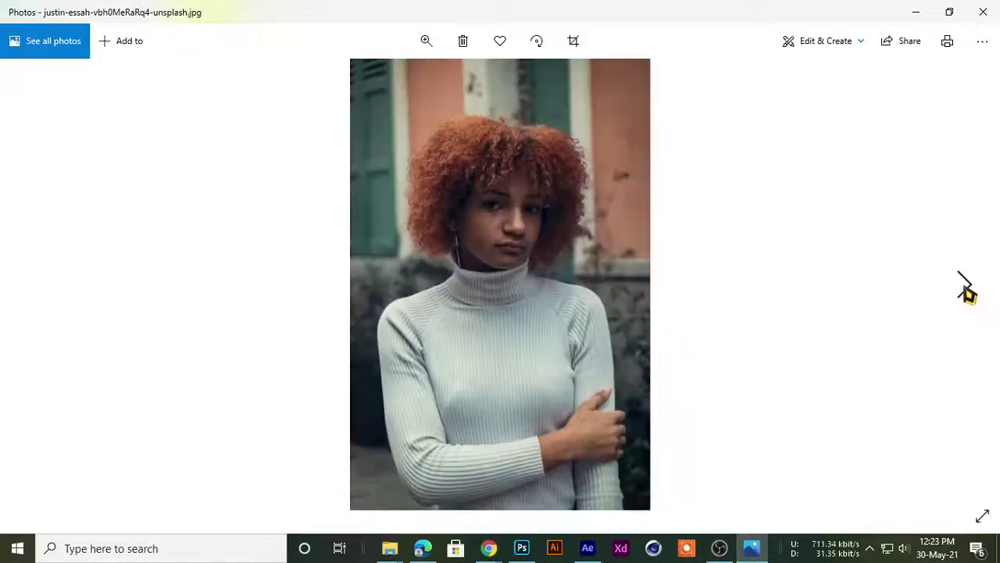
{"action": "left_click", "coordinate": [968, 292]}
{"action": "left_click", "coordinate": [967, 292]}
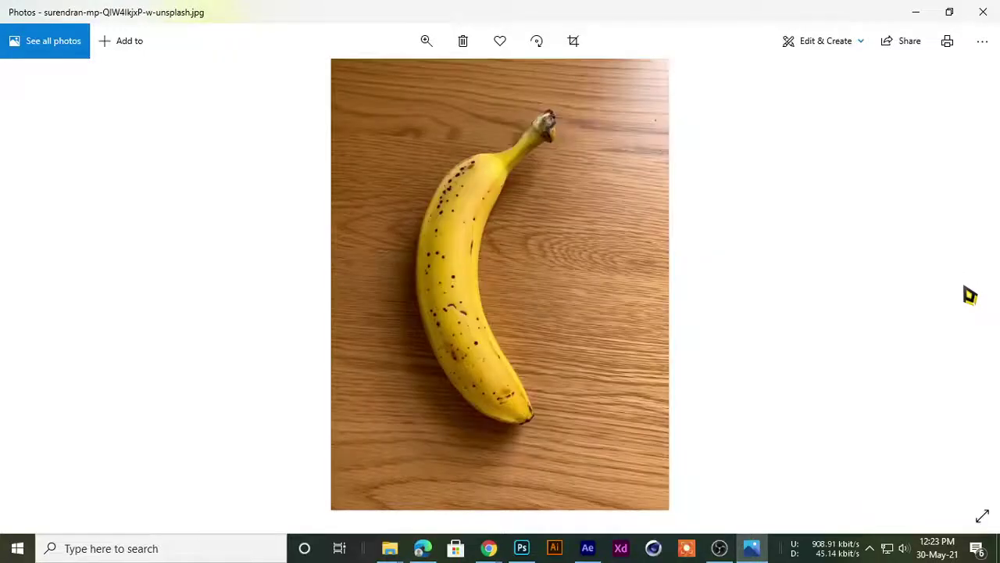
{"action": "left_click", "coordinate": [984, 13]}
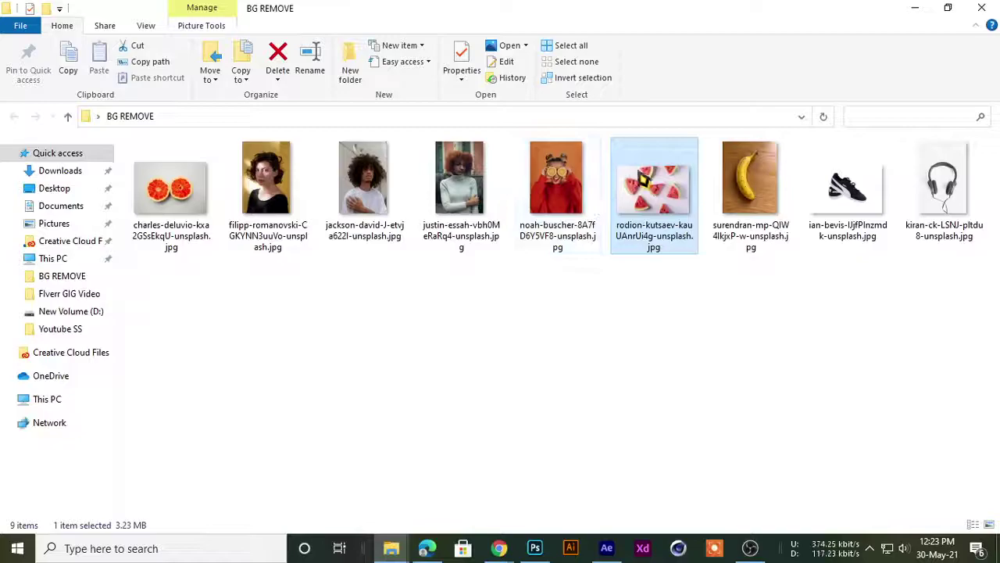
{"action": "mouse_move", "coordinate": [642, 177]}
{"action": "left_mouse_down"}
{"action": "mouse_move", "coordinate": [592, 494]}
{"action": "mouse_move", "coordinate": [412, 12]}
{"action": "mouse_move", "coordinate": [424, 244]}
{"action": "left_mouse_up"}
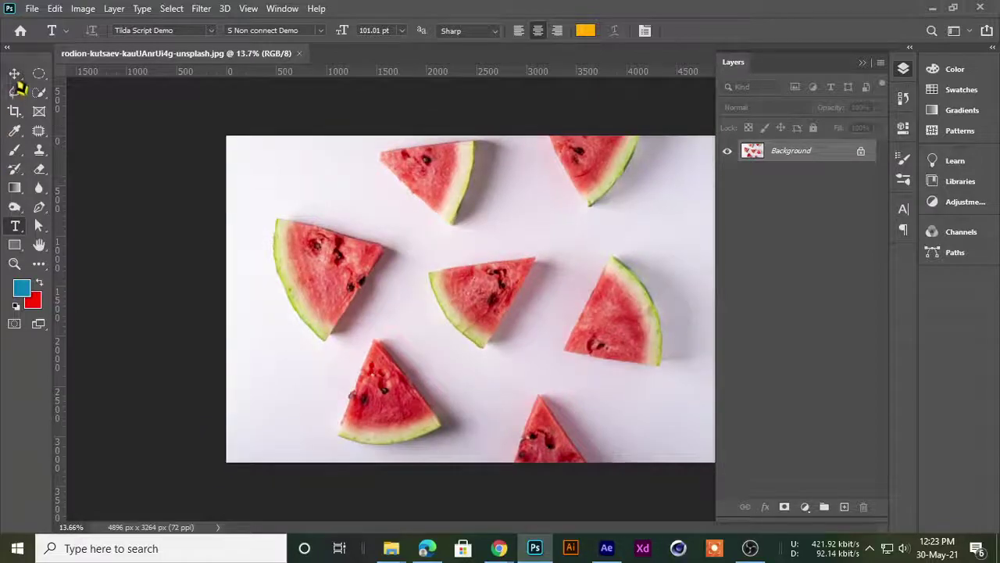
- Select the Move tool and zoom in and out on the watermelon photo
{"action": "left_click", "coordinate": [15, 73]}
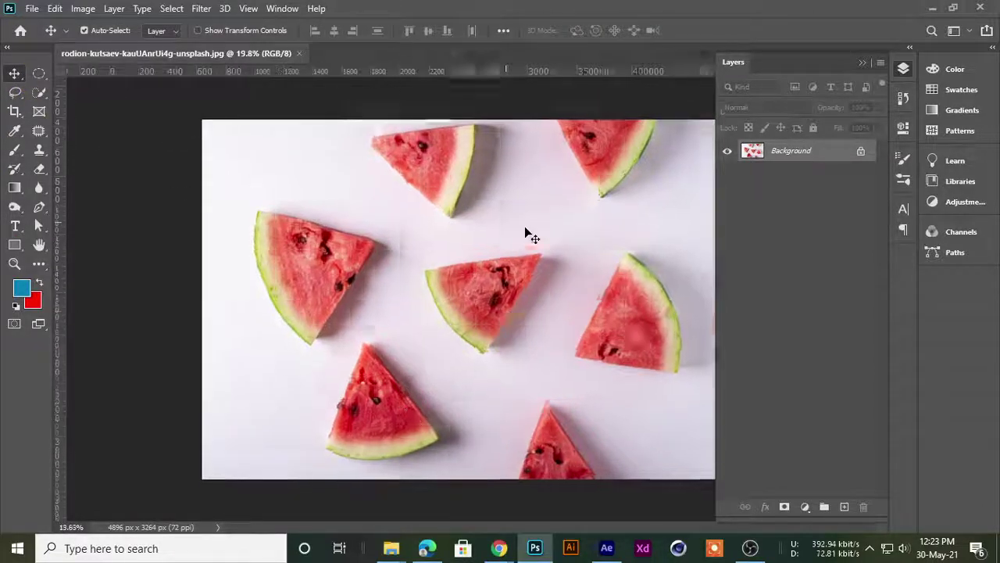
{"action": "scroll", "coordinate": [524, 226], "scroll_direction": "up", "scroll_amount": 10}
{"action": "scroll", "coordinate": [531, 246], "scroll_direction": "down", "scroll_amount": 5}
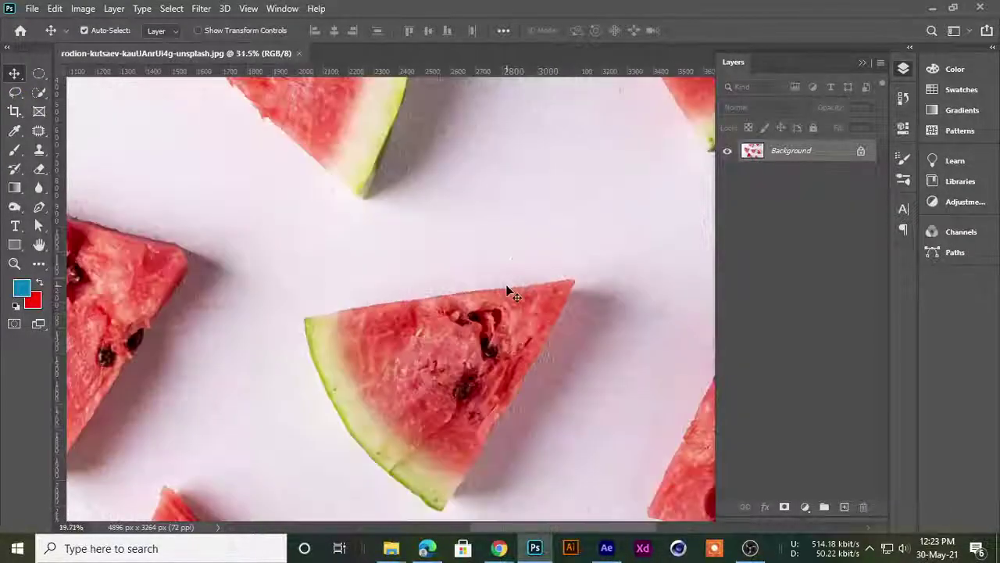
{"action": "scroll", "coordinate": [516, 391], "scroll_direction": "down", "scroll_amount": 3}
- Check the Meet tab for a join request, then minimize Chrome
{"action": "left_click", "coordinate": [429, 493]}
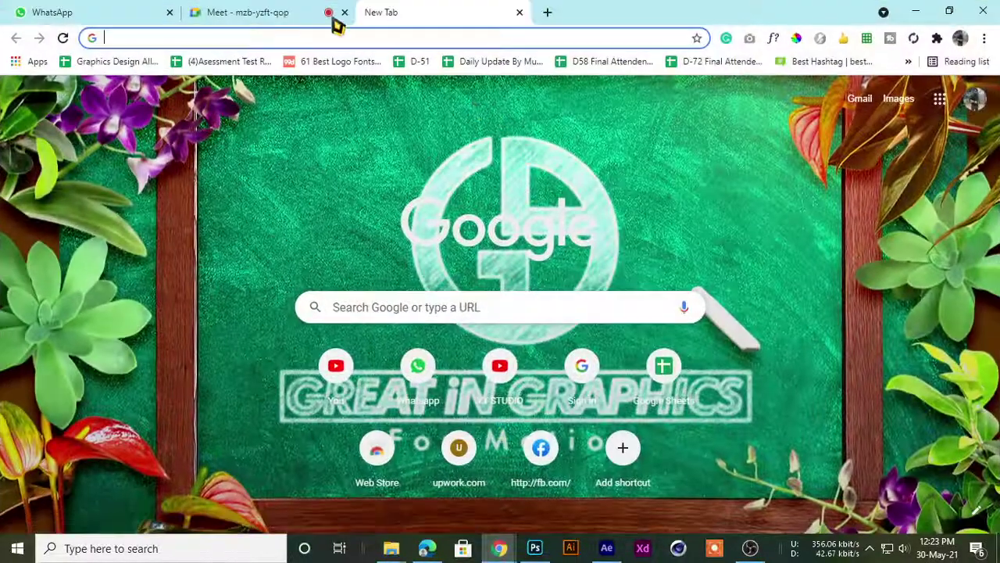
{"action": "left_click", "coordinate": [334, 13]}
{"action": "left_click", "coordinate": [916, 12]}
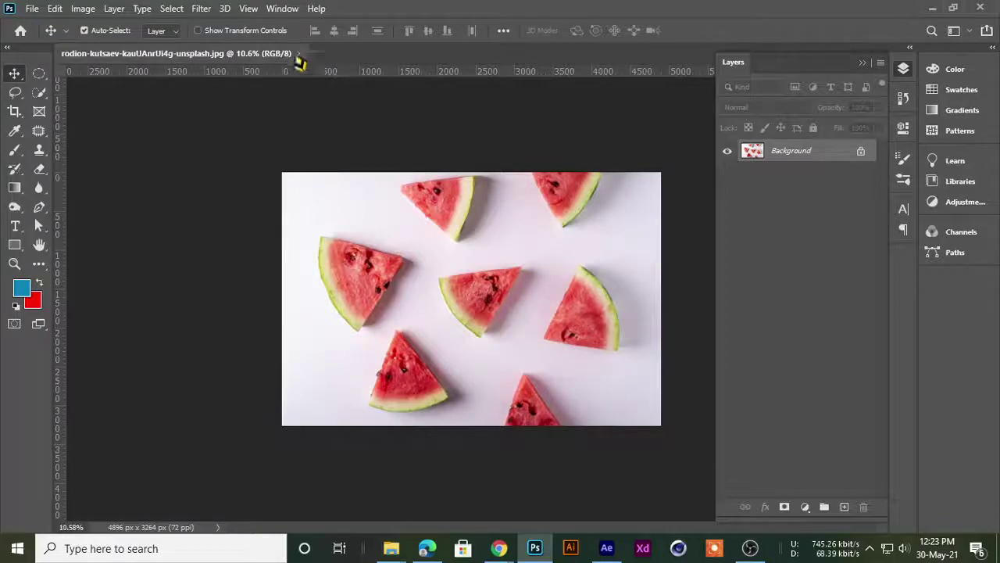
- Close the document and drag rodion-kutsaev-kauUAnrUi4g-unsplash.jpg onto Photoshop to reopen it
{"action": "left_click", "coordinate": [299, 53]}
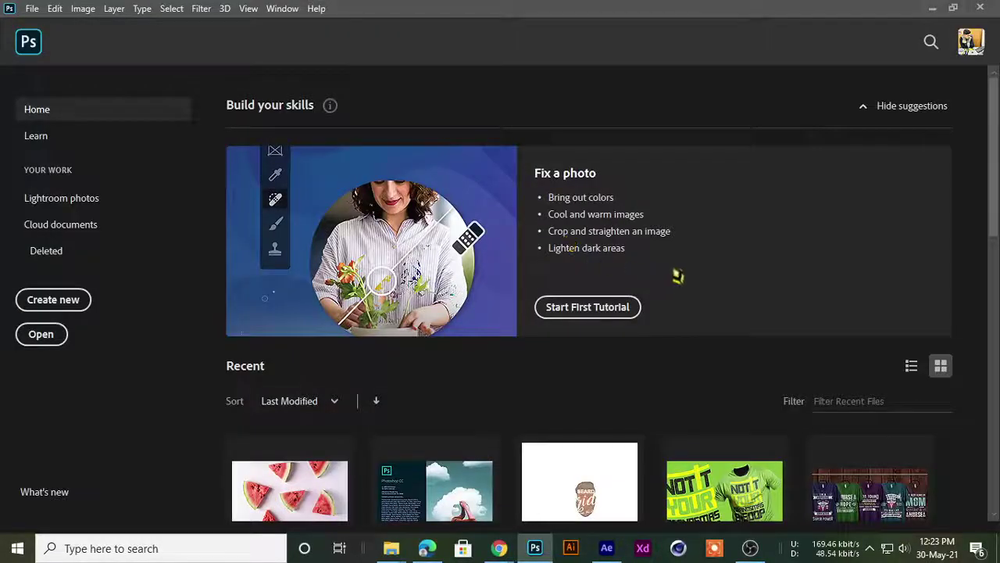
{"action": "left_click", "coordinate": [32, 8]}
{"action": "left_click", "coordinate": [20, 38]}
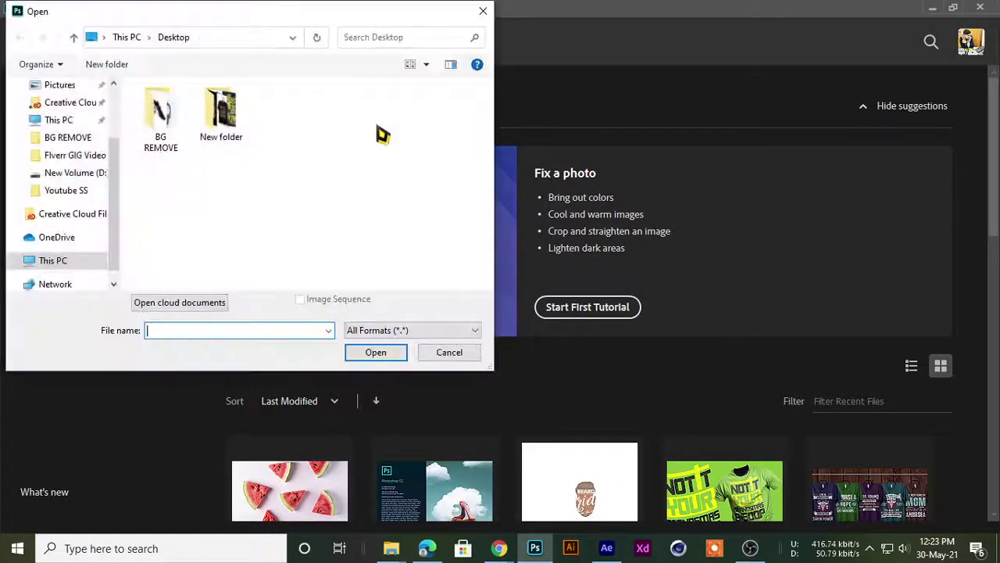
{"action": "double_click", "coordinate": [168, 129]}
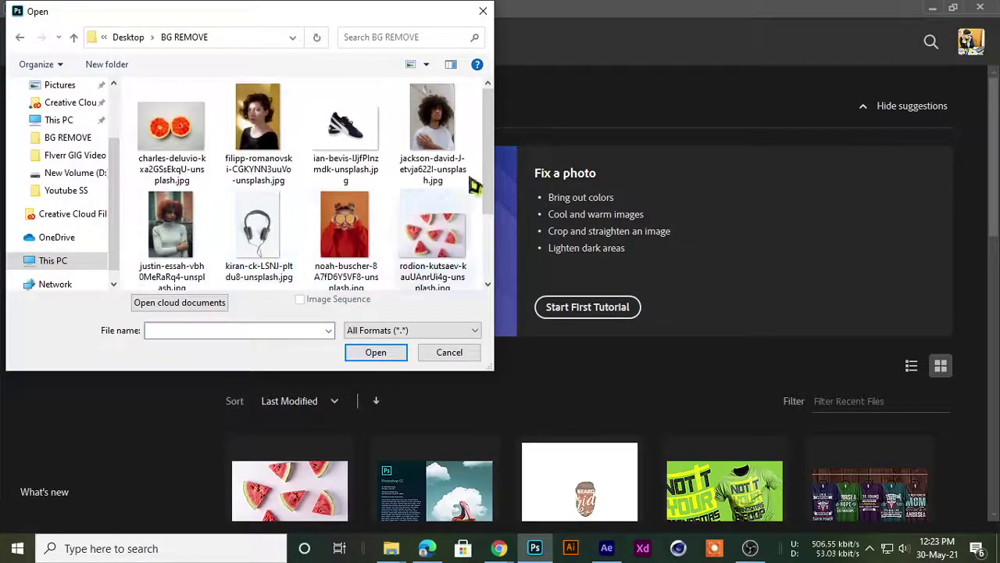
{"action": "left_click", "coordinate": [483, 11]}
{"action": "left_click", "coordinate": [932, 7]}
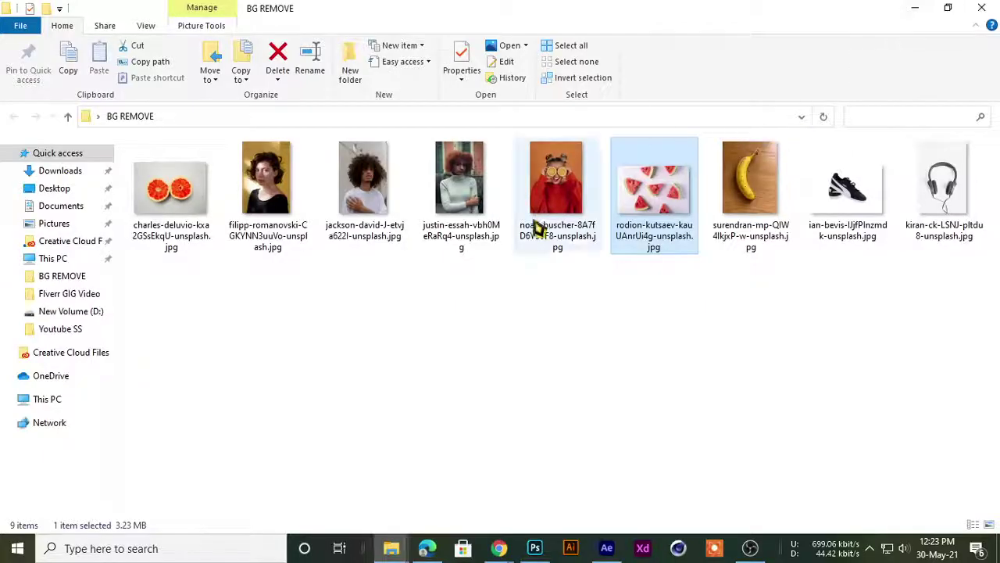
{"action": "mouse_move", "coordinate": [677, 206]}
{"action": "left_mouse_down"}
{"action": "mouse_move", "coordinate": [535, 547]}
{"action": "mouse_move", "coordinate": [457, 11]}
{"action": "mouse_move", "coordinate": [297, 8]}
{"action": "mouse_move", "coordinate": [398, 7]}
{"action": "left_mouse_up"}
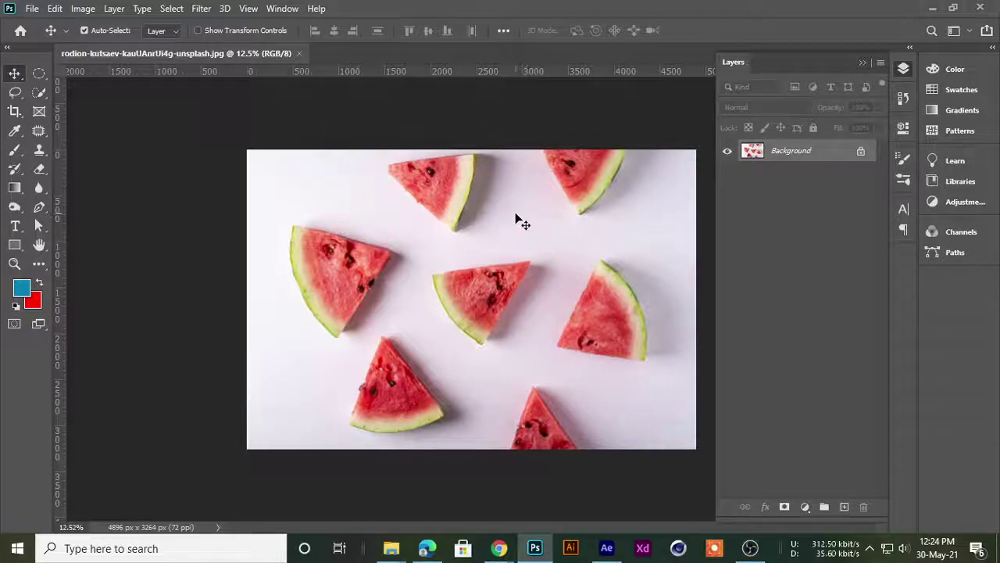
{"action": "scroll", "coordinate": [402, 227], "scroll_direction": "down", "scroll_amount": 2}
{"action": "scroll", "coordinate": [407, 221], "scroll_direction": "up", "scroll_amount": 3}
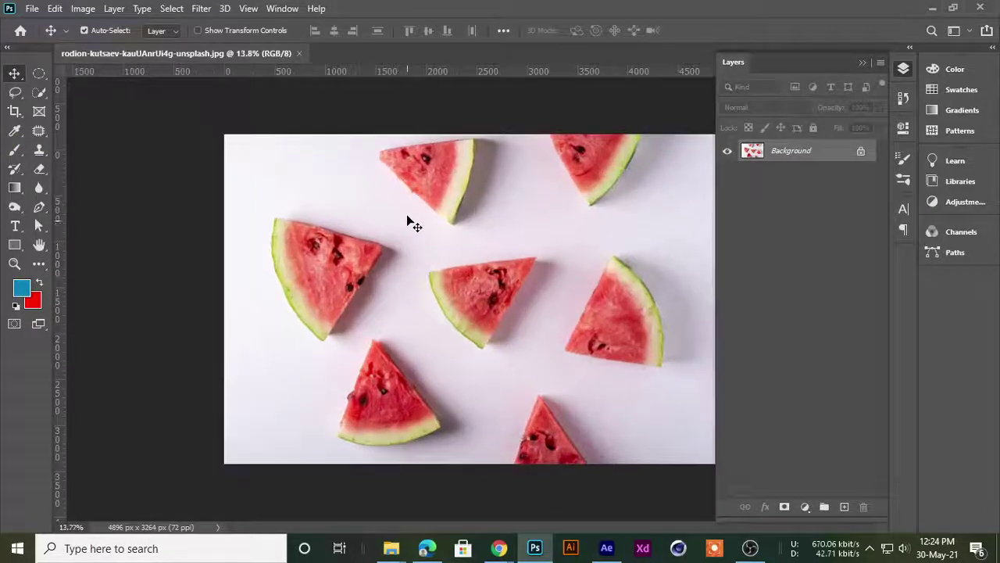
{"action": "scroll", "coordinate": [407, 219], "scroll_direction": "down", "scroll_amount": 2}
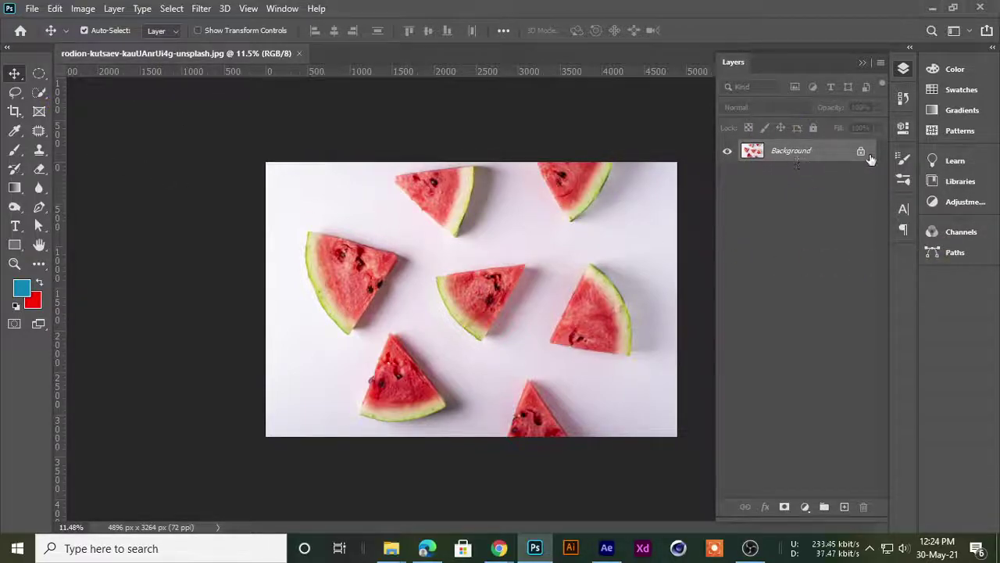
{"action": "mouse_move", "coordinate": [837, 151]}
{"action": "left_mouse_down"}
{"action": "mouse_move", "coordinate": [855, 464]}
{"action": "mouse_move", "coordinate": [844, 508]}
{"action": "left_mouse_up"}
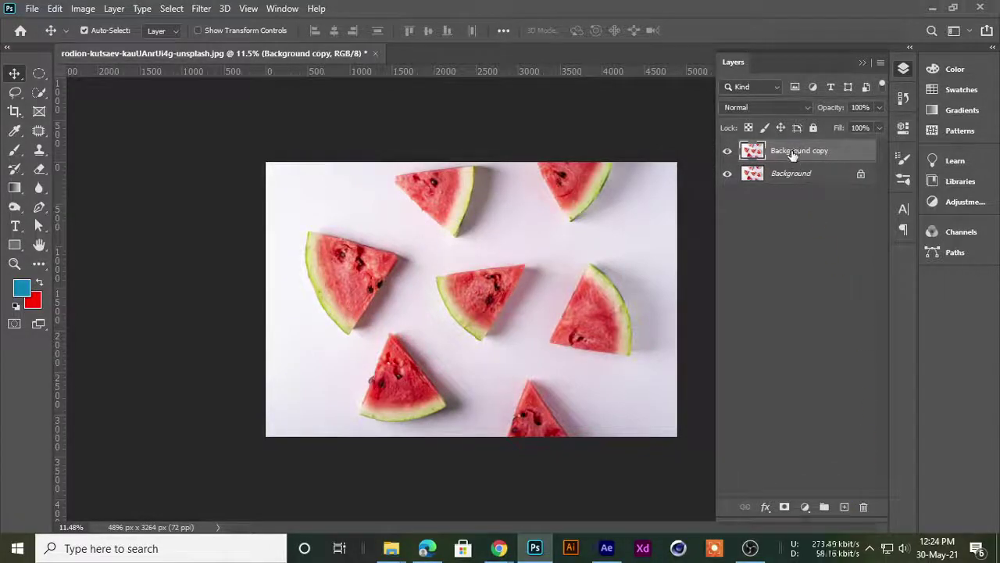
{"action": "key", "text": "Delete"}
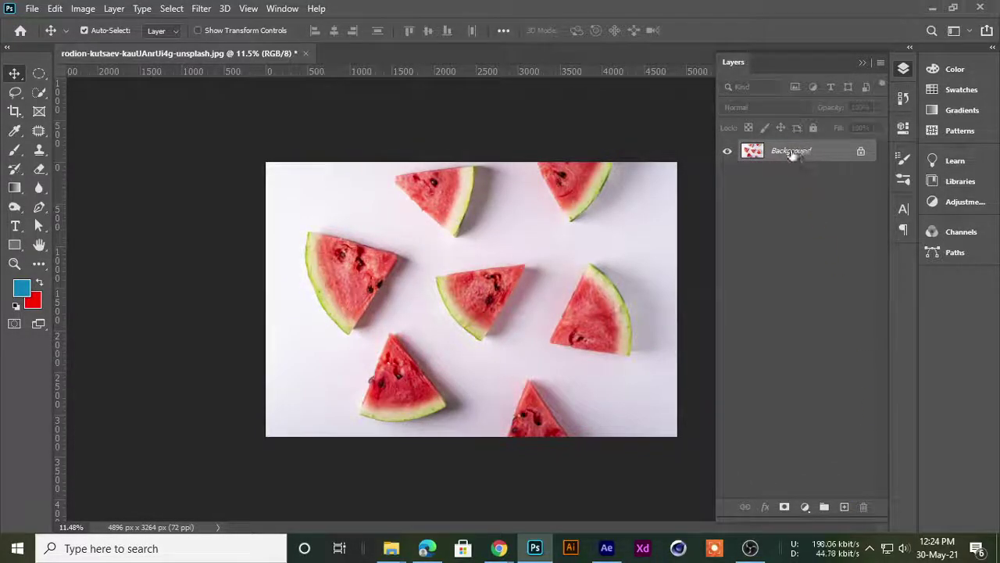
{"action": "key", "text": "ctrl+j"}
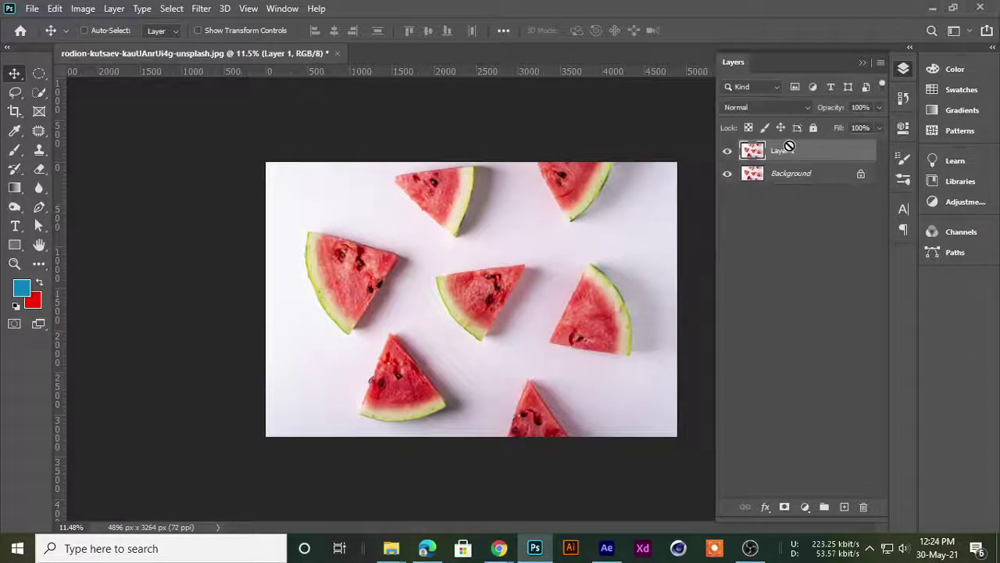
{"action": "key", "text": "Delete"}
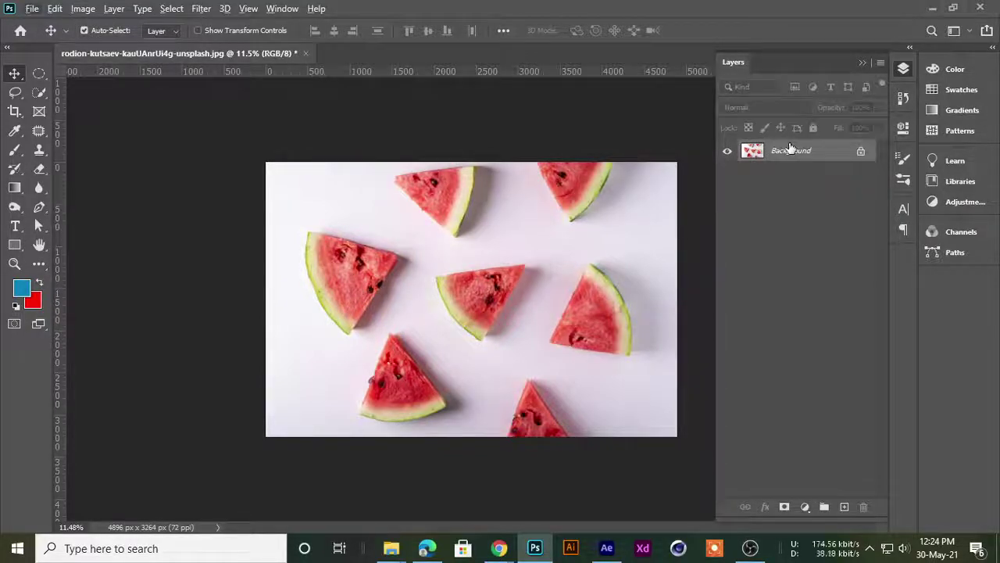
{"action": "key", "text": "ctrl+j"}
{"action": "key", "text": "Delete"}
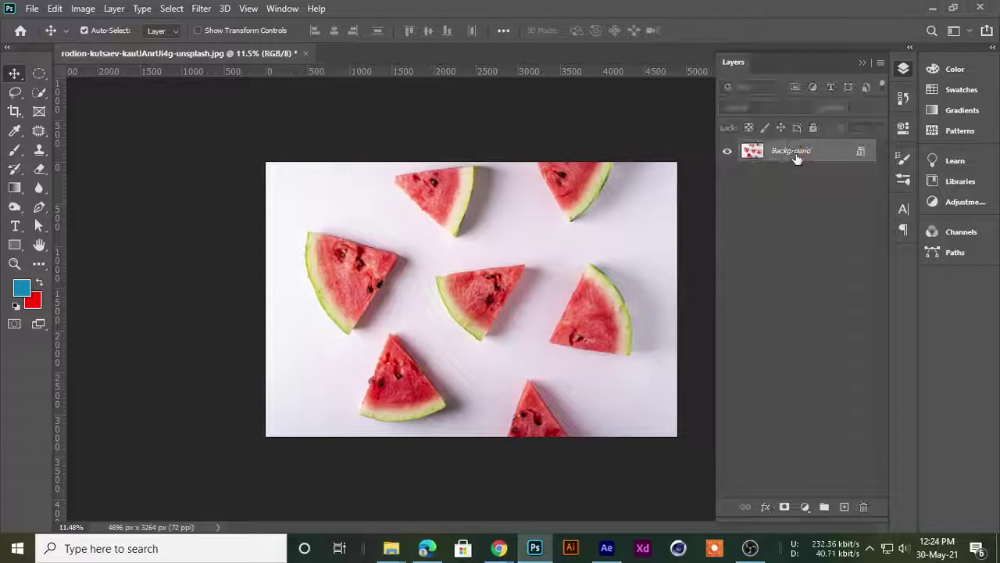
- Duplicate Background via Duplicate Layer, then undo it and browse the Layer menu
{"action": "right_click", "coordinate": [797, 153]}
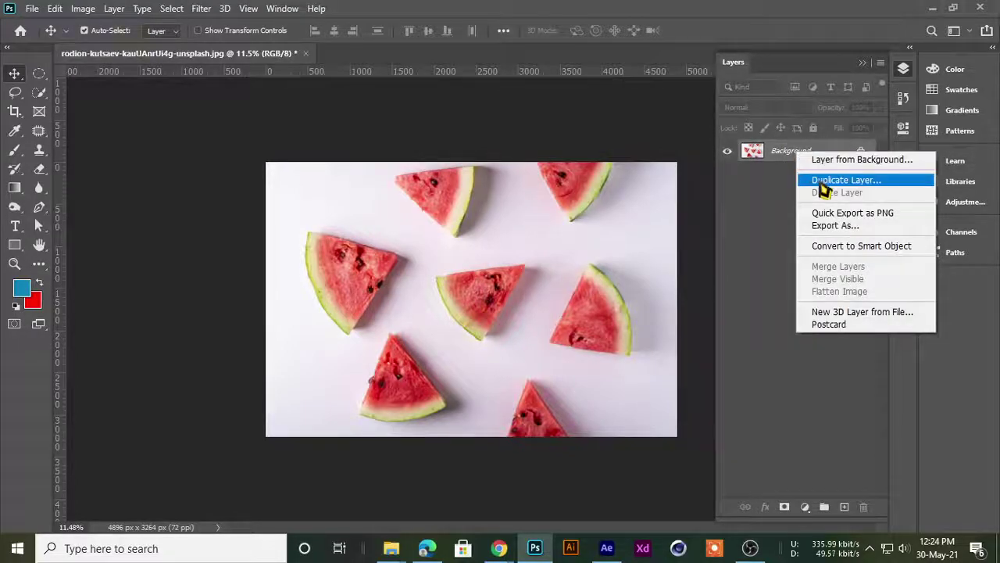
{"action": "left_click", "coordinate": [822, 181]}
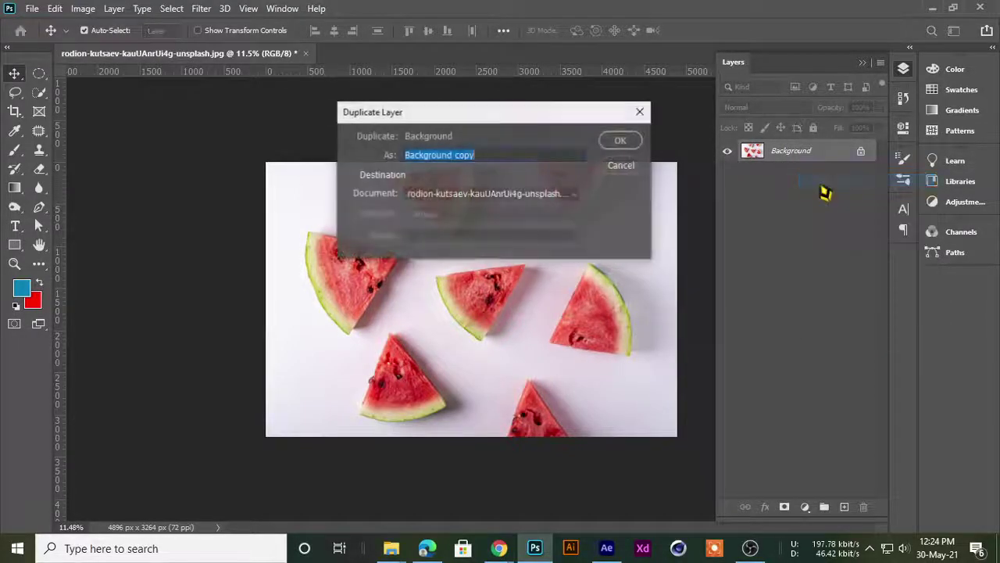
{"action": "left_click", "coordinate": [616, 145]}
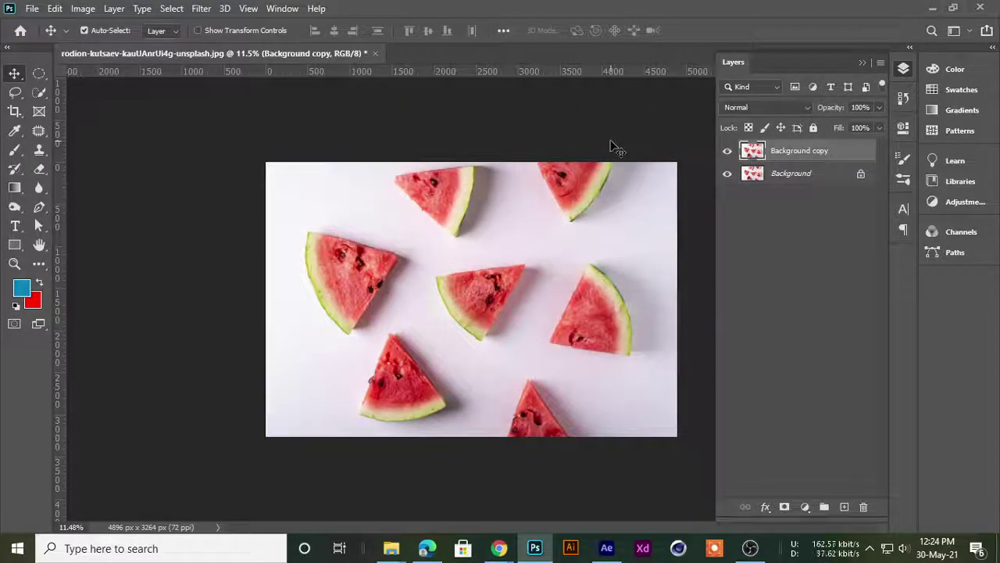
{"action": "key", "text": "ctrl+z"}
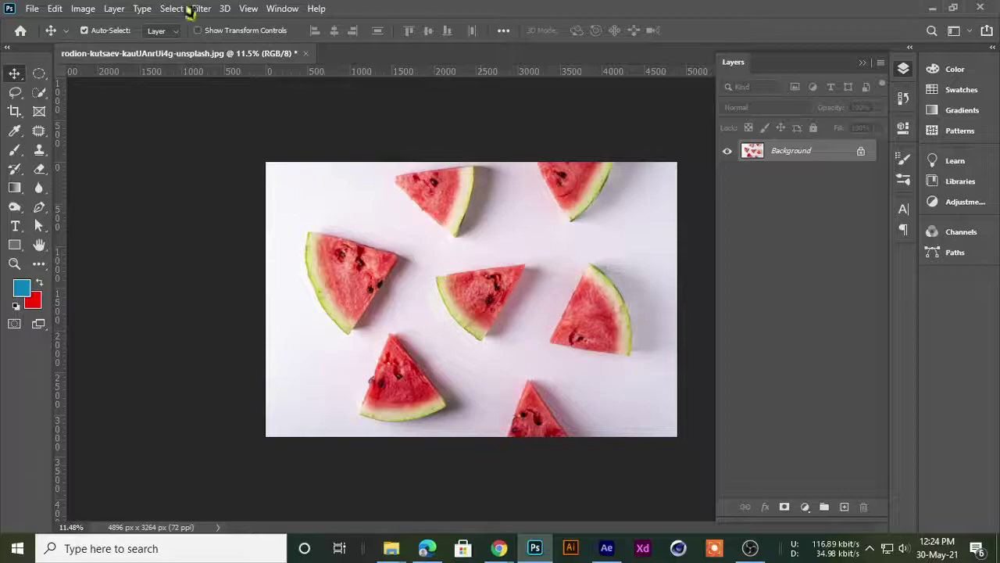
{"action": "left_click", "coordinate": [114, 8]}
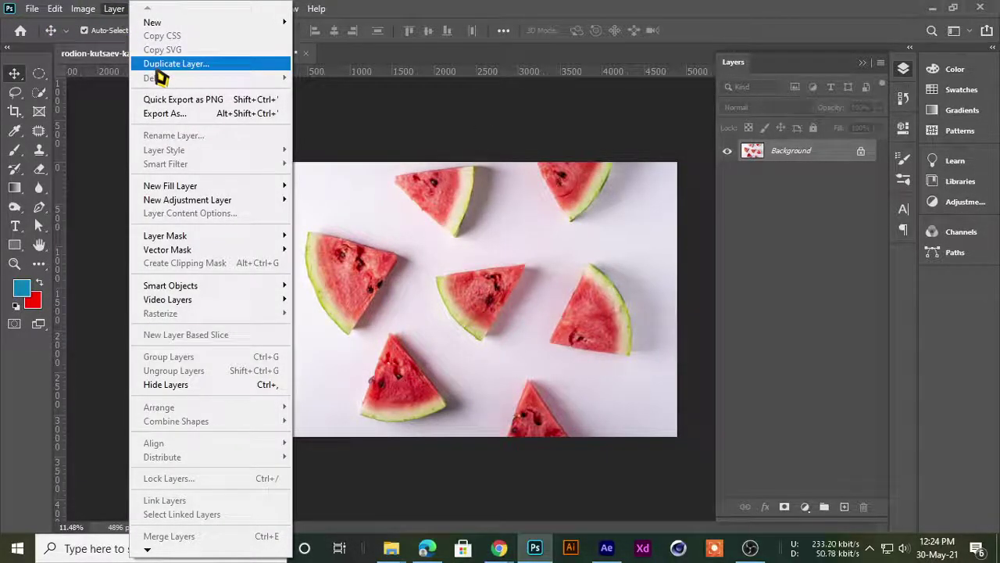
{"action": "left_click", "coordinate": [633, 12]}
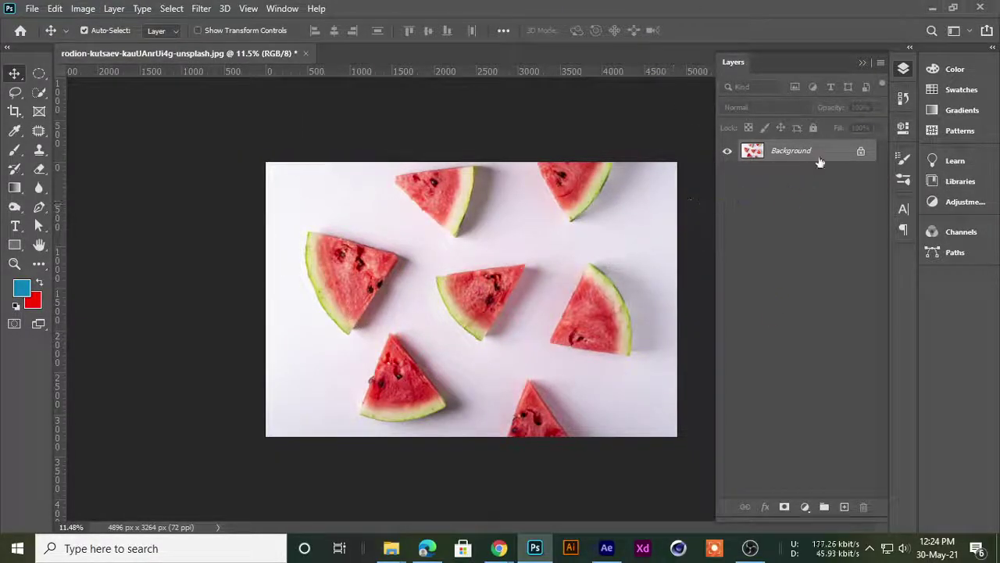
- Drag Background onto New Layer to create Background copy, then zoom around the photo
{"action": "left_click_drag", "start_coordinate": [819, 162], "coordinate": [844, 506]}
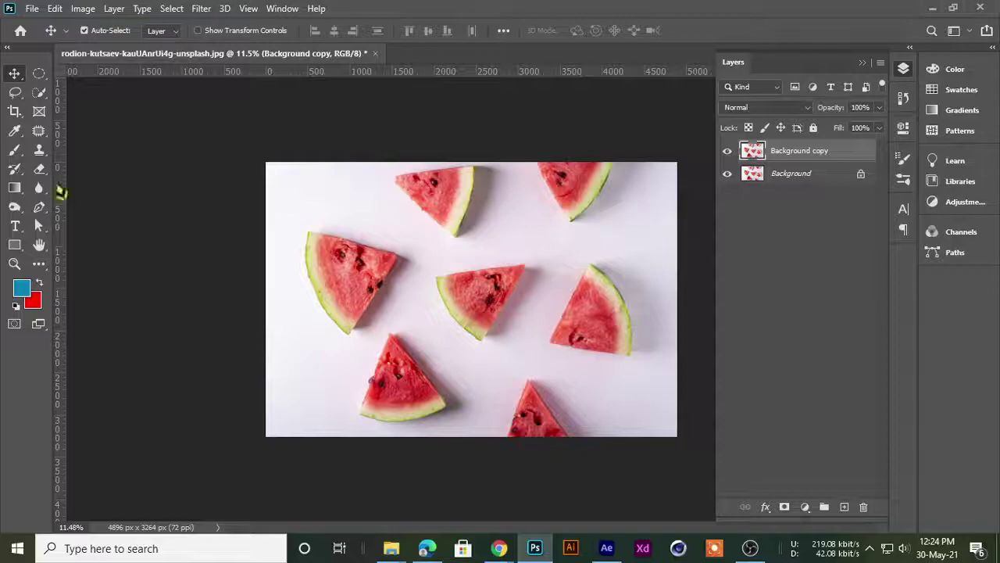
{"action": "key", "text": "ctrl+plus"}
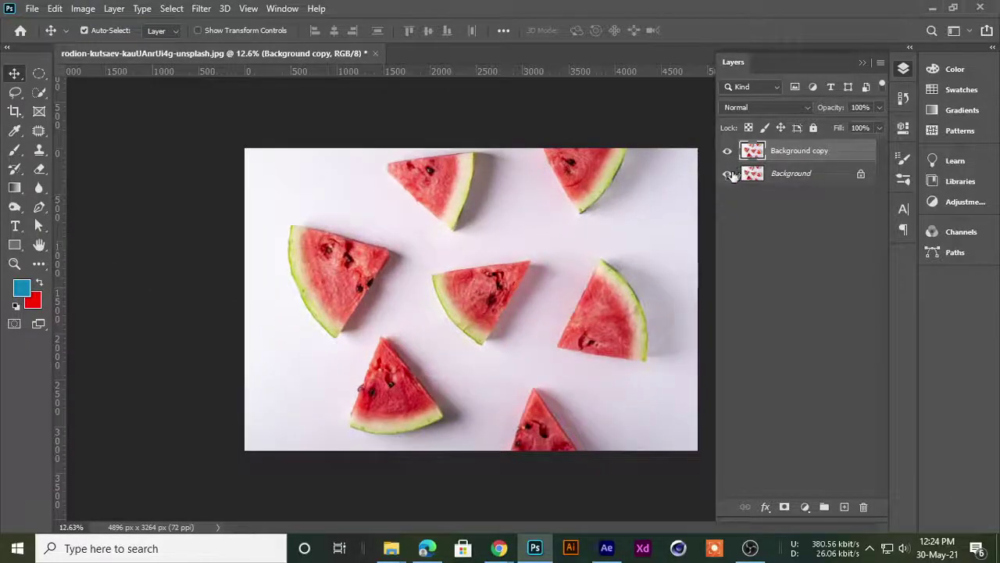
{"action": "scroll", "coordinate": [509, 261], "scroll_direction": "down", "scroll_amount": 2}
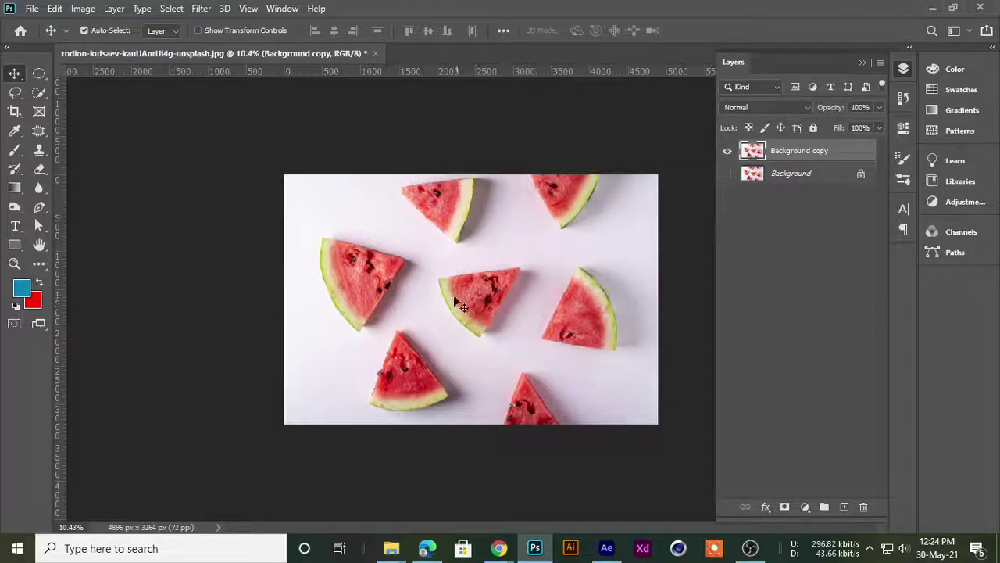
{"action": "scroll", "coordinate": [453, 301], "scroll_direction": "up", "scroll_amount": 1}
{"action": "scroll", "coordinate": [444, 293], "scroll_direction": "up", "scroll_amount": 1}
{"action": "scroll", "coordinate": [445, 297], "scroll_direction": "down", "scroll_amount": 1}
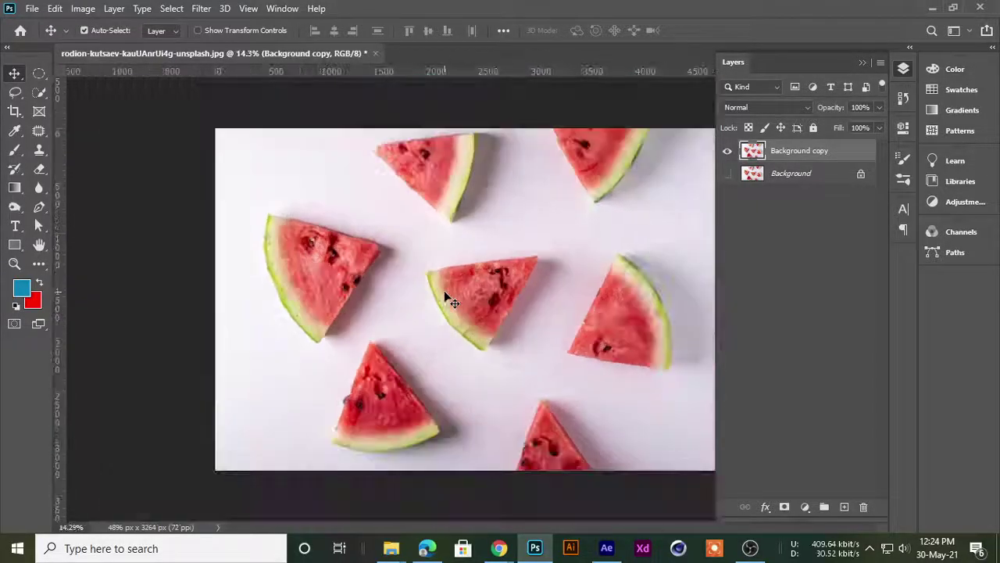
{"action": "scroll", "coordinate": [444, 295], "scroll_direction": "down", "scroll_amount": 1}
{"action": "scroll", "coordinate": [443, 296], "scroll_direction": "down", "scroll_amount": 1}
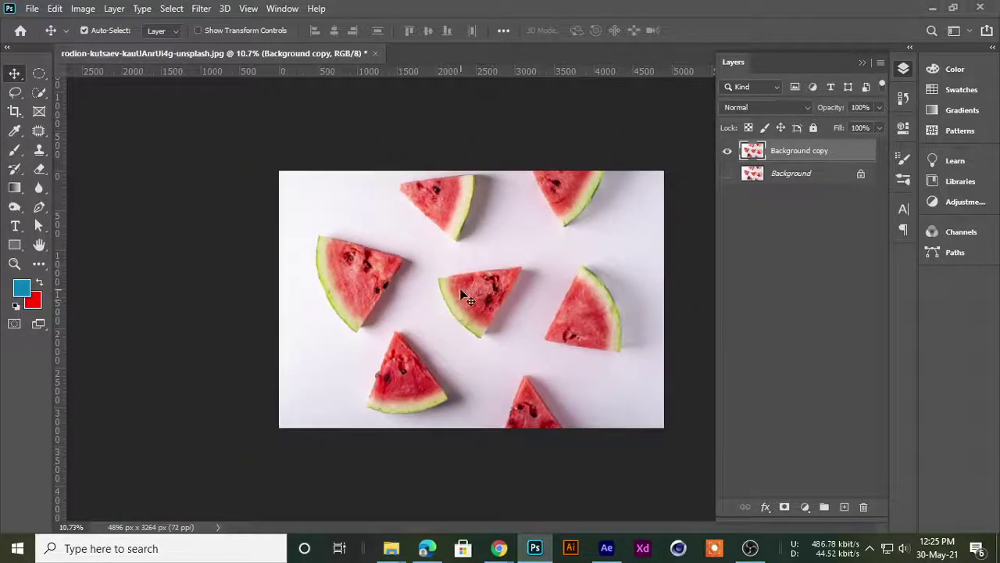
- Admit the waiting participant into the call and drag the Speakers volume down to 10
{"action": "mouse_move", "coordinate": [499, 548]}
{"action": "left_click", "coordinate": [408, 462]}
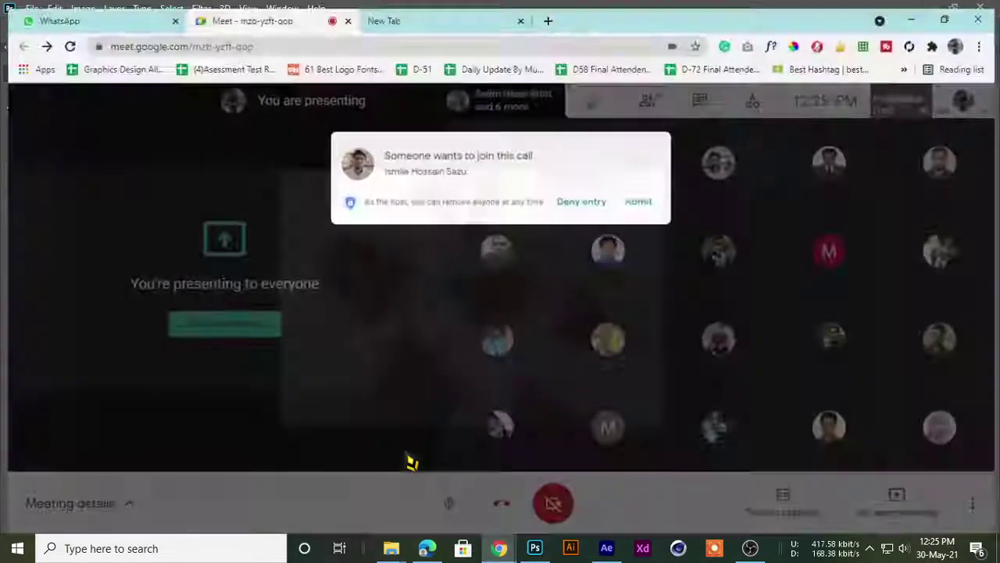
{"action": "left_click", "coordinate": [651, 164]}
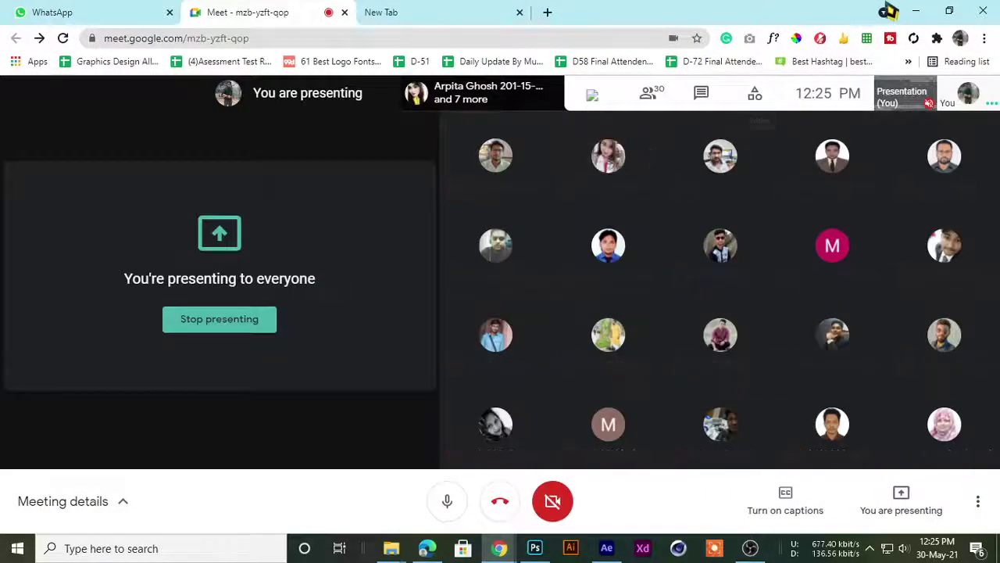
{"action": "left_click", "coordinate": [916, 11]}
{"action": "scroll", "coordinate": [353, 279], "scroll_direction": "up", "scroll_amount": 3}
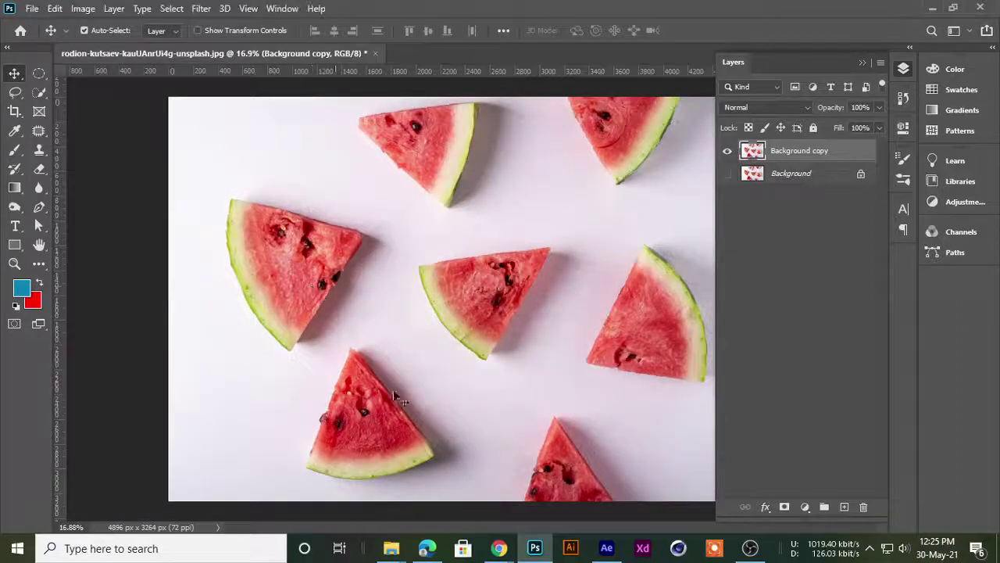
{"action": "mouse_move", "coordinate": [498, 548]}
{"action": "left_click", "coordinate": [469, 469]}
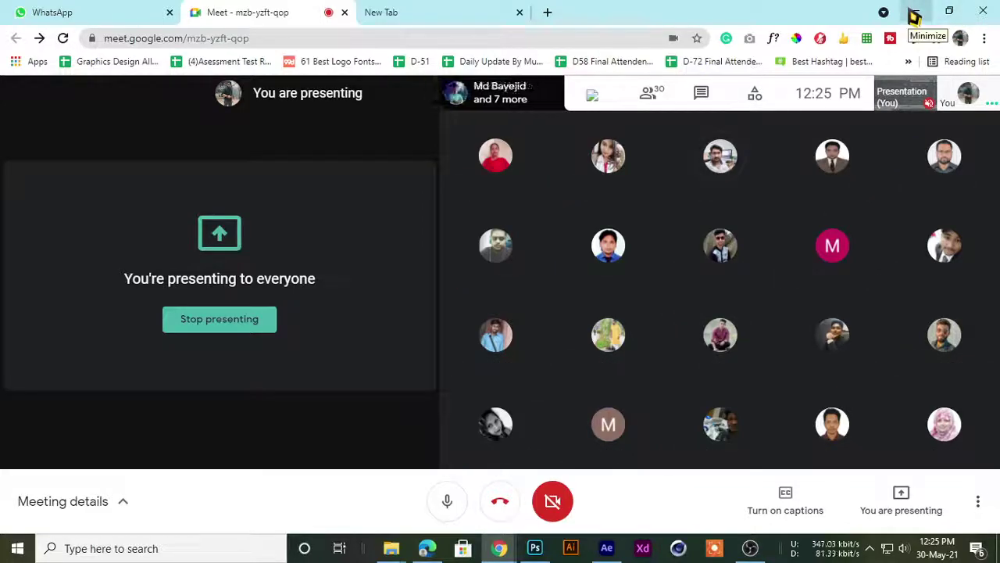
{"action": "mouse_move", "coordinate": [719, 247]}
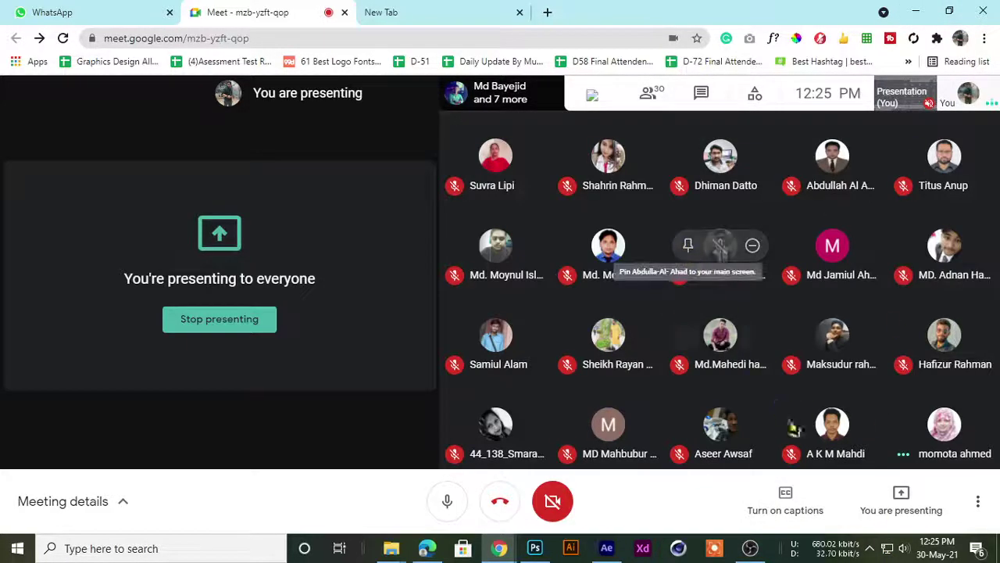
{"action": "left_click", "coordinate": [903, 548]}
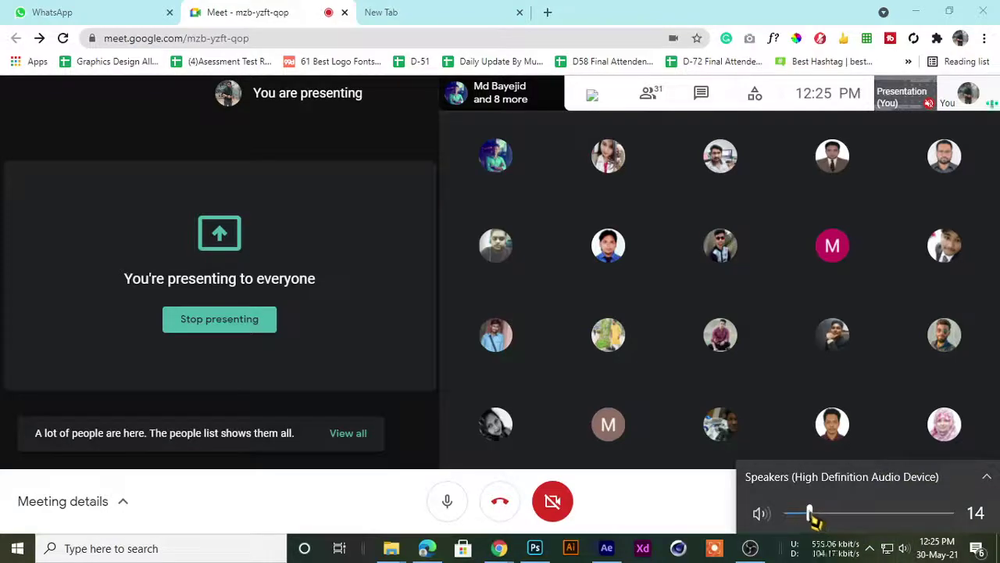
{"action": "left_click_drag", "start_coordinate": [811, 515], "coordinate": [806, 516]}
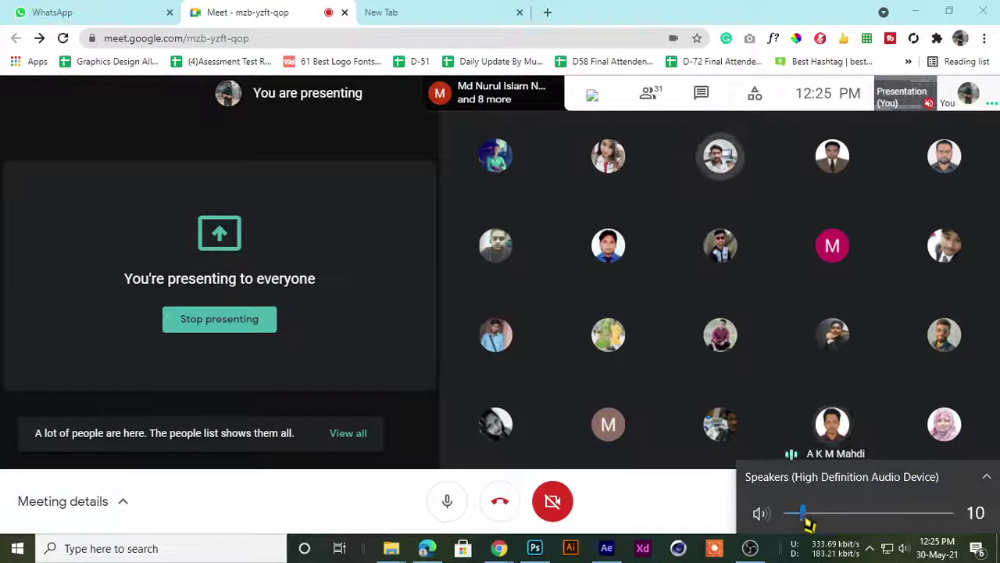
{"action": "left_click", "coordinate": [919, 11]}
{"action": "scroll", "coordinate": [375, 316], "scroll_direction": "up", "scroll_amount": 2}
{"action": "scroll", "coordinate": [376, 317], "scroll_direction": "down", "scroll_amount": 2}
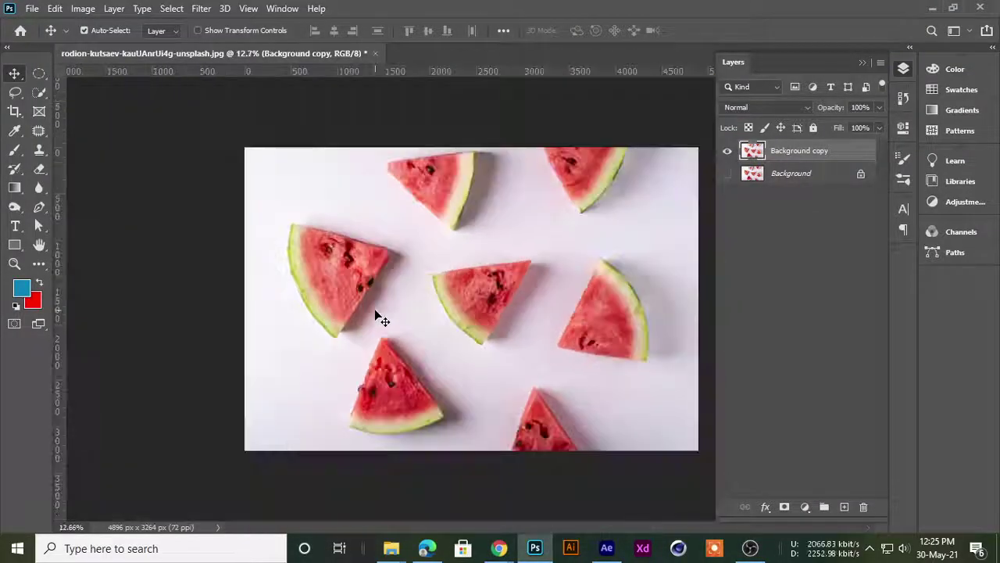
{"action": "scroll", "coordinate": [375, 317], "scroll_direction": "down", "scroll_amount": 1}
{"action": "scroll", "coordinate": [375, 316], "scroll_direction": "up", "scroll_amount": 1}
{"action": "scroll", "coordinate": [375, 313], "scroll_direction": "up", "scroll_amount": 1}
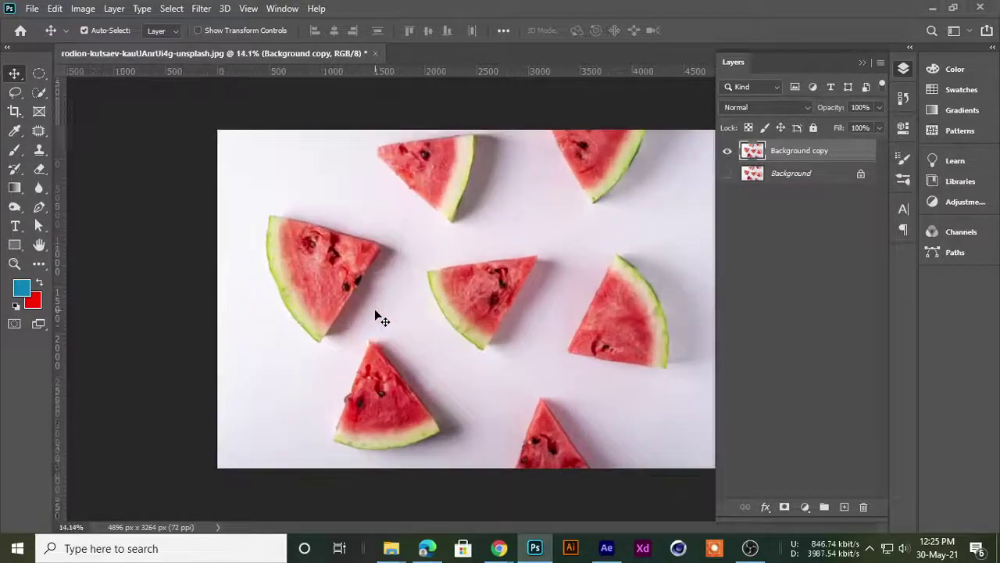
{"action": "scroll", "coordinate": [378, 316], "scroll_direction": "down", "scroll_amount": 1}
{"action": "scroll", "coordinate": [380, 316], "scroll_direction": "up", "scroll_amount": 1}
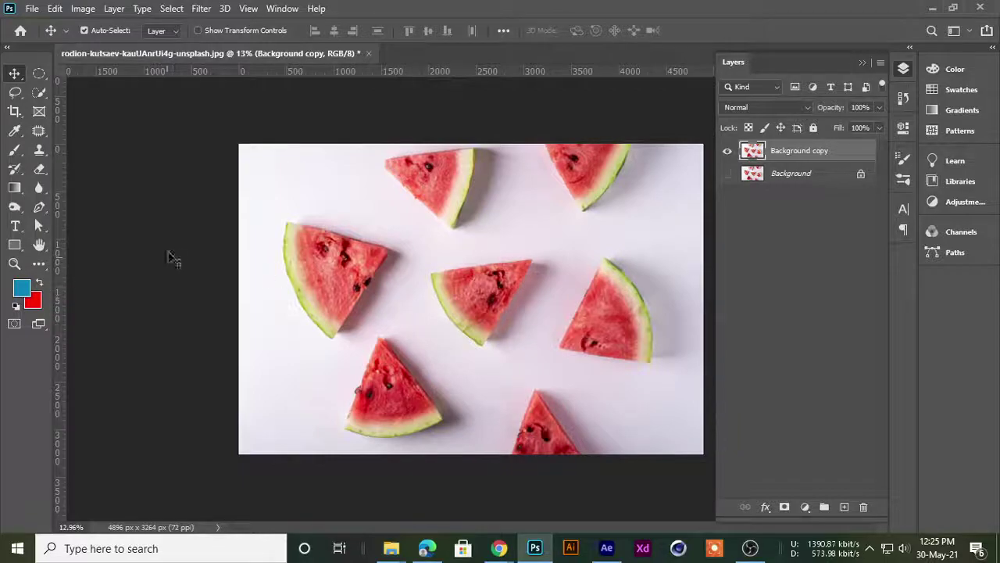
{"action": "scroll", "coordinate": [234, 211], "scroll_direction": "up", "scroll_amount": 2}
{"action": "scroll", "coordinate": [127, 168], "scroll_direction": "up", "scroll_amount": 2}
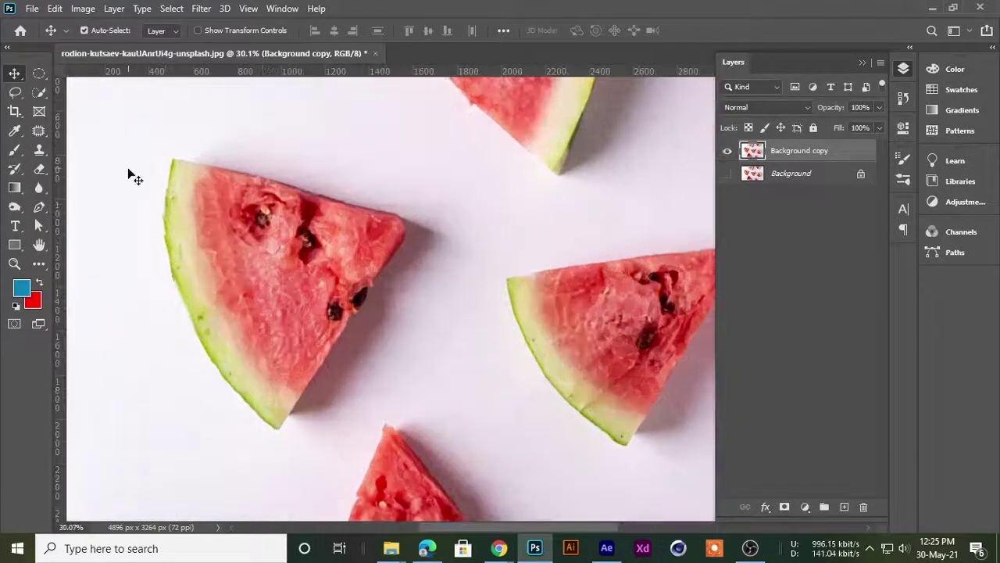
{"action": "scroll", "coordinate": [172, 156], "scroll_direction": "up", "scroll_amount": 2}
{"action": "scroll", "coordinate": [166, 159], "scroll_direction": "up", "scroll_amount": 2}
{"action": "scroll", "coordinate": [358, 239], "scroll_direction": "down", "scroll_amount": 1}
{"action": "scroll", "coordinate": [313, 242], "scroll_direction": "down", "scroll_amount": 2}
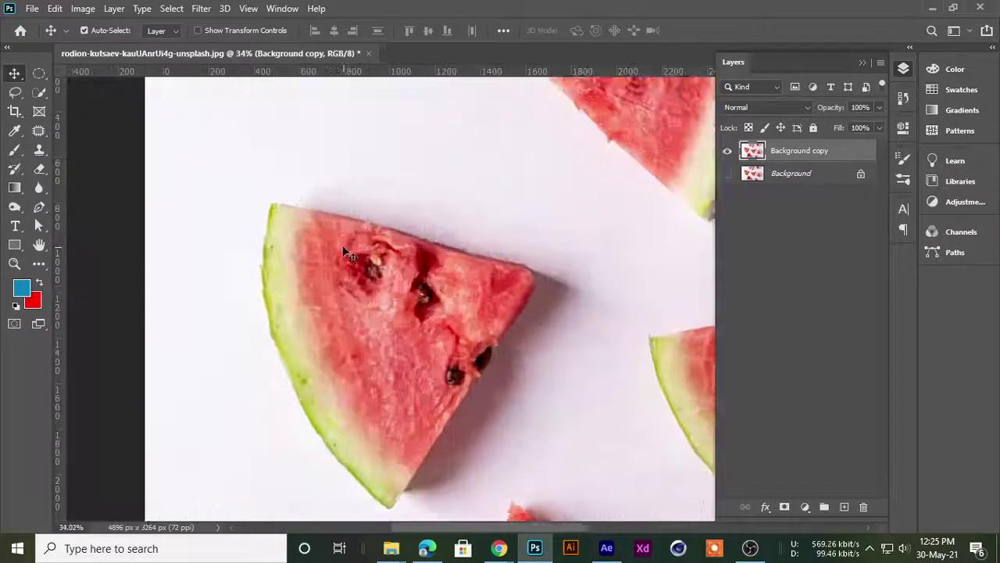
{"action": "scroll", "coordinate": [301, 246], "scroll_direction": "down", "scroll_amount": 3}
{"action": "scroll", "coordinate": [290, 211], "scroll_direction": "up", "scroll_amount": 1}
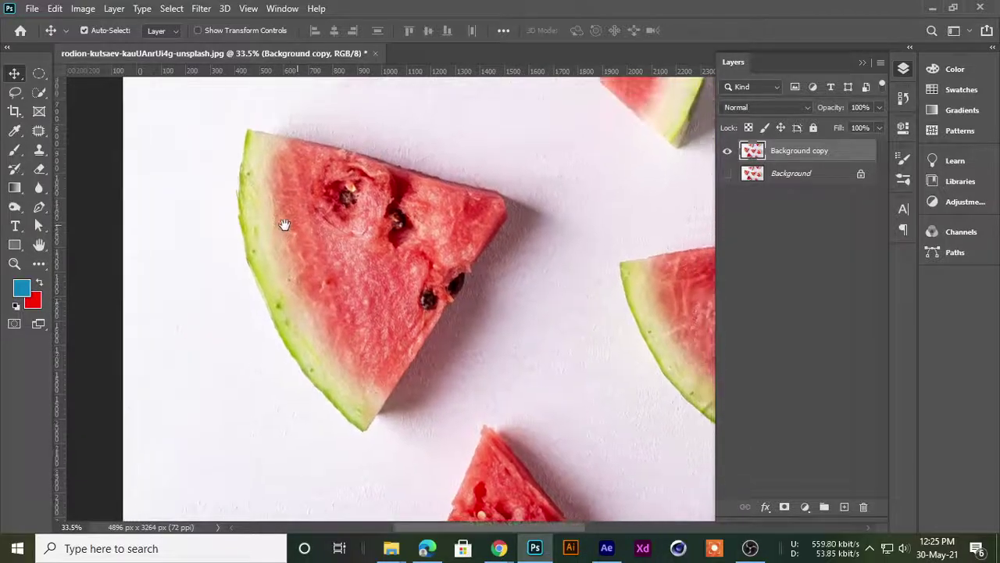
{"action": "scroll", "coordinate": [533, 189], "scroll_direction": "down", "scroll_amount": 2}
{"action": "scroll", "coordinate": [468, 215], "scroll_direction": "down", "scroll_amount": 2}
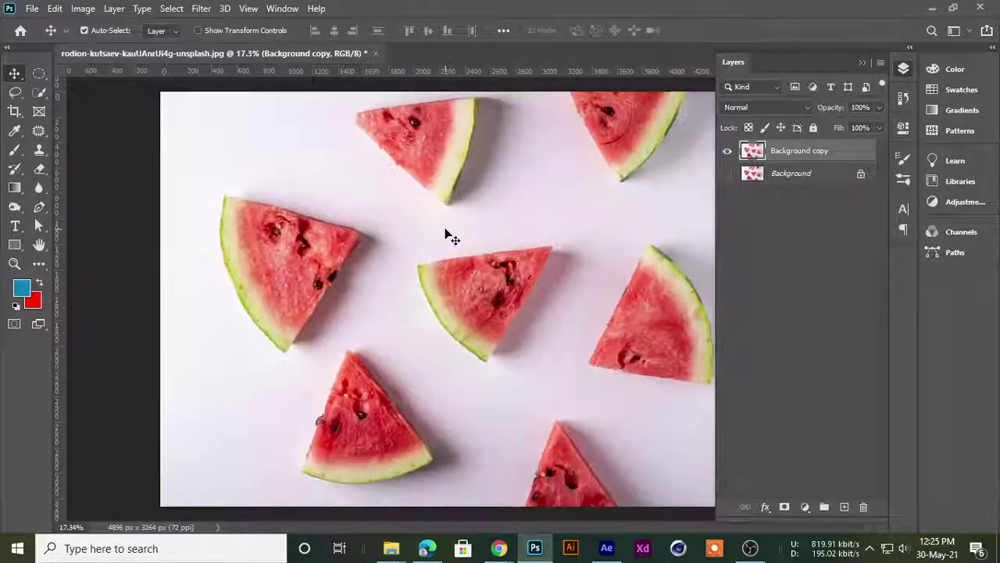
{"action": "scroll", "coordinate": [446, 234], "scroll_direction": "down", "scroll_amount": 1}
{"action": "scroll", "coordinate": [301, 288], "scroll_direction": "up", "scroll_amount": 1}
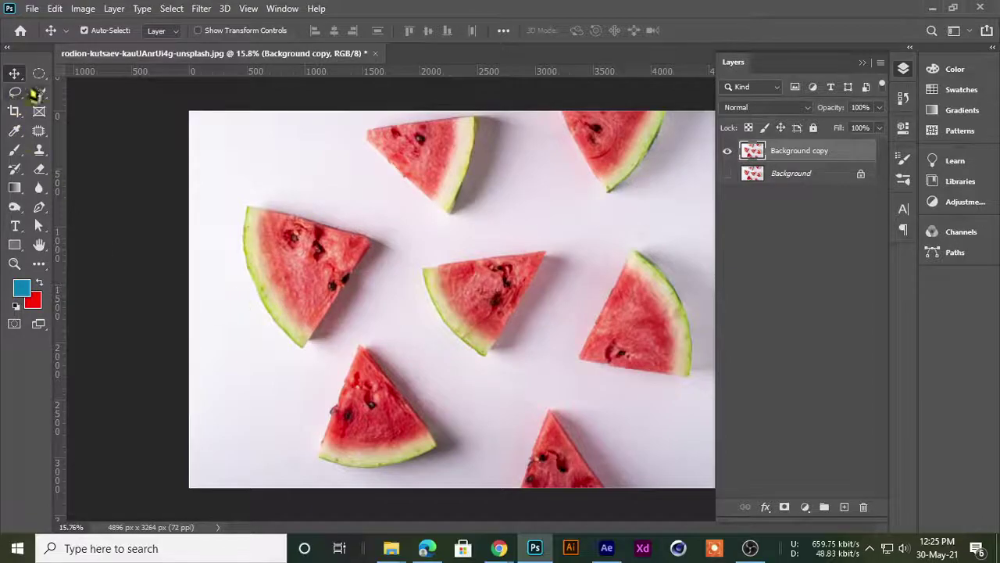
- Draw a rectangular marquee selection around the left watermelon slice, then deselect it
{"action": "left_click", "coordinate": [40, 73]}
{"action": "left_click", "coordinate": [117, 73]}
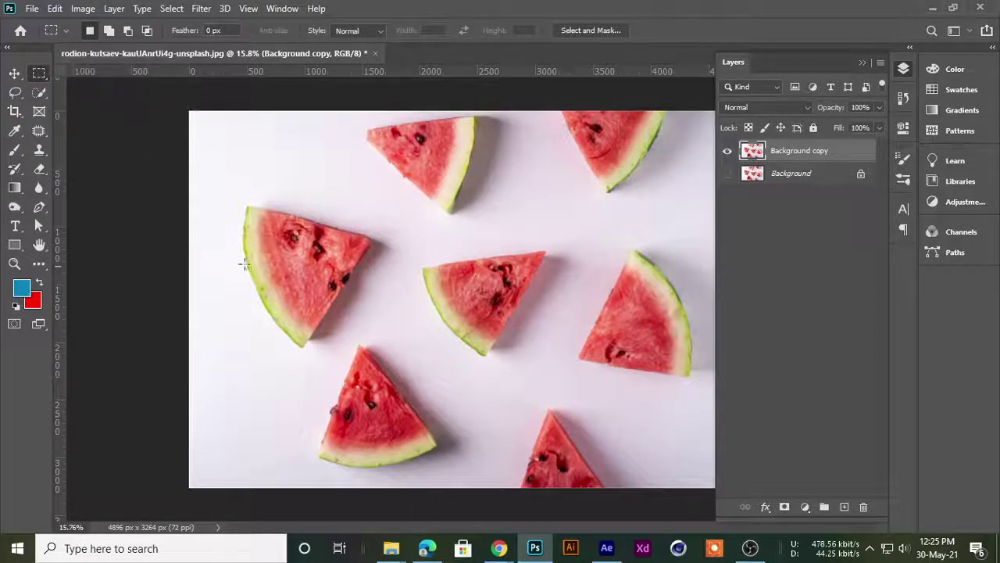
{"action": "left_click_drag", "start_coordinate": [224, 168], "coordinate": [386, 404]}
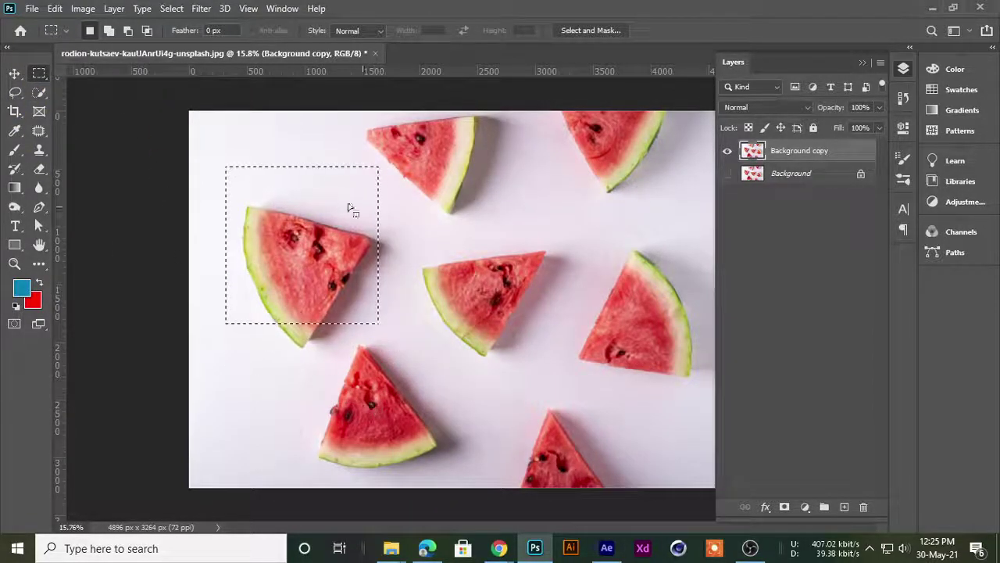
{"action": "left_click_drag", "start_coordinate": [202, 170], "coordinate": [381, 357]}
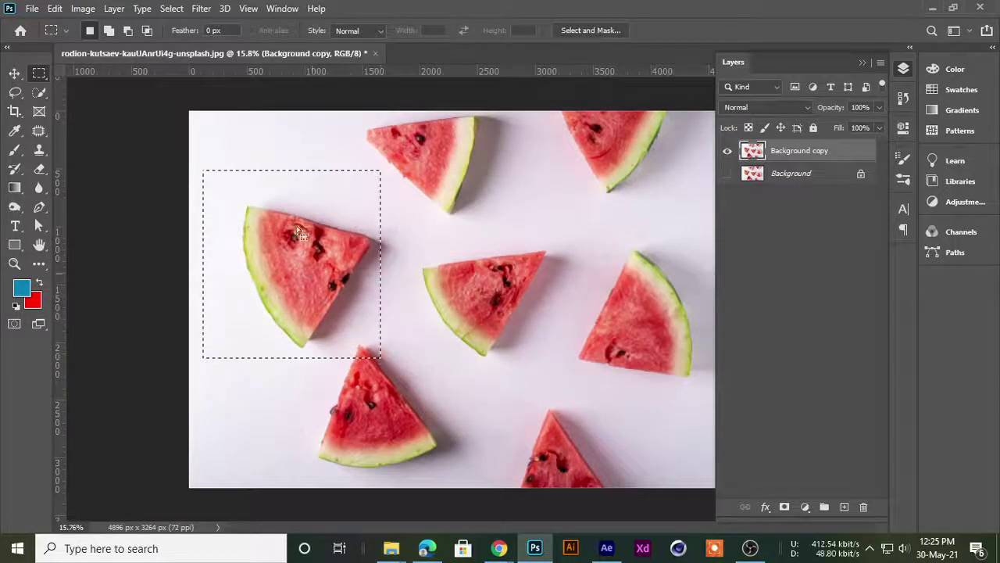
{"action": "left_click", "coordinate": [238, 131]}
- Draw an elliptical marquee selection over the left slice, then clear it
{"action": "right_click", "coordinate": [39, 74]}
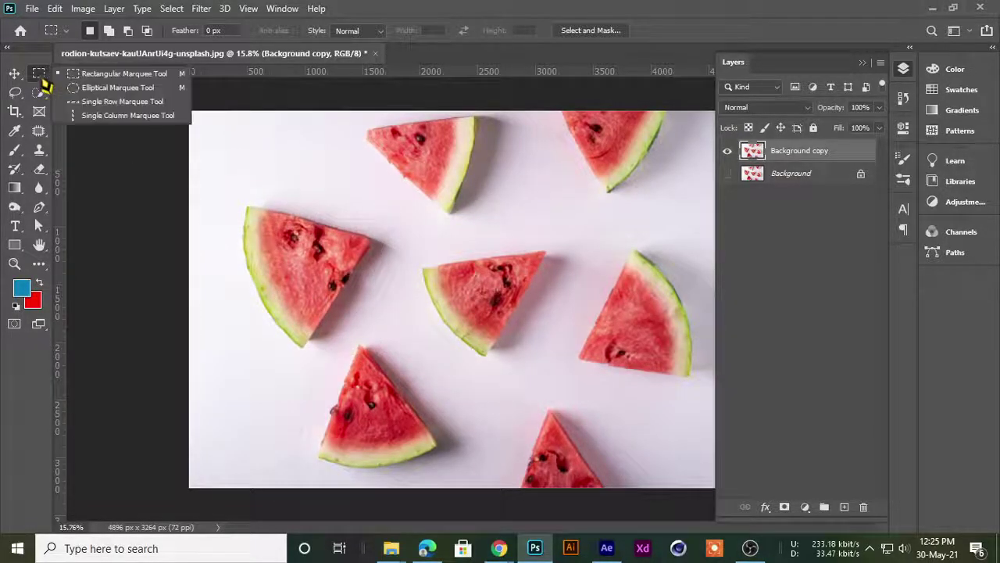
{"action": "left_click", "coordinate": [103, 89]}
{"action": "mouse_move", "coordinate": [225, 186]}
{"action": "left_mouse_down"}
{"action": "mouse_move", "coordinate": [326, 357]}
{"action": "mouse_move", "coordinate": [405, 361]}
{"action": "left_mouse_up"}
{"action": "left_click", "coordinate": [247, 402]}
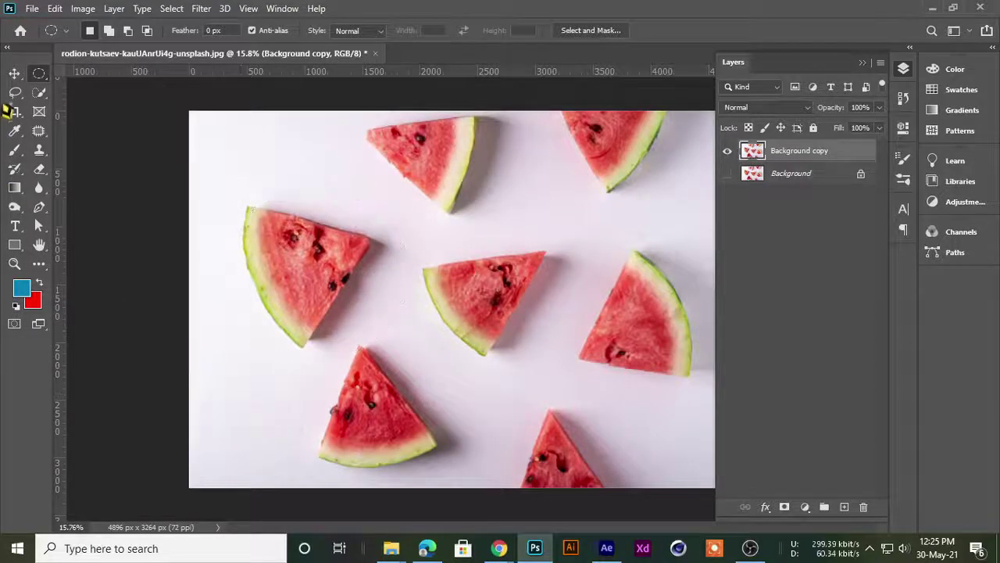
- Trace a freehand Lasso selection around the left slice, deselect it, and show the lasso variants
{"action": "right_click", "coordinate": [19, 96]}
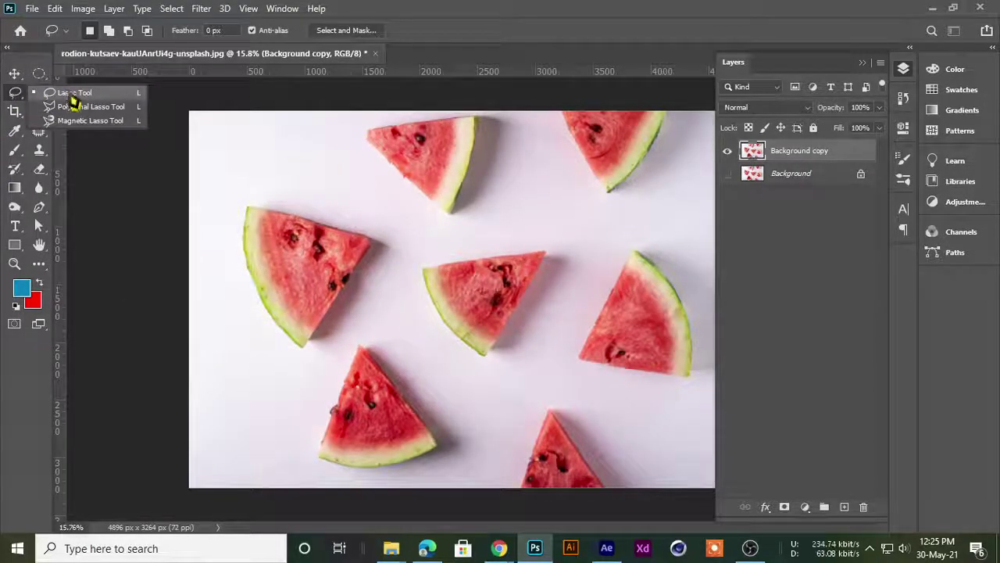
{"action": "left_click", "coordinate": [75, 91]}
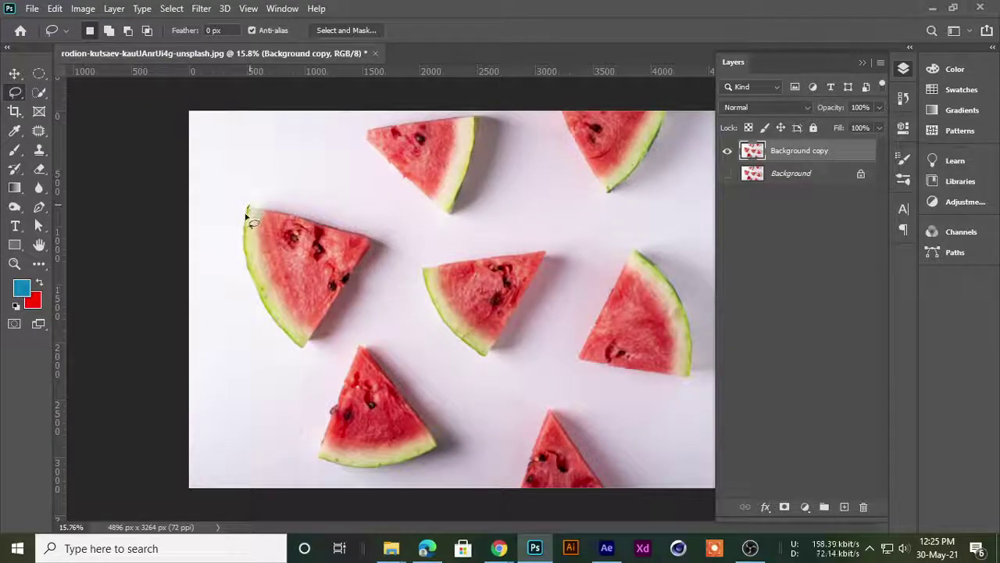
{"action": "left_click_drag", "start_coordinate": [246, 216], "coordinate": [255, 299]}
{"action": "left_click_drag", "start_coordinate": [277, 335], "coordinate": [307, 351]}
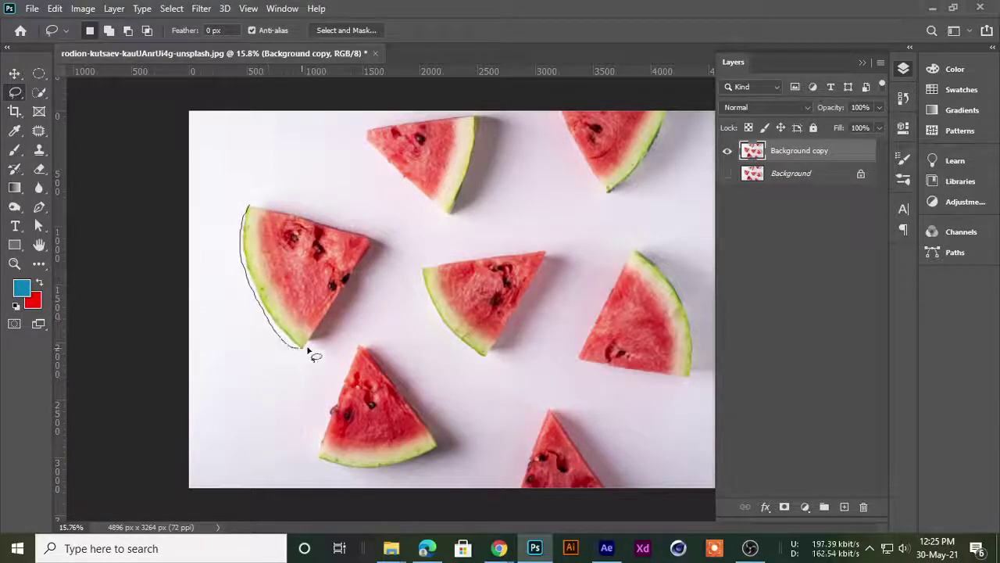
{"action": "left_click_drag", "start_coordinate": [371, 237], "coordinate": [246, 207]}
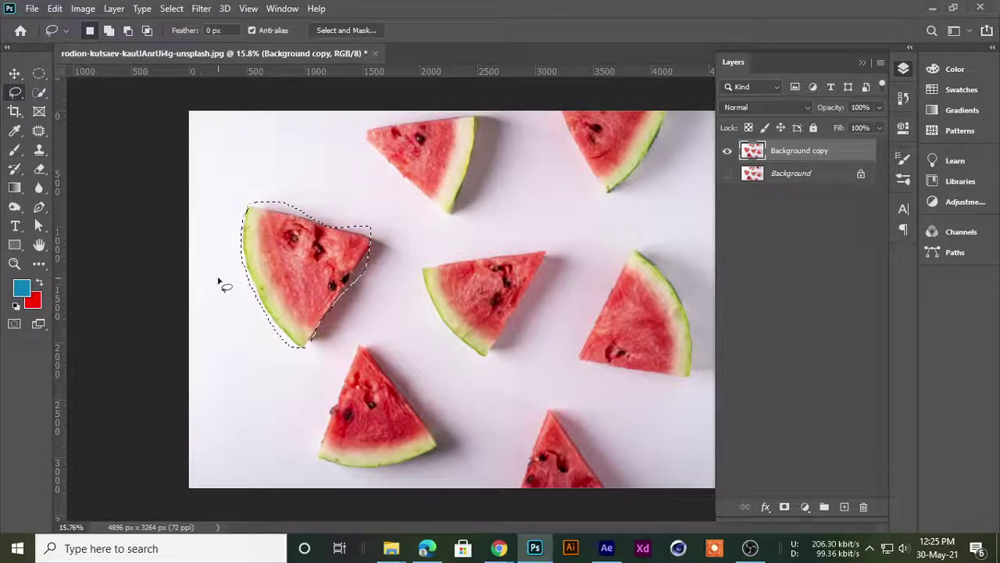
{"action": "left_click", "coordinate": [298, 251]}
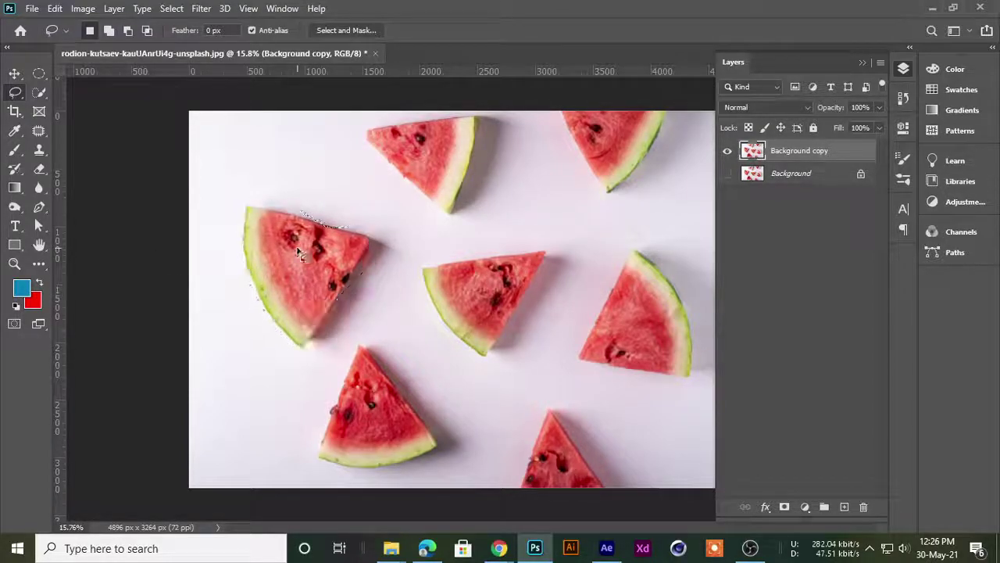
{"action": "right_click", "coordinate": [17, 94]}
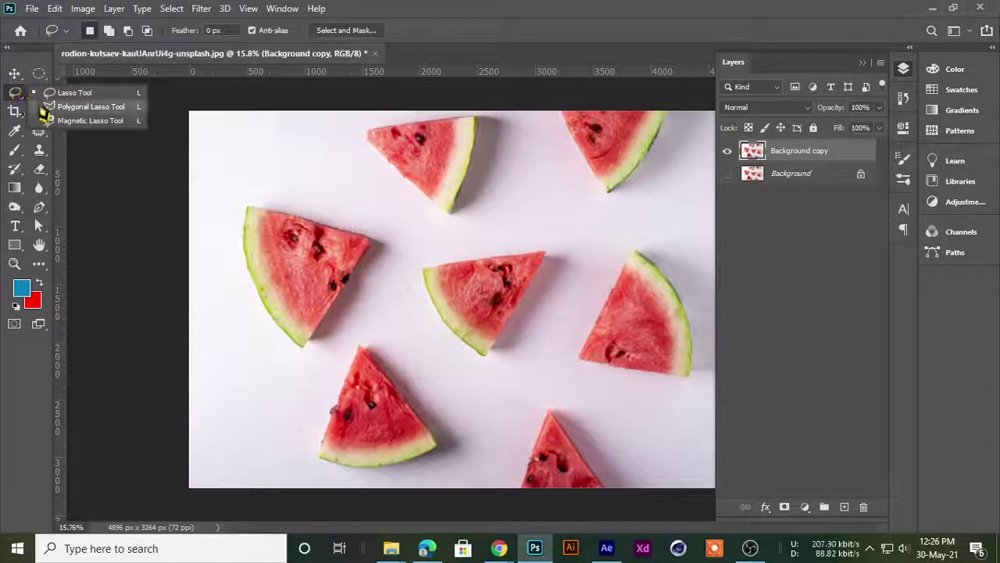
- Close a Polygonal Lasso selection on the slice's three corners, then deselect with Ctrl+D
{"action": "left_click", "coordinate": [59, 119]}
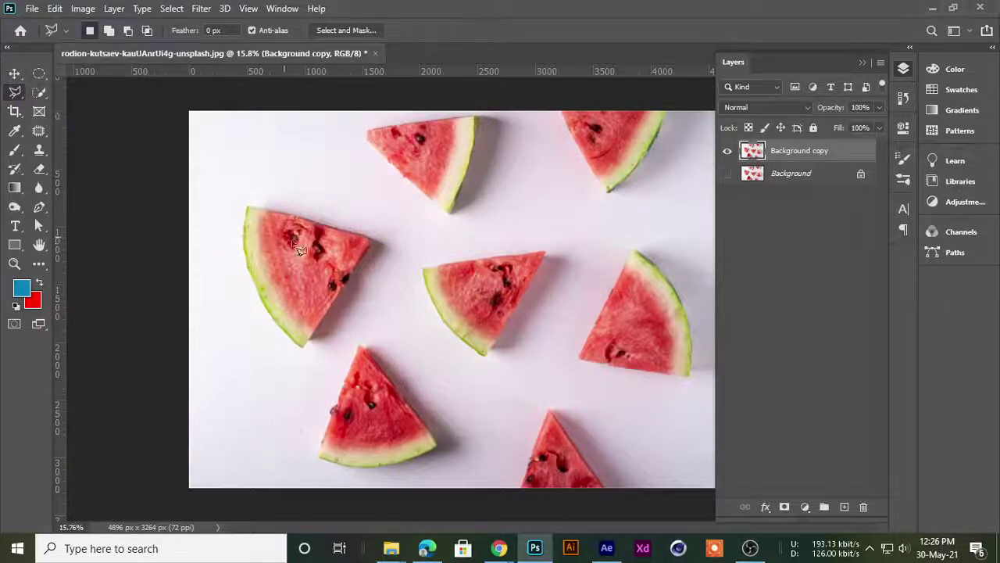
{"action": "left_click", "coordinate": [247, 208]}
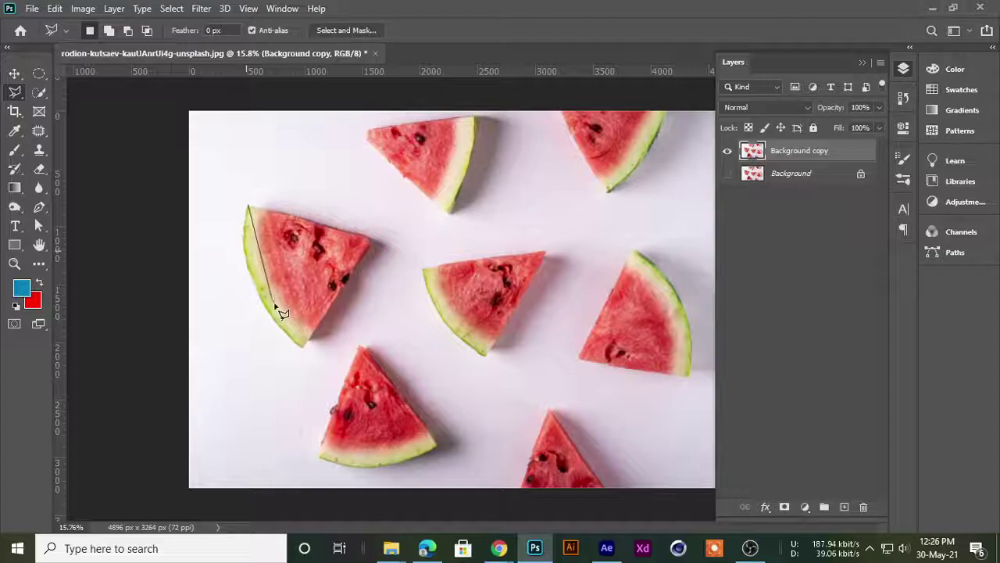
{"action": "left_click", "coordinate": [273, 303]}
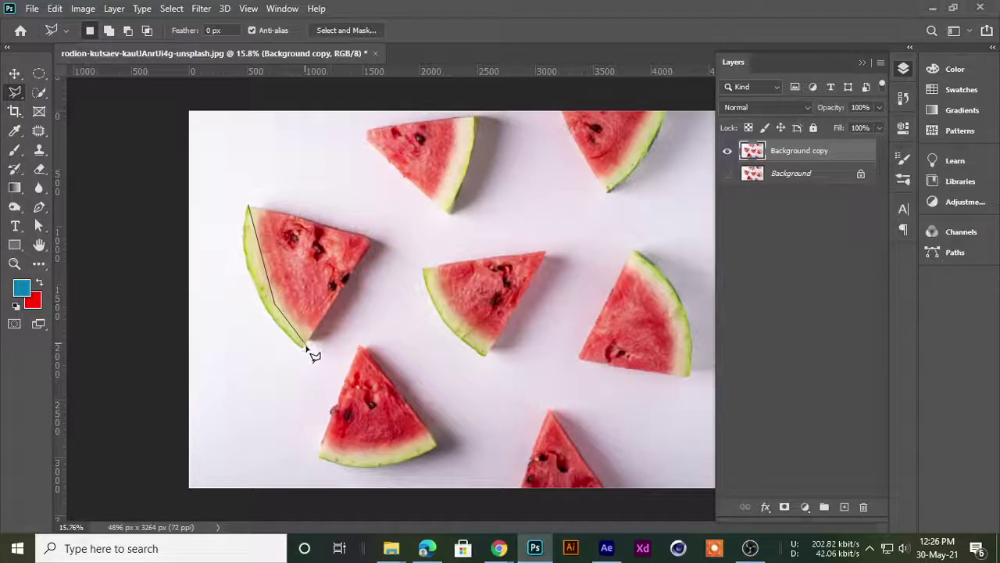
{"action": "left_click", "coordinate": [367, 230]}
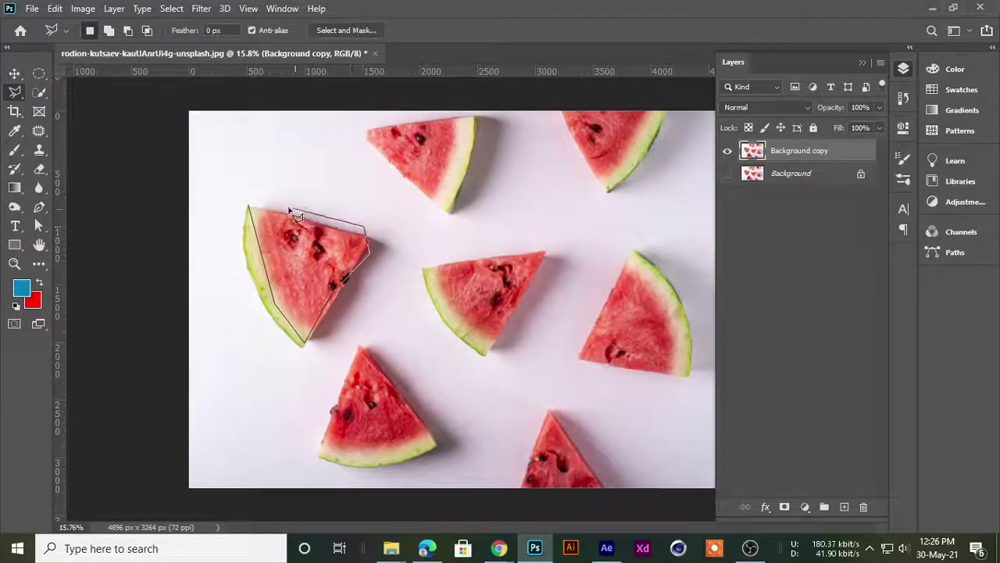
{"action": "left_click", "coordinate": [246, 210]}
{"action": "key", "text": "ctrl+d"}
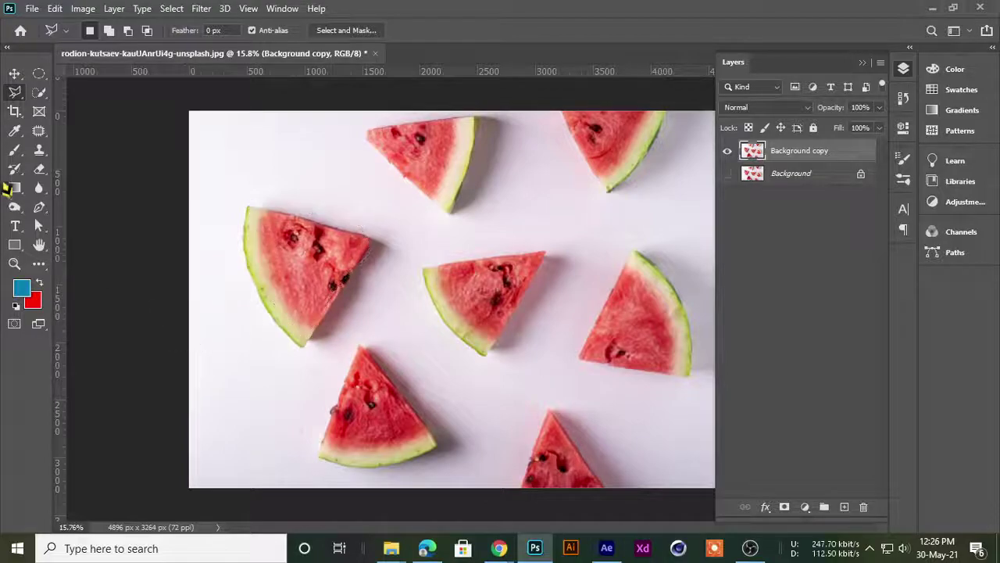
{"action": "right_click", "coordinate": [14, 92]}
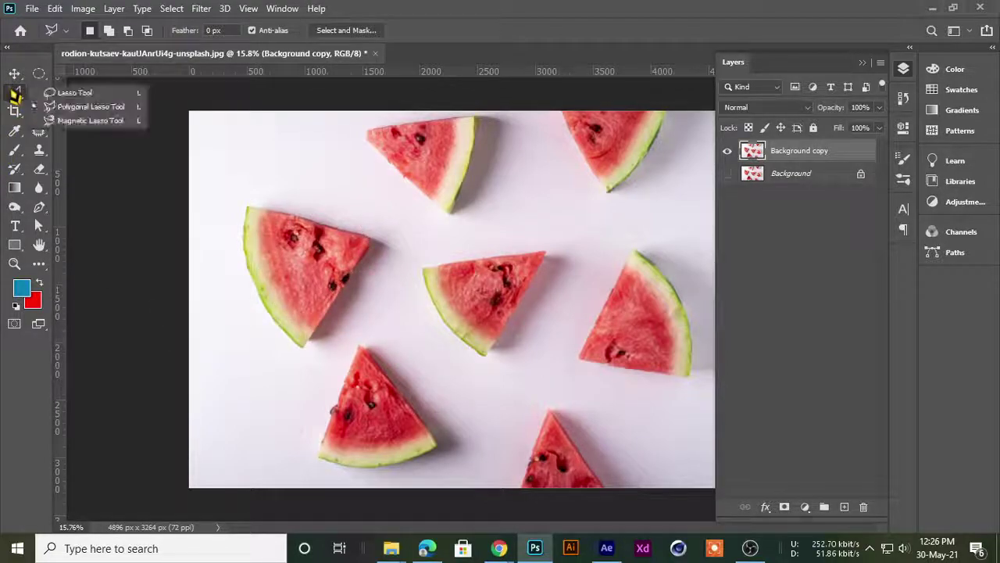
- Select the Magnetic Lasso Tool, zoom to about 44%, and pan so the whole left slice shows
{"action": "left_click", "coordinate": [76, 121]}
{"action": "scroll", "coordinate": [286, 352], "scroll_direction": "up", "scroll_amount": 2}
{"action": "scroll", "coordinate": [282, 328], "scroll_direction": "up", "scroll_amount": 2}
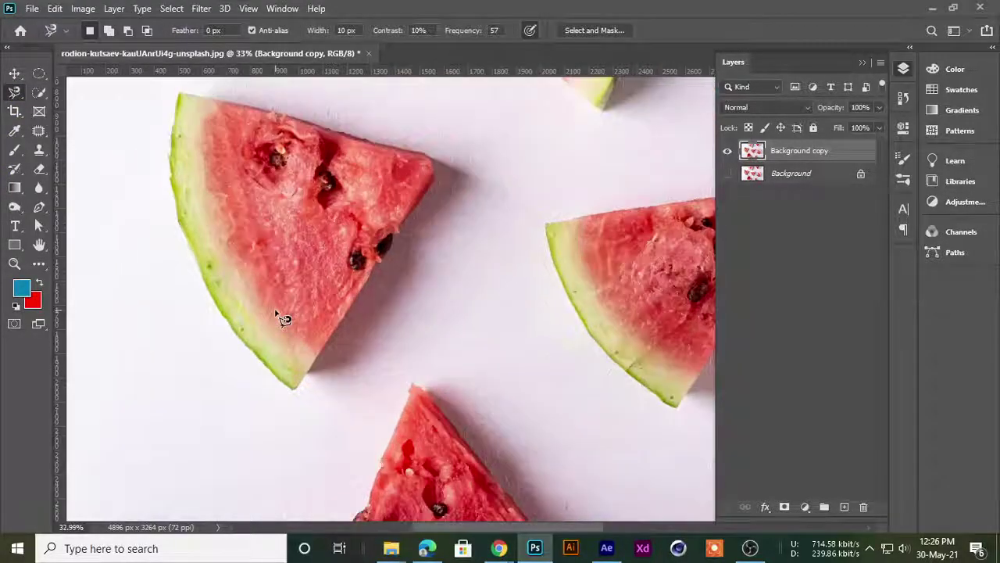
{"action": "scroll", "coordinate": [283, 321], "scroll_direction": "down", "scroll_amount": 2}
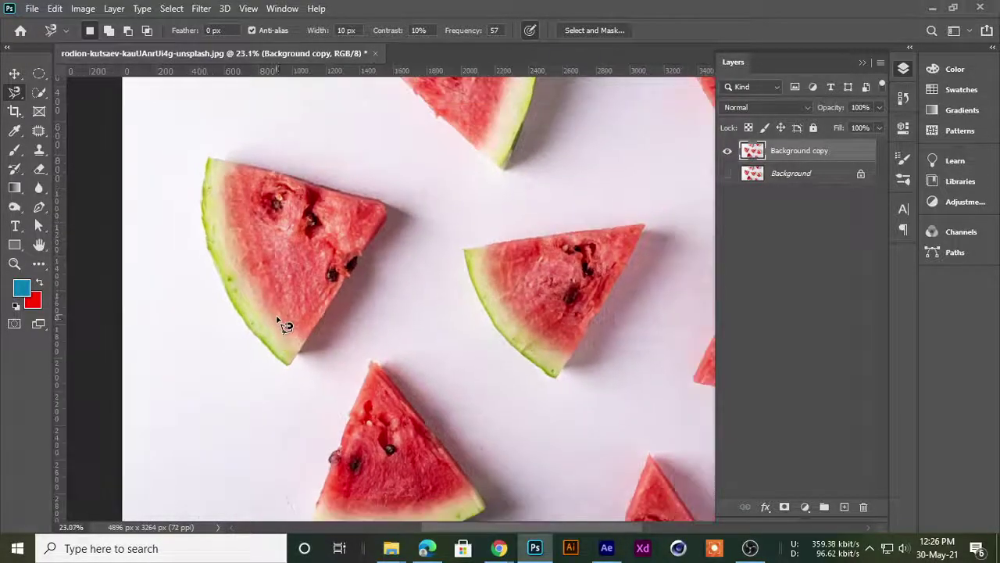
{"action": "scroll", "coordinate": [297, 374], "scroll_direction": "up", "scroll_amount": 1}
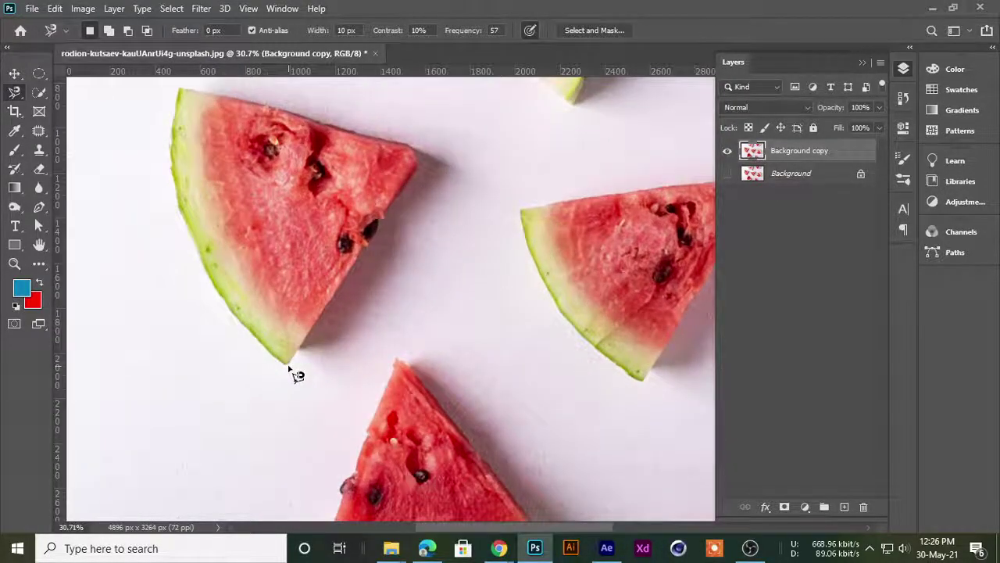
{"action": "scroll", "coordinate": [305, 349], "scroll_direction": "up", "scroll_amount": 1}
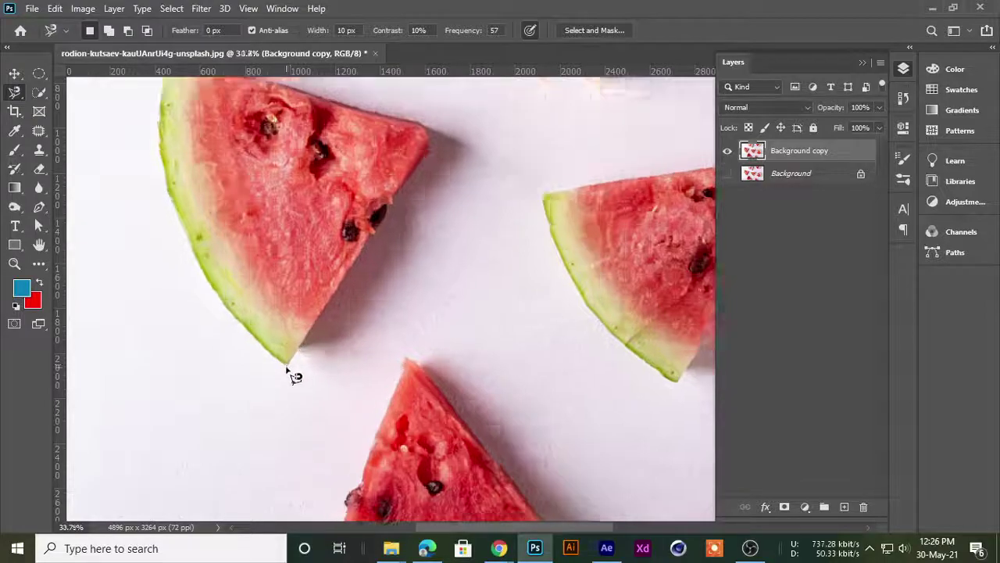
{"action": "scroll", "coordinate": [301, 361], "scroll_direction": "up", "scroll_amount": 1}
{"action": "scroll", "coordinate": [312, 313], "scroll_direction": "up", "scroll_amount": 1}
{"action": "left_click_drag", "start_coordinate": [323, 398], "coordinate": [320, 357]}
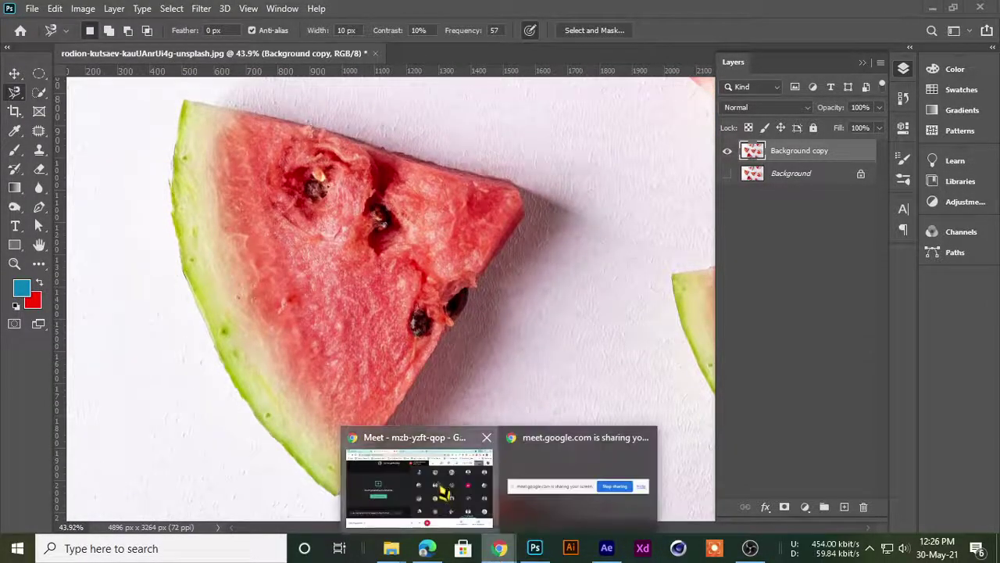
- Deny the pending join request in Google Meet, then return to the left slice in Photoshop
{"action": "left_click", "coordinate": [438, 488]}
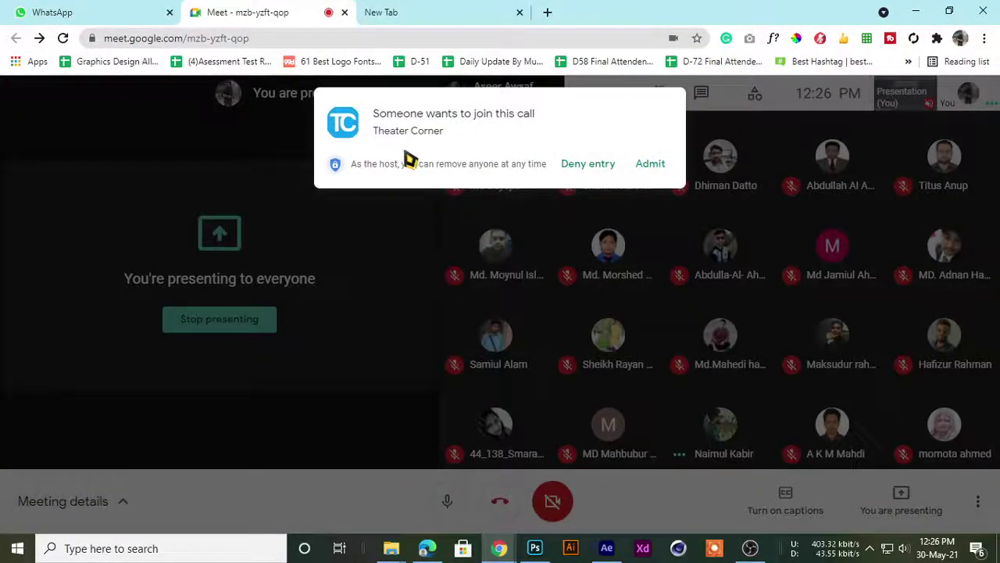
{"action": "left_click", "coordinate": [575, 173]}
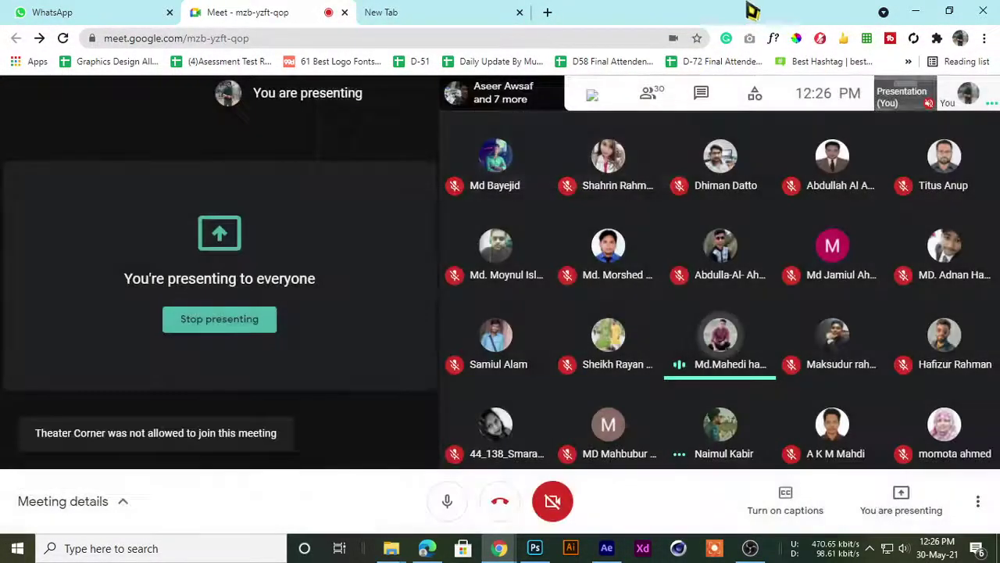
{"action": "left_click", "coordinate": [915, 12]}
{"action": "left_click_drag", "start_coordinate": [273, 302], "coordinate": [316, 374]}
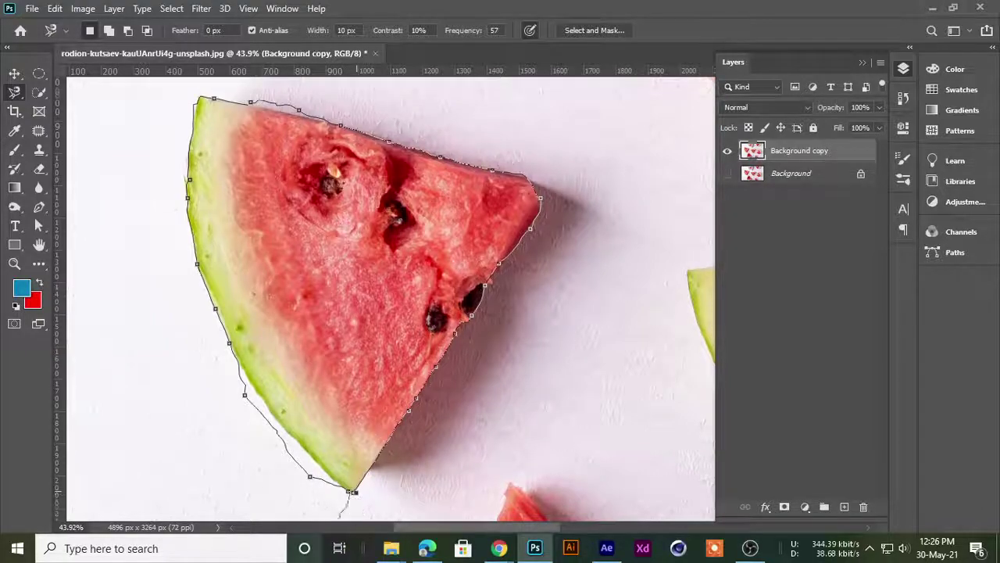
- Close the first magnetic lasso outline into a selection, then clear it with Ctrl+D
{"action": "left_click", "coordinate": [372, 439]}
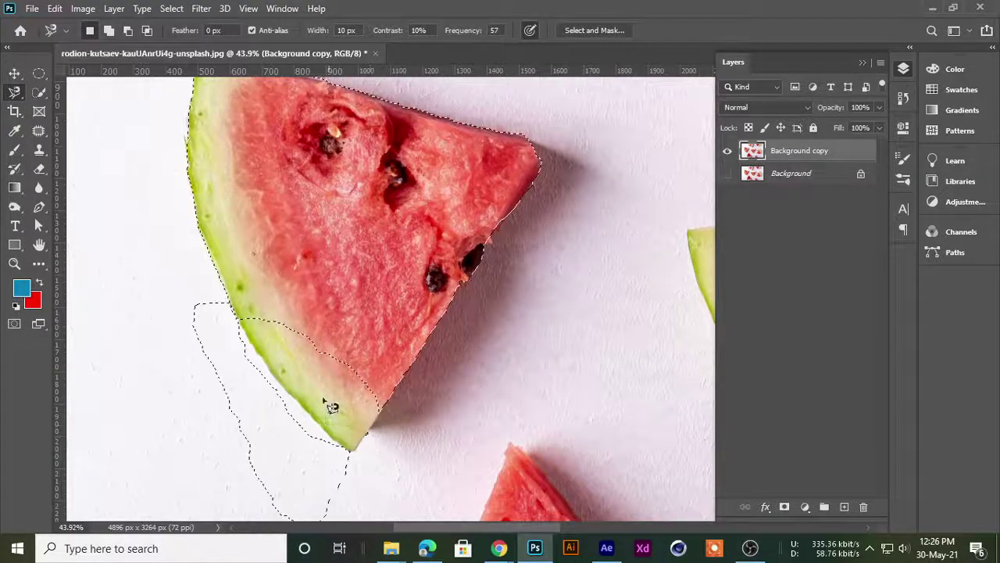
{"action": "scroll", "coordinate": [305, 320], "scroll_direction": "down", "scroll_amount": 1}
{"action": "key", "text": "ctrl+d"}
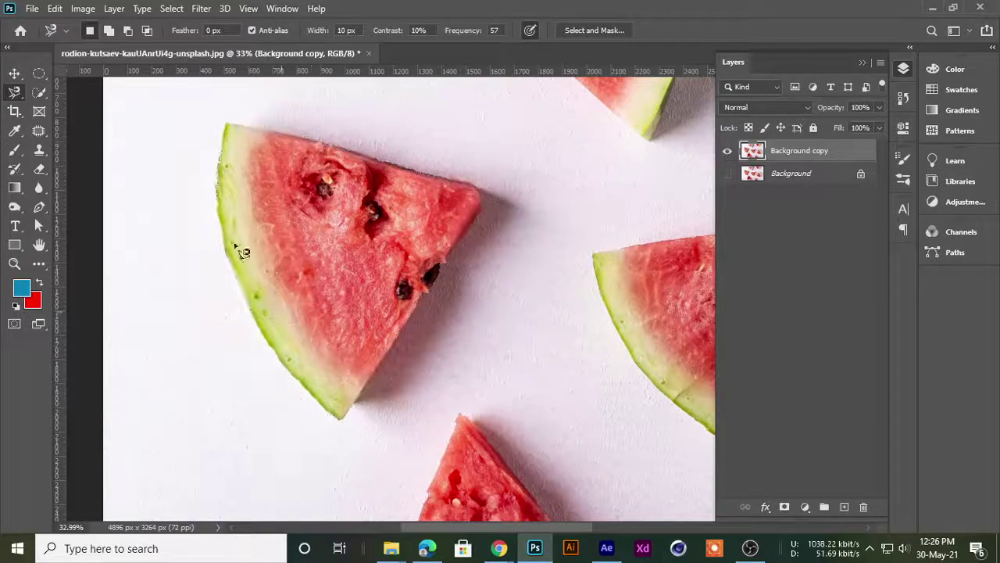
- Trace a new magnetic lasso selection around the left slice, zoom to inspect it, then deselect
{"action": "left_click", "coordinate": [227, 124]}
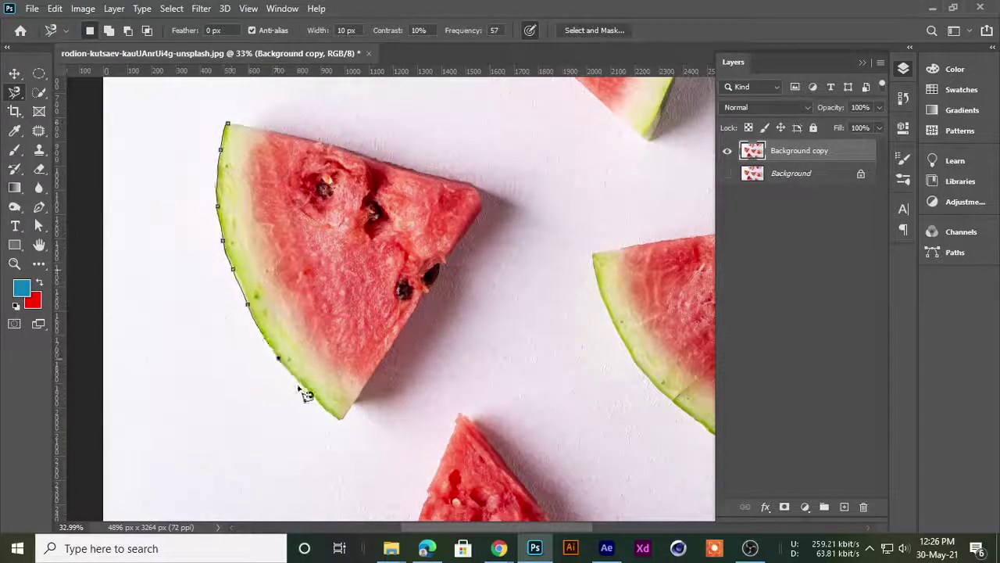
{"action": "left_click", "coordinate": [342, 415]}
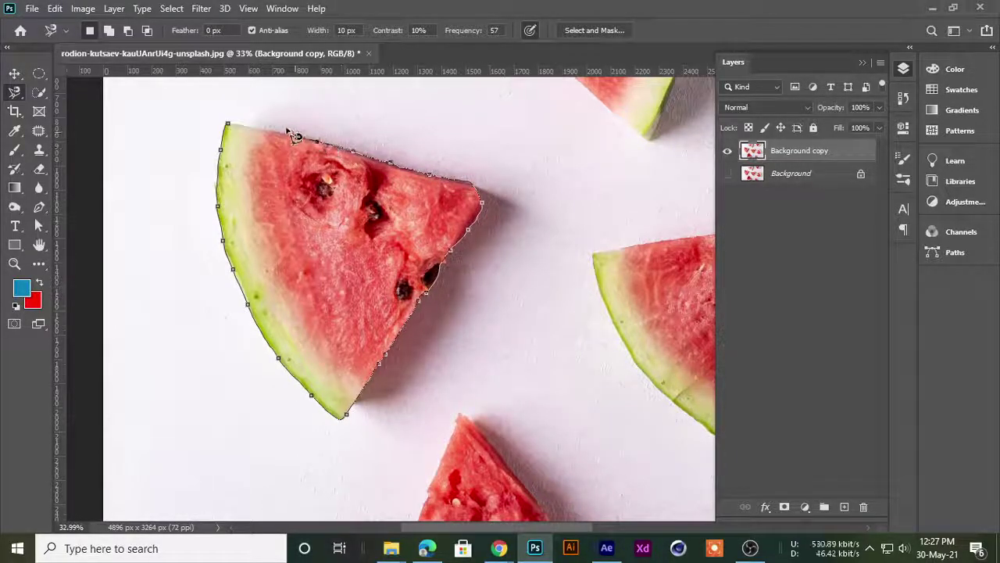
{"action": "left_click", "coordinate": [234, 131]}
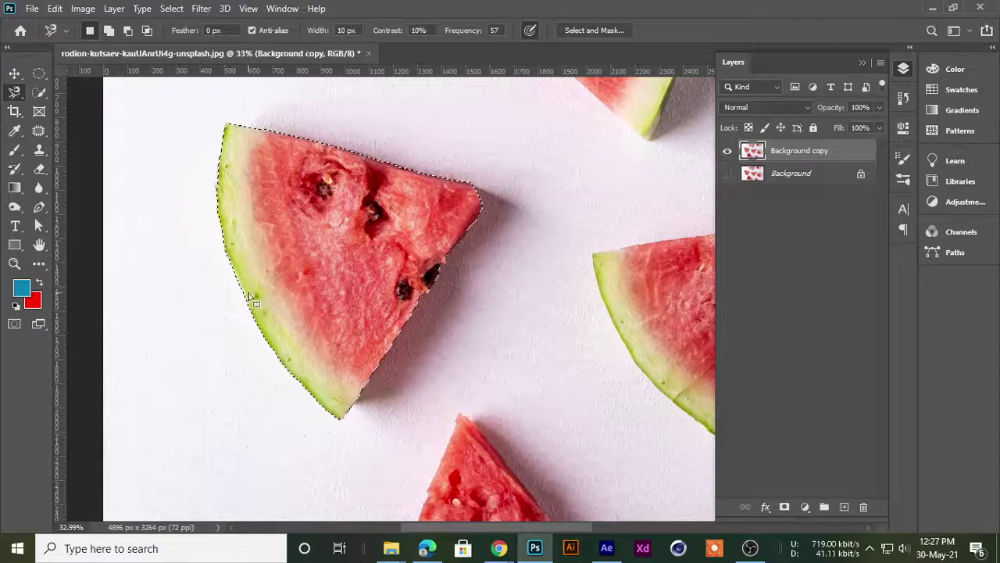
{"action": "scroll", "coordinate": [185, 203], "scroll_direction": "down", "scroll_amount": 3}
{"action": "scroll", "coordinate": [185, 203], "scroll_direction": "up", "scroll_amount": 3}
{"action": "scroll", "coordinate": [443, 304], "scroll_direction": "up", "scroll_amount": 2}
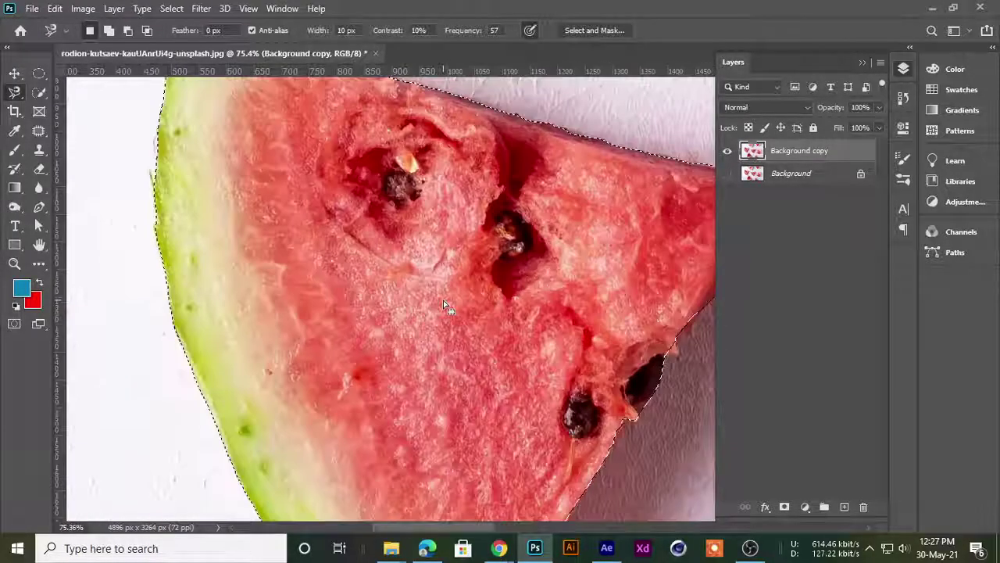
{"action": "scroll", "coordinate": [443, 303], "scroll_direction": "down", "scroll_amount": 2}
{"action": "scroll", "coordinate": [442, 298], "scroll_direction": "down", "scroll_amount": 3}
{"action": "scroll", "coordinate": [443, 296], "scroll_direction": "up", "scroll_amount": 2}
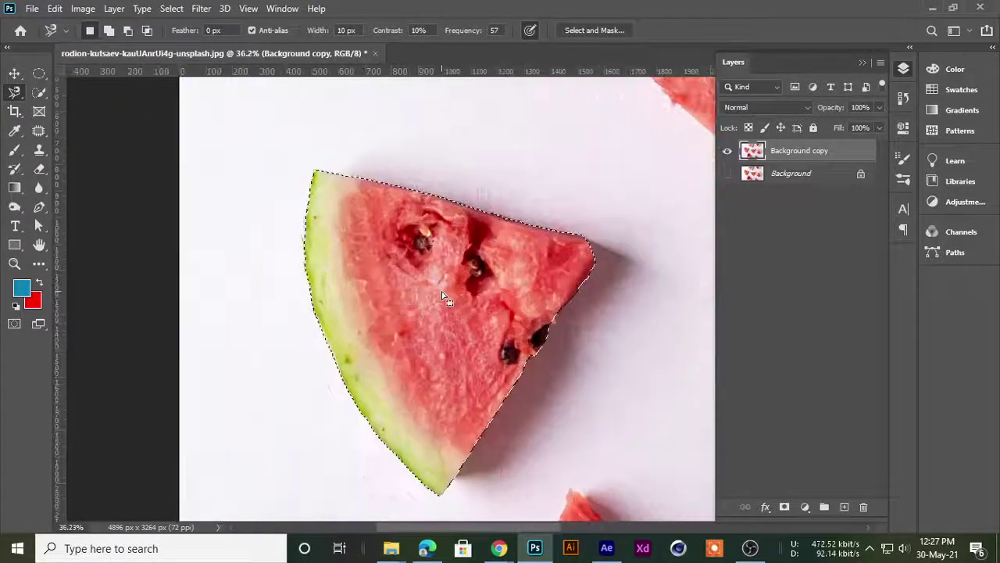
{"action": "scroll", "coordinate": [442, 296], "scroll_direction": "up", "scroll_amount": 1}
{"action": "scroll", "coordinate": [442, 296], "scroll_direction": "down", "scroll_amount": 2}
{"action": "scroll", "coordinate": [443, 297], "scroll_direction": "down", "scroll_amount": 1}
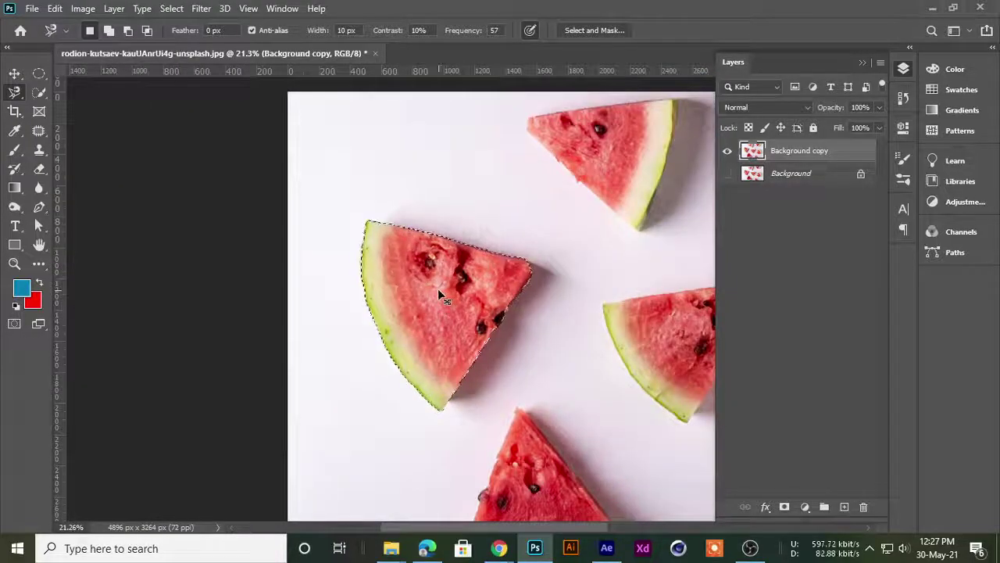
{"action": "key", "text": "ctrl+d"}
{"action": "scroll", "coordinate": [406, 285], "scroll_direction": "down", "scroll_amount": 1}
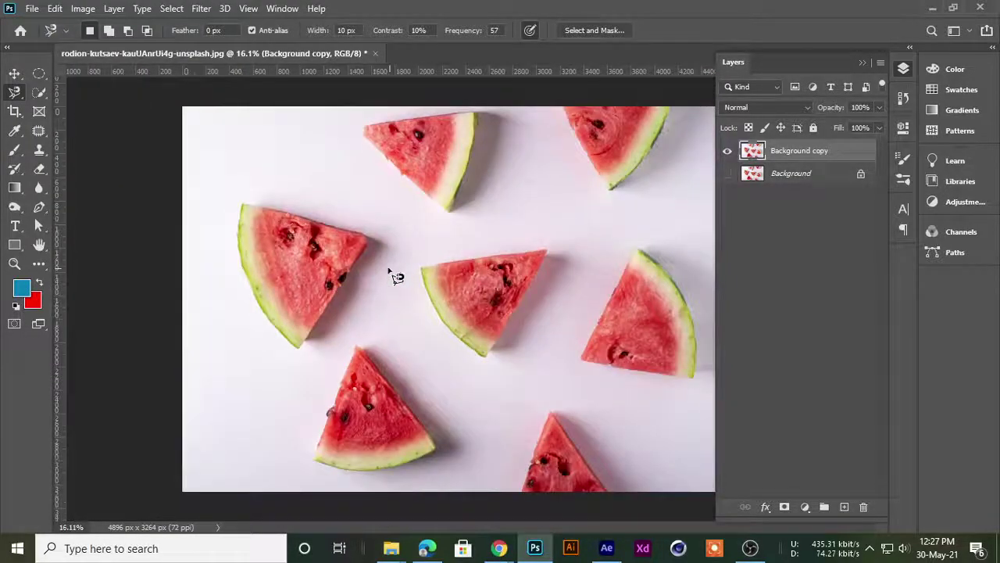
- Show the lasso variants, then float the toolbar over the image and dock it back
{"action": "right_click", "coordinate": [14, 92]}
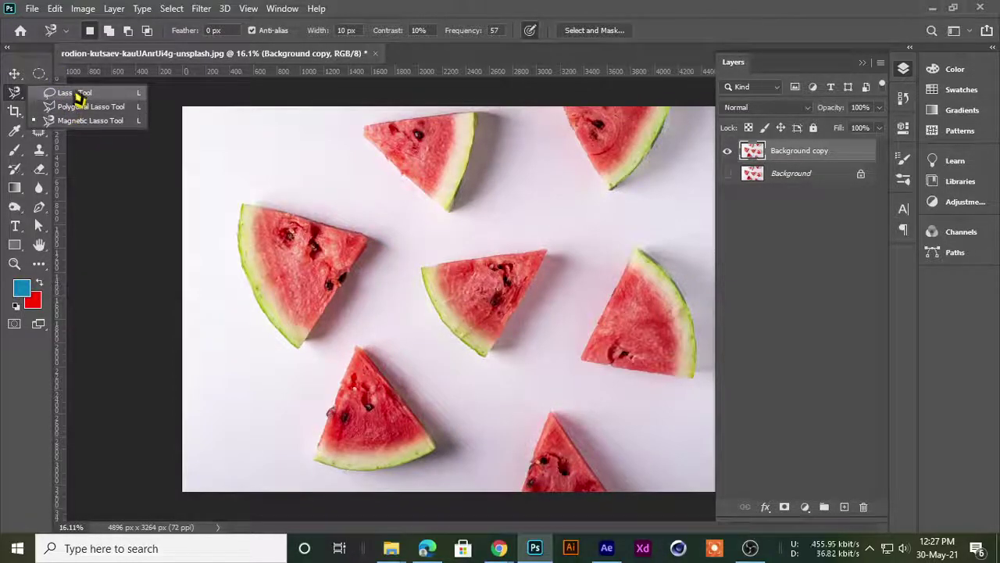
{"action": "left_click", "coordinate": [17, 102]}
{"action": "left_click", "coordinate": [17, 100]}
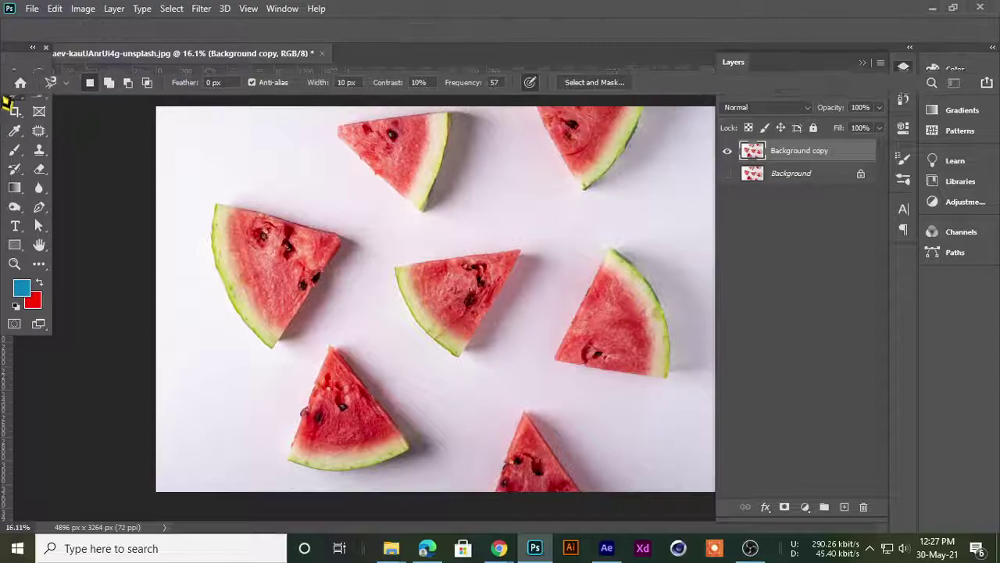
{"action": "left_click_drag", "start_coordinate": [13, 49], "coordinate": [21, 58]}
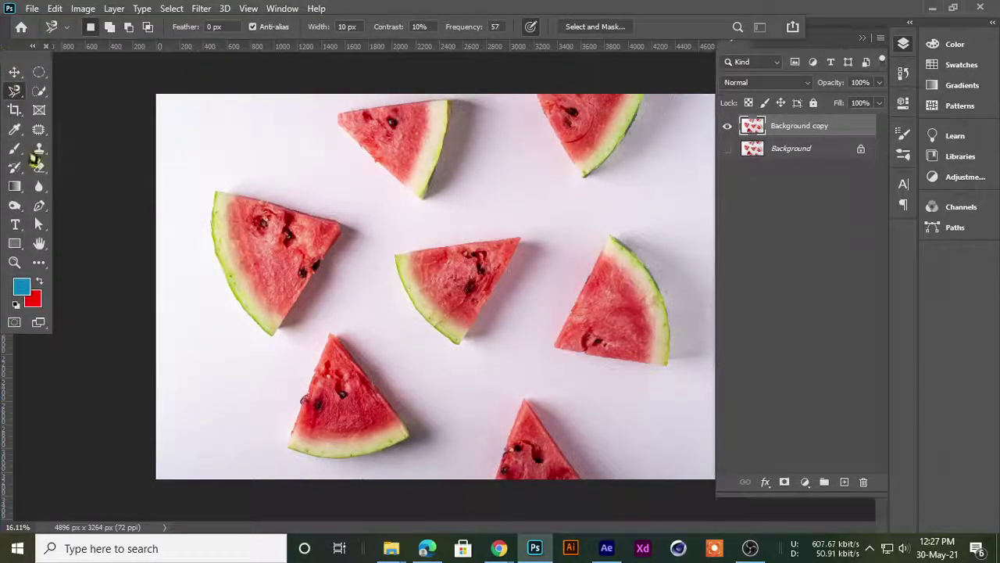
- Reset to the Essentials workspace and float a taller Layers panel at the top right
{"action": "left_click", "coordinate": [289, 9]}
{"action": "mouse_move", "coordinate": [339, 37]}
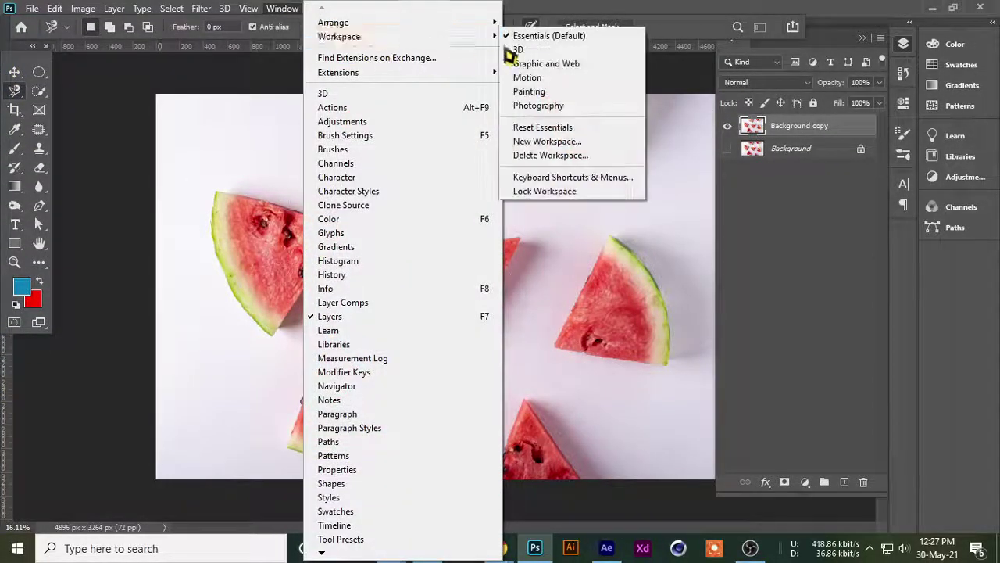
{"action": "left_click", "coordinate": [542, 127]}
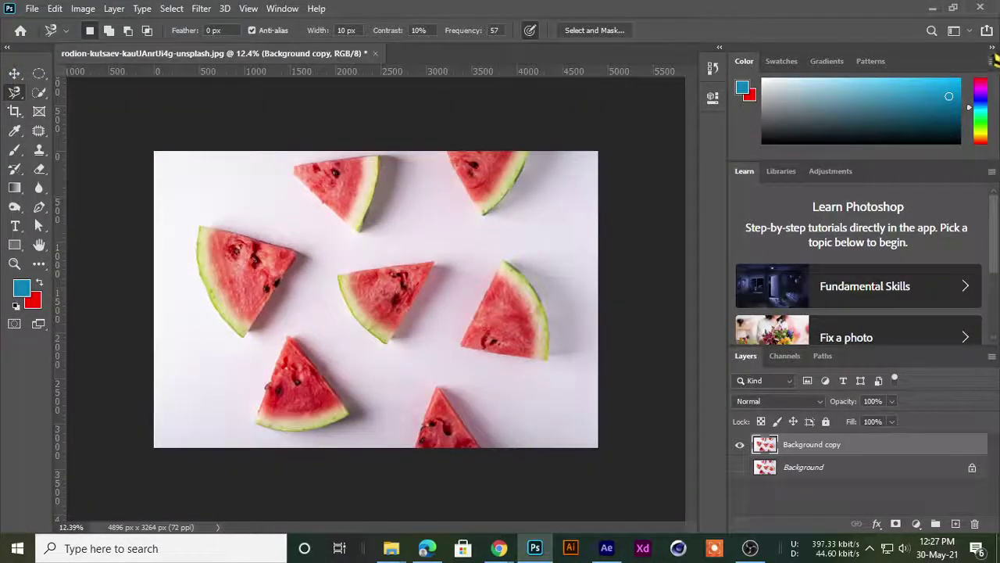
{"action": "left_click", "coordinate": [993, 48]}
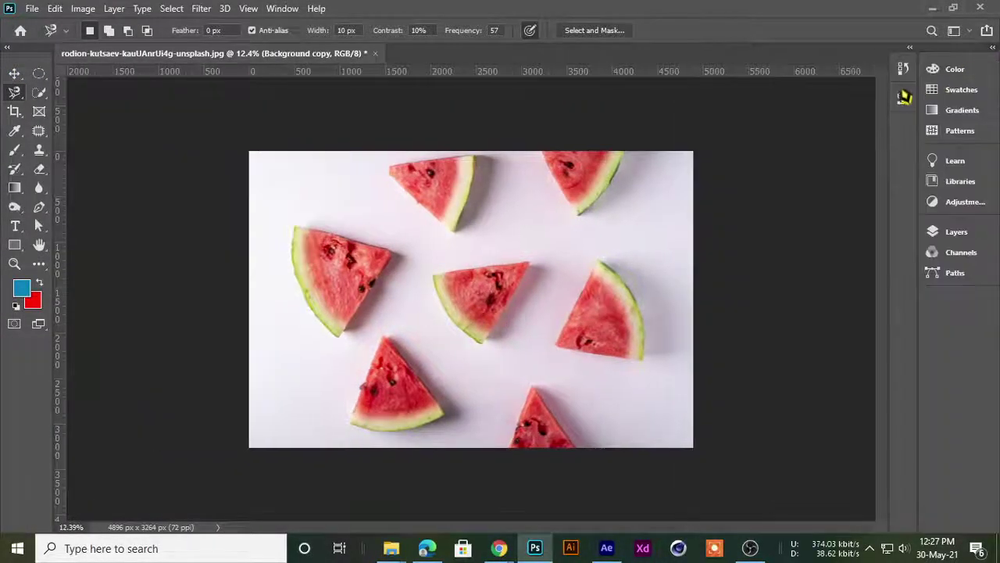
{"action": "left_click", "coordinate": [953, 236]}
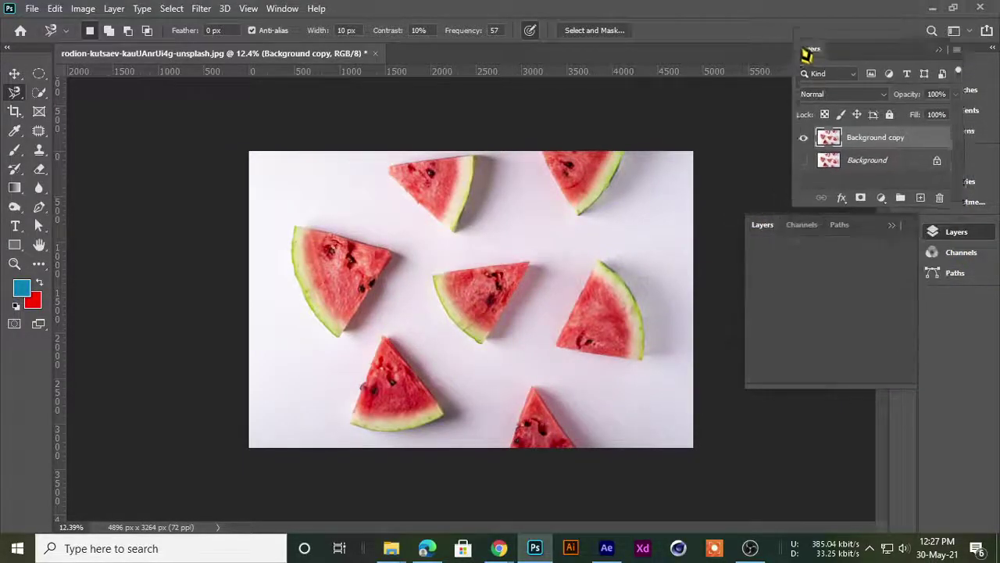
{"action": "left_click_drag", "start_coordinate": [765, 230], "coordinate": [808, 45]}
{"action": "left_click_drag", "start_coordinate": [852, 212], "coordinate": [850, 481]}
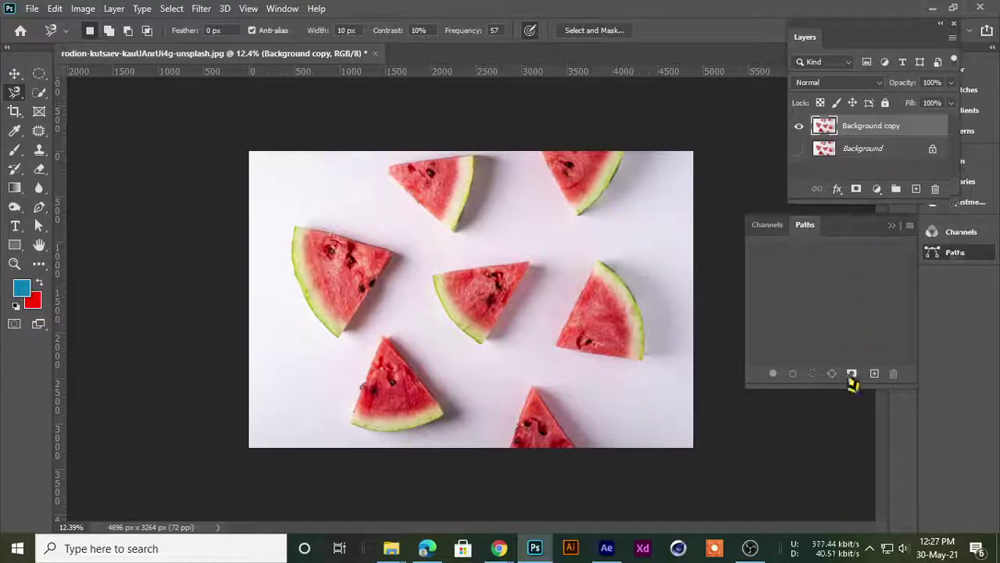
{"action": "right_click", "coordinate": [20, 95]}
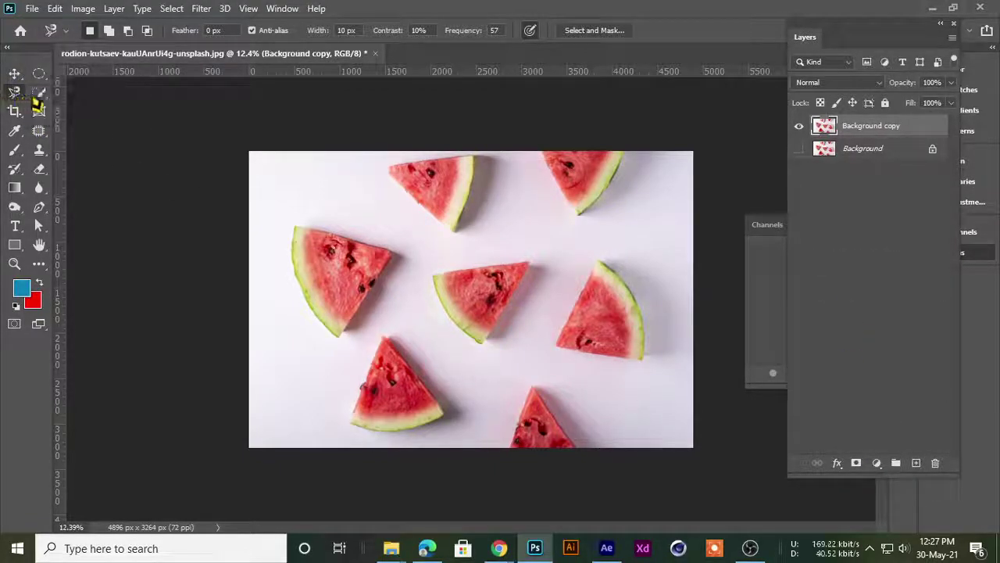
{"action": "left_click", "coordinate": [39, 92]}
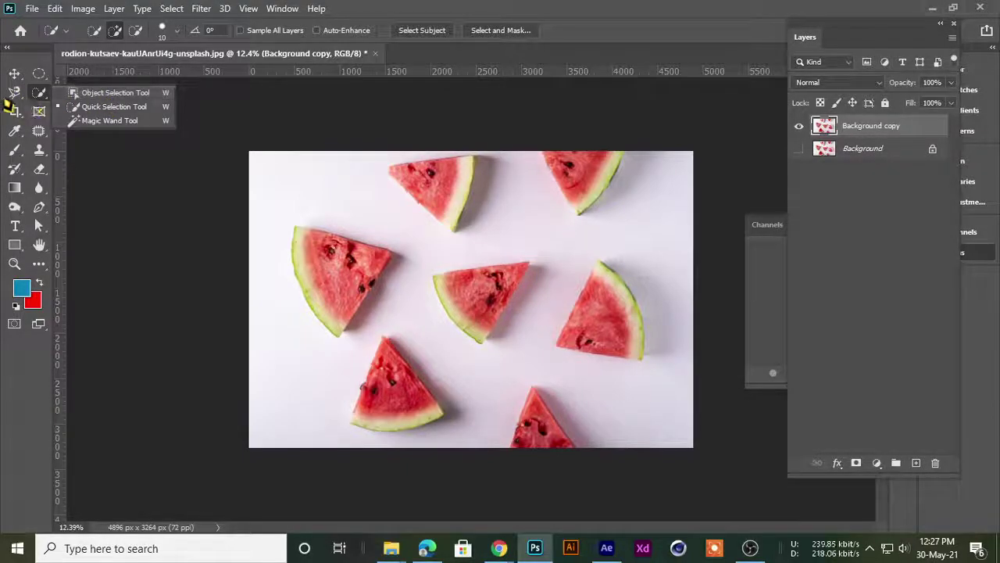
- Select the Object Selection Tool, glance at the Meet call, and list its Quick Selection and Magic Wand variants
{"action": "left_click", "coordinate": [90, 93]}
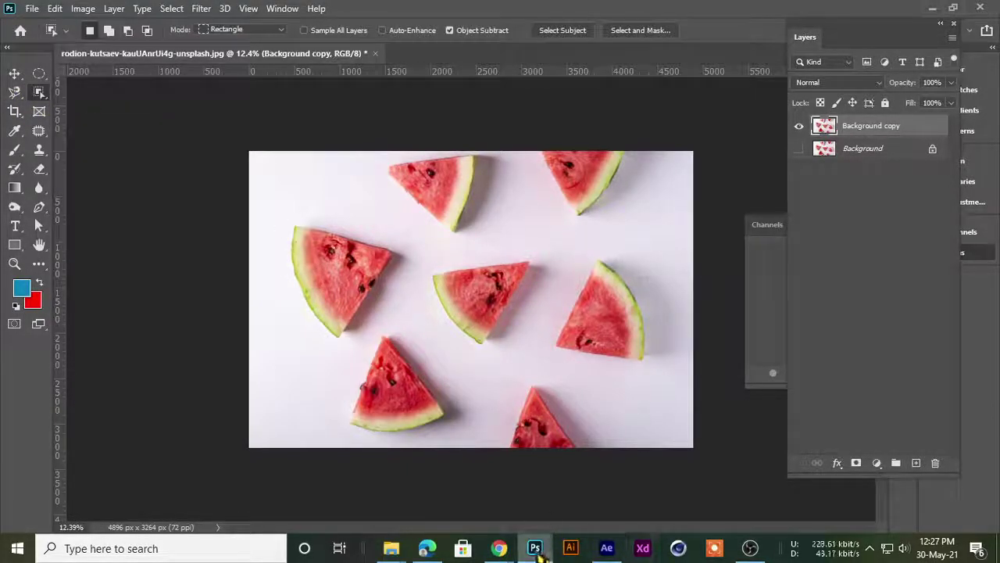
{"action": "mouse_move", "coordinate": [498, 548]}
{"action": "left_click", "coordinate": [431, 467]}
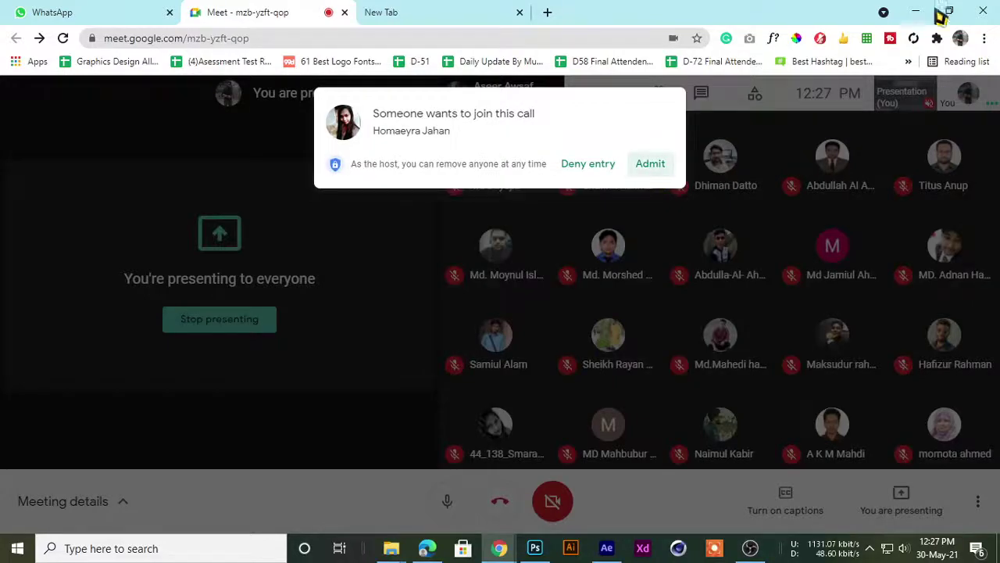
{"action": "left_click", "coordinate": [916, 11]}
{"action": "scroll", "coordinate": [288, 170], "scroll_direction": "down", "scroll_amount": 2}
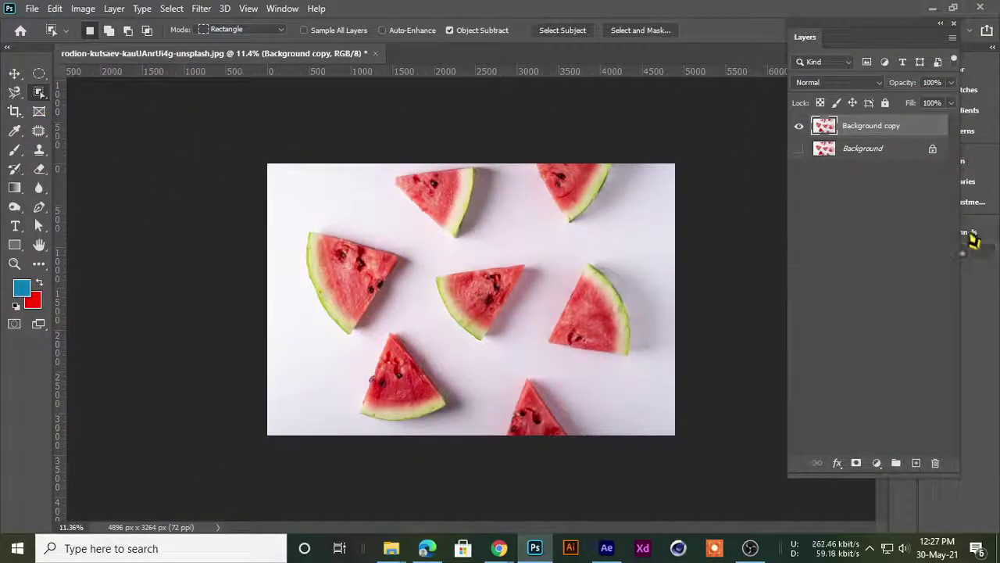
{"action": "right_click", "coordinate": [40, 95]}
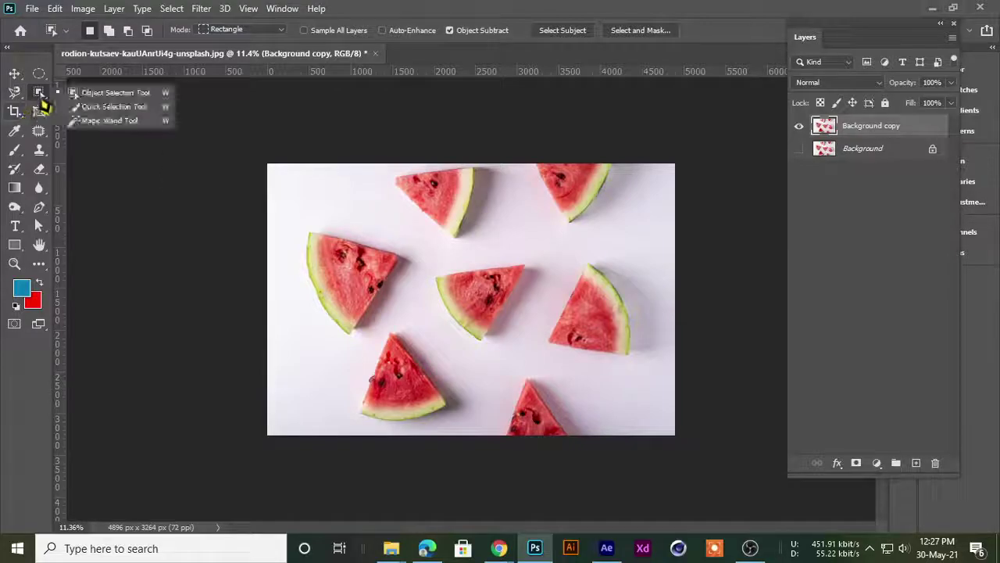
{"action": "left_click", "coordinate": [100, 93]}
{"action": "right_click", "coordinate": [40, 95]}
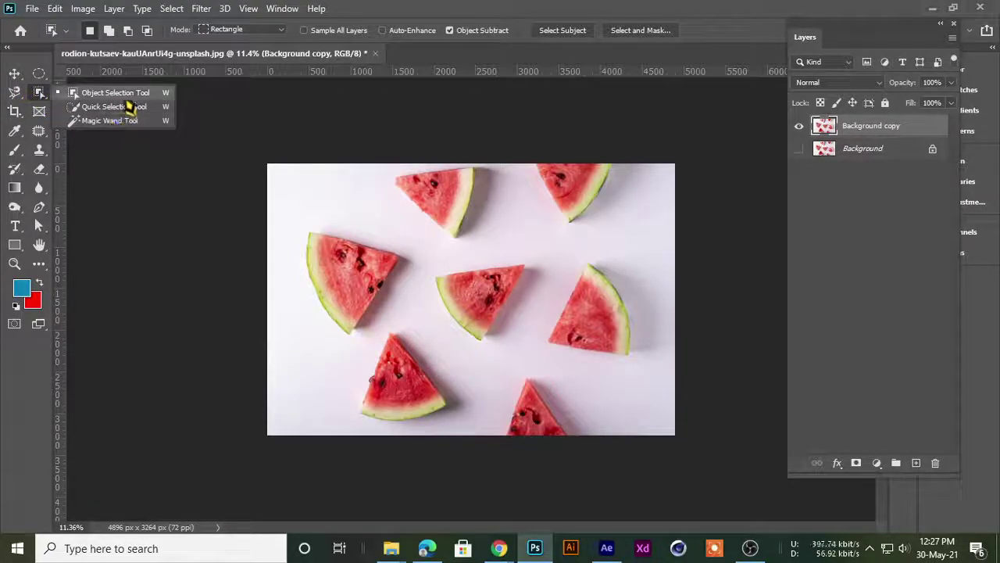
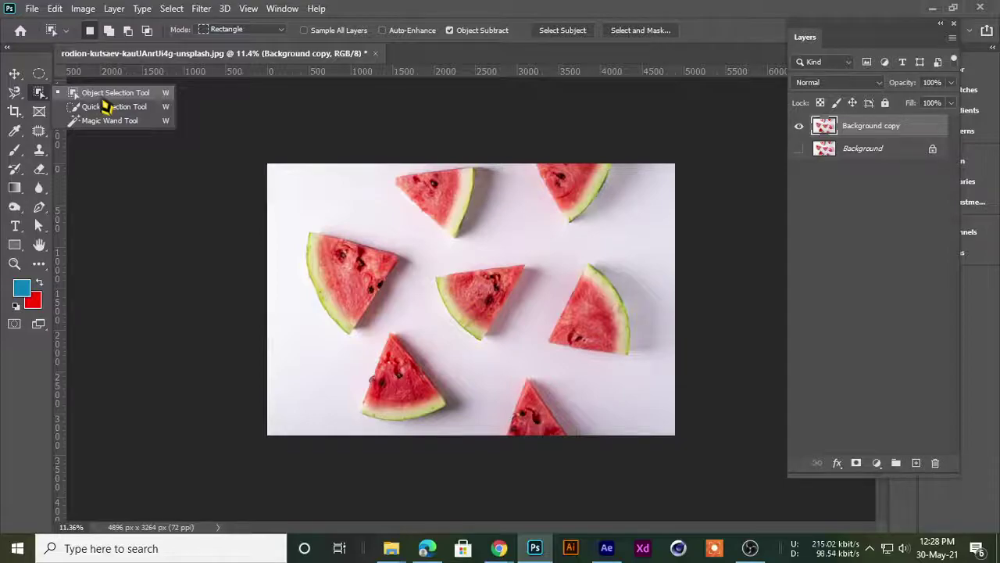
- Browse the Object Selection tool flyout options without changing tools
{"action": "left_click", "coordinate": [107, 107]}
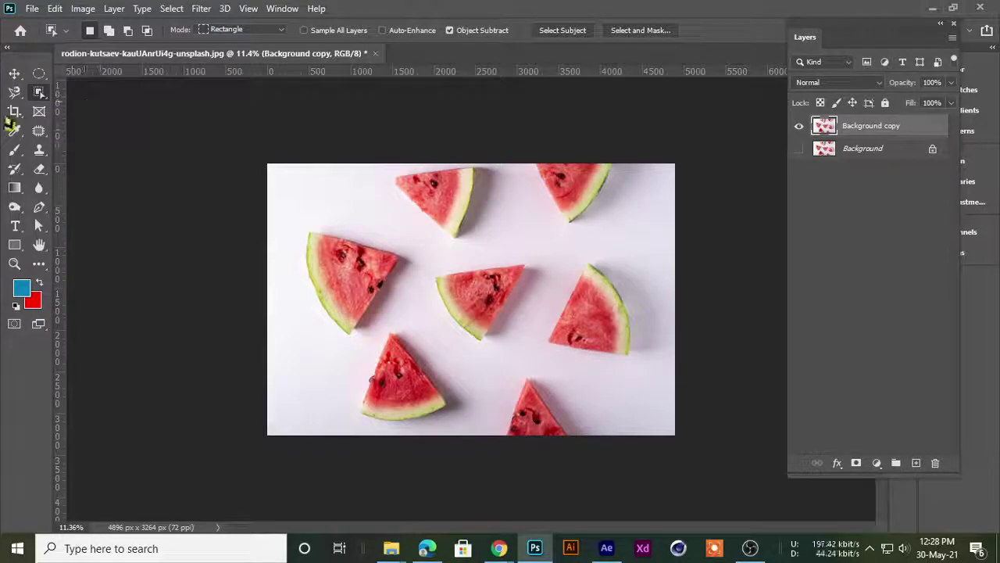
{"action": "right_click", "coordinate": [41, 95]}
{"action": "left_click", "coordinate": [102, 104]}
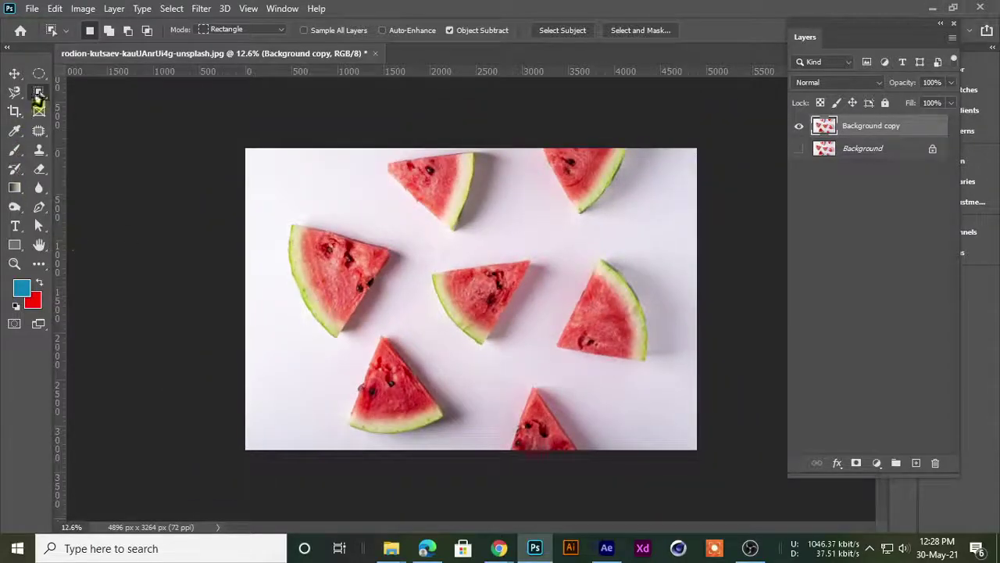
{"action": "right_click", "coordinate": [39, 95]}
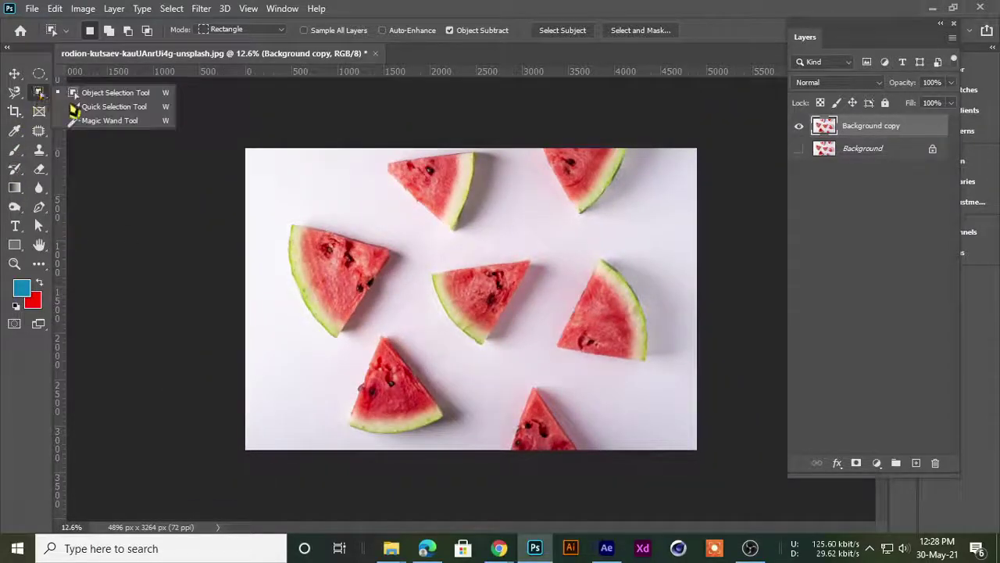
{"action": "left_click", "coordinate": [87, 92]}
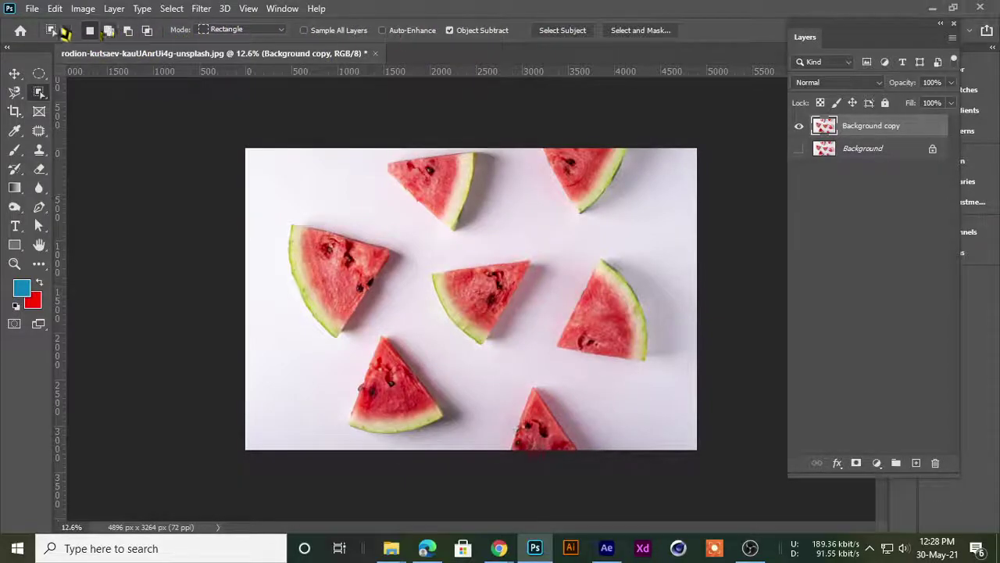
{"action": "right_click", "coordinate": [39, 94]}
{"action": "left_click", "coordinate": [79, 102]}
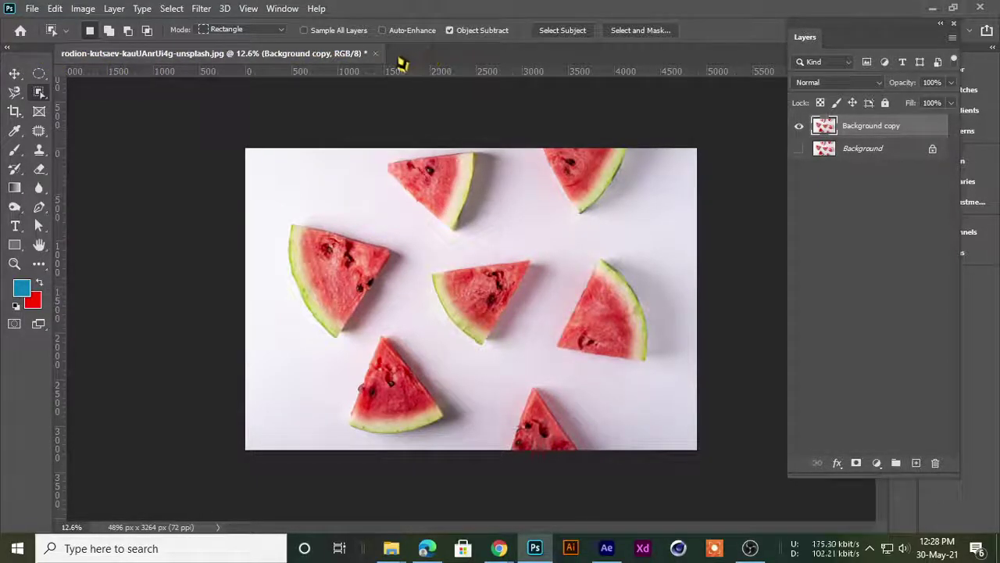
- Zoom in on the watermelon photo and pick the Rectangular Marquee Tool
{"action": "scroll", "coordinate": [393, 217], "scroll_direction": "up", "scroll_amount": 2}
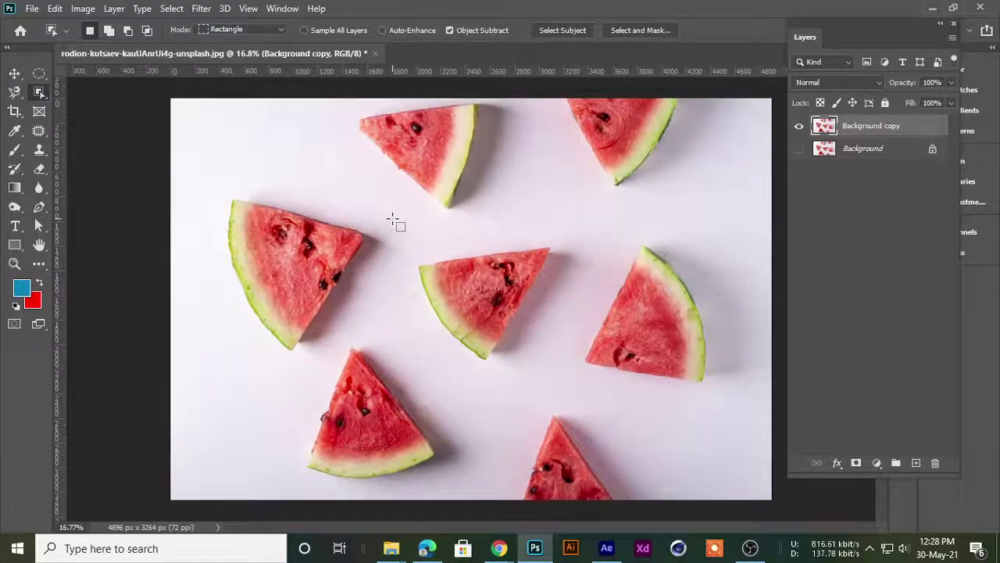
{"action": "scroll", "coordinate": [393, 218], "scroll_direction": "up", "scroll_amount": 1}
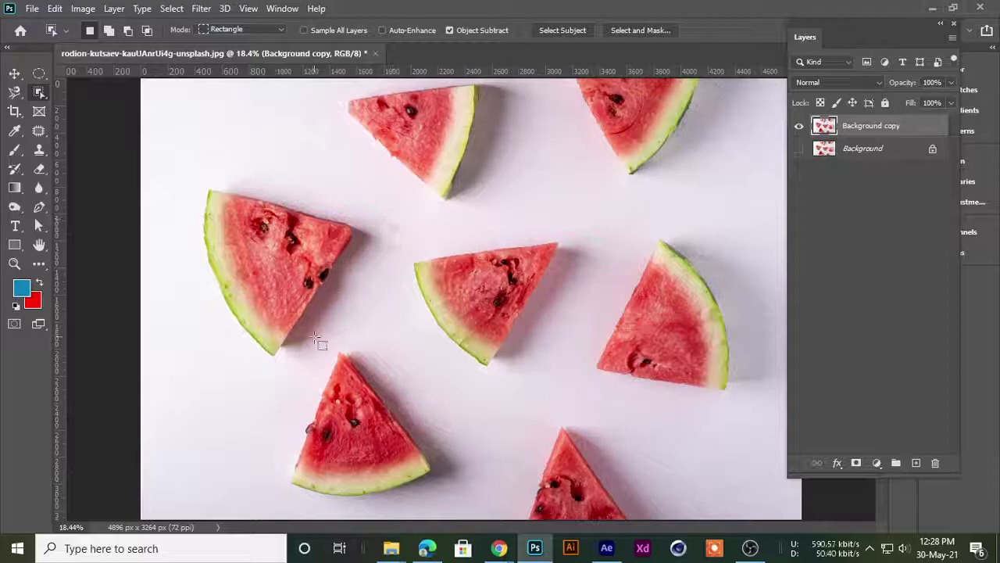
{"action": "right_click", "coordinate": [41, 94]}
{"action": "left_click", "coordinate": [101, 92]}
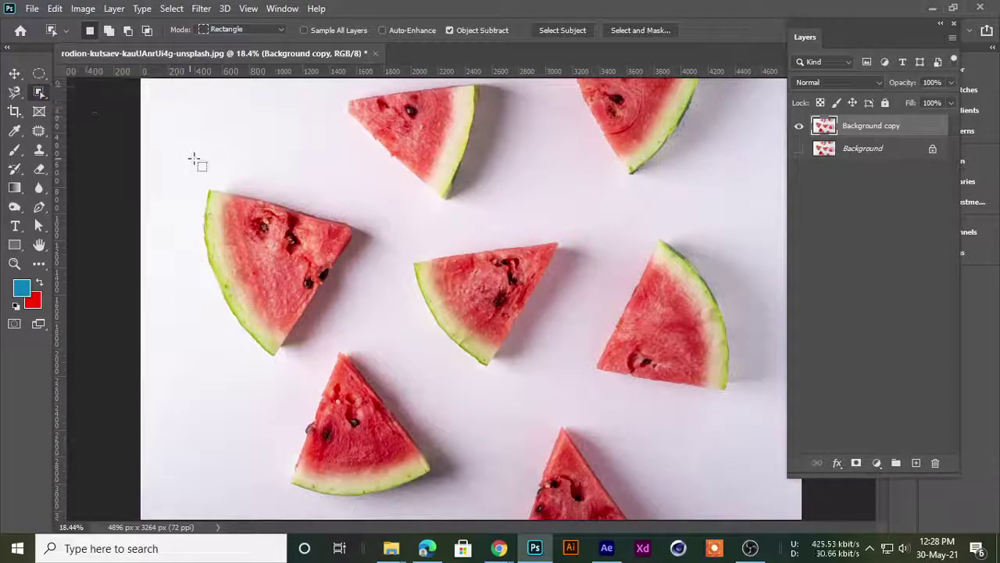
{"action": "scroll", "coordinate": [166, 75], "scroll_direction": "down", "scroll_amount": 1}
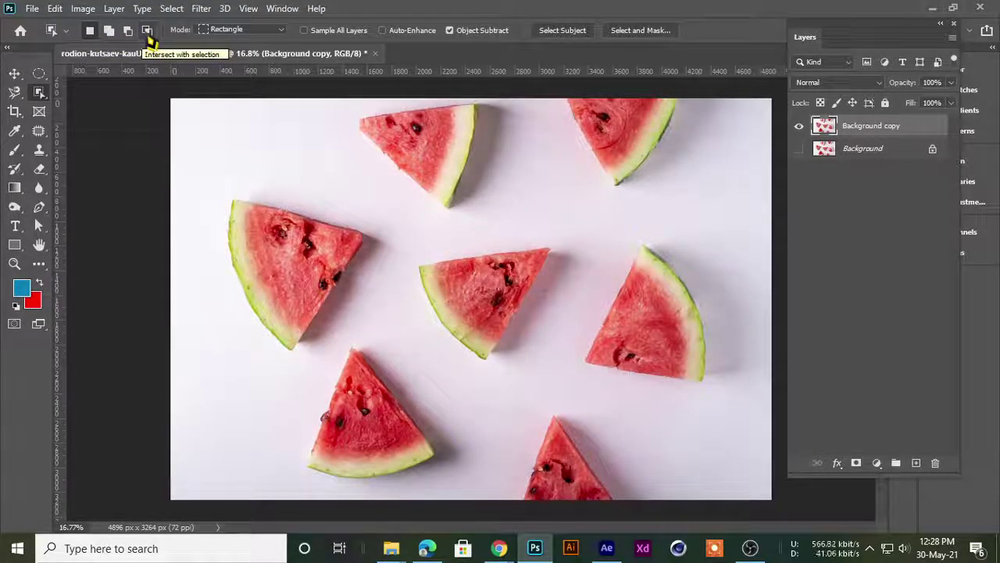
- Select a large rectangle over the central slices, then add rectangles toward the right and left slices
{"action": "left_click", "coordinate": [39, 74]}
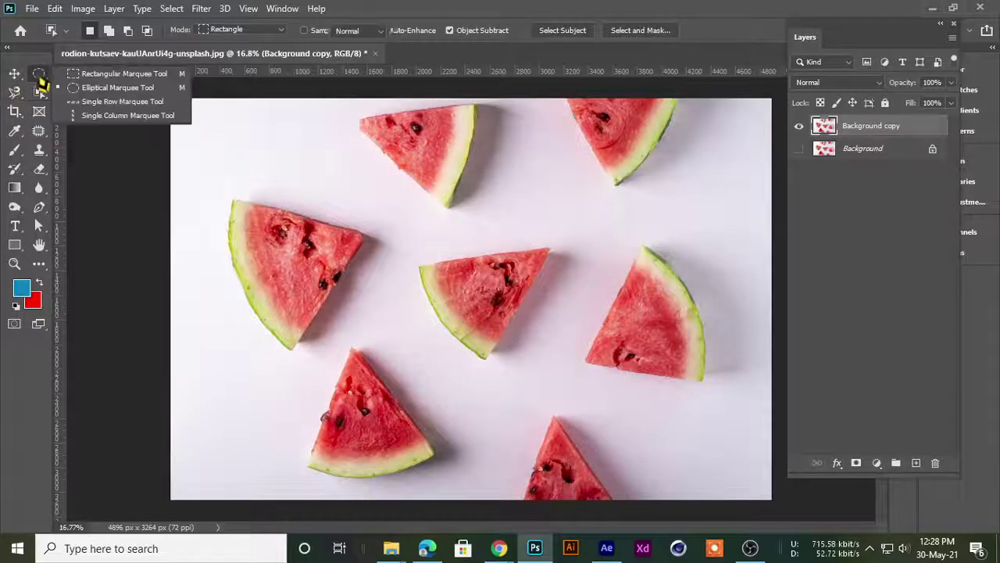
{"action": "left_click", "coordinate": [75, 77]}
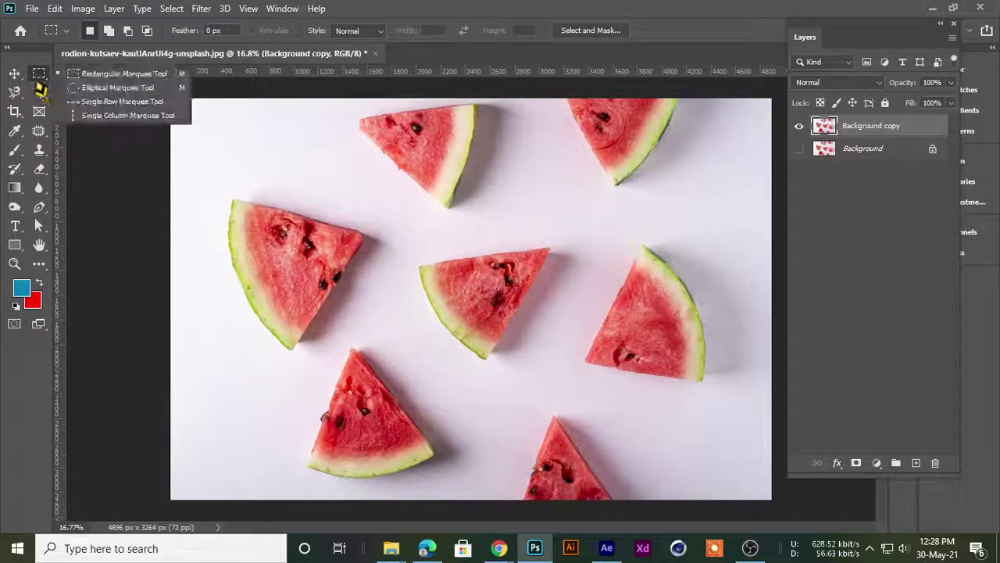
{"action": "left_click_drag", "start_coordinate": [264, 117], "coordinate": [595, 410]}
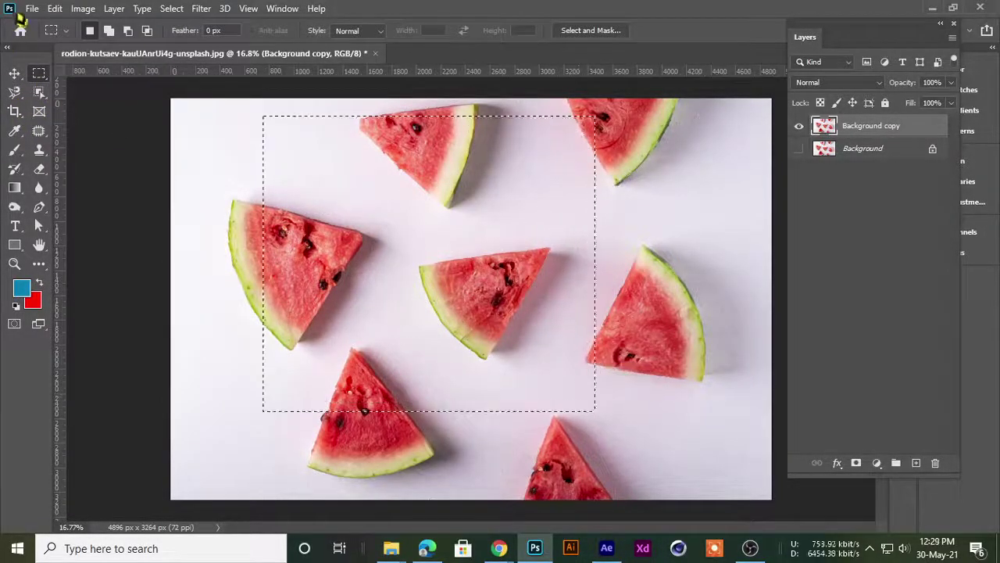
{"action": "left_click", "coordinate": [109, 31]}
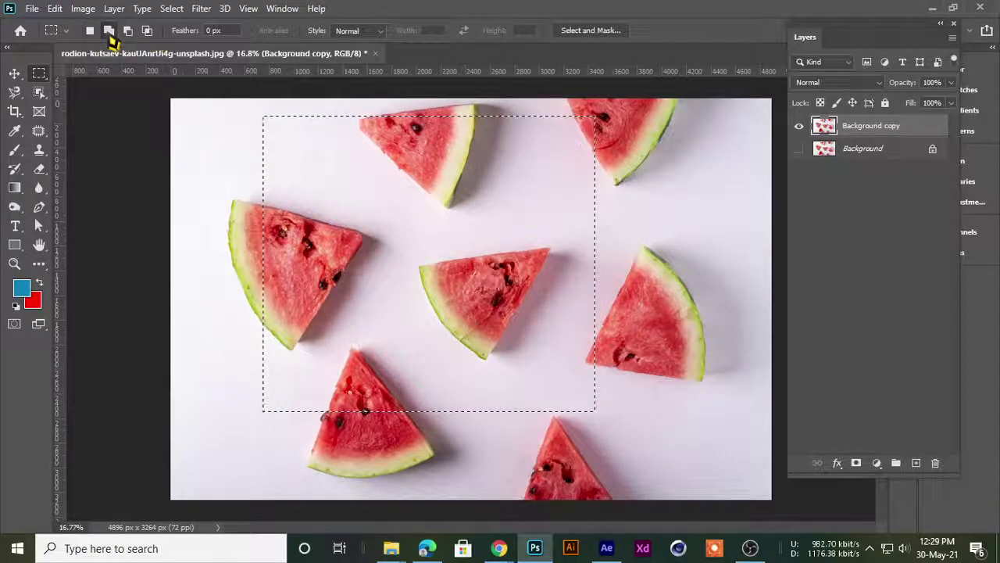
{"action": "mouse_move", "coordinate": [707, 193]}
{"action": "left_mouse_down"}
{"action": "mouse_move", "coordinate": [558, 397]}
{"action": "mouse_move", "coordinate": [492, 449]}
{"action": "left_mouse_up"}
{"action": "mouse_move", "coordinate": [750, 263]}
{"action": "left_mouse_down"}
{"action": "mouse_move", "coordinate": [647, 344]}
{"action": "mouse_move", "coordinate": [679, 355]}
{"action": "left_mouse_up"}
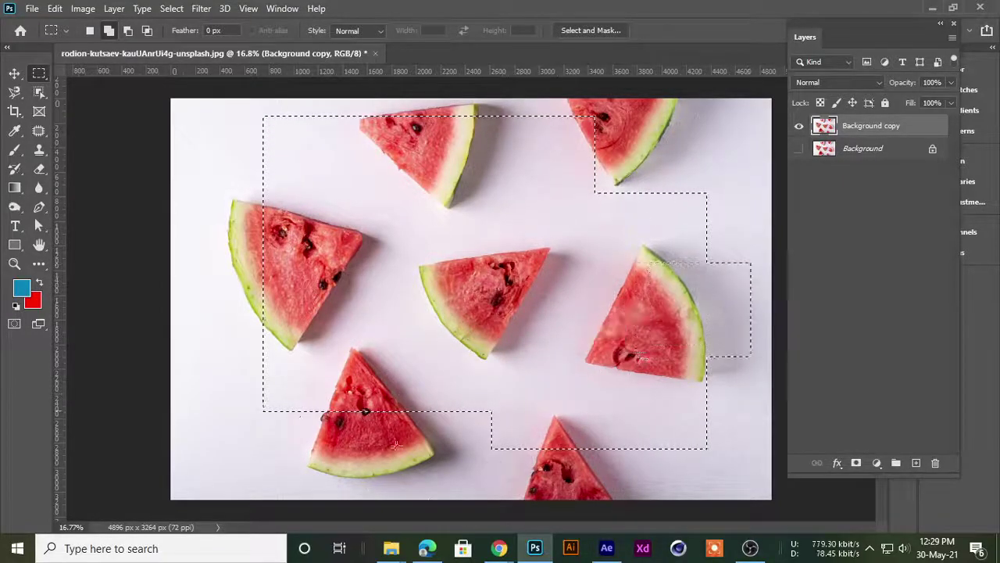
{"action": "left_click_drag", "start_coordinate": [220, 231], "coordinate": [335, 316]}
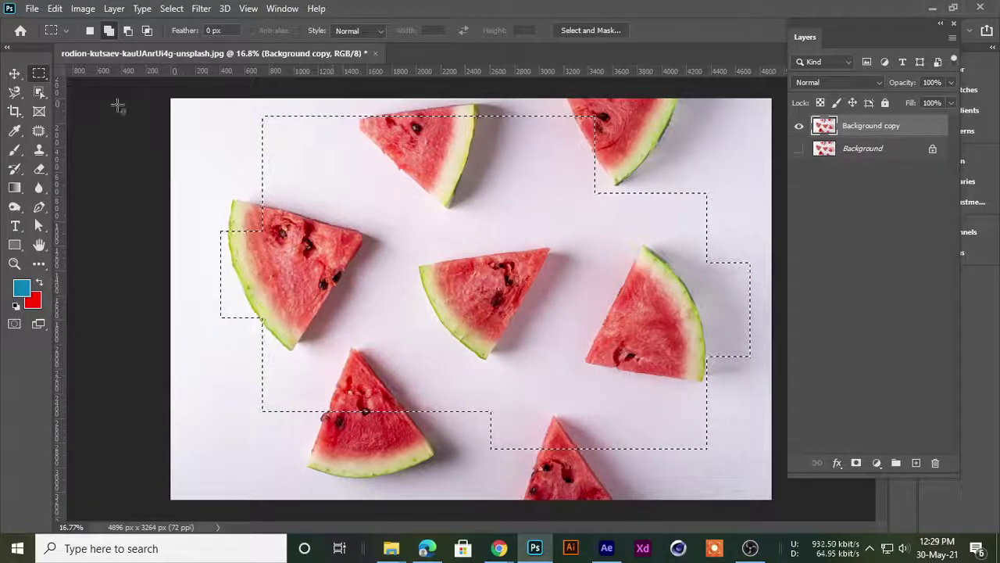
- In Subtract from selection mode, cut the left and lower-middle blocks out of the selection
{"action": "left_click", "coordinate": [129, 30]}
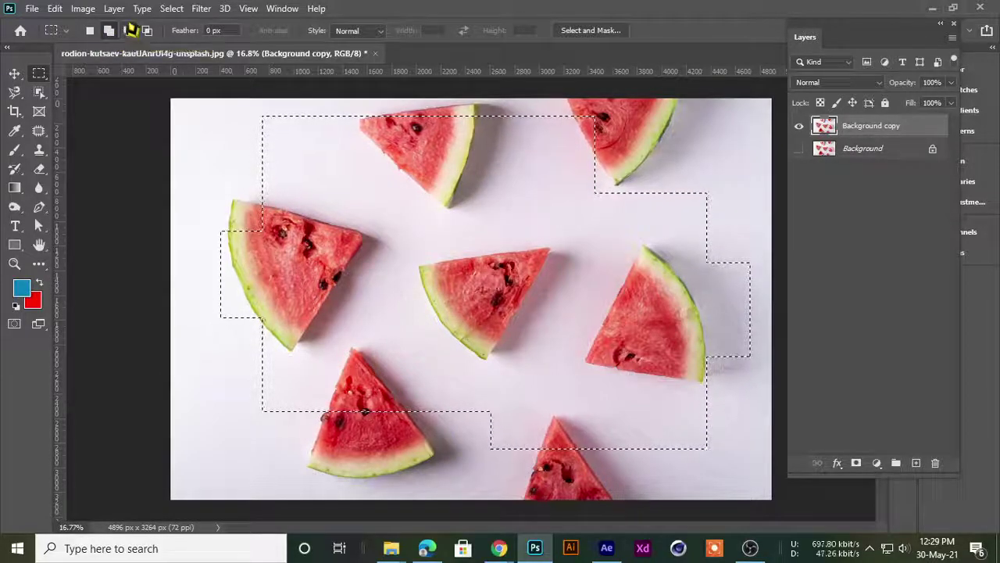
{"action": "left_click", "coordinate": [128, 31]}
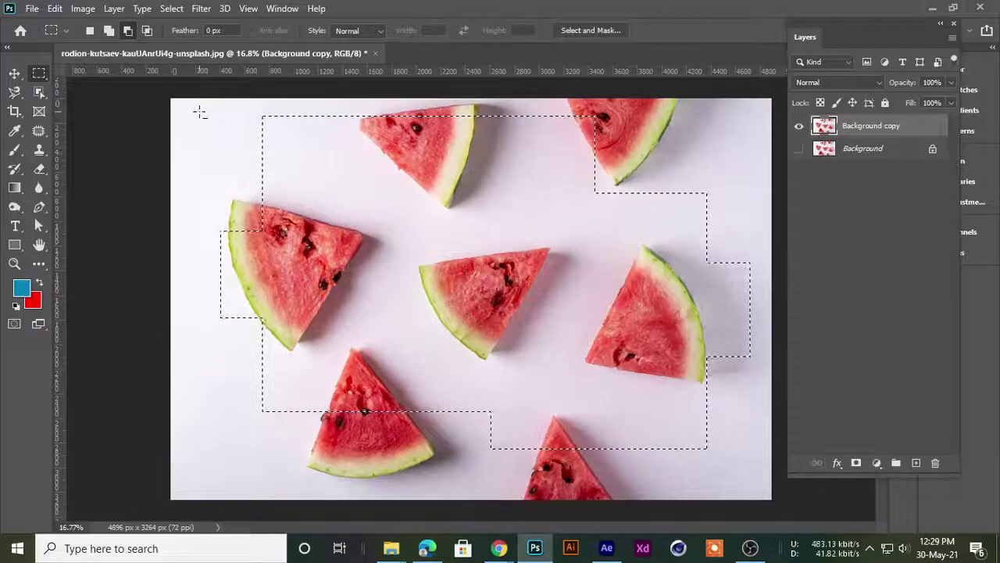
{"action": "left_click_drag", "start_coordinate": [200, 111], "coordinate": [125, 168]}
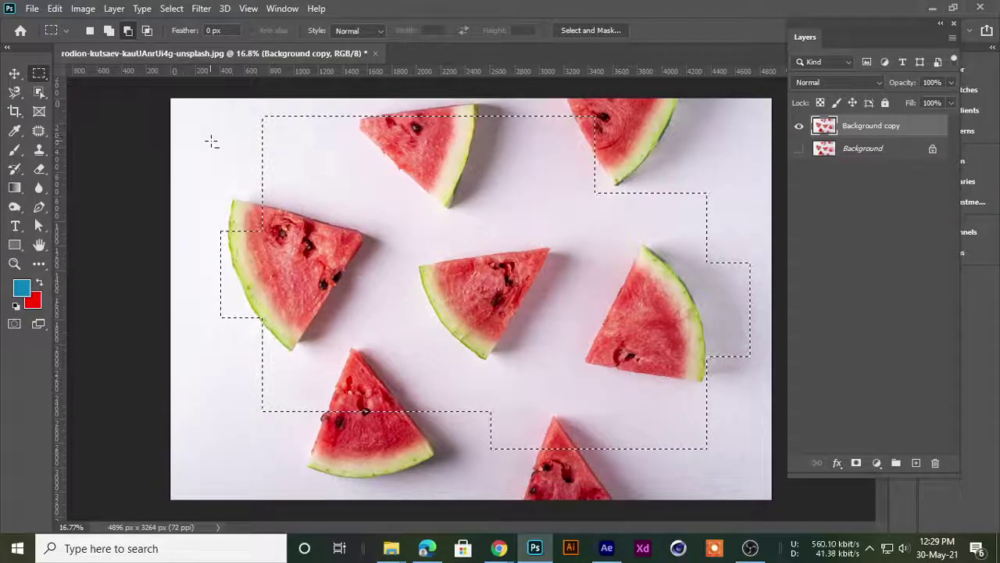
{"action": "left_click_drag", "start_coordinate": [172, 100], "coordinate": [351, 484]}
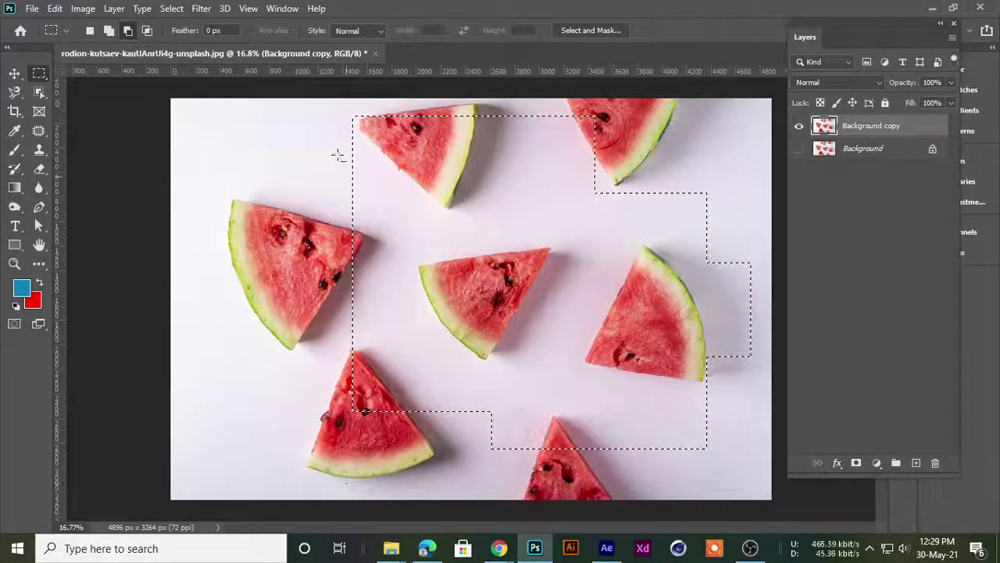
{"action": "mouse_move", "coordinate": [264, 166]}
{"action": "left_mouse_down"}
{"action": "mouse_move", "coordinate": [626, 376]}
{"action": "mouse_move", "coordinate": [641, 312]}
{"action": "left_mouse_up"}
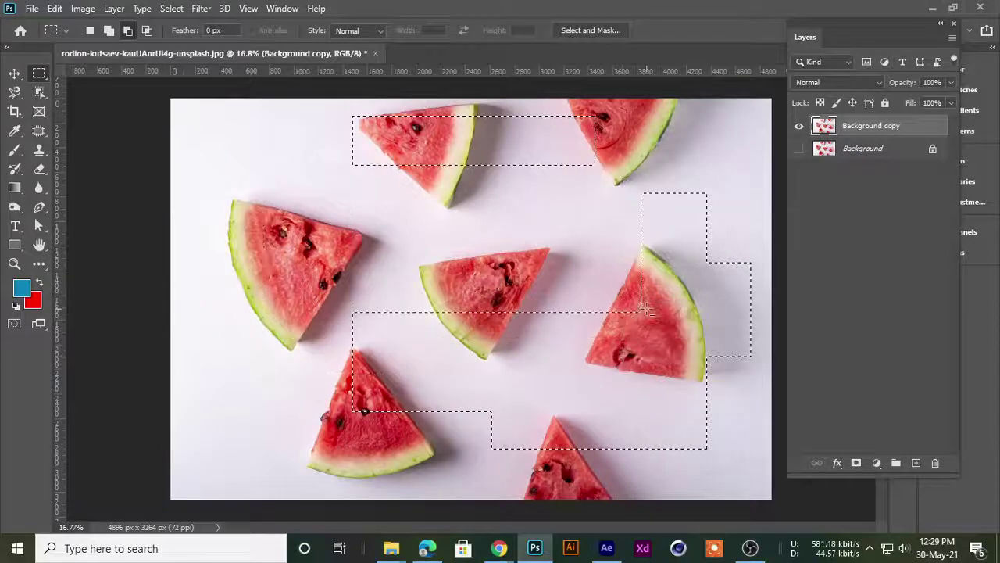
{"action": "left_click_drag", "start_coordinate": [325, 218], "coordinate": [415, 483]}
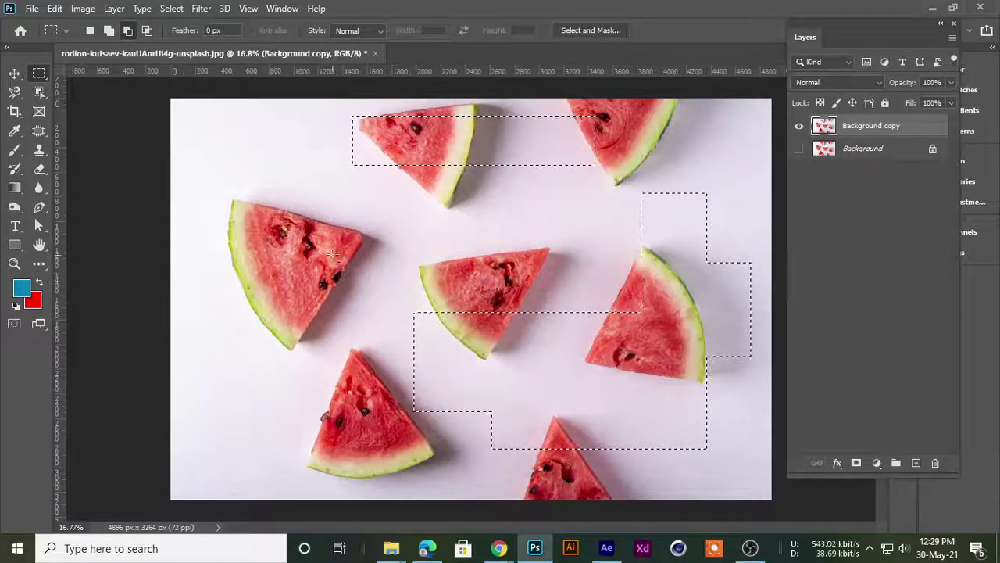
{"action": "left_click_drag", "start_coordinate": [334, 283], "coordinate": [536, 462]}
{"action": "left_click_drag", "start_coordinate": [527, 308], "coordinate": [664, 459]}
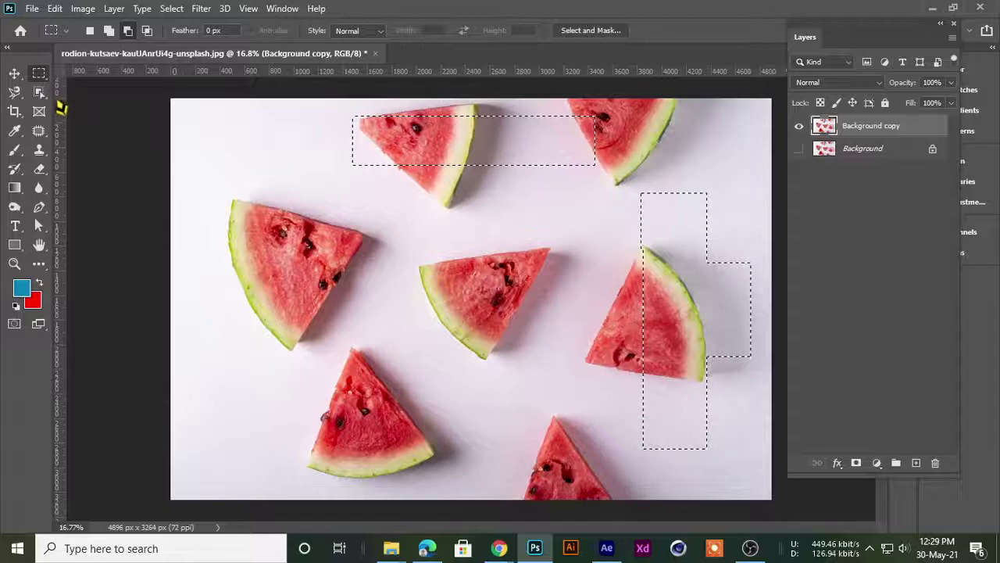
- Build a blocky rectangular selection around the centre slice, extending it to both sides
{"action": "left_click", "coordinate": [80, 131]}
{"action": "left_click_drag", "start_coordinate": [348, 168], "coordinate": [518, 346]}
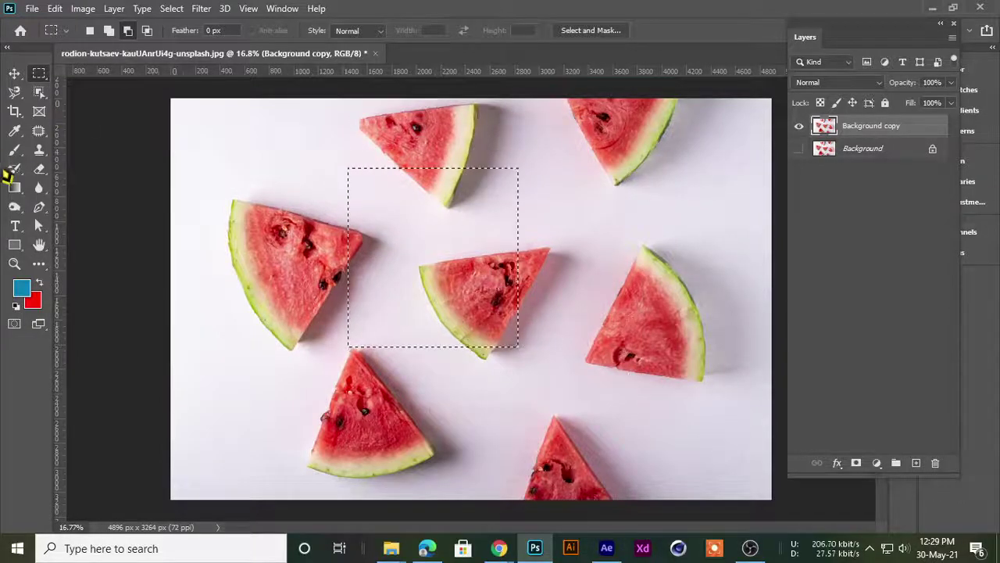
{"action": "right_click", "coordinate": [41, 74]}
{"action": "left_click", "coordinate": [118, 73]}
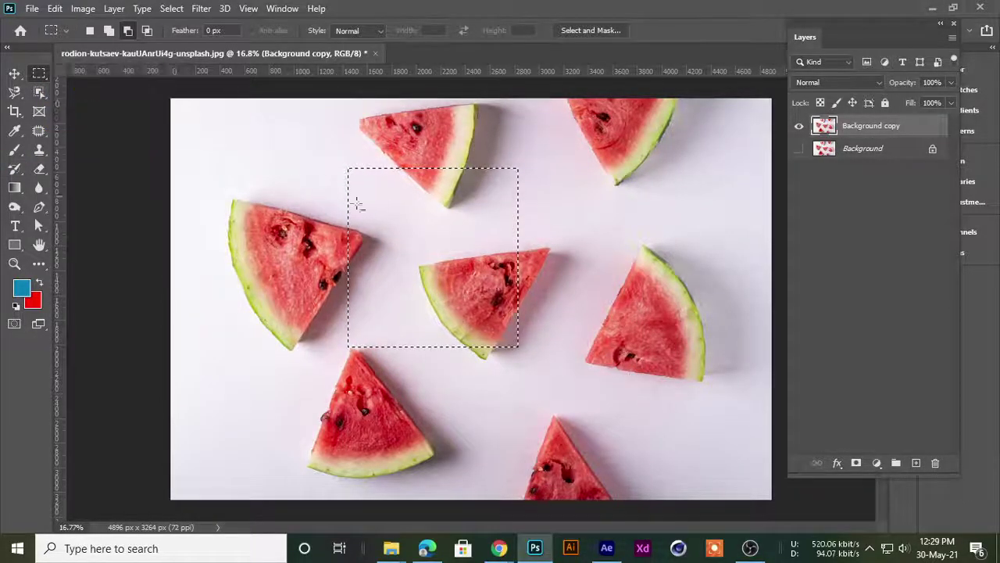
{"action": "left_click_drag", "start_coordinate": [632, 258], "coordinate": [440, 381]}
{"action": "left_click_drag", "start_coordinate": [201, 249], "coordinate": [378, 372]}
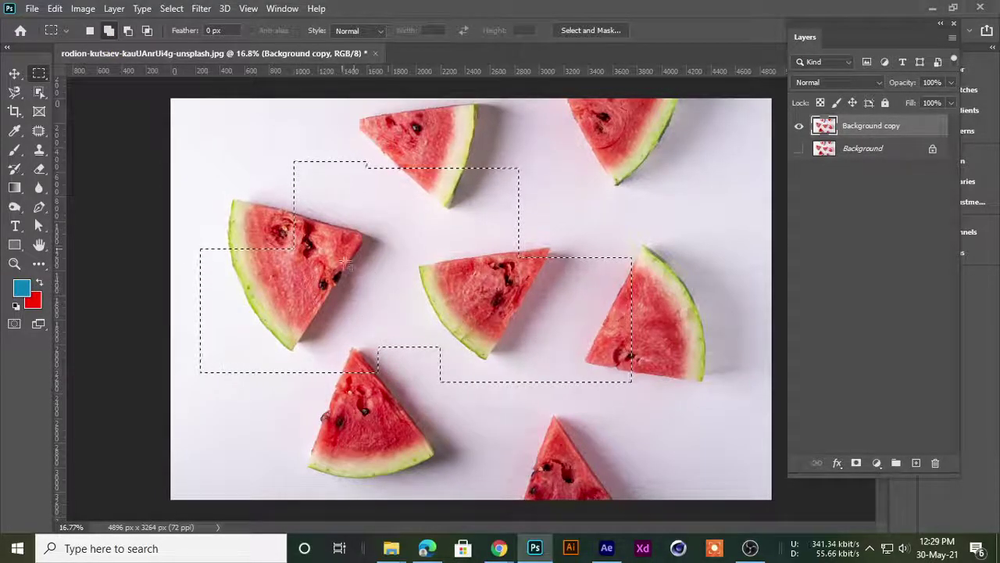
{"action": "left_click_drag", "start_coordinate": [365, 250], "coordinate": [293, 162]}
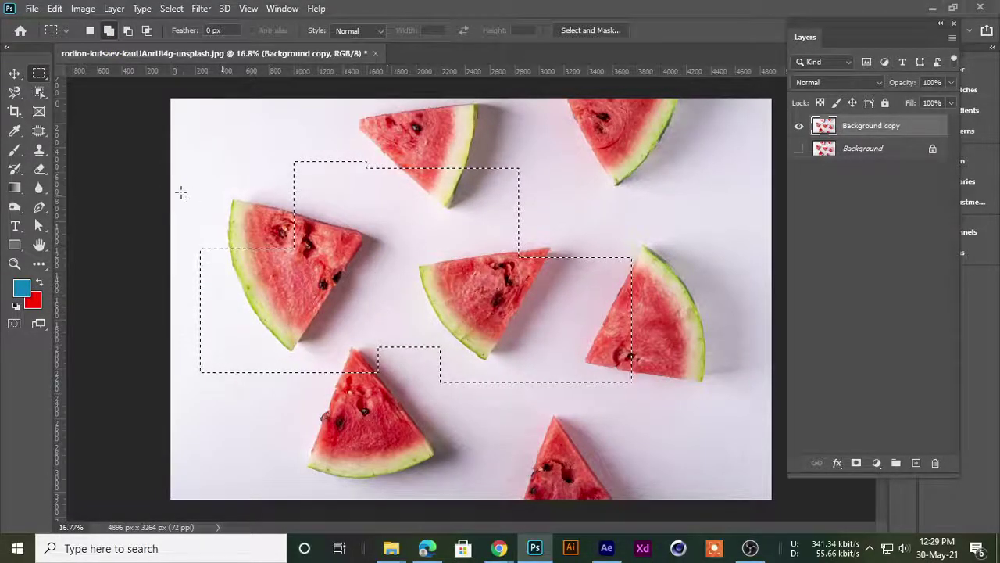
{"action": "left_click", "coordinate": [90, 30]}
{"action": "left_click_drag", "start_coordinate": [419, 242], "coordinate": [458, 268]}
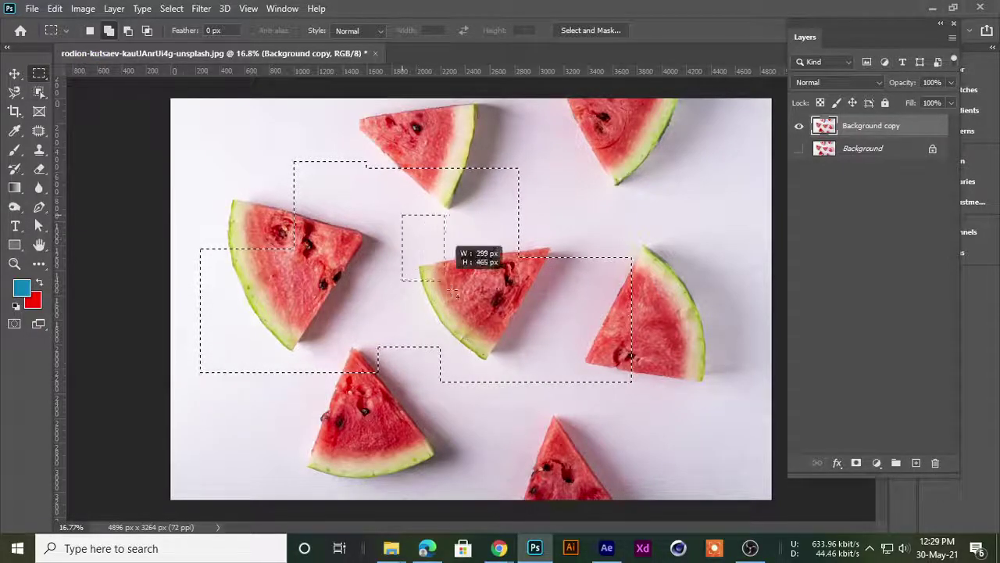
{"action": "left_click_drag", "start_coordinate": [570, 190], "coordinate": [501, 398]}
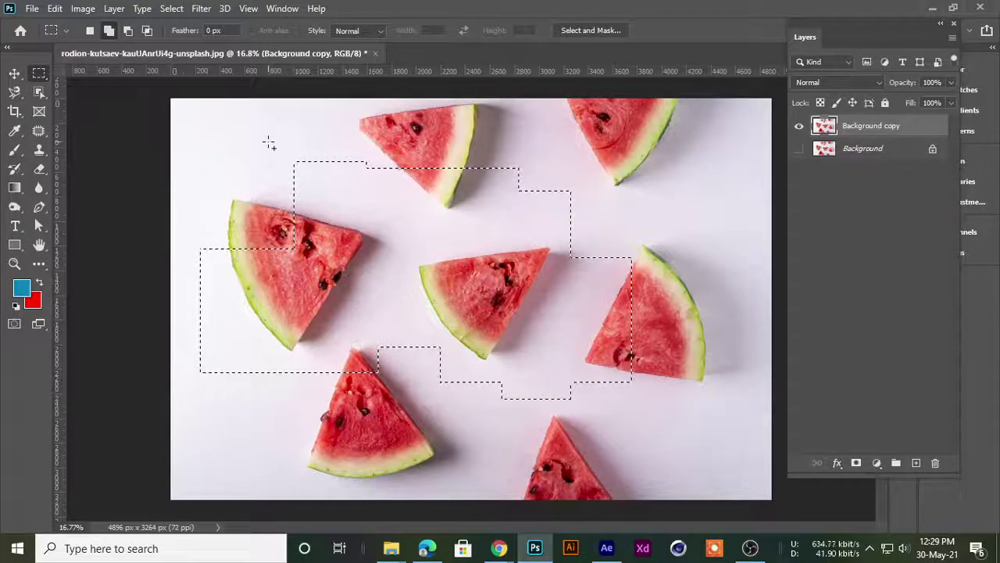
{"action": "left_click_drag", "start_coordinate": [269, 143], "coordinate": [358, 303]}
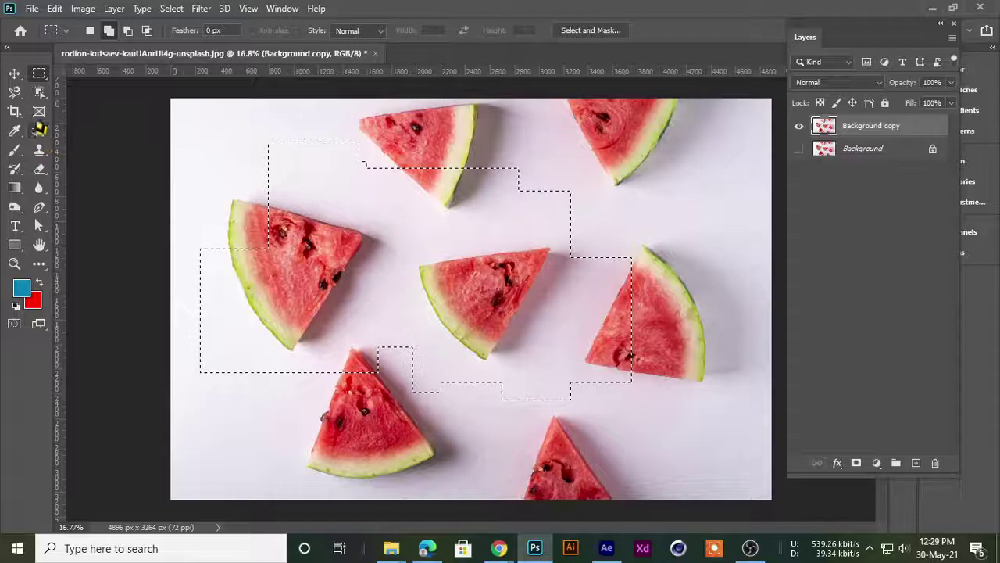
- Intersect it with an elliptical marquee around the centre slice, then deselect with Ctrl+D
{"action": "right_click", "coordinate": [39, 72]}
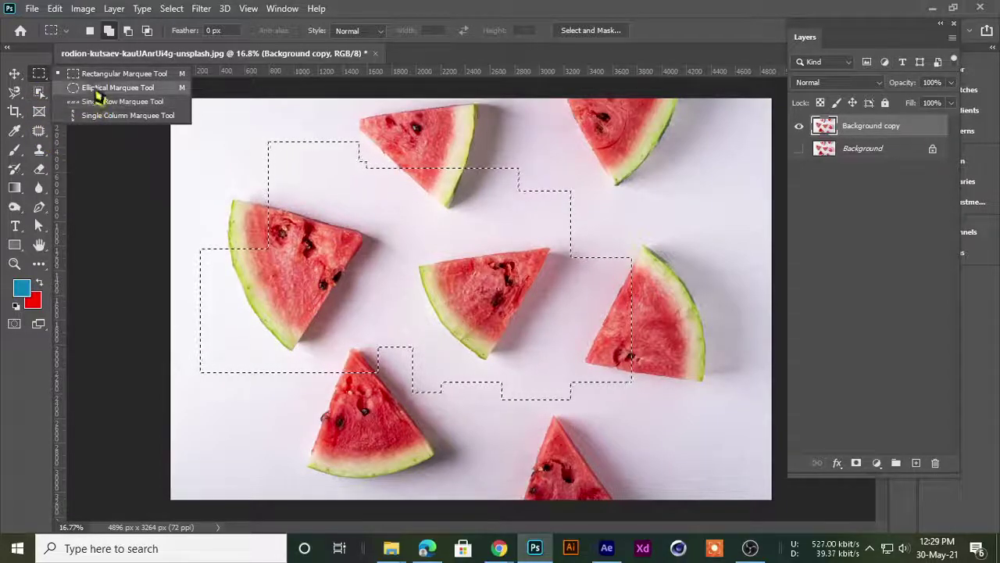
{"action": "left_click", "coordinate": [147, 33]}
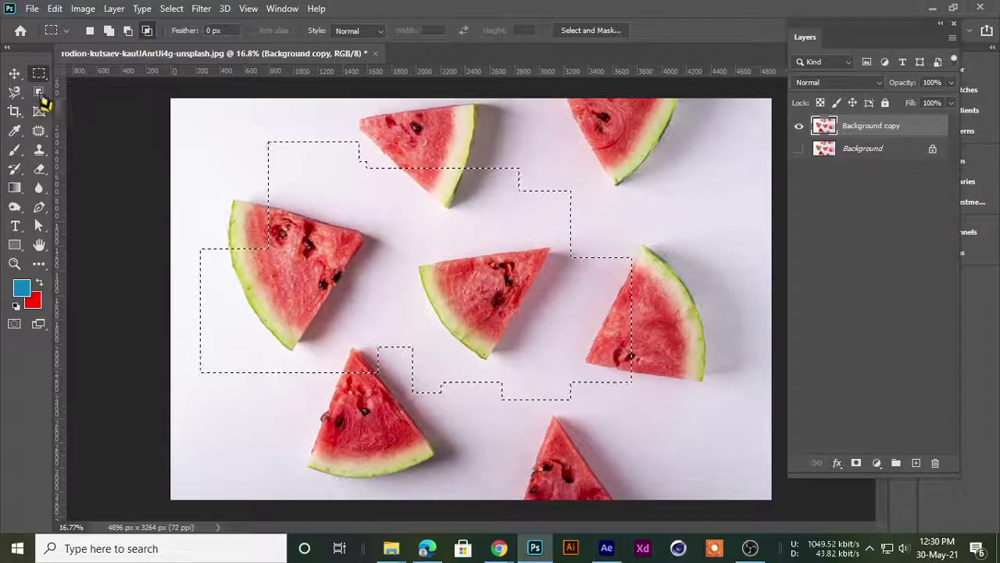
{"action": "right_click", "coordinate": [39, 74]}
{"action": "left_click", "coordinate": [102, 85]}
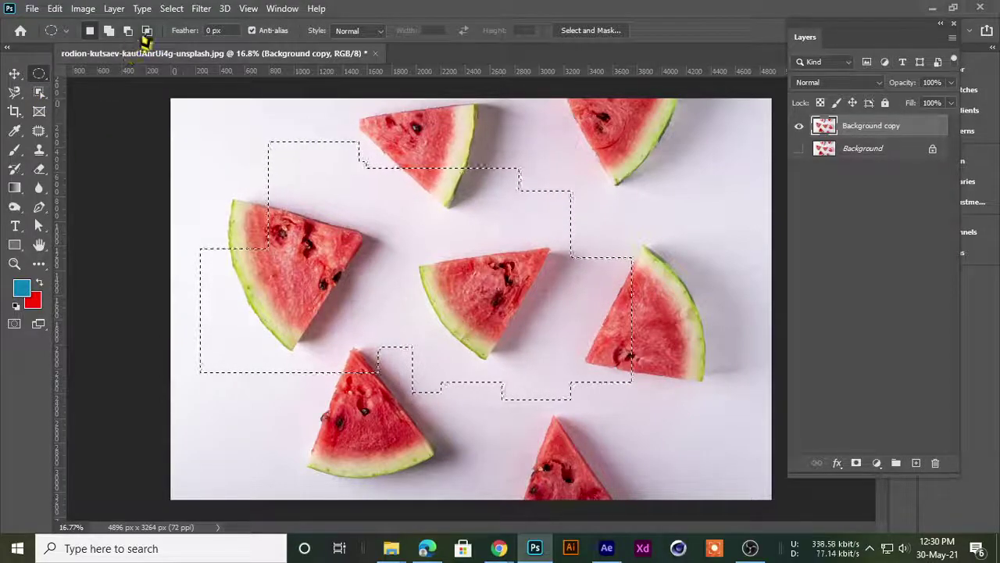
{"action": "left_click_drag", "start_coordinate": [377, 130], "coordinate": [525, 437]}
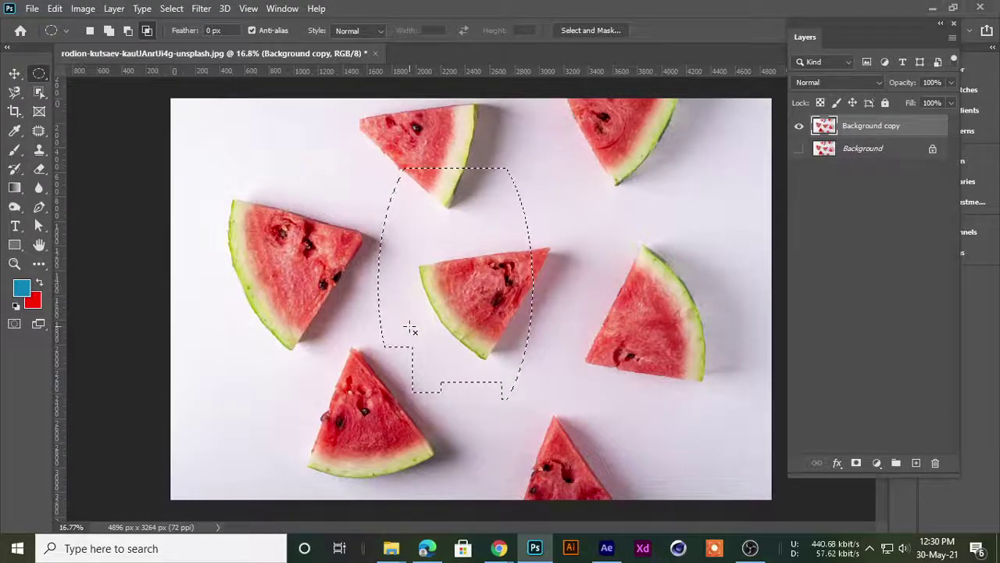
{"action": "scroll", "coordinate": [411, 326], "scroll_direction": "down", "scroll_amount": 1}
{"action": "key", "text": "ctrl+d"}
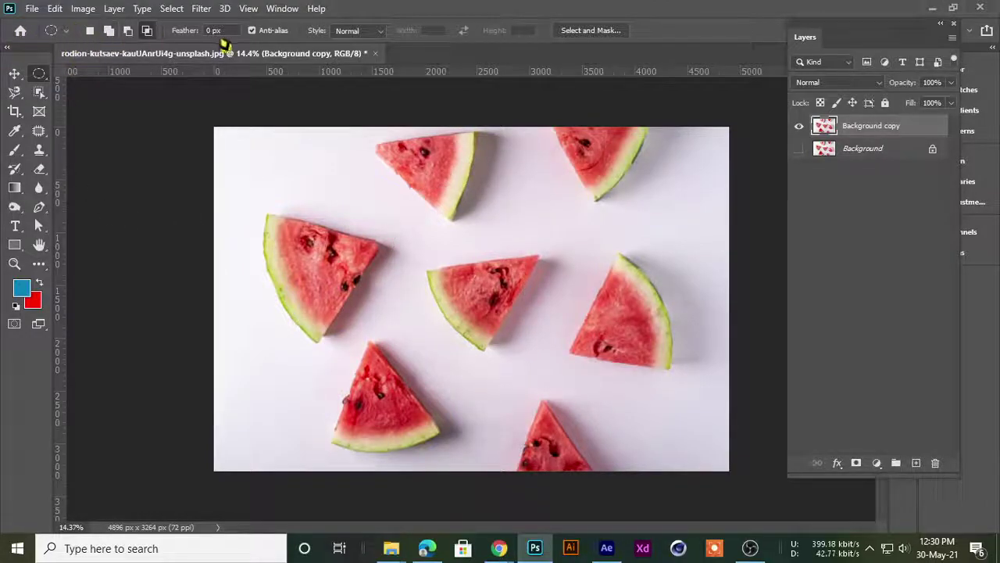
- With the Object Selection Tool in Lasso mode, loop around the left and centre slices
{"action": "left_click", "coordinate": [36, 94]}
{"action": "left_click", "coordinate": [78, 93]}
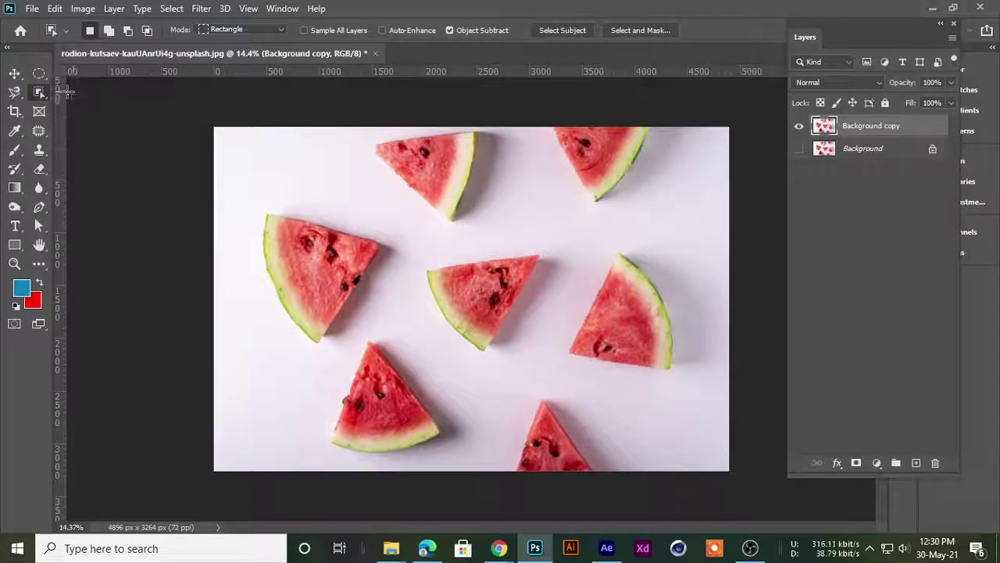
{"action": "left_click", "coordinate": [39, 94]}
{"action": "left_click", "coordinate": [94, 92]}
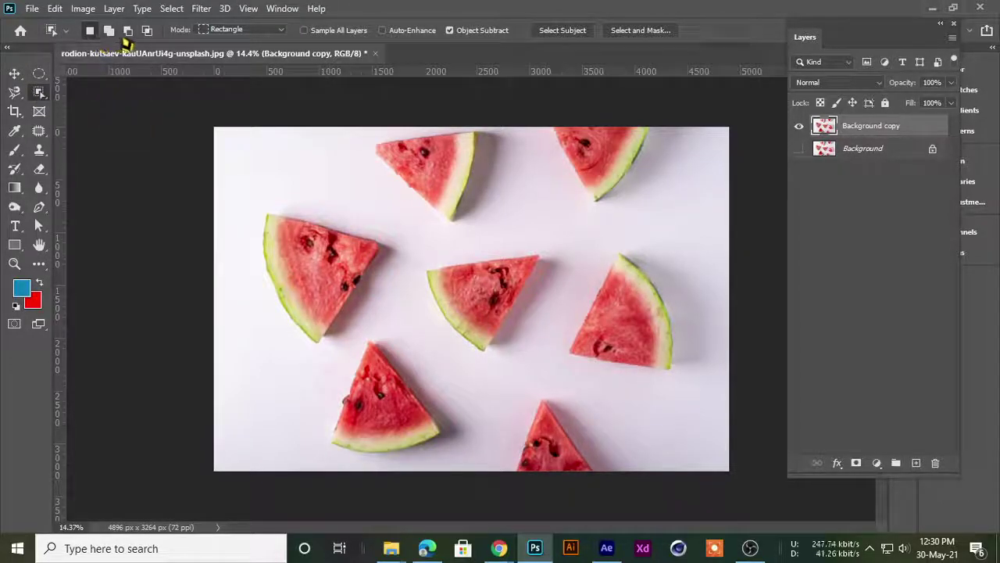
{"action": "left_click", "coordinate": [235, 31]}
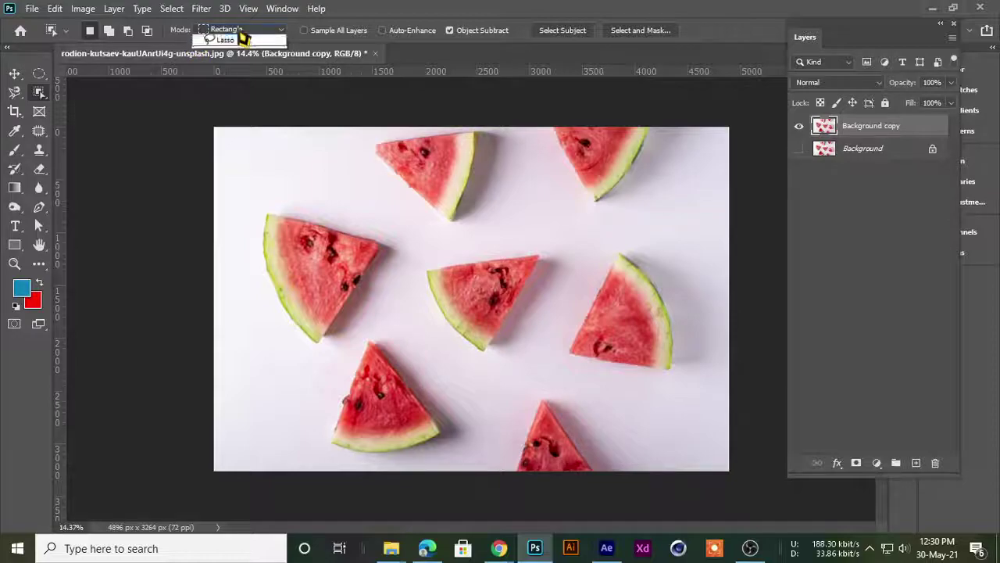
{"action": "left_click", "coordinate": [238, 33]}
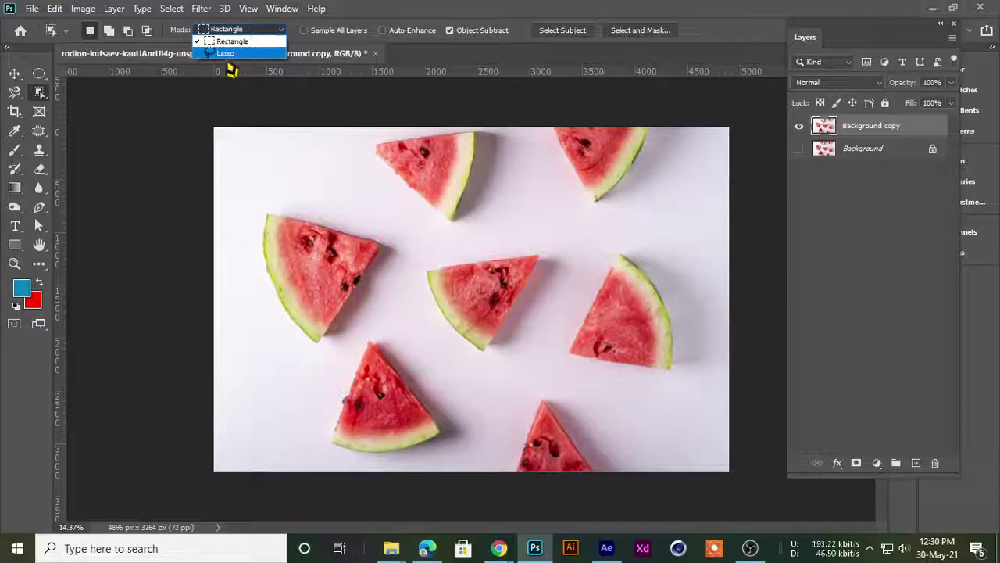
{"action": "left_click", "coordinate": [225, 53]}
{"action": "left_click_drag", "start_coordinate": [256, 196], "coordinate": [716, 156]}
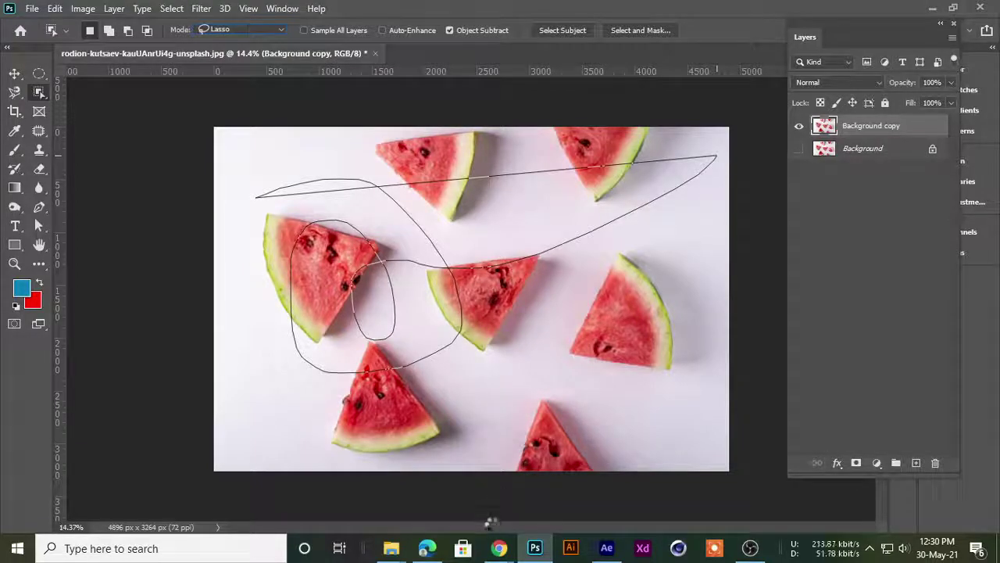
- Admit the person asking to join the call and hide the call window
{"action": "left_click", "coordinate": [440, 516]}
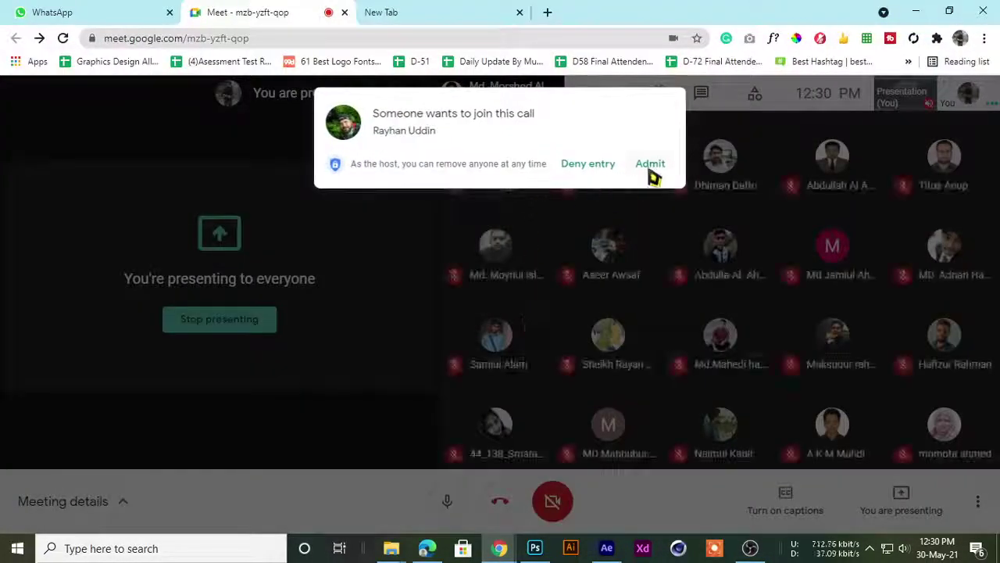
{"action": "left_click", "coordinate": [649, 164]}
{"action": "left_click", "coordinate": [915, 11]}
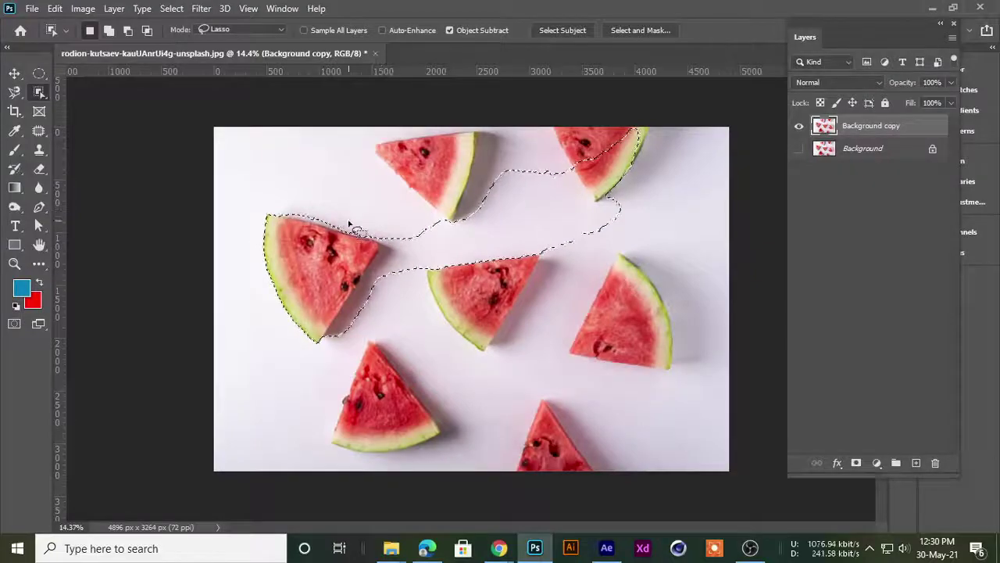
- Deselect and set Object Selection mode back to Rectangle, zooming over the slices
{"action": "key", "text": "ctrl+d"}
{"action": "left_click", "coordinate": [215, 32]}
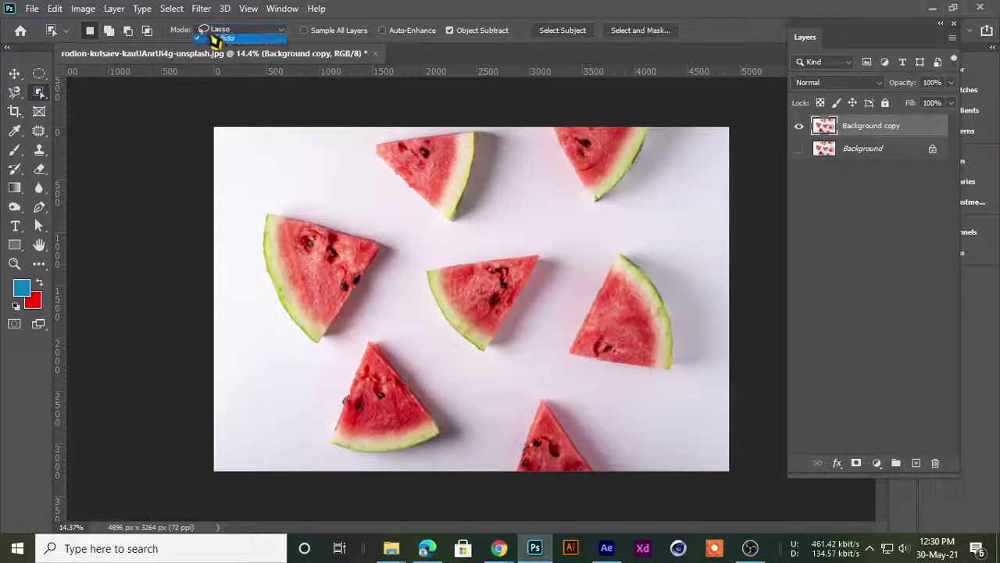
{"action": "left_click", "coordinate": [231, 45]}
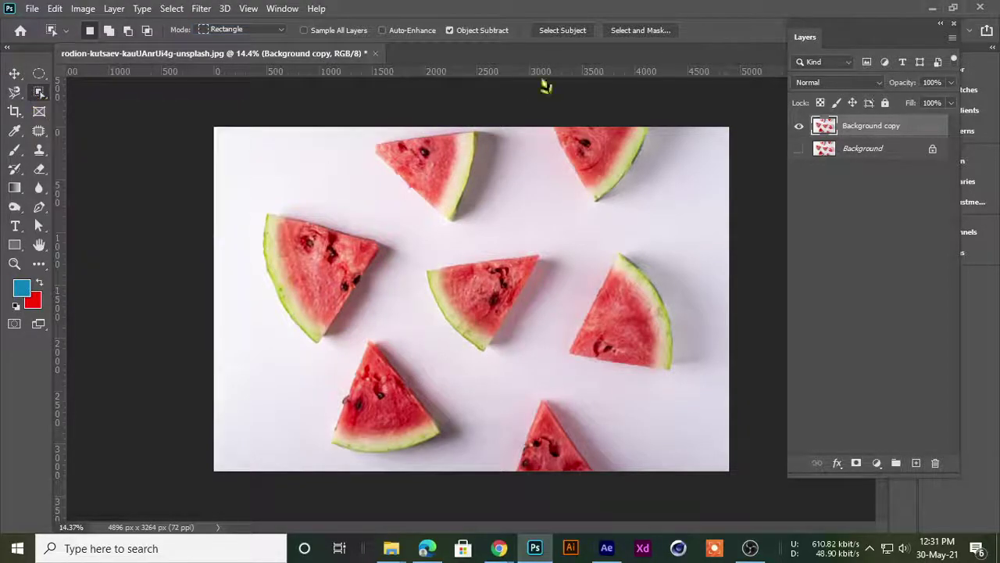
{"action": "scroll", "coordinate": [201, 223], "scroll_direction": "up", "scroll_amount": 2}
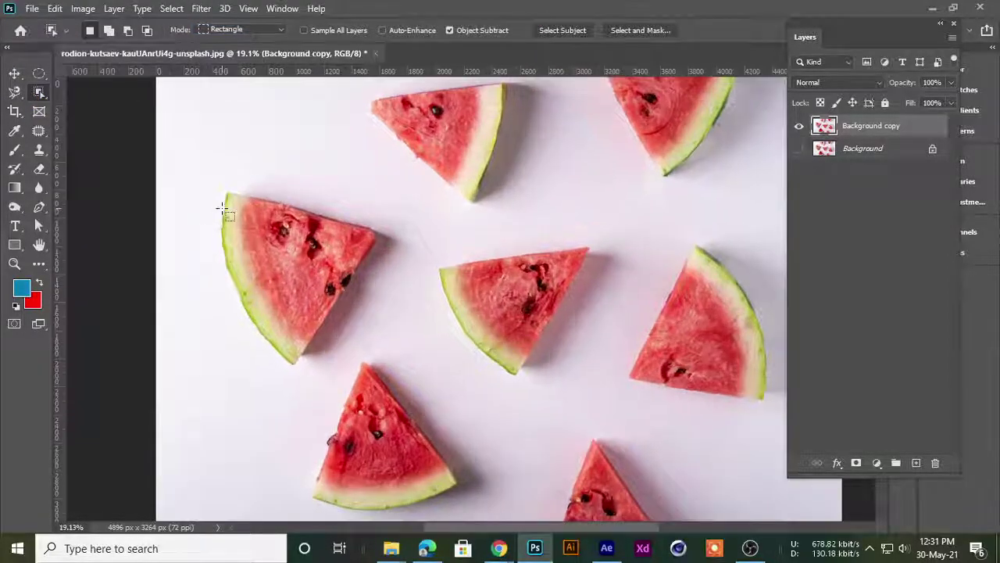
{"action": "scroll", "coordinate": [235, 211], "scroll_direction": "down", "scroll_amount": 2}
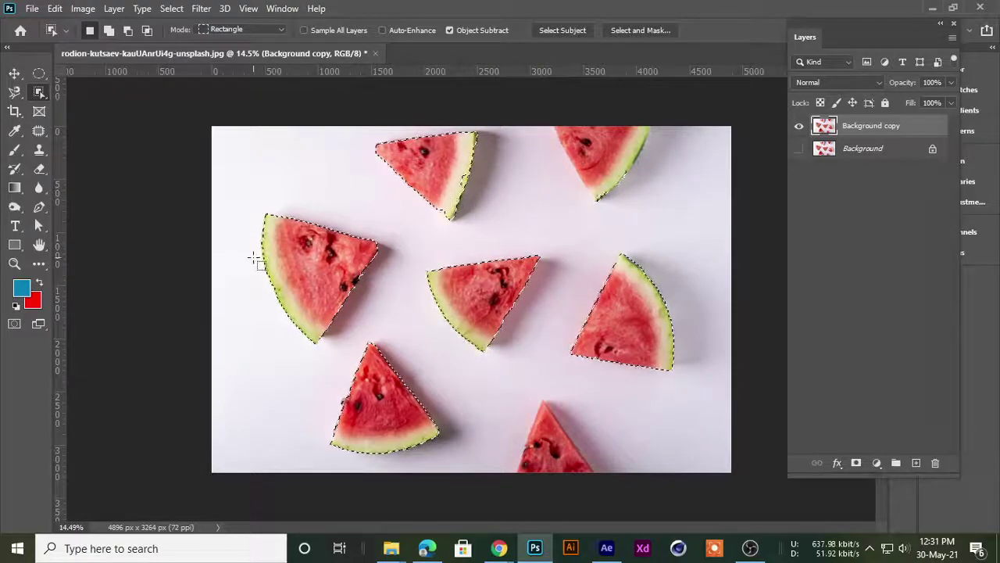
{"action": "scroll", "coordinate": [251, 235], "scroll_direction": "up", "scroll_amount": 2}
{"action": "scroll", "coordinate": [469, 258], "scroll_direction": "down", "scroll_amount": 2}
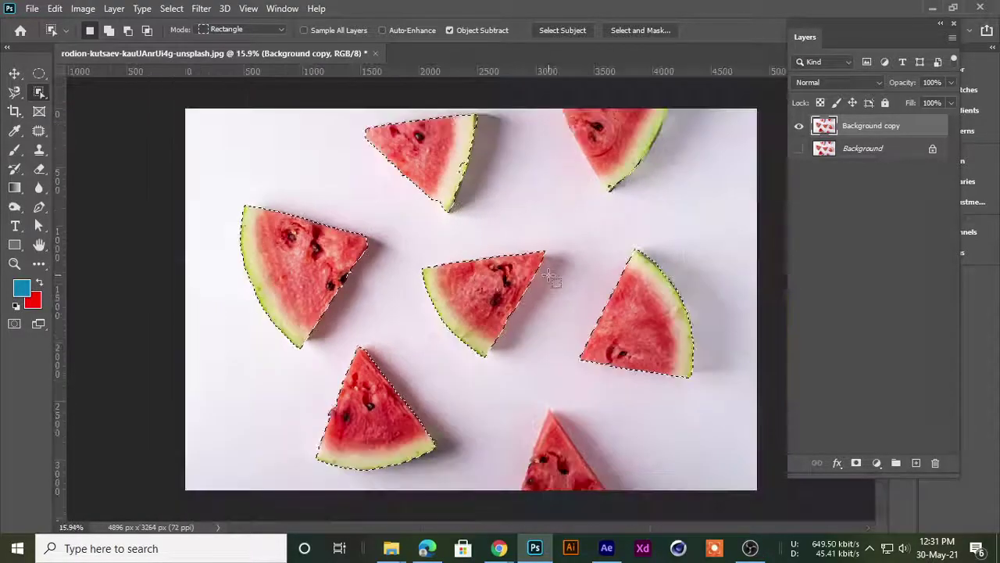
{"action": "scroll", "coordinate": [551, 280], "scroll_direction": "down", "scroll_amount": 1}
{"action": "scroll", "coordinate": [551, 280], "scroll_direction": "up", "scroll_amount": 1}
{"action": "scroll", "coordinate": [530, 277], "scroll_direction": "up", "scroll_amount": 1}
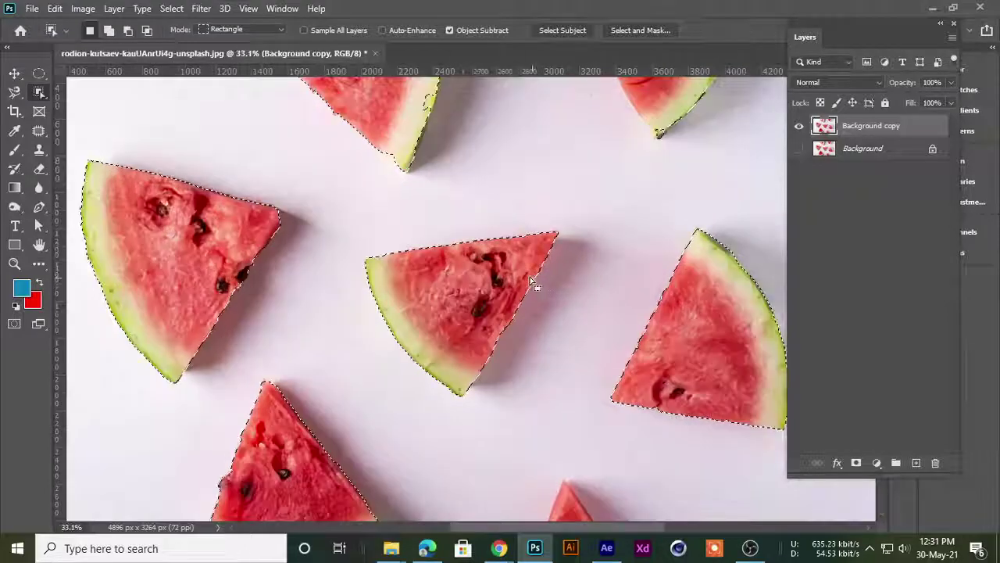
{"action": "scroll", "coordinate": [437, 297], "scroll_direction": "down", "scroll_amount": 1}
{"action": "scroll", "coordinate": [234, 235], "scroll_direction": "up", "scroll_amount": 2}
{"action": "scroll", "coordinate": [380, 224], "scroll_direction": "down", "scroll_amount": 1}
- Clear the selection and review the automatic selection tool list without changing tools
{"action": "scroll", "coordinate": [437, 242], "scroll_direction": "down", "scroll_amount": 1}
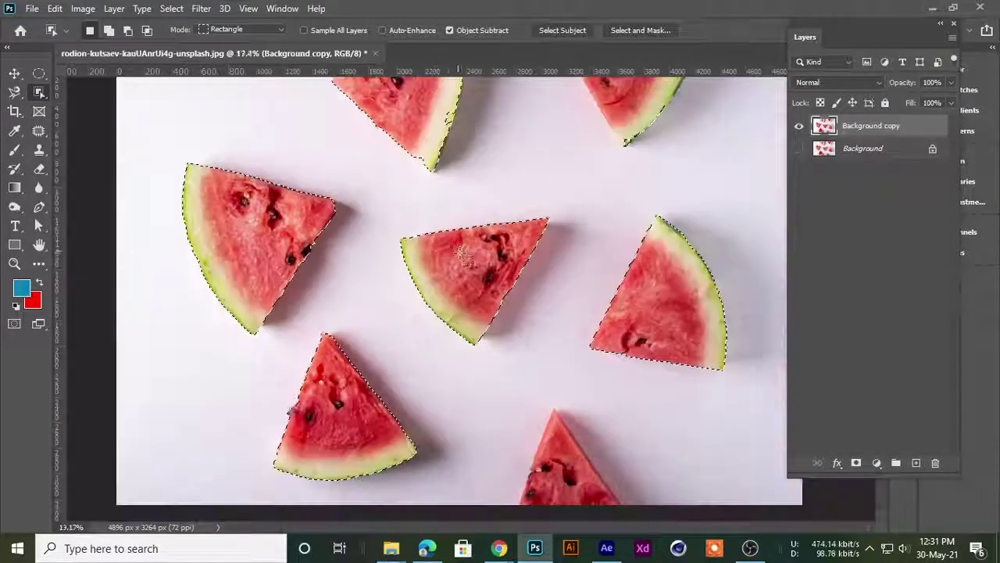
{"action": "scroll", "coordinate": [458, 258], "scroll_direction": "down", "scroll_amount": 1}
{"action": "key", "text": "ctrl+d"}
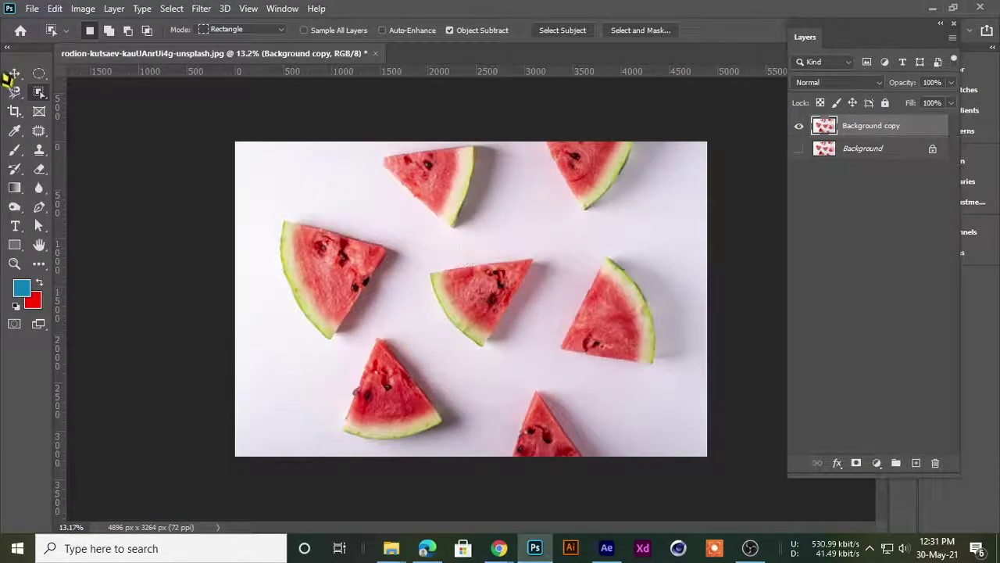
{"action": "right_click", "coordinate": [39, 92]}
{"action": "left_click", "coordinate": [83, 97]}
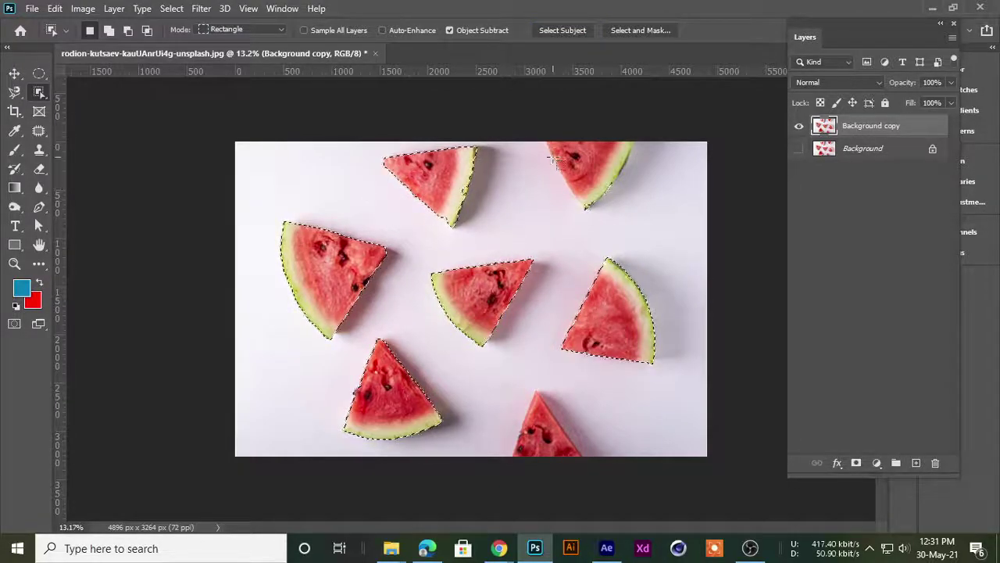
- Zoom in and out across the photo to check the outlines around each watermelon slice
{"action": "scroll", "coordinate": [463, 227], "scroll_direction": "up", "scroll_amount": 1}
{"action": "scroll", "coordinate": [301, 279], "scroll_direction": "up", "scroll_amount": 2}
{"action": "scroll", "coordinate": [301, 279], "scroll_direction": "down", "scroll_amount": 2}
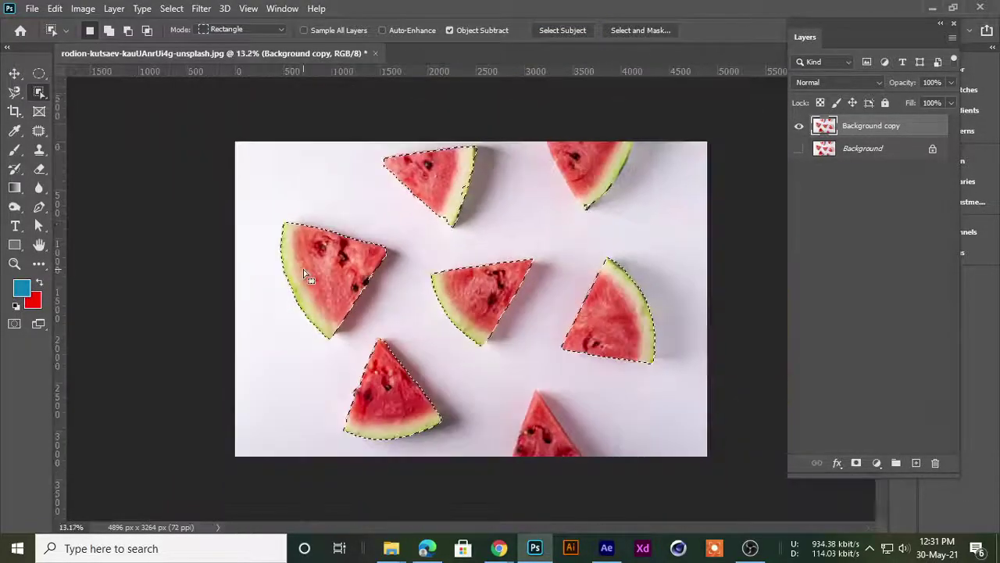
{"action": "scroll", "coordinate": [308, 275], "scroll_direction": "up", "scroll_amount": 2}
{"action": "scroll", "coordinate": [320, 275], "scroll_direction": "down", "scroll_amount": 2}
{"action": "scroll", "coordinate": [466, 274], "scroll_direction": "up", "scroll_amount": 2}
{"action": "scroll", "coordinate": [461, 273], "scroll_direction": "down", "scroll_amount": 2}
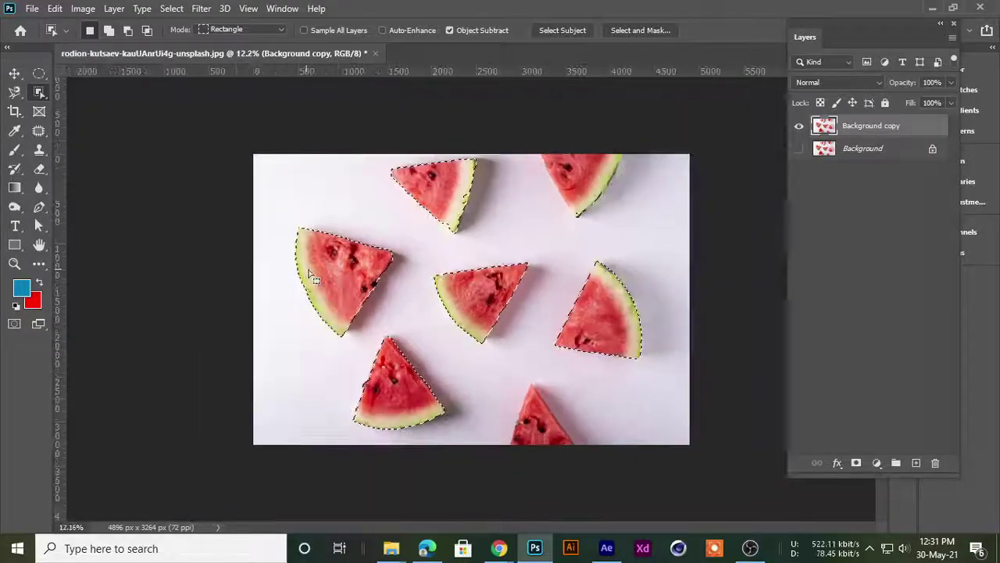
{"action": "scroll", "coordinate": [461, 274], "scroll_direction": "up", "scroll_amount": 2}
{"action": "scroll", "coordinate": [605, 277], "scroll_direction": "up", "scroll_amount": 2}
{"action": "scroll", "coordinate": [609, 282], "scroll_direction": "down", "scroll_amount": 2}
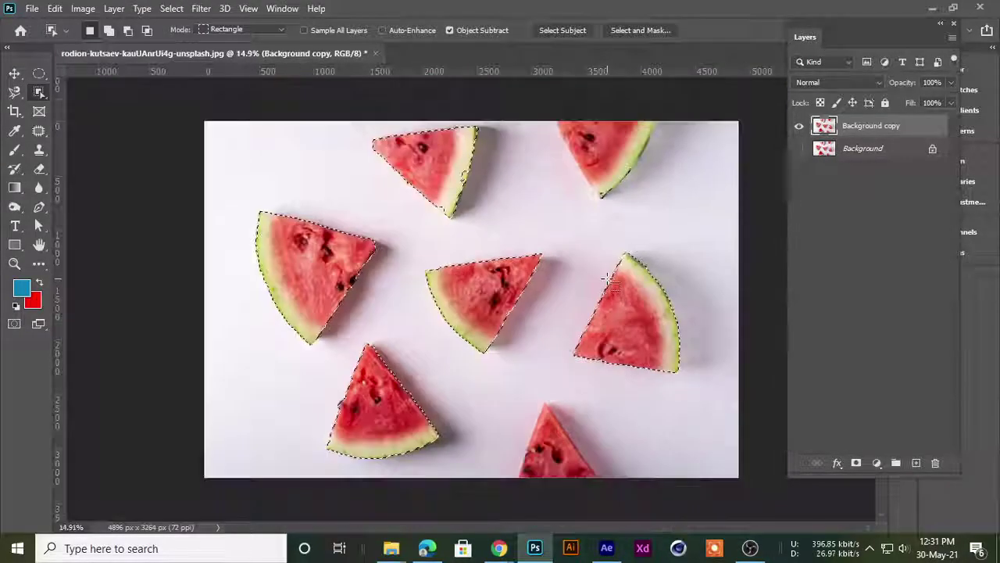
{"action": "scroll", "coordinate": [609, 282], "scroll_direction": "up", "scroll_amount": 2}
{"action": "scroll", "coordinate": [610, 283], "scroll_direction": "down", "scroll_amount": 3}
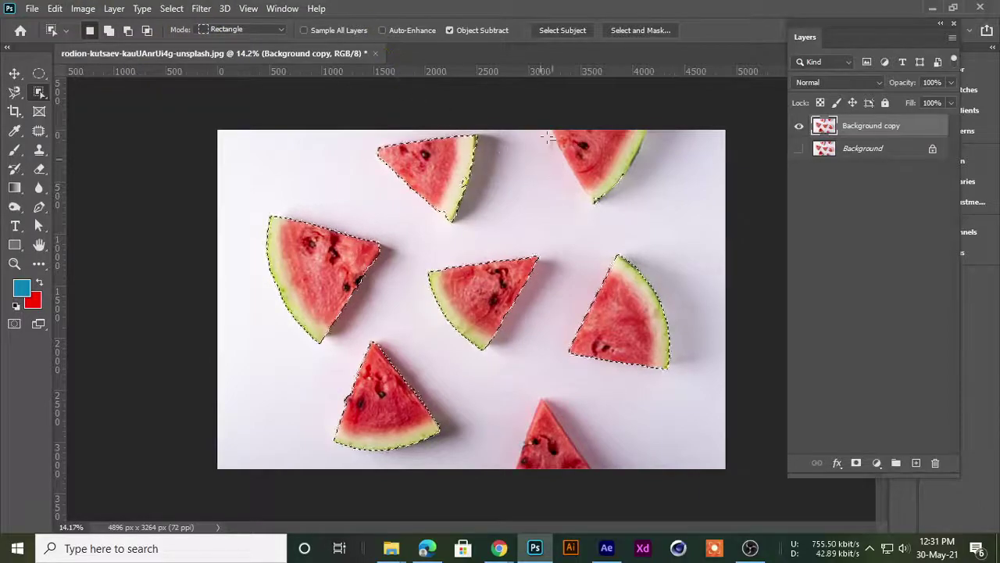
{"action": "scroll", "coordinate": [356, 220], "scroll_direction": "up", "scroll_amount": 1}
{"action": "scroll", "coordinate": [363, 225], "scroll_direction": "up", "scroll_amount": 1}
{"action": "scroll", "coordinate": [371, 230], "scroll_direction": "down", "scroll_amount": 3}
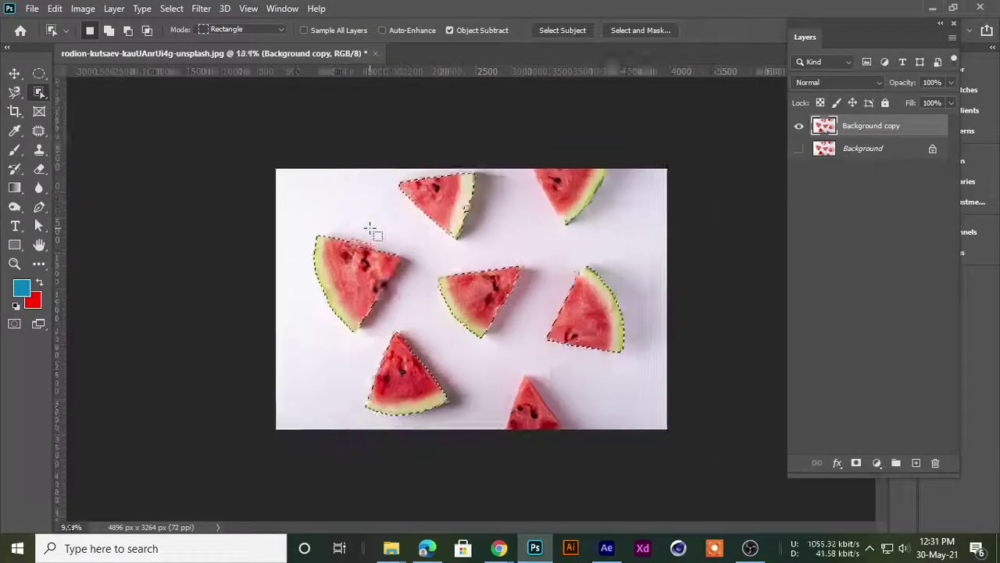
{"action": "scroll", "coordinate": [371, 231], "scroll_direction": "up", "scroll_amount": 3}
{"action": "scroll", "coordinate": [371, 231], "scroll_direction": "down", "scroll_amount": 3}
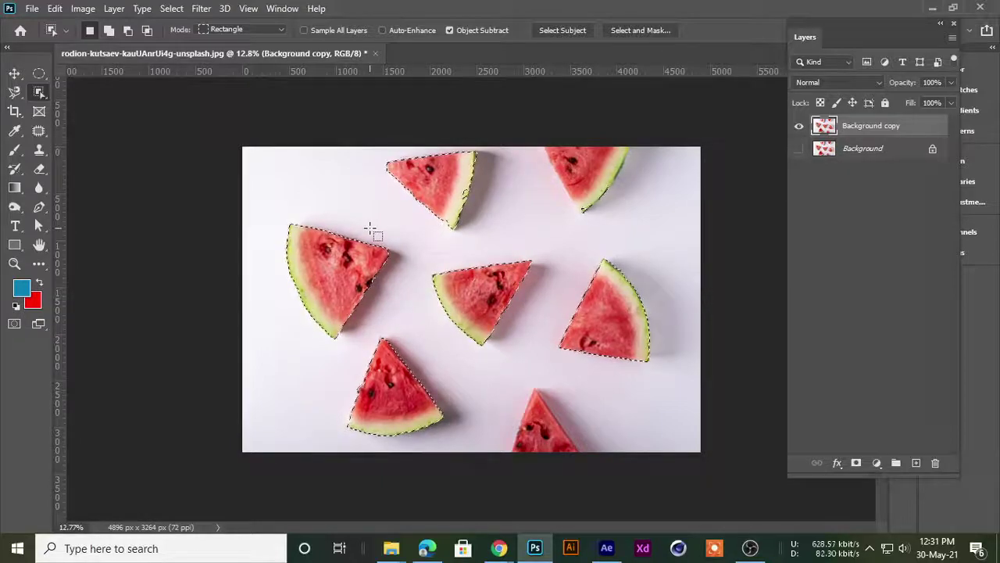
{"action": "scroll", "coordinate": [356, 215], "scroll_direction": "up", "scroll_amount": 1}
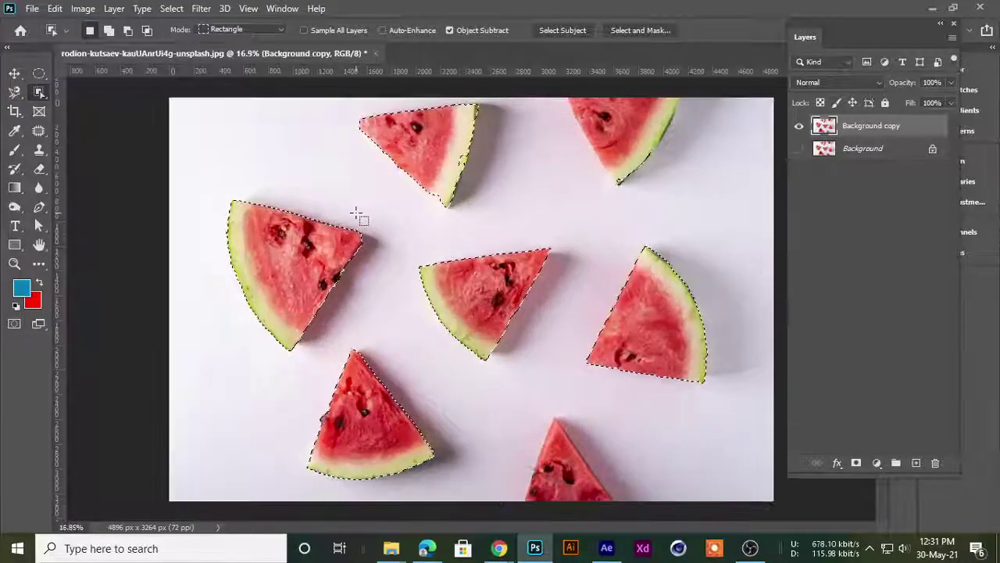
{"action": "scroll", "coordinate": [357, 215], "scroll_direction": "down", "scroll_amount": 2}
{"action": "scroll", "coordinate": [357, 214], "scroll_direction": "up", "scroll_amount": 1}
{"action": "scroll", "coordinate": [359, 213], "scroll_direction": "up", "scroll_amount": 1}
{"action": "scroll", "coordinate": [358, 212], "scroll_direction": "down", "scroll_amount": 2}
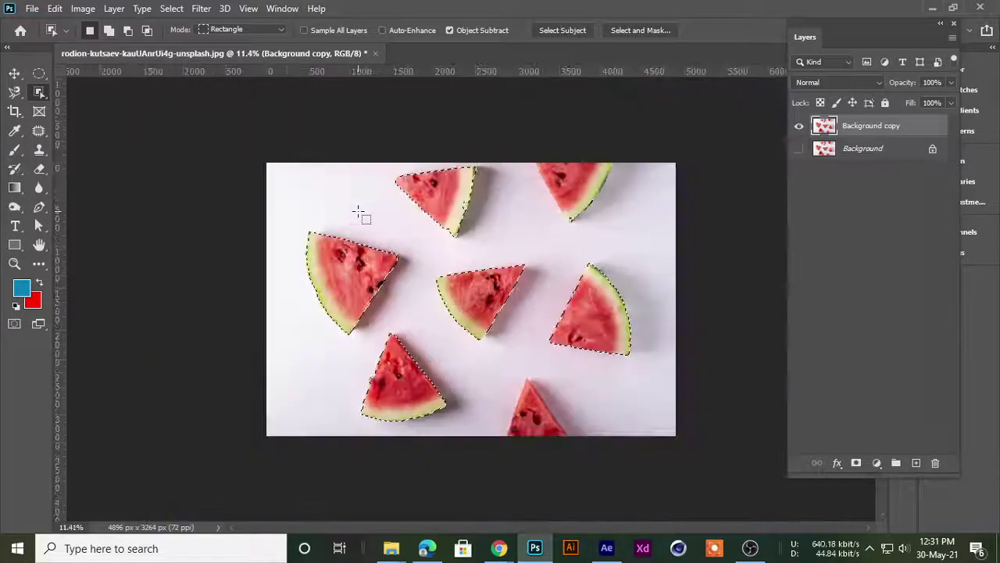
{"action": "scroll", "coordinate": [357, 212], "scroll_direction": "up", "scroll_amount": 1}
{"action": "scroll", "coordinate": [358, 205], "scroll_direction": "down", "scroll_amount": 1}
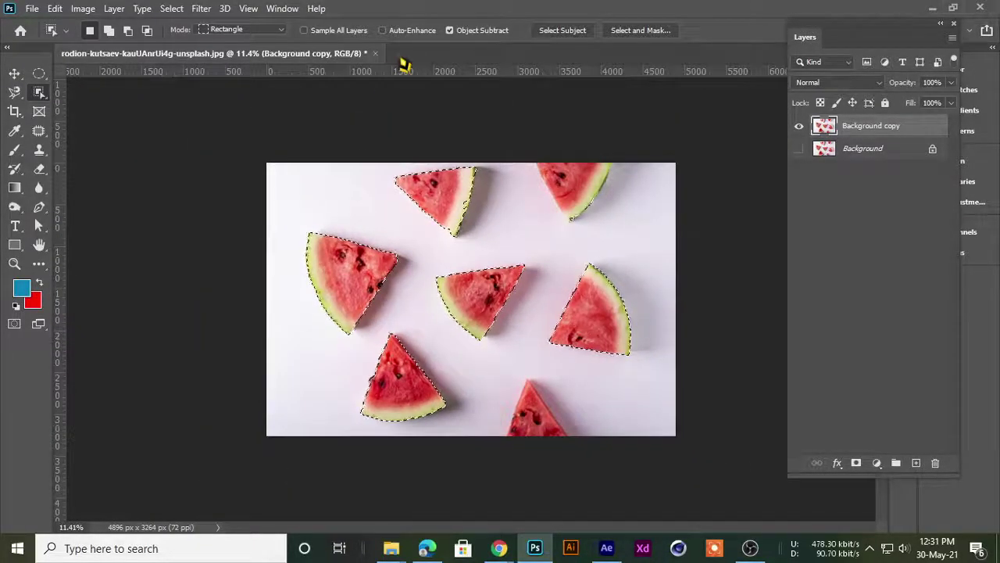
{"action": "scroll", "coordinate": [391, 183], "scroll_direction": "up", "scroll_amount": 2}
{"action": "scroll", "coordinate": [384, 226], "scroll_direction": "down", "scroll_amount": 2}
{"action": "scroll", "coordinate": [384, 218], "scroll_direction": "up", "scroll_amount": 2}
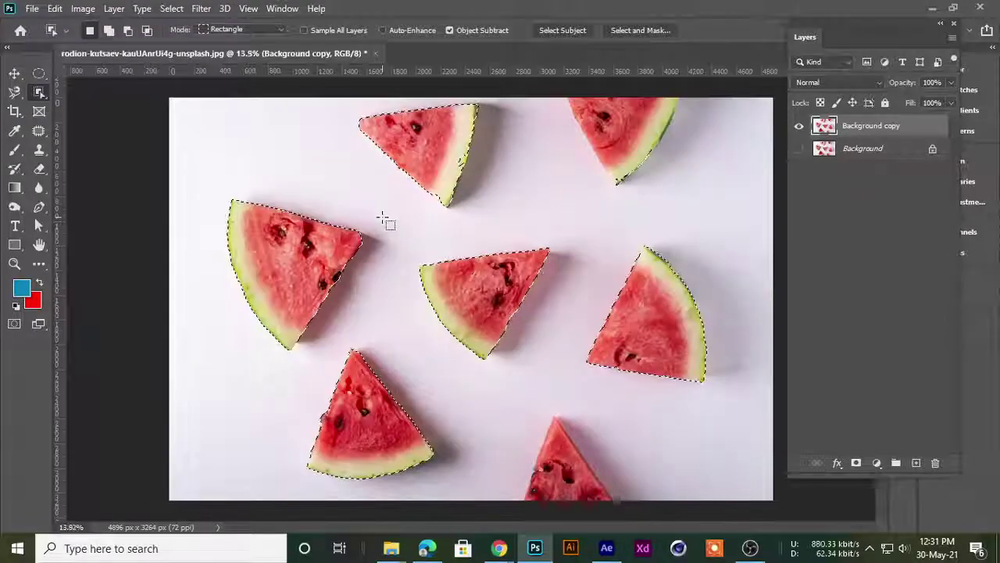
{"action": "scroll", "coordinate": [383, 218], "scroll_direction": "down", "scroll_amount": 1}
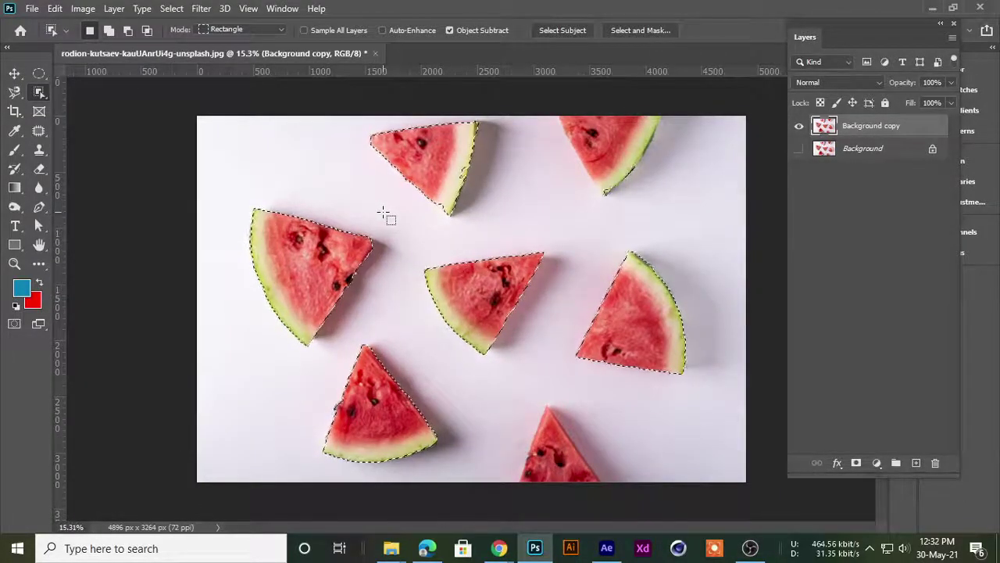
{"action": "scroll", "coordinate": [384, 216], "scroll_direction": "up", "scroll_amount": 1}
{"action": "scroll", "coordinate": [383, 214], "scroll_direction": "down", "scroll_amount": 2}
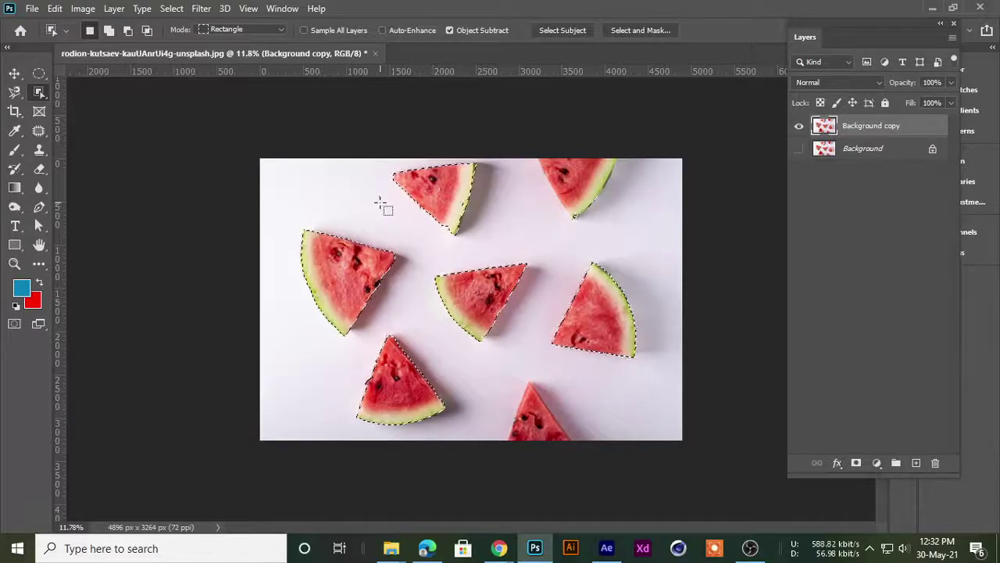
{"action": "scroll", "coordinate": [377, 206], "scroll_direction": "down", "scroll_amount": 1}
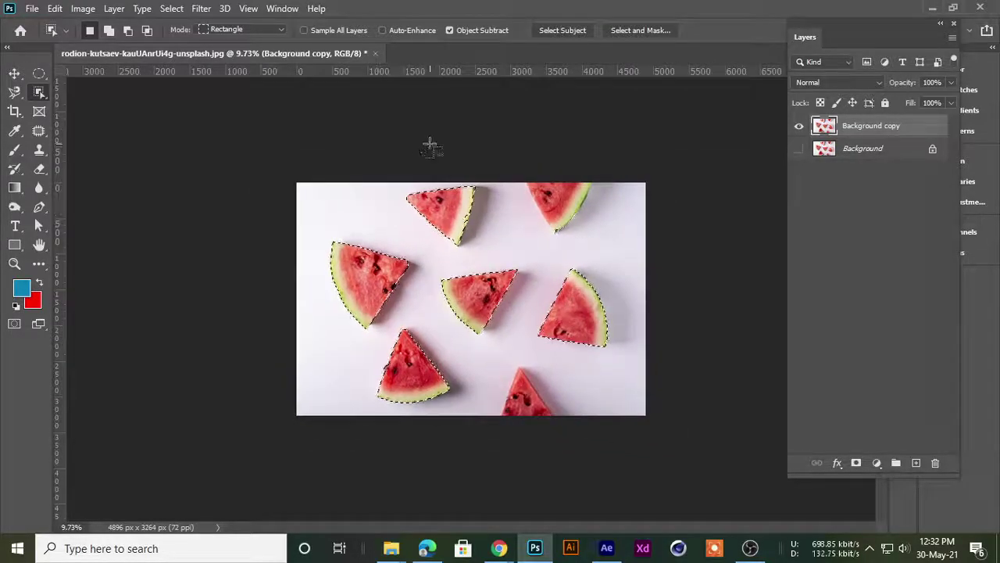
{"action": "scroll", "coordinate": [473, 249], "scroll_direction": "up", "scroll_amount": 1}
{"action": "scroll", "coordinate": [473, 244], "scroll_direction": "up", "scroll_amount": 1}
{"action": "scroll", "coordinate": [473, 243], "scroll_direction": "up", "scroll_amount": 2}
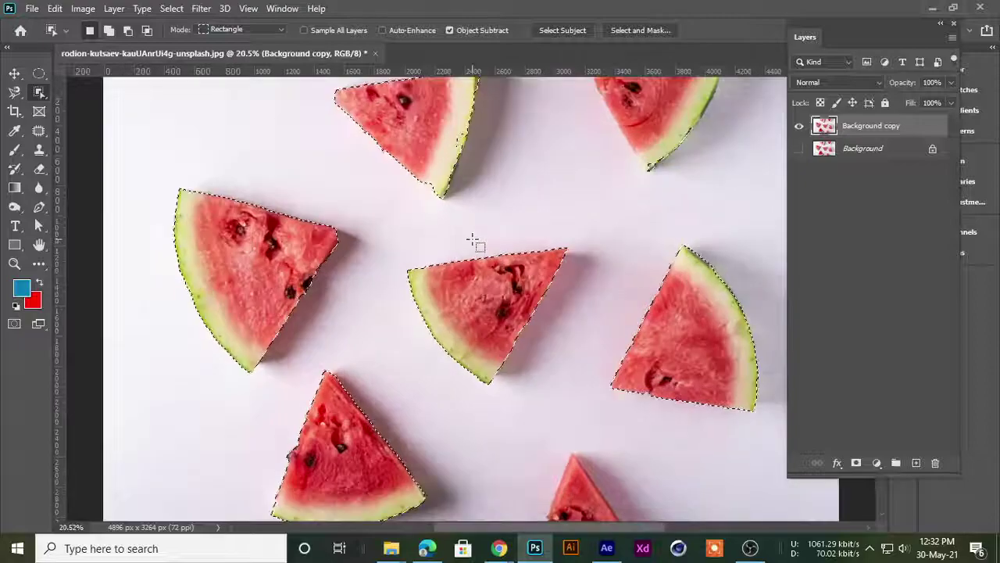
{"action": "scroll", "coordinate": [473, 241], "scroll_direction": "down", "scroll_amount": 2}
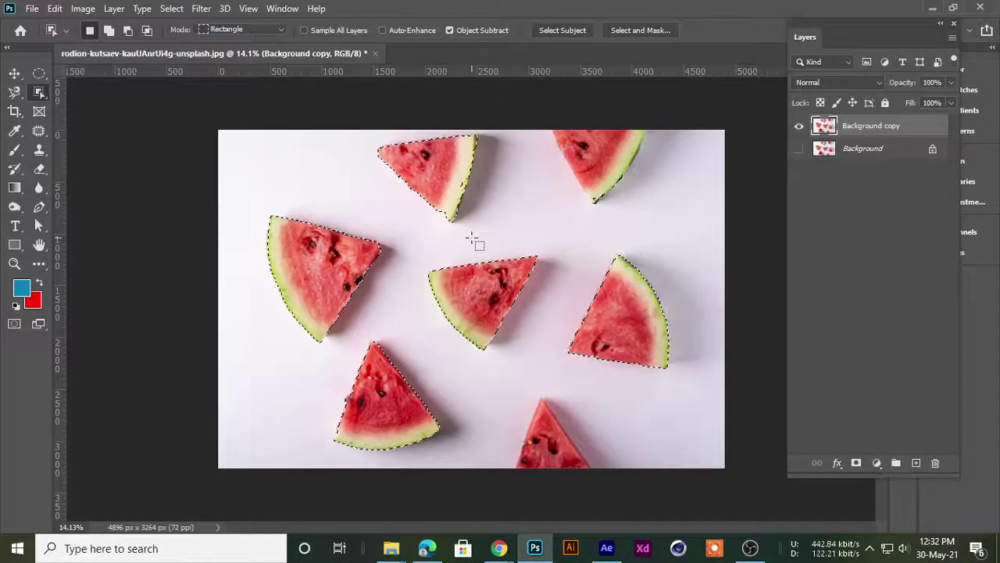
{"action": "scroll", "coordinate": [472, 240], "scroll_direction": "up", "scroll_amount": 1}
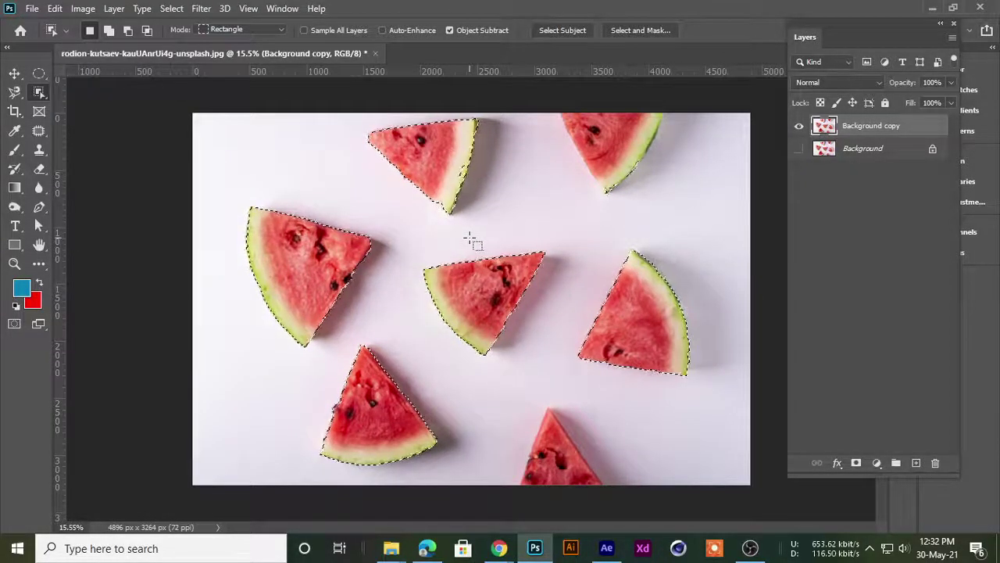
{"action": "scroll", "coordinate": [468, 240], "scroll_direction": "up", "scroll_amount": 2}
{"action": "scroll", "coordinate": [466, 239], "scroll_direction": "down", "scroll_amount": 3}
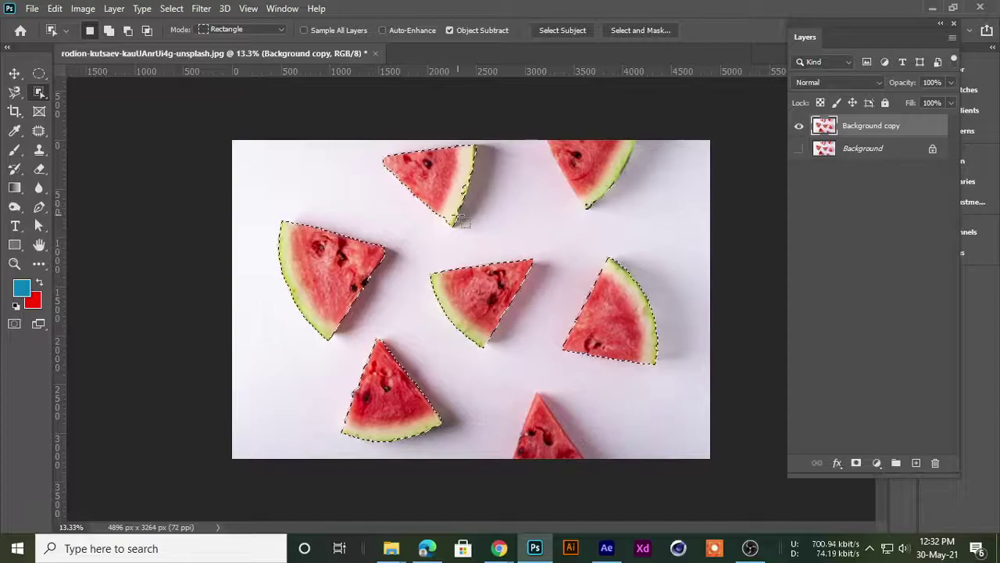
{"action": "scroll", "coordinate": [469, 216], "scroll_direction": "up", "scroll_amount": 1}
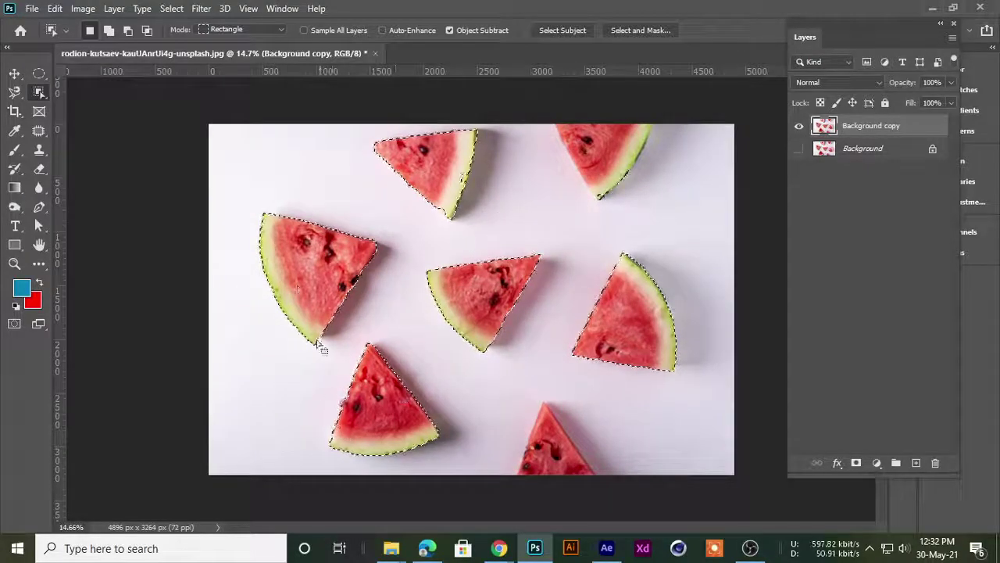
{"action": "scroll", "coordinate": [403, 227], "scroll_direction": "up", "scroll_amount": 1}
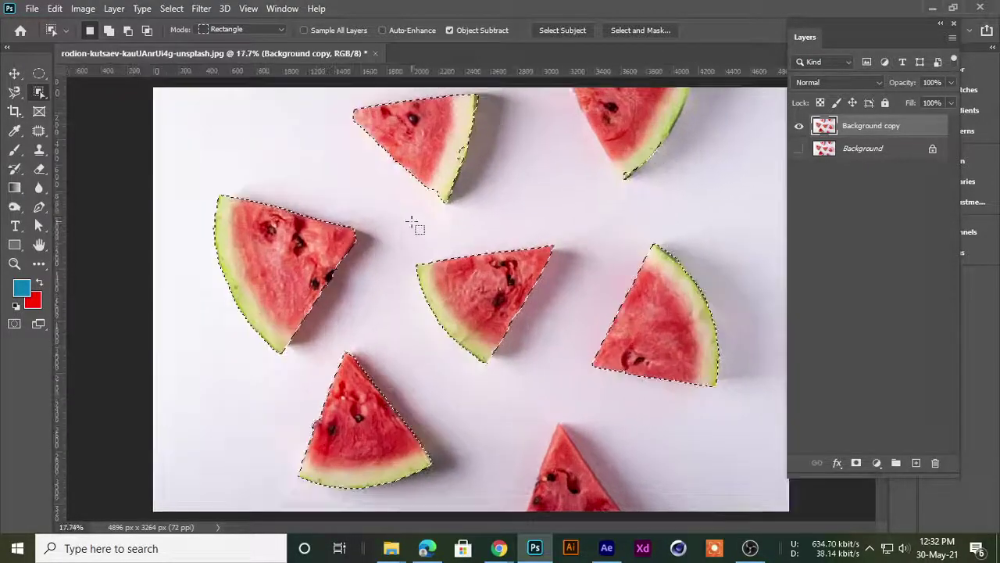
{"action": "scroll", "coordinate": [413, 223], "scroll_direction": "up", "scroll_amount": 1}
{"action": "scroll", "coordinate": [468, 159], "scroll_direction": "down", "scroll_amount": 2}
{"action": "scroll", "coordinate": [469, 164], "scroll_direction": "down", "scroll_amount": 2}
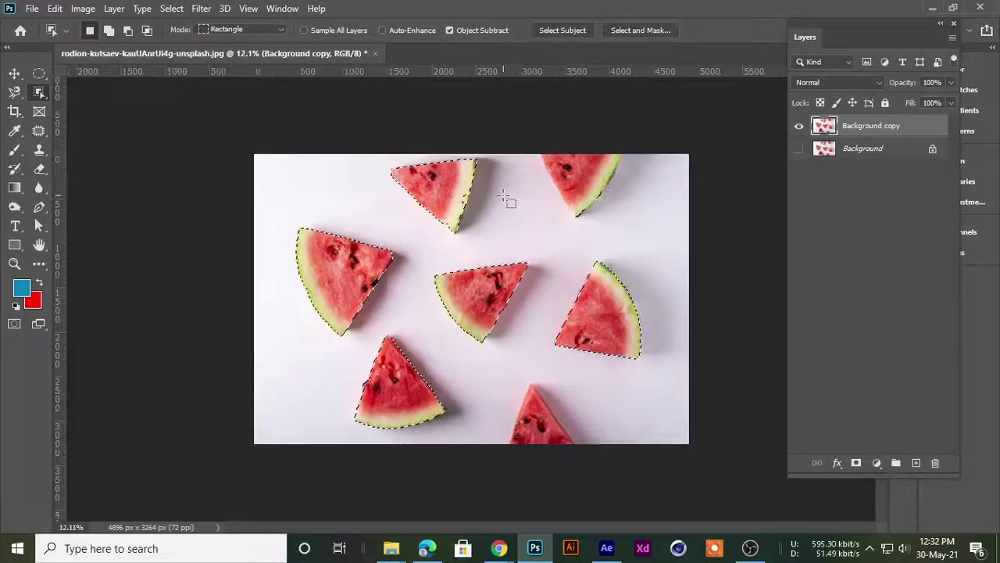
- Deselect all slices and confirm the Object Selection mode stays on Rectangle
{"action": "key", "text": "ctrl+d"}
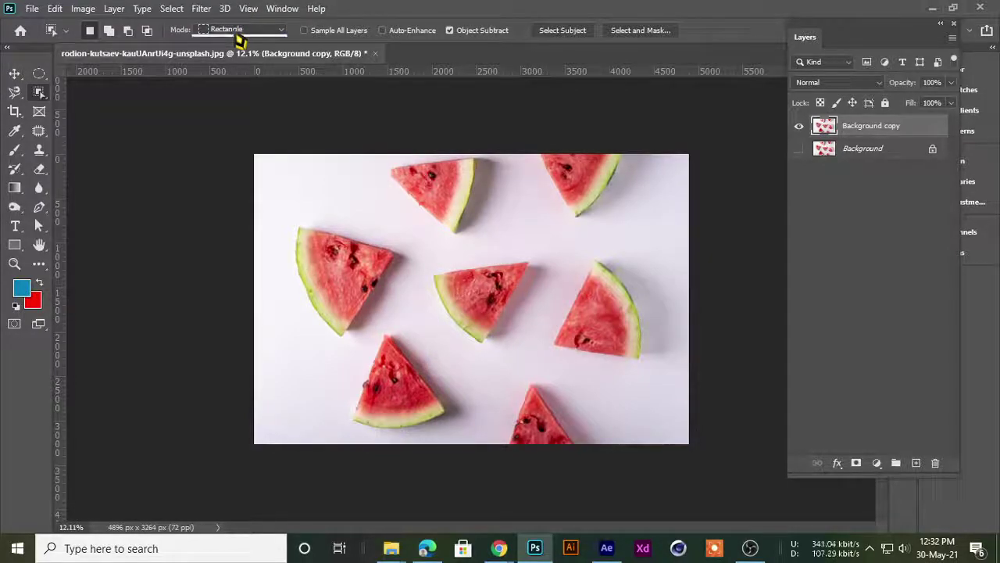
{"action": "left_click", "coordinate": [234, 31]}
{"action": "left_click", "coordinate": [234, 43]}
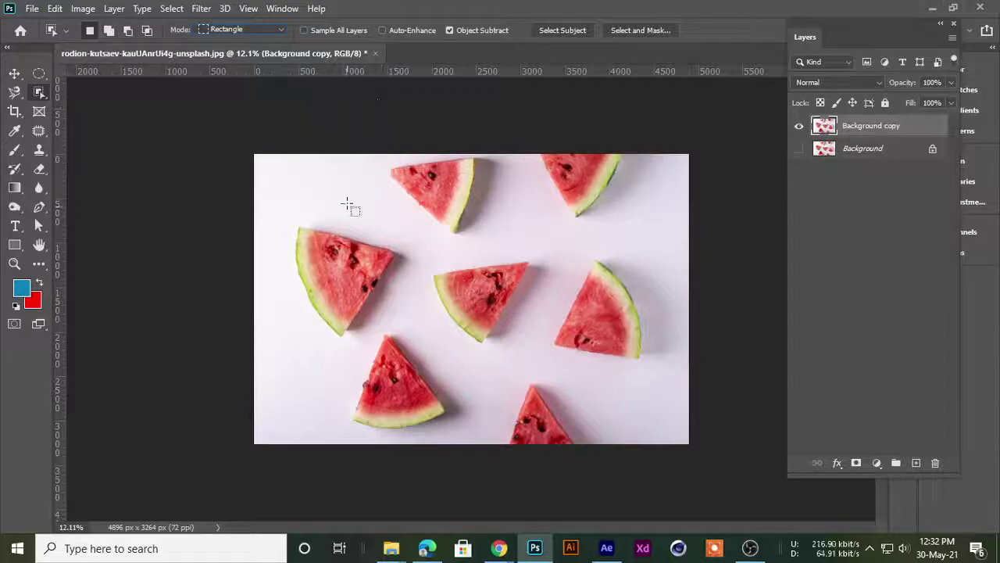
{"action": "left_click", "coordinate": [226, 33]}
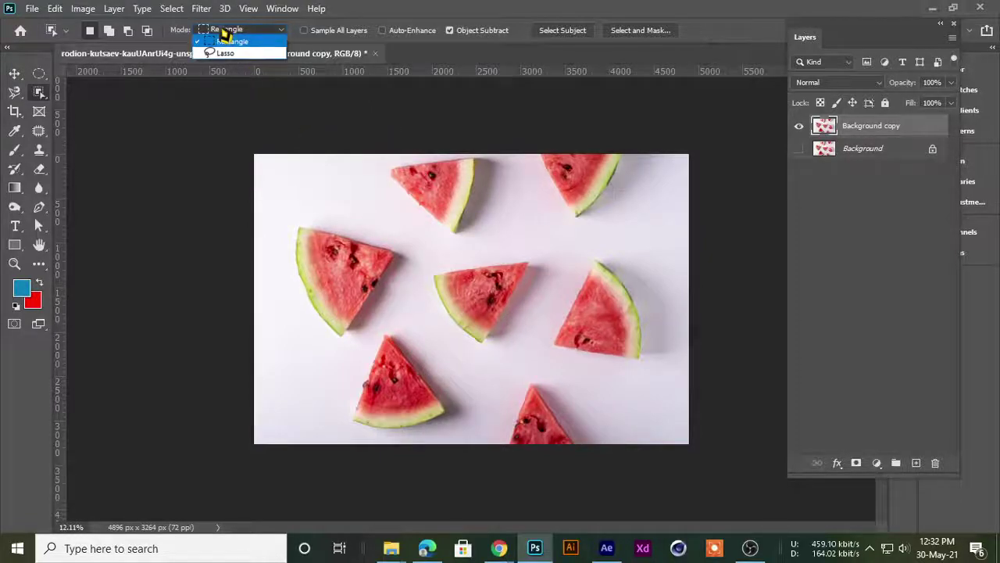
{"action": "left_click", "coordinate": [226, 43]}
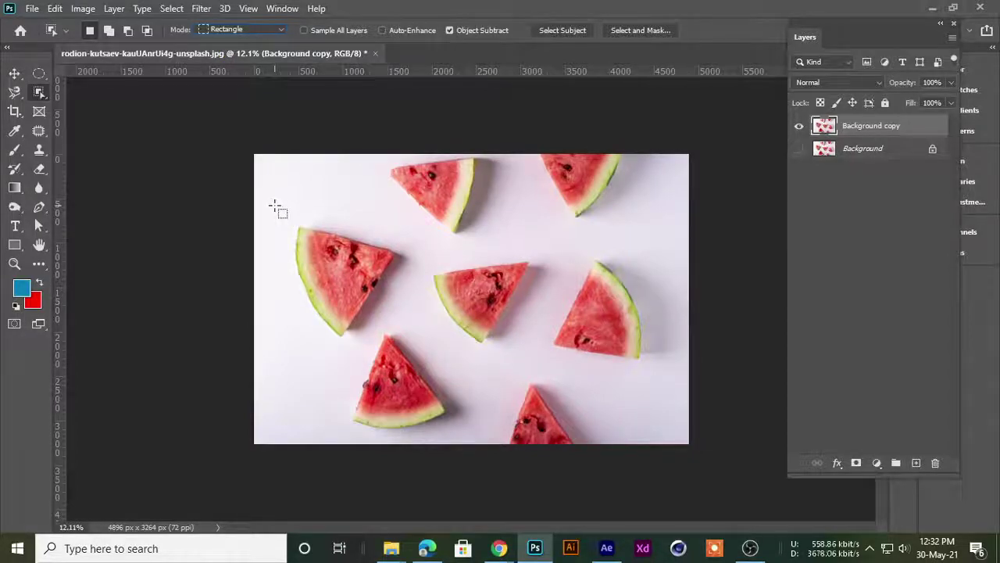
- Box in the left watermelon slice, then draw a larger selection region across the image
{"action": "left_click_drag", "start_coordinate": [274, 205], "coordinate": [408, 335]}
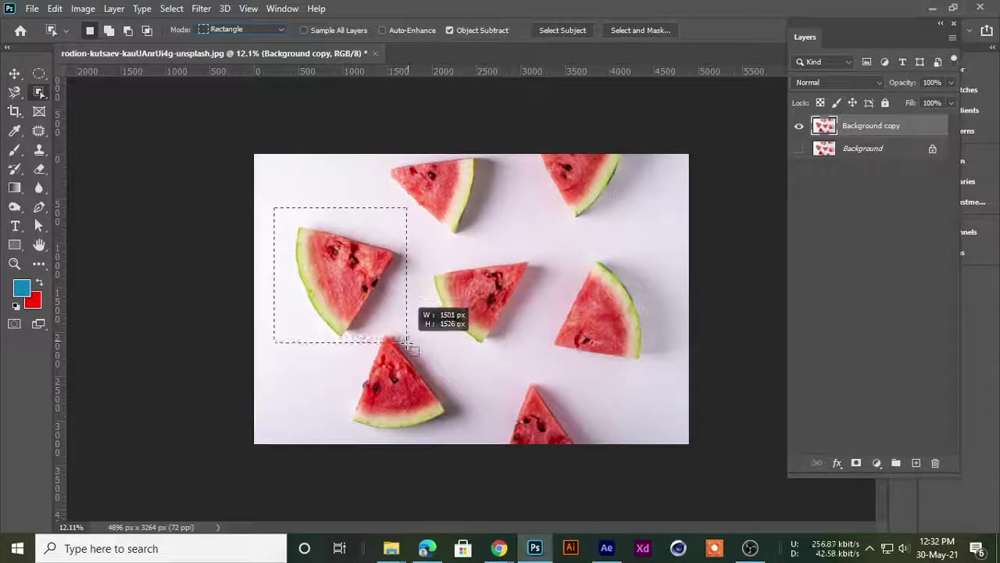
{"action": "mouse_move", "coordinate": [408, 335]}
{"action": "left_mouse_down"}
{"action": "mouse_move", "coordinate": [398, 336]}
{"action": "mouse_move", "coordinate": [413, 341]}
{"action": "left_mouse_up"}
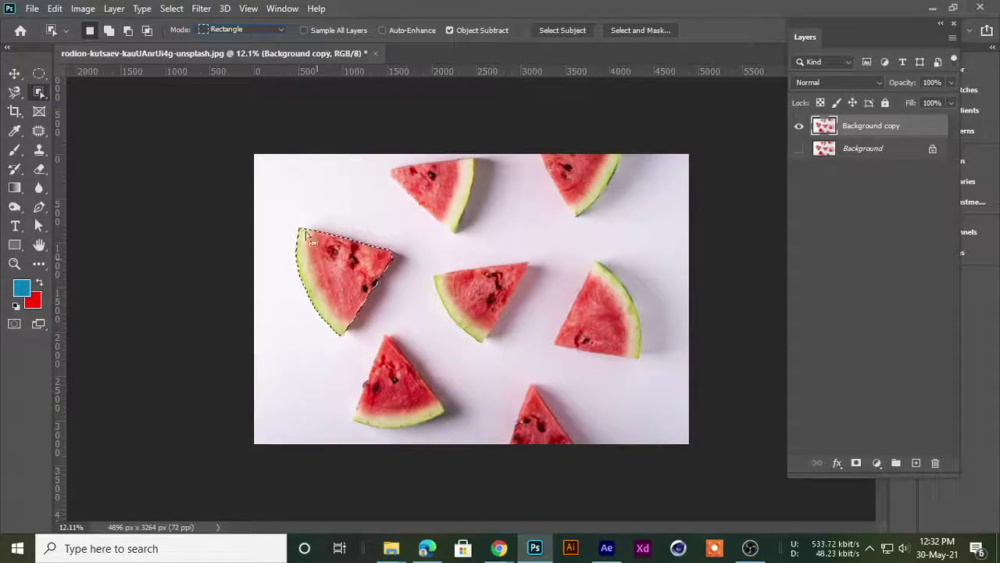
{"action": "scroll", "coordinate": [326, 274], "scroll_direction": "up", "scroll_amount": 3}
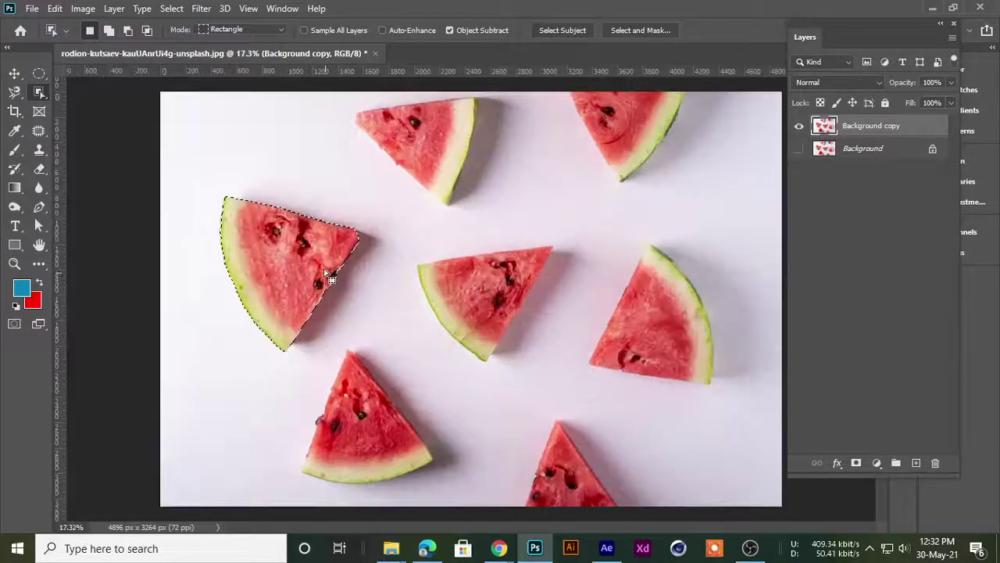
{"action": "scroll", "coordinate": [326, 273], "scroll_direction": "down", "scroll_amount": 4}
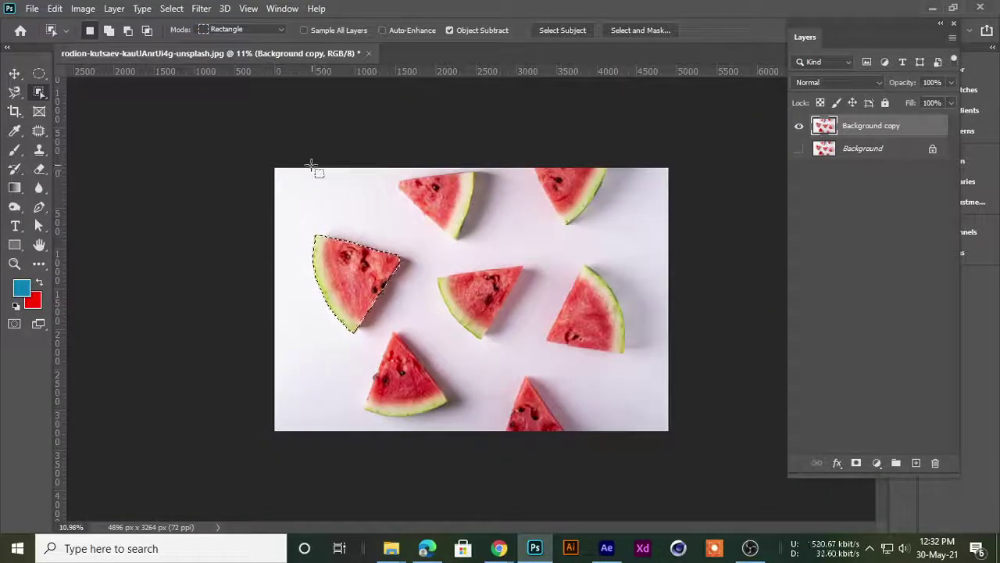
{"action": "mouse_move", "coordinate": [310, 168]}
{"action": "left_mouse_down"}
{"action": "mouse_move", "coordinate": [542, 409]}
{"action": "mouse_move", "coordinate": [654, 436]}
{"action": "left_mouse_up"}
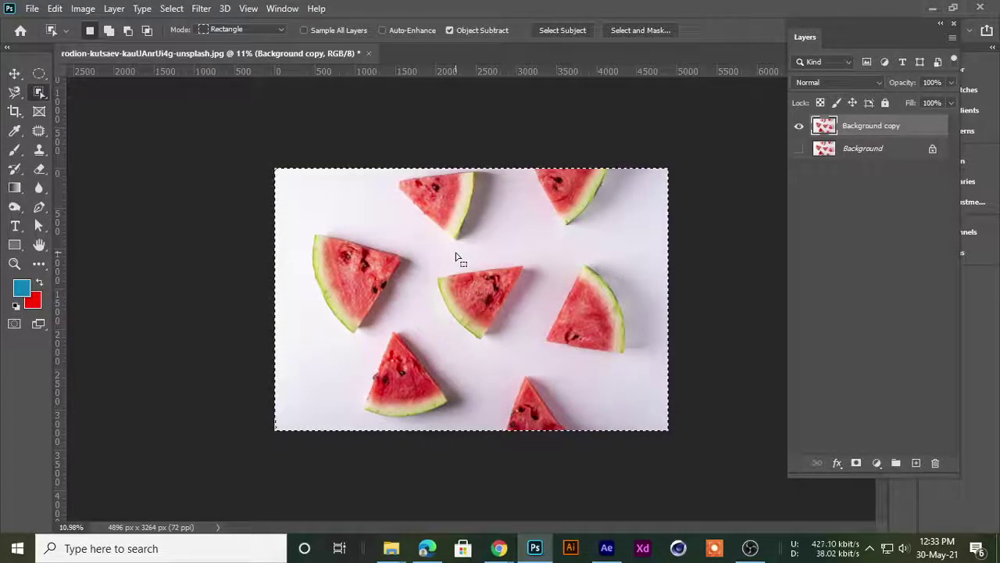
- Clear the selection and box-select the top and middle watermelon slices
{"action": "key", "text": "ctrl+d"}
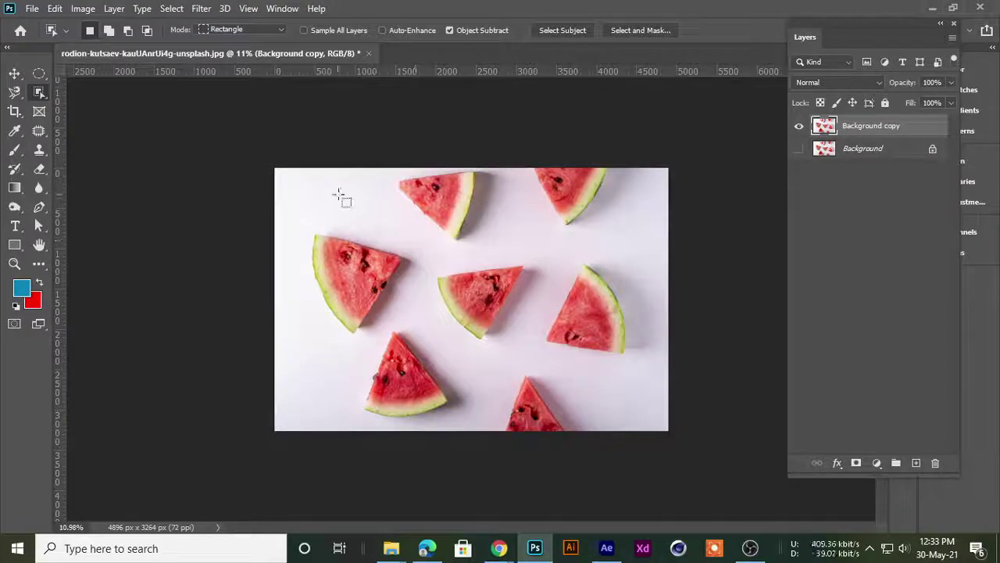
{"action": "left_click_drag", "start_coordinate": [363, 164], "coordinate": [510, 242]}
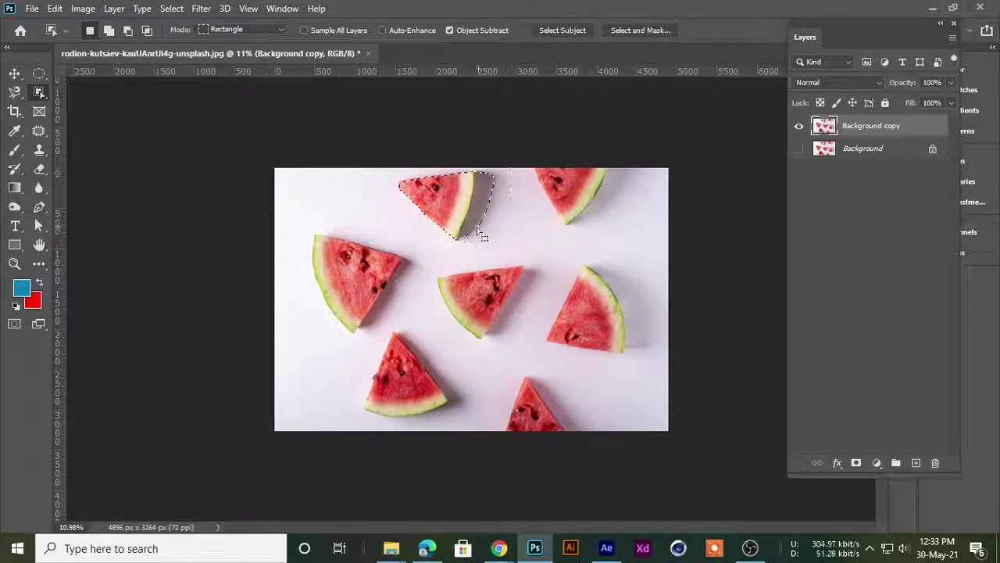
{"action": "scroll", "coordinate": [471, 301], "scroll_direction": "up", "scroll_amount": 2}
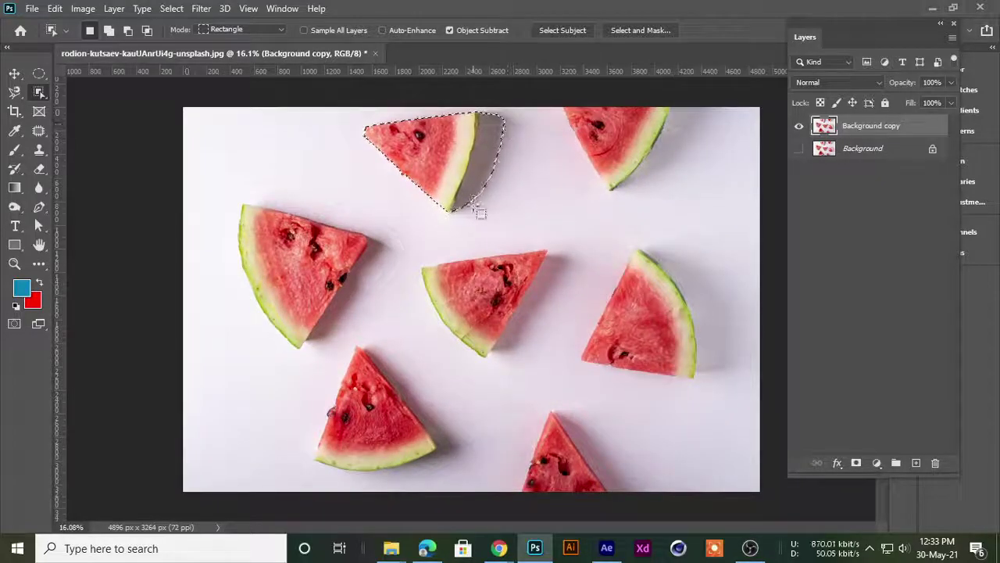
{"action": "scroll", "coordinate": [458, 246], "scroll_direction": "down", "scroll_amount": 1}
{"action": "mouse_move", "coordinate": [415, 250]}
{"action": "left_mouse_down"}
{"action": "mouse_move", "coordinate": [556, 359]}
{"action": "mouse_move", "coordinate": [552, 350]}
{"action": "left_mouse_up"}
- Box-select the right watermelon slice, then list the alternative automatic selection tools
{"action": "scroll", "coordinate": [503, 286], "scroll_direction": "up", "scroll_amount": 3}
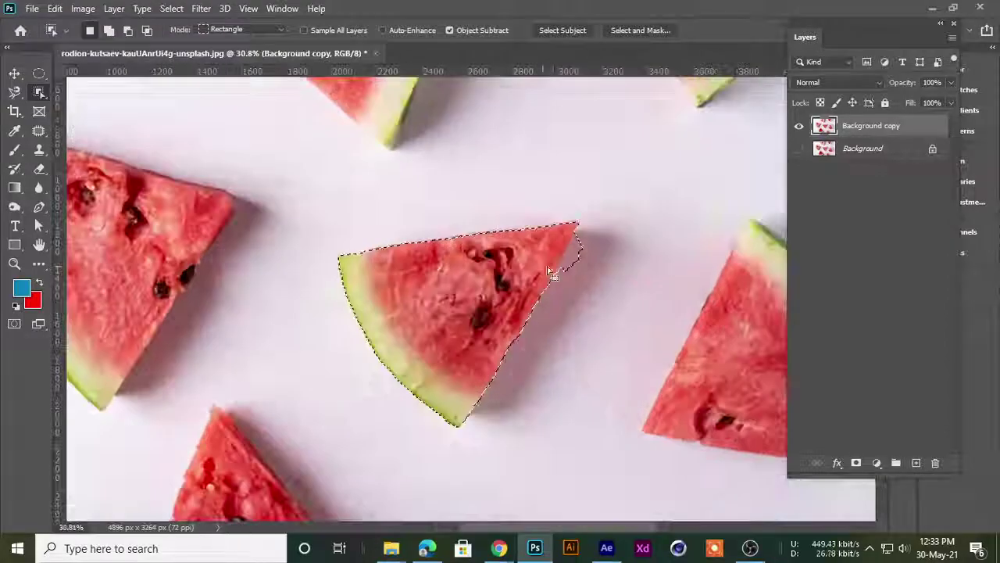
{"action": "scroll", "coordinate": [576, 250], "scroll_direction": "up", "scroll_amount": 1}
{"action": "scroll", "coordinate": [559, 258], "scroll_direction": "down", "scroll_amount": 4}
{"action": "scroll", "coordinate": [545, 267], "scroll_direction": "down", "scroll_amount": 2}
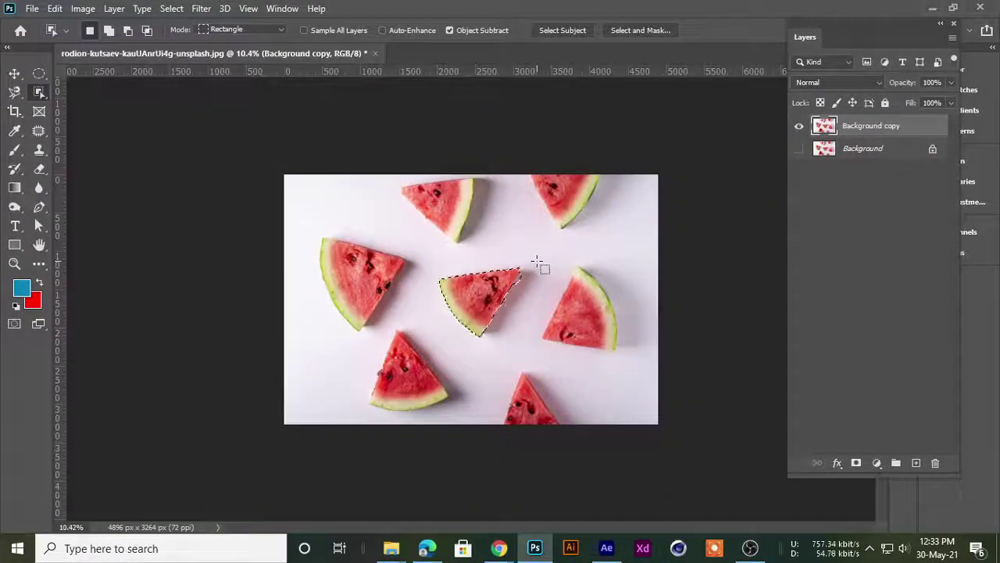
{"action": "scroll", "coordinate": [509, 268], "scroll_direction": "up", "scroll_amount": 1}
{"action": "scroll", "coordinate": [512, 250], "scroll_direction": "up", "scroll_amount": 2}
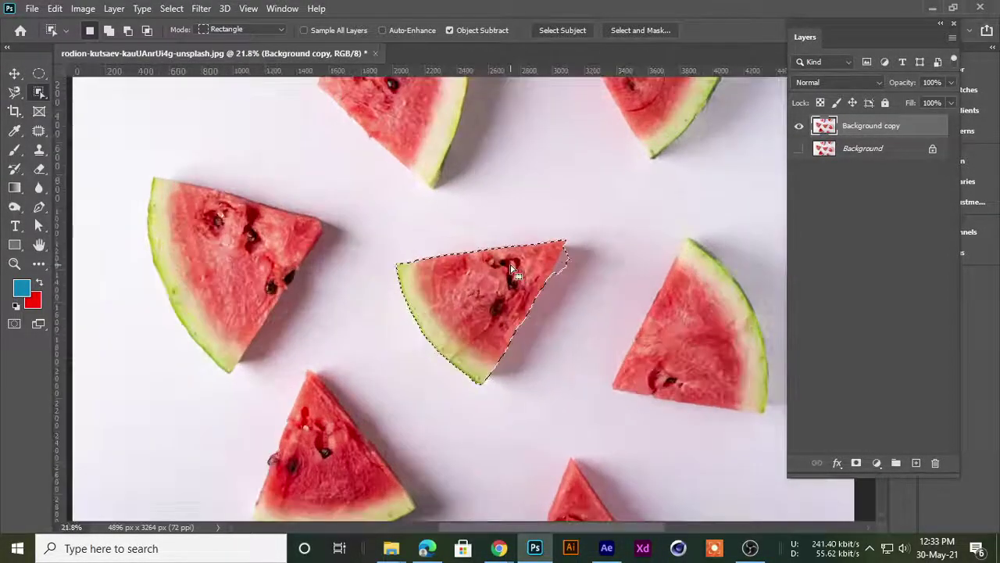
{"action": "scroll", "coordinate": [512, 230], "scroll_direction": "up", "scroll_amount": 1}
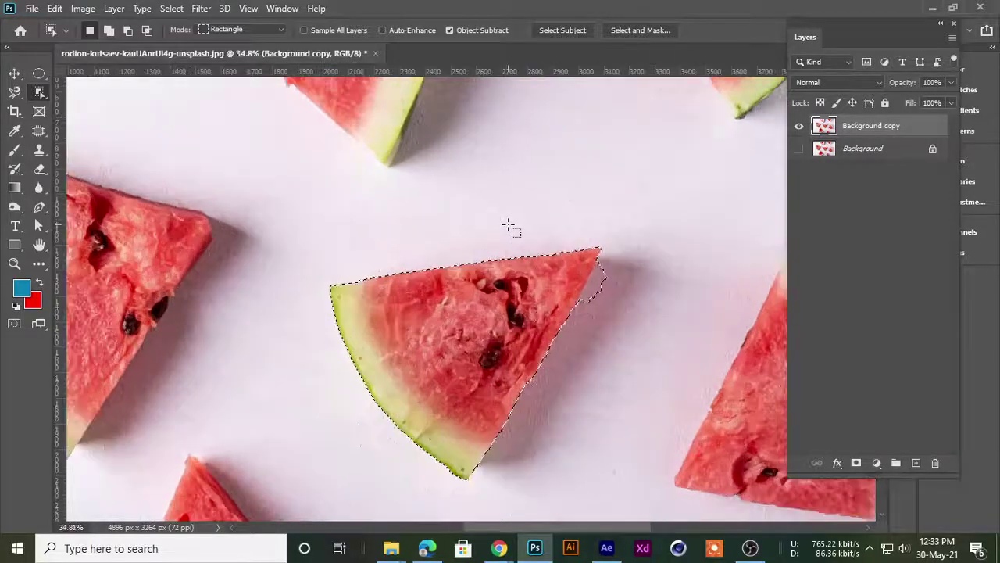
{"action": "scroll", "coordinate": [584, 258], "scroll_direction": "up", "scroll_amount": 2}
{"action": "scroll", "coordinate": [585, 254], "scroll_direction": "down", "scroll_amount": 2}
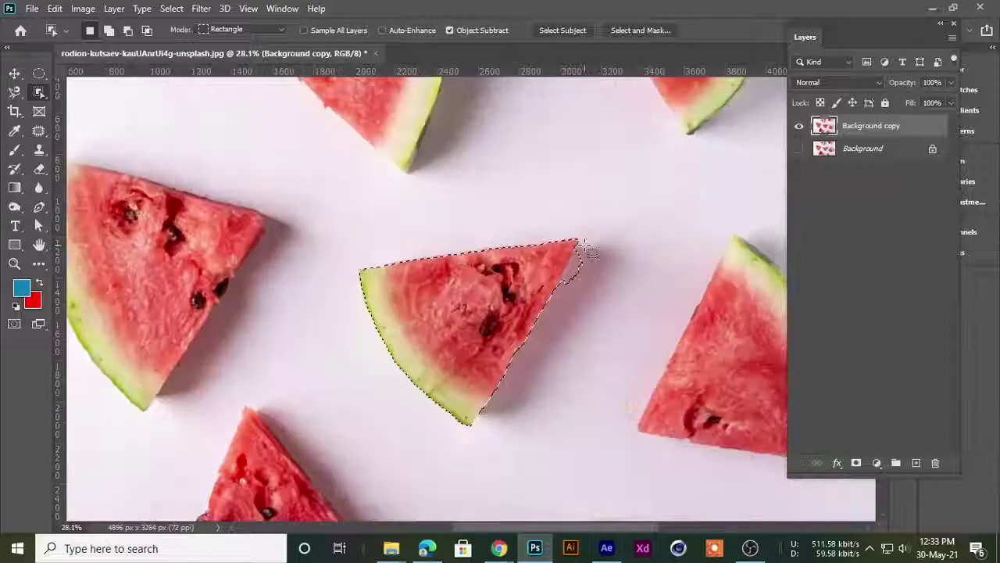
{"action": "scroll", "coordinate": [584, 244], "scroll_direction": "down", "scroll_amount": 2}
{"action": "scroll", "coordinate": [563, 241], "scroll_direction": "up", "scroll_amount": 1}
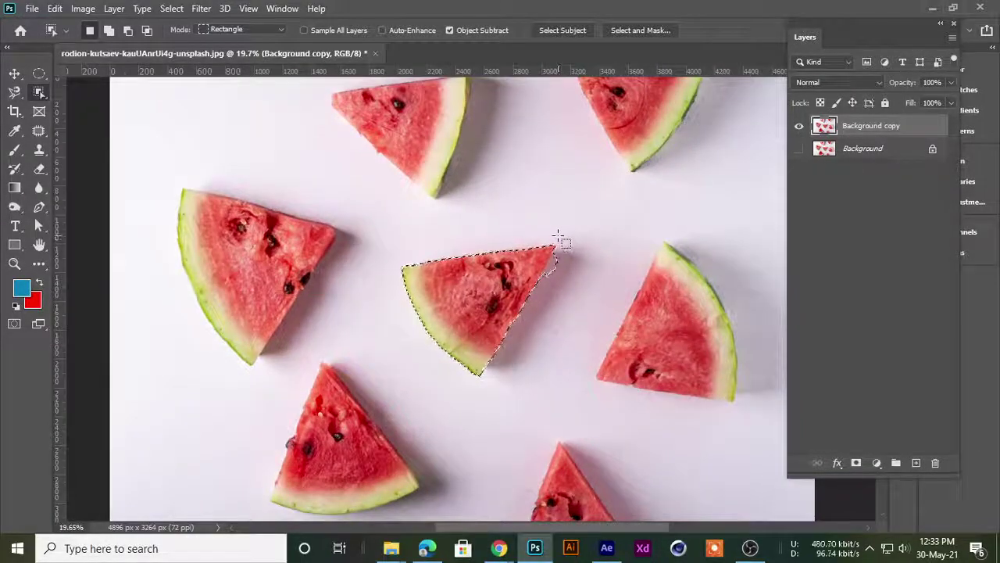
{"action": "scroll", "coordinate": [558, 239], "scroll_direction": "down", "scroll_amount": 1}
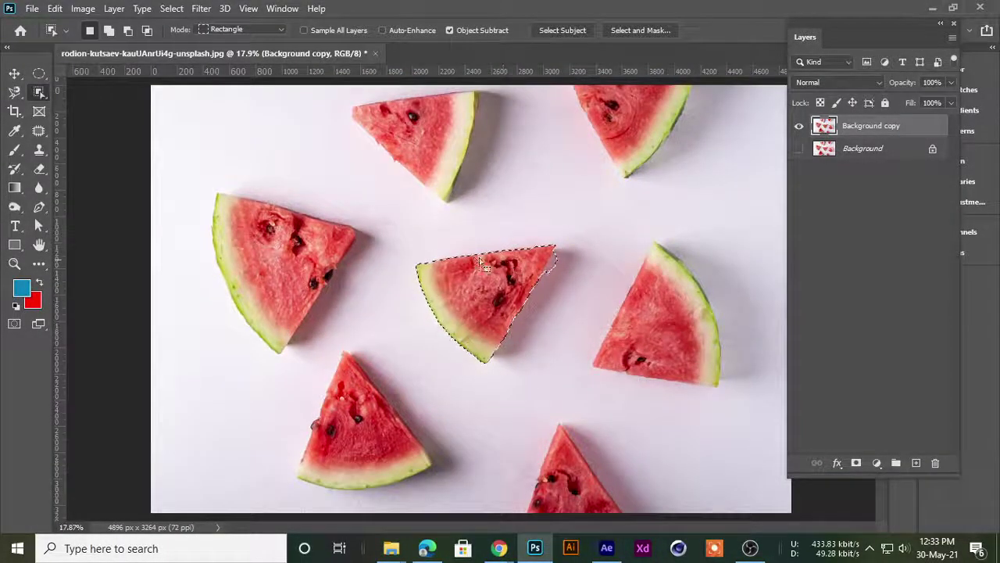
{"action": "scroll", "coordinate": [476, 261], "scroll_direction": "down", "scroll_amount": 1}
{"action": "scroll", "coordinate": [476, 260], "scroll_direction": "up", "scroll_amount": 1}
{"action": "scroll", "coordinate": [476, 261], "scroll_direction": "up", "scroll_amount": 1}
{"action": "scroll", "coordinate": [474, 250], "scroll_direction": "down", "scroll_amount": 1}
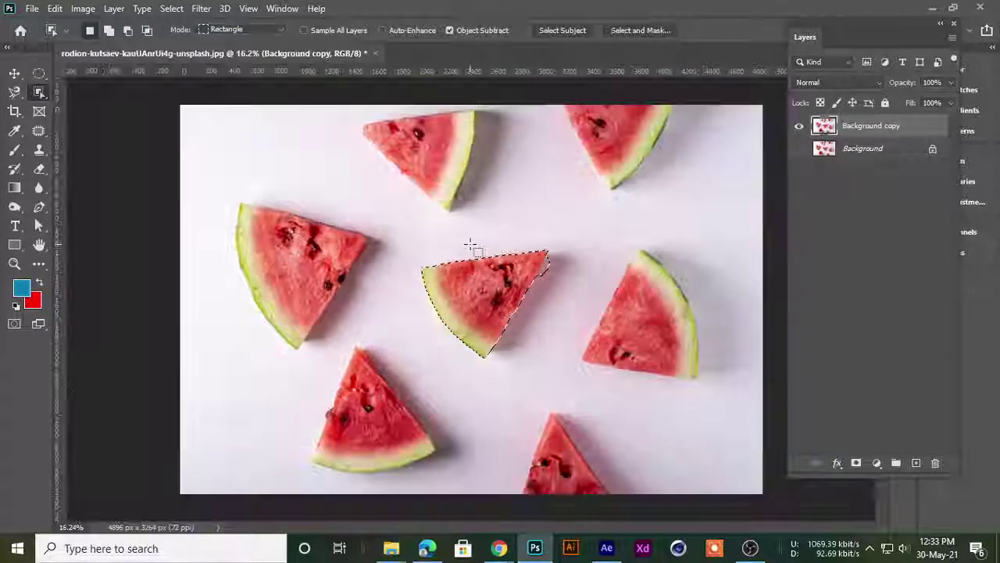
{"action": "scroll", "coordinate": [474, 246], "scroll_direction": "up", "scroll_amount": 1}
{"action": "scroll", "coordinate": [576, 272], "scroll_direction": "down", "scroll_amount": 1}
{"action": "left_click_drag", "start_coordinate": [552, 242], "coordinate": [670, 374]}
{"action": "scroll", "coordinate": [656, 367], "scroll_direction": "up", "scroll_amount": 1}
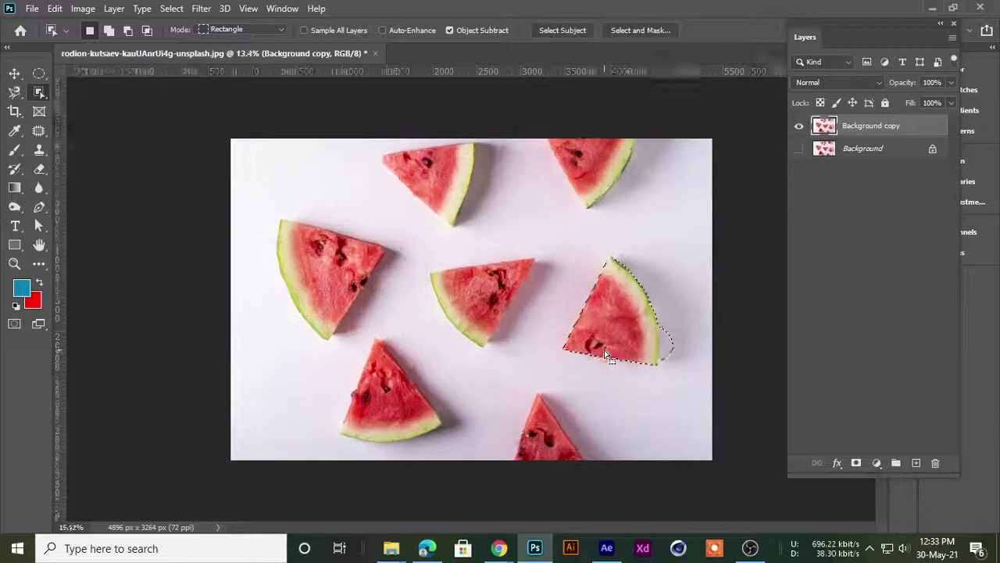
{"action": "scroll", "coordinate": [617, 356], "scroll_direction": "up", "scroll_amount": 2}
{"action": "scroll", "coordinate": [611, 353], "scroll_direction": "down", "scroll_amount": 1}
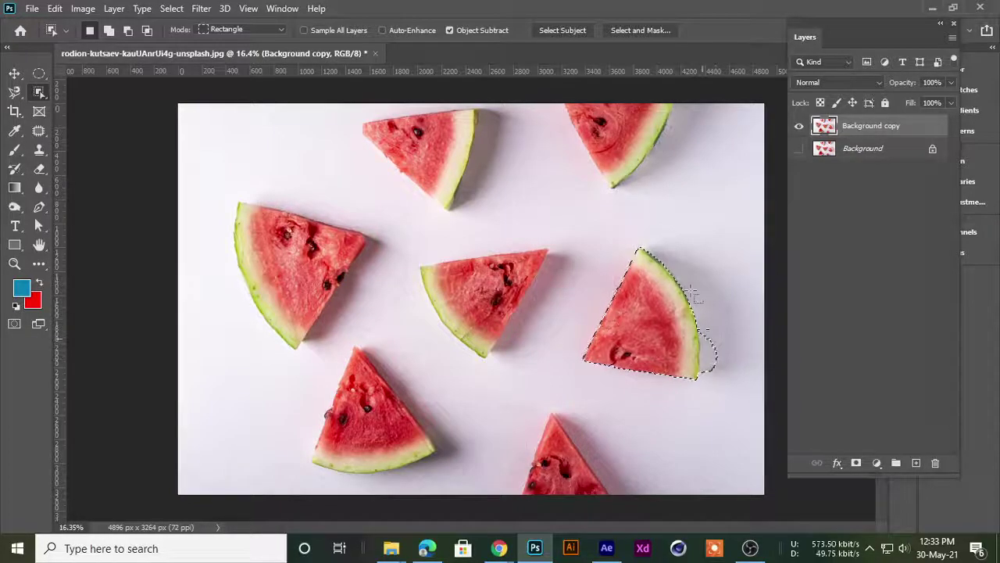
{"action": "scroll", "coordinate": [432, 269], "scroll_direction": "down", "scroll_amount": 1}
{"action": "scroll", "coordinate": [432, 269], "scroll_direction": "up", "scroll_amount": 2}
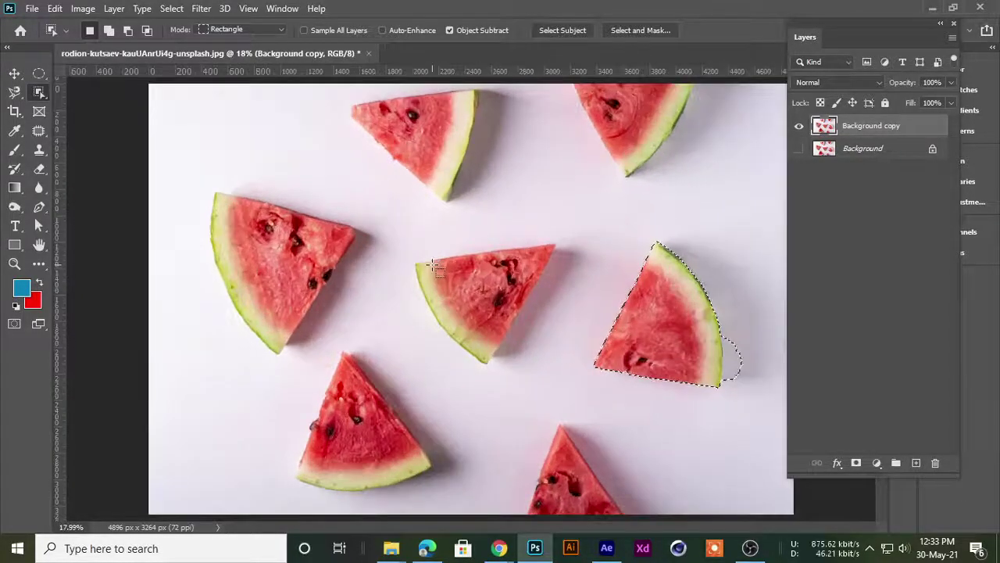
{"action": "scroll", "coordinate": [432, 270], "scroll_direction": "down", "scroll_amount": 2}
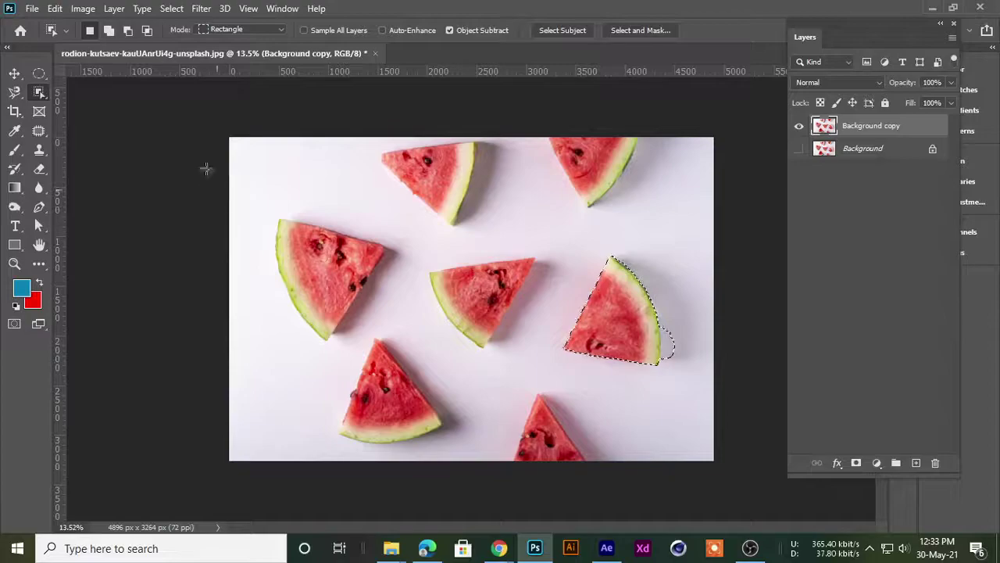
{"action": "right_click", "coordinate": [39, 93]}
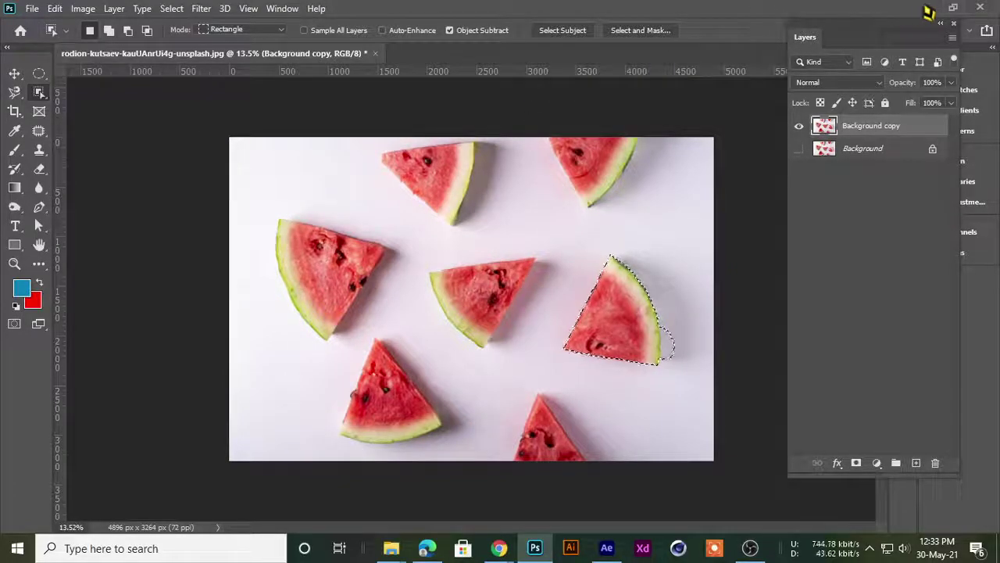
- Open the noah-buscher orange-halves portrait from the BG REMOVE folder in Photoshop
{"action": "left_click", "coordinate": [933, 10]}
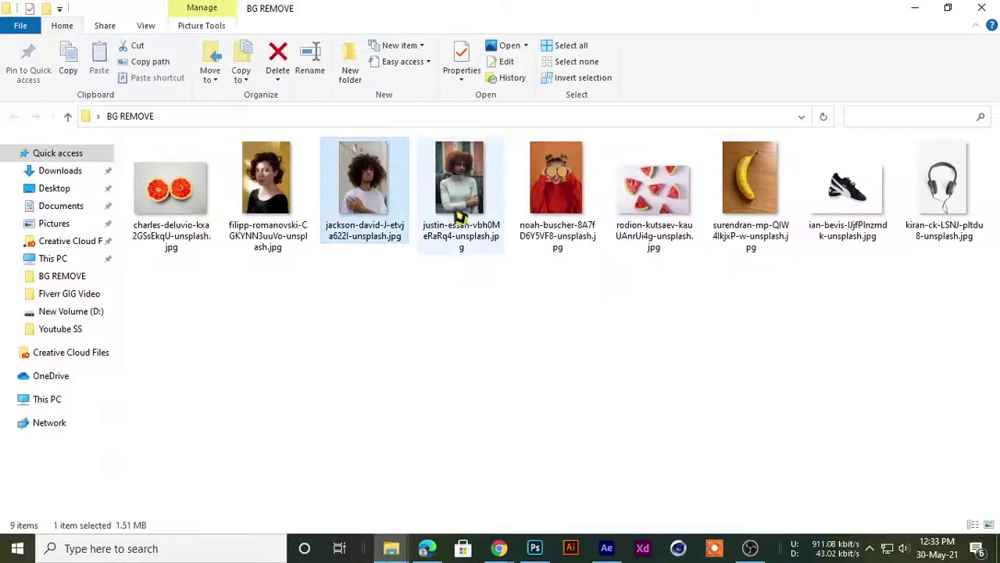
{"action": "left_click", "coordinate": [465, 160]}
{"action": "left_click", "coordinate": [541, 178]}
{"action": "mouse_move", "coordinate": [543, 180]}
{"action": "left_mouse_down"}
{"action": "mouse_move", "coordinate": [539, 547]}
{"action": "mouse_move", "coordinate": [332, 321]}
{"action": "left_mouse_up"}
- Duplicate the orange portrait's Background layer
{"action": "scroll", "coordinate": [493, 284], "scroll_direction": "down", "scroll_amount": 3}
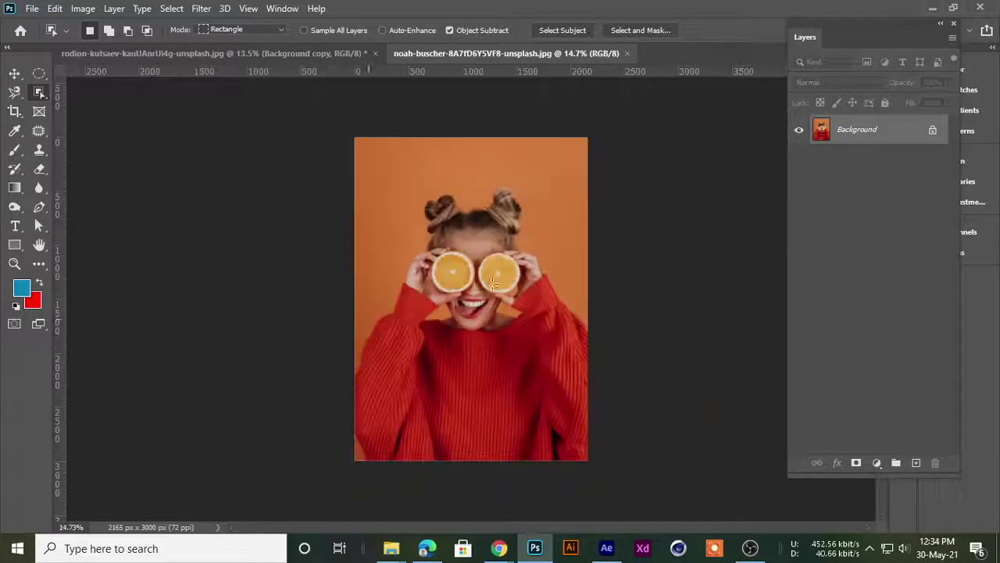
{"action": "left_click_drag", "start_coordinate": [934, 141], "coordinate": [916, 463]}
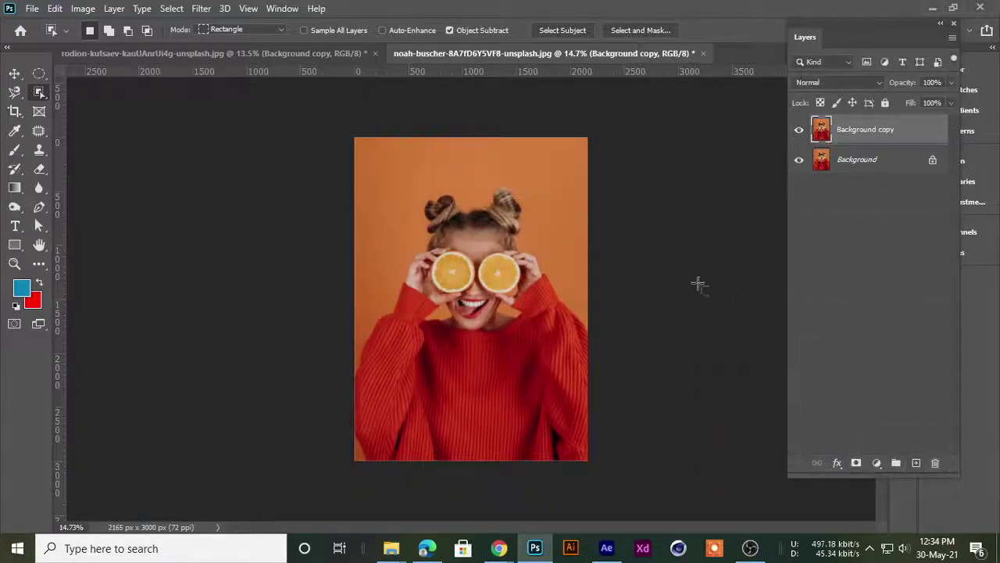
{"action": "scroll", "coordinate": [442, 190], "scroll_direction": "up", "scroll_amount": 1}
{"action": "scroll", "coordinate": [442, 190], "scroll_direction": "up", "scroll_amount": 1}
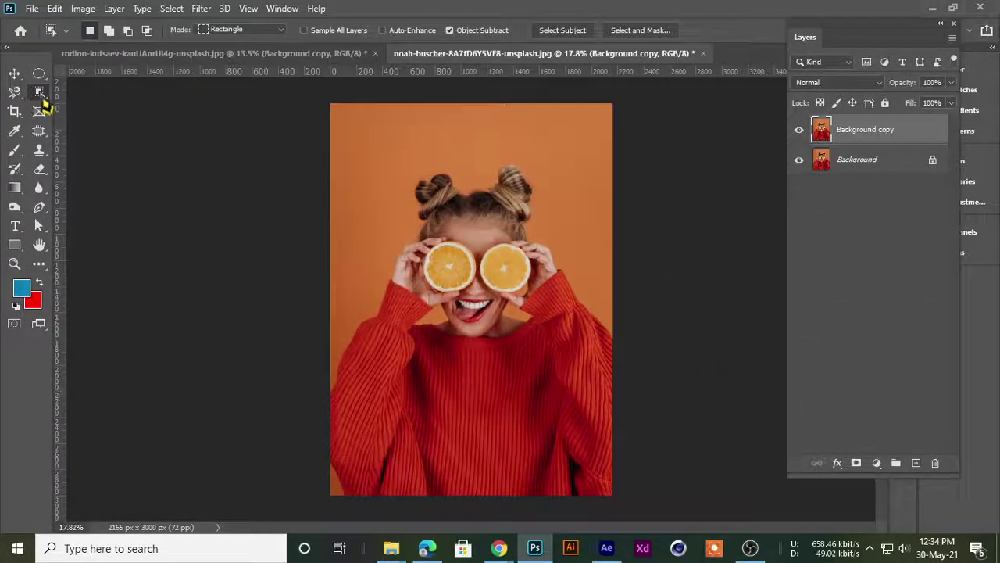
- Use the Object Selection tool to select the woman as the subject
{"action": "right_click", "coordinate": [40, 95]}
{"action": "left_click", "coordinate": [81, 95]}
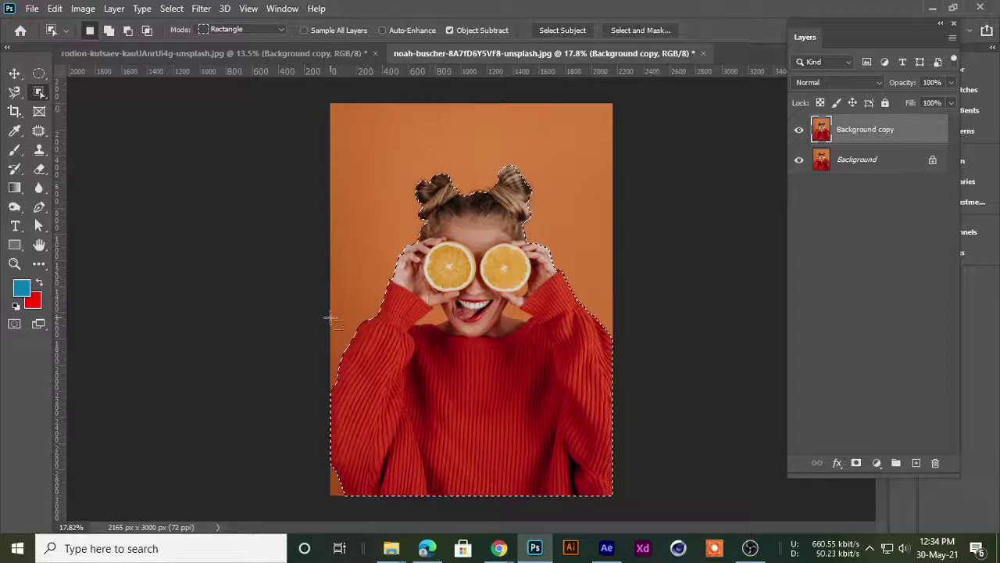
{"action": "scroll", "coordinate": [623, 361], "scroll_direction": "up", "scroll_amount": 2}
{"action": "scroll", "coordinate": [468, 312], "scroll_direction": "up", "scroll_amount": 3}
{"action": "scroll", "coordinate": [352, 274], "scroll_direction": "up", "scroll_amount": 2}
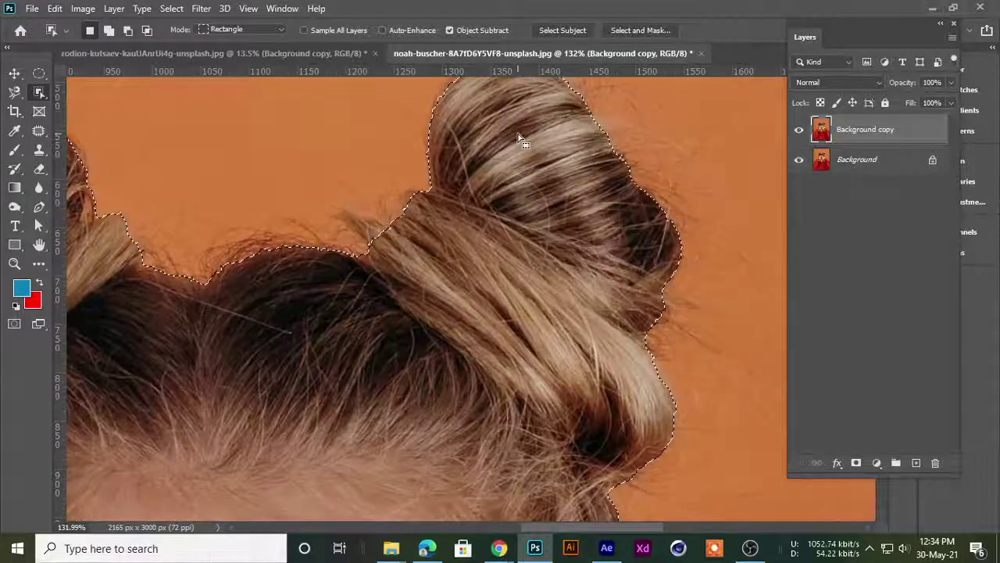
{"action": "scroll", "coordinate": [305, 264], "scroll_direction": "down", "scroll_amount": 1}
{"action": "scroll", "coordinate": [305, 264], "scroll_direction": "down", "scroll_amount": 2}
{"action": "scroll", "coordinate": [235, 227], "scroll_direction": "up", "scroll_amount": 2}
{"action": "scroll", "coordinate": [164, 188], "scroll_direction": "up", "scroll_amount": 2}
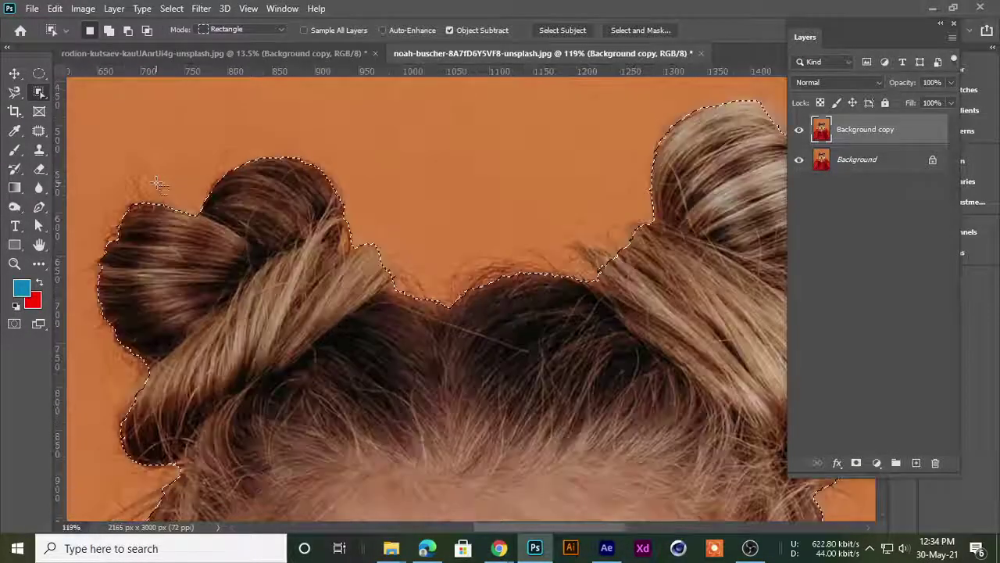
{"action": "scroll", "coordinate": [250, 235], "scroll_direction": "down", "scroll_amount": 3}
{"action": "scroll", "coordinate": [351, 266], "scroll_direction": "up", "scroll_amount": 2}
{"action": "scroll", "coordinate": [391, 257], "scroll_direction": "up", "scroll_amount": 1}
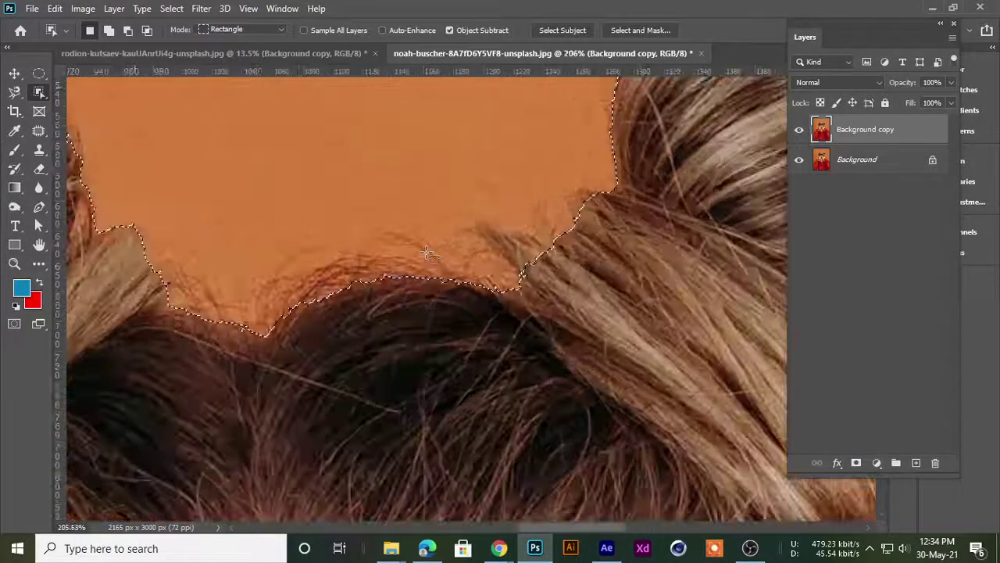
{"action": "scroll", "coordinate": [421, 248], "scroll_direction": "down", "scroll_amount": 1}
{"action": "scroll", "coordinate": [421, 248], "scroll_direction": "down", "scroll_amount": 3}
{"action": "scroll", "coordinate": [453, 266], "scroll_direction": "down", "scroll_amount": 2}
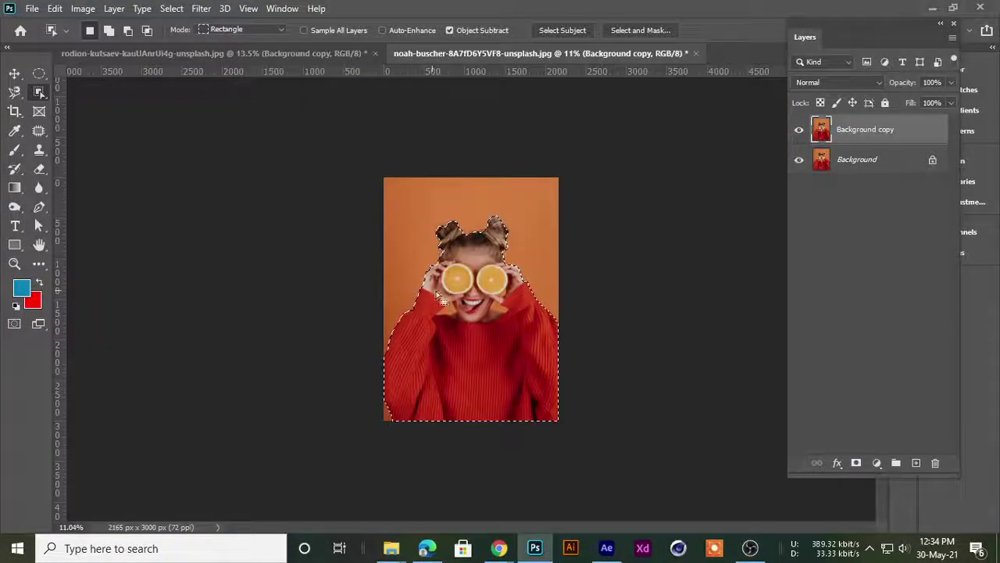
{"action": "scroll", "coordinate": [487, 293], "scroll_direction": "up", "scroll_amount": 1}
{"action": "left_click", "coordinate": [290, 55]}
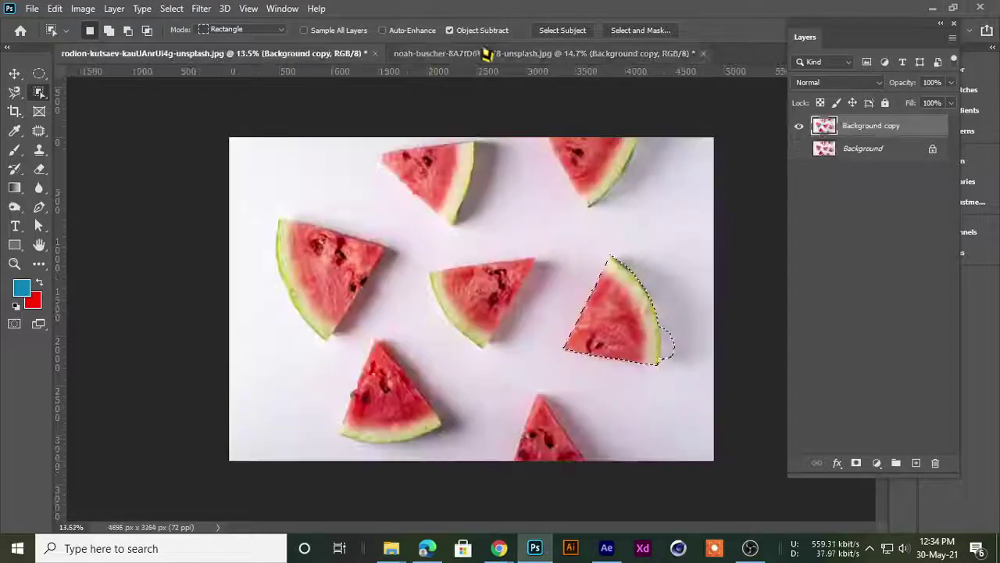
{"action": "left_click", "coordinate": [520, 55]}
- Open the banana photo from the BG REMOVE folder in Photoshop
{"action": "left_click", "coordinate": [932, 7]}
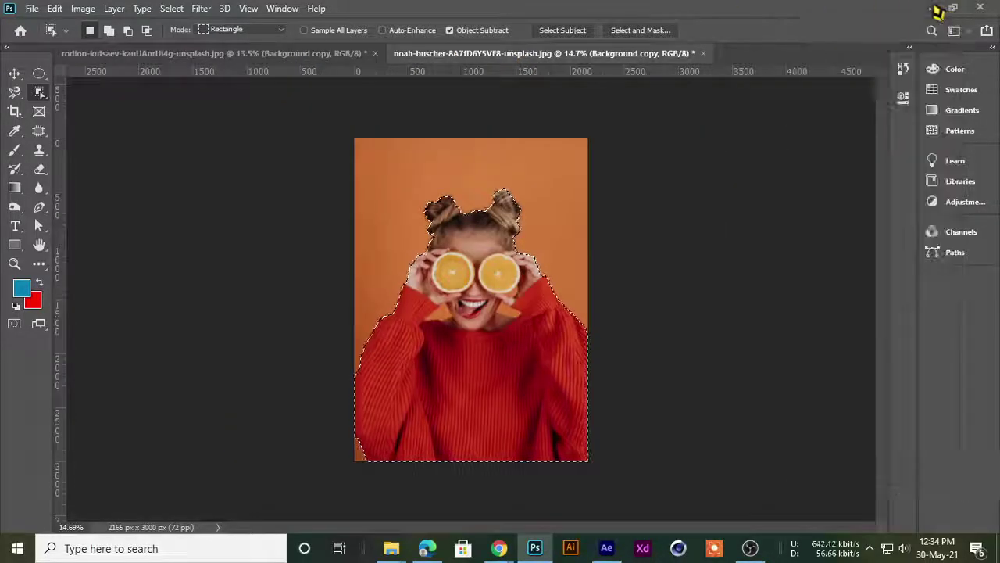
{"action": "left_click", "coordinate": [307, 314]}
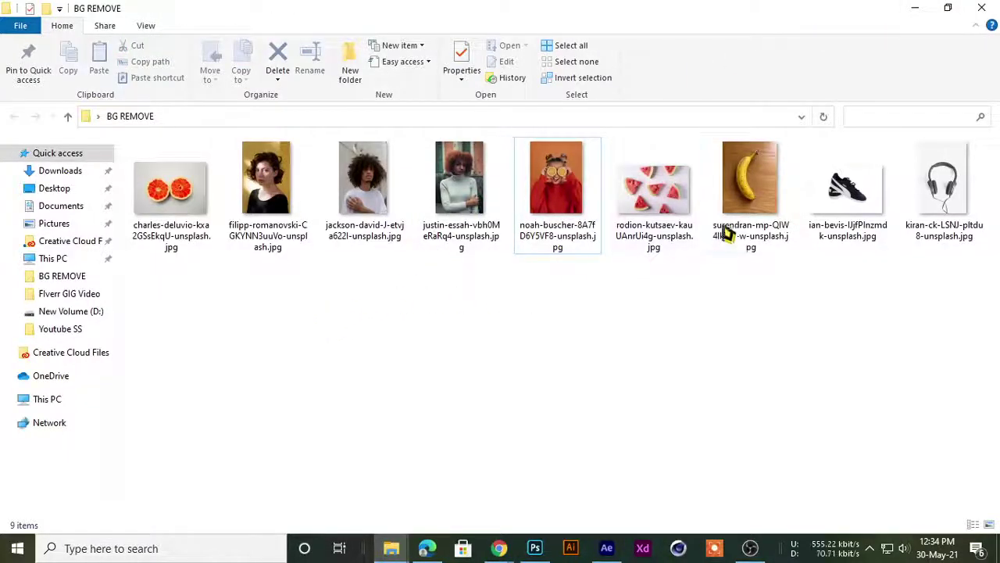
{"action": "left_click_drag", "start_coordinate": [727, 234], "coordinate": [571, 544]}
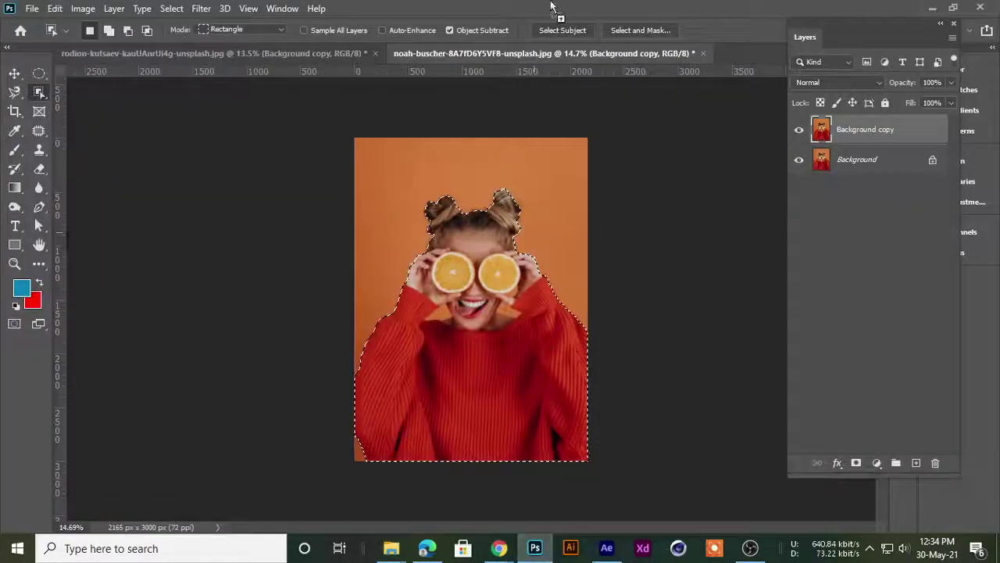
{"action": "left_click_drag", "start_coordinate": [570, 544], "coordinate": [436, 276]}
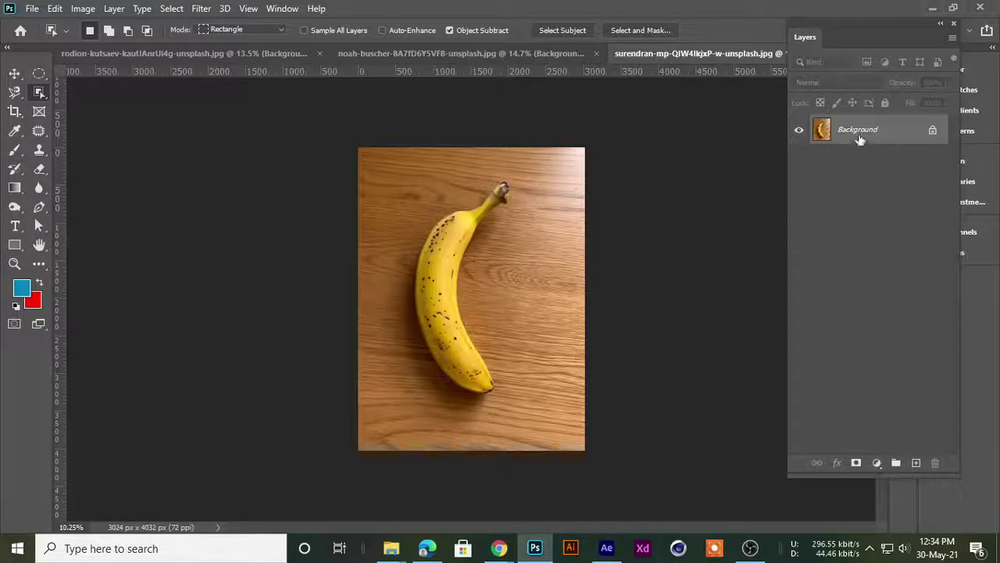
- Duplicate the banana photo's Background layer
{"action": "left_click_drag", "start_coordinate": [859, 139], "coordinate": [916, 462]}
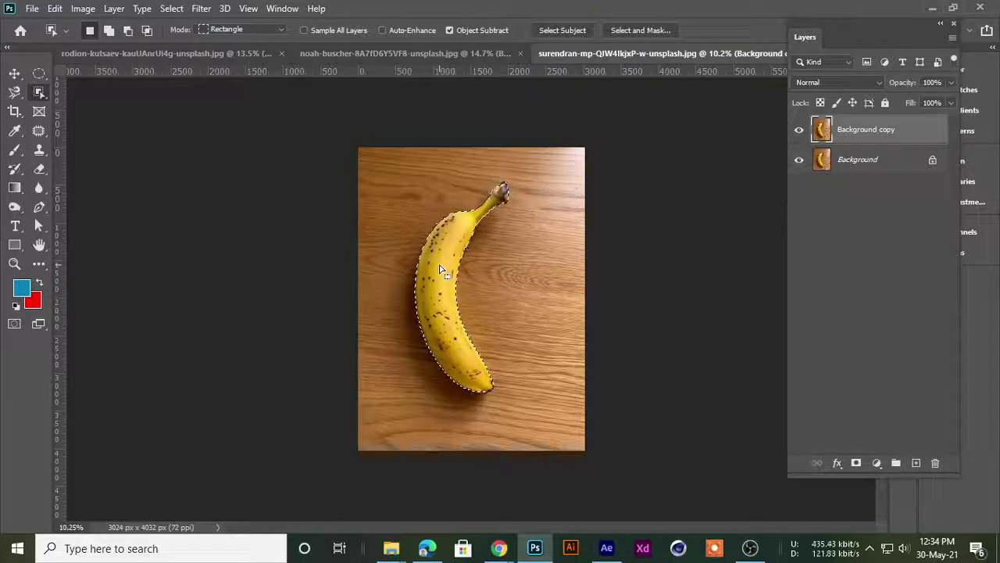
{"action": "scroll", "coordinate": [441, 270], "scroll_direction": "up", "scroll_amount": 1}
{"action": "scroll", "coordinate": [461, 234], "scroll_direction": "up", "scroll_amount": 2}
{"action": "scroll", "coordinate": [476, 210], "scroll_direction": "up", "scroll_amount": 2}
{"action": "scroll", "coordinate": [479, 218], "scroll_direction": "up", "scroll_amount": 2}
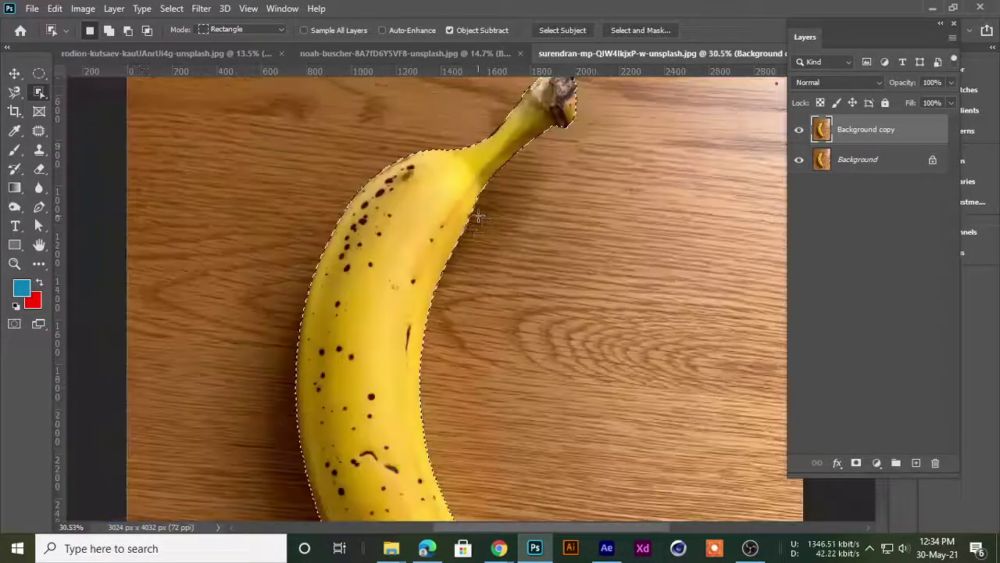
{"action": "scroll", "coordinate": [478, 219], "scroll_direction": "down", "scroll_amount": 4}
{"action": "scroll", "coordinate": [469, 390], "scroll_direction": "up", "scroll_amount": 1}
{"action": "scroll", "coordinate": [469, 367], "scroll_direction": "up", "scroll_amount": 5}
{"action": "scroll", "coordinate": [454, 364], "scroll_direction": "up", "scroll_amount": 5}
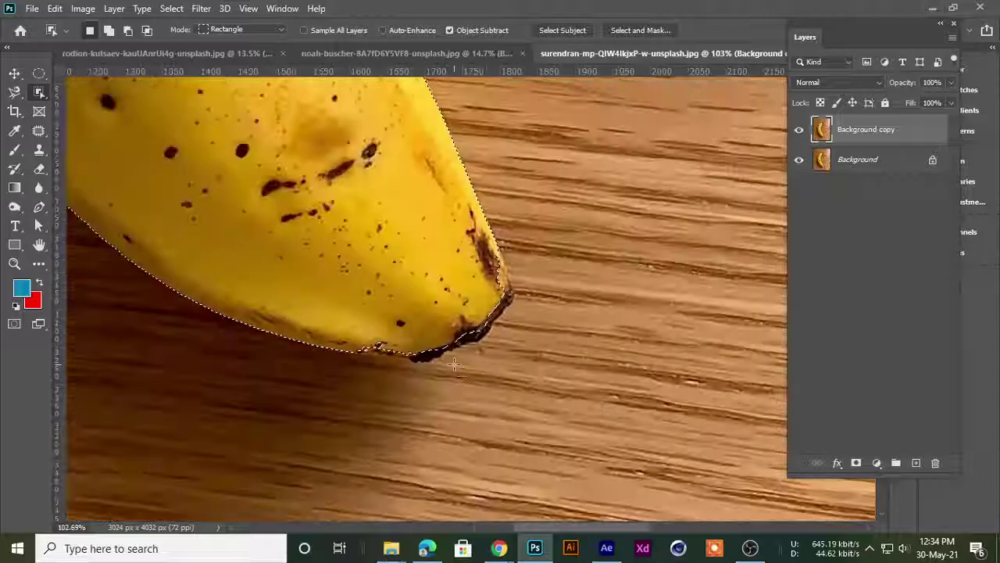
{"action": "scroll", "coordinate": [454, 364], "scroll_direction": "down", "scroll_amount": 5}
{"action": "scroll", "coordinate": [447, 351], "scroll_direction": "down", "scroll_amount": 3}
{"action": "scroll", "coordinate": [422, 297], "scroll_direction": "up", "scroll_amount": 6}
{"action": "scroll", "coordinate": [402, 246], "scroll_direction": "up", "scroll_amount": 3}
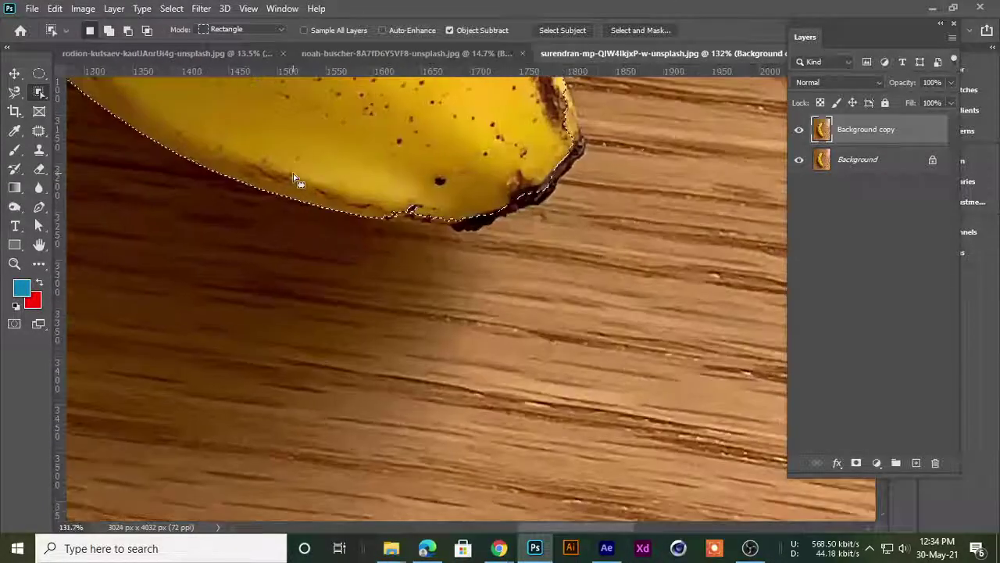
{"action": "scroll", "coordinate": [312, 188], "scroll_direction": "down", "scroll_amount": 1}
{"action": "scroll", "coordinate": [367, 219], "scroll_direction": "down", "scroll_amount": 3}
{"action": "scroll", "coordinate": [415, 242], "scroll_direction": "down", "scroll_amount": 3}
{"action": "scroll", "coordinate": [439, 258], "scroll_direction": "down", "scroll_amount": 2}
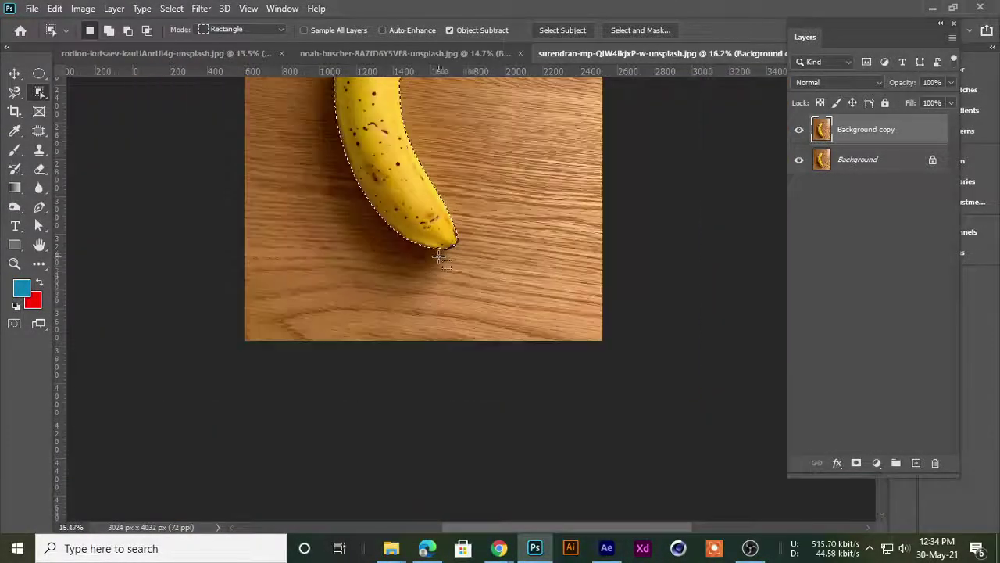
{"action": "scroll", "coordinate": [440, 258], "scroll_direction": "down", "scroll_amount": 1}
{"action": "scroll", "coordinate": [441, 260], "scroll_direction": "down", "scroll_amount": 2}
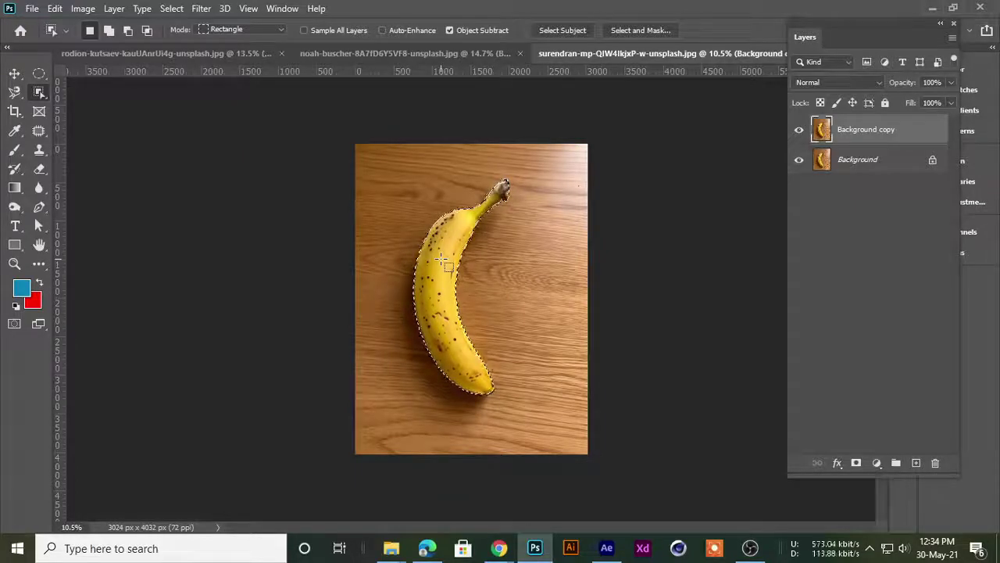
{"action": "scroll", "coordinate": [443, 264], "scroll_direction": "up", "scroll_amount": 3}
{"action": "scroll", "coordinate": [448, 267], "scroll_direction": "up", "scroll_amount": 4}
{"action": "scroll", "coordinate": [451, 269], "scroll_direction": "down", "scroll_amount": 4}
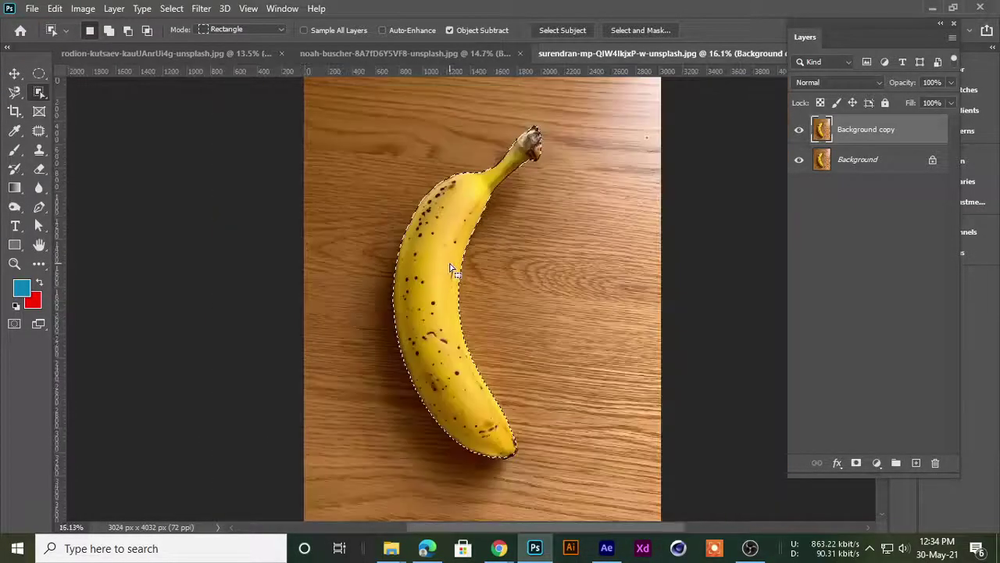
{"action": "scroll", "coordinate": [453, 269], "scroll_direction": "down", "scroll_amount": 2}
{"action": "scroll", "coordinate": [455, 268], "scroll_direction": "up", "scroll_amount": 3}
{"action": "scroll", "coordinate": [457, 268], "scroll_direction": "down", "scroll_amount": 2}
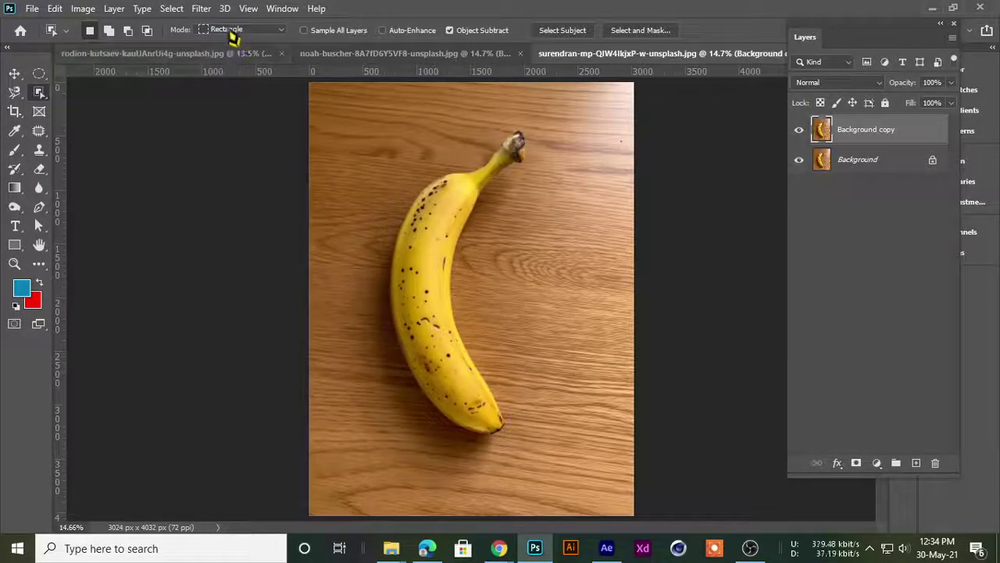
- Box-select the banana in Rectangle mode, deselect it, and minimise Photoshop
{"action": "left_click", "coordinate": [249, 35]}
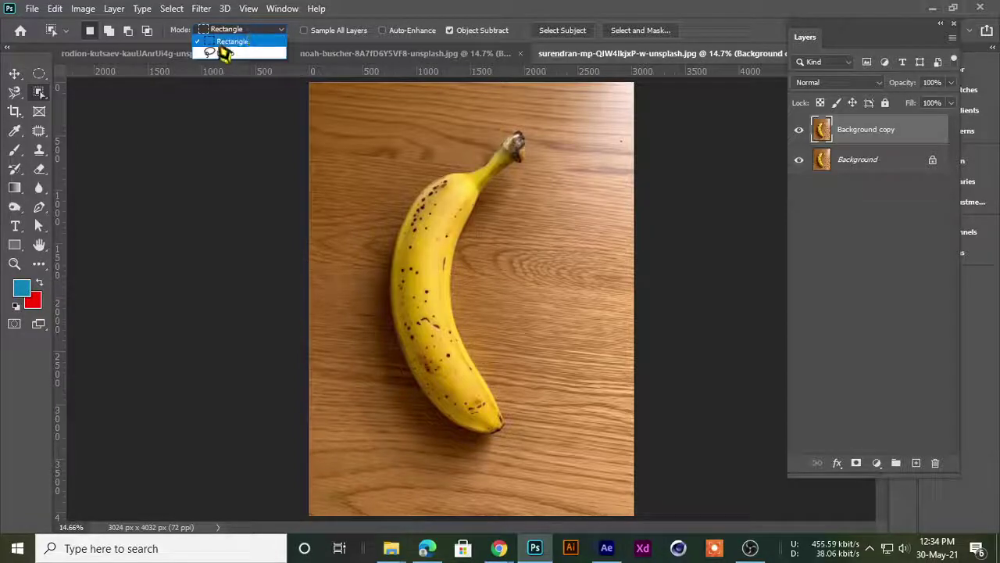
{"action": "left_click", "coordinate": [223, 42]}
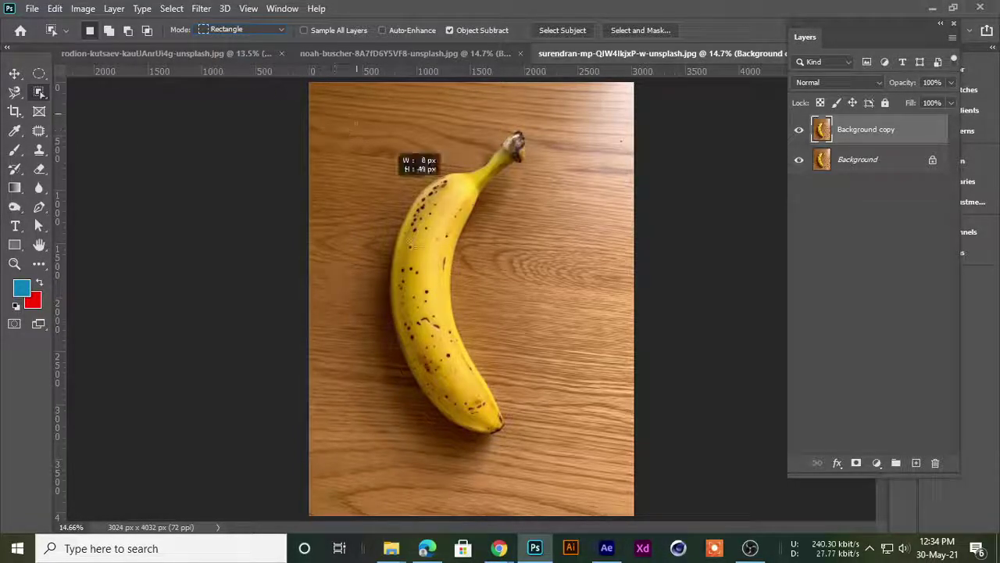
{"action": "left_click_drag", "start_coordinate": [358, 120], "coordinate": [563, 472]}
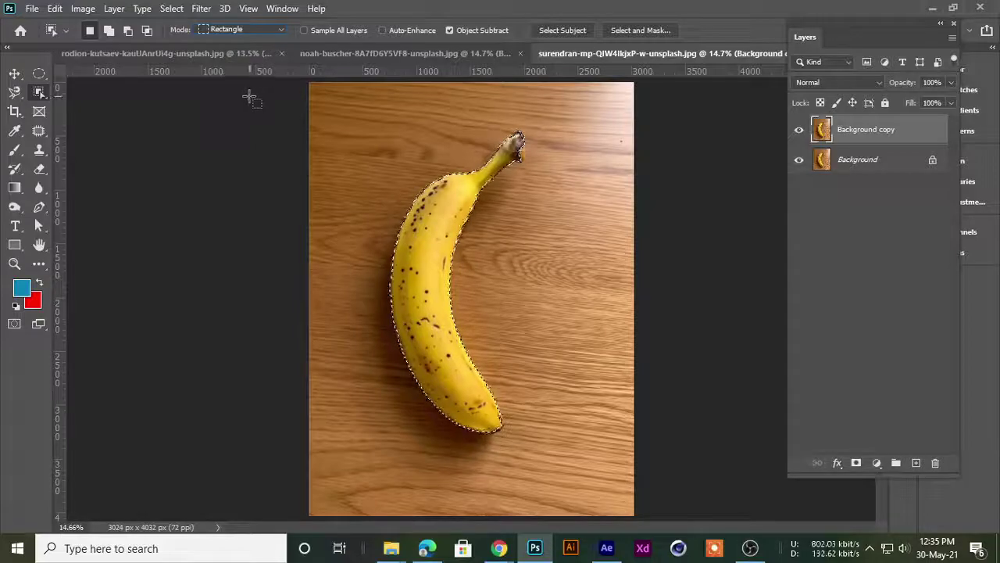
{"action": "key", "text": "ctrl+d"}
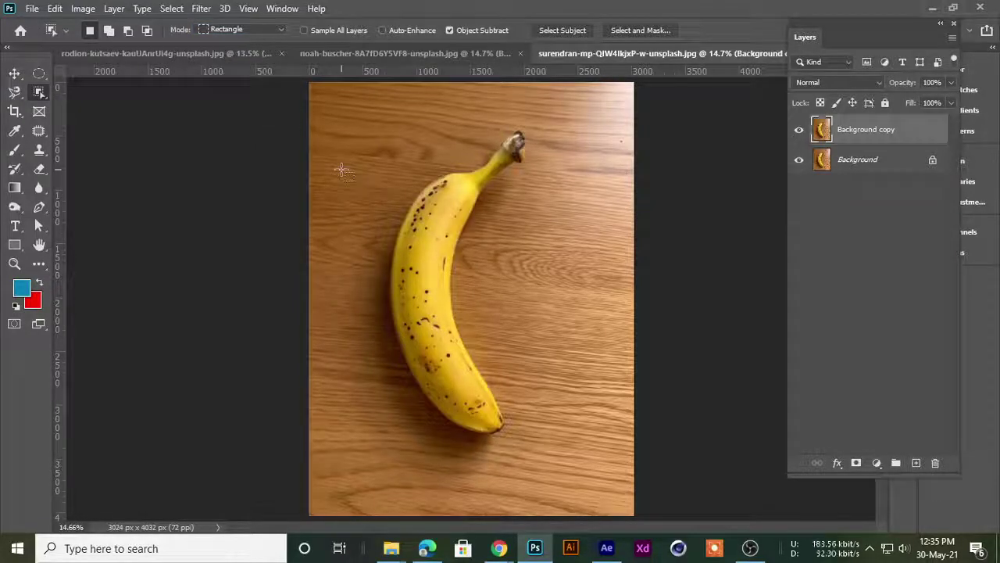
{"action": "left_click", "coordinate": [930, 10]}
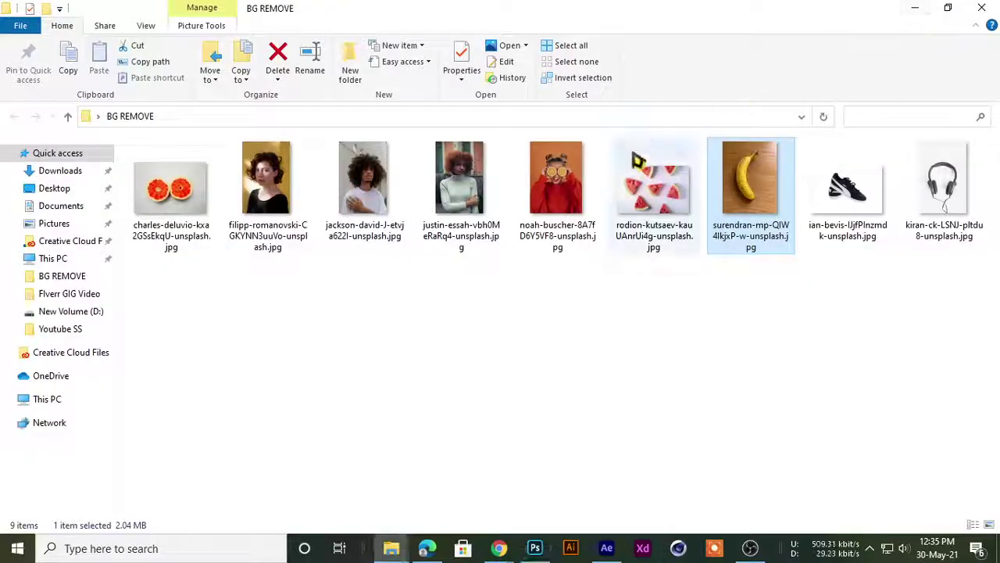
- Drag the charles-deluvio grapefruit photo onto Photoshop to open it
{"action": "left_click", "coordinate": [884, 201]}
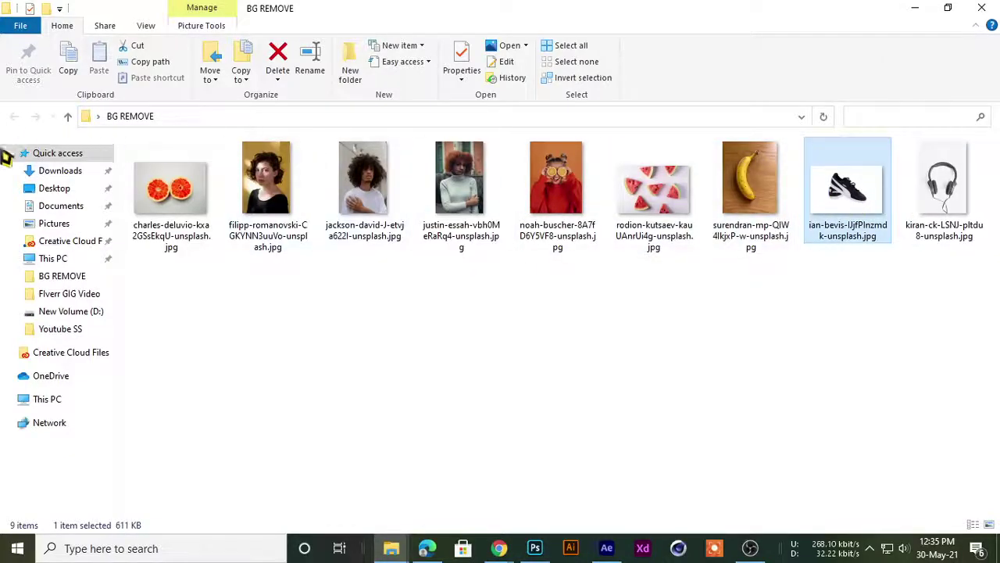
{"action": "mouse_move", "coordinate": [192, 187]}
{"action": "left_mouse_down"}
{"action": "mouse_move", "coordinate": [547, 556]}
{"action": "mouse_move", "coordinate": [431, 222]}
{"action": "left_mouse_up"}
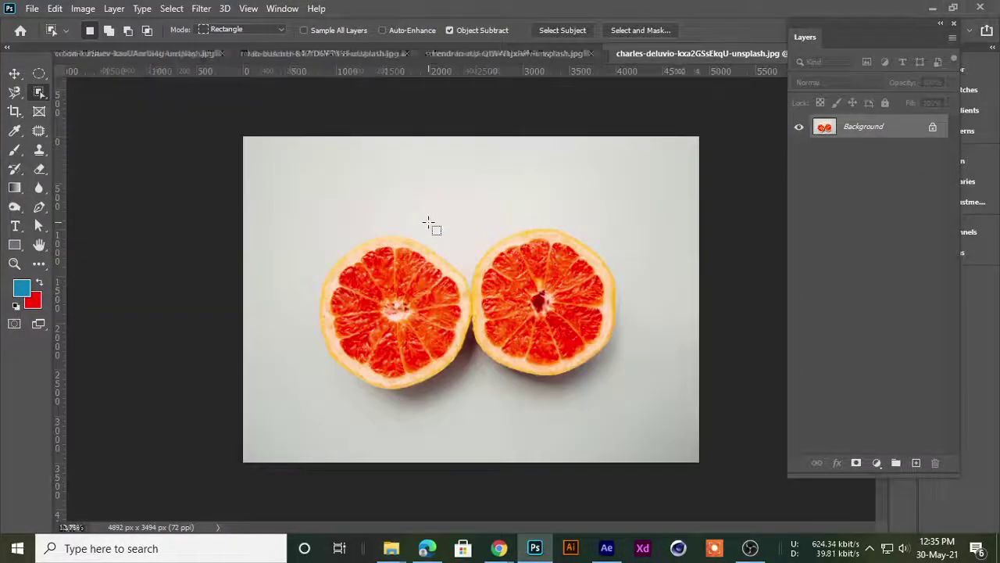
- Duplicate the grapefruit photo's Background layer
{"action": "scroll", "coordinate": [756, 180], "scroll_direction": "down", "scroll_amount": 2}
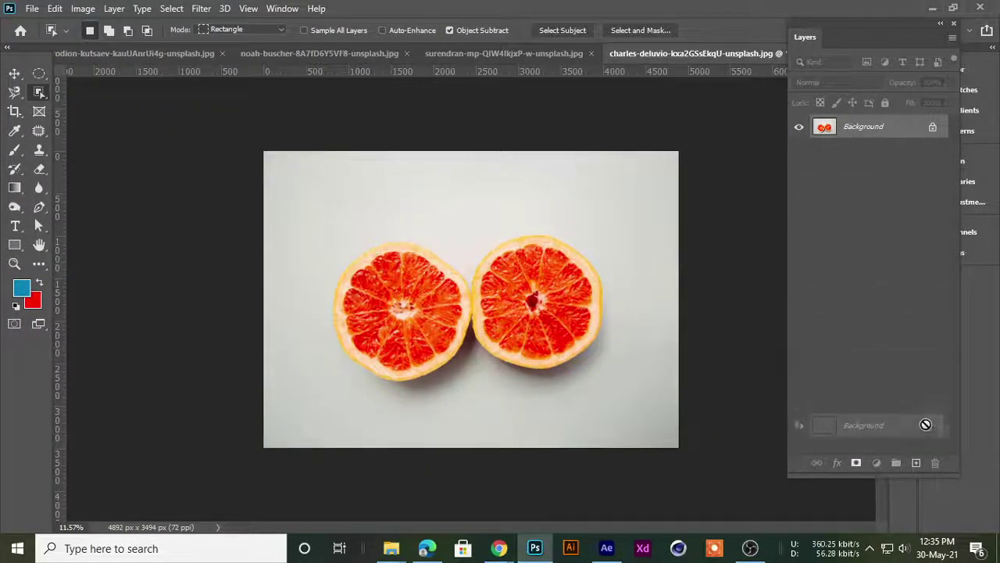
{"action": "left_click_drag", "start_coordinate": [903, 128], "coordinate": [916, 462]}
{"action": "scroll", "coordinate": [334, 265], "scroll_direction": "up", "scroll_amount": 2}
{"action": "scroll", "coordinate": [334, 264], "scroll_direction": "up", "scroll_amount": 1}
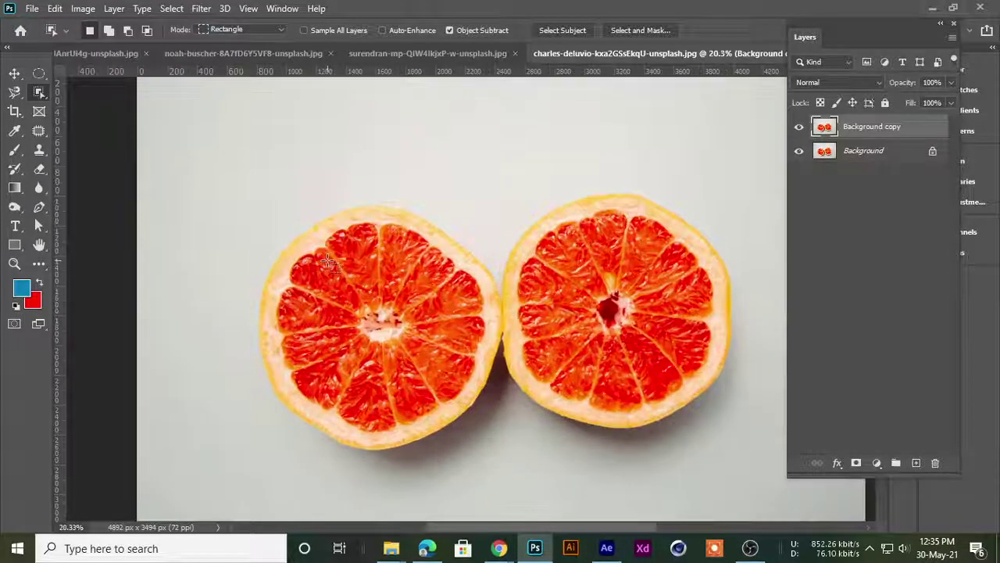
{"action": "scroll", "coordinate": [334, 264], "scroll_direction": "down", "scroll_amount": 2}
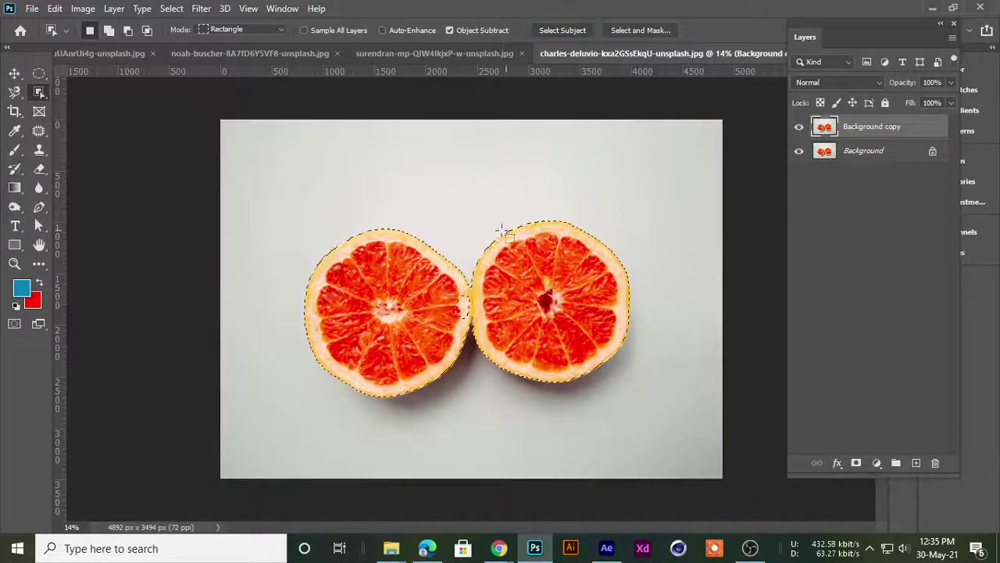
{"action": "scroll", "coordinate": [480, 375], "scroll_direction": "up", "scroll_amount": 2}
{"action": "scroll", "coordinate": [481, 375], "scroll_direction": "up", "scroll_amount": 2}
{"action": "scroll", "coordinate": [481, 375], "scroll_direction": "down", "scroll_amount": 1}
{"action": "scroll", "coordinate": [481, 375], "scroll_direction": "up", "scroll_amount": 1}
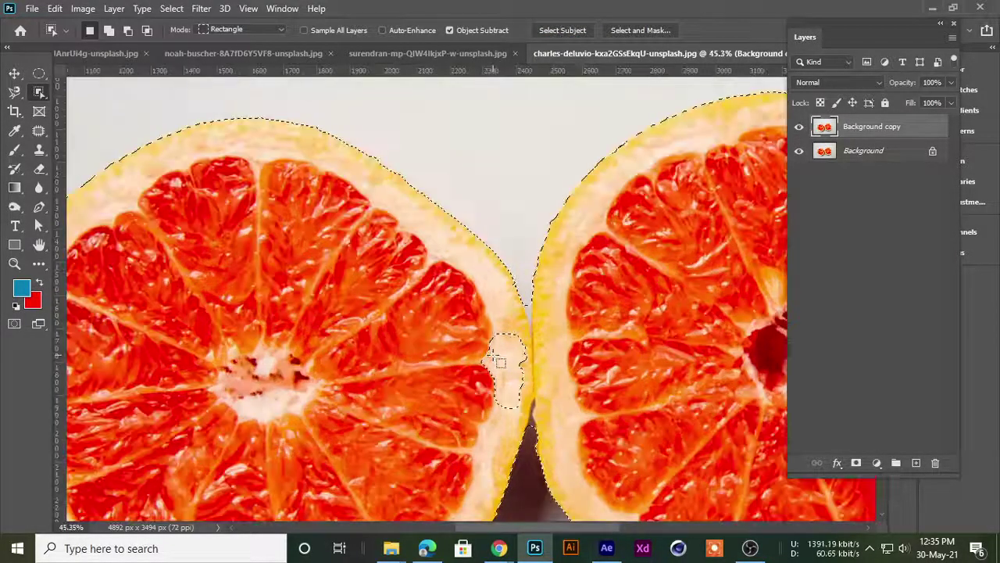
{"action": "scroll", "coordinate": [480, 372], "scroll_direction": "up", "scroll_amount": 1}
{"action": "scroll", "coordinate": [483, 359], "scroll_direction": "down", "scroll_amount": 3}
{"action": "scroll", "coordinate": [486, 341], "scroll_direction": "up", "scroll_amount": 2}
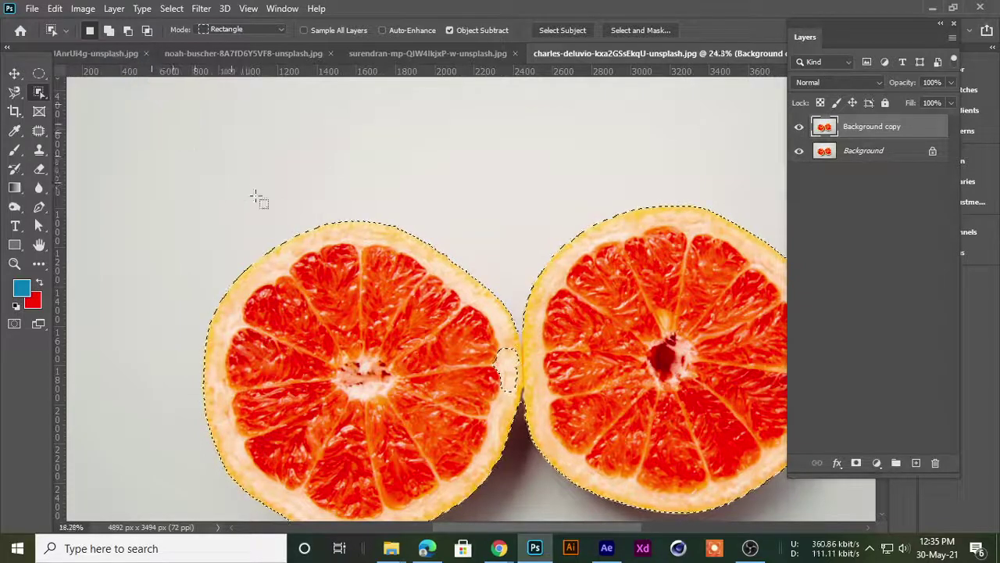
{"action": "scroll", "coordinate": [352, 287], "scroll_direction": "down", "scroll_amount": 3}
{"action": "scroll", "coordinate": [365, 283], "scroll_direction": "up", "scroll_amount": 1}
- Clear the selection and flip through the orange and banana tabs back to grapefruit
{"action": "key", "text": "ctrl+d"}
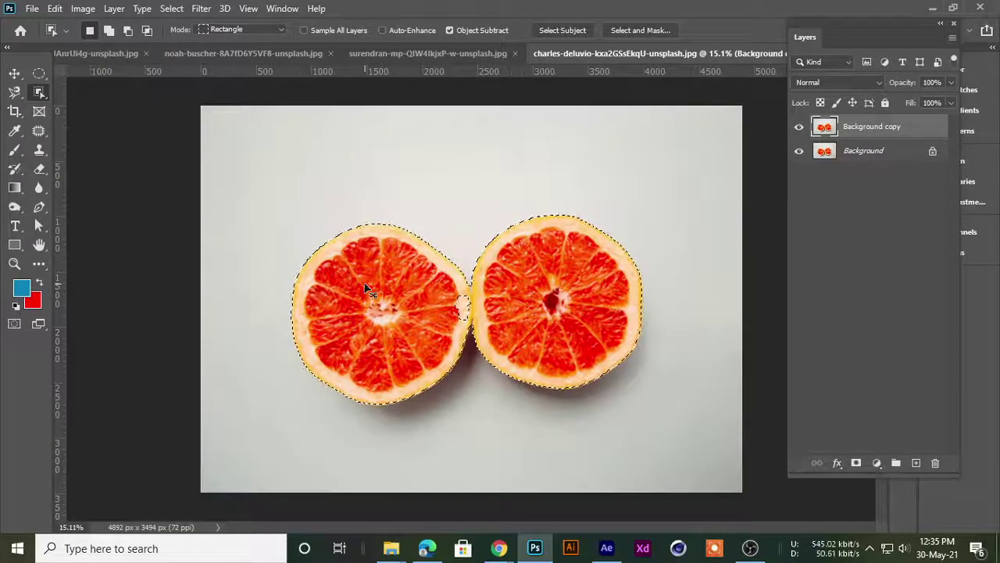
{"action": "left_click", "coordinate": [213, 57]}
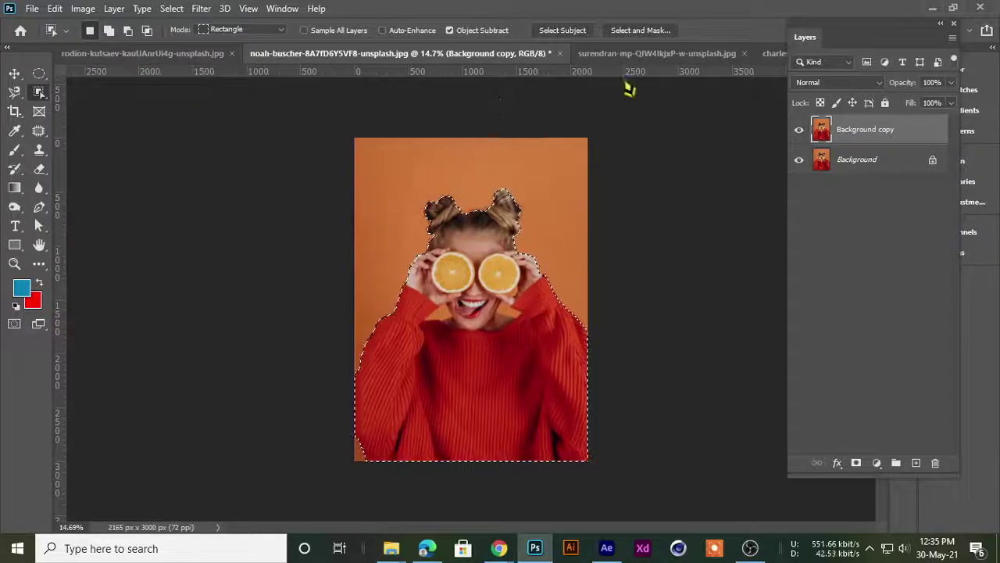
{"action": "left_click", "coordinate": [618, 54]}
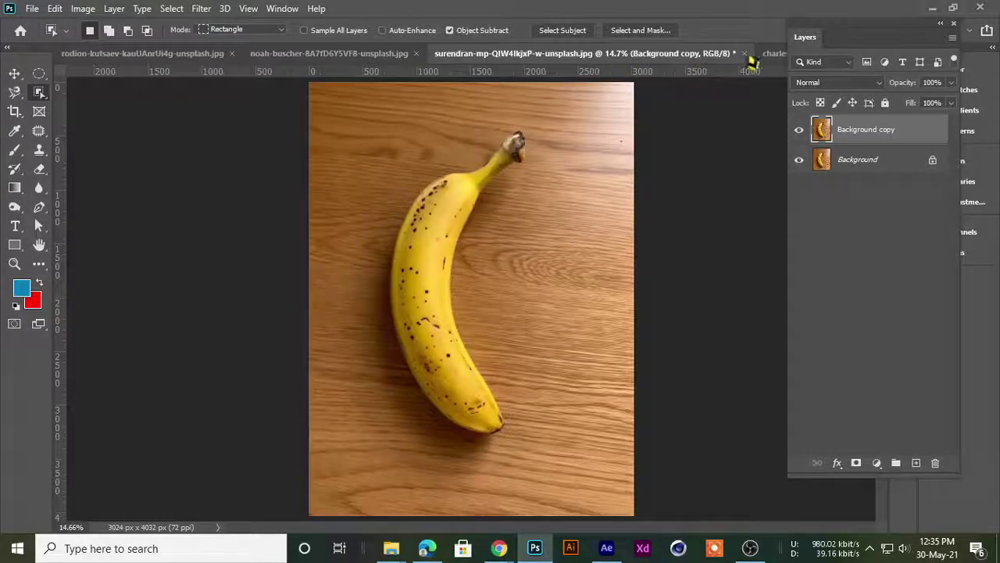
{"action": "left_click", "coordinate": [762, 54]}
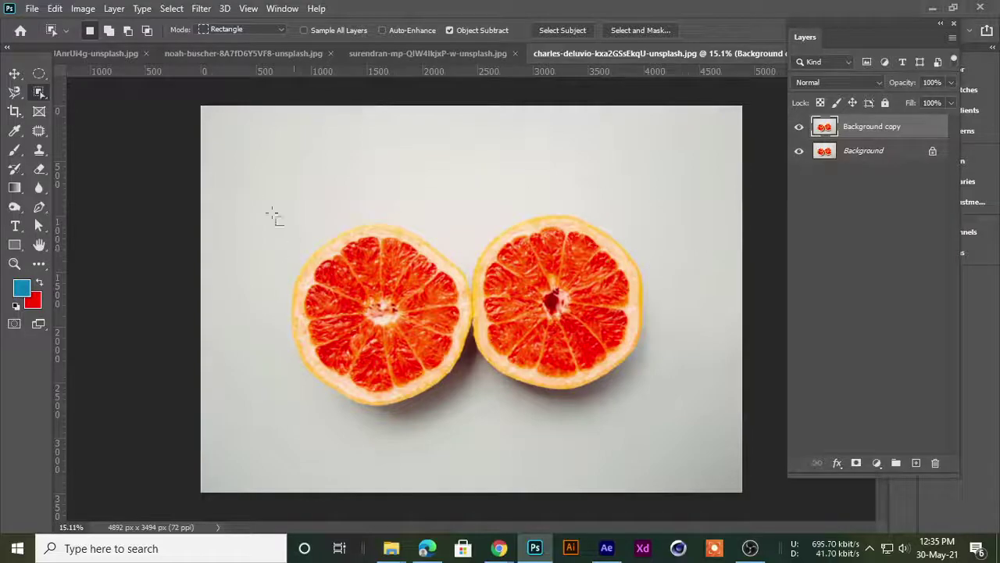
- Drag an Object Selection box around both grapefruit halves
{"action": "left_click_drag", "start_coordinate": [237, 170], "coordinate": [679, 418]}
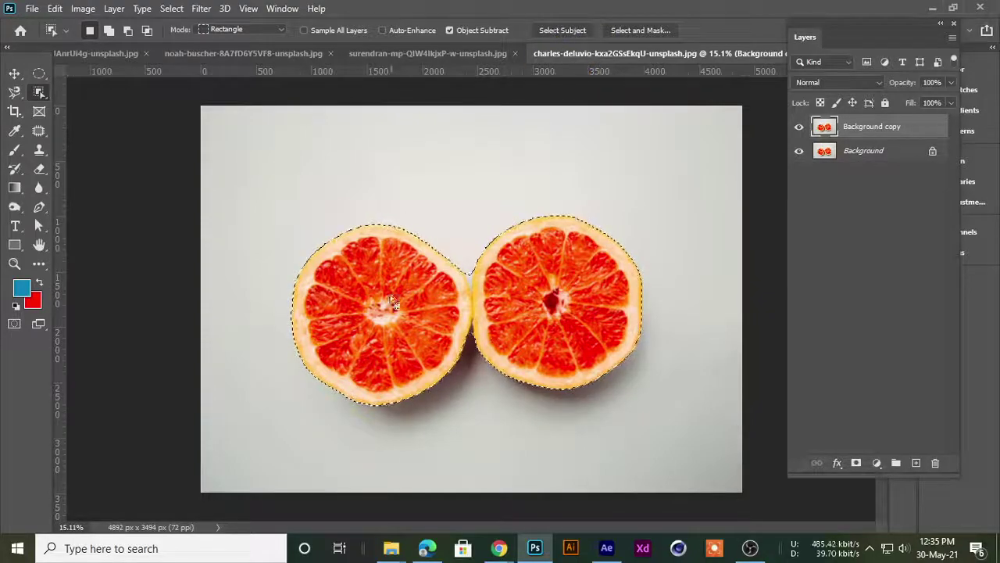
{"action": "scroll", "coordinate": [384, 312], "scroll_direction": "up", "scroll_amount": 3}
{"action": "scroll", "coordinate": [406, 297], "scroll_direction": "up", "scroll_amount": 2}
{"action": "scroll", "coordinate": [454, 274], "scroll_direction": "down", "scroll_amount": 1}
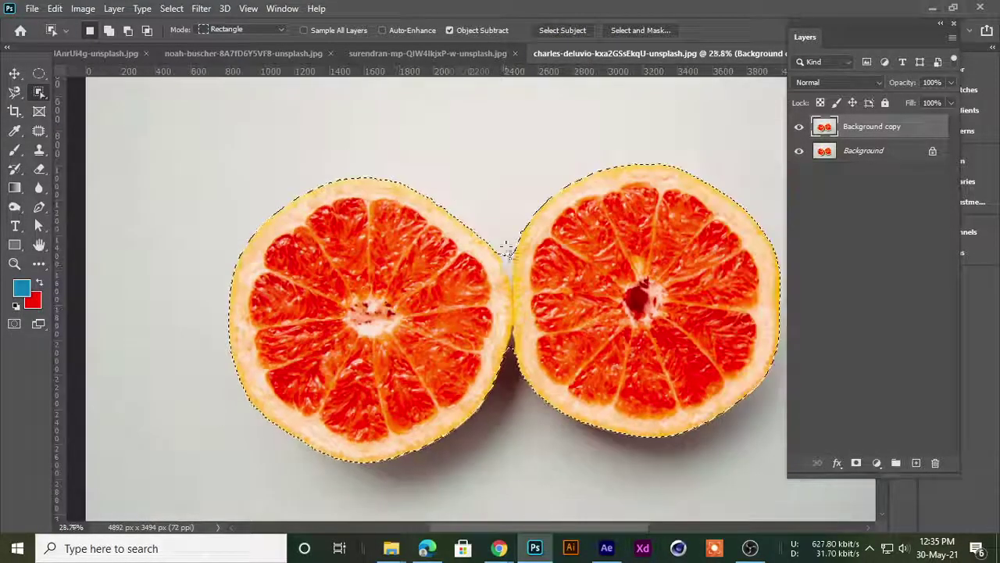
{"action": "scroll", "coordinate": [485, 258], "scroll_direction": "up", "scroll_amount": 2}
{"action": "scroll", "coordinate": [507, 243], "scroll_direction": "up", "scroll_amount": 1}
{"action": "scroll", "coordinate": [506, 246], "scroll_direction": "down", "scroll_amount": 1}
{"action": "scroll", "coordinate": [503, 257], "scroll_direction": "down", "scroll_amount": 2}
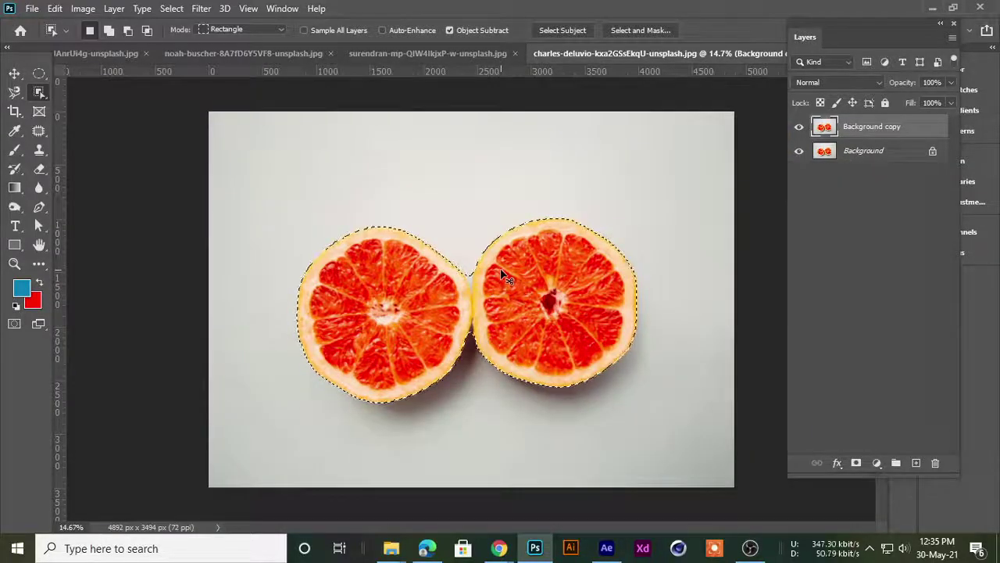
- Copy the selected grapefruits to a new layer, hide both background layers, and move them up-left
{"action": "key", "text": "ctrl+j"}
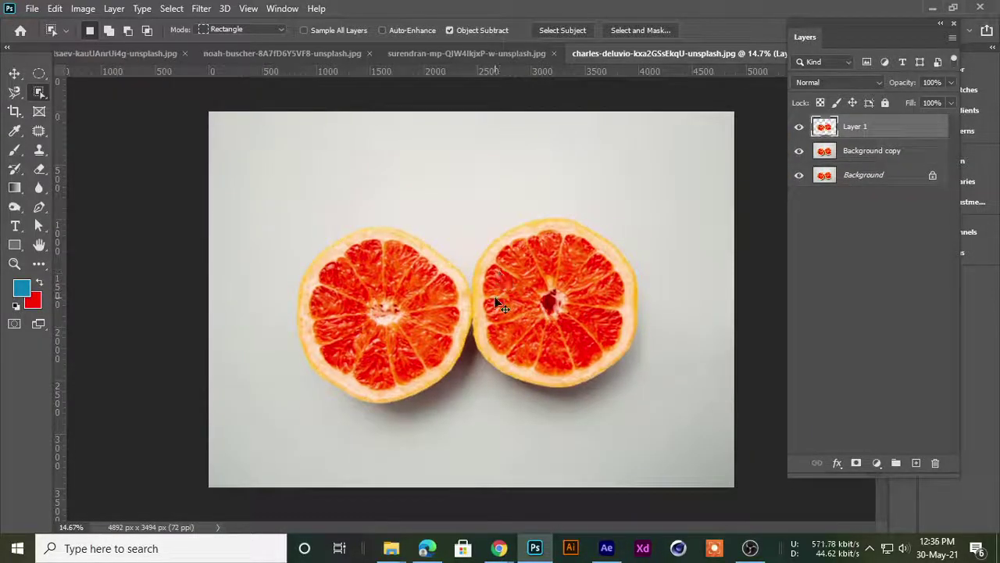
{"action": "left_click", "coordinate": [798, 150]}
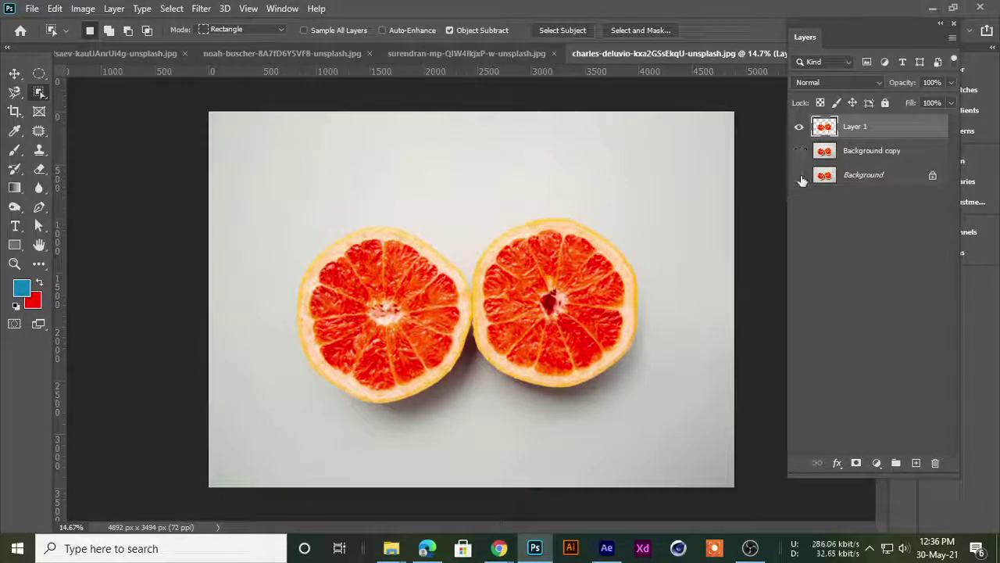
{"action": "left_click", "coordinate": [799, 174]}
{"action": "left_click", "coordinate": [14, 73]}
{"action": "mouse_move", "coordinate": [394, 334]}
{"action": "left_mouse_down"}
{"action": "mouse_move", "coordinate": [361, 291]}
{"action": "mouse_move", "coordinate": [396, 304]}
{"action": "mouse_move", "coordinate": [403, 295]}
{"action": "left_mouse_up"}
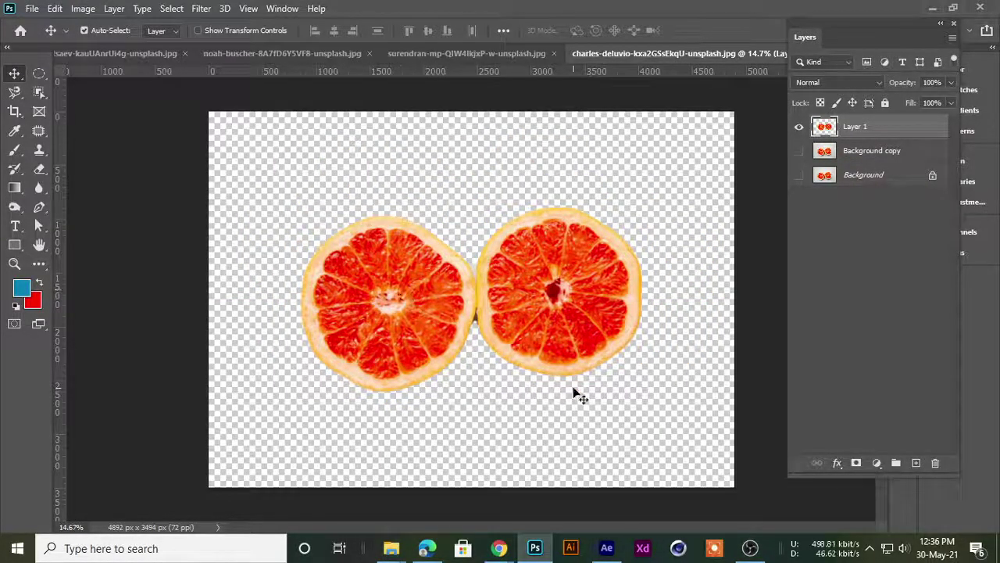
- Scale the grapefruit layer up to about 146% and reposition it on the canvas
{"action": "key", "text": "ctrl+t"}
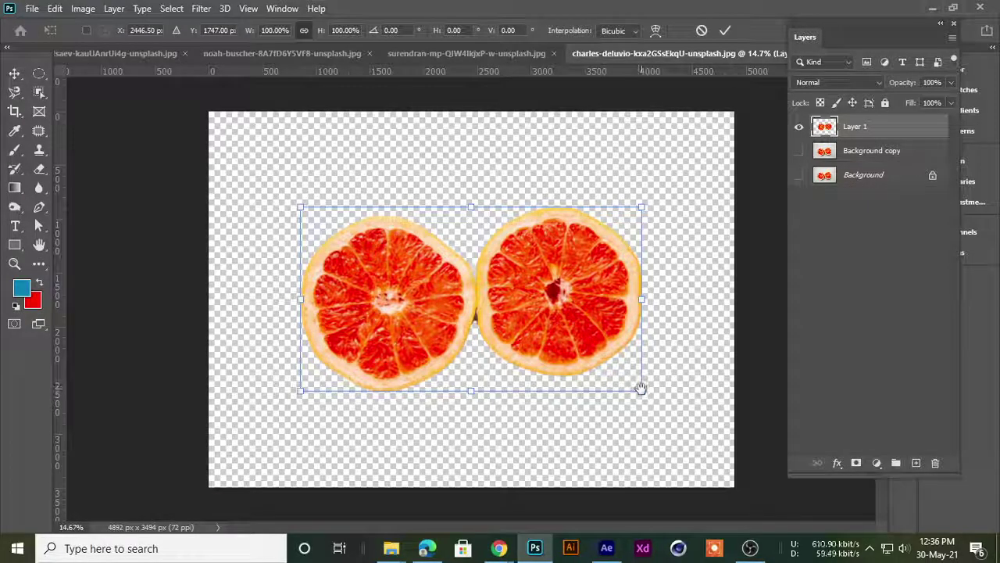
{"action": "left_click_drag", "start_coordinate": [653, 406], "coordinate": [729, 449]}
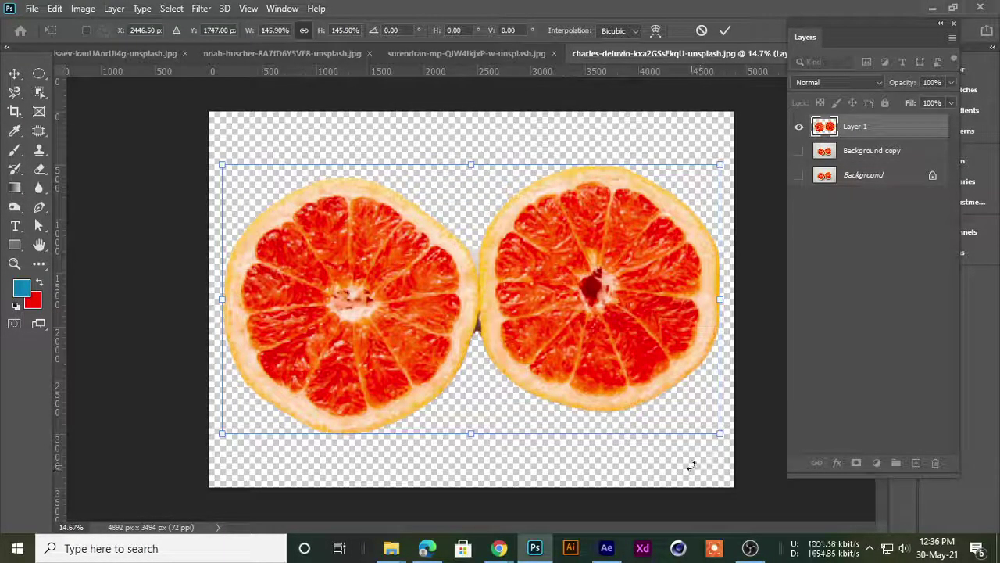
{"action": "key", "text": "Return"}
{"action": "key", "text": "ctrl+equal"}
{"action": "key", "text": "ctrl+0"}
{"action": "left_click_drag", "start_coordinate": [533, 305], "coordinate": [522, 309]}
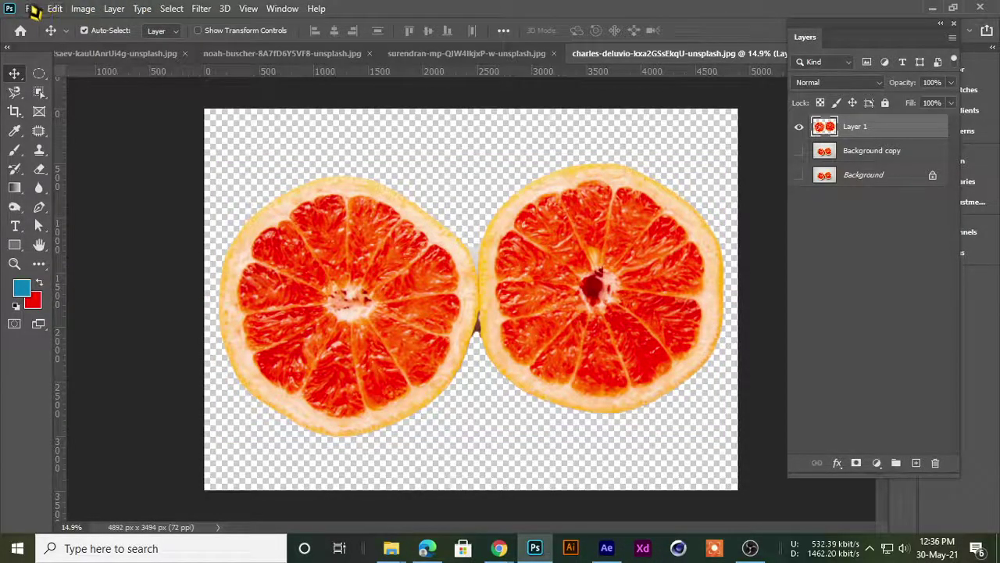
- Start a Save As to the computer, choosing the Desktop as location and PNG as format
{"action": "left_click", "coordinate": [32, 9]}
{"action": "left_click", "coordinate": [43, 188]}
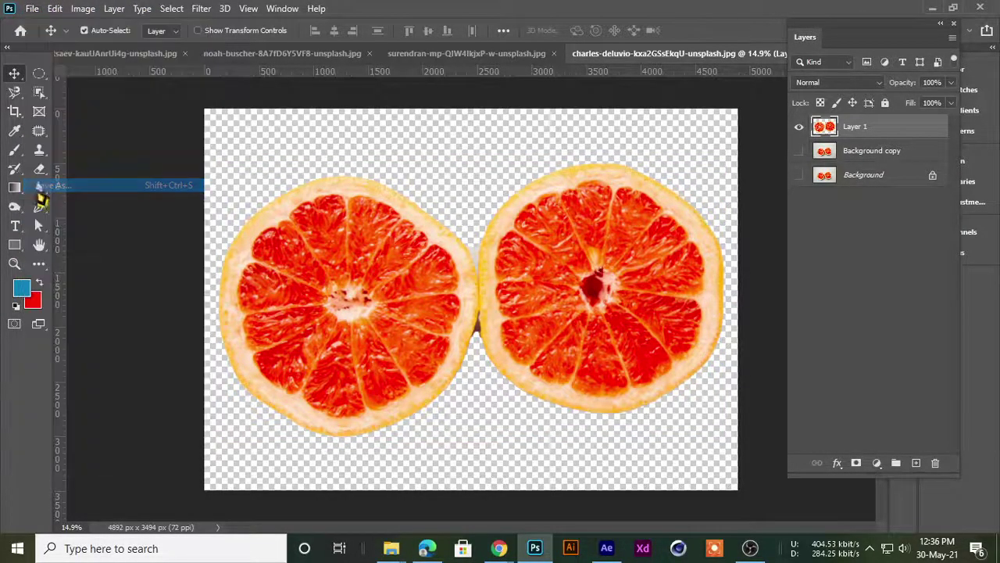
{"action": "left_click", "coordinate": [566, 404]}
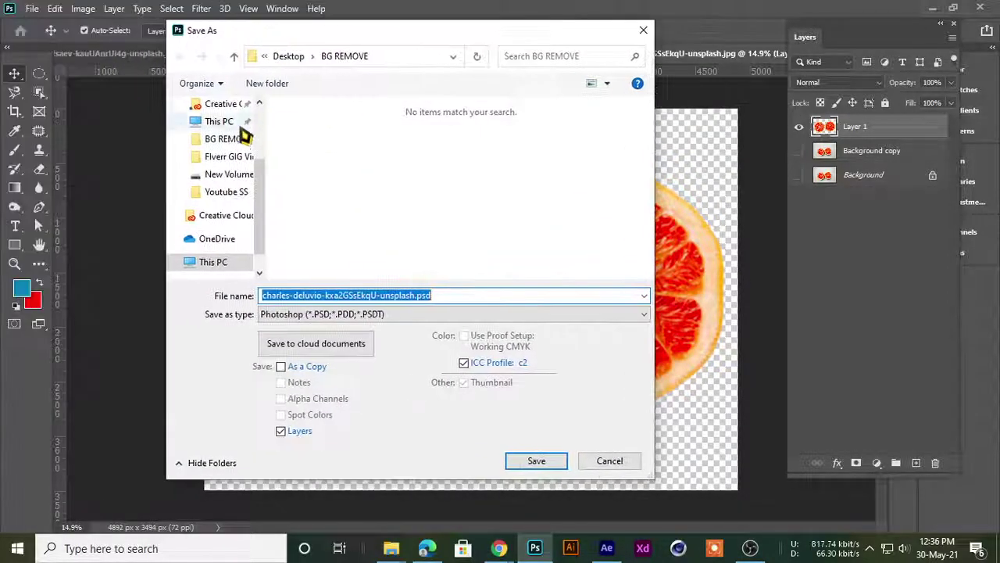
{"action": "scroll", "coordinate": [258, 180], "scroll_direction": "up", "scroll_amount": 3}
{"action": "scroll", "coordinate": [227, 164], "scroll_direction": "up", "scroll_amount": 2}
{"action": "left_click", "coordinate": [220, 150]}
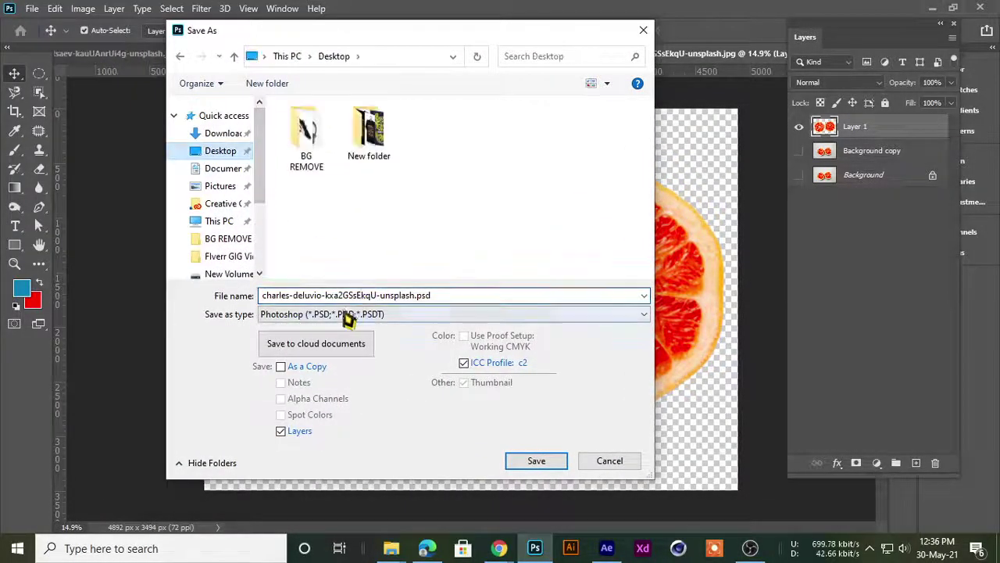
{"action": "left_click", "coordinate": [536, 314]}
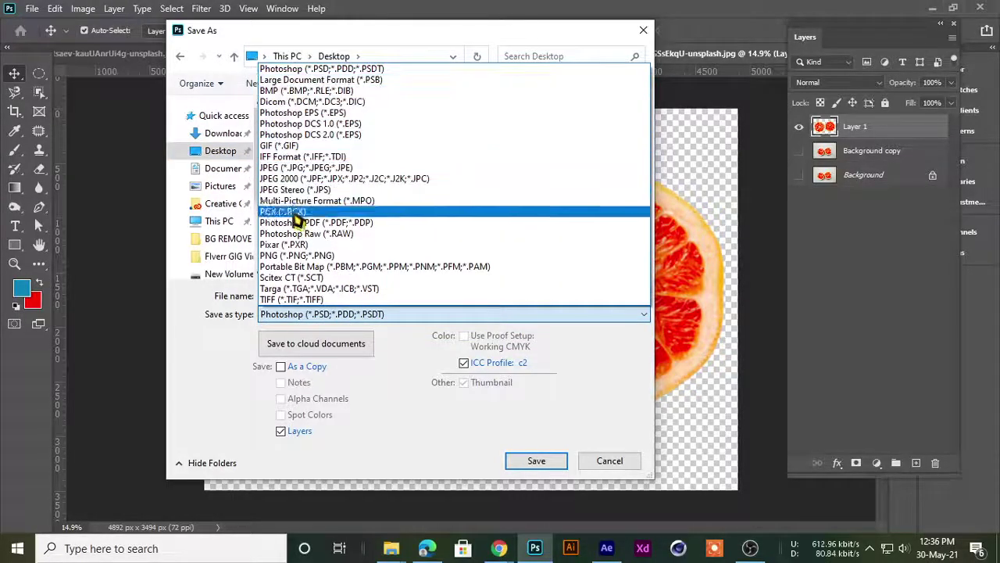
{"action": "left_click", "coordinate": [293, 256]}
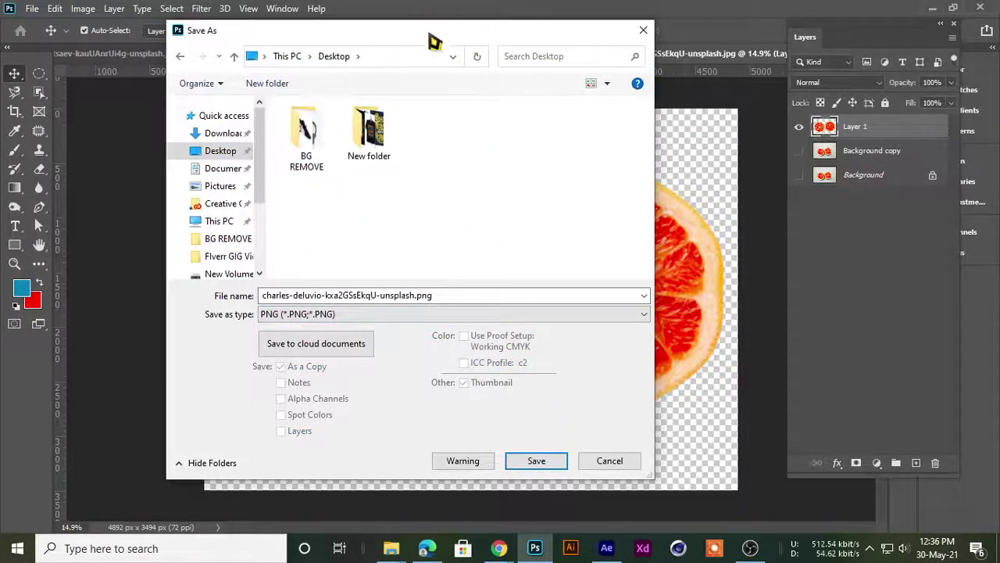
- Name the file 'newwww' and save it, accepting the PNG options
{"action": "left_click_drag", "start_coordinate": [434, 41], "coordinate": [273, 49]}
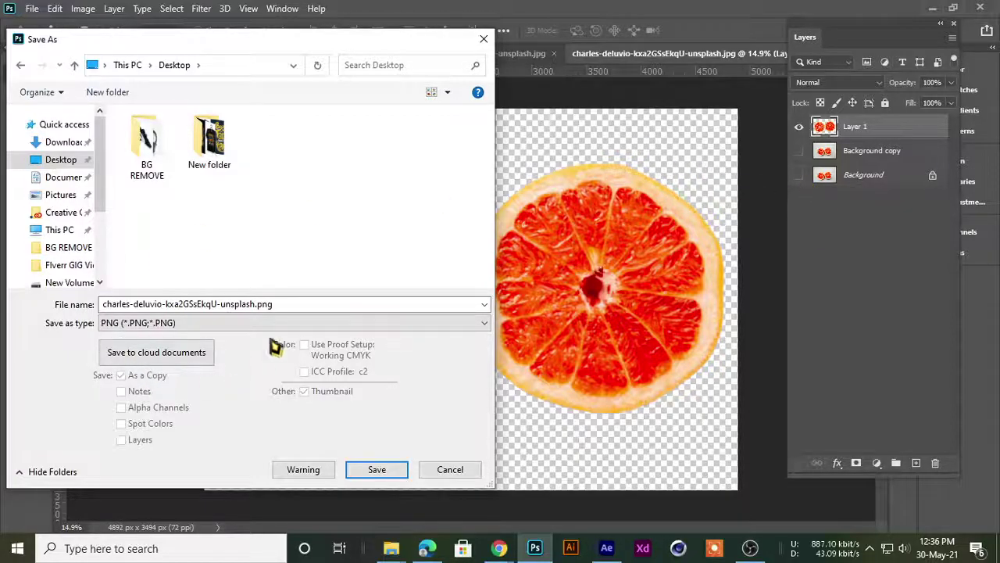
{"action": "left_click_drag", "start_coordinate": [103, 304], "coordinate": [281, 312]}
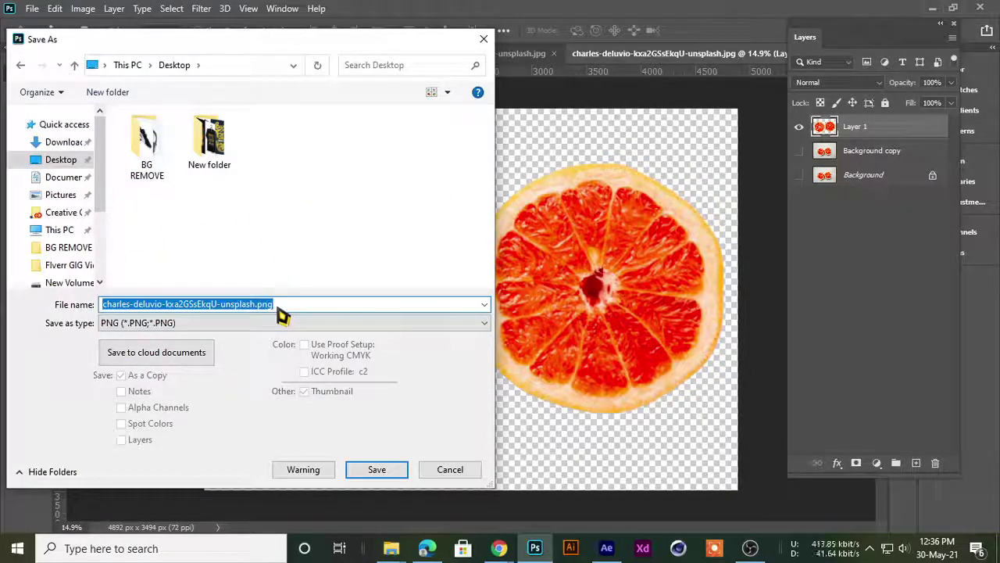
{"action": "type", "text": "newwww"}
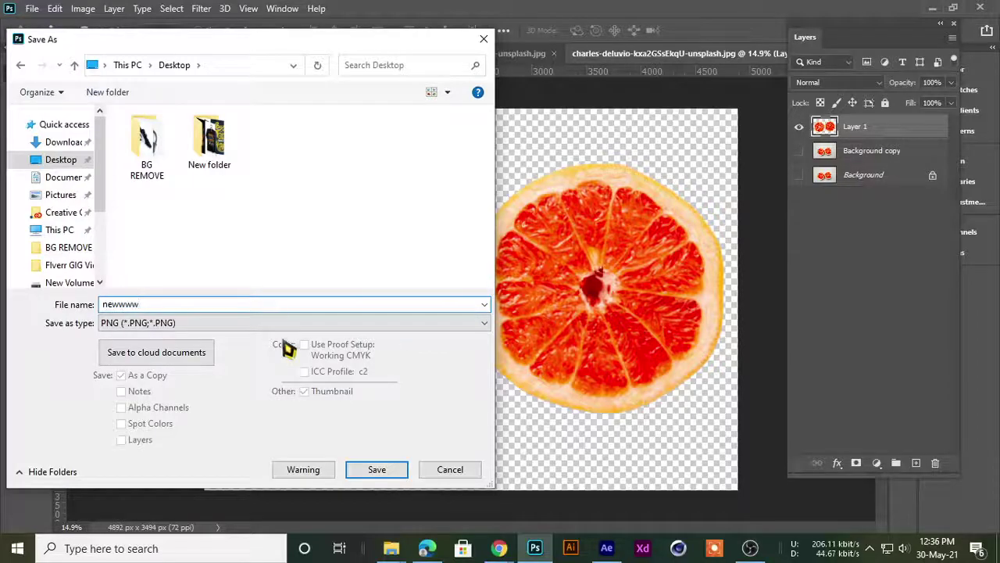
{"action": "left_click", "coordinate": [379, 469]}
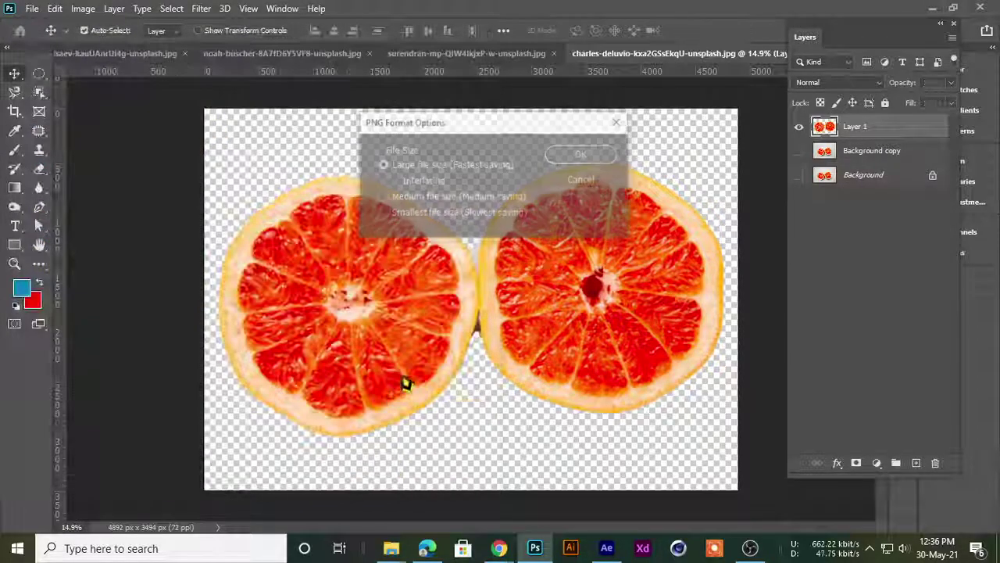
{"action": "left_click", "coordinate": [578, 156]}
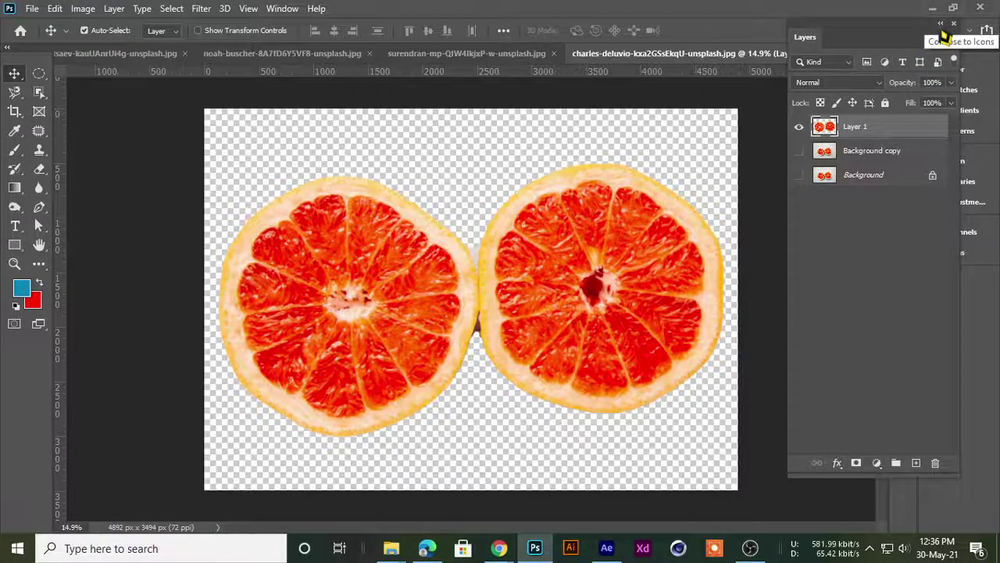
- Collapse the side panels, then minimize Photoshop and the image folder window
{"action": "left_click", "coordinate": [944, 34]}
{"action": "left_click", "coordinate": [936, 11]}
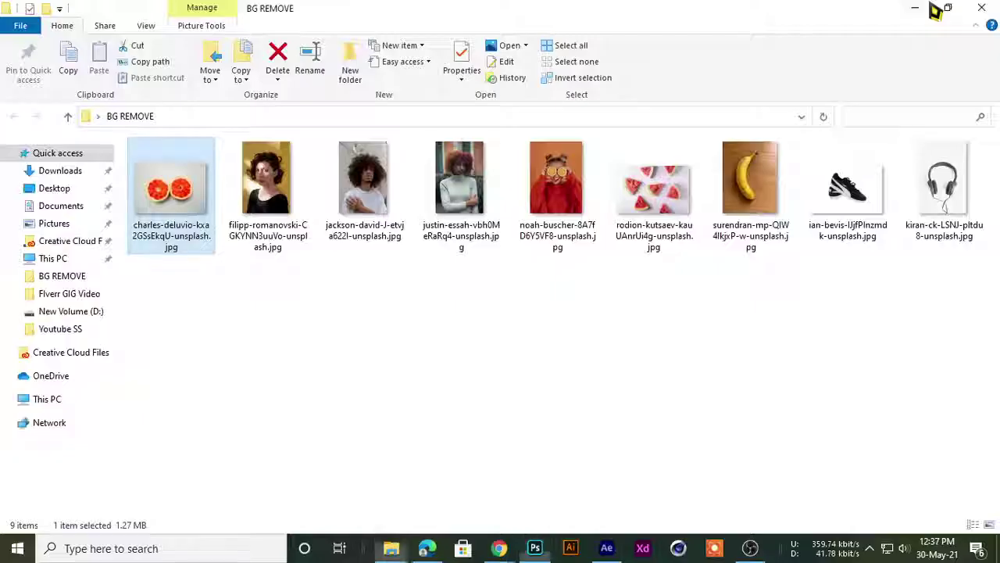
{"action": "left_click", "coordinate": [913, 9]}
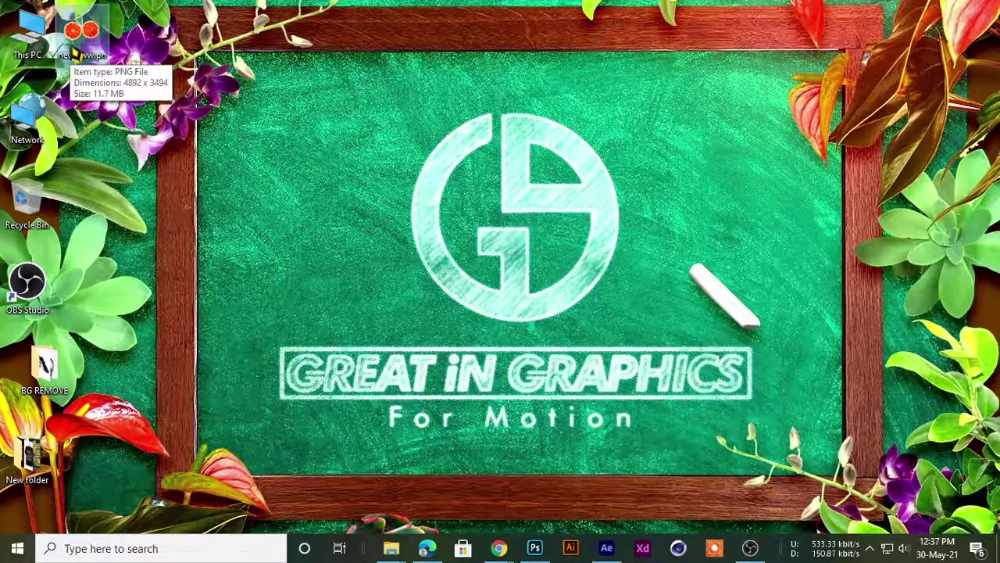
{"action": "mouse_move", "coordinate": [499, 547]}
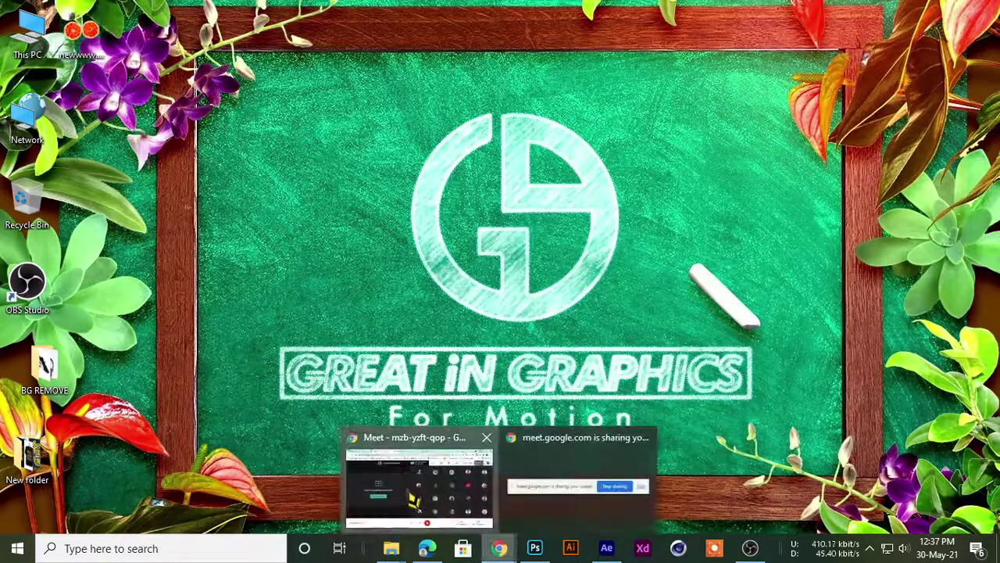
- Admit the two waiting people into the Meet call, then return to Photoshop's File menu
{"action": "left_click", "coordinate": [414, 477]}
{"action": "left_click", "coordinate": [654, 171]}
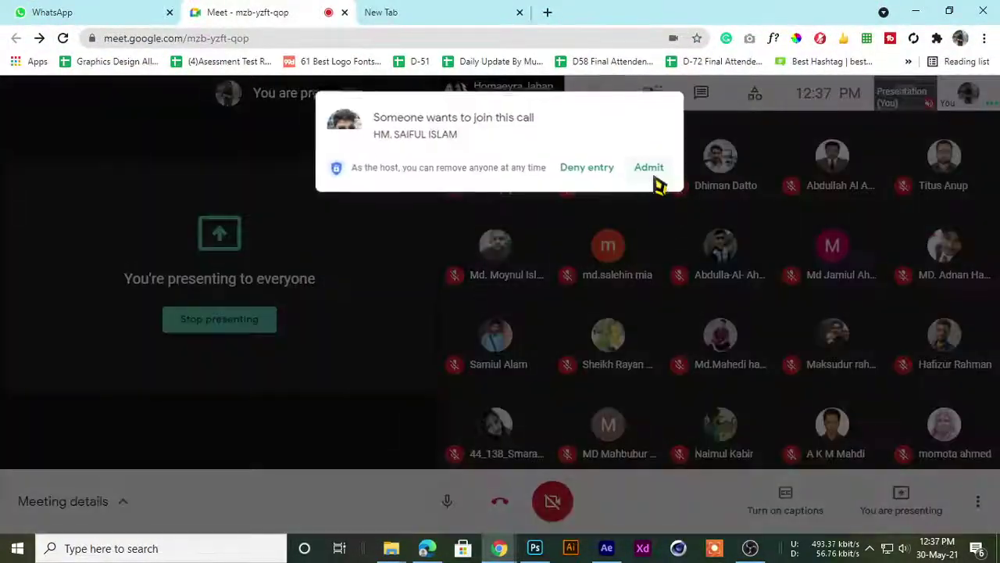
{"action": "left_click", "coordinate": [656, 168]}
{"action": "left_click", "coordinate": [914, 11]}
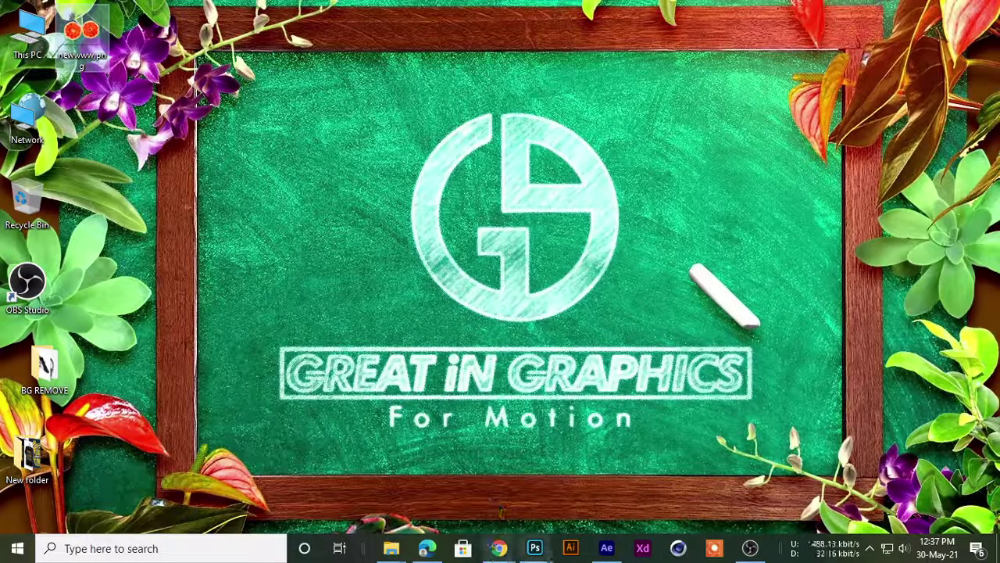
{"action": "left_click", "coordinate": [534, 548]}
{"action": "left_click", "coordinate": [36, 11]}
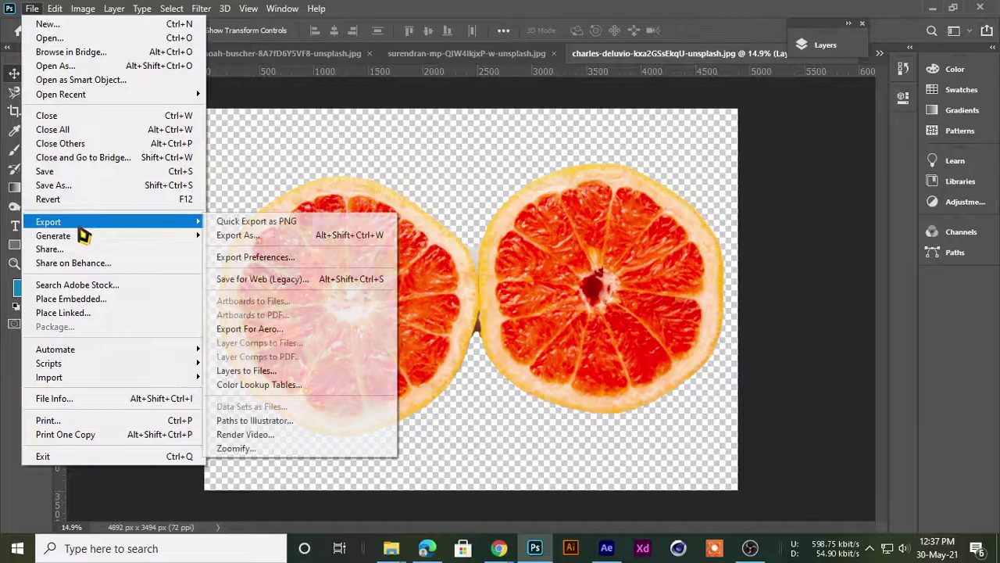
{"action": "mouse_move", "coordinate": [49, 222]}
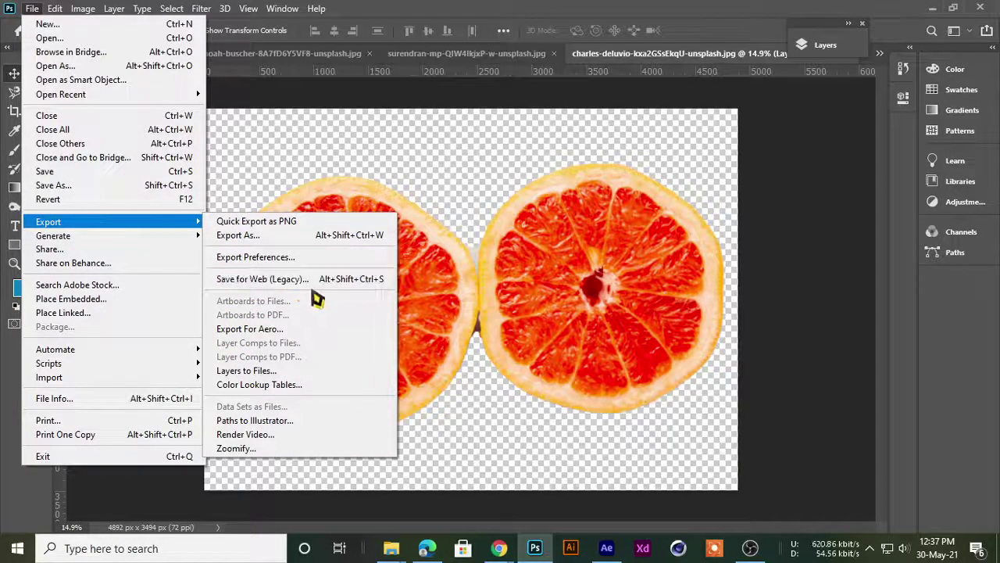
- Dismiss the export options and re-dock the expanded Layers panel beside the other panels
{"action": "left_click", "coordinate": [311, 281]}
{"action": "left_click_drag", "start_coordinate": [840, 30], "coordinate": [784, 54]}
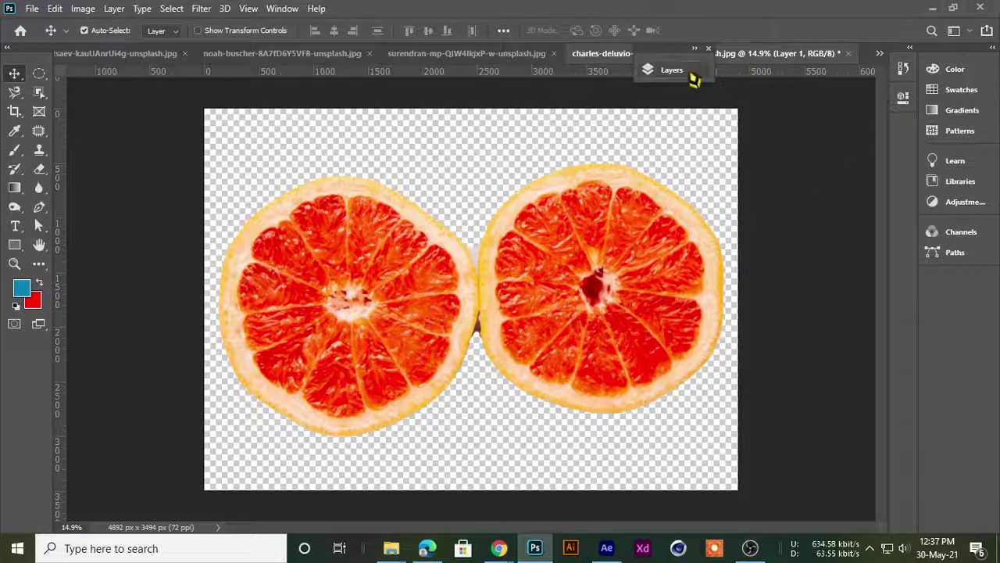
{"action": "left_click", "coordinate": [682, 64]}
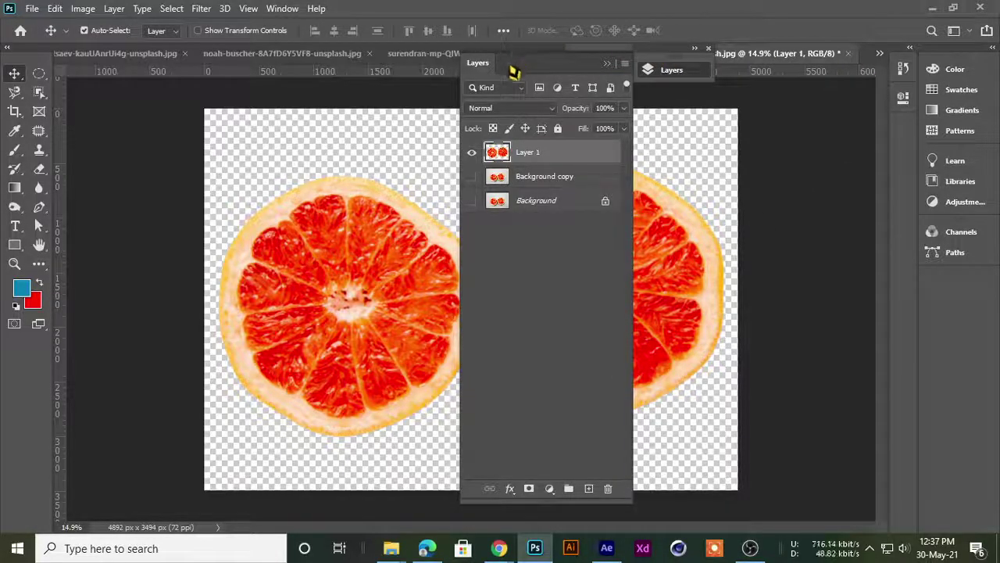
{"action": "left_click_drag", "start_coordinate": [512, 67], "coordinate": [755, 86]}
- Zoom around the grapefruit canvas, then switch to the Google Meet window
{"action": "scroll", "coordinate": [455, 254], "scroll_direction": "down", "scroll_amount": 1}
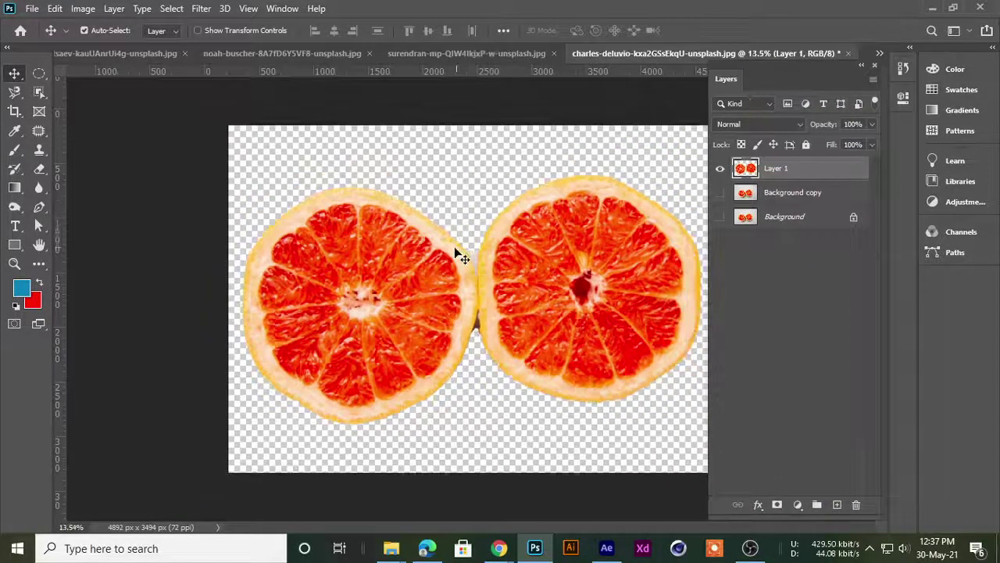
{"action": "scroll", "coordinate": [451, 268], "scroll_direction": "down", "scroll_amount": 2}
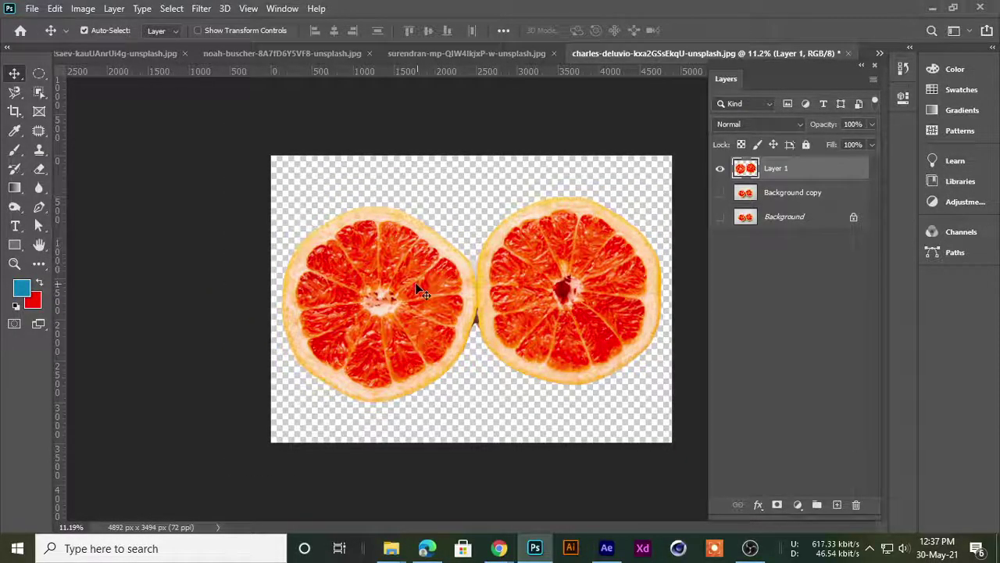
{"action": "scroll", "coordinate": [413, 288], "scroll_direction": "down", "scroll_amount": 2}
{"action": "scroll", "coordinate": [401, 305], "scroll_direction": "up", "scroll_amount": 1}
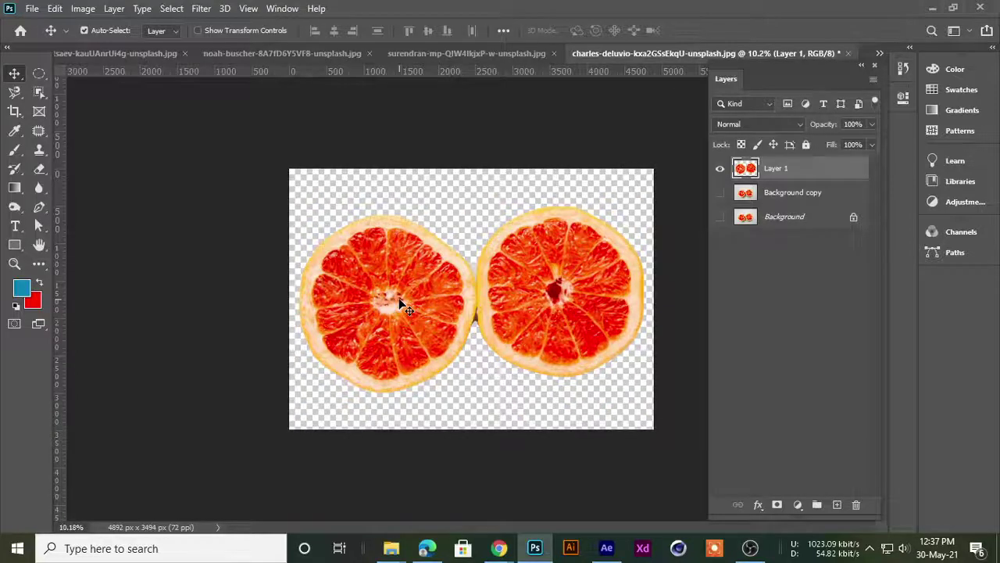
{"action": "scroll", "coordinate": [401, 304], "scroll_direction": "up", "scroll_amount": 1}
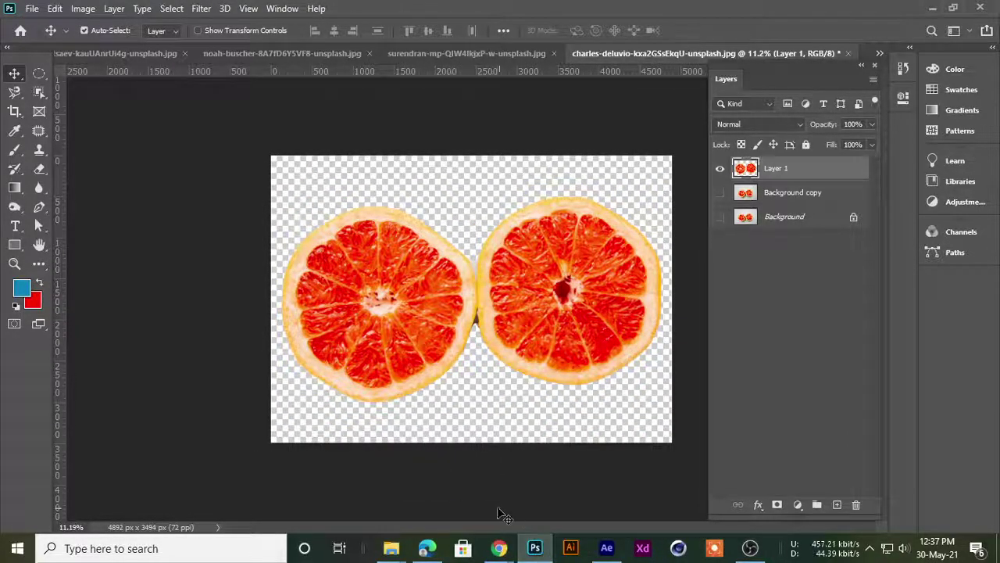
{"action": "left_click", "coordinate": [428, 464]}
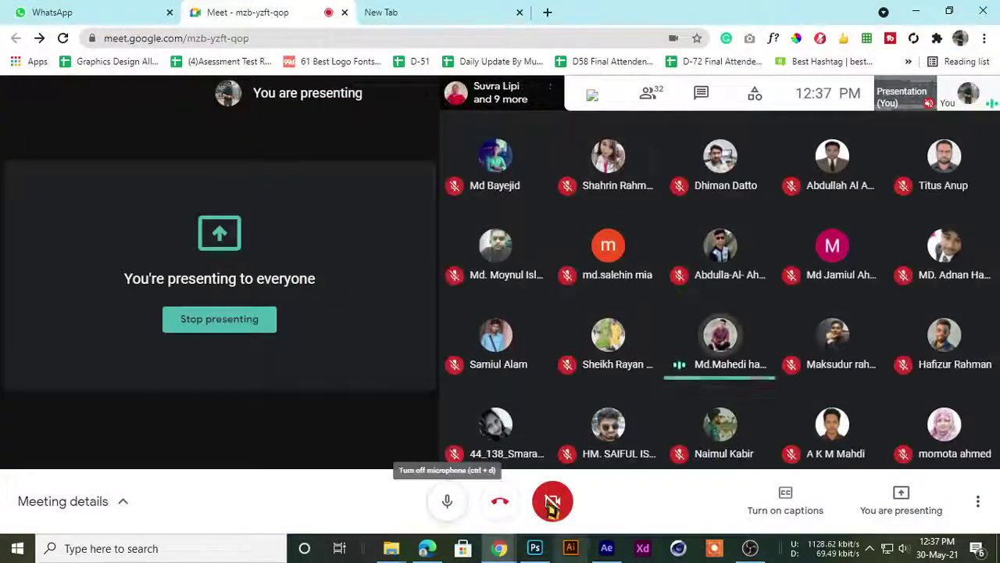
- Mute the Meet microphone, check and minimize the screen recorder, then return to Photoshop
{"action": "left_click", "coordinate": [444, 497]}
{"action": "left_click", "coordinate": [750, 547]}
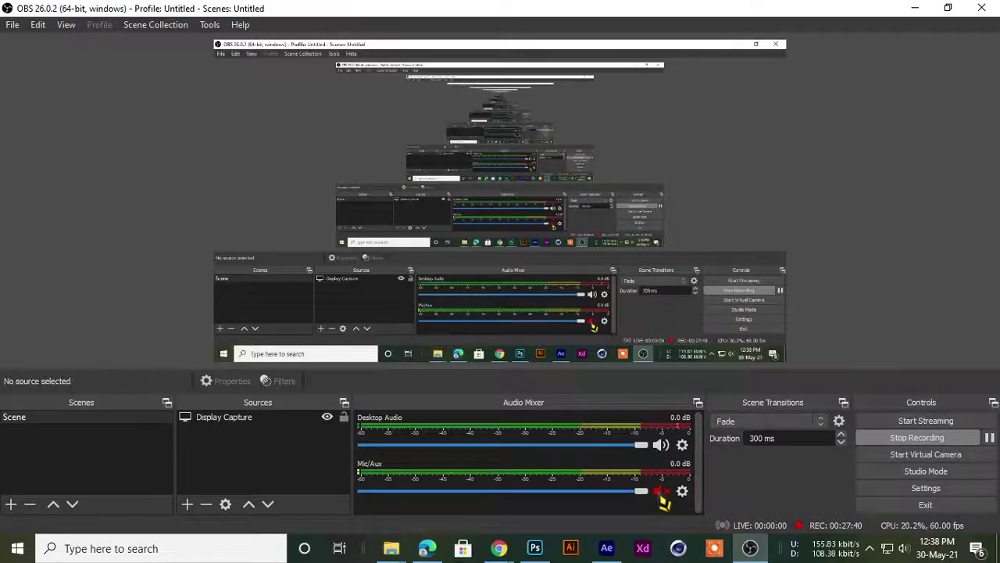
{"action": "mouse_move", "coordinate": [499, 548]}
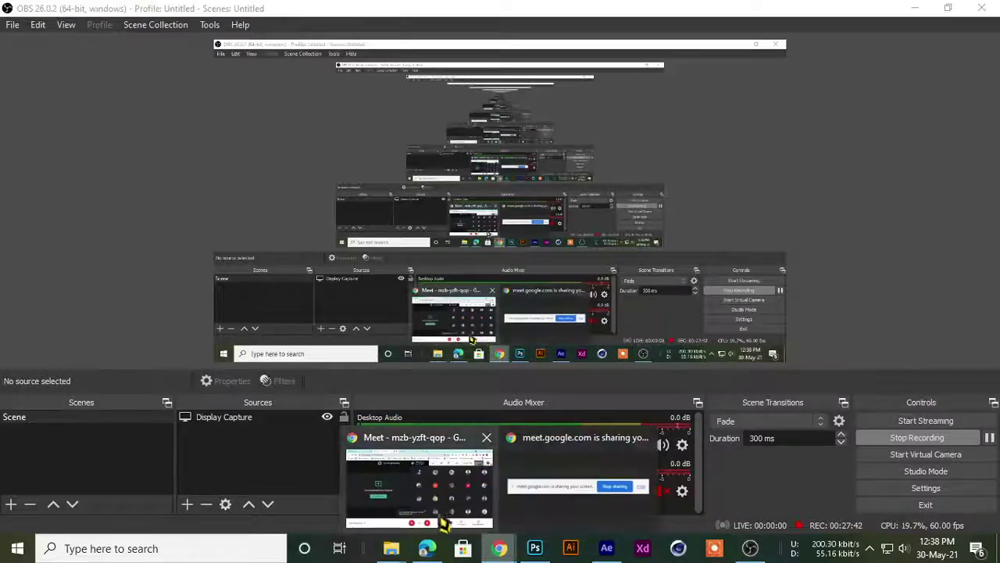
{"action": "left_click", "coordinate": [426, 514]}
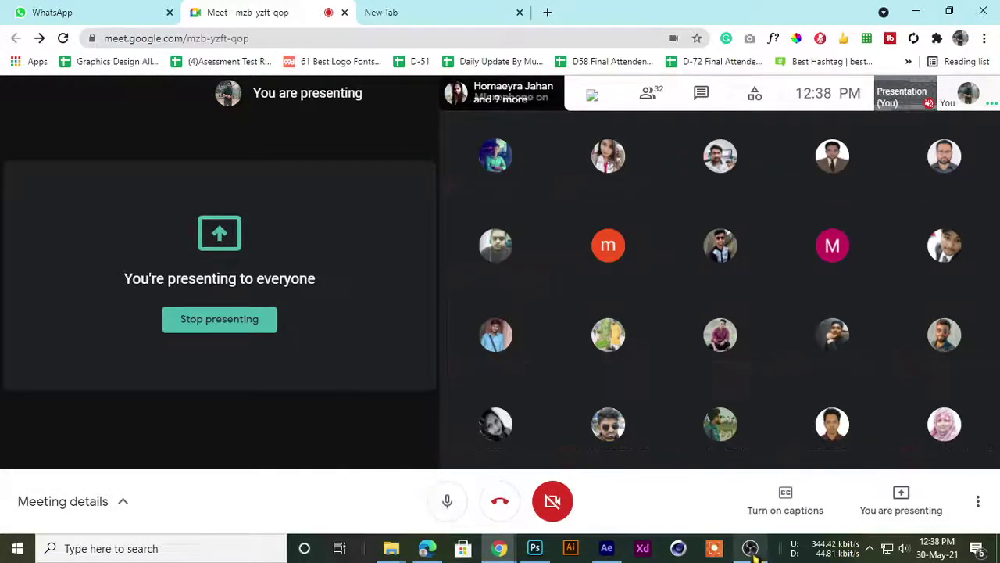
{"action": "left_click", "coordinate": [750, 548]}
{"action": "left_click", "coordinate": [916, 8]}
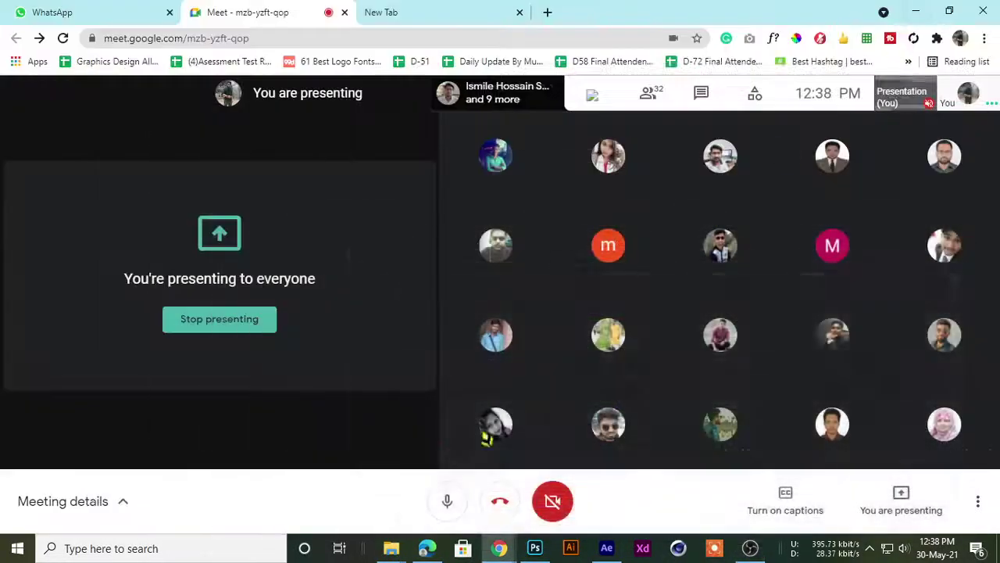
{"action": "left_click", "coordinate": [535, 547]}
{"action": "scroll", "coordinate": [402, 216], "scroll_direction": "down", "scroll_amount": 1}
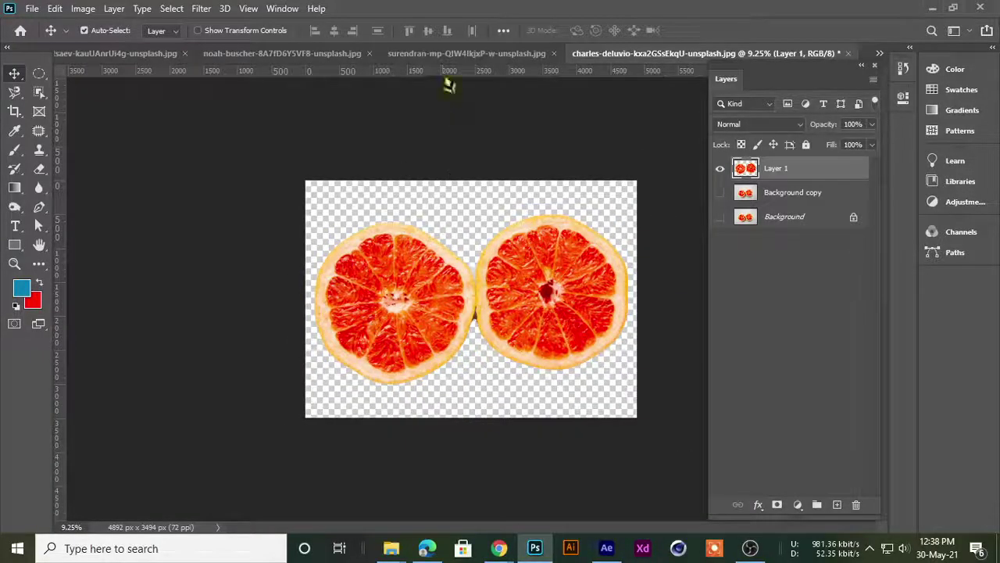
- Select the banana with Object Selection's Select Subject, copy it to a new layer, and hide both backgrounds
{"action": "left_click", "coordinate": [443, 54]}
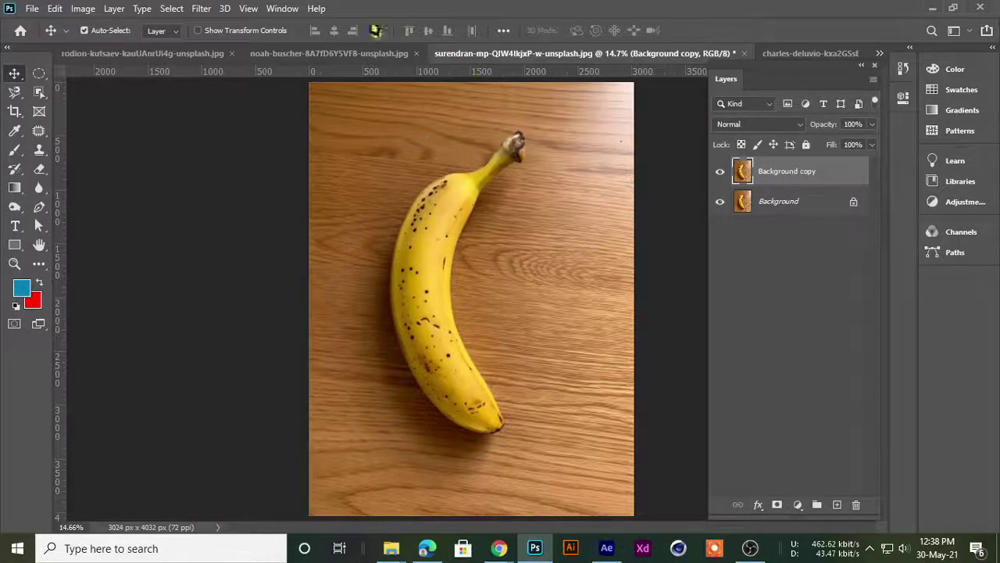
{"action": "left_click", "coordinate": [39, 92]}
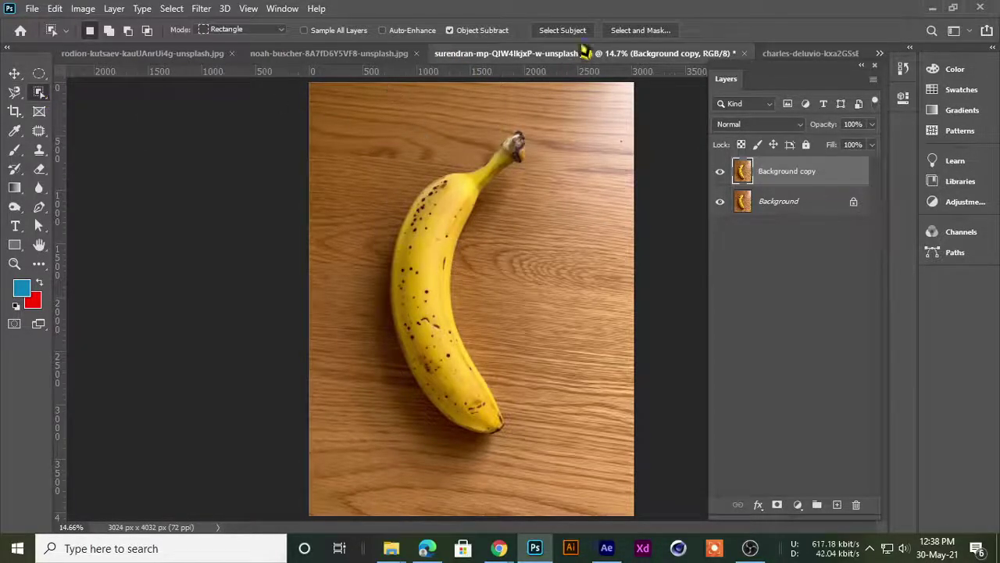
{"action": "left_click", "coordinate": [563, 33]}
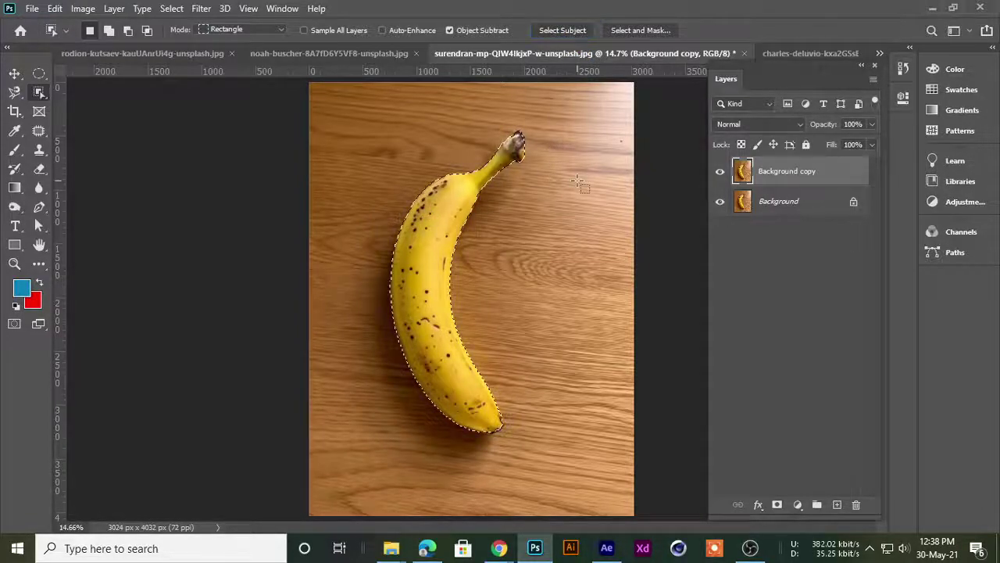
{"action": "key", "text": "ctrl+j"}
{"action": "left_click", "coordinate": [720, 201]}
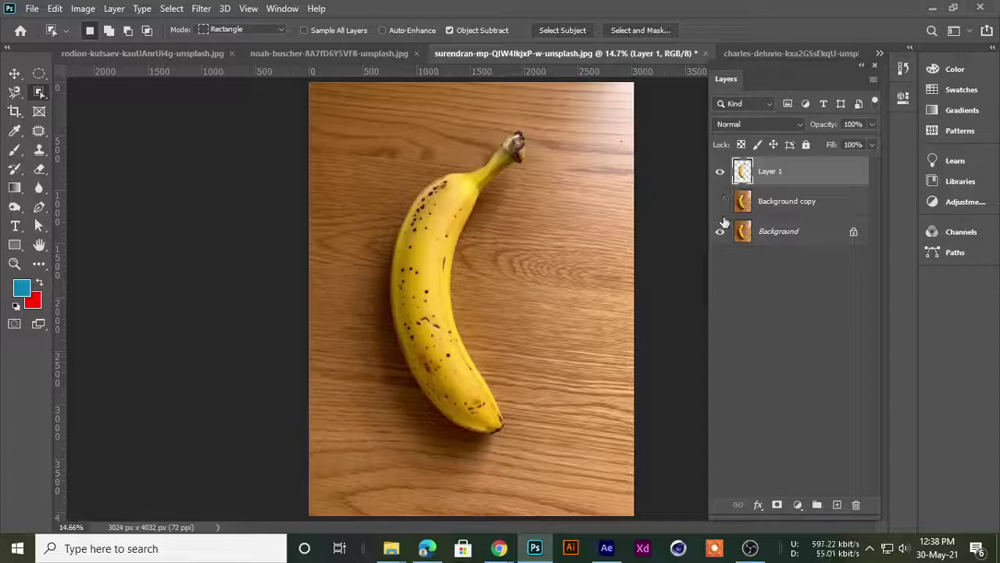
{"action": "left_click", "coordinate": [720, 231]}
- Nudge the banana cutout into place with the Move tool, then switch to the orange-eyes photo
{"action": "left_click", "coordinate": [14, 73]}
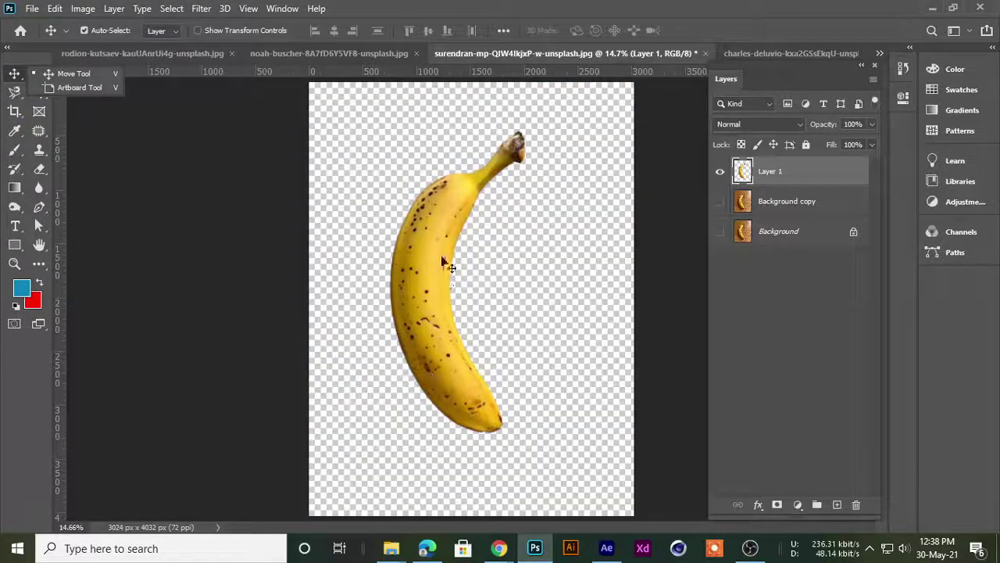
{"action": "mouse_move", "coordinate": [443, 261]}
{"action": "left_mouse_down"}
{"action": "mouse_move", "coordinate": [483, 233]}
{"action": "mouse_move", "coordinate": [467, 246]}
{"action": "left_mouse_up"}
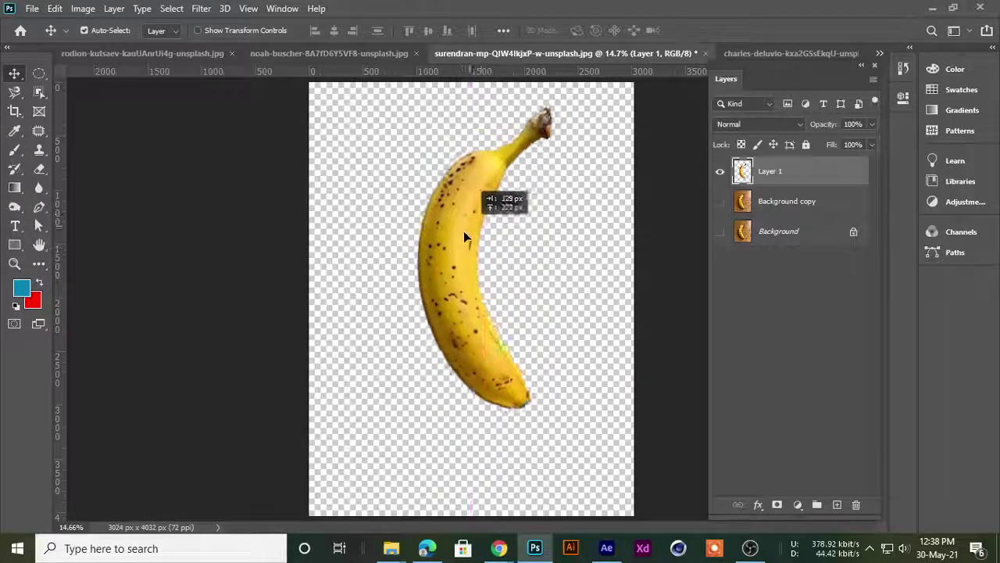
{"action": "mouse_move", "coordinate": [467, 246]}
{"action": "left_mouse_down"}
{"action": "mouse_move", "coordinate": [459, 258]}
{"action": "mouse_move", "coordinate": [451, 243]}
{"action": "left_mouse_up"}
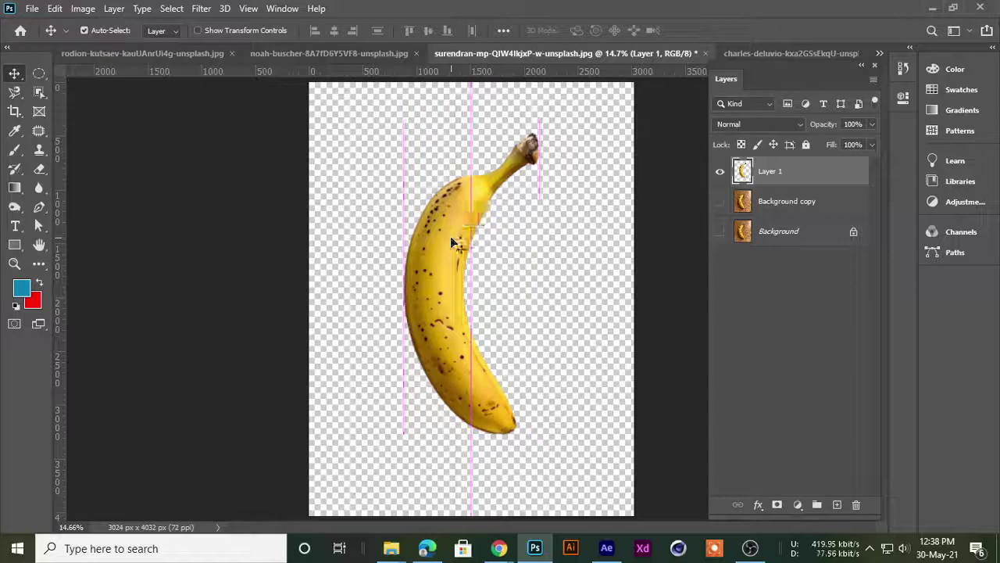
{"action": "scroll", "coordinate": [450, 236], "scroll_direction": "down", "scroll_amount": 1}
{"action": "scroll", "coordinate": [450, 234], "scroll_direction": "up", "scroll_amount": 2}
{"action": "scroll", "coordinate": [450, 233], "scroll_direction": "down", "scroll_amount": 1}
{"action": "scroll", "coordinate": [450, 238], "scroll_direction": "down", "scroll_amount": 2}
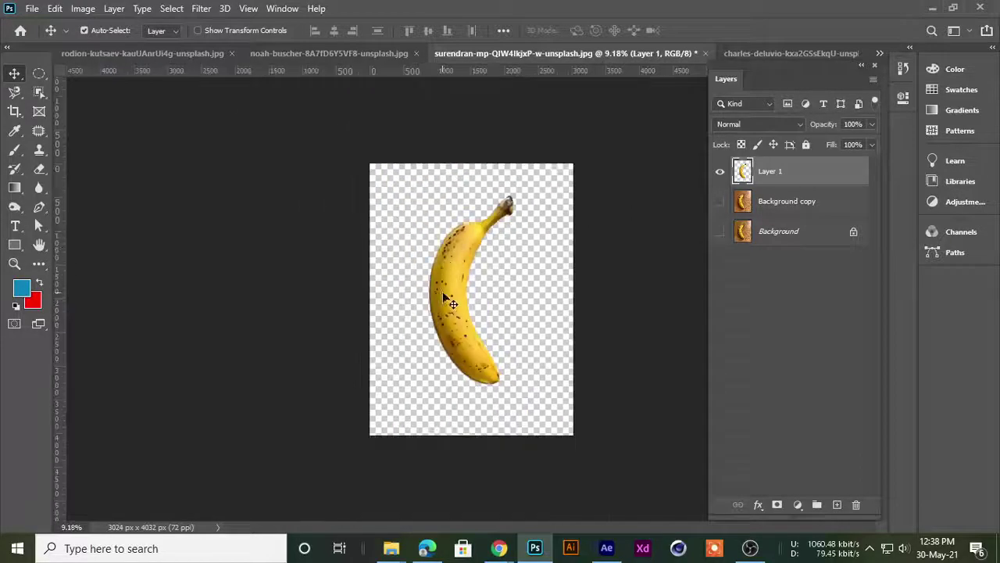
{"action": "left_click_drag", "start_coordinate": [445, 266], "coordinate": [461, 295]}
{"action": "scroll", "coordinate": [461, 295], "scroll_direction": "up", "scroll_amount": 1}
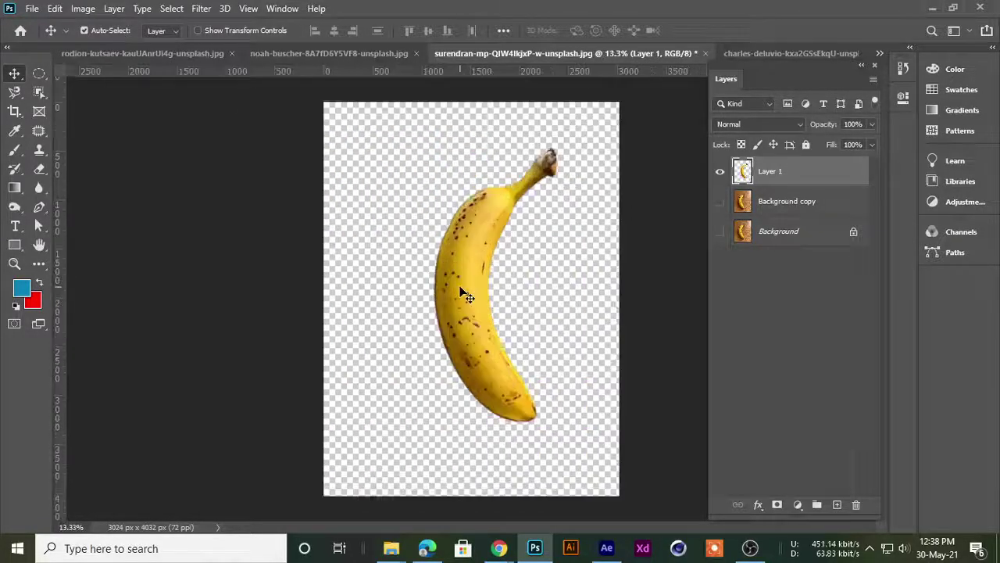
{"action": "scroll", "coordinate": [467, 195], "scroll_direction": "up", "scroll_amount": 2}
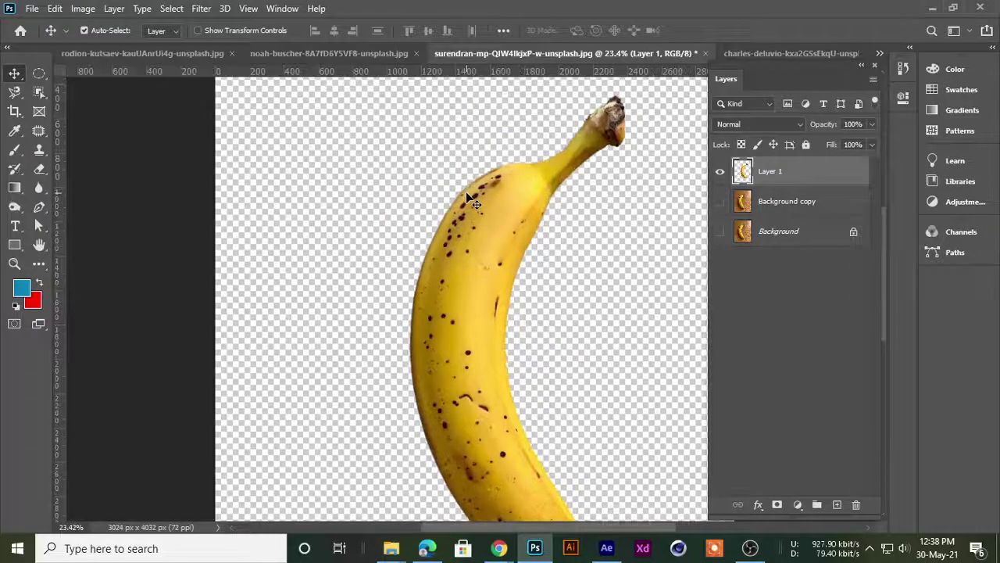
{"action": "scroll", "coordinate": [466, 195], "scroll_direction": "down", "scroll_amount": 2}
{"action": "scroll", "coordinate": [455, 211], "scroll_direction": "down", "scroll_amount": 1}
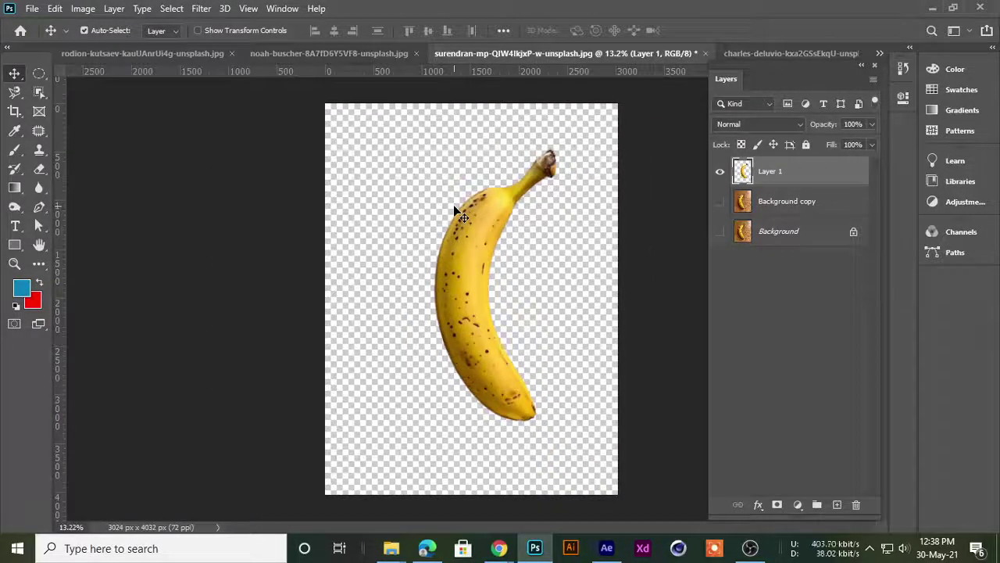
{"action": "scroll", "coordinate": [456, 211], "scroll_direction": "up", "scroll_amount": 1}
{"action": "scroll", "coordinate": [460, 210], "scroll_direction": "down", "scroll_amount": 1}
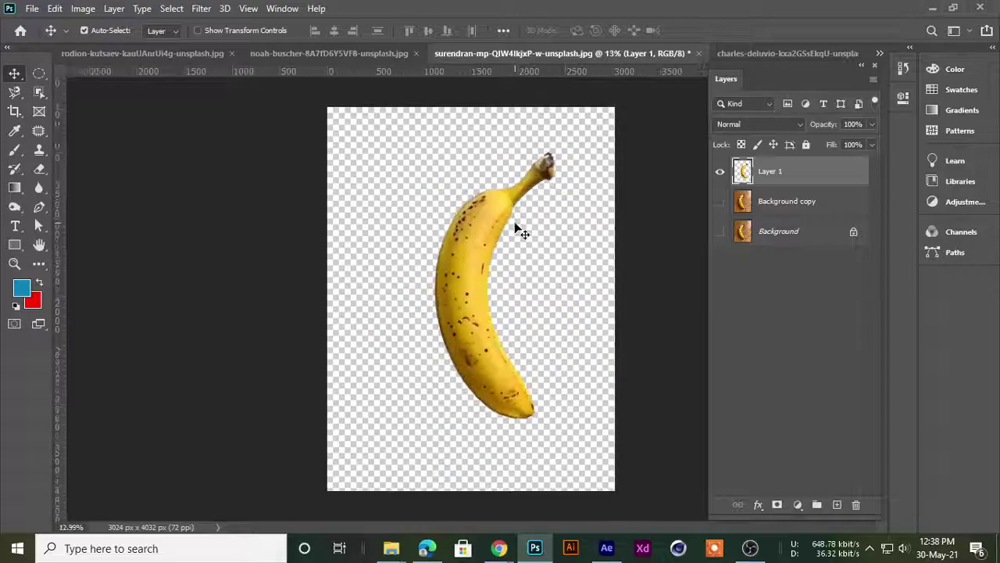
{"action": "left_click_drag", "start_coordinate": [522, 233], "coordinate": [497, 237]}
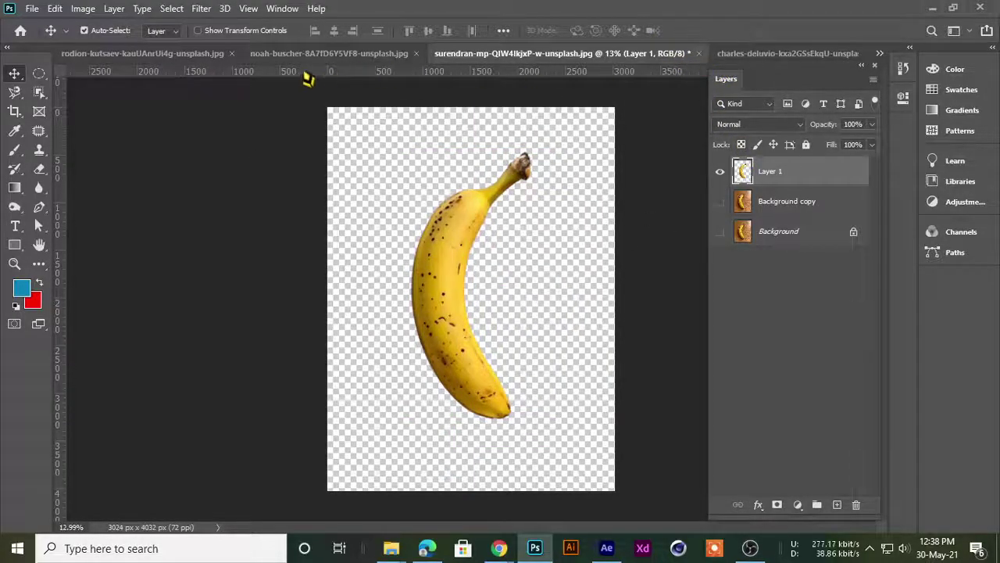
{"action": "left_click", "coordinate": [316, 55]}
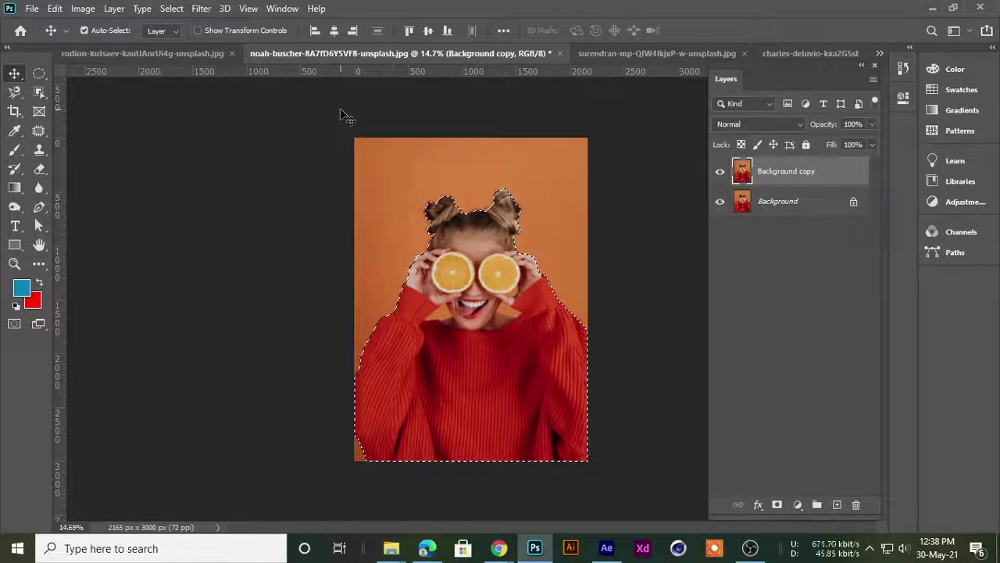
- Close all open documents without saving (Apply to All, No), then minimize Photoshop and Chrome
{"action": "left_click", "coordinate": [196, 56]}
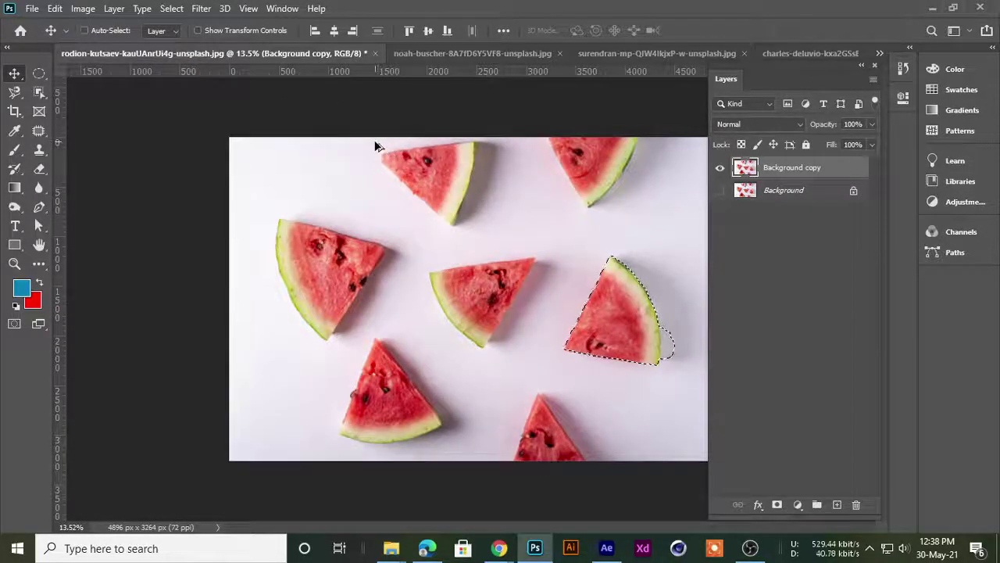
{"action": "key", "text": "ctrl+alt+w"}
{"action": "left_click", "coordinate": [396, 239]}
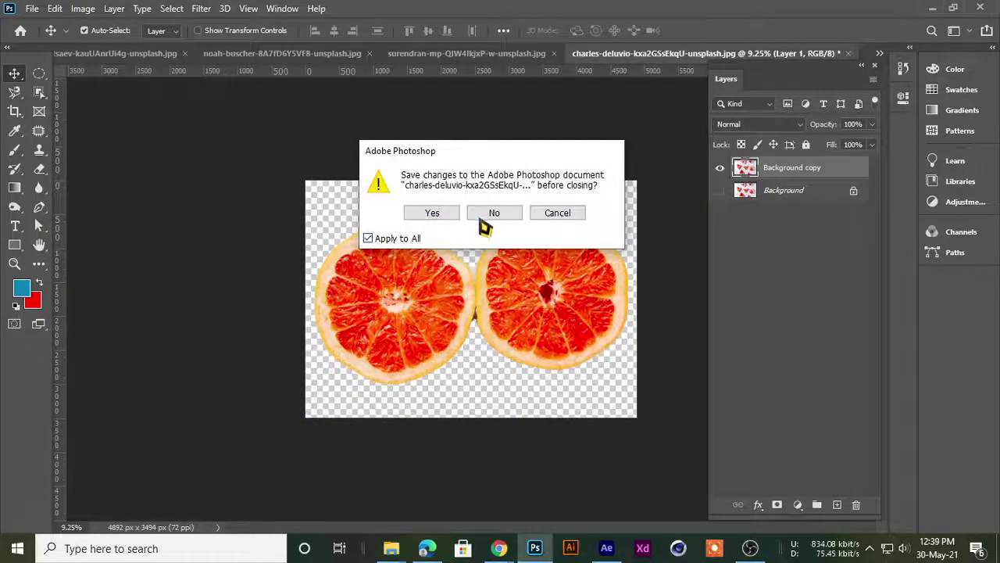
{"action": "left_click", "coordinate": [489, 215]}
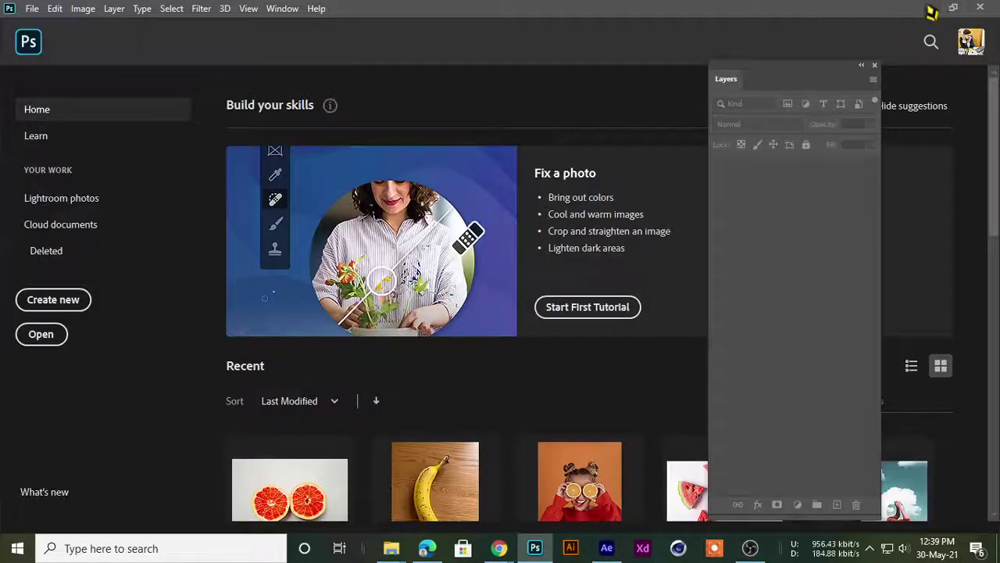
{"action": "left_click", "coordinate": [933, 9]}
{"action": "left_click", "coordinate": [919, 10]}
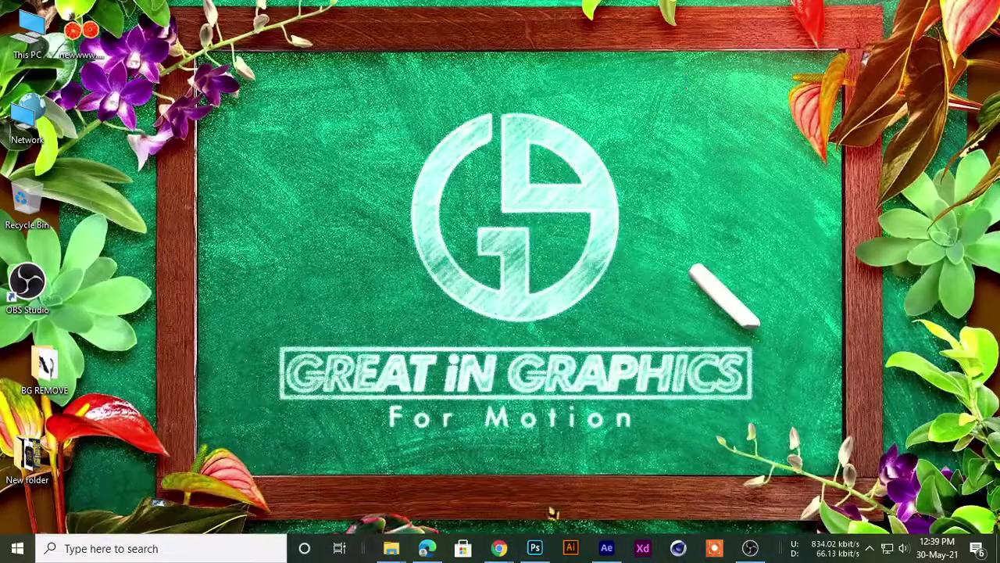
- Open the BG REMOVE folder and drag the grapefruit photo from it into Photoshop
{"action": "mouse_move", "coordinate": [499, 548]}
{"action": "left_click", "coordinate": [415, 498]}
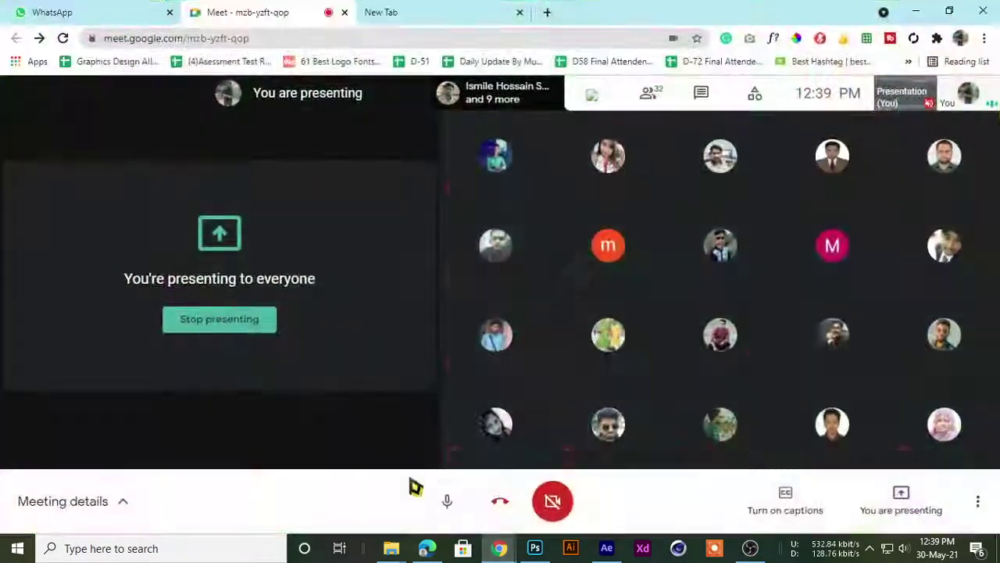
{"action": "left_click", "coordinate": [916, 9]}
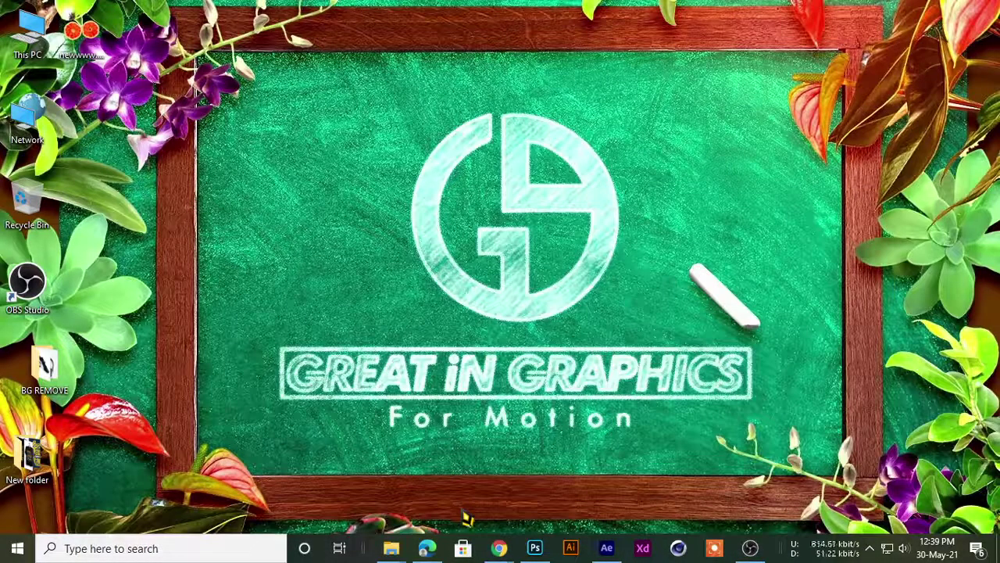
{"action": "left_click", "coordinate": [535, 548]}
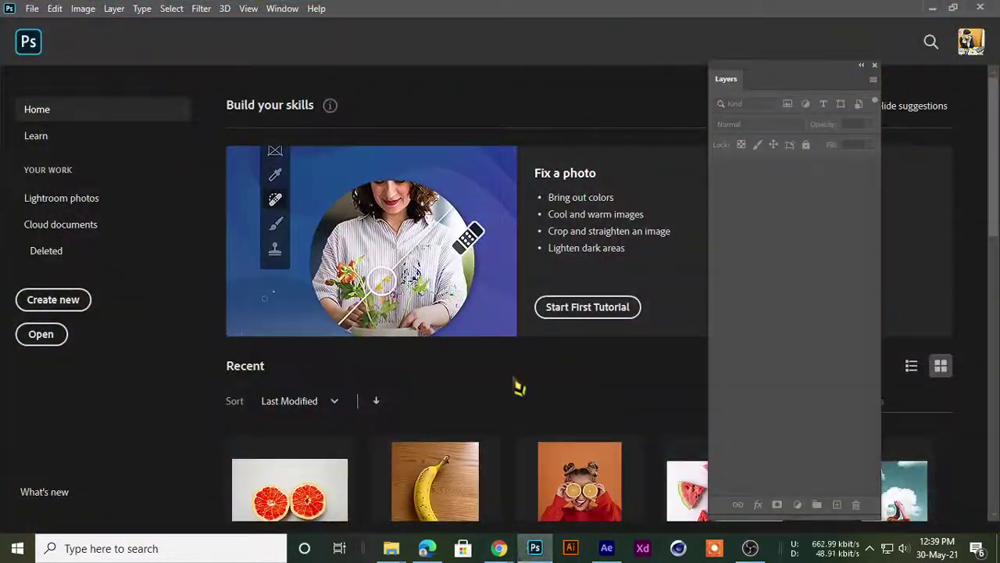
{"action": "mouse_move", "coordinate": [499, 548]}
{"action": "left_click", "coordinate": [598, 472]}
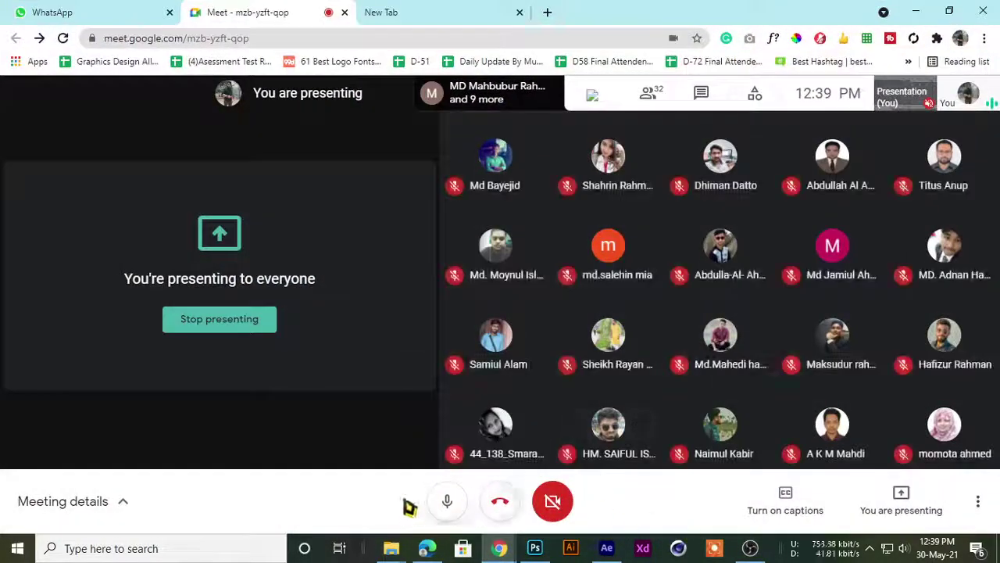
{"action": "left_click", "coordinate": [438, 461]}
{"action": "mouse_move", "coordinate": [390, 547]}
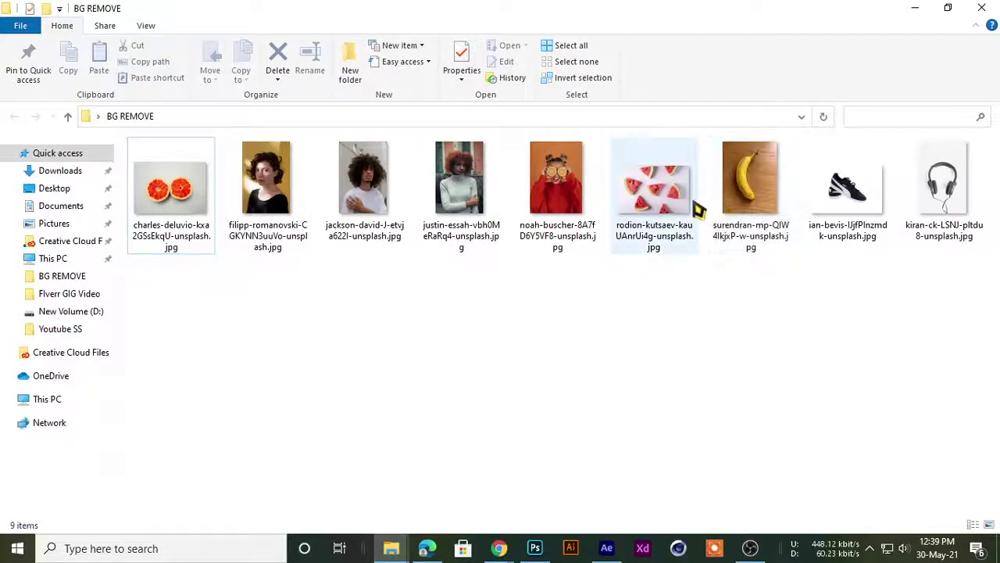
{"action": "left_click_drag", "start_coordinate": [170, 187], "coordinate": [548, 422]}
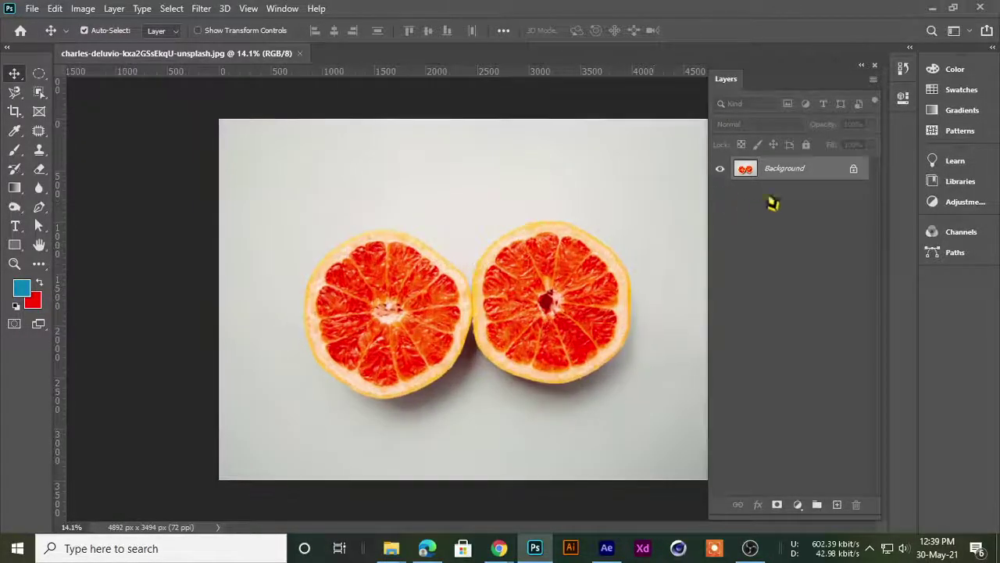
- Duplicate the grapefruit photo's Background layer and hide the original Background layer
{"action": "mouse_move", "coordinate": [785, 168]}
{"action": "left_mouse_down"}
{"action": "mouse_move", "coordinate": [860, 490]}
{"action": "mouse_move", "coordinate": [843, 506]}
{"action": "left_mouse_up"}
{"action": "left_click", "coordinate": [720, 192]}
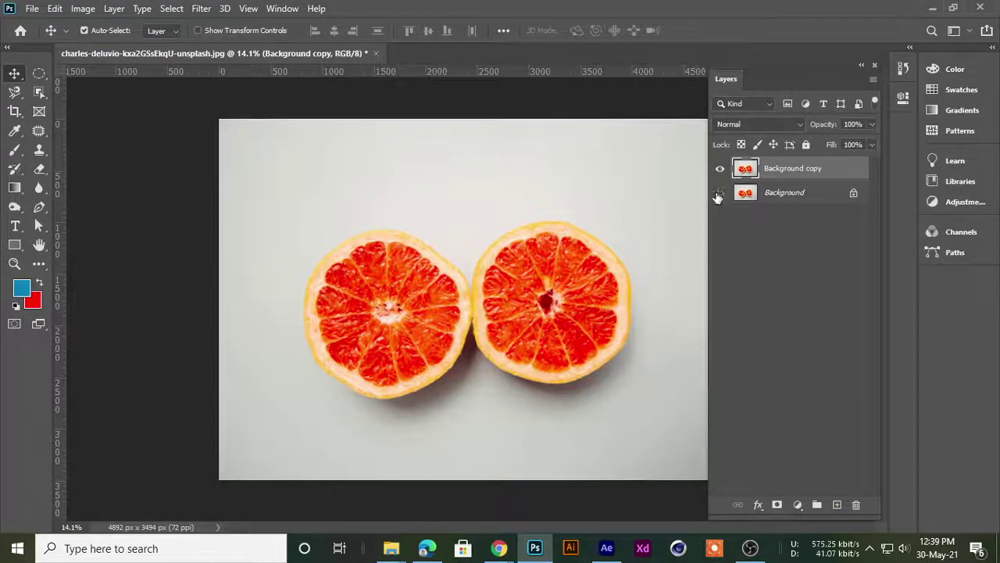
{"action": "left_click", "coordinate": [38, 94]}
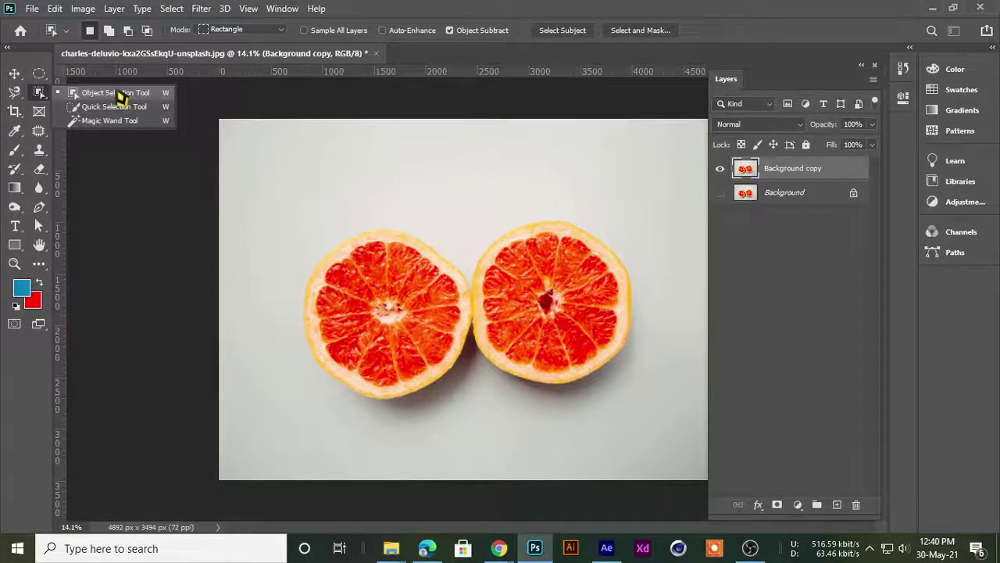
- With the Quick Selection brush at 300, paint a first selection over both halves, then deselect it
{"action": "left_click", "coordinate": [114, 107]}
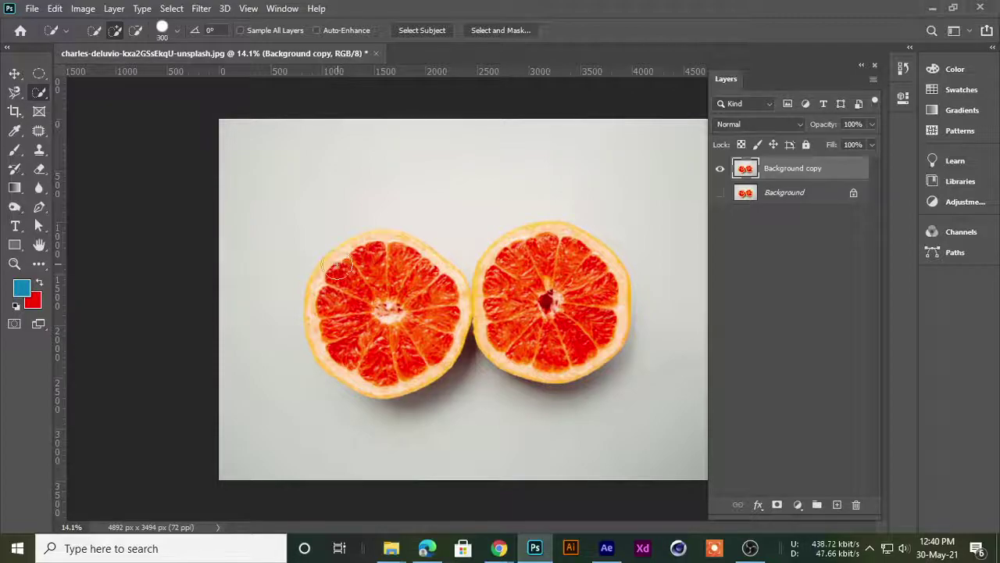
{"action": "key", "text": "bracketright"}
{"action": "key", "text": "bracketright"}
{"action": "key", "text": "bracketright"}
{"action": "key", "text": "bracketleft"}
{"action": "key", "text": "bracketleft"}
{"action": "key", "text": "bracketleft"}
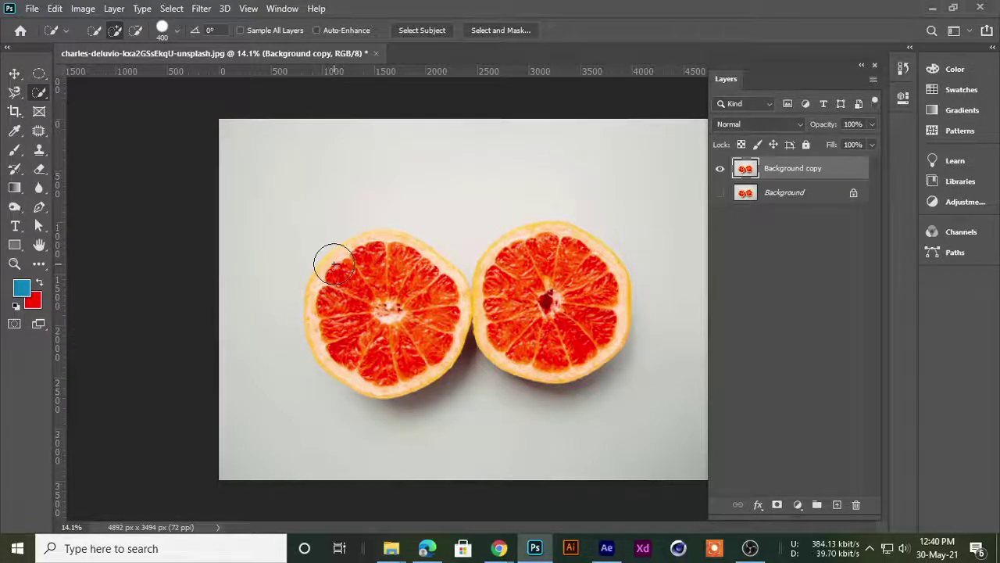
{"action": "key", "text": "bracketright"}
{"action": "key", "text": "bracketright"}
{"action": "key", "text": "bracketleft"}
{"action": "key", "text": "bracketleft"}
{"action": "key", "text": "bracketleft"}
{"action": "left_click_drag", "start_coordinate": [362, 296], "coordinate": [437, 316]}
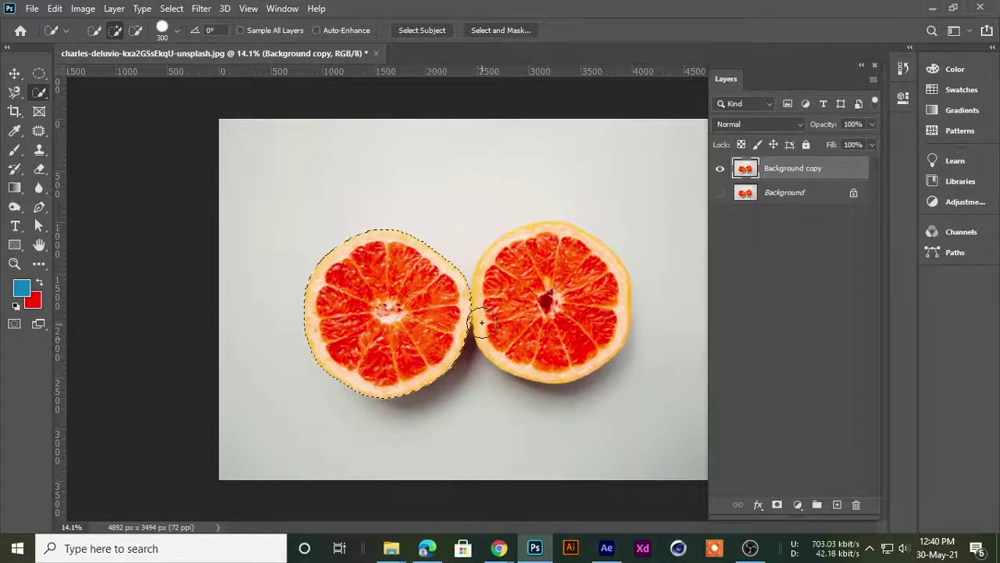
{"action": "left_click_drag", "start_coordinate": [482, 322], "coordinate": [544, 271]}
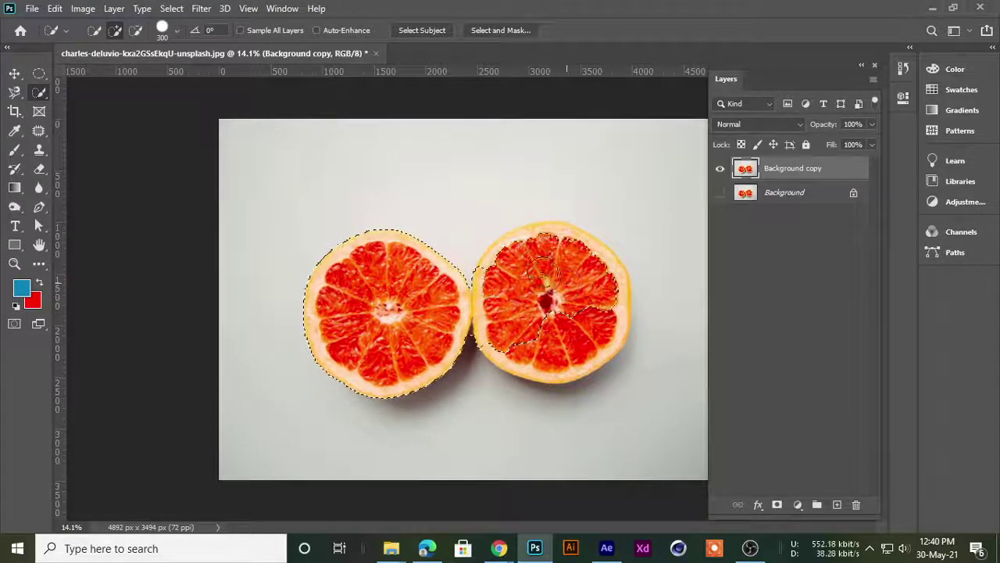
{"action": "scroll", "coordinate": [523, 271], "scroll_direction": "up", "scroll_amount": 3}
{"action": "scroll", "coordinate": [523, 270], "scroll_direction": "up", "scroll_amount": 3}
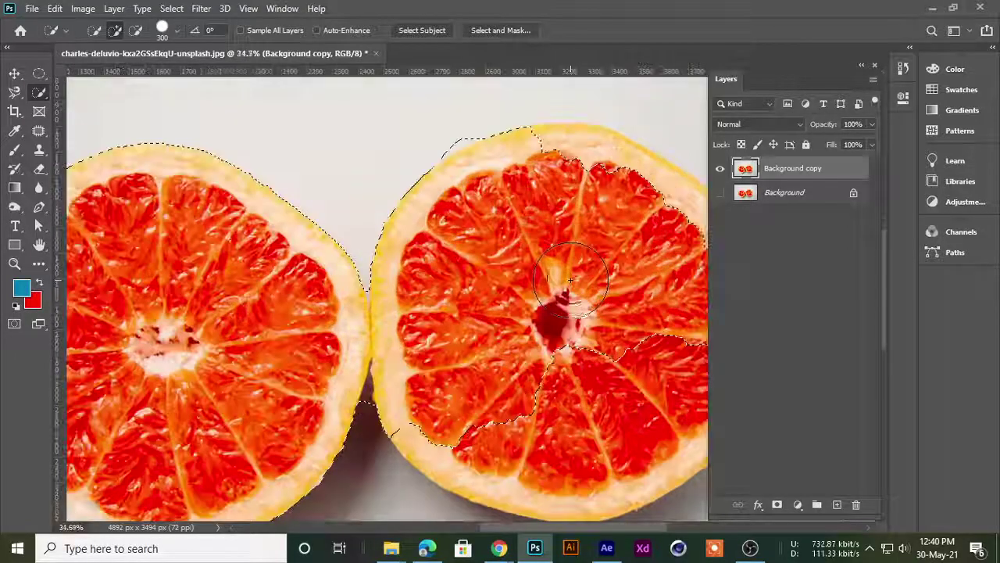
{"action": "scroll", "coordinate": [570, 279], "scroll_direction": "down", "scroll_amount": 6}
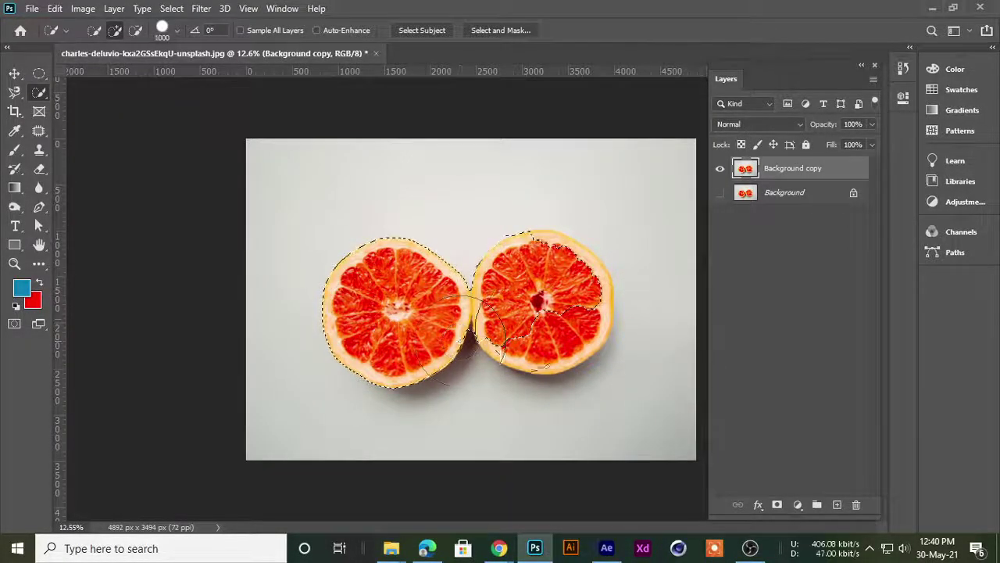
{"action": "key", "text": "bracketright"}
{"action": "left_click_drag", "start_coordinate": [469, 338], "coordinate": [549, 250]}
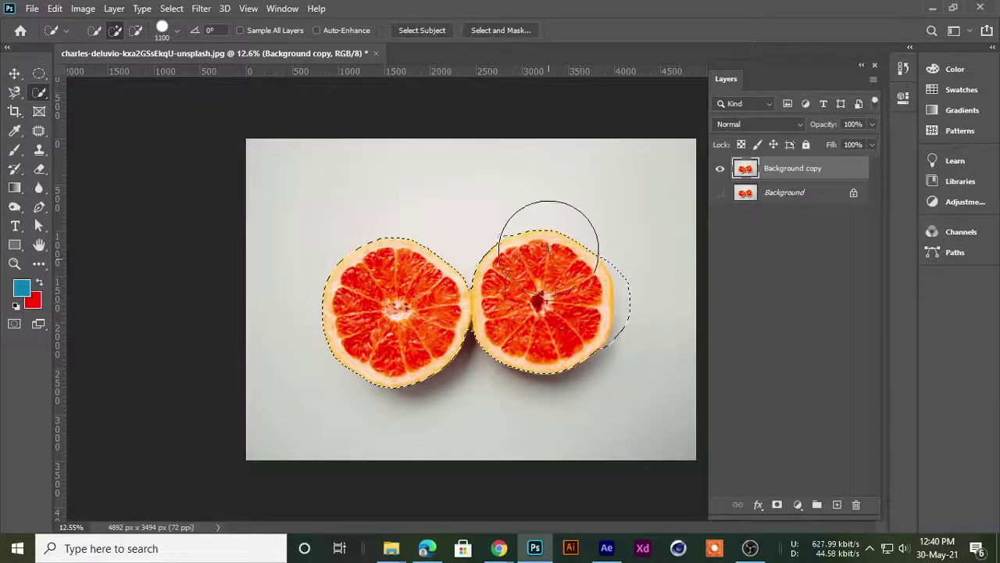
{"action": "key", "text": "ctrl+shift+i"}
{"action": "key", "text": "ctrl+d"}
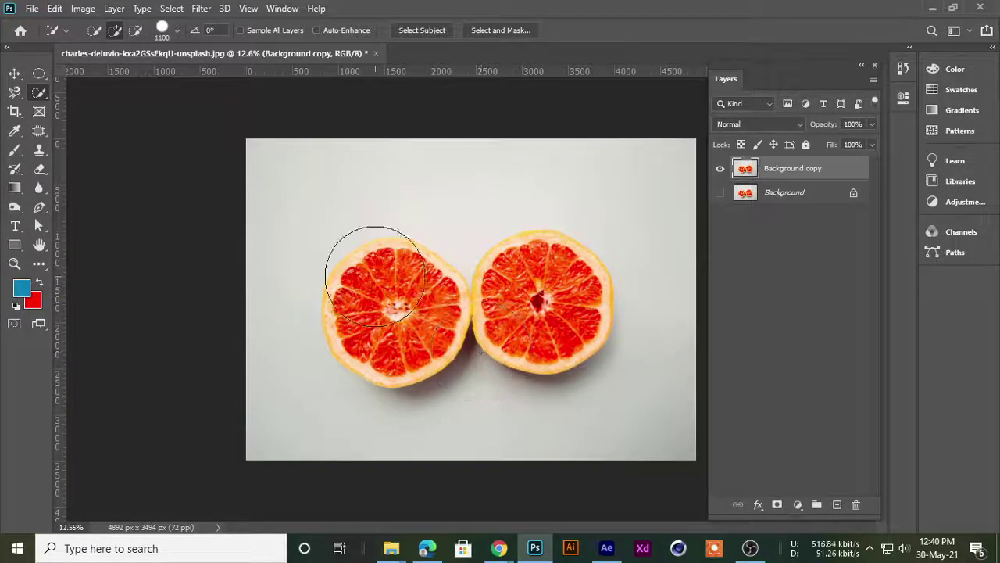
- Repaint the selection over the left and right grapefruit halves with a 300 brush
{"action": "key", "text": "bracketleft"}
{"action": "key", "text": "bracketleft"}
{"action": "key", "text": "bracketleft"}
{"action": "scroll", "coordinate": [427, 297], "scroll_direction": "up", "scroll_amount": 2}
{"action": "scroll", "coordinate": [427, 298], "scroll_direction": "up", "scroll_amount": 2}
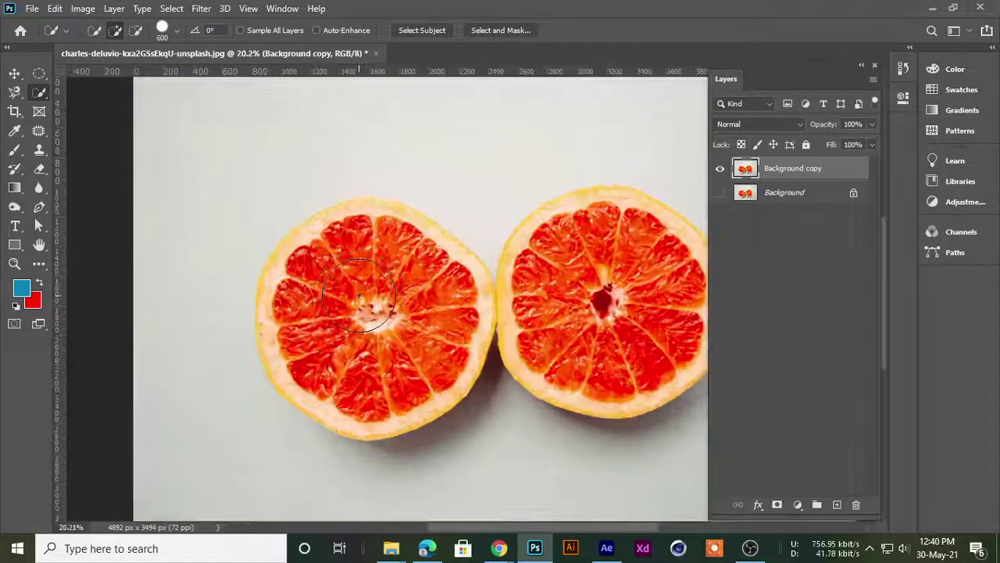
{"action": "mouse_move", "coordinate": [300, 291]}
{"action": "left_mouse_down"}
{"action": "mouse_move", "coordinate": [378, 286]}
{"action": "mouse_move", "coordinate": [485, 317]}
{"action": "left_mouse_up"}
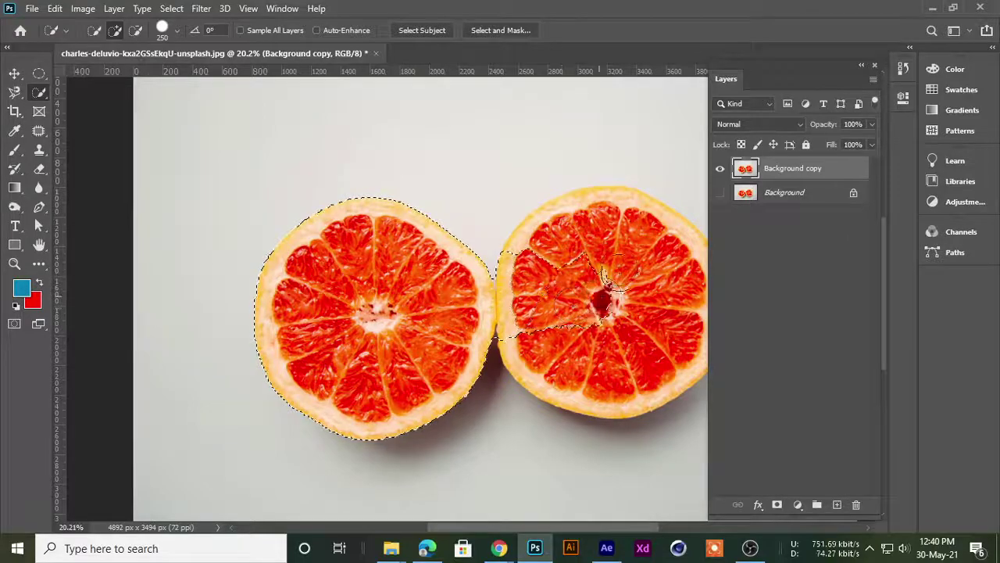
{"action": "left_click_drag", "start_coordinate": [485, 317], "coordinate": [610, 268]}
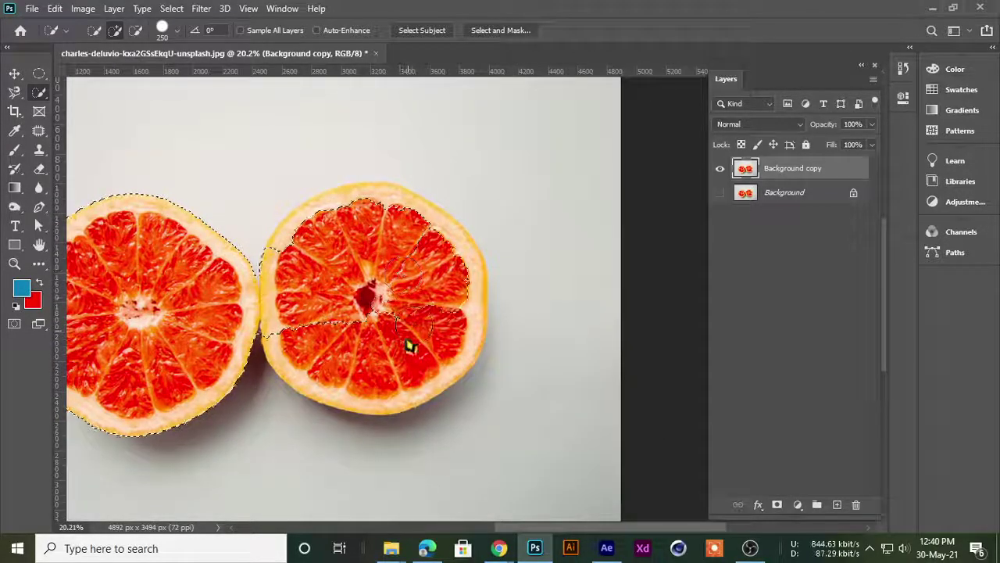
{"action": "mouse_move", "coordinate": [409, 342]}
{"action": "left_mouse_down"}
{"action": "mouse_move", "coordinate": [357, 371]}
{"action": "mouse_move", "coordinate": [323, 354]}
{"action": "mouse_move", "coordinate": [452, 293]}
{"action": "mouse_move", "coordinate": [458, 335]}
{"action": "mouse_move", "coordinate": [458, 245]}
{"action": "mouse_move", "coordinate": [368, 191]}
{"action": "mouse_move", "coordinate": [259, 296]}
{"action": "left_mouse_up"}
{"action": "scroll", "coordinate": [223, 309], "scroll_direction": "down", "scroll_amount": 1}
{"action": "scroll", "coordinate": [352, 305], "scroll_direction": "up", "scroll_amount": 1}
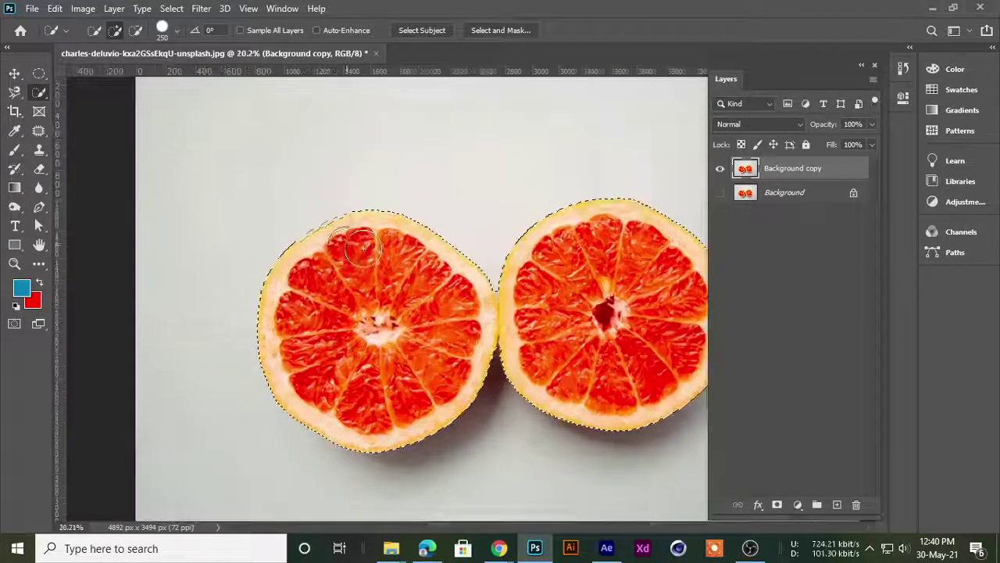
{"action": "scroll", "coordinate": [505, 290], "scroll_direction": "up", "scroll_amount": 1}
{"action": "scroll", "coordinate": [474, 305], "scroll_direction": "up", "scroll_amount": 1}
{"action": "scroll", "coordinate": [475, 305], "scroll_direction": "down", "scroll_amount": 1}
{"action": "scroll", "coordinate": [474, 305], "scroll_direction": "down", "scroll_amount": 1}
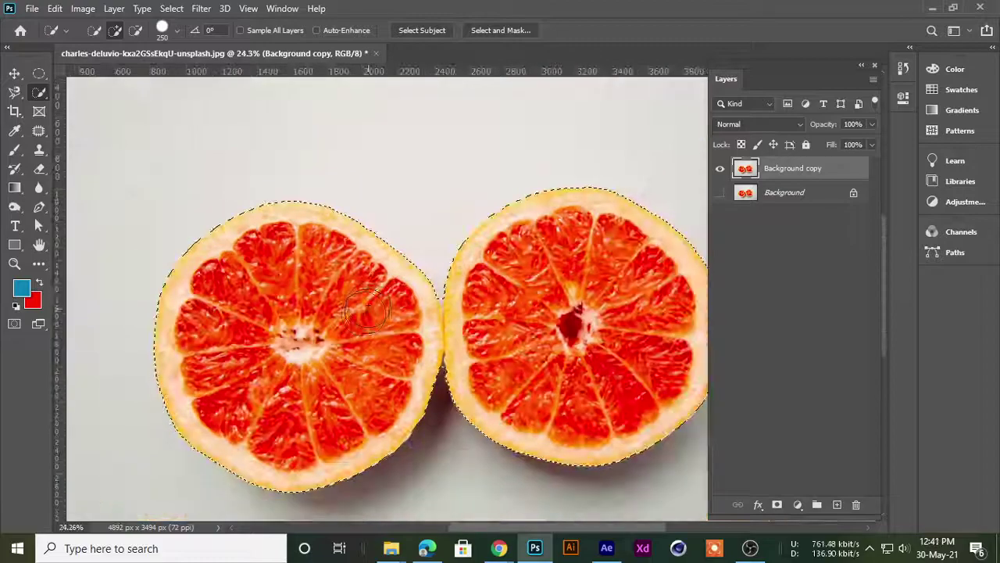
{"action": "left_click", "coordinate": [176, 31]}
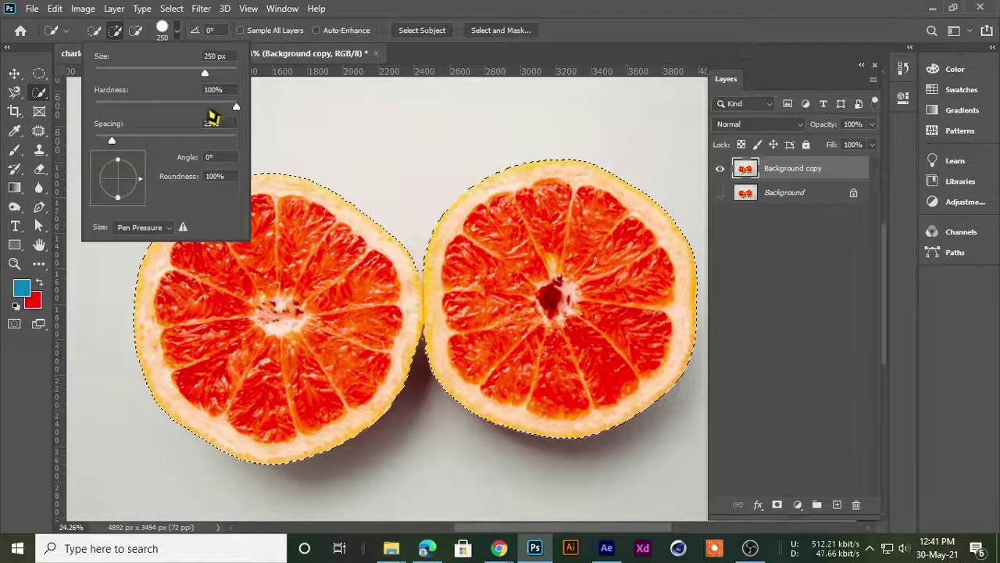
{"action": "left_click", "coordinate": [504, 12]}
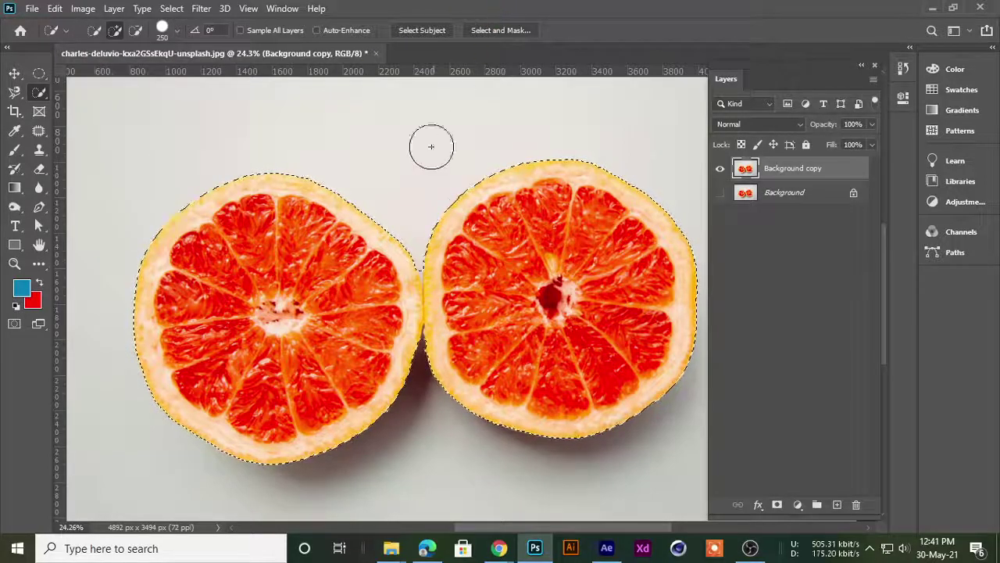
{"action": "left_click", "coordinate": [177, 31]}
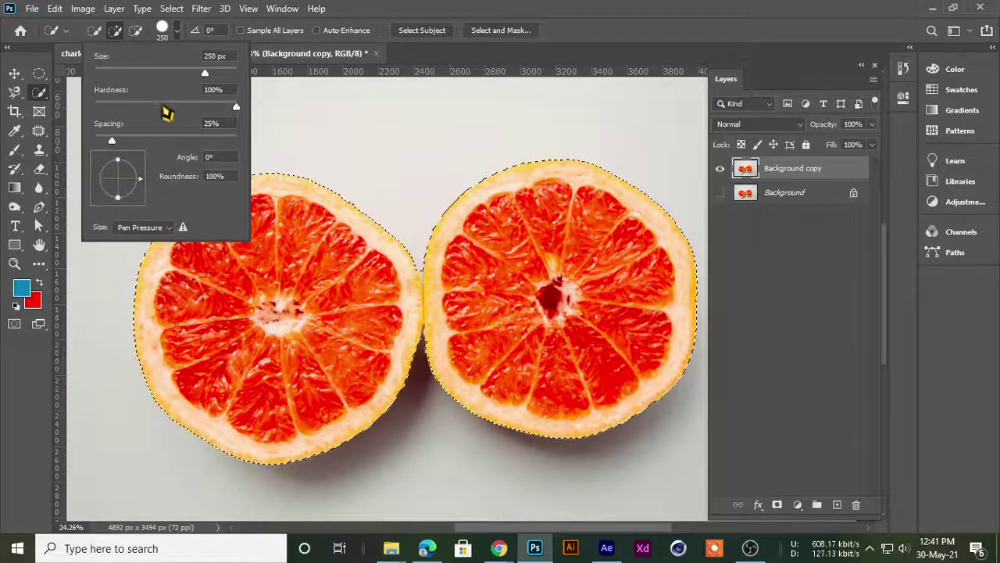
{"action": "mouse_move", "coordinate": [235, 109]}
{"action": "left_mouse_down"}
{"action": "mouse_move", "coordinate": [134, 117]}
{"action": "mouse_move", "coordinate": [258, 110]}
{"action": "left_mouse_up"}
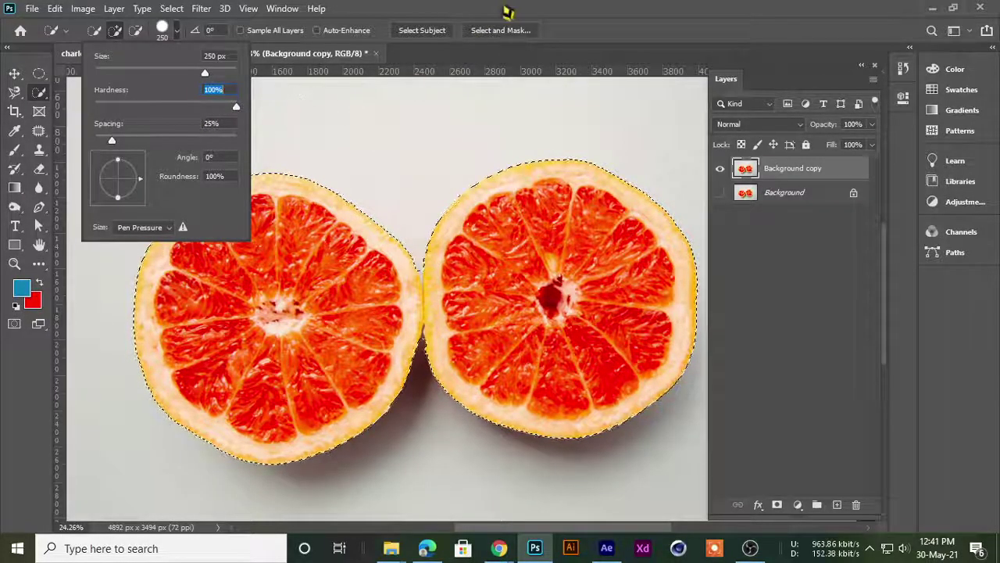
{"action": "left_click", "coordinate": [461, 12]}
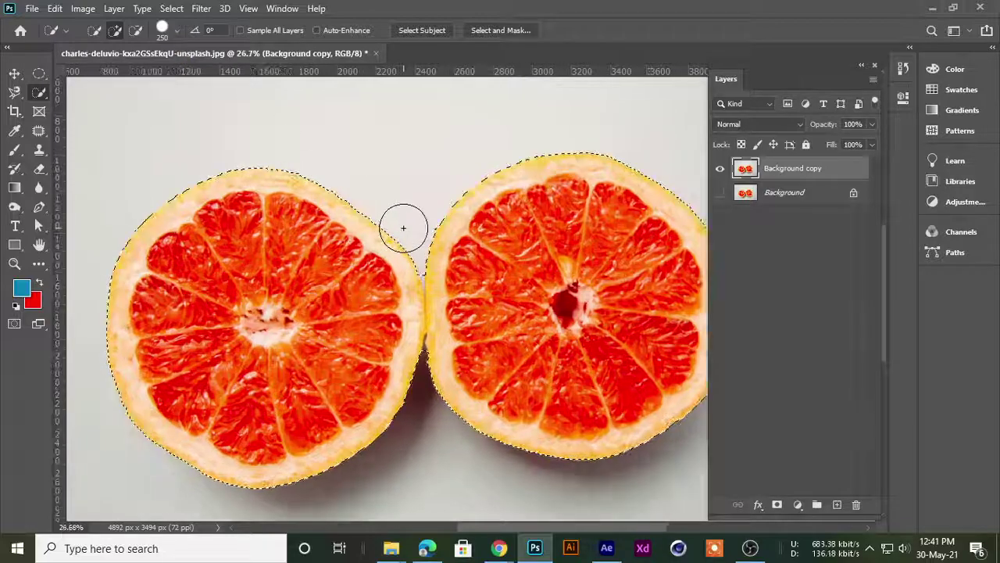
- Subtract the grey gap between the halves from the selection and trim the edge along it
{"action": "scroll", "coordinate": [403, 227], "scroll_direction": "down", "scroll_amount": 3}
{"action": "scroll", "coordinate": [448, 273], "scroll_direction": "up", "scroll_amount": 2}
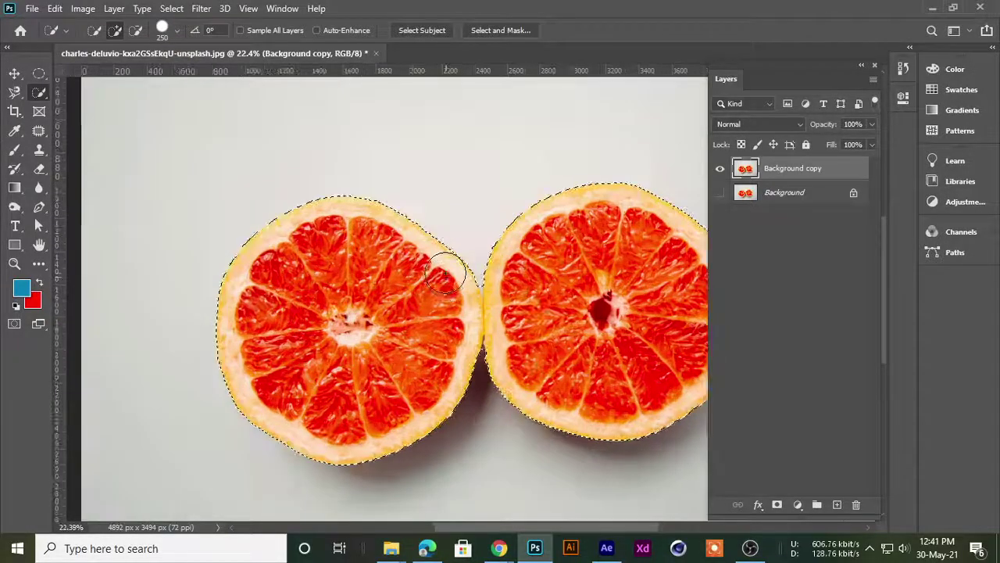
{"action": "scroll", "coordinate": [443, 268], "scroll_direction": "down", "scroll_amount": 2}
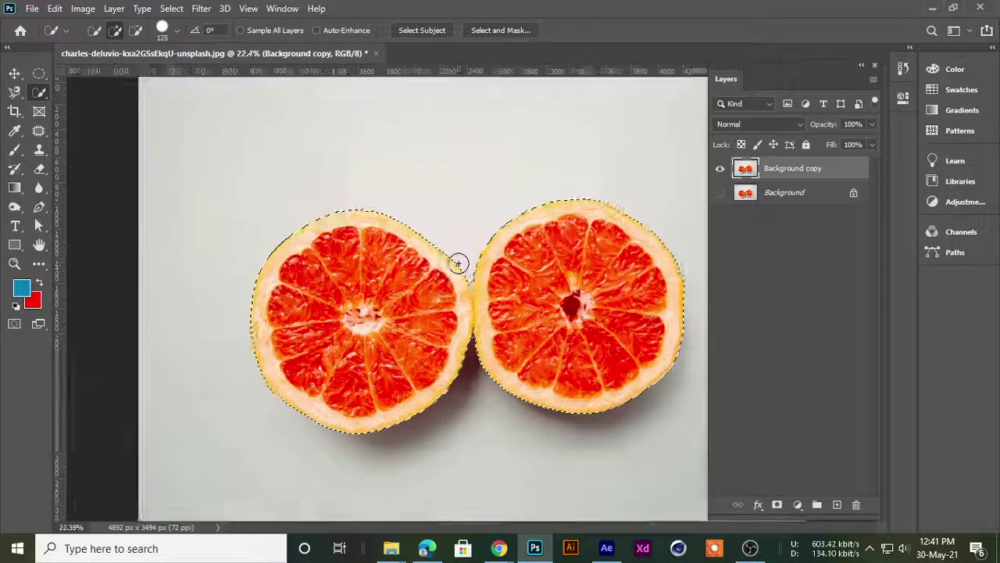
{"action": "scroll", "coordinate": [453, 264], "scroll_direction": "up", "scroll_amount": 5}
{"action": "scroll", "coordinate": [489, 240], "scroll_direction": "up", "scroll_amount": 2}
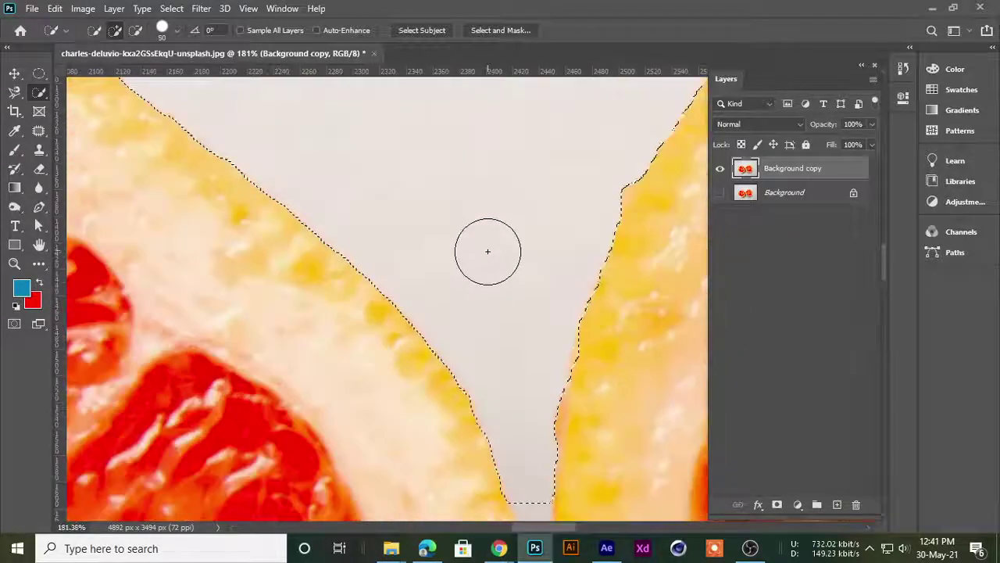
{"action": "scroll", "coordinate": [486, 251], "scroll_direction": "up", "scroll_amount": 2}
{"action": "scroll", "coordinate": [518, 307], "scroll_direction": "down", "scroll_amount": 2}
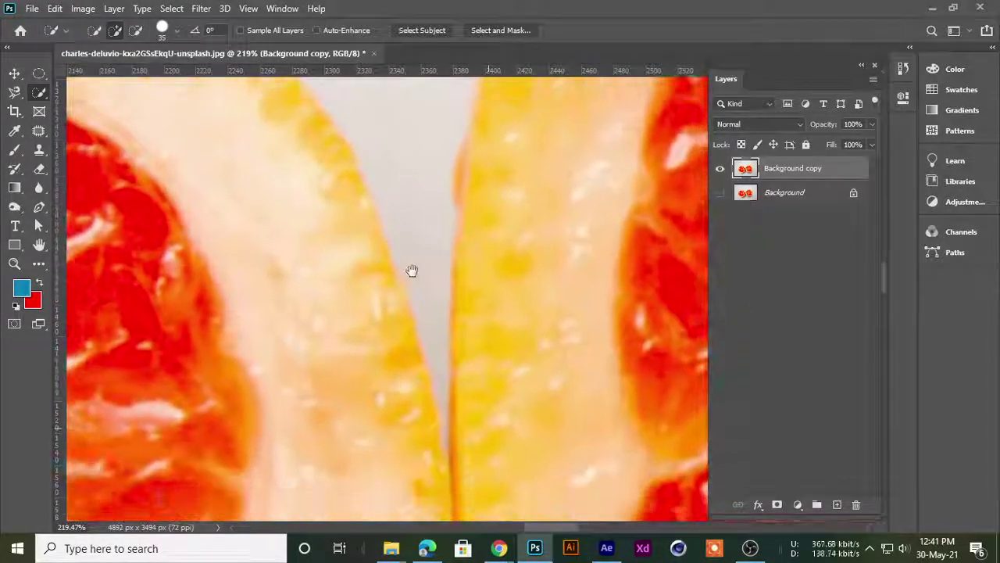
{"action": "scroll", "coordinate": [402, 173], "scroll_direction": "up", "scroll_amount": 1}
{"action": "scroll", "coordinate": [402, 173], "scroll_direction": "down", "scroll_amount": 1}
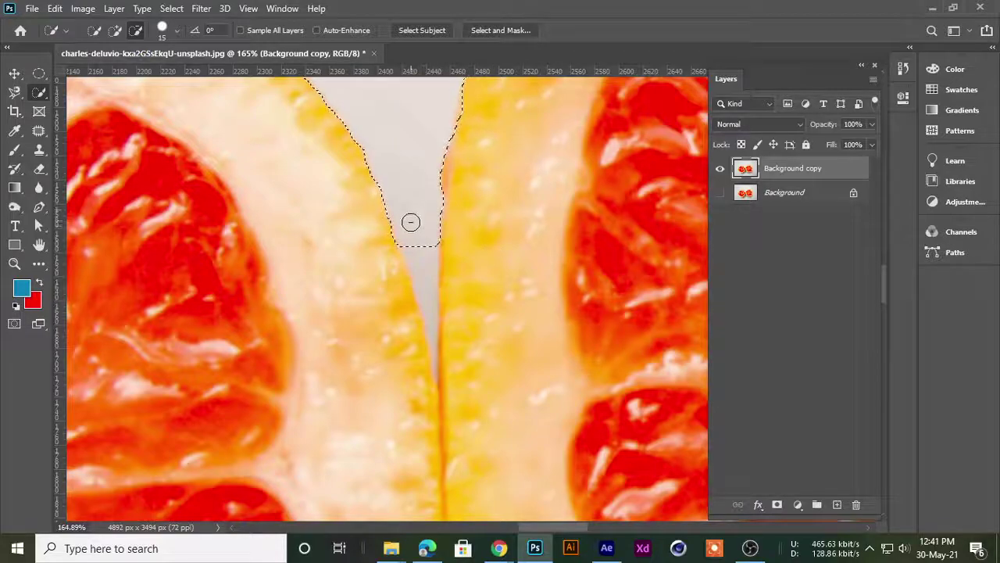
{"action": "left_click_drag", "start_coordinate": [431, 300], "coordinate": [437, 369]}
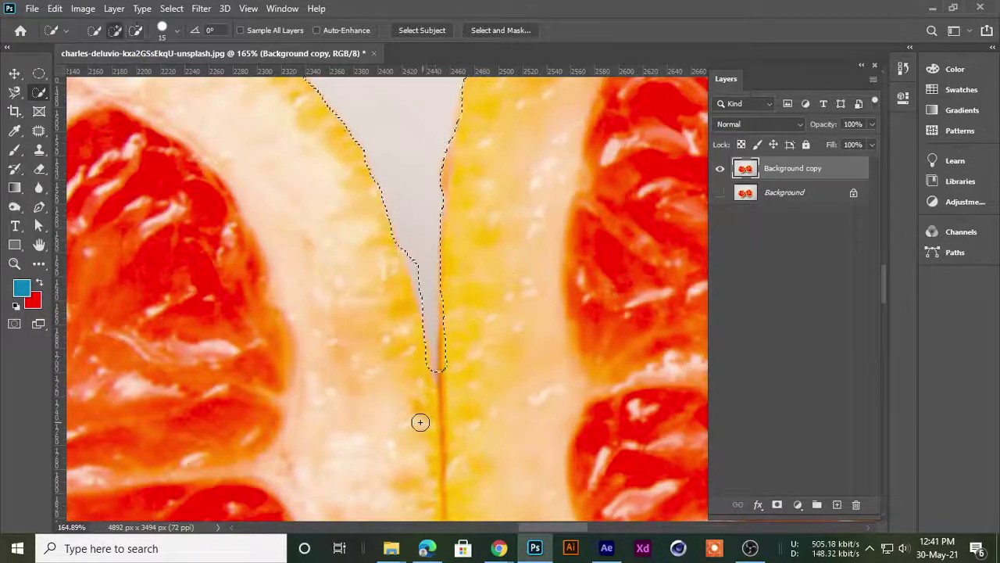
{"action": "scroll", "coordinate": [419, 253], "scroll_direction": "up", "scroll_amount": 5}
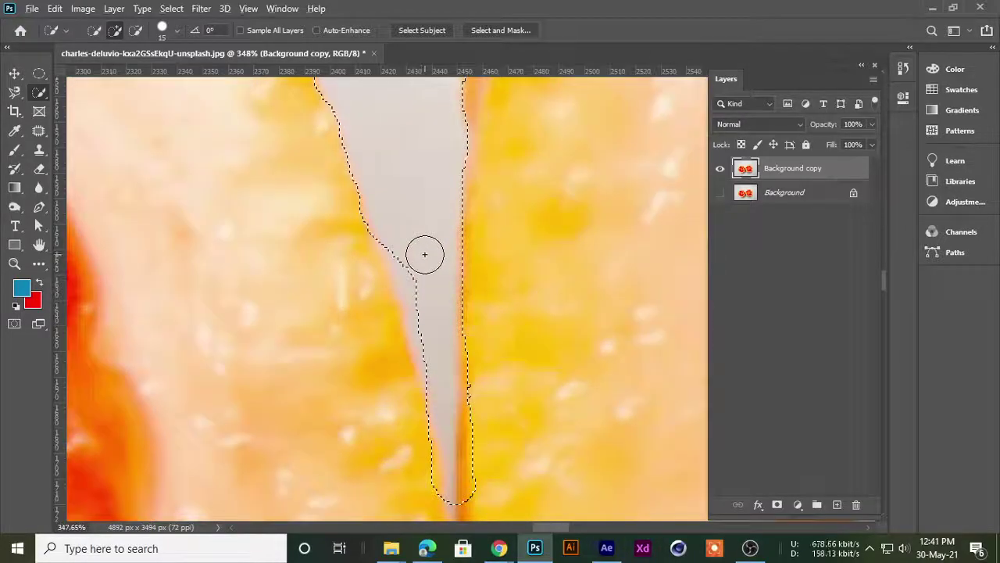
{"action": "left_click_drag", "start_coordinate": [418, 295], "coordinate": [390, 246]}
- Remove more of the dark gap from the selection, up to its tip, and clean the edge
{"action": "scroll", "coordinate": [390, 246], "scroll_direction": "down", "scroll_amount": 3}
{"action": "scroll", "coordinate": [357, 274], "scroll_direction": "down", "scroll_amount": 2}
{"action": "scroll", "coordinate": [393, 320], "scroll_direction": "down", "scroll_amount": 4}
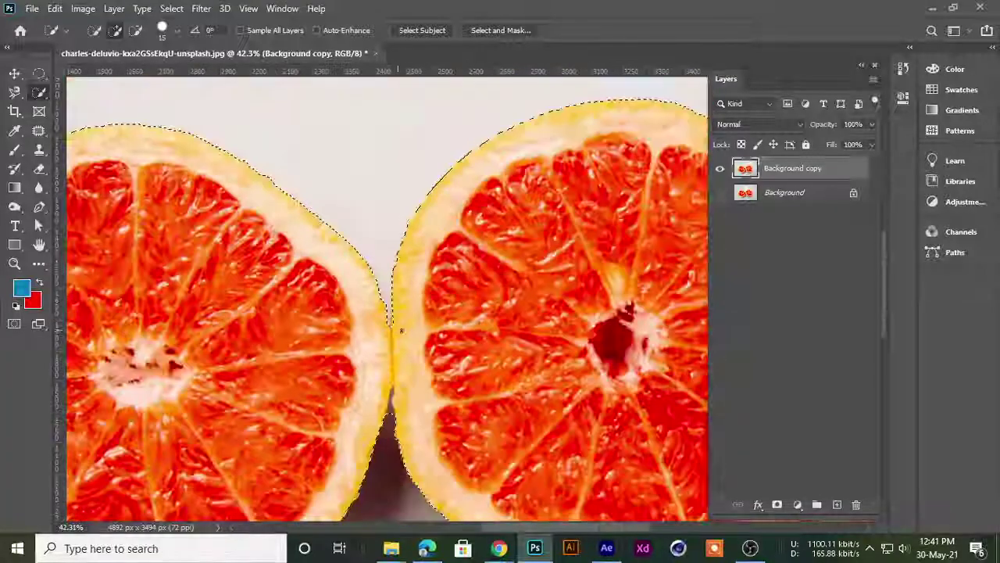
{"action": "scroll", "coordinate": [399, 344], "scroll_direction": "down", "scroll_amount": 2}
{"action": "scroll", "coordinate": [403, 369], "scroll_direction": "up", "scroll_amount": 2}
{"action": "scroll", "coordinate": [386, 384], "scroll_direction": "up", "scroll_amount": 4}
{"action": "scroll", "coordinate": [389, 375], "scroll_direction": "up", "scroll_amount": 2}
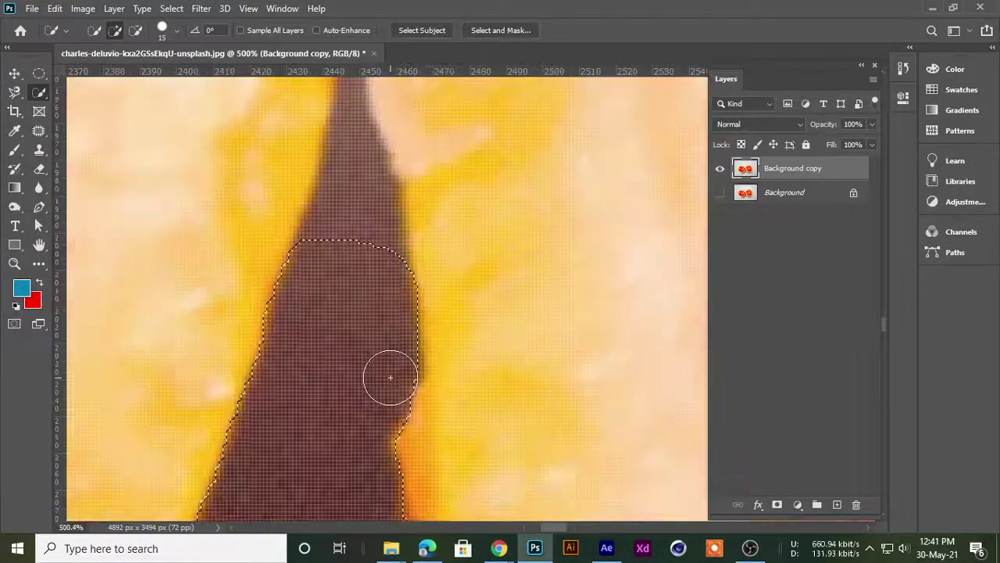
{"action": "scroll", "coordinate": [366, 353], "scroll_direction": "down", "scroll_amount": 2}
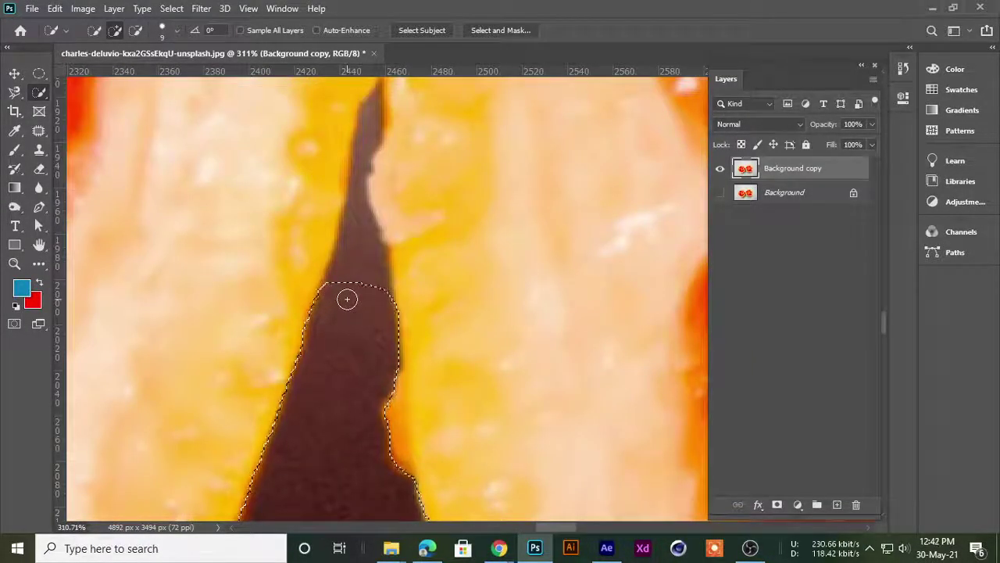
{"action": "left_click_drag", "start_coordinate": [347, 299], "coordinate": [355, 248]}
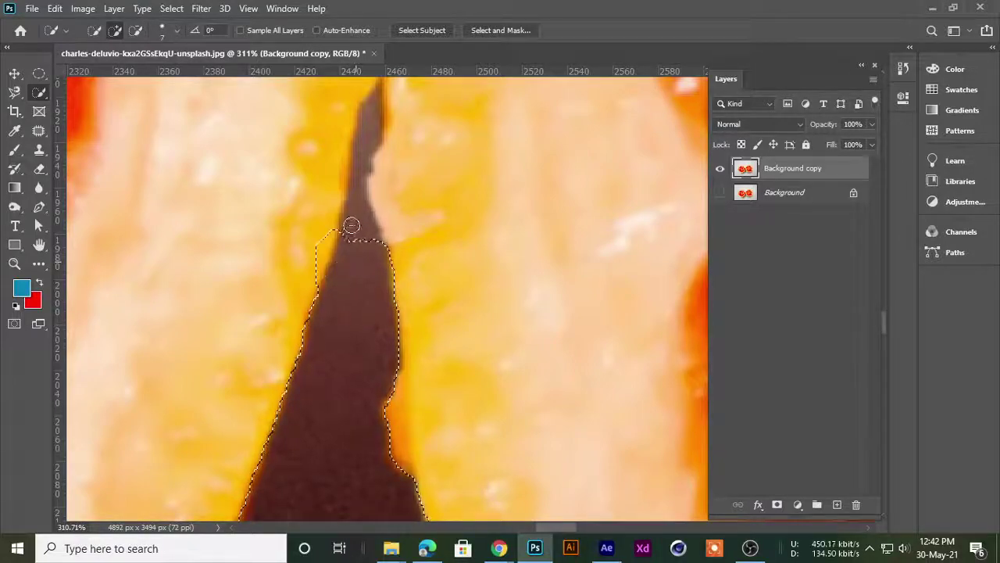
{"action": "left_click_drag", "start_coordinate": [360, 168], "coordinate": [371, 106]}
{"action": "left_click_drag", "start_coordinate": [334, 211], "coordinate": [351, 272]}
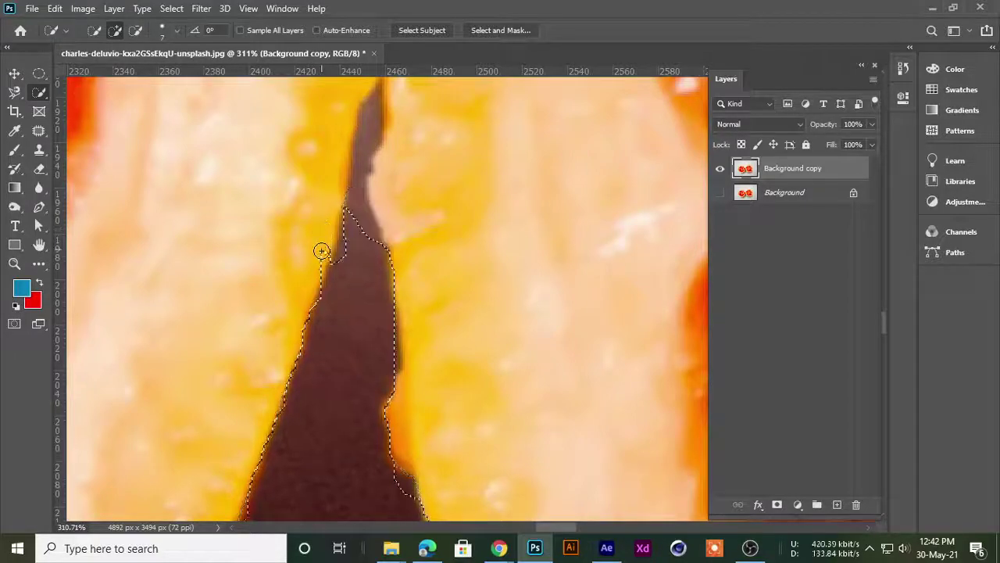
- Add area beside the gap, then Alt-subtract to reshape the selection around the gap's top tip
{"action": "left_click_drag", "start_coordinate": [357, 244], "coordinate": [364, 163]}
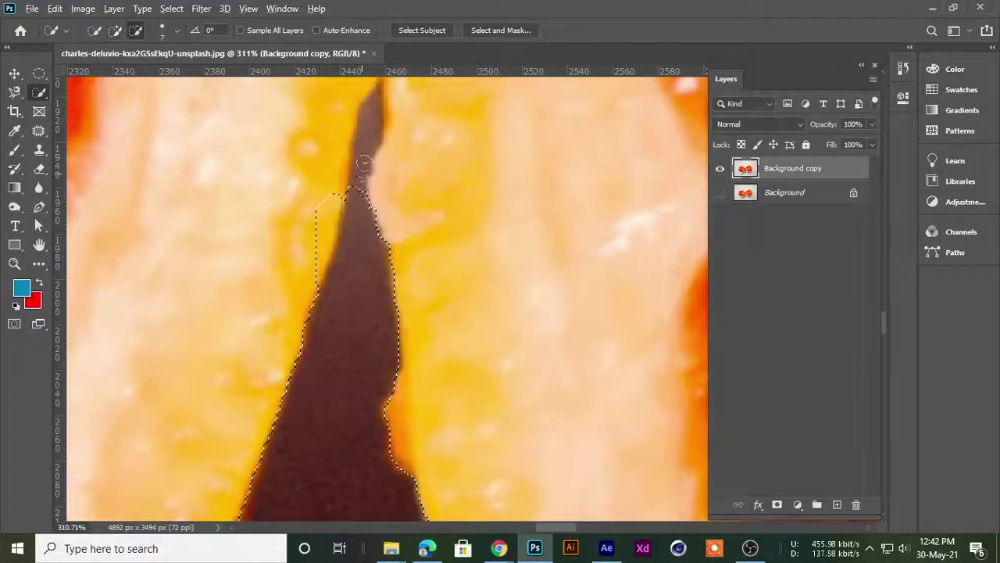
{"action": "mouse_move", "coordinate": [383, 103]}
{"action": "left_mouse_down"}
{"action": "mouse_move", "coordinate": [334, 227]}
{"action": "mouse_move", "coordinate": [321, 225]}
{"action": "left_mouse_up"}
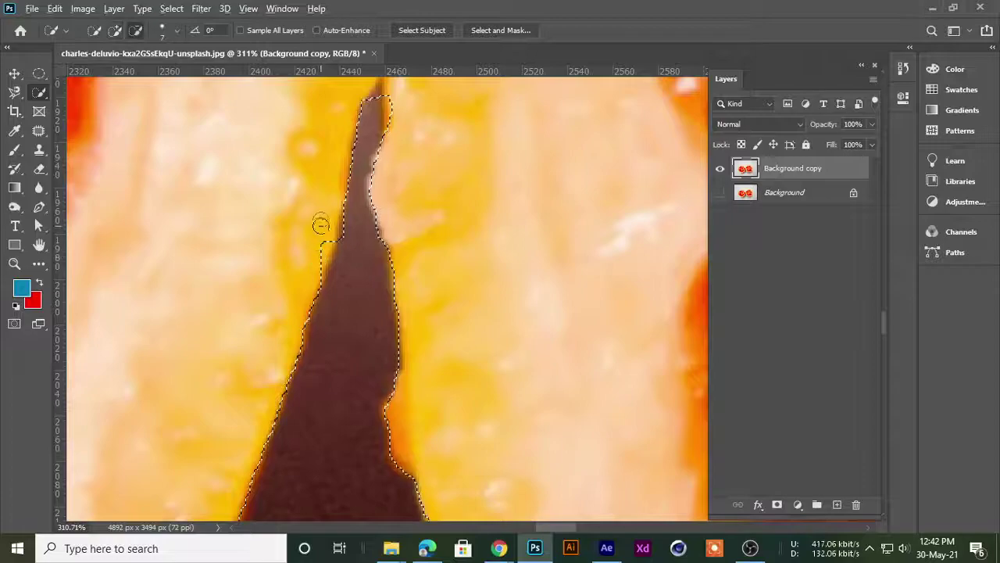
{"action": "key", "text": "alt"}
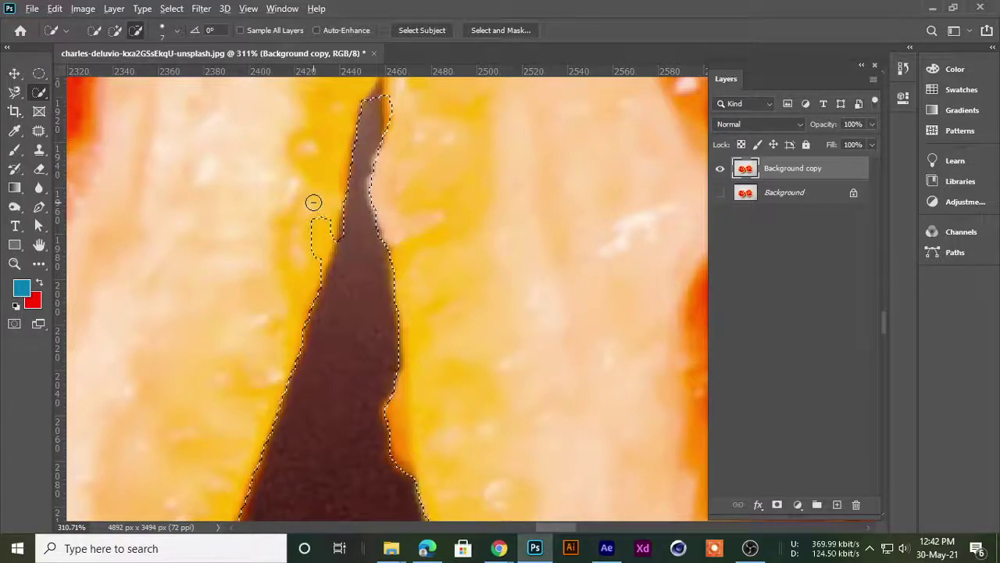
{"action": "left_click_drag", "start_coordinate": [304, 253], "coordinate": [312, 263]}
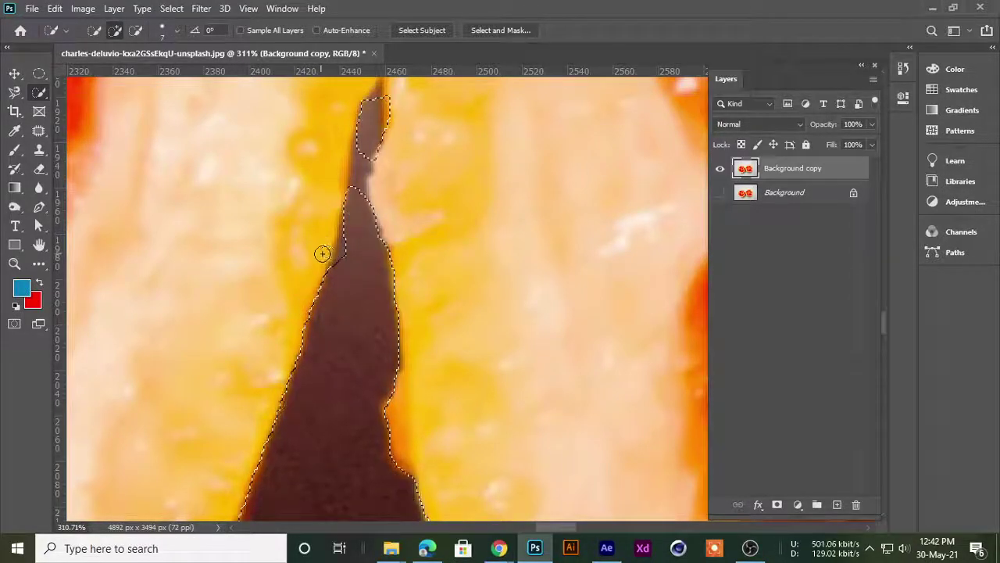
{"action": "left_click_drag", "start_coordinate": [351, 237], "coordinate": [362, 206]}
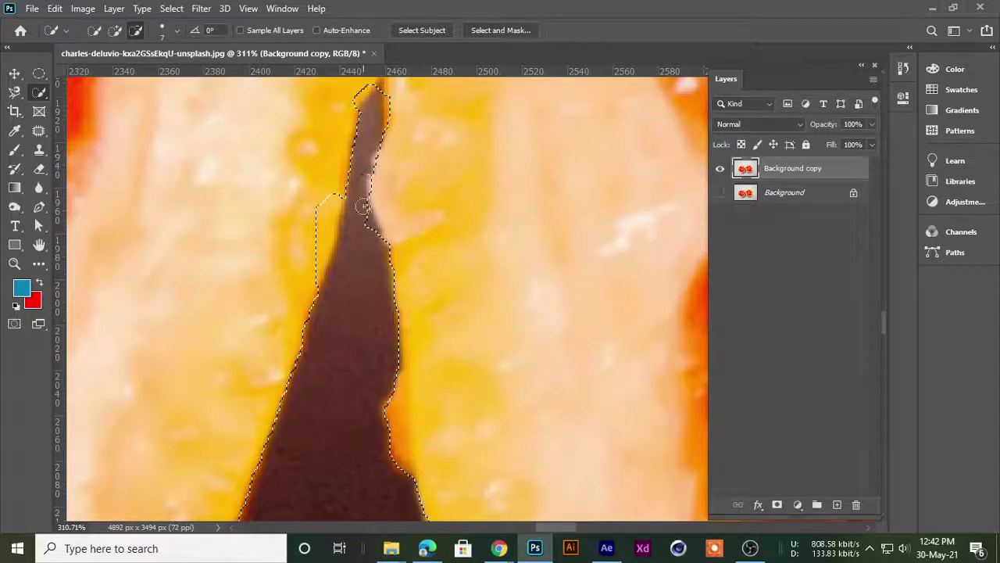
- Copy the selected grapefruit halves onto a new layer, Layer 1, with Ctrl+J
{"action": "scroll", "coordinate": [355, 222], "scroll_direction": "down", "scroll_amount": 4}
{"action": "scroll", "coordinate": [367, 258], "scroll_direction": "down", "scroll_amount": 4}
{"action": "scroll", "coordinate": [388, 316], "scroll_direction": "down", "scroll_amount": 3}
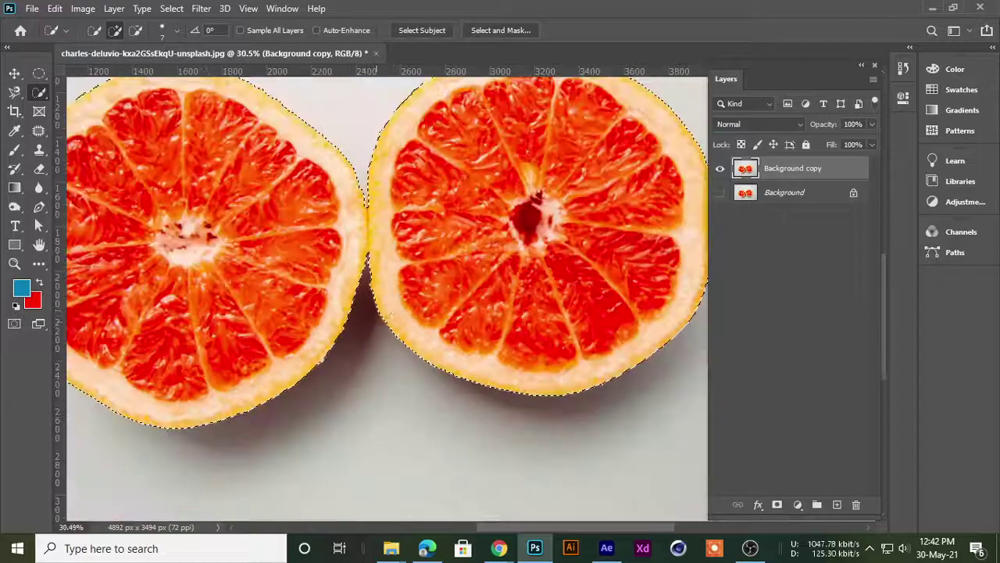
{"action": "scroll", "coordinate": [368, 336], "scroll_direction": "down", "scroll_amount": 3}
{"action": "scroll", "coordinate": [571, 232], "scroll_direction": "up", "scroll_amount": 2}
{"action": "scroll", "coordinate": [558, 286], "scroll_direction": "up", "scroll_amount": 3}
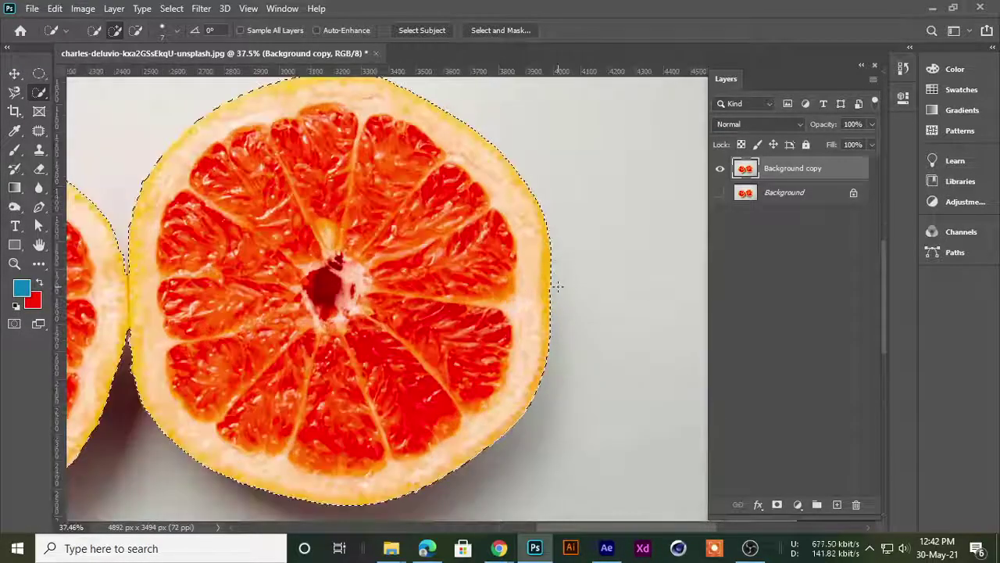
{"action": "scroll", "coordinate": [558, 286], "scroll_direction": "down", "scroll_amount": 2}
{"action": "scroll", "coordinate": [539, 287], "scroll_direction": "down", "scroll_amount": 2}
{"action": "scroll", "coordinate": [469, 288], "scroll_direction": "up", "scroll_amount": 2}
{"action": "scroll", "coordinate": [452, 287], "scroll_direction": "up", "scroll_amount": 1}
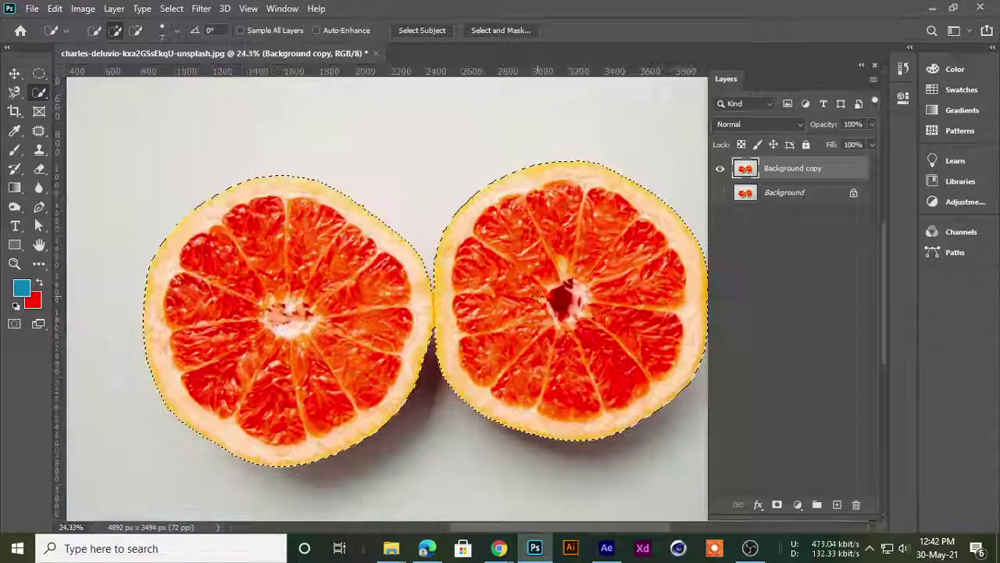
{"action": "key", "text": "ctrl+j"}
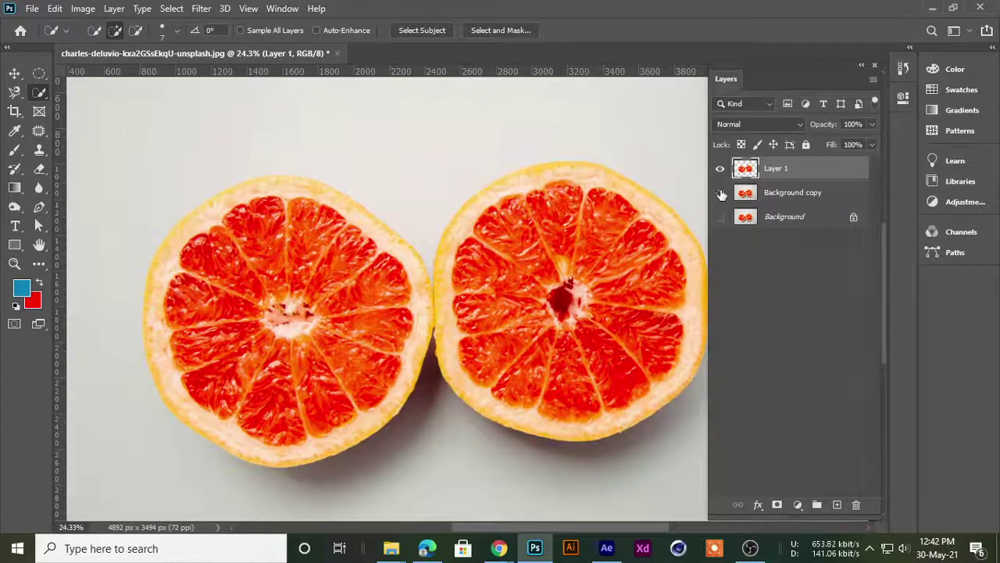
- Hide Background copy and move the grapefruit cut-out around on the transparent canvas
{"action": "left_click", "coordinate": [721, 192]}
{"action": "left_click", "coordinate": [14, 73]}
{"action": "scroll", "coordinate": [406, 192], "scroll_direction": "down", "scroll_amount": 1}
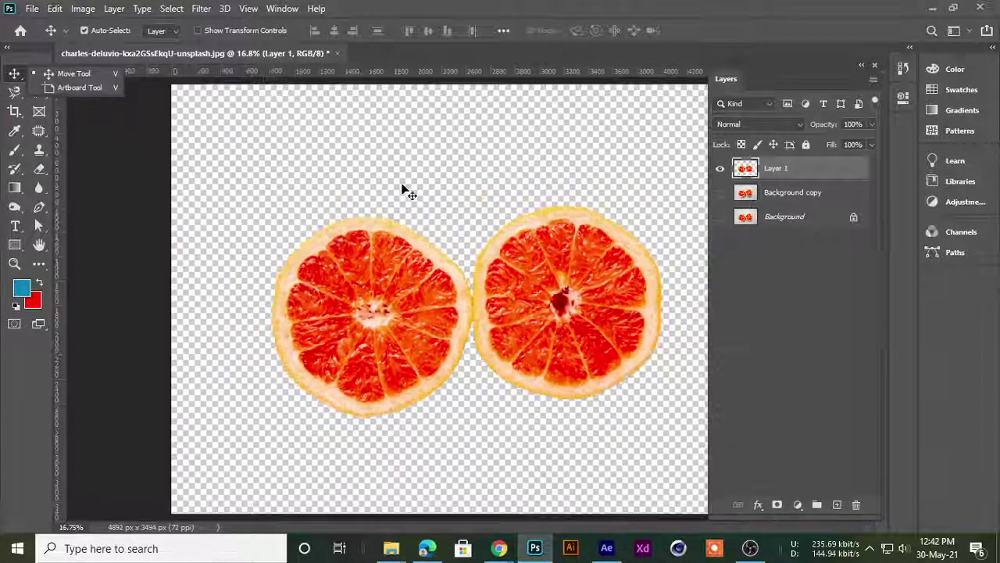
{"action": "left_click_drag", "start_coordinate": [400, 297], "coordinate": [337, 273]}
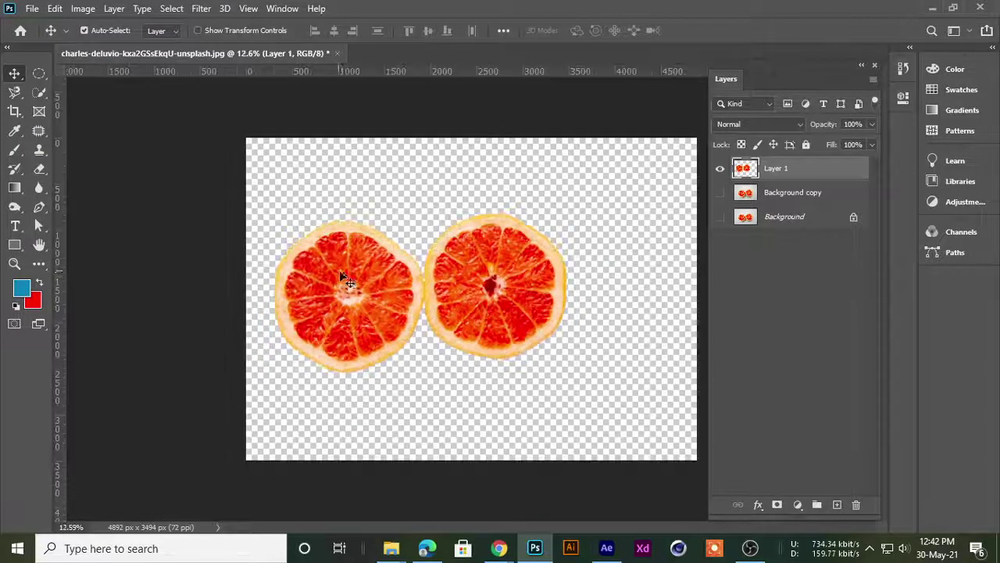
{"action": "scroll", "coordinate": [336, 267], "scroll_direction": "down", "scroll_amount": 1}
{"action": "left_click_drag", "start_coordinate": [346, 275], "coordinate": [364, 274]}
- Undo the moves and delete the cut-out Layer 1
{"action": "key", "text": "ctrl+z"}
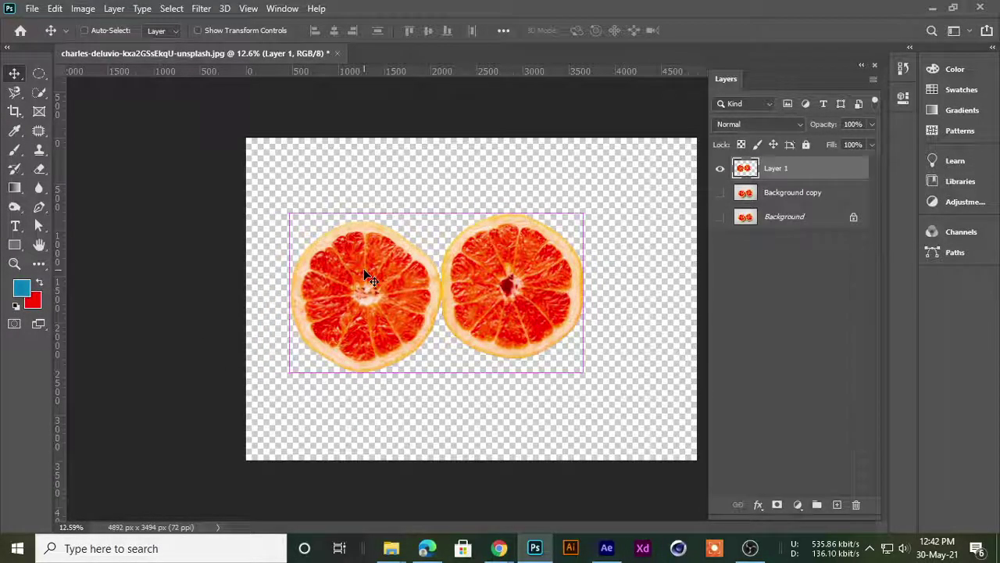
{"action": "key", "text": "ctrl+z"}
{"action": "key", "text": "ctrl+z"}
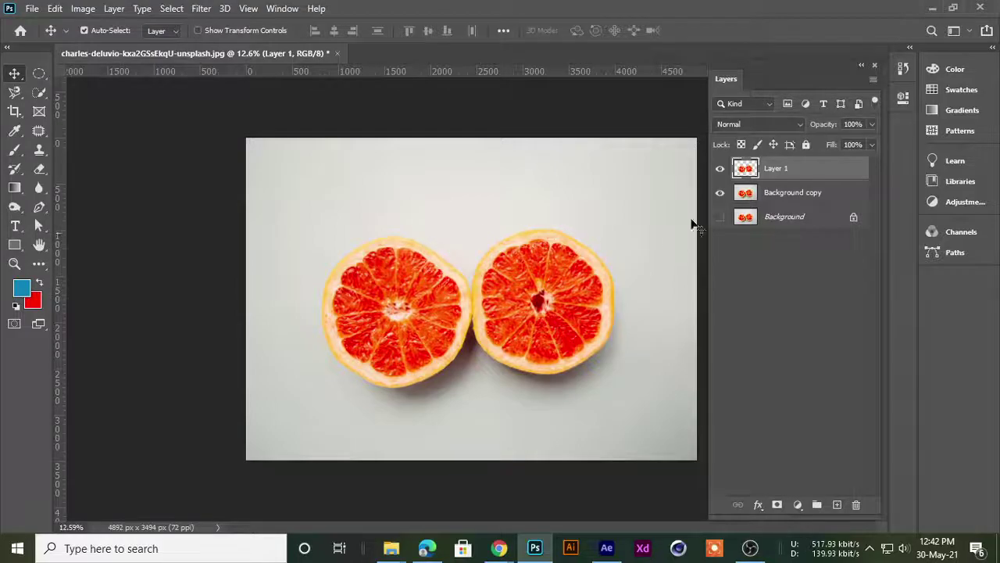
{"action": "key", "text": "Delete"}
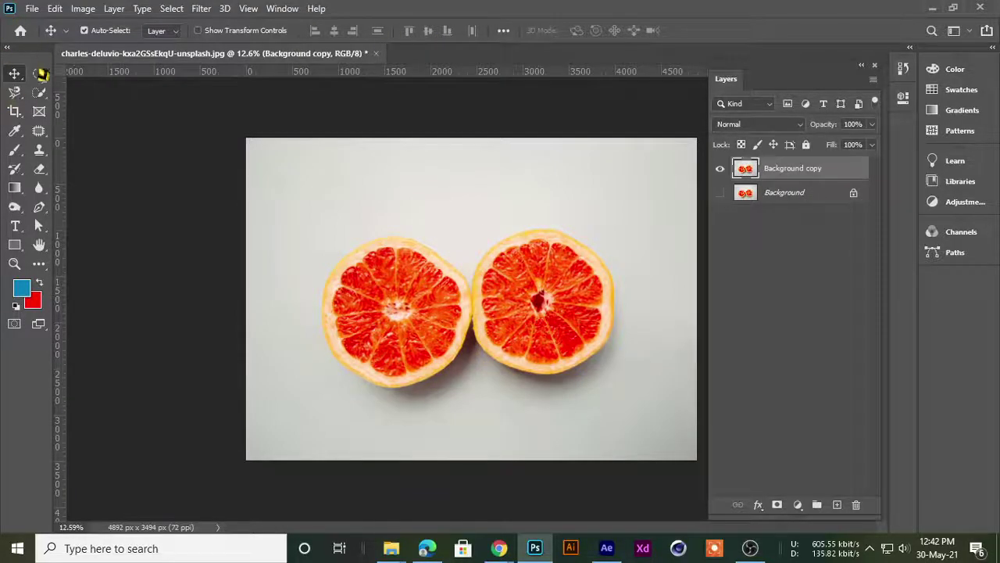
{"action": "right_click", "coordinate": [15, 75]}
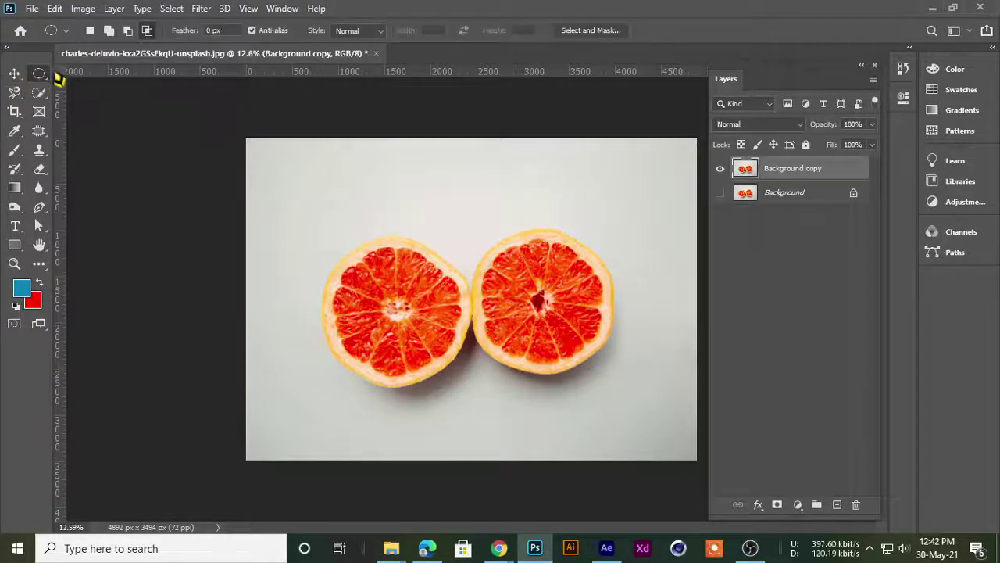
{"action": "right_click", "coordinate": [39, 92]}
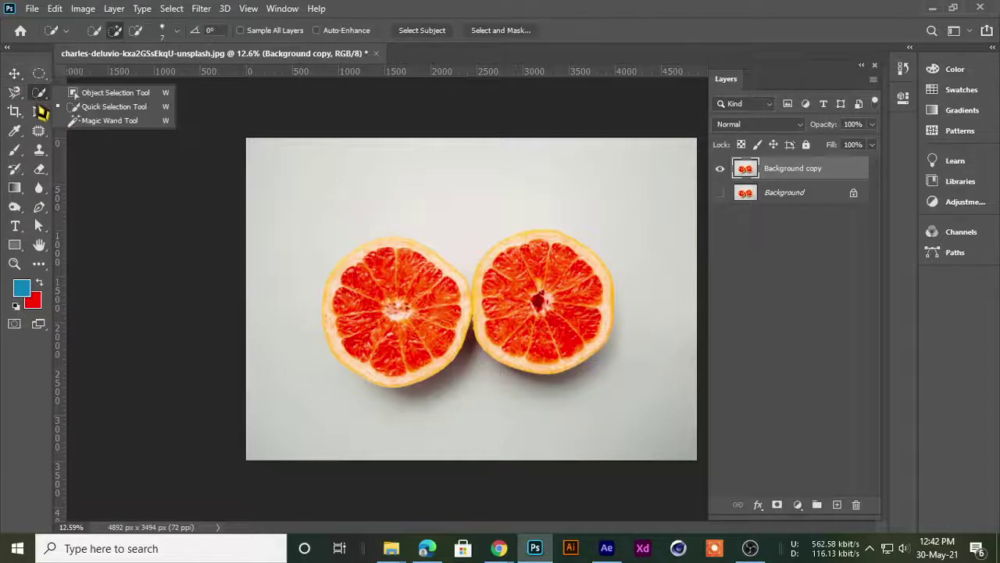
- Use the Object Selection Tool's Select Subject to outline both grapefruit halves
{"action": "left_click", "coordinate": [81, 94]}
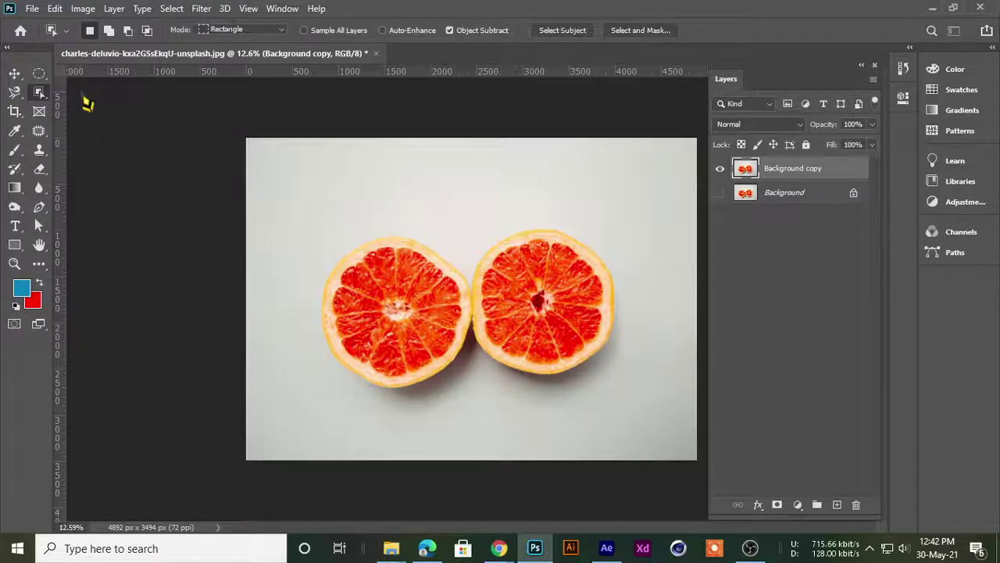
{"action": "left_click", "coordinate": [547, 32]}
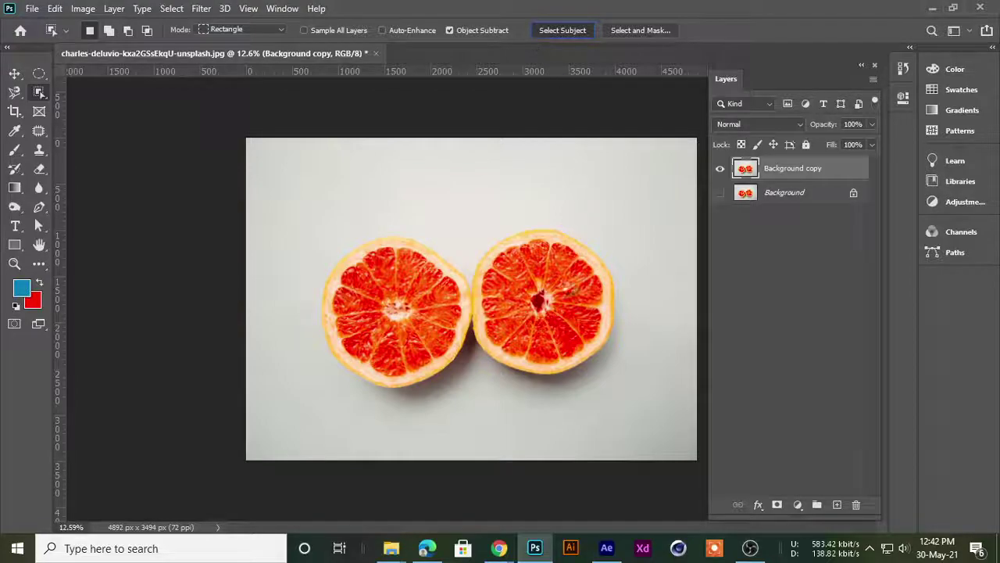
{"action": "scroll", "coordinate": [488, 318], "scroll_direction": "up", "scroll_amount": 3}
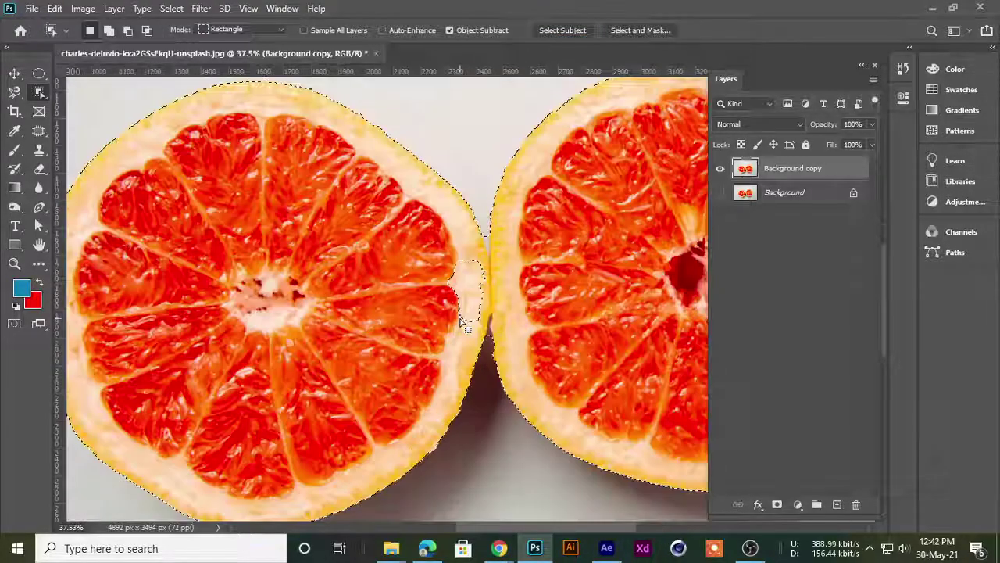
{"action": "scroll", "coordinate": [476, 318], "scroll_direction": "up", "scroll_amount": 3}
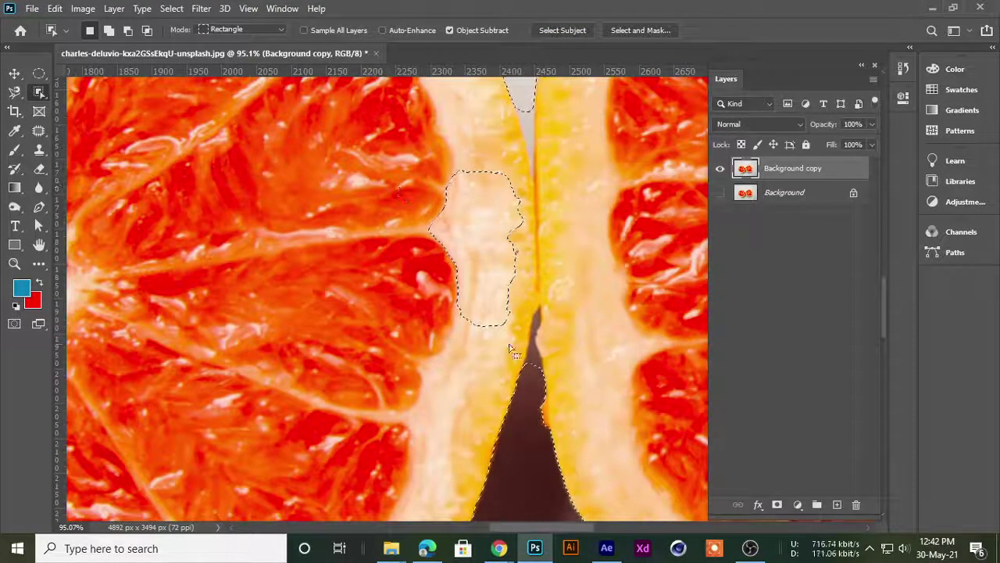
{"action": "scroll", "coordinate": [434, 225], "scroll_direction": "down", "scroll_amount": 3}
{"action": "scroll", "coordinate": [434, 227], "scroll_direction": "down", "scroll_amount": 2}
{"action": "scroll", "coordinate": [436, 235], "scroll_direction": "down", "scroll_amount": 2}
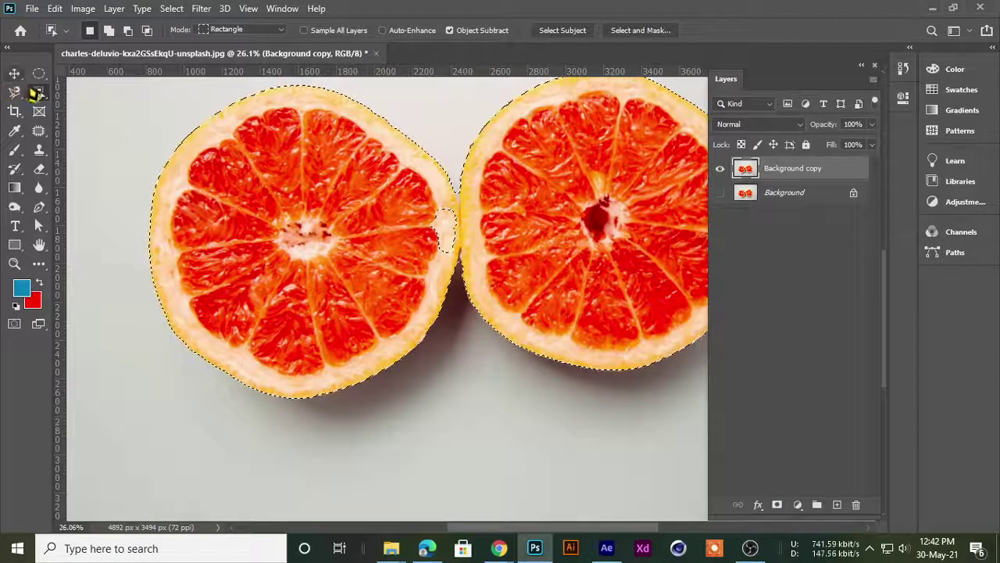
{"action": "right_click", "coordinate": [39, 93]}
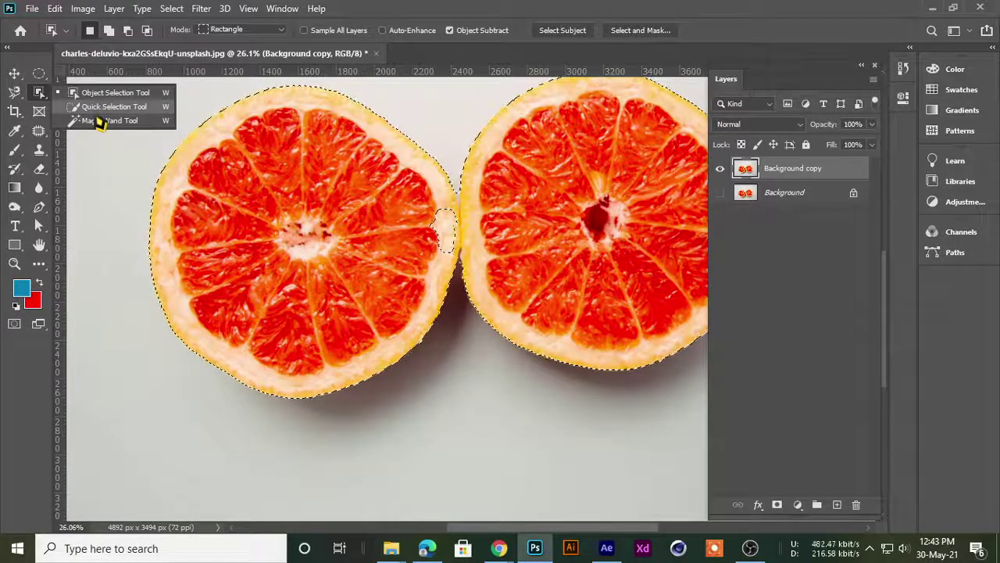
- With the Quick Selection Tool, reshape the selection bump at the left rind
{"action": "left_click", "coordinate": [96, 111]}
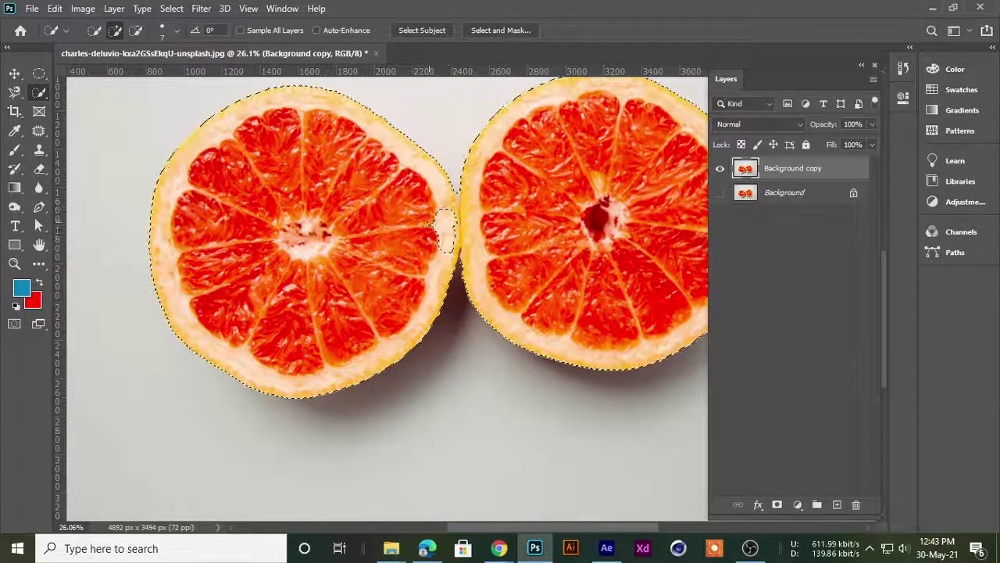
{"action": "scroll", "coordinate": [429, 70], "scroll_direction": "down", "scroll_amount": 1}
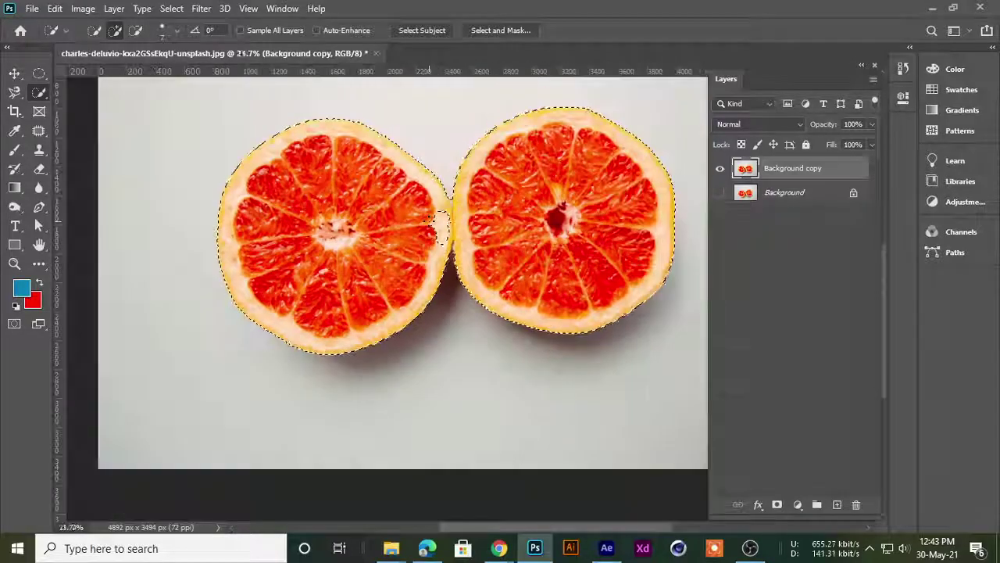
{"action": "scroll", "coordinate": [429, 70], "scroll_direction": "up", "scroll_amount": 2}
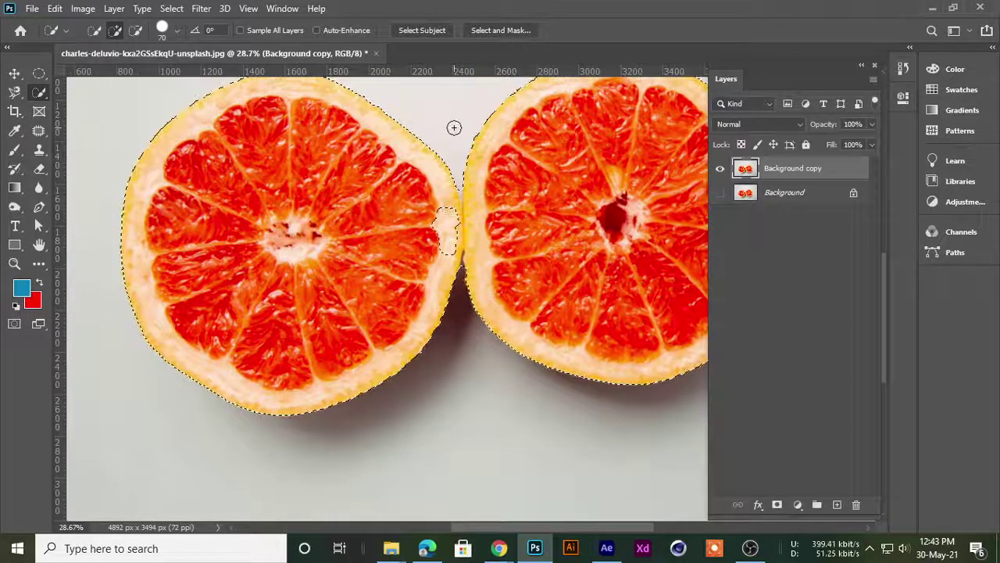
{"action": "scroll", "coordinate": [429, 154], "scroll_direction": "down", "scroll_amount": 3}
{"action": "scroll", "coordinate": [429, 155], "scroll_direction": "down", "scroll_amount": 1}
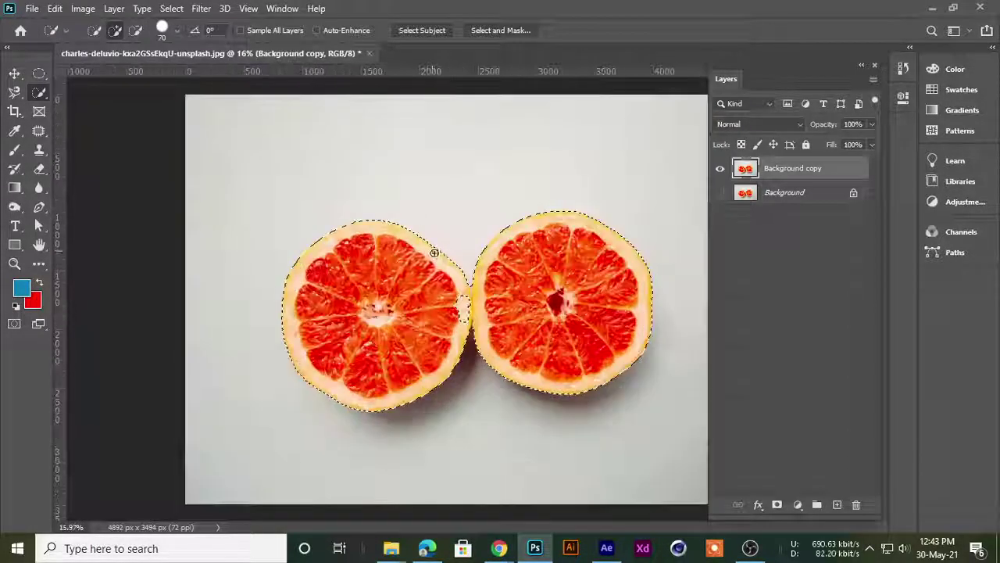
{"action": "scroll", "coordinate": [348, 225], "scroll_direction": "up", "scroll_amount": 4}
{"action": "scroll", "coordinate": [348, 224], "scroll_direction": "up", "scroll_amount": 2}
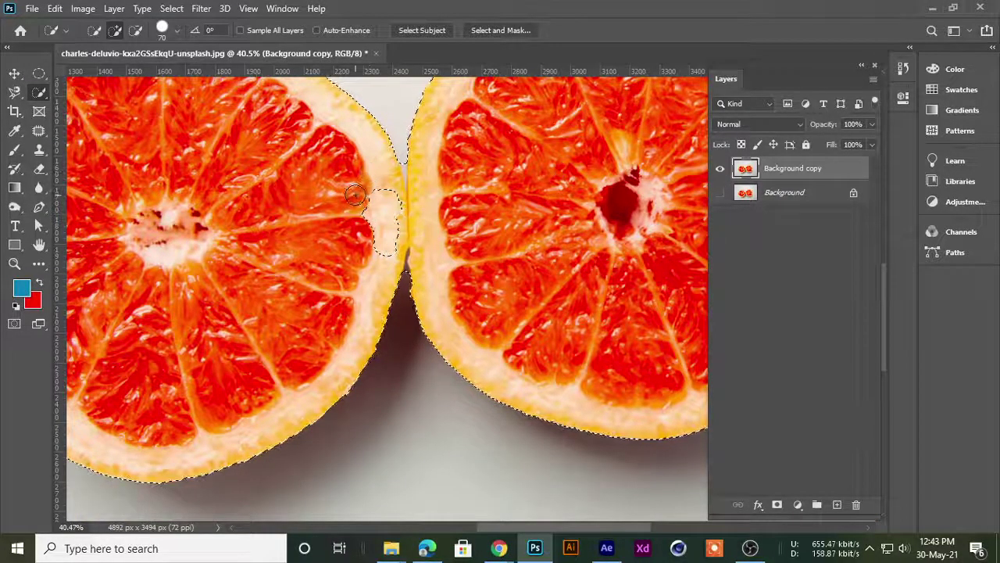
{"action": "left_click_drag", "start_coordinate": [368, 195], "coordinate": [397, 216]}
{"action": "scroll", "coordinate": [344, 234], "scroll_direction": "down", "scroll_amount": 1}
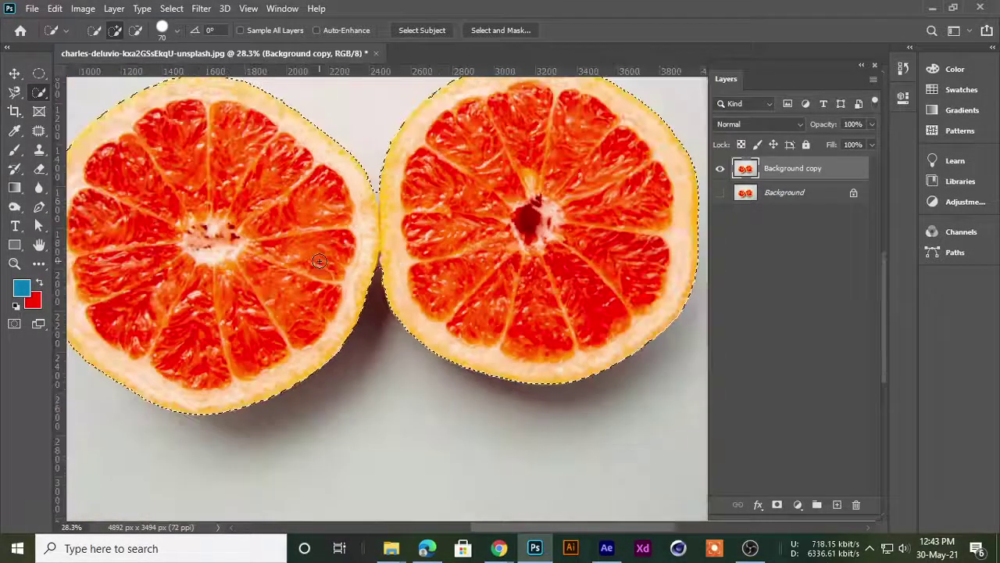
{"action": "scroll", "coordinate": [373, 167], "scroll_direction": "up", "scroll_amount": 3}
{"action": "scroll", "coordinate": [373, 143], "scroll_direction": "up", "scroll_amount": 2}
{"action": "scroll", "coordinate": [370, 168], "scroll_direction": "up", "scroll_amount": 2}
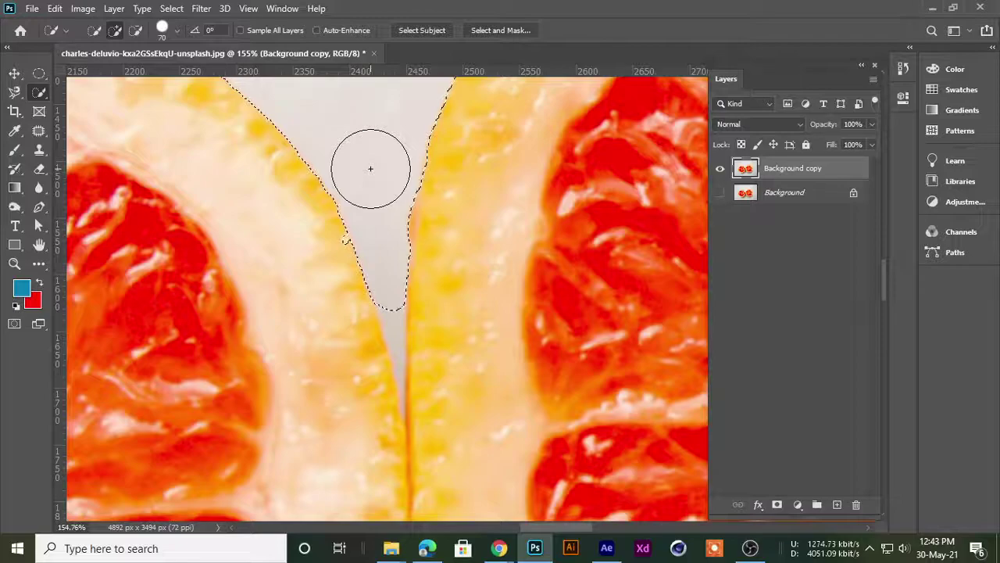
- Shrink the brush twice and extend the selection down the narrow gap between the halves
{"action": "key", "text": "bracketleft"}
{"action": "key", "text": "bracketleft"}
{"action": "key", "text": "bracketleft"}
{"action": "key", "text": "bracketleft"}
{"action": "key", "text": "bracketleft"}
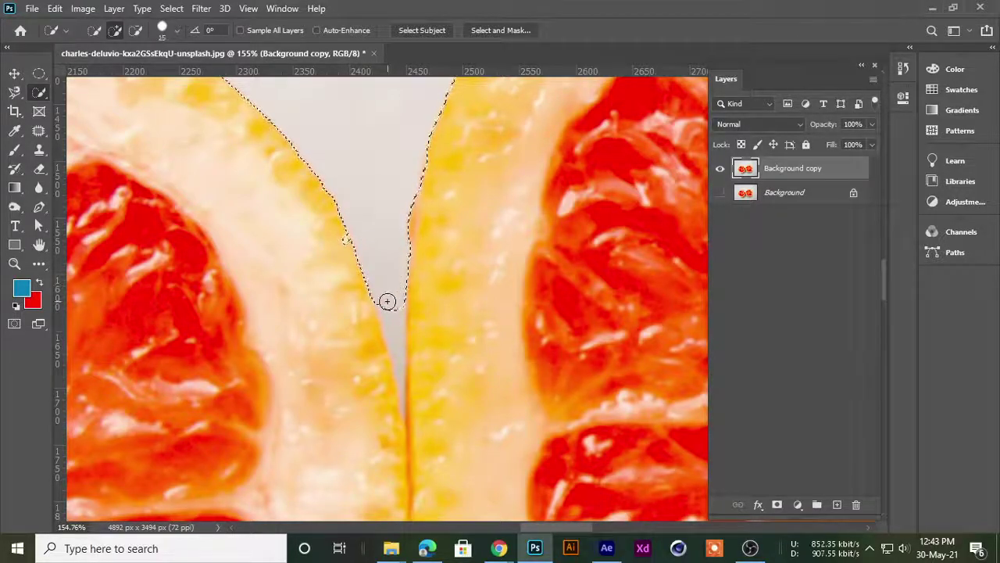
{"action": "key", "text": "bracketleft"}
{"action": "left_click_drag", "start_coordinate": [391, 297], "coordinate": [400, 361]}
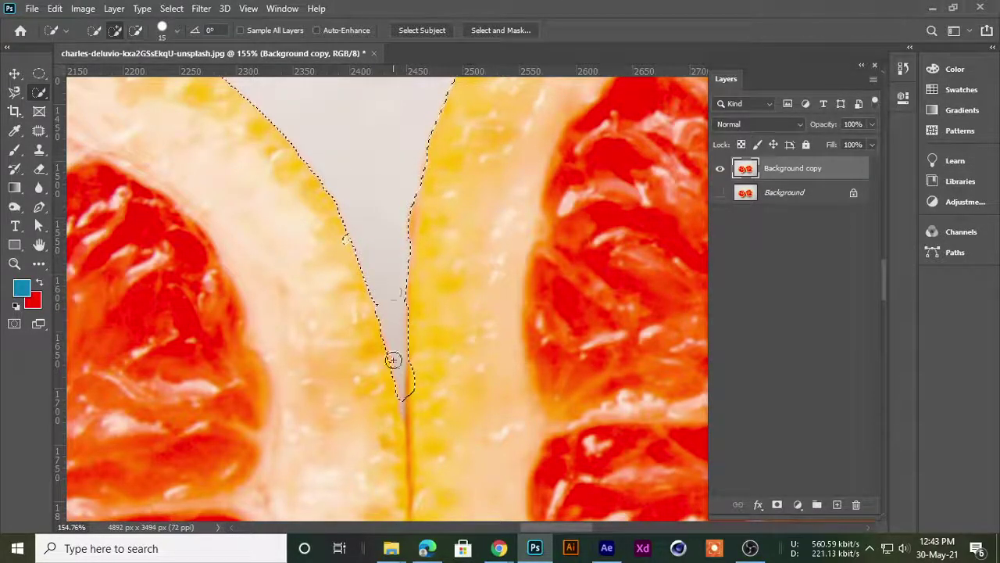
{"action": "scroll", "coordinate": [391, 358], "scroll_direction": "down", "scroll_amount": 2}
{"action": "scroll", "coordinate": [387, 390], "scroll_direction": "down", "scroll_amount": 2}
{"action": "scroll", "coordinate": [384, 432], "scroll_direction": "up", "scroll_amount": 2}
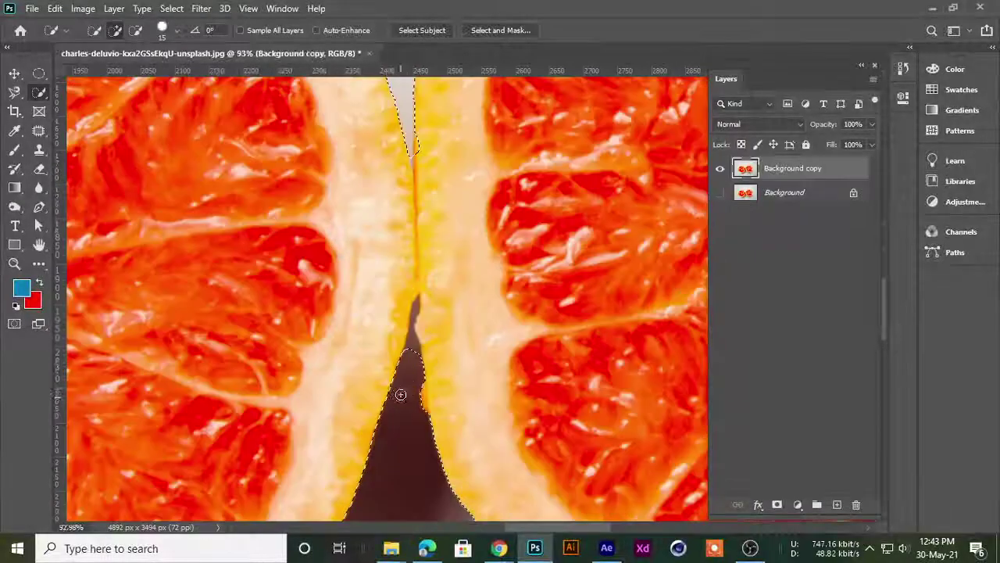
{"action": "scroll", "coordinate": [402, 393], "scroll_direction": "up", "scroll_amount": 2}
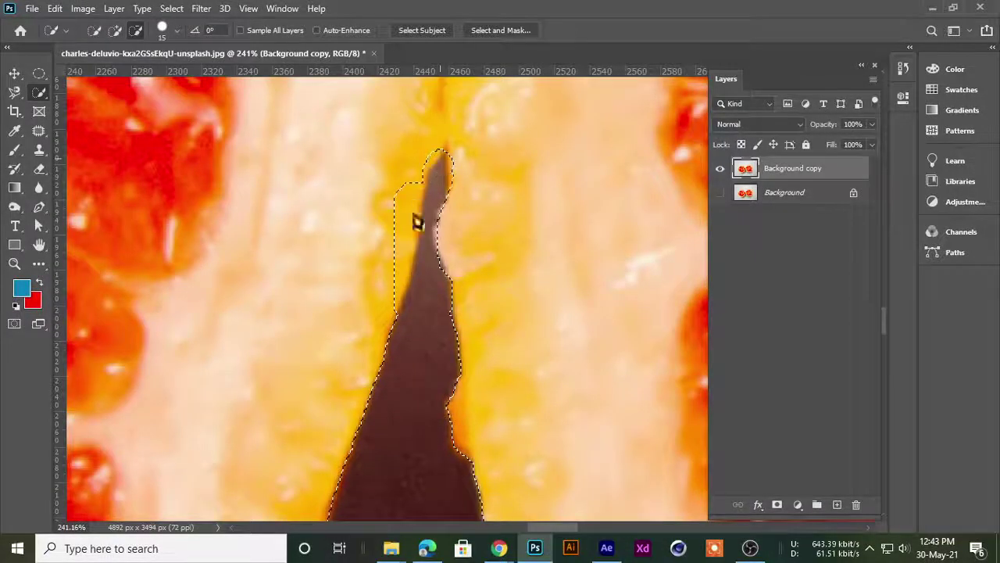
{"action": "scroll", "coordinate": [418, 223], "scroll_direction": "down", "scroll_amount": 2}
{"action": "scroll", "coordinate": [357, 293], "scroll_direction": "down", "scroll_amount": 2}
{"action": "scroll", "coordinate": [358, 292], "scroll_direction": "down", "scroll_amount": 2}
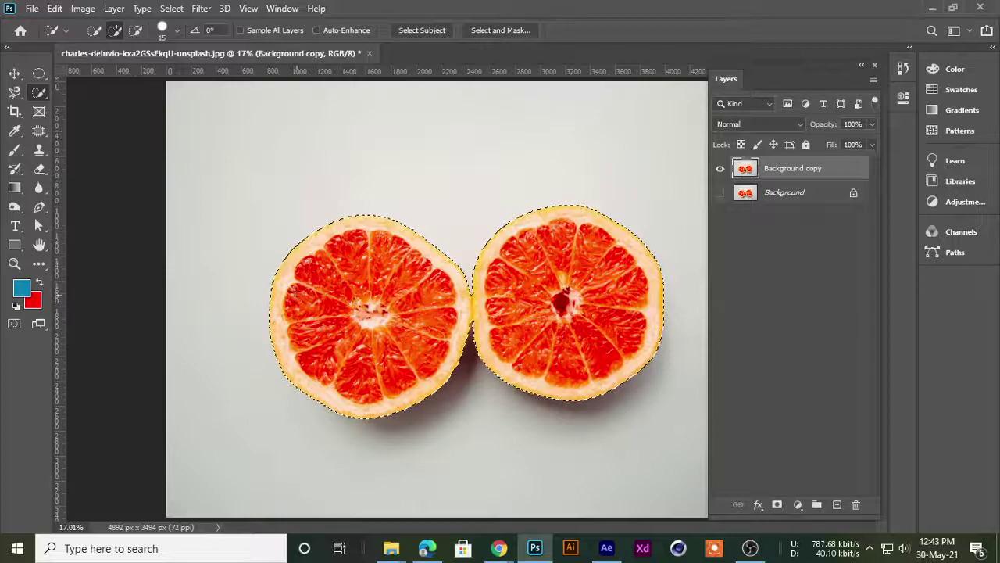
{"action": "right_click", "coordinate": [39, 92]}
- Switch back to the Quick Selection Tool from the selection tool flyout
{"action": "left_click", "coordinate": [85, 92]}
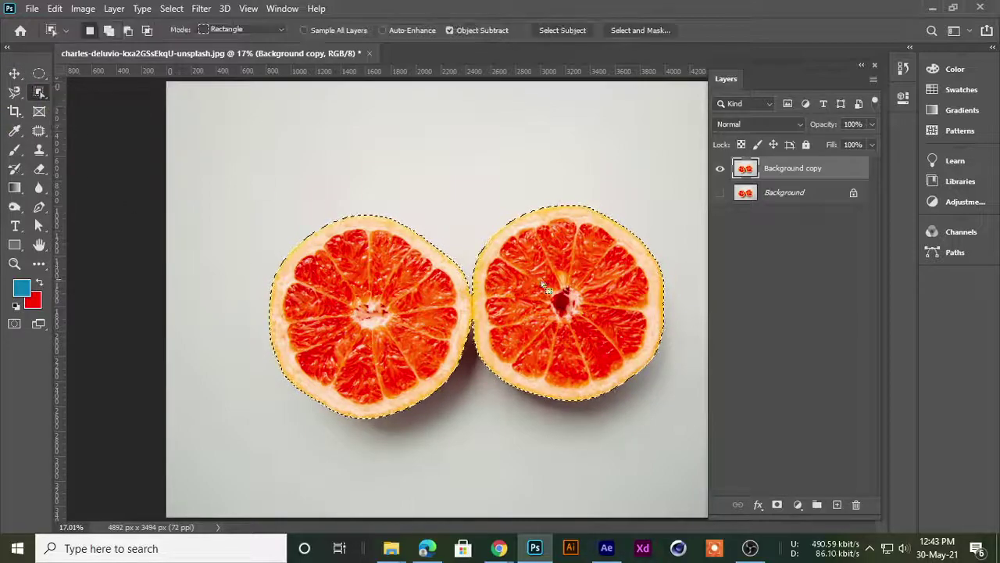
{"action": "scroll", "coordinate": [425, 286], "scroll_direction": "up", "scroll_amount": 2}
{"action": "scroll", "coordinate": [425, 286], "scroll_direction": "up", "scroll_amount": 1}
{"action": "right_click", "coordinate": [39, 92]}
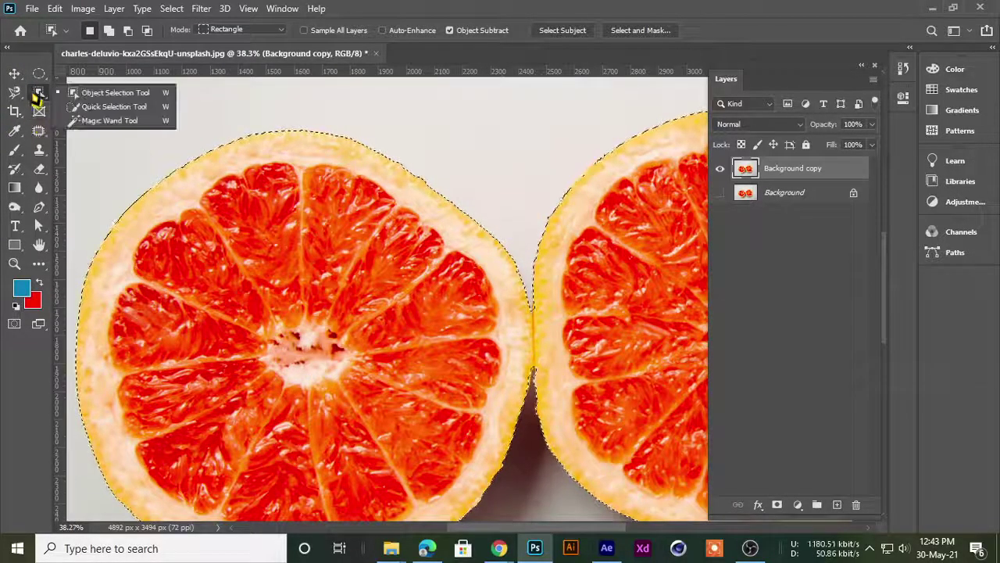
{"action": "left_click", "coordinate": [99, 107]}
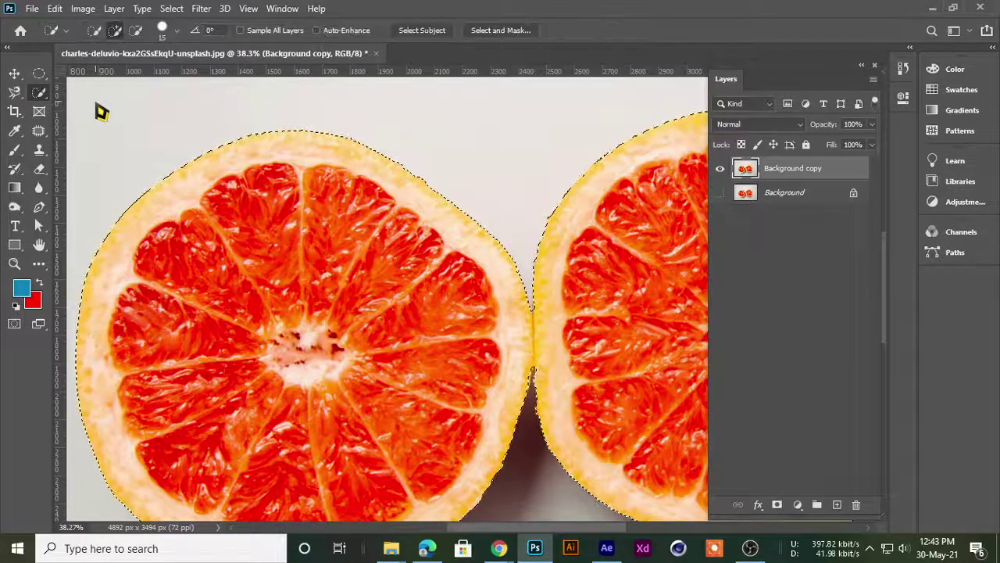
{"action": "right_click", "coordinate": [38, 94]}
{"action": "mouse_move", "coordinate": [499, 548]}
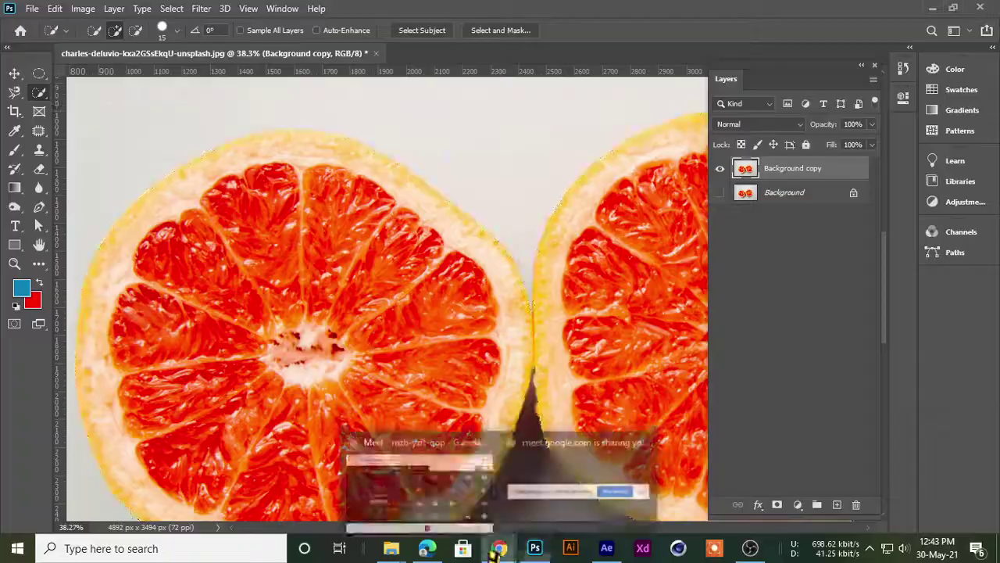
- Admit the waiting participant in the Chrome Meet window, then minimize it
{"action": "left_click", "coordinate": [425, 464]}
{"action": "left_click", "coordinate": [661, 167]}
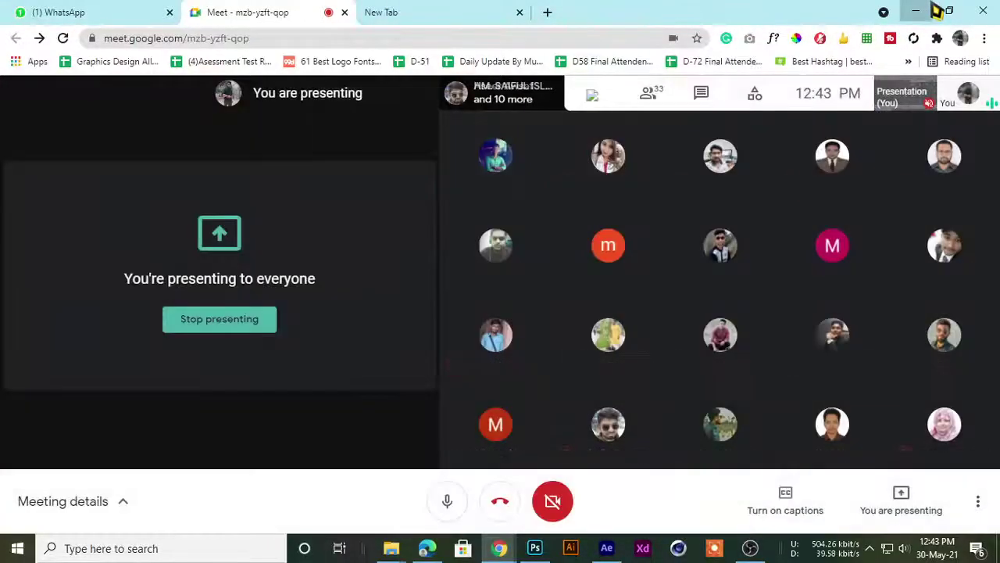
{"action": "left_click", "coordinate": [917, 11]}
{"action": "scroll", "coordinate": [358, 193], "scroll_direction": "down", "scroll_amount": 3}
- Zoom in and out to inspect the grapefruit selection edges
{"action": "scroll", "coordinate": [358, 193], "scroll_direction": "down", "scroll_amount": 1}
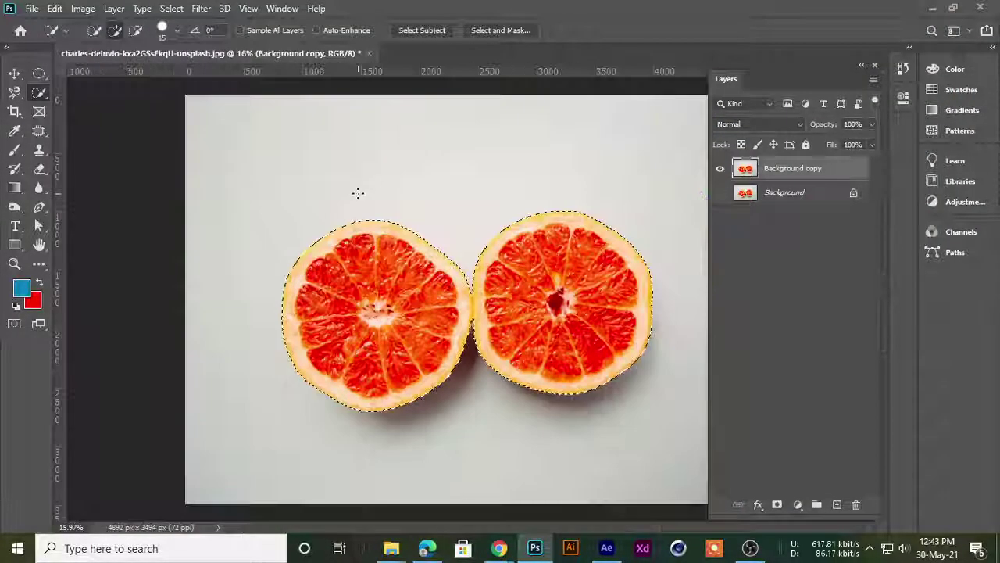
{"action": "scroll", "coordinate": [468, 266], "scroll_direction": "up", "scroll_amount": 2}
{"action": "scroll", "coordinate": [469, 266], "scroll_direction": "down", "scroll_amount": 3}
{"action": "scroll", "coordinate": [469, 266], "scroll_direction": "up", "scroll_amount": 2}
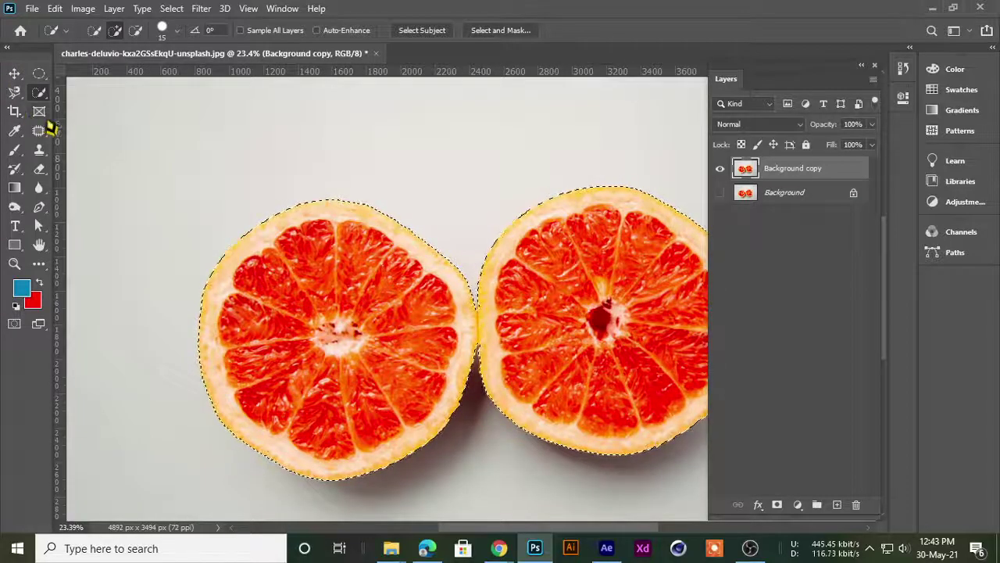
{"action": "scroll", "coordinate": [492, 305], "scroll_direction": "up", "scroll_amount": 1}
{"action": "scroll", "coordinate": [493, 304], "scroll_direction": "up", "scroll_amount": 1}
{"action": "scroll", "coordinate": [496, 297], "scroll_direction": "up", "scroll_amount": 1}
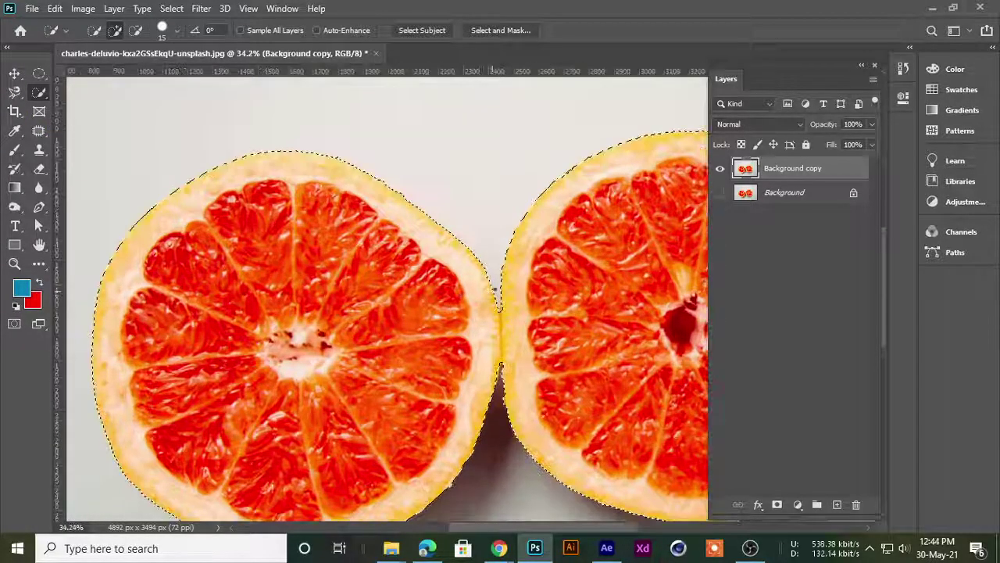
{"action": "scroll", "coordinate": [496, 290], "scroll_direction": "up", "scroll_amount": 2}
{"action": "scroll", "coordinate": [493, 258], "scroll_direction": "up", "scroll_amount": 2}
{"action": "scroll", "coordinate": [493, 240], "scroll_direction": "up", "scroll_amount": 1}
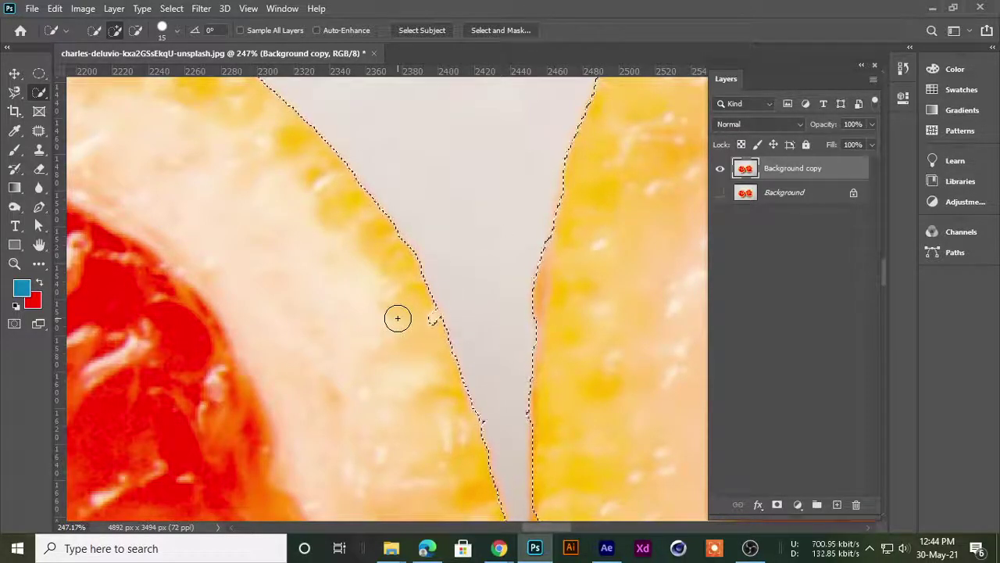
{"action": "scroll", "coordinate": [426, 195], "scroll_direction": "down", "scroll_amount": 3}
{"action": "scroll", "coordinate": [443, 235], "scroll_direction": "down", "scroll_amount": 1}
{"action": "scroll", "coordinate": [442, 226], "scroll_direction": "down", "scroll_amount": 1}
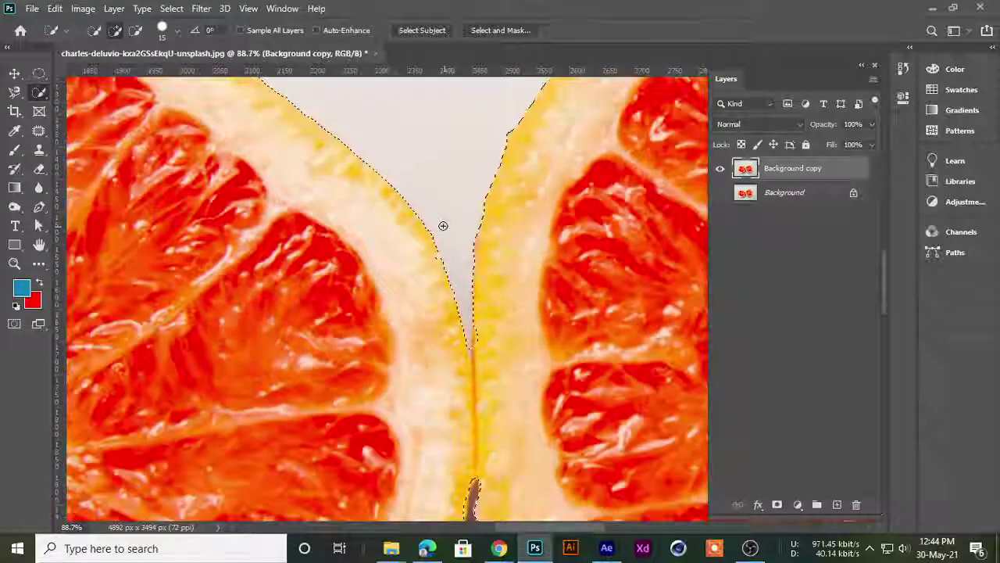
{"action": "scroll", "coordinate": [426, 250], "scroll_direction": "down", "scroll_amount": 1}
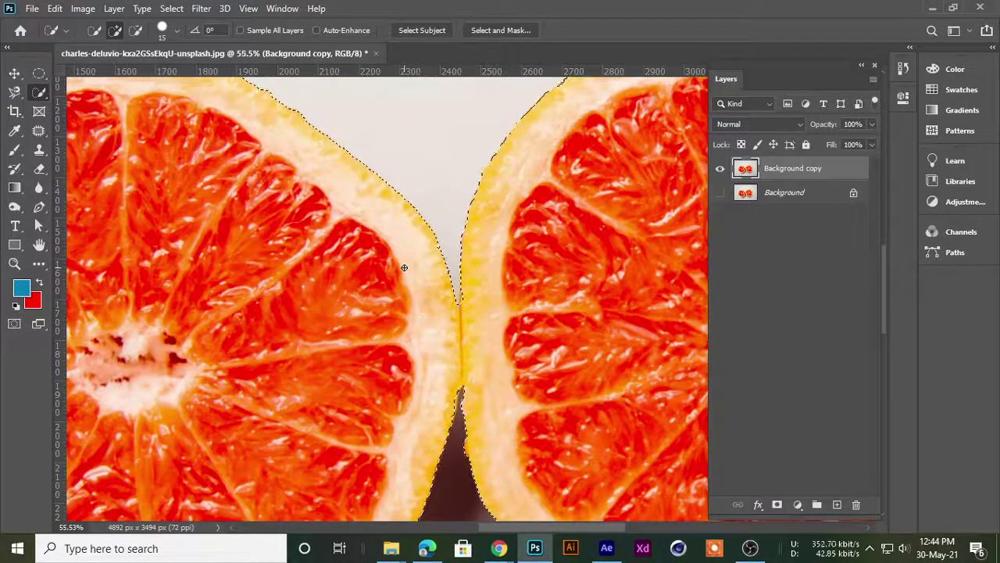
{"action": "scroll", "coordinate": [405, 270], "scroll_direction": "down", "scroll_amount": 1}
{"action": "scroll", "coordinate": [406, 268], "scroll_direction": "up", "scroll_amount": 2}
{"action": "scroll", "coordinate": [408, 266], "scroll_direction": "down", "scroll_amount": 2}
{"action": "scroll", "coordinate": [409, 267], "scroll_direction": "up", "scroll_amount": 3}
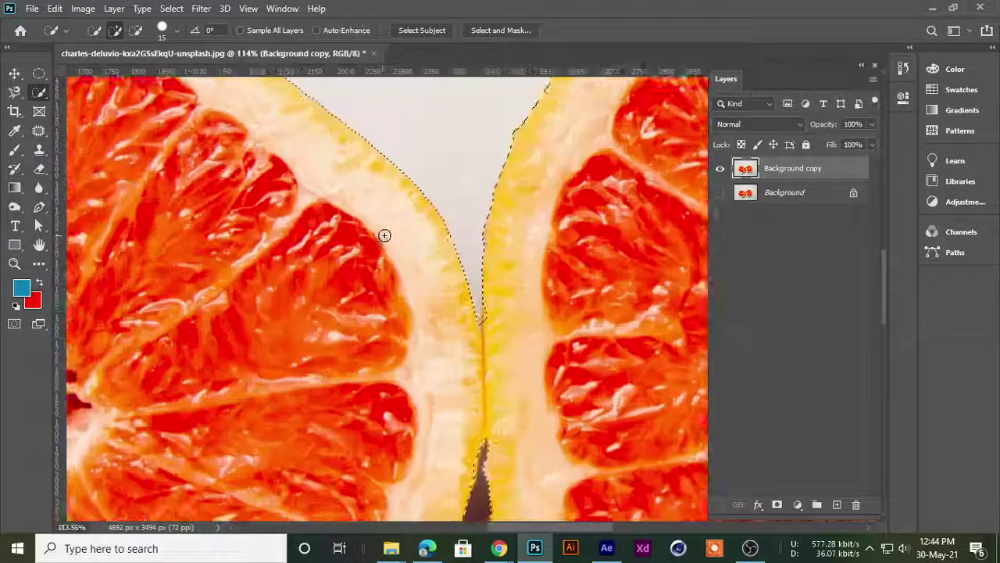
{"action": "scroll", "coordinate": [386, 226], "scroll_direction": "up", "scroll_amount": 2}
{"action": "scroll", "coordinate": [437, 275], "scroll_direction": "up", "scroll_amount": 1}
{"action": "scroll", "coordinate": [436, 275], "scroll_direction": "down", "scroll_amount": 2}
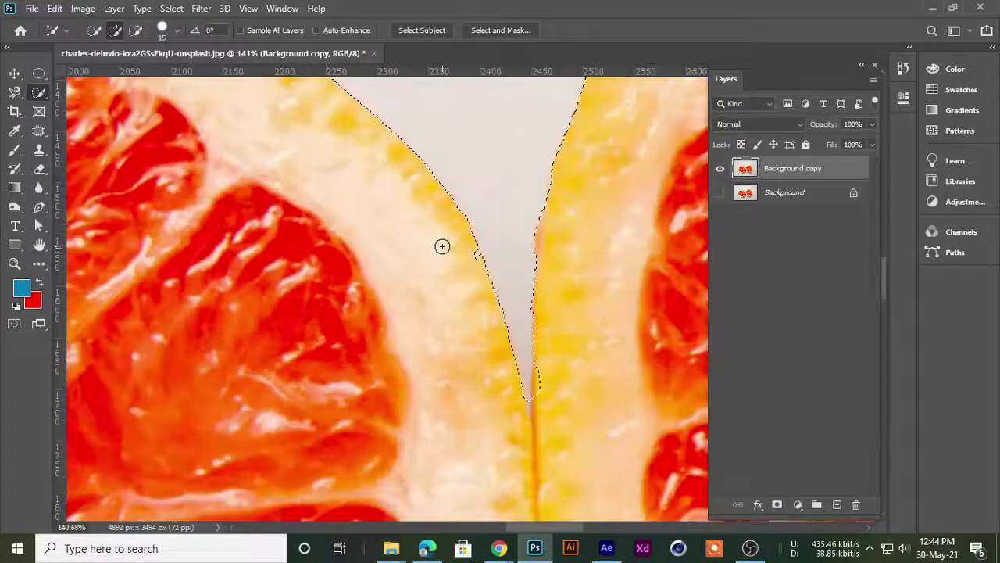
{"action": "scroll", "coordinate": [440, 243], "scroll_direction": "down", "scroll_amount": 2}
- Pan to the bottom of the gap to check the selection, then pick a layer in Layers
{"action": "left_click_drag", "start_coordinate": [485, 375], "coordinate": [460, 188]}
{"action": "scroll", "coordinate": [460, 188], "scroll_direction": "down", "scroll_amount": 2}
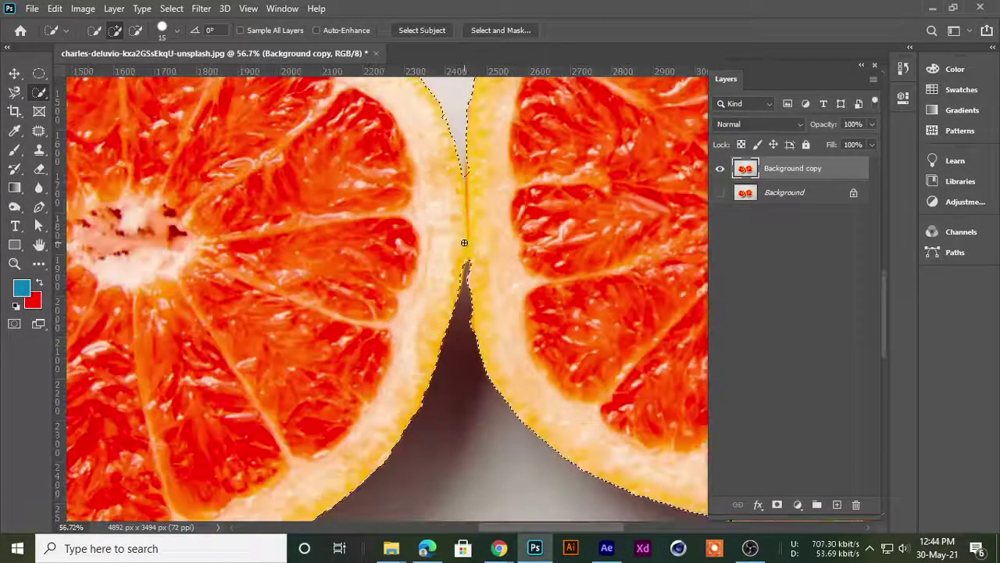
{"action": "scroll", "coordinate": [465, 211], "scroll_direction": "down", "scroll_amount": 2}
{"action": "scroll", "coordinate": [472, 234], "scroll_direction": "up", "scroll_amount": 1}
{"action": "scroll", "coordinate": [478, 253], "scroll_direction": "up", "scroll_amount": 2}
{"action": "scroll", "coordinate": [478, 253], "scroll_direction": "up", "scroll_amount": 1}
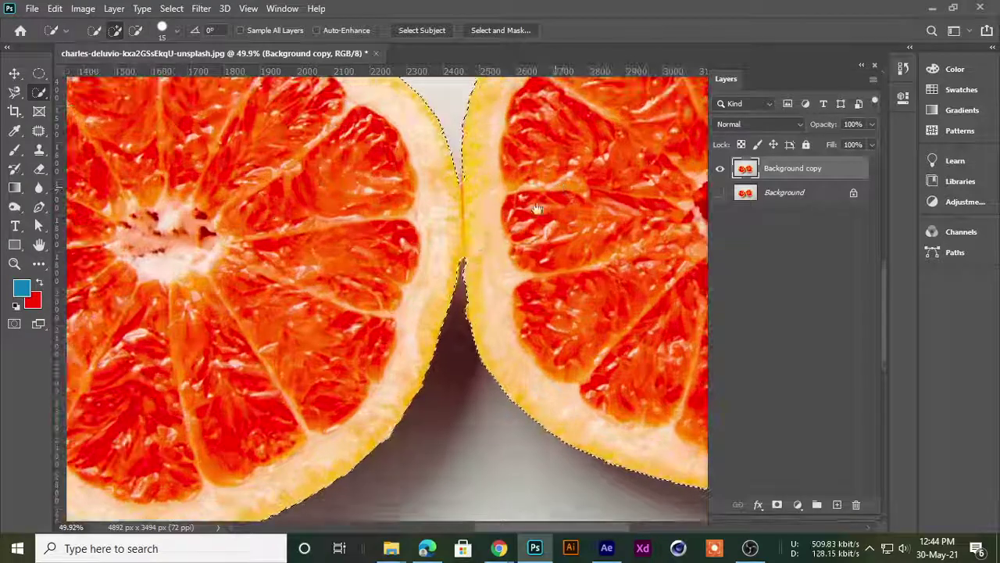
{"action": "scroll", "coordinate": [438, 266], "scroll_direction": "down", "scroll_amount": 1}
{"action": "scroll", "coordinate": [406, 282], "scroll_direction": "down", "scroll_amount": 2}
{"action": "scroll", "coordinate": [386, 293], "scroll_direction": "up", "scroll_amount": 1}
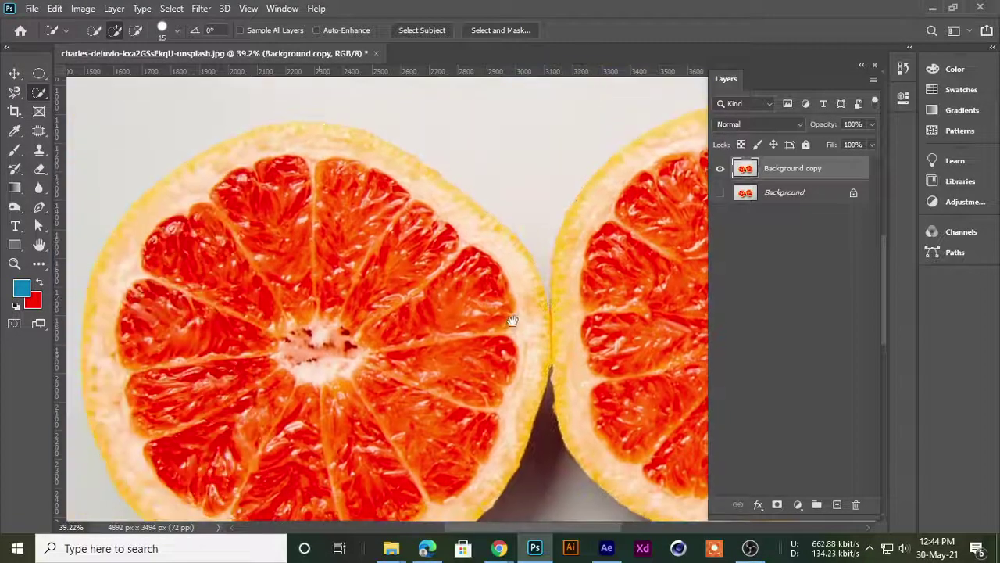
{"action": "scroll", "coordinate": [501, 308], "scroll_direction": "down", "scroll_amount": 1}
{"action": "scroll", "coordinate": [471, 278], "scroll_direction": "down", "scroll_amount": 1}
{"action": "scroll", "coordinate": [471, 278], "scroll_direction": "up", "scroll_amount": 1}
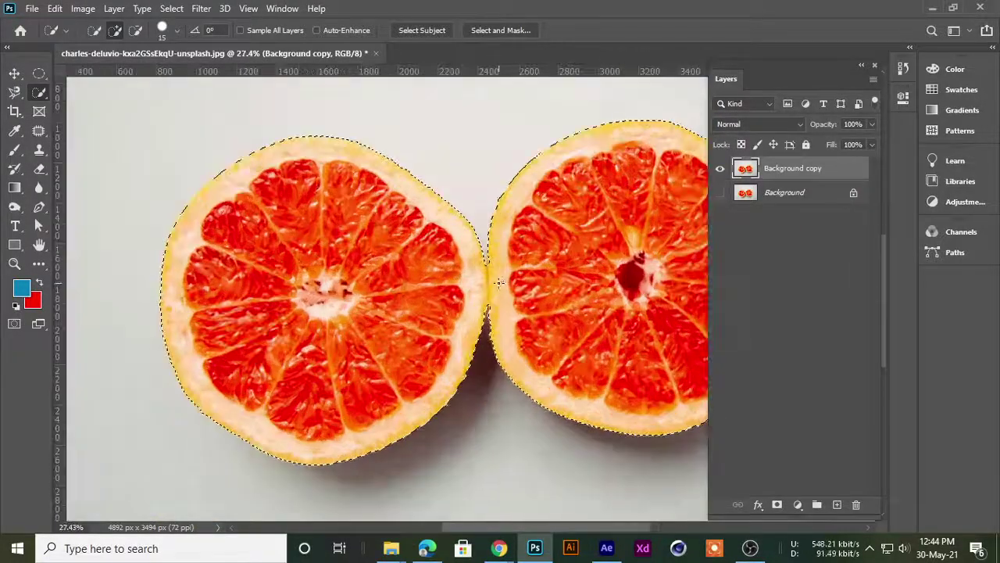
{"action": "scroll", "coordinate": [485, 289], "scroll_direction": "down", "scroll_amount": 1}
{"action": "scroll", "coordinate": [460, 286], "scroll_direction": "down", "scroll_amount": 1}
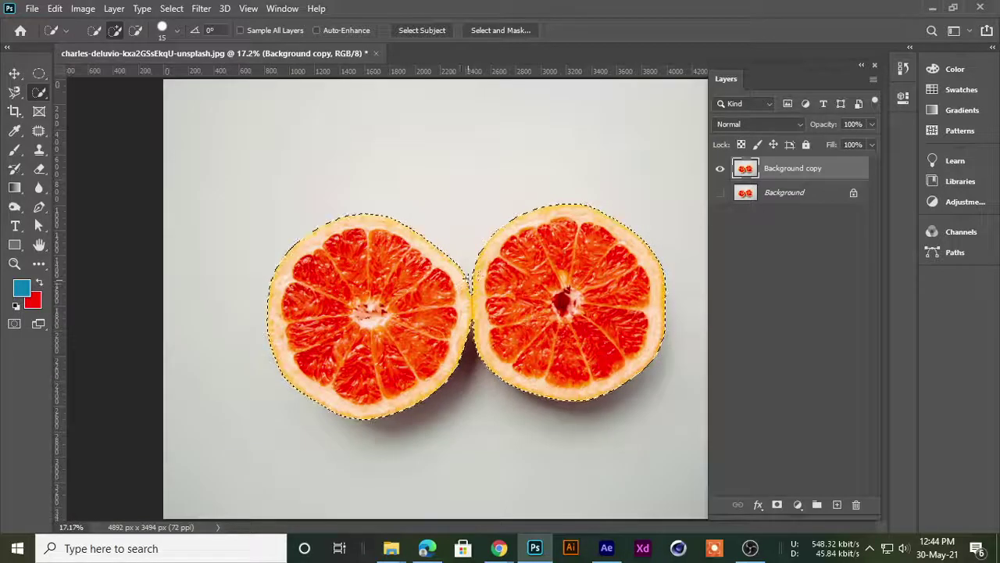
{"action": "left_click", "coordinate": [719, 170]}
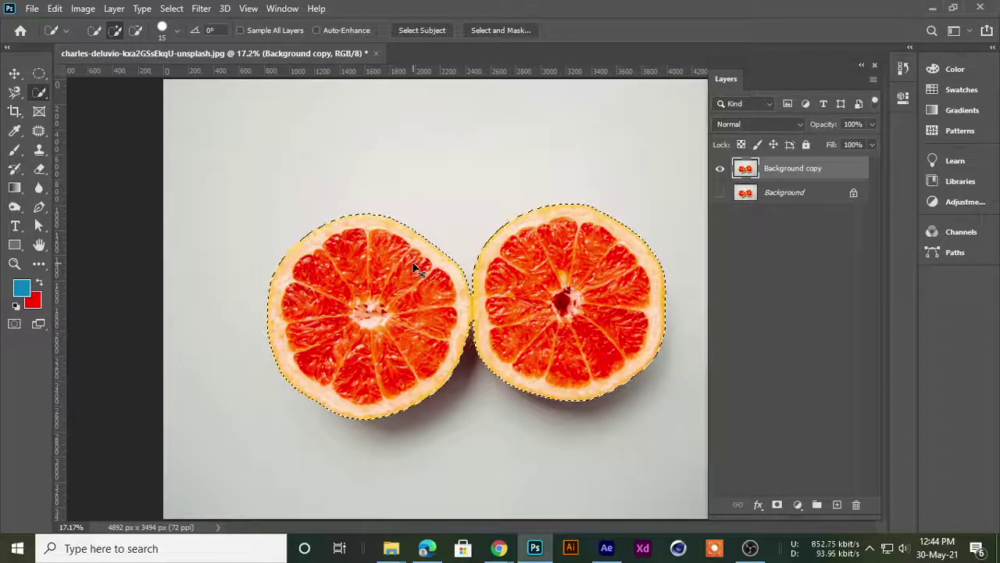
- Copy the halves to a new layer, preview the moved cutout, then revert to just Background
{"action": "key", "text": "ctrl+j"}
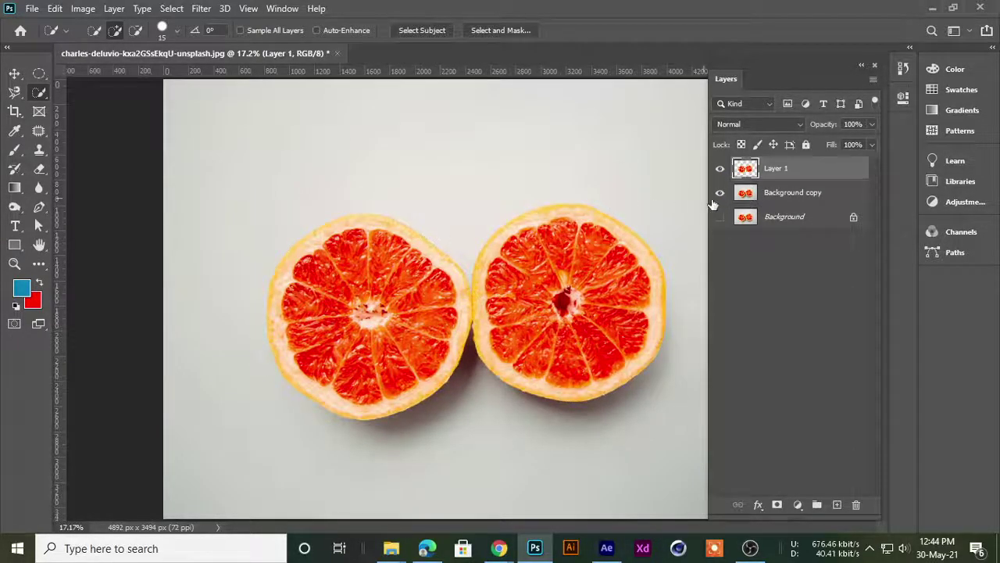
{"action": "left_click", "coordinate": [720, 192]}
{"action": "left_click", "coordinate": [14, 73]}
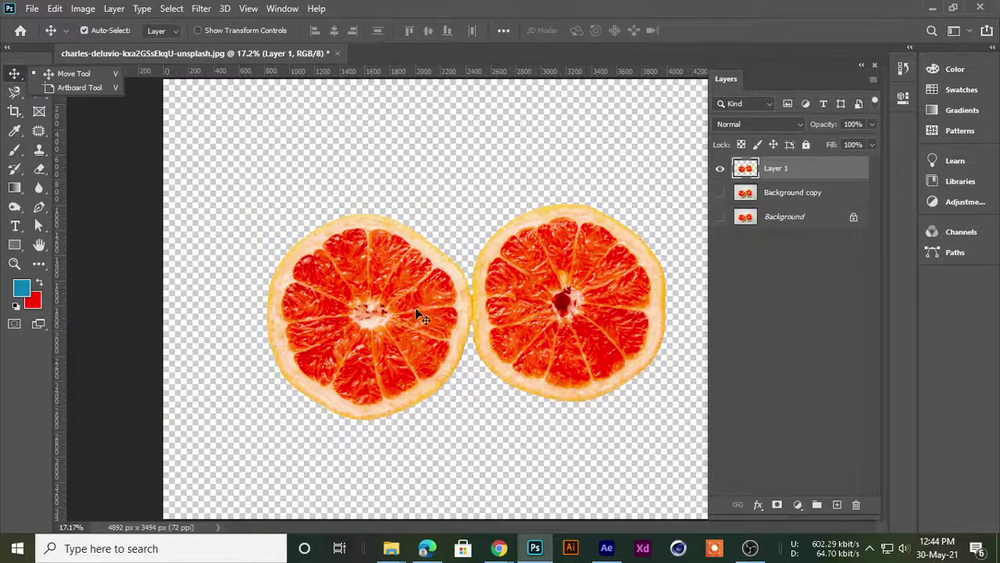
{"action": "left_click_drag", "start_coordinate": [418, 315], "coordinate": [409, 272]}
{"action": "scroll", "coordinate": [409, 272], "scroll_direction": "down", "scroll_amount": 2}
{"action": "scroll", "coordinate": [409, 273], "scroll_direction": "up", "scroll_amount": 2}
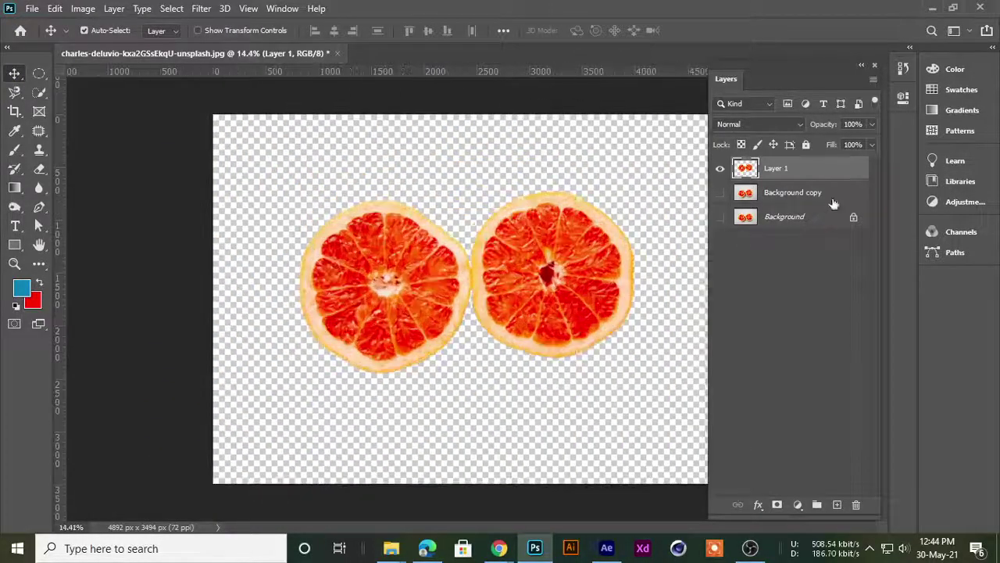
{"action": "key", "text": "Delete"}
{"action": "key", "text": "Delete"}
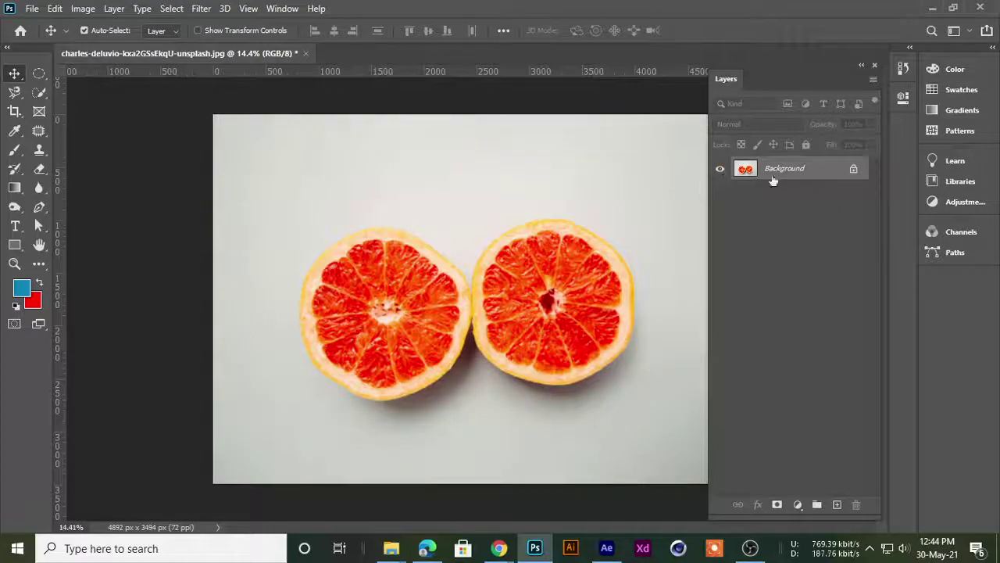
- Duplicate the Background layer and toggle the new copy's visibility off and back on
{"action": "mouse_move", "coordinate": [784, 168]}
{"action": "left_mouse_down"}
{"action": "mouse_move", "coordinate": [842, 482]}
{"action": "mouse_move", "coordinate": [837, 505]}
{"action": "left_mouse_up"}
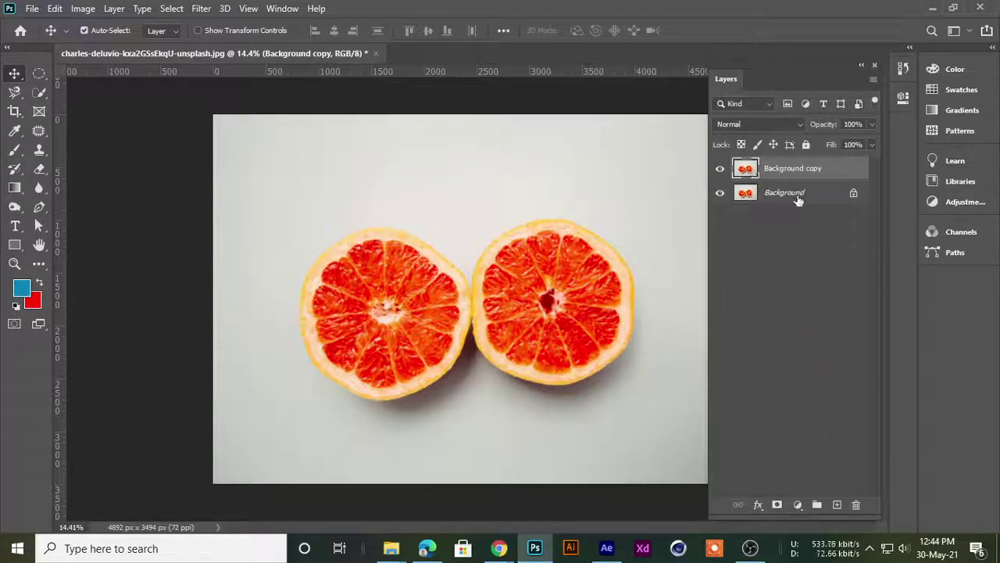
{"action": "left_click", "coordinate": [797, 193]}
{"action": "left_click", "coordinate": [781, 170]}
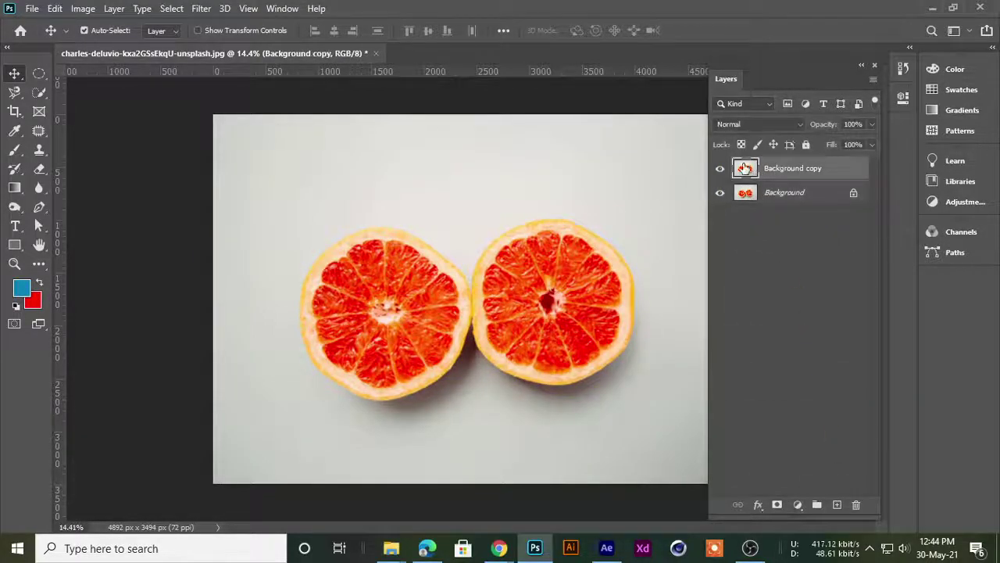
{"action": "left_click", "coordinate": [721, 169]}
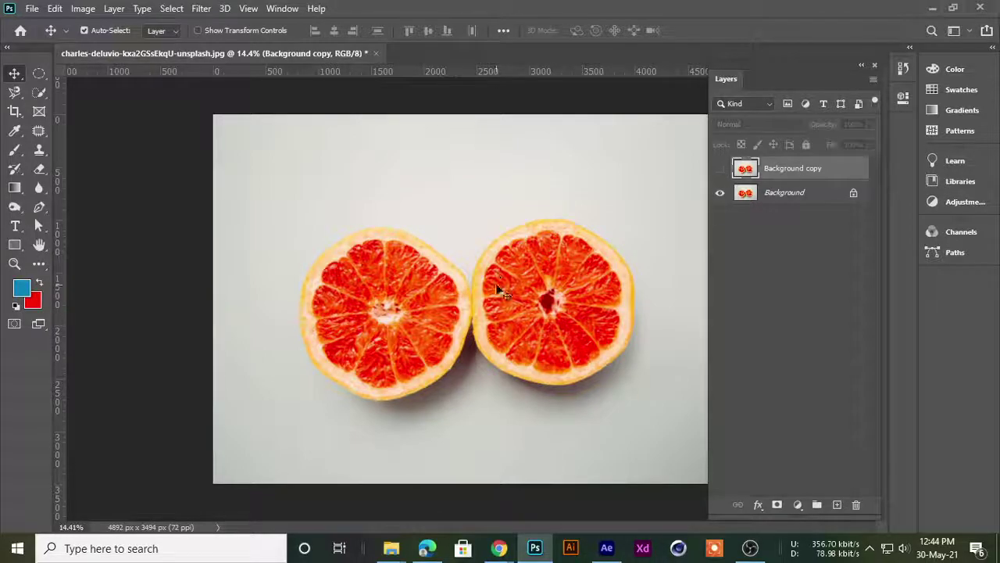
{"action": "left_click", "coordinate": [719, 170]}
{"action": "left_click", "coordinate": [767, 196]}
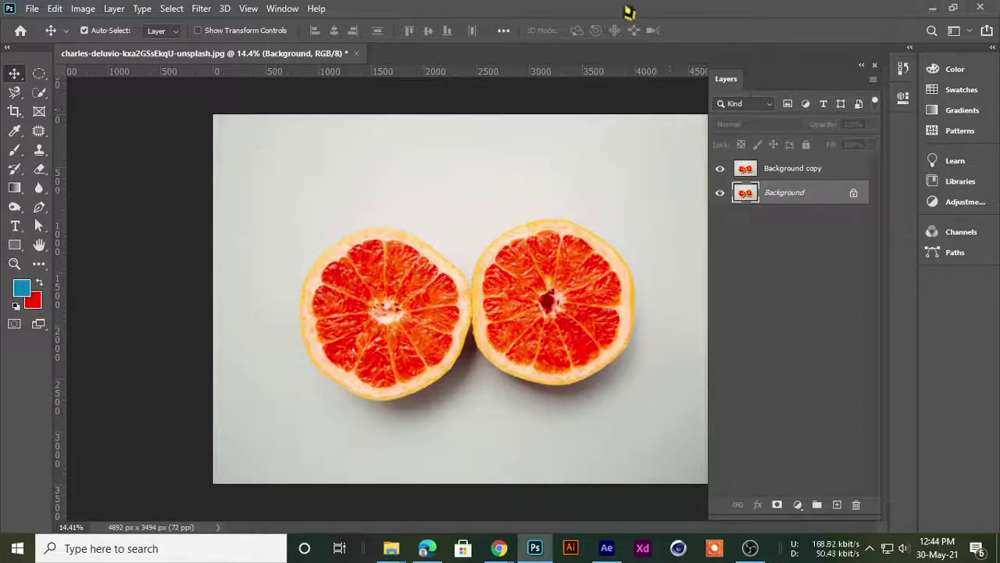
- Delete that Background copy and duplicate the Background layer once more
{"action": "left_click", "coordinate": [798, 169]}
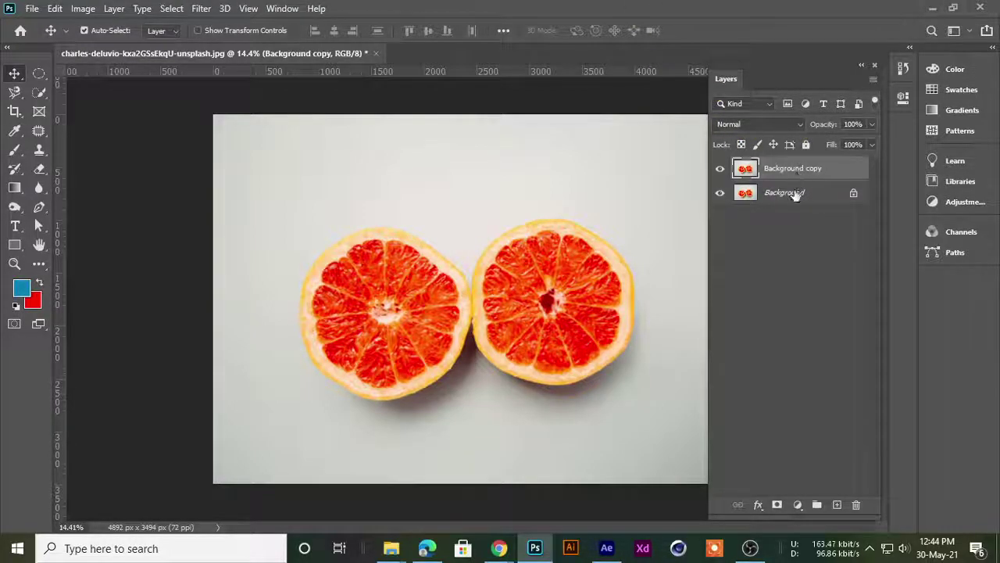
{"action": "left_click", "coordinate": [795, 193]}
{"action": "left_click", "coordinate": [789, 169]}
{"action": "key", "text": "Delete"}
{"action": "mouse_move", "coordinate": [842, 176]}
{"action": "left_mouse_down"}
{"action": "mouse_move", "coordinate": [843, 510]}
{"action": "mouse_move", "coordinate": [837, 504]}
{"action": "left_mouse_up"}
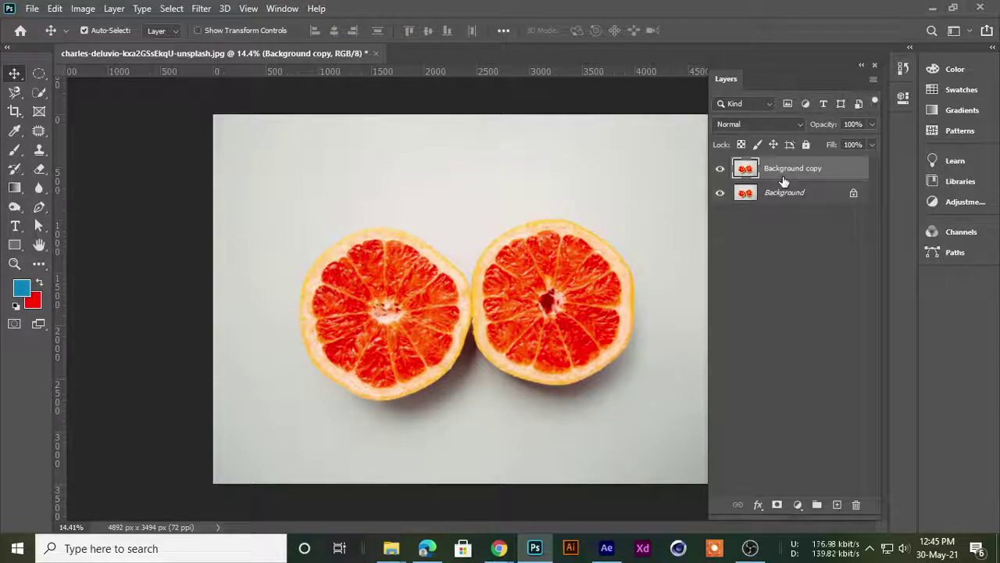
- Replace the grapefruit's Background copy layer with a fresh duplicate of Background
{"action": "key", "text": "Delete"}
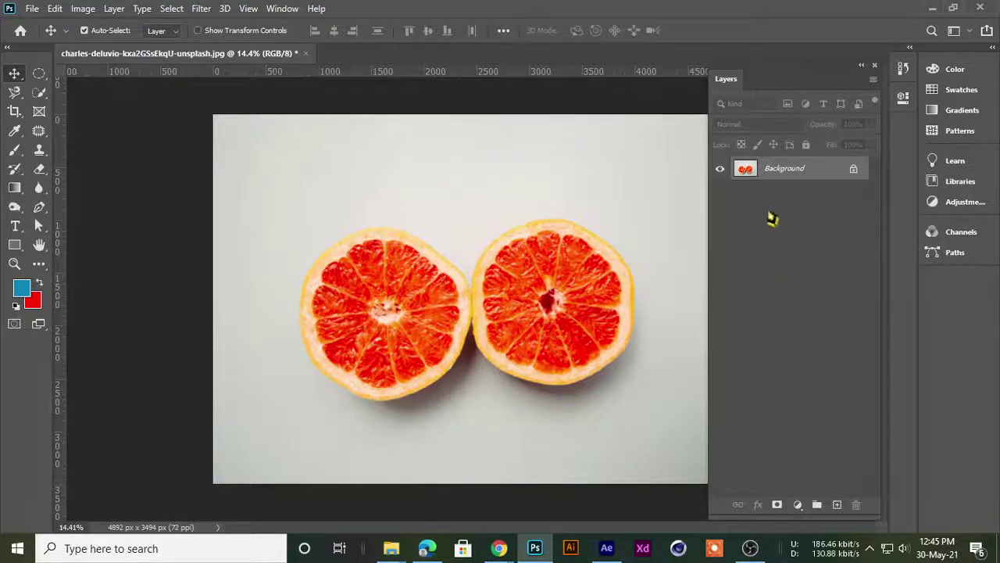
{"action": "left_click_drag", "start_coordinate": [801, 176], "coordinate": [837, 504]}
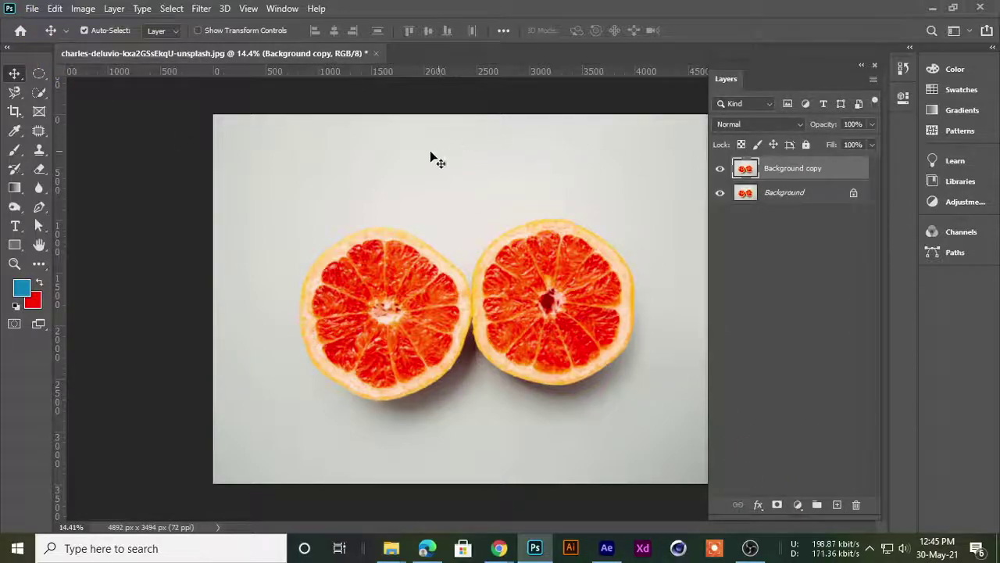
{"action": "scroll", "coordinate": [391, 235], "scroll_direction": "down", "scroll_amount": 1}
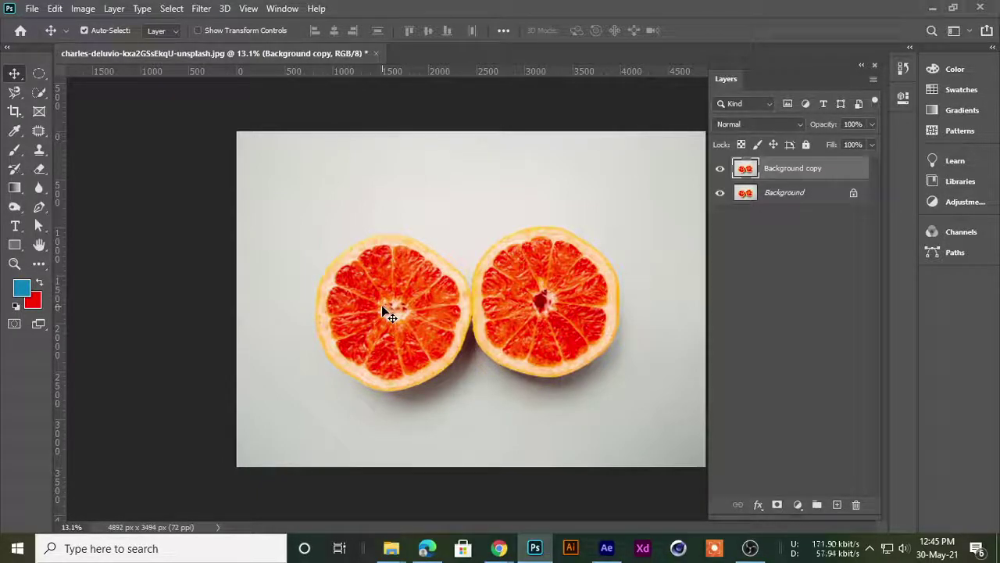
{"action": "scroll", "coordinate": [476, 338], "scroll_direction": "down", "scroll_amount": 3}
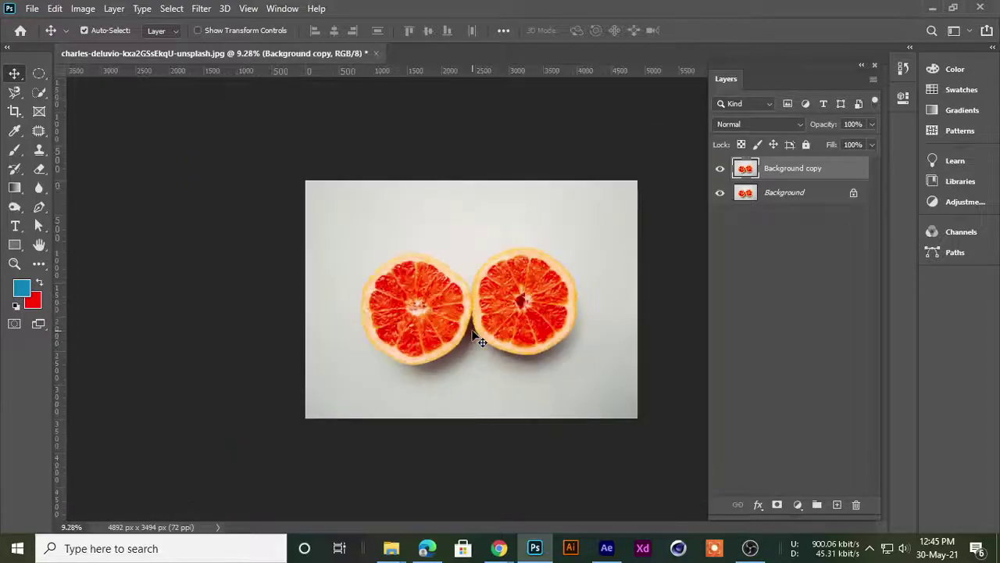
{"action": "scroll", "coordinate": [477, 337], "scroll_direction": "up", "scroll_amount": 2}
{"action": "scroll", "coordinate": [473, 330], "scroll_direction": "down", "scroll_amount": 1}
{"action": "scroll", "coordinate": [472, 329], "scroll_direction": "up", "scroll_amount": 2}
{"action": "scroll", "coordinate": [468, 327], "scroll_direction": "down", "scroll_amount": 1}
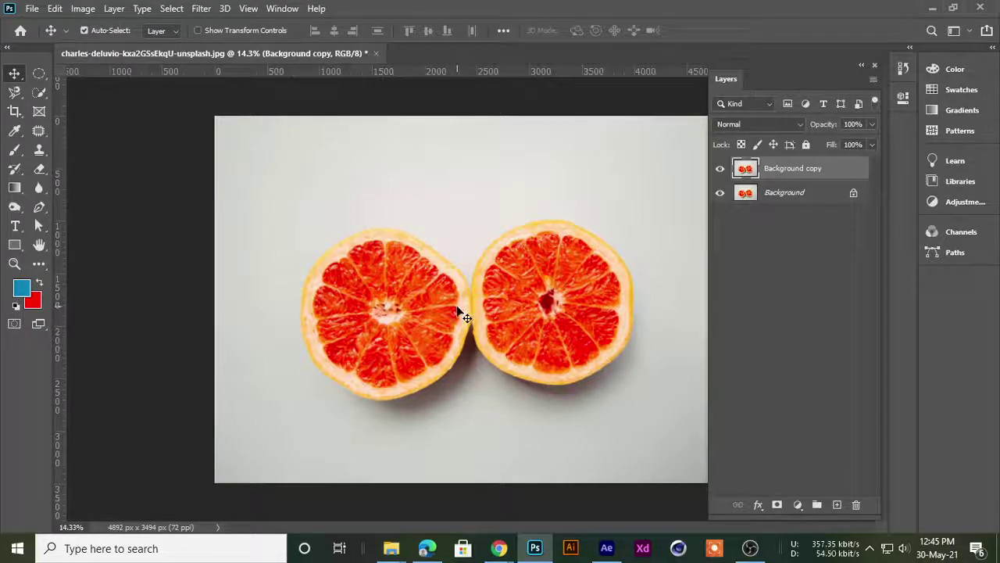
{"action": "scroll", "coordinate": [461, 312], "scroll_direction": "up", "scroll_amount": 1}
{"action": "scroll", "coordinate": [457, 314], "scroll_direction": "up", "scroll_amount": 1}
{"action": "scroll", "coordinate": [449, 316], "scroll_direction": "up", "scroll_amount": 2}
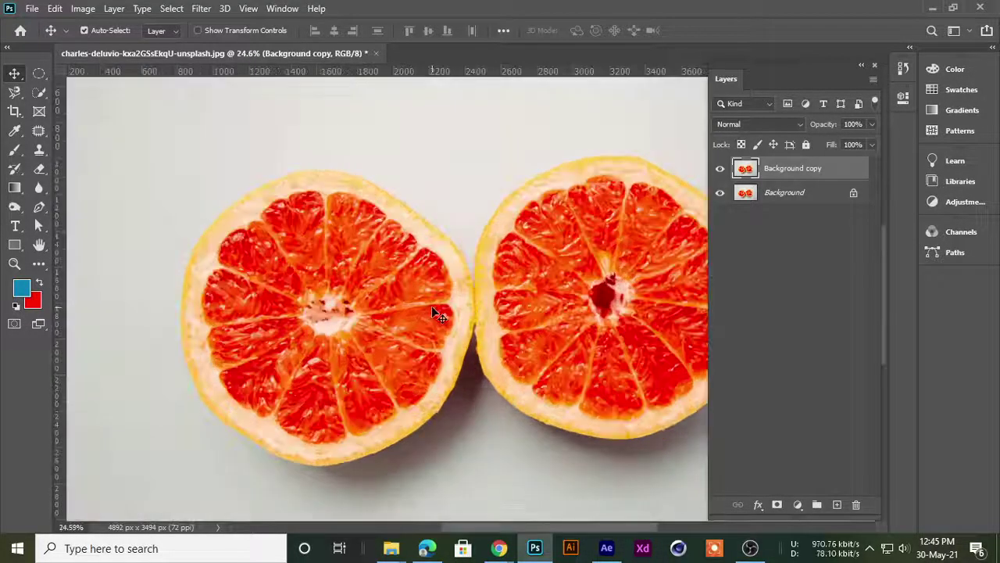
{"action": "scroll", "coordinate": [439, 324], "scroll_direction": "up", "scroll_amount": 2}
{"action": "scroll", "coordinate": [436, 326], "scroll_direction": "down", "scroll_amount": 3}
{"action": "scroll", "coordinate": [436, 330], "scroll_direction": "down", "scroll_amount": 1}
{"action": "scroll", "coordinate": [436, 329], "scroll_direction": "up", "scroll_amount": 1}
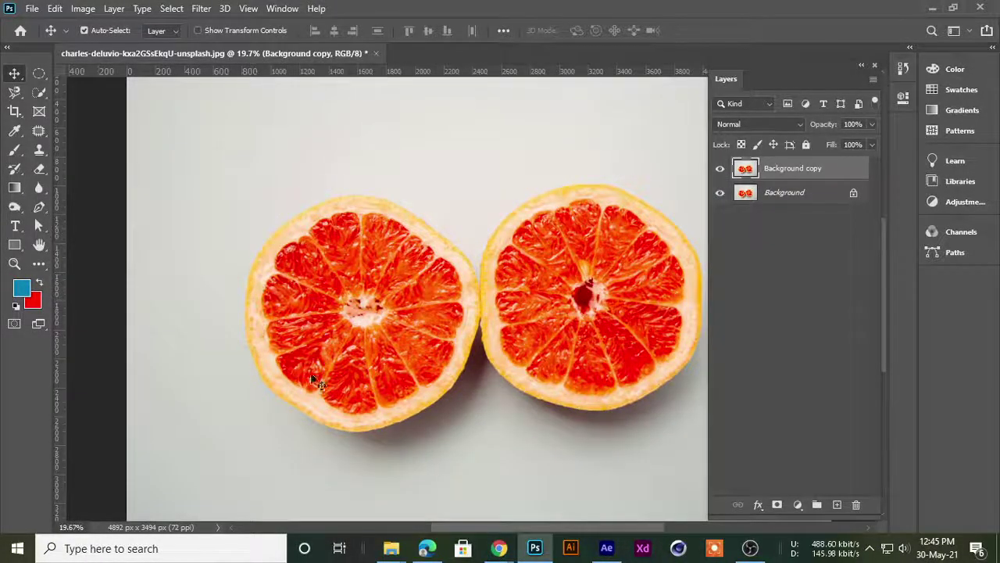
{"action": "scroll", "coordinate": [473, 231], "scroll_direction": "down", "scroll_amount": 2}
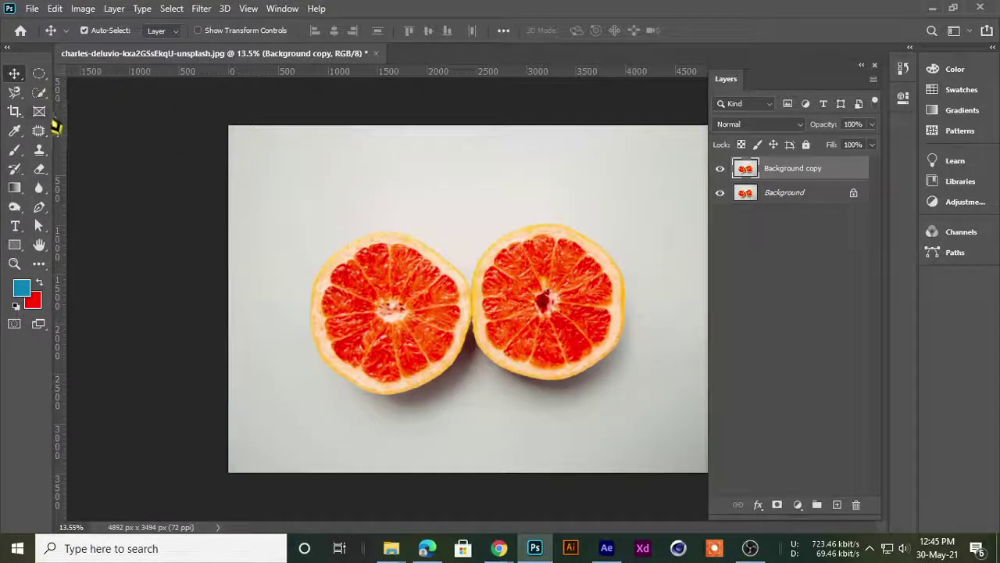
- Select the Magic Wand Tool and minimize Photoshop to reveal the BG REMOVE folder
{"action": "left_click", "coordinate": [41, 93]}
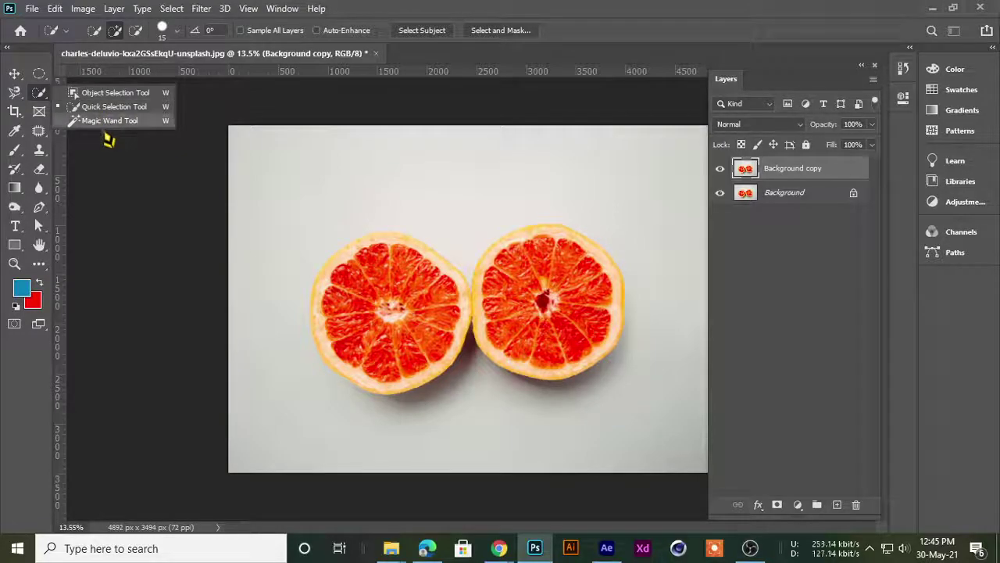
{"action": "left_click", "coordinate": [106, 122]}
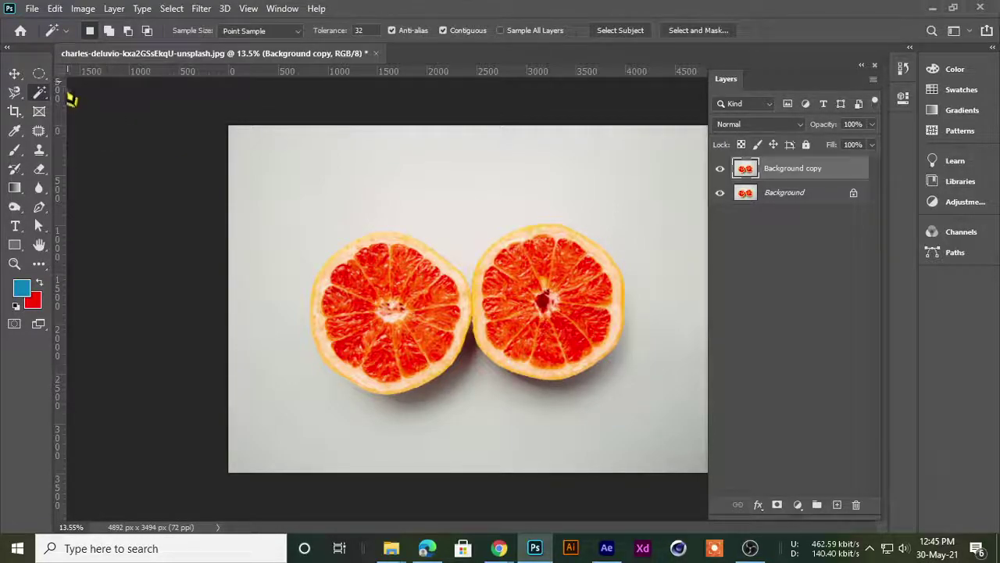
{"action": "right_click", "coordinate": [39, 92]}
{"action": "left_click", "coordinate": [117, 122]}
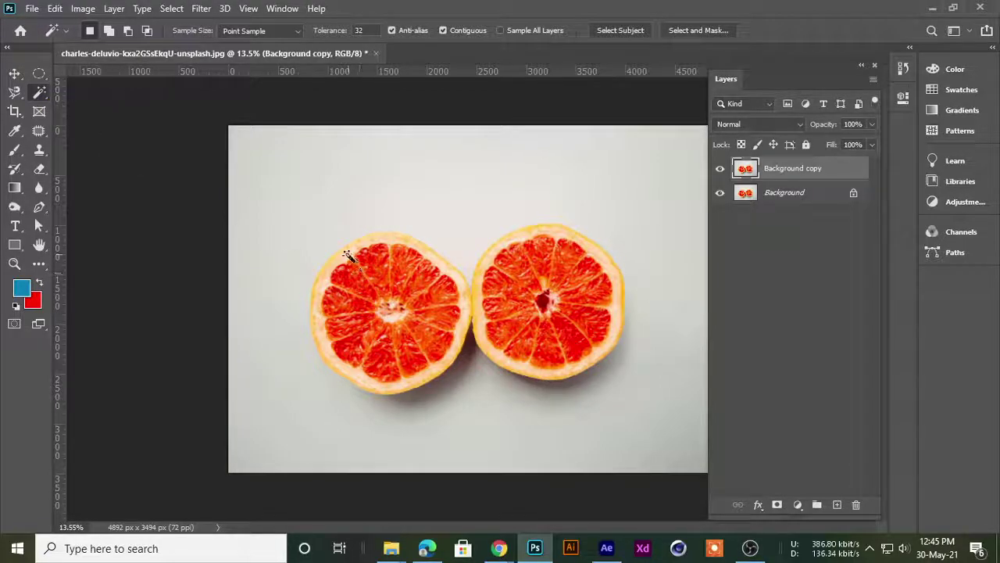
{"action": "left_click", "coordinate": [933, 8]}
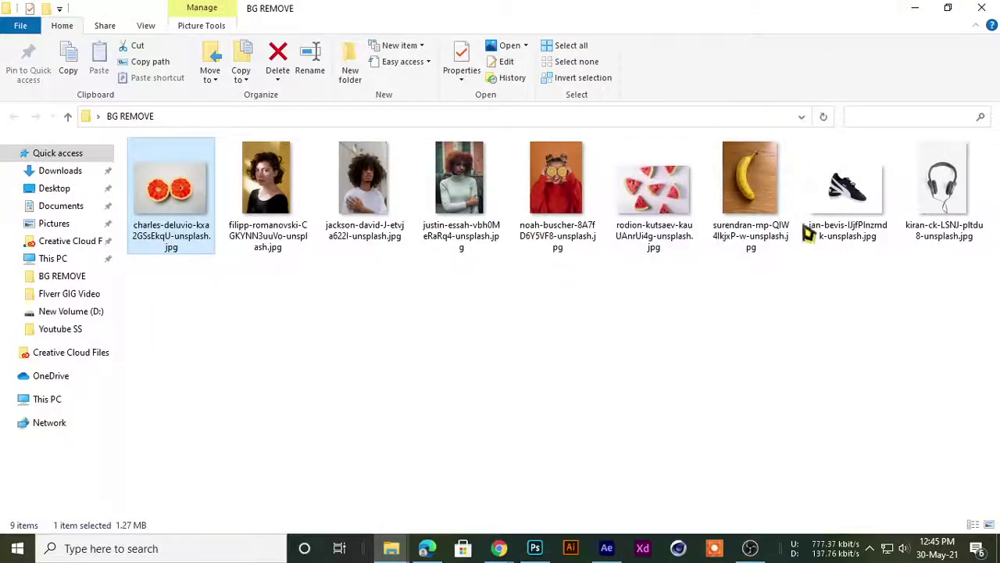
- Drag the shoe and headphones JPGs from BG REMOVE into Photoshop to open them as tabs
{"action": "left_click", "coordinate": [827, 202]}
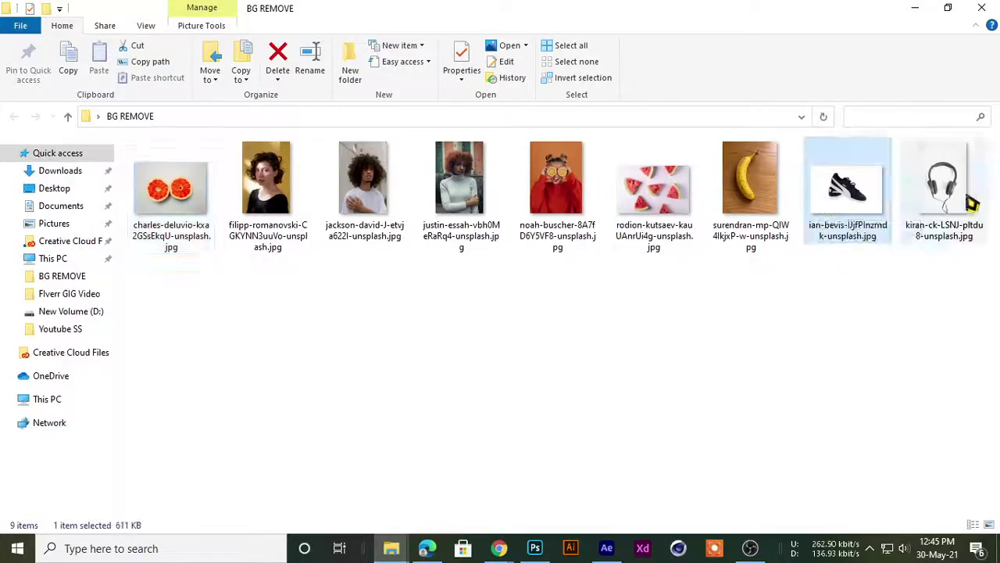
{"action": "left_click", "coordinate": [962, 199], "text": "ctrl"}
{"action": "left_click_drag", "start_coordinate": [866, 207], "coordinate": [441, 11]}
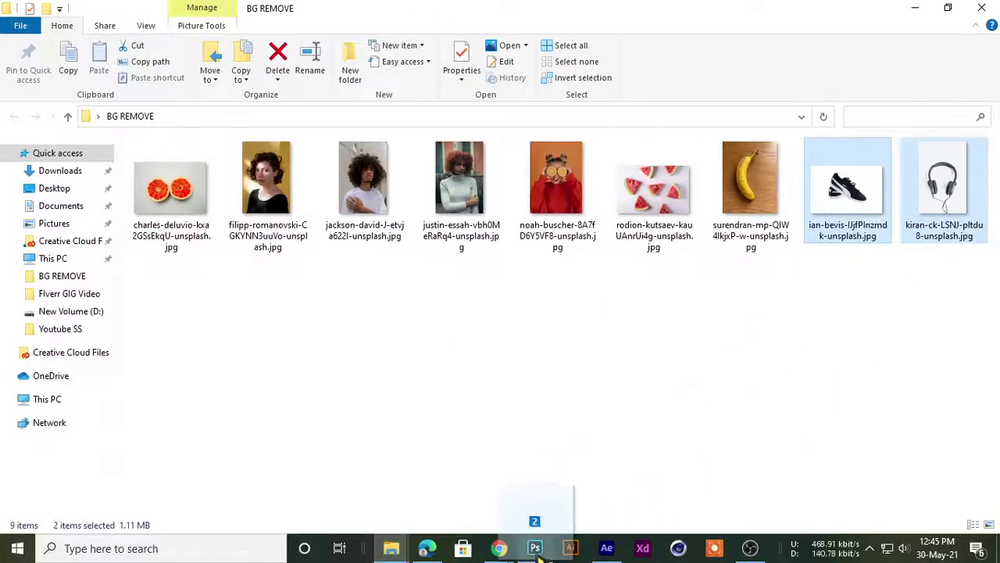
{"action": "left_click_drag", "start_coordinate": [442, 11], "coordinate": [581, 14]}
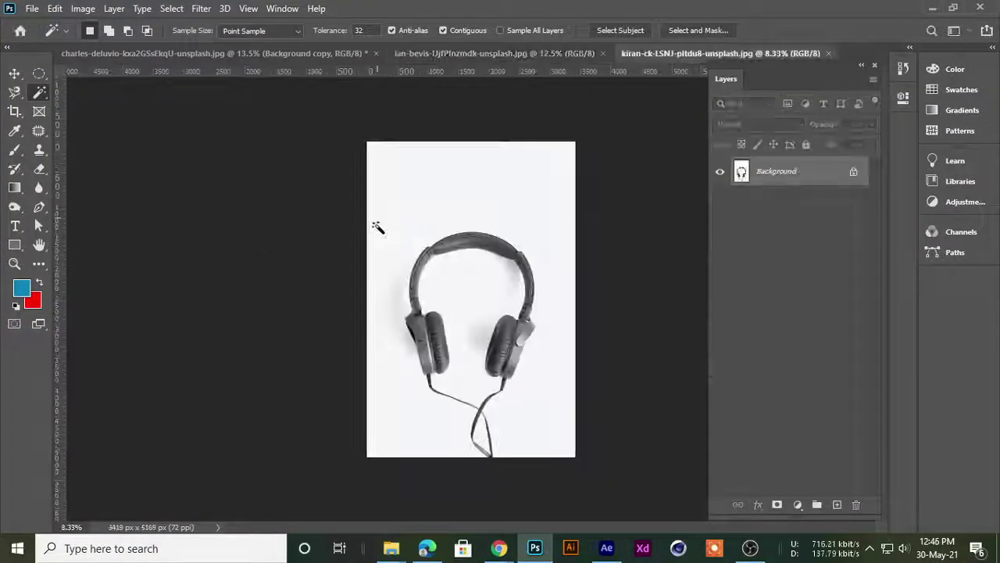
- On the sneaker document, duplicate the Background layer as Background copy
{"action": "left_click", "coordinate": [436, 59]}
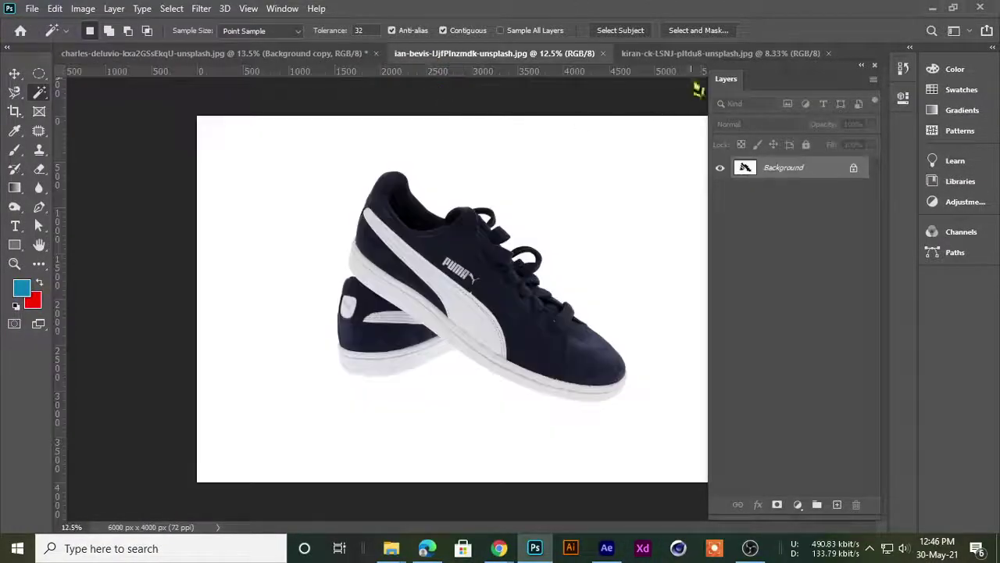
{"action": "left_click", "coordinate": [647, 59]}
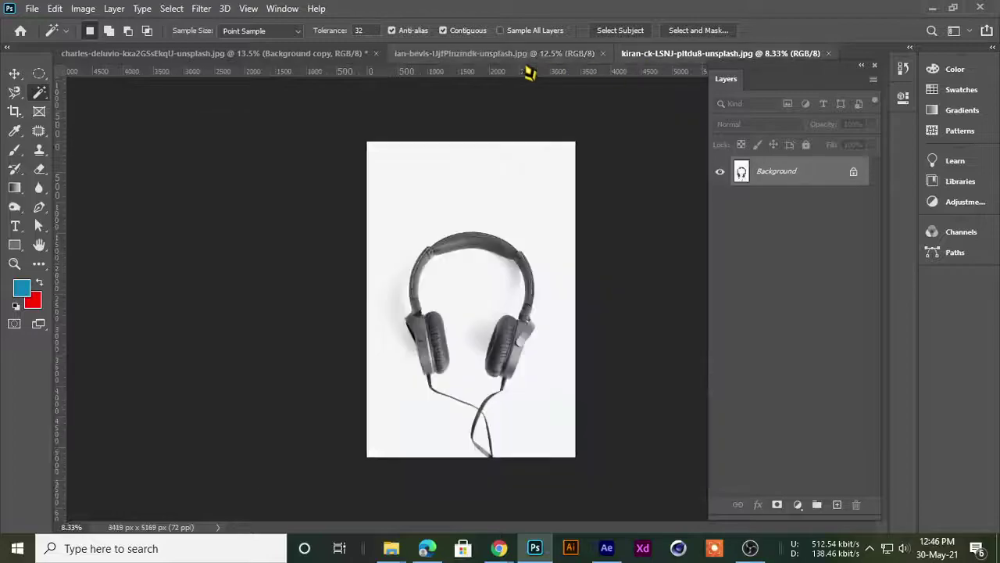
{"action": "left_click", "coordinate": [525, 59]}
{"action": "left_click", "coordinate": [670, 55]}
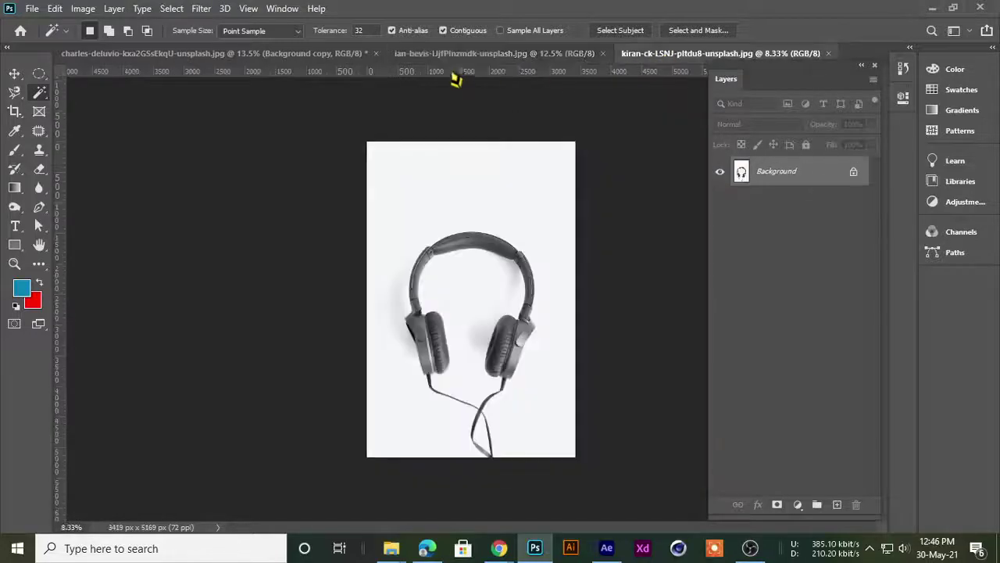
{"action": "left_click", "coordinate": [485, 56]}
{"action": "scroll", "coordinate": [493, 281], "scroll_direction": "up", "scroll_amount": 2}
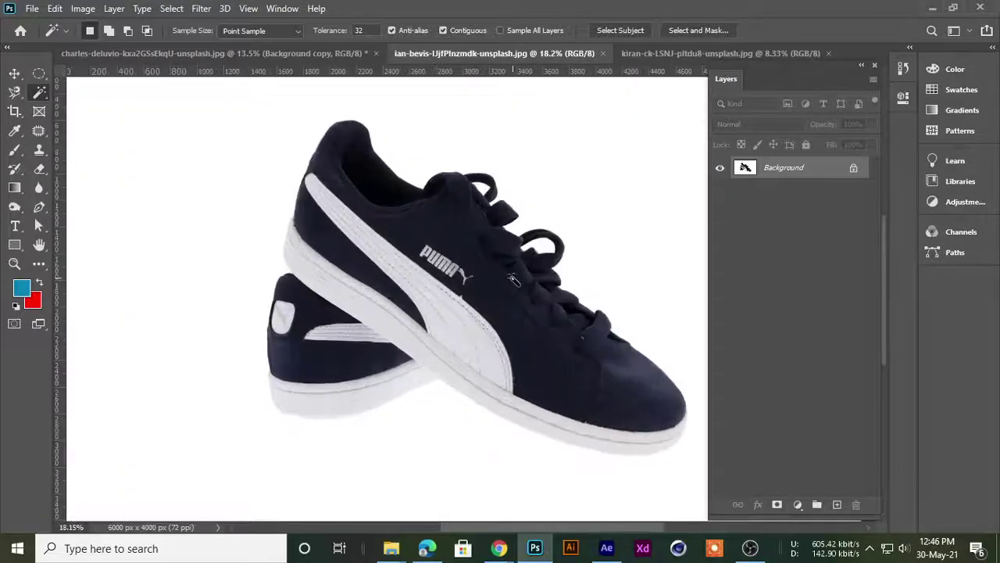
{"action": "left_click_drag", "start_coordinate": [851, 167], "coordinate": [837, 507]}
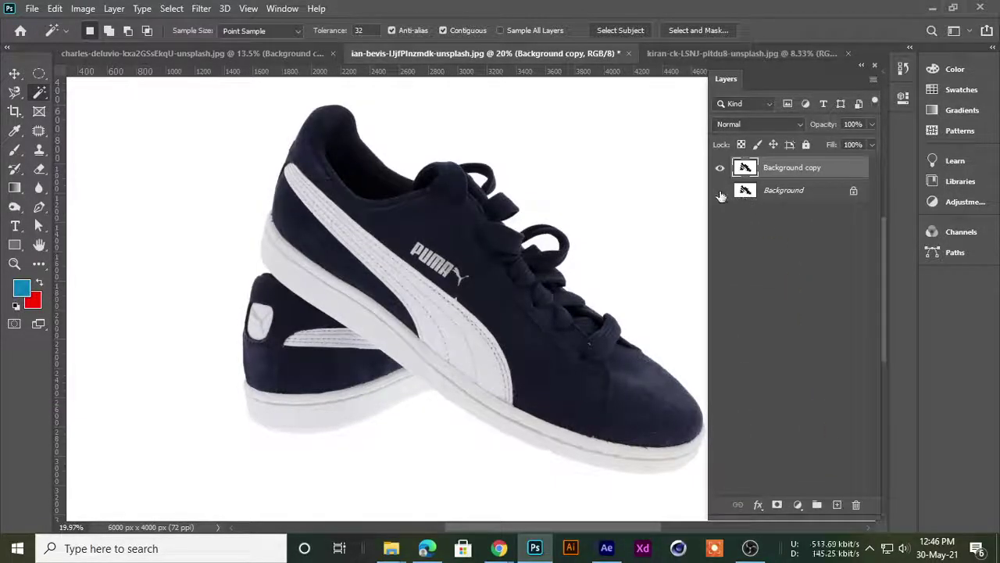
- Add Layer 1 above Background and fill it with a green foreground colour
{"action": "scroll", "coordinate": [466, 209], "scroll_direction": "down", "scroll_amount": 1}
{"action": "scroll", "coordinate": [696, 204], "scroll_direction": "down", "scroll_amount": 1}
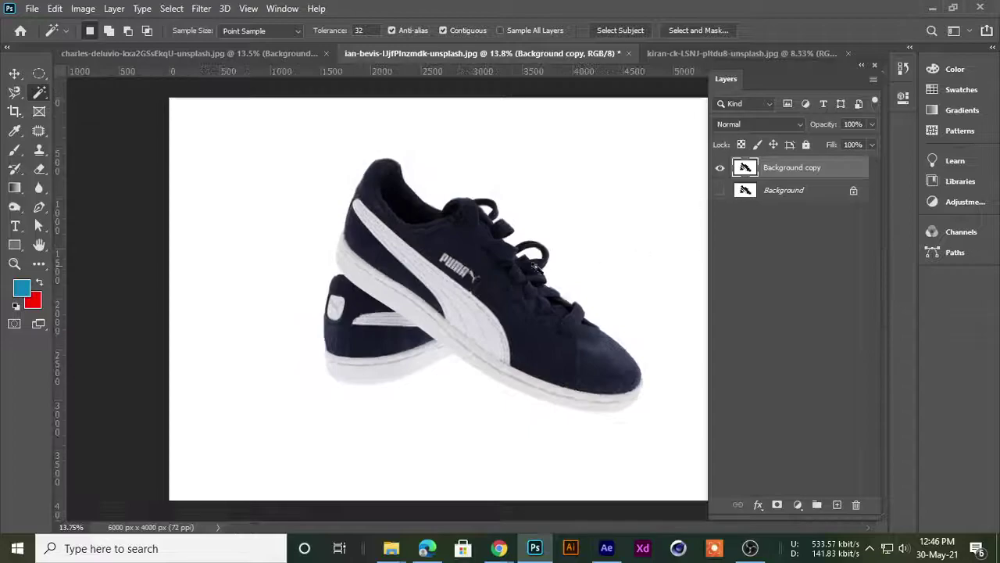
{"action": "scroll", "coordinate": [687, 203], "scroll_direction": "down", "scroll_amount": 1}
{"action": "left_click", "coordinate": [797, 190]}
{"action": "left_click", "coordinate": [839, 506]}
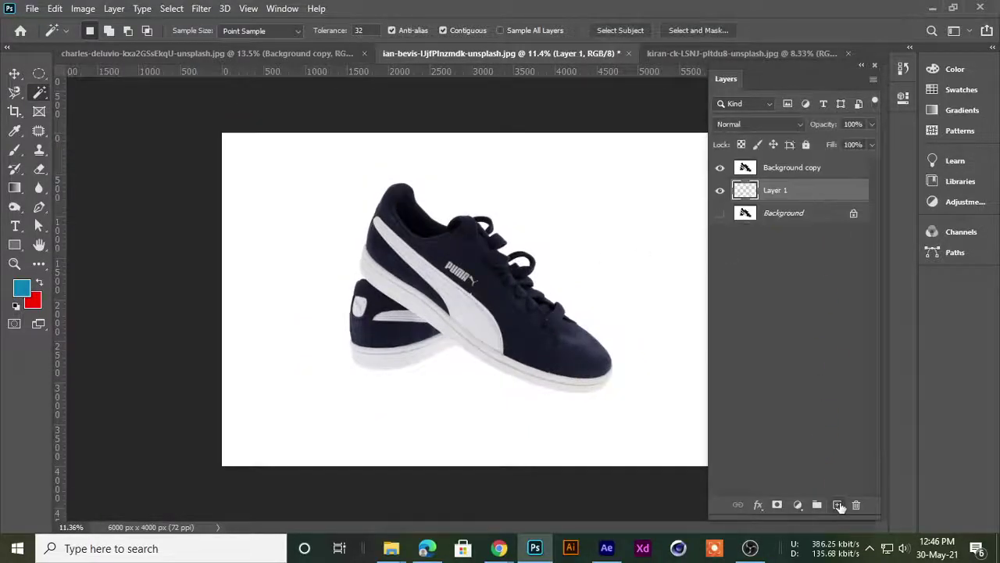
{"action": "left_click", "coordinate": [21, 288]}
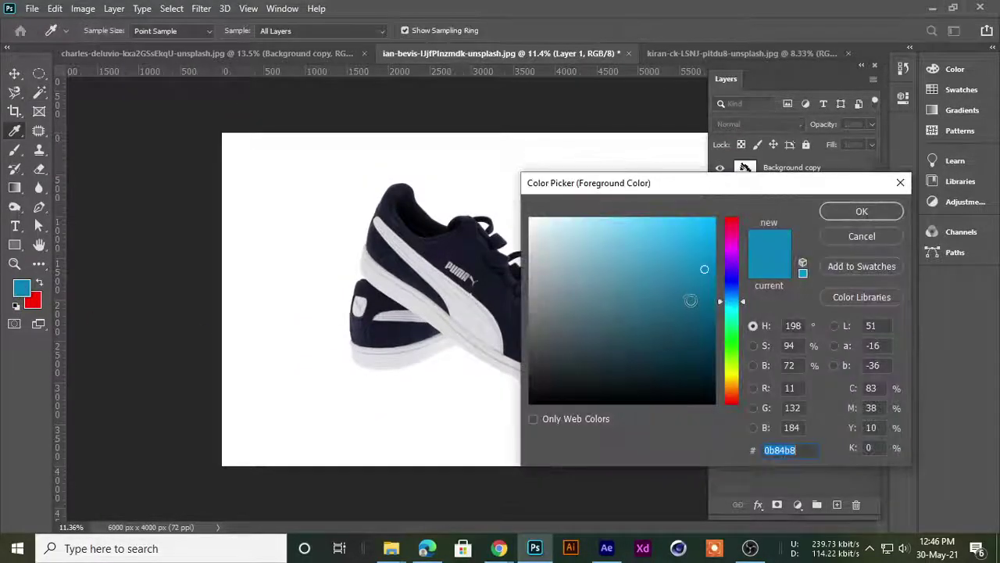
{"action": "left_click", "coordinate": [728, 312]}
{"action": "left_click_drag", "start_coordinate": [727, 319], "coordinate": [727, 321]}
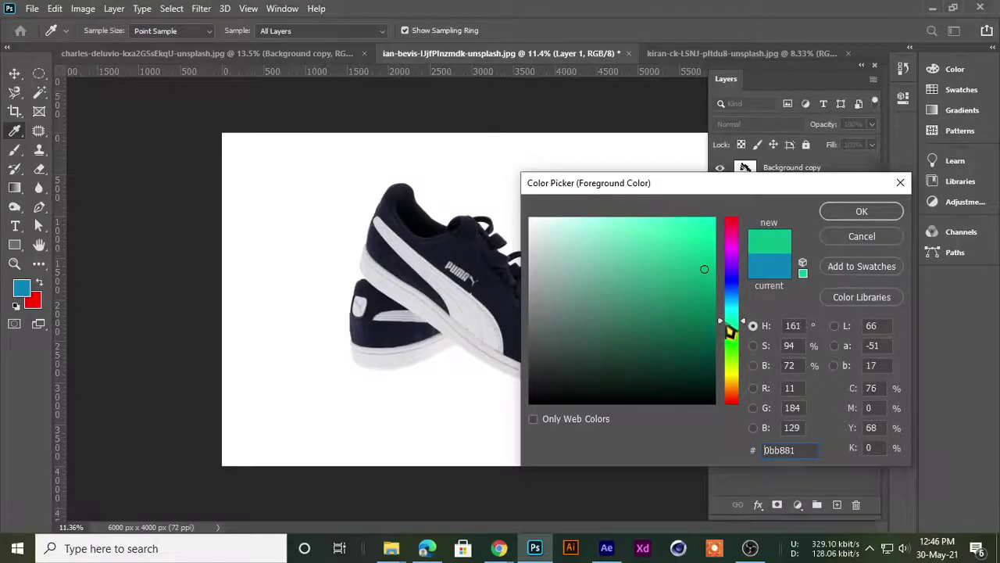
{"action": "left_click", "coordinate": [704, 238]}
{"action": "left_click", "coordinate": [862, 211]}
{"action": "key", "text": "w"}
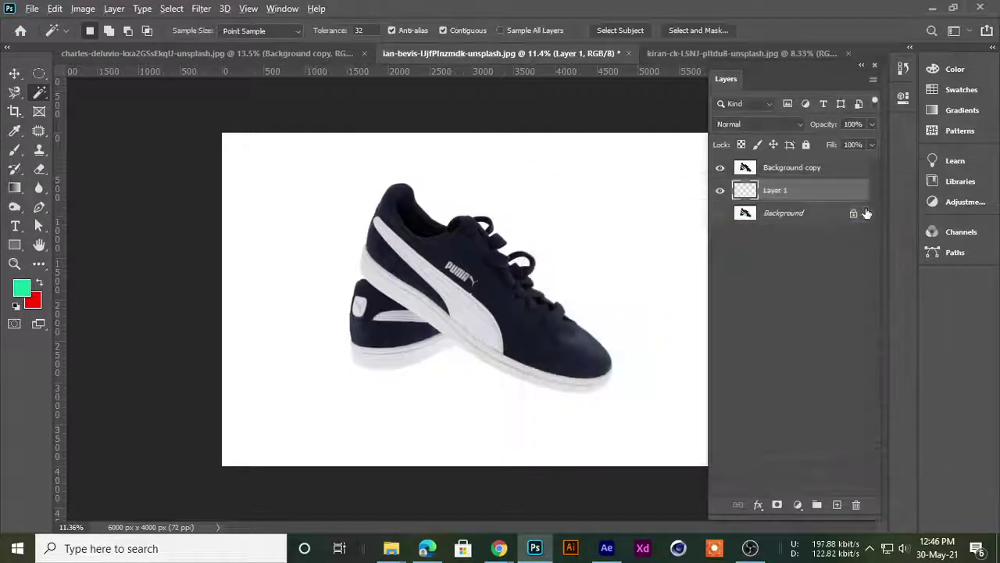
{"action": "key", "text": "alt+BackSpace"}
- Test-move the sneaker layer to check the green fill beneath, then undo the move
{"action": "left_click", "coordinate": [14, 72]}
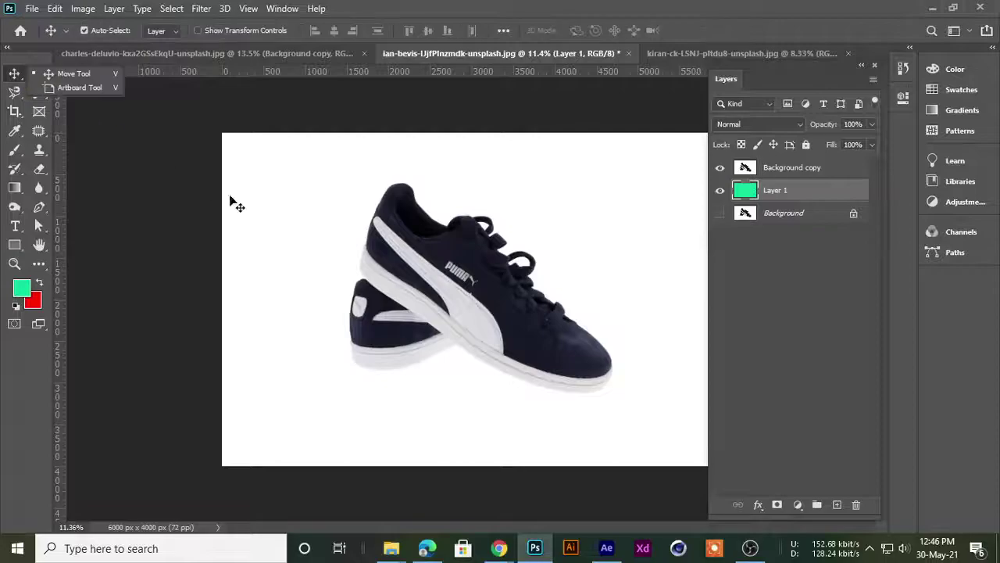
{"action": "left_click_drag", "start_coordinate": [336, 260], "coordinate": [531, 410]}
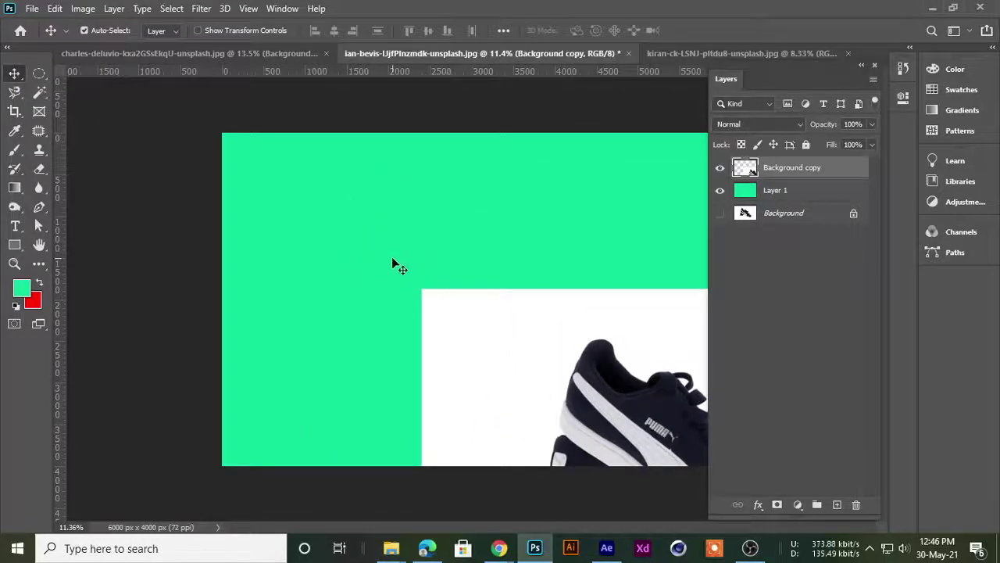
{"action": "key", "text": "ctrl+z"}
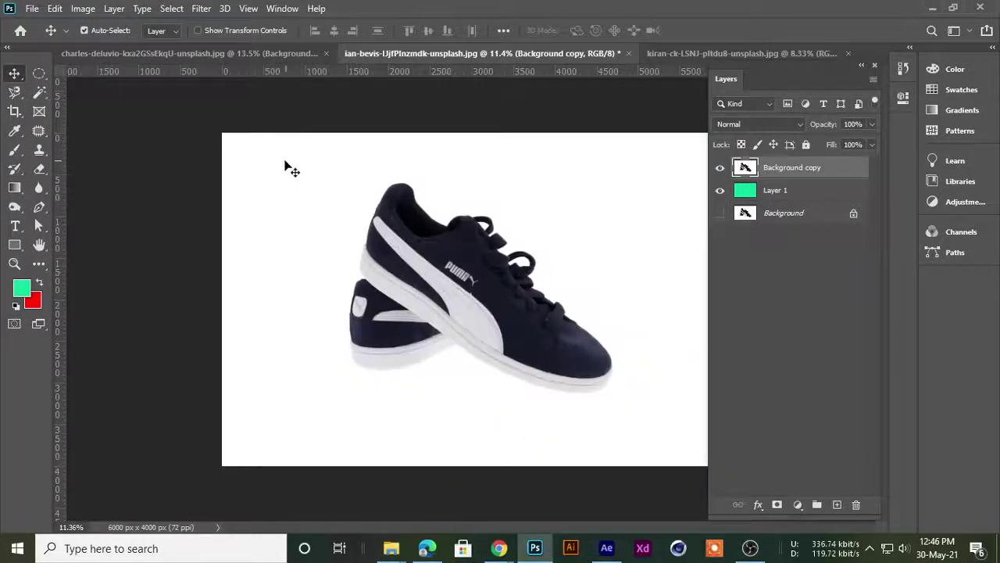
{"action": "scroll", "coordinate": [464, 297], "scroll_direction": "down", "scroll_amount": 2}
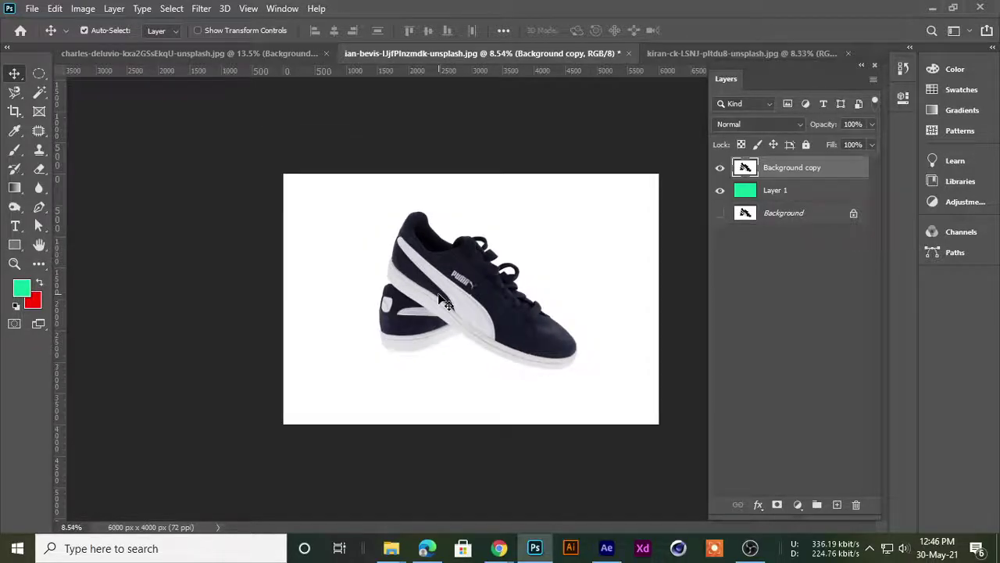
{"action": "scroll", "coordinate": [446, 304], "scroll_direction": "up", "scroll_amount": 1}
{"action": "scroll", "coordinate": [445, 303], "scroll_direction": "down", "scroll_amount": 1}
{"action": "scroll", "coordinate": [446, 303], "scroll_direction": "down", "scroll_amount": 1}
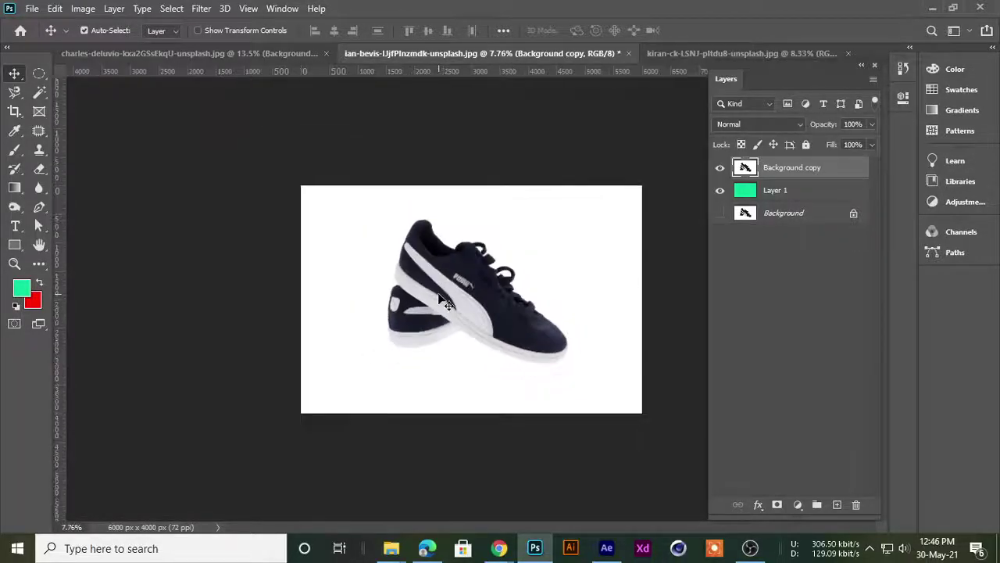
- Try the Object Selection and Quick Selection tools, settling on the Magic Wand Tool
{"action": "left_click", "coordinate": [43, 92]}
{"action": "left_click", "coordinate": [95, 95]}
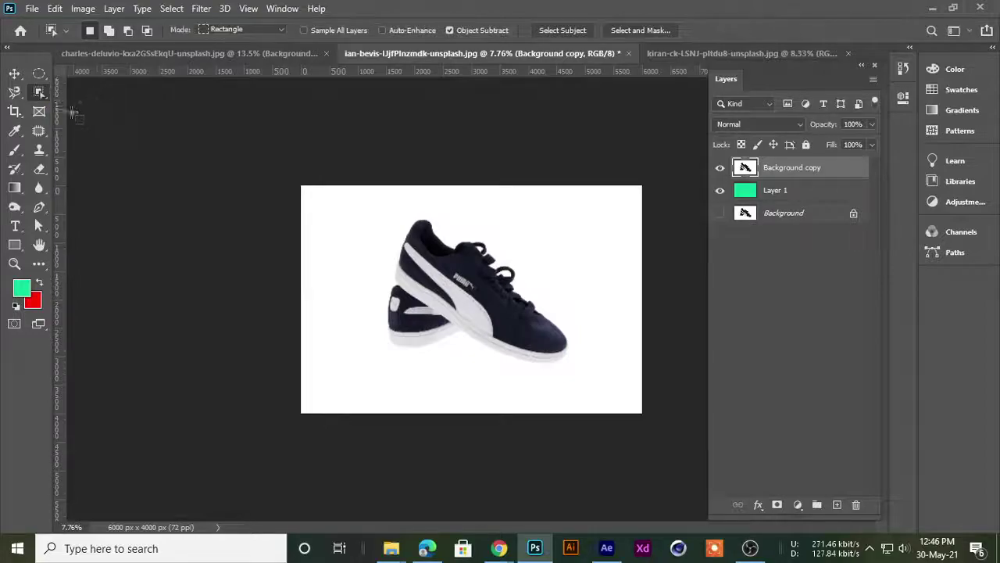
{"action": "left_click", "coordinate": [39, 96]}
{"action": "left_click", "coordinate": [98, 106]}
{"action": "left_click", "coordinate": [39, 97]}
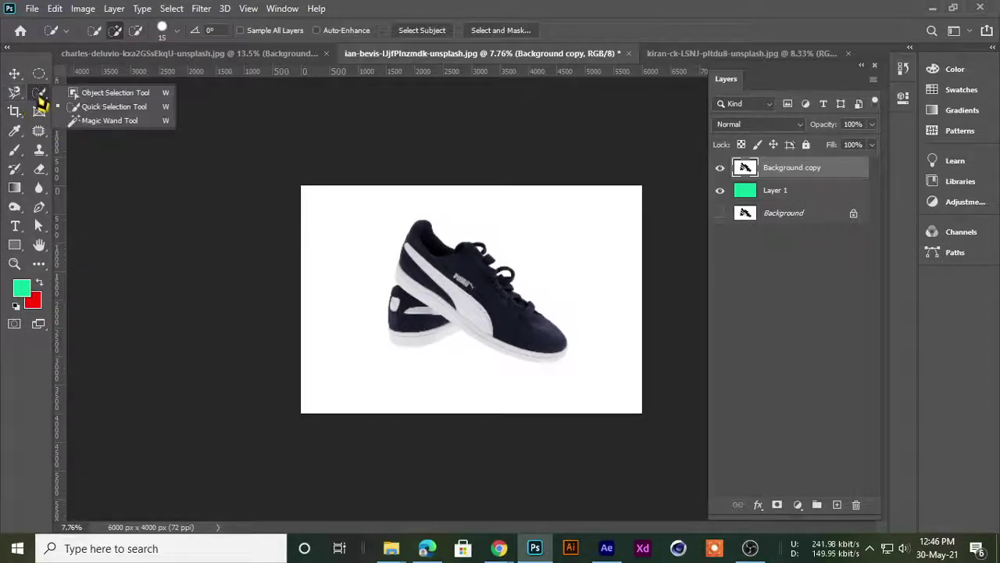
{"action": "left_click", "coordinate": [92, 122]}
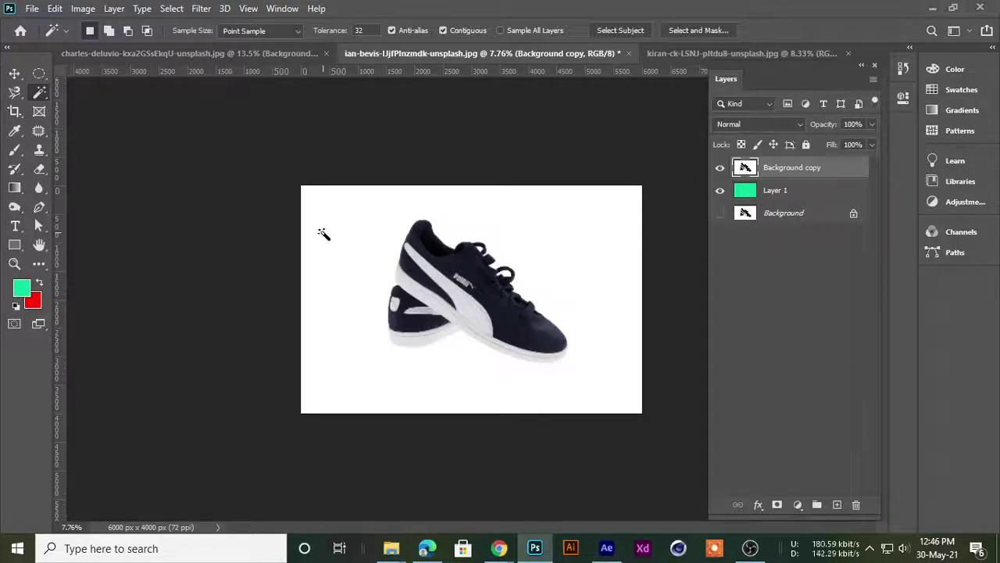
- Zoom into the grapefruit photo and Magic Wand-select a patch of flesh
{"action": "left_click", "coordinate": [281, 57]}
{"action": "scroll", "coordinate": [492, 223], "scroll_direction": "up", "scroll_amount": 2}
{"action": "scroll", "coordinate": [492, 223], "scroll_direction": "up", "scroll_amount": 2}
{"action": "scroll", "coordinate": [492, 223], "scroll_direction": "up", "scroll_amount": 2}
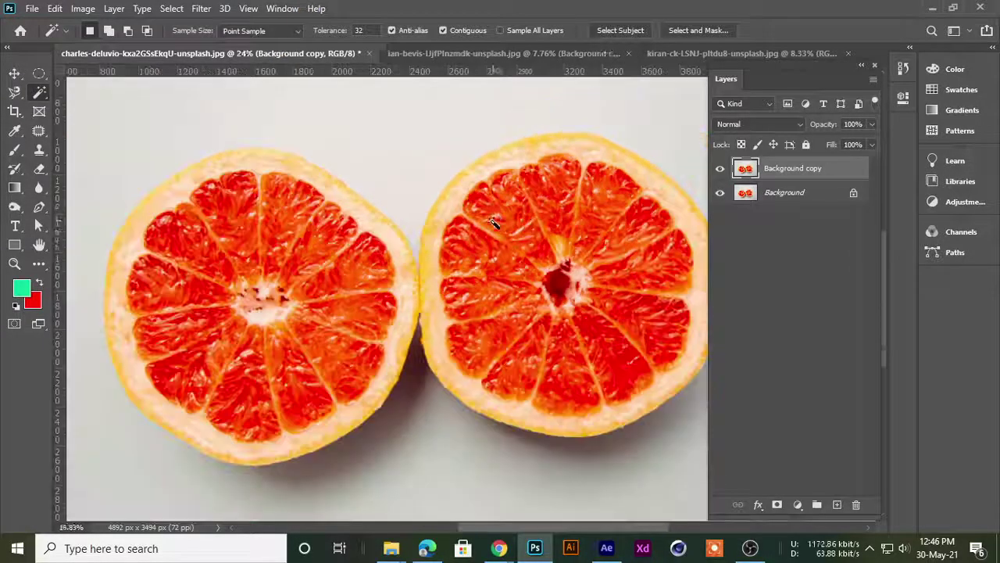
{"action": "scroll", "coordinate": [493, 222], "scroll_direction": "down", "scroll_amount": 3}
{"action": "scroll", "coordinate": [540, 254], "scroll_direction": "up", "scroll_amount": 3}
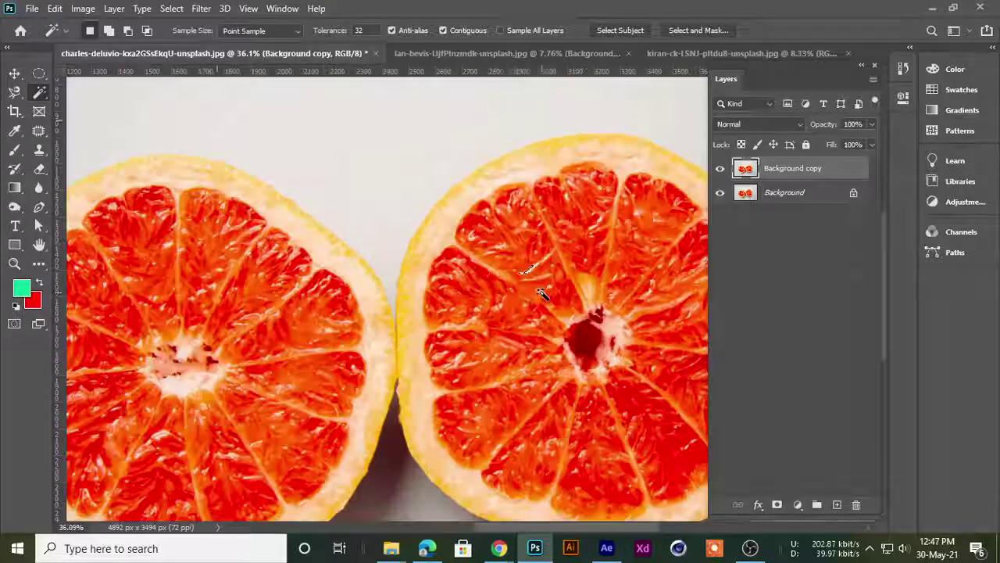
{"action": "scroll", "coordinate": [532, 266], "scroll_direction": "up", "scroll_amount": 2}
{"action": "scroll", "coordinate": [519, 266], "scroll_direction": "up", "scroll_amount": 1}
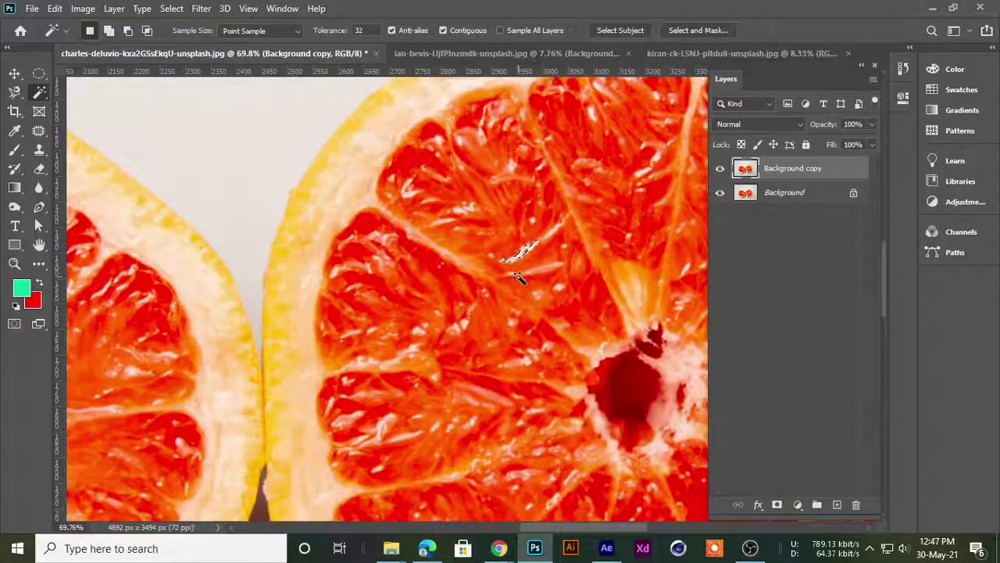
{"action": "left_click", "coordinate": [422, 197]}
- Select a different patch of grapefruit flesh, then zoom back out
{"action": "scroll", "coordinate": [462, 225], "scroll_direction": "down", "scroll_amount": 1}
{"action": "scroll", "coordinate": [460, 225], "scroll_direction": "up", "scroll_amount": 2}
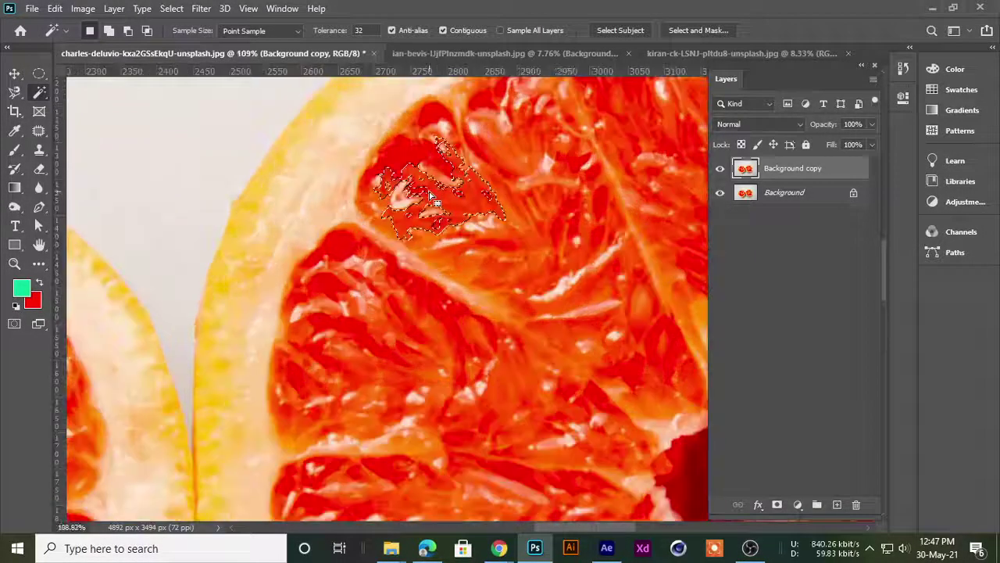
{"action": "scroll", "coordinate": [433, 203], "scroll_direction": "up", "scroll_amount": 2}
{"action": "scroll", "coordinate": [405, 181], "scroll_direction": "up", "scroll_amount": 1}
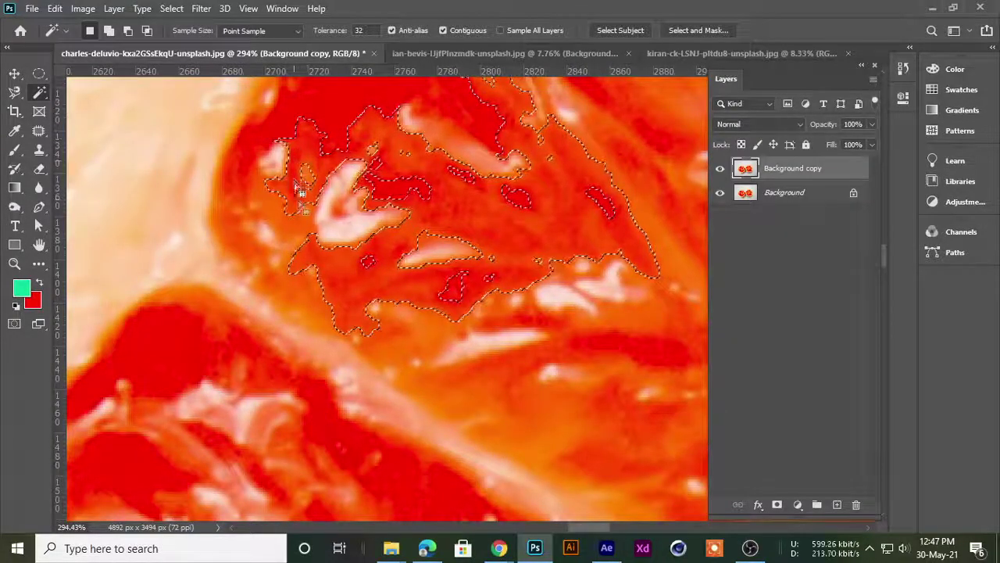
{"action": "scroll", "coordinate": [524, 242], "scroll_direction": "down", "scroll_amount": 3}
{"action": "scroll", "coordinate": [523, 242], "scroll_direction": "down", "scroll_amount": 3}
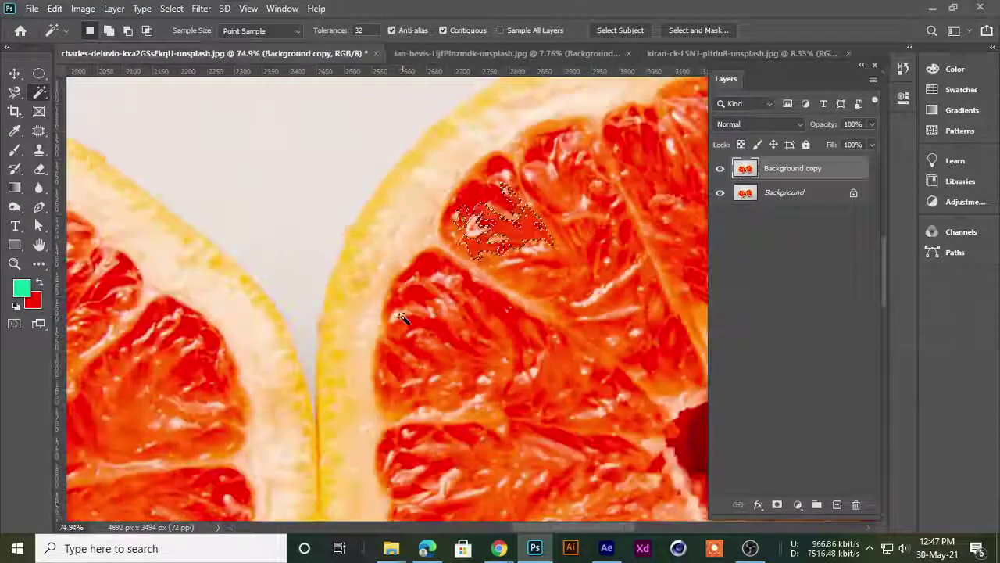
{"action": "left_click", "coordinate": [455, 358]}
{"action": "scroll", "coordinate": [455, 358], "scroll_direction": "up", "scroll_amount": 2}
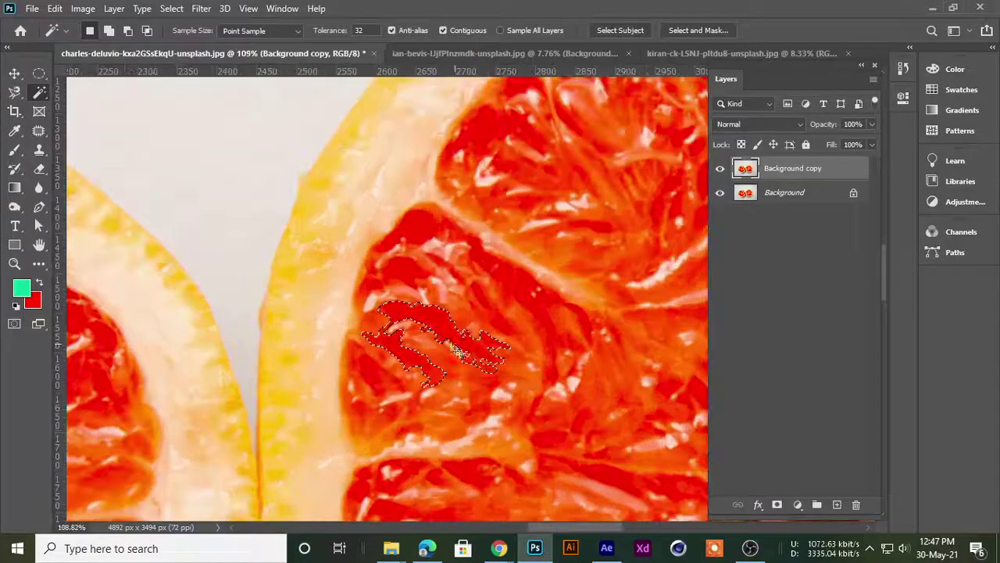
{"action": "scroll", "coordinate": [456, 358], "scroll_direction": "up", "scroll_amount": 1}
{"action": "scroll", "coordinate": [391, 408], "scroll_direction": "down", "scroll_amount": 1}
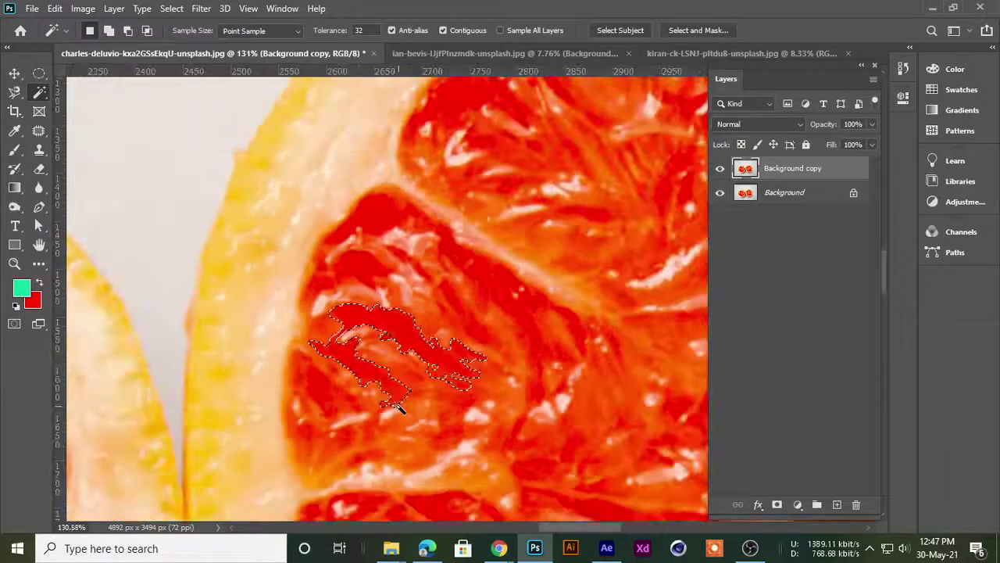
{"action": "scroll", "coordinate": [397, 409], "scroll_direction": "down", "scroll_amount": 1}
{"action": "scroll", "coordinate": [401, 403], "scroll_direction": "down", "scroll_amount": 1}
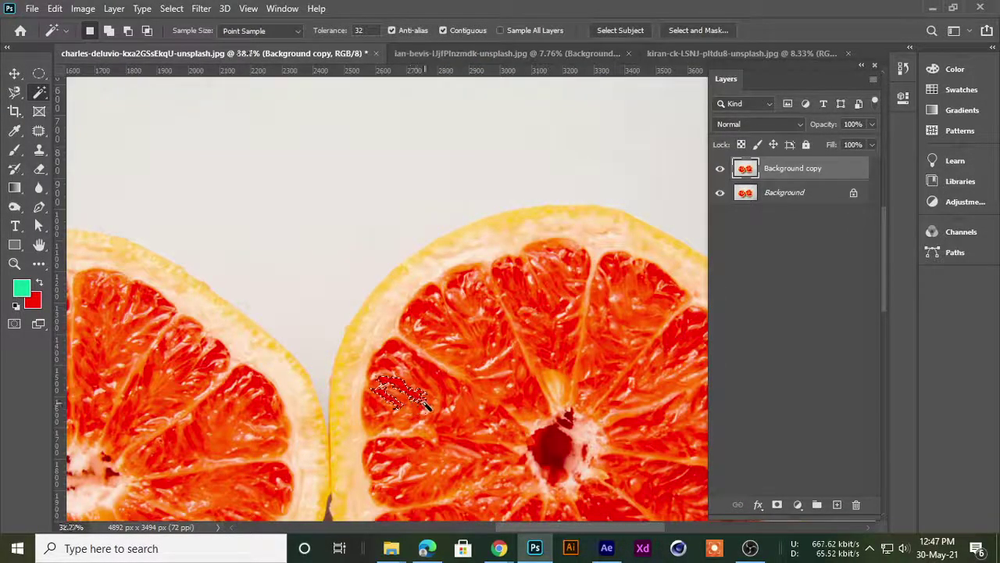
{"action": "scroll", "coordinate": [422, 407], "scroll_direction": "down", "scroll_amount": 1}
{"action": "scroll", "coordinate": [428, 400], "scroll_direction": "down", "scroll_amount": 1}
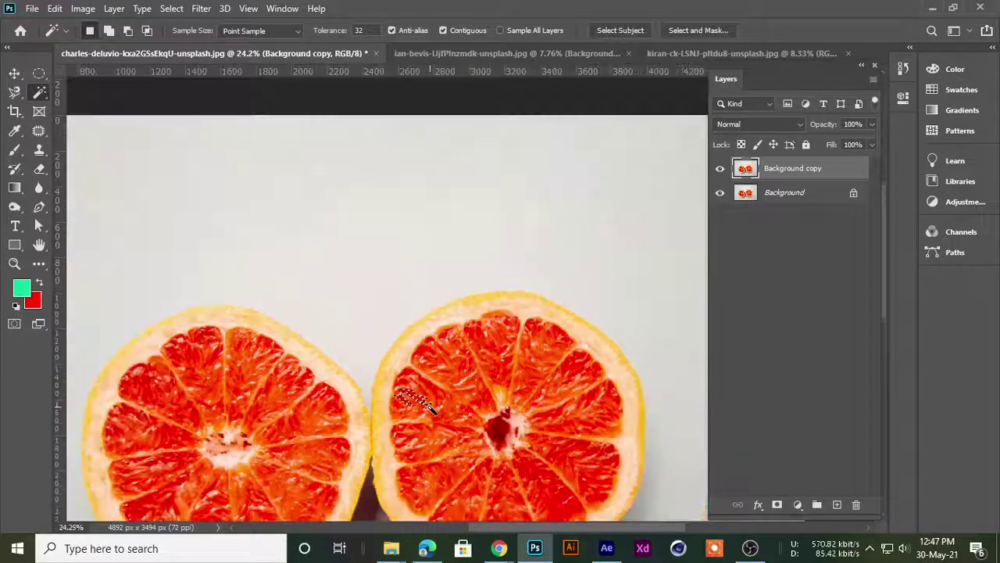
{"action": "scroll", "coordinate": [432, 397], "scroll_direction": "down", "scroll_amount": 1}
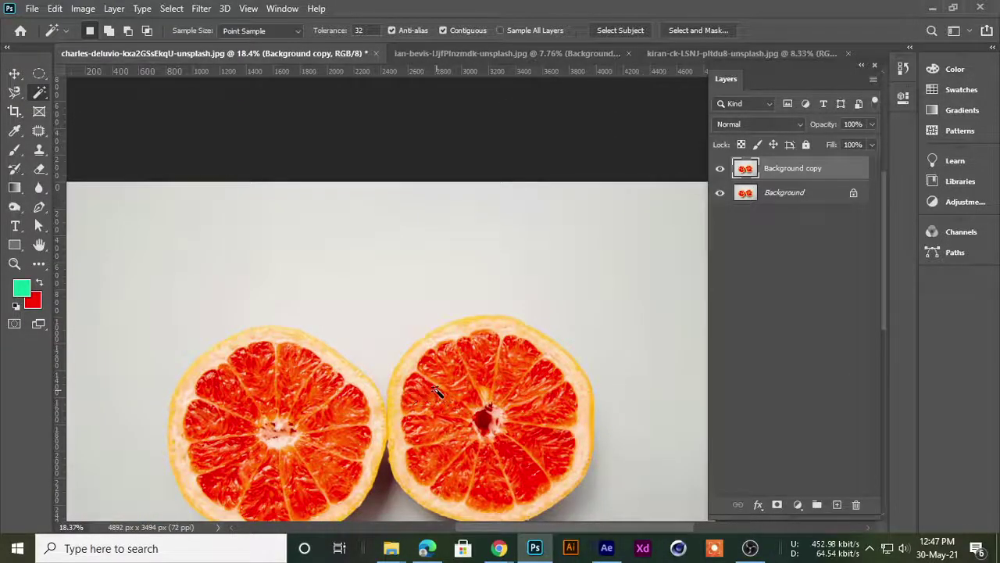
{"action": "scroll", "coordinate": [469, 274], "scroll_direction": "down", "scroll_amount": 1}
- On the sneaker photo, delete the selected white backdrop to reveal the green fill
{"action": "left_click", "coordinate": [497, 55]}
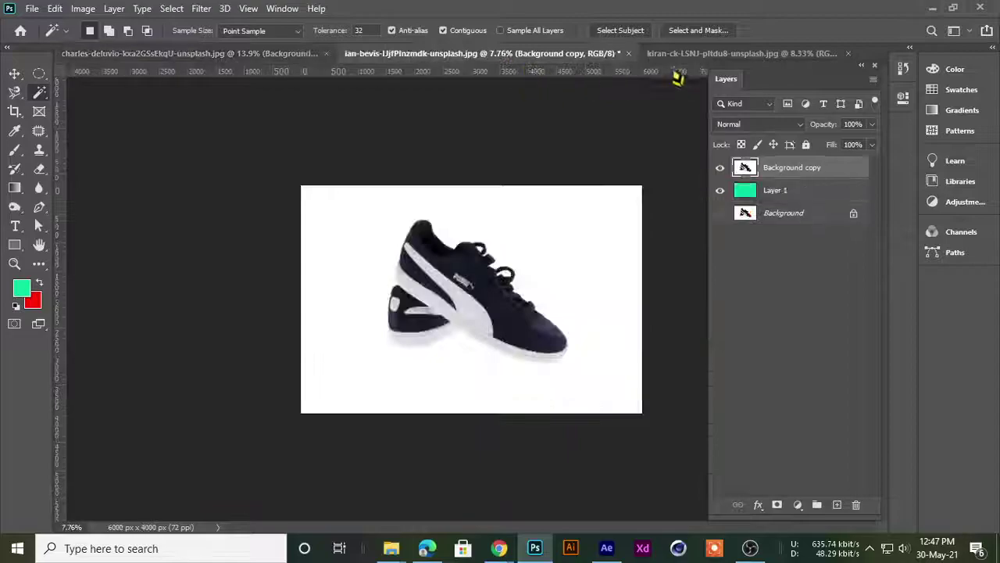
{"action": "scroll", "coordinate": [518, 221], "scroll_direction": "up", "scroll_amount": 1}
{"action": "scroll", "coordinate": [587, 201], "scroll_direction": "up", "scroll_amount": 1}
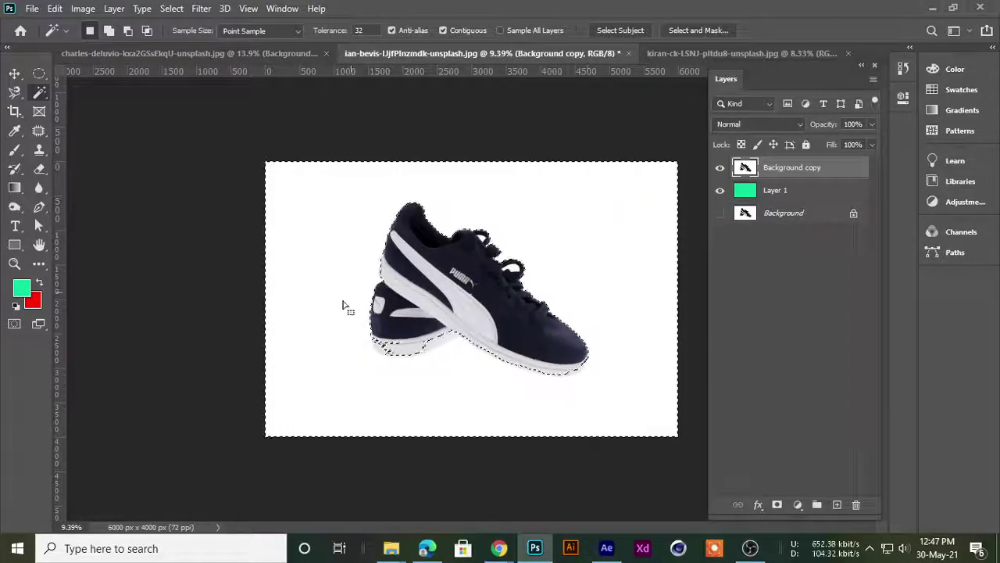
{"action": "scroll", "coordinate": [343, 266], "scroll_direction": "up", "scroll_amount": 1}
{"action": "scroll", "coordinate": [313, 224], "scroll_direction": "up", "scroll_amount": 1}
{"action": "scroll", "coordinate": [286, 231], "scroll_direction": "down", "scroll_amount": 1}
{"action": "scroll", "coordinate": [284, 227], "scroll_direction": "down", "scroll_amount": 1}
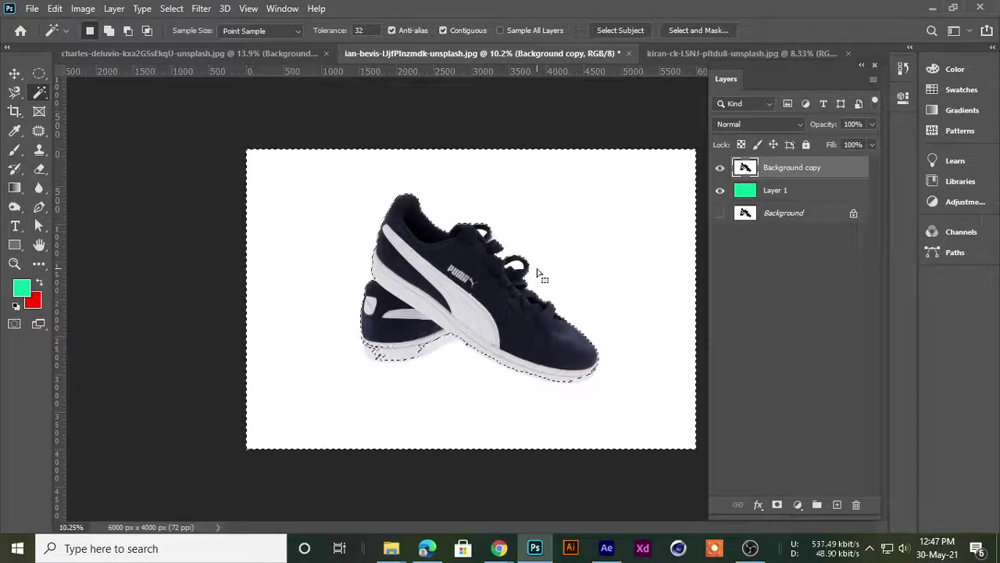
{"action": "key", "text": "Delete"}
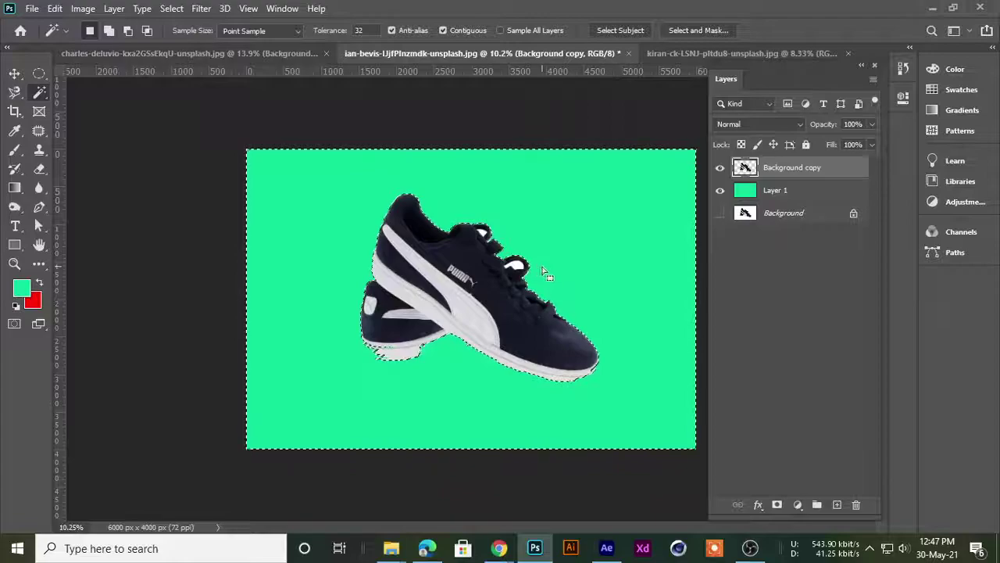
- Zoom around to inspect the cut-out, then undo the backdrop deletion
{"action": "scroll", "coordinate": [521, 225], "scroll_direction": "up", "scroll_amount": 1}
{"action": "scroll", "coordinate": [428, 337], "scroll_direction": "up", "scroll_amount": 1}
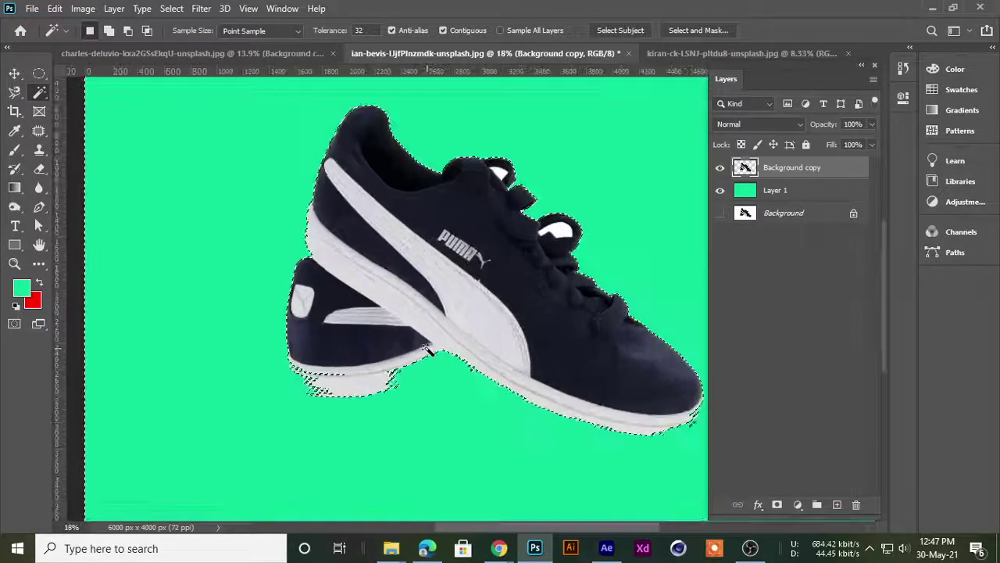
{"action": "scroll", "coordinate": [429, 338], "scroll_direction": "up", "scroll_amount": 1}
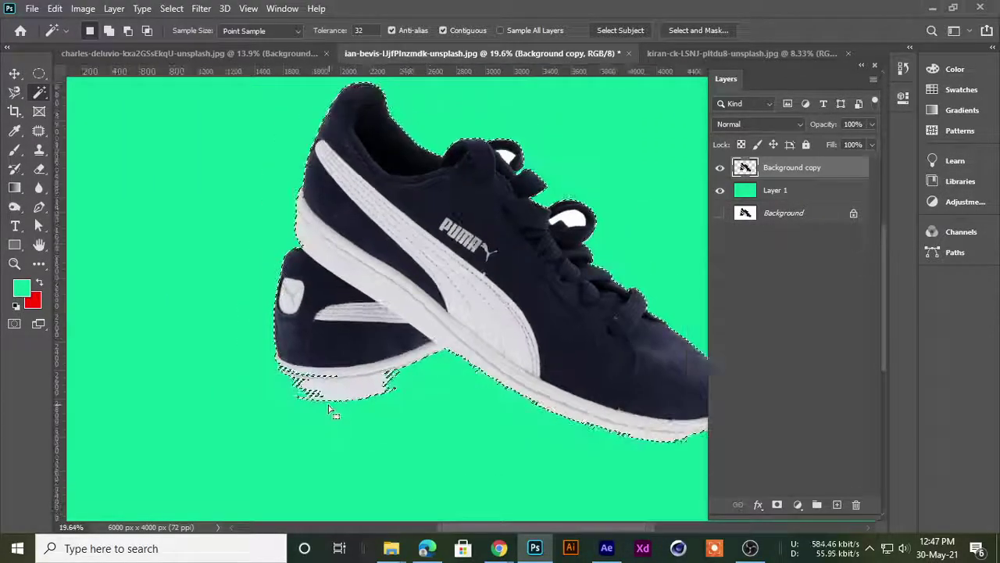
{"action": "scroll", "coordinate": [330, 406], "scroll_direction": "up", "scroll_amount": 1}
{"action": "scroll", "coordinate": [324, 383], "scroll_direction": "up", "scroll_amount": 1}
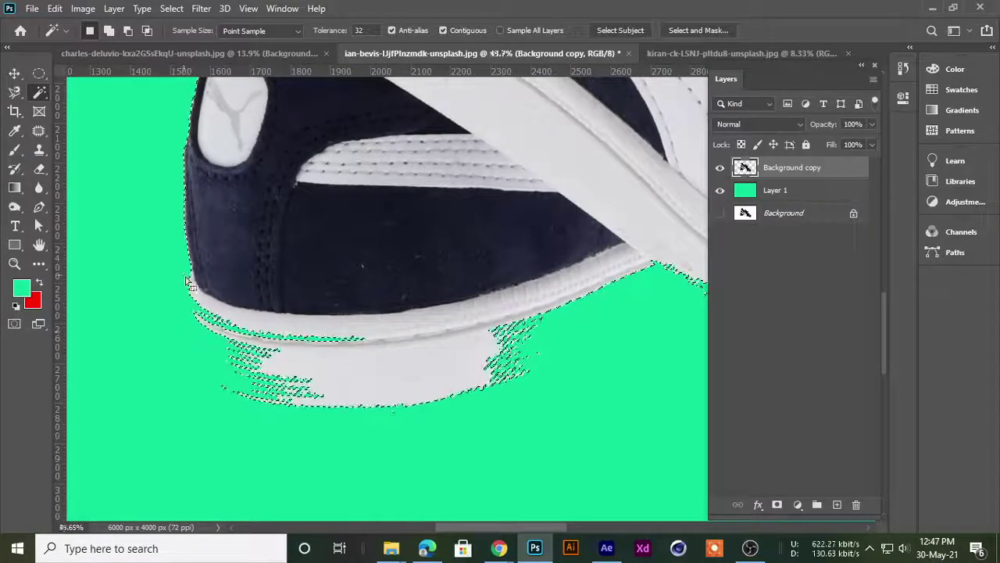
{"action": "scroll", "coordinate": [188, 341], "scroll_direction": "down", "scroll_amount": 2}
{"action": "scroll", "coordinate": [301, 279], "scroll_direction": "down", "scroll_amount": 1}
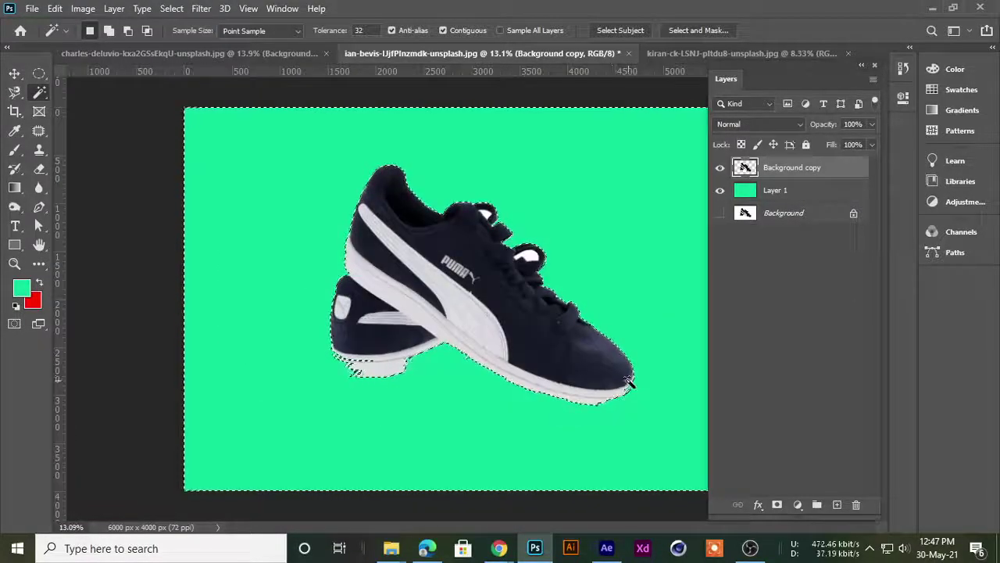
{"action": "scroll", "coordinate": [569, 373], "scroll_direction": "up", "scroll_amount": 1}
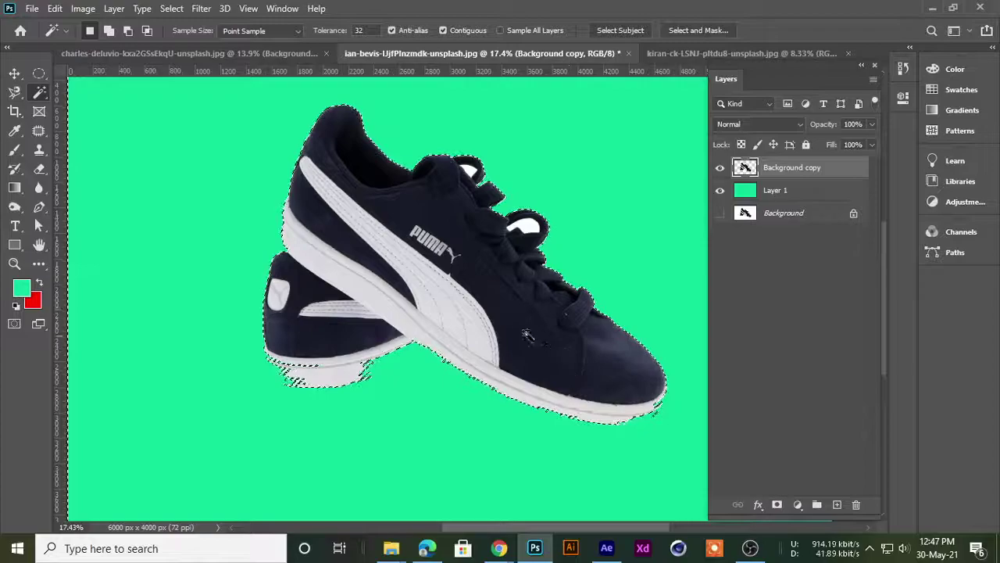
{"action": "scroll", "coordinate": [508, 328], "scroll_direction": "down", "scroll_amount": 1}
{"action": "scroll", "coordinate": [474, 293], "scroll_direction": "down", "scroll_amount": 1}
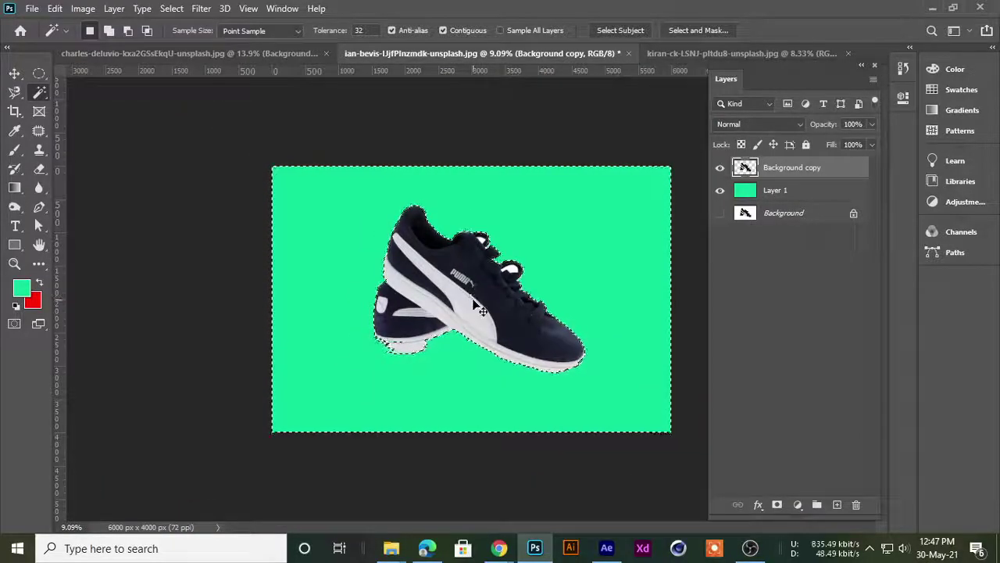
{"action": "key", "text": "ctrl+z"}
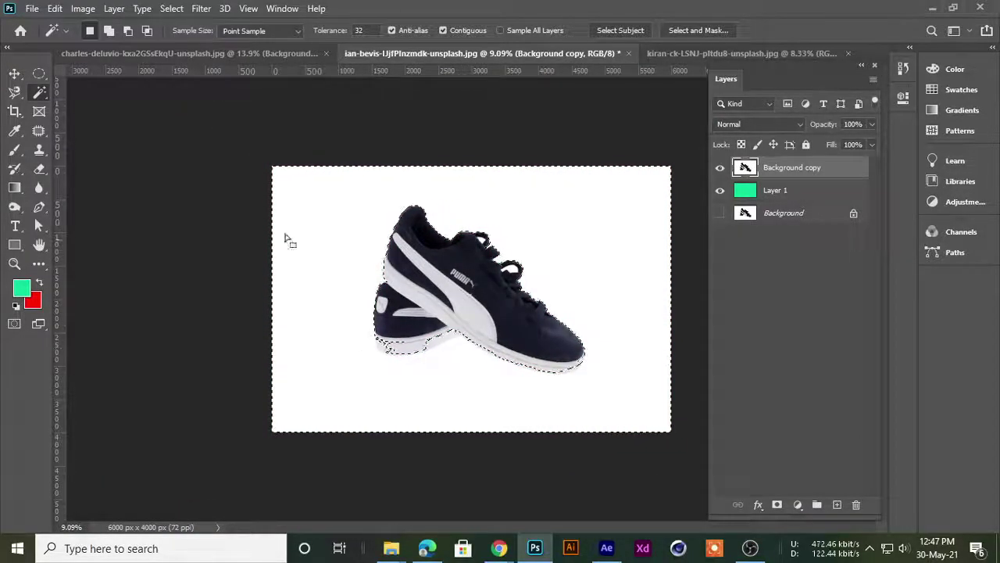
{"action": "right_click", "coordinate": [40, 93]}
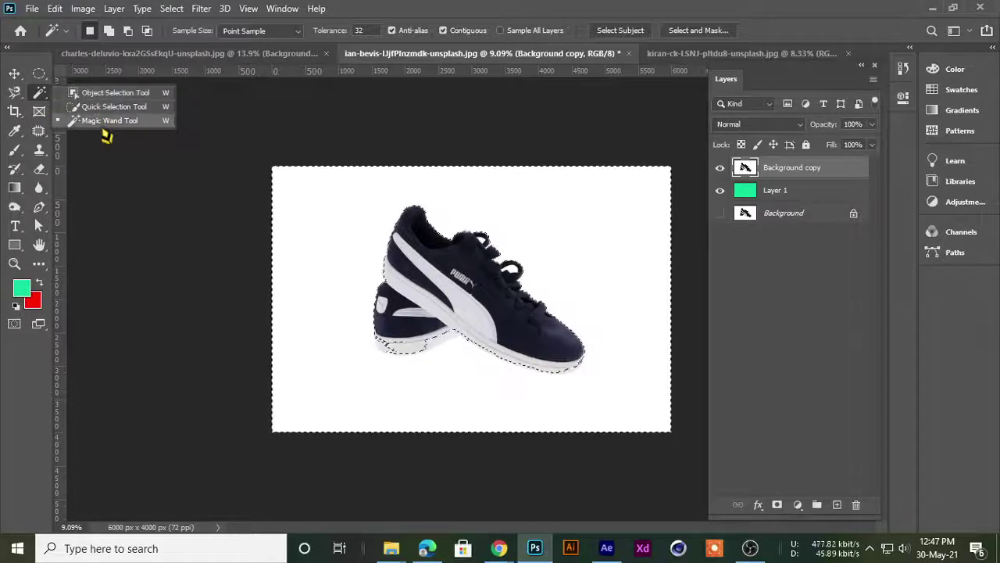
- Clear the current selection and switch to the Magic Eraser Tool
{"action": "left_click", "coordinate": [110, 120]}
{"action": "key", "text": "ctrl+d"}
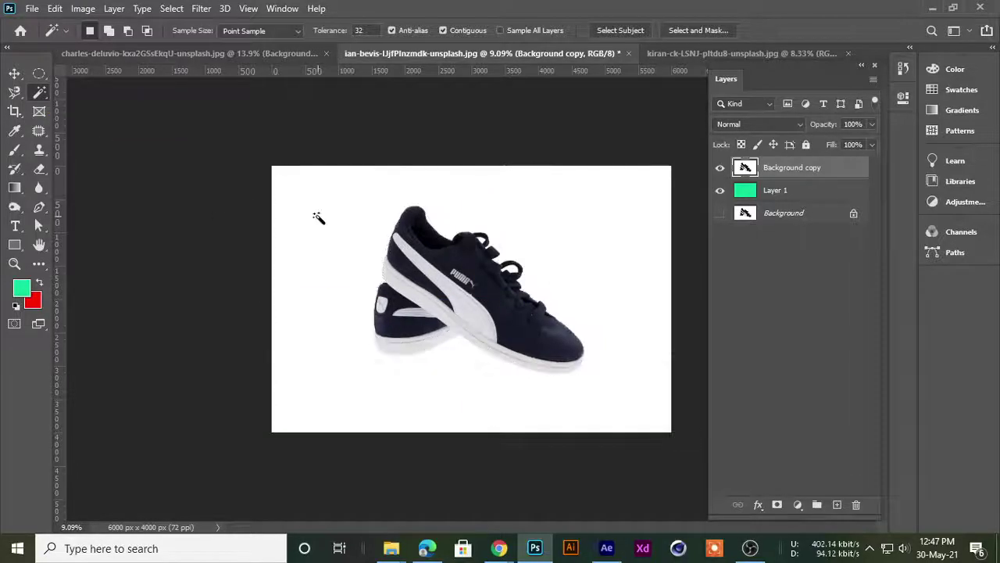
{"action": "left_click", "coordinate": [39, 169]}
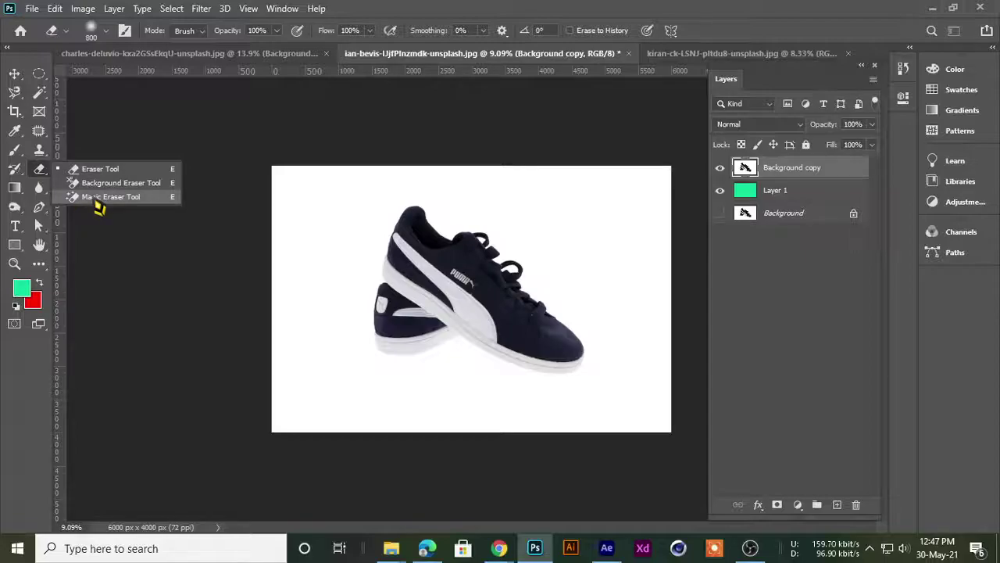
{"action": "left_click", "coordinate": [97, 203]}
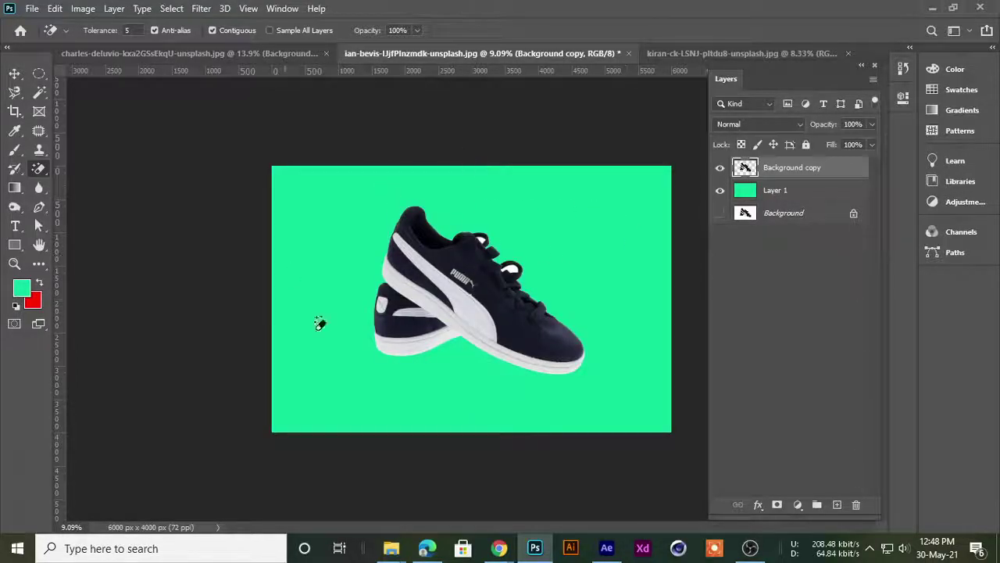
- Undo the Magic Eraser's removal of the white backdrop, keeping the sneaker's background white
{"action": "scroll", "coordinate": [411, 282], "scroll_direction": "up", "scroll_amount": 2}
{"action": "scroll", "coordinate": [429, 262], "scroll_direction": "up", "scroll_amount": 2}
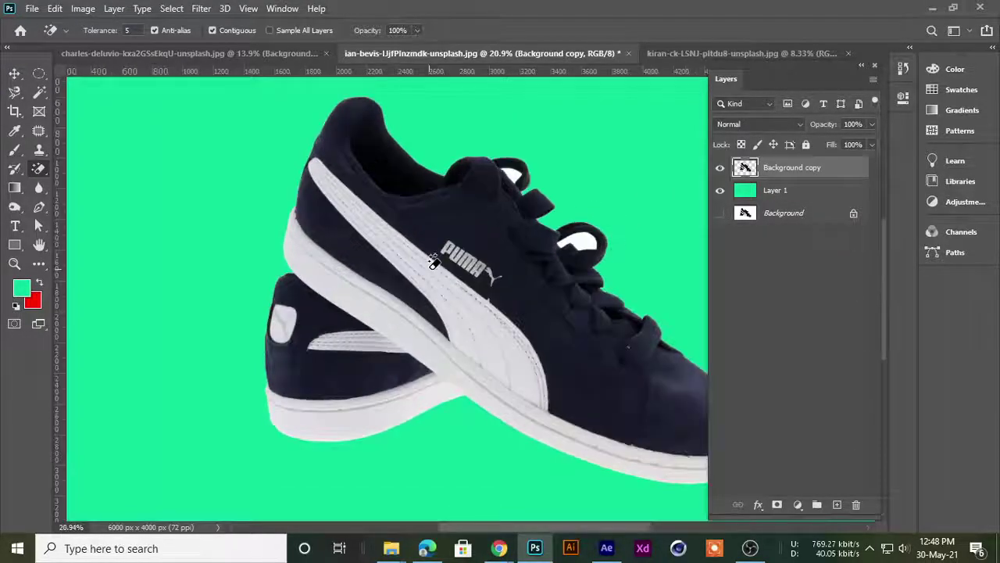
{"action": "scroll", "coordinate": [434, 257], "scroll_direction": "down", "scroll_amount": 2}
{"action": "scroll", "coordinate": [433, 259], "scroll_direction": "down", "scroll_amount": 2}
{"action": "scroll", "coordinate": [433, 261], "scroll_direction": "up", "scroll_amount": 2}
{"action": "scroll", "coordinate": [432, 261], "scroll_direction": "up", "scroll_amount": 1}
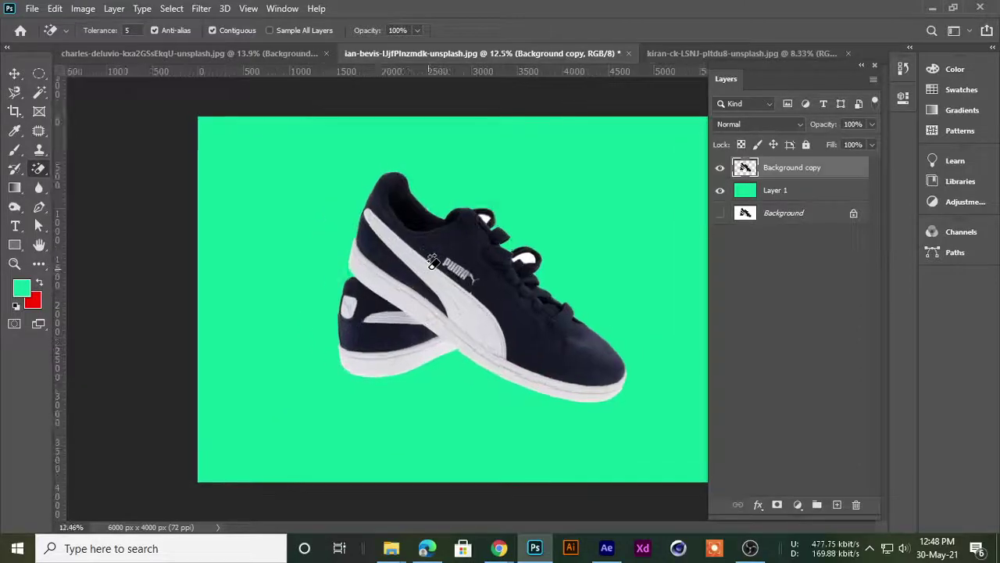
{"action": "key", "text": "ctrl+z"}
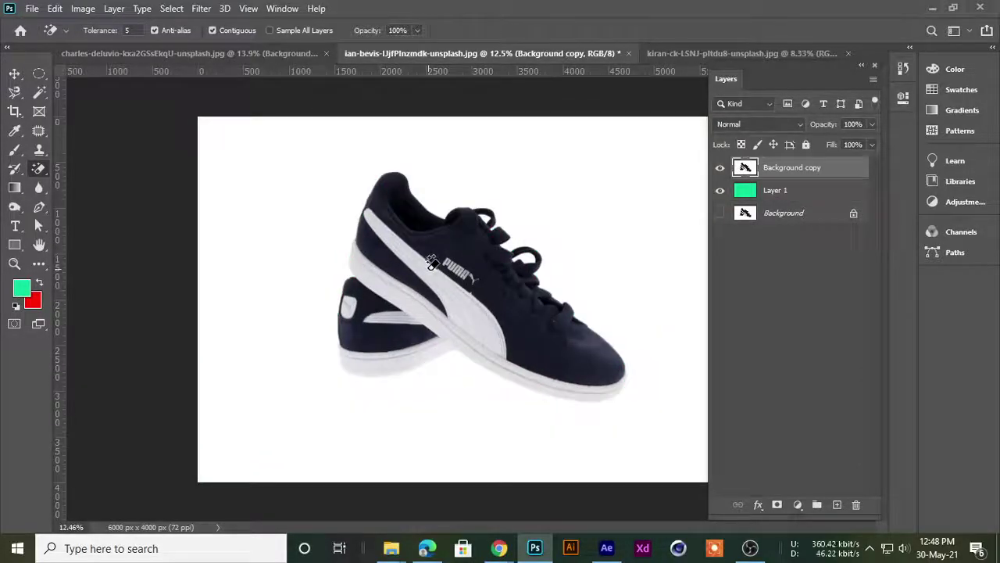
{"action": "scroll", "coordinate": [432, 265], "scroll_direction": "down", "scroll_amount": 1}
{"action": "scroll", "coordinate": [429, 266], "scroll_direction": "up", "scroll_amount": 1}
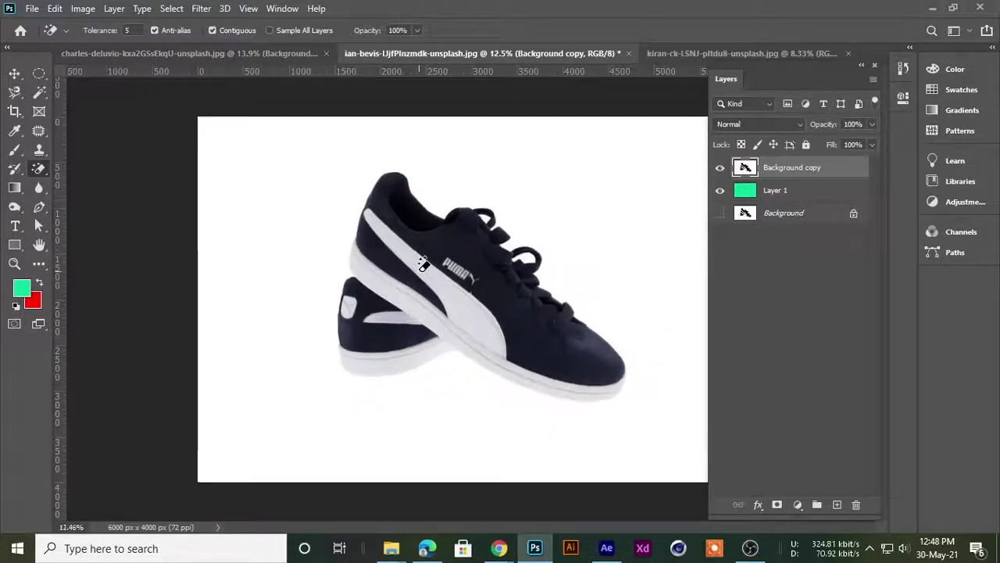
{"action": "scroll", "coordinate": [425, 266], "scroll_direction": "down", "scroll_amount": 1}
{"action": "scroll", "coordinate": [423, 264], "scroll_direction": "up", "scroll_amount": 1}
{"action": "scroll", "coordinate": [423, 264], "scroll_direction": "up", "scroll_amount": 1}
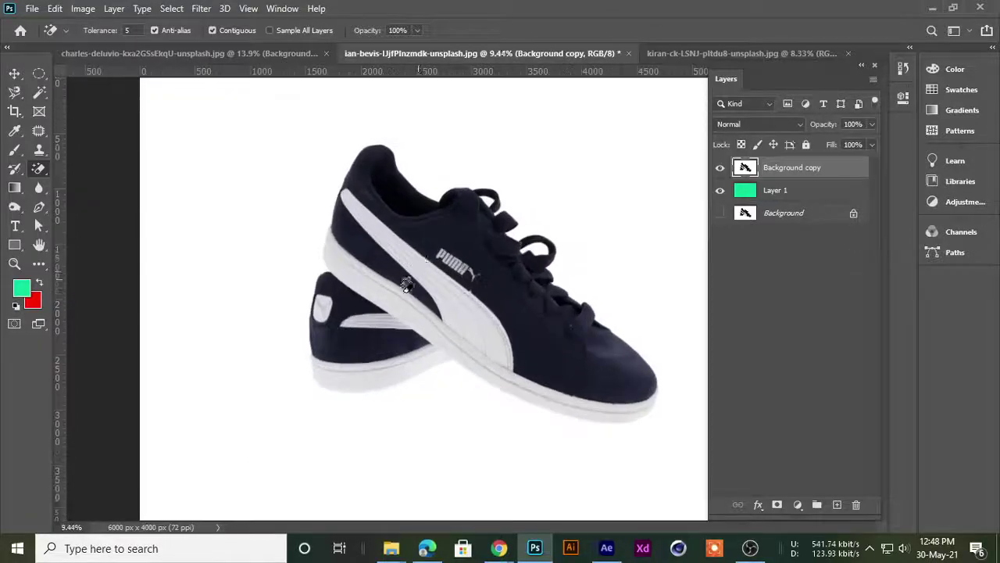
{"action": "scroll", "coordinate": [422, 264], "scroll_direction": "down", "scroll_amount": 2}
{"action": "right_click", "coordinate": [39, 168]}
- Set the Magic Eraser tolerance to 50
{"action": "left_click", "coordinate": [102, 197]}
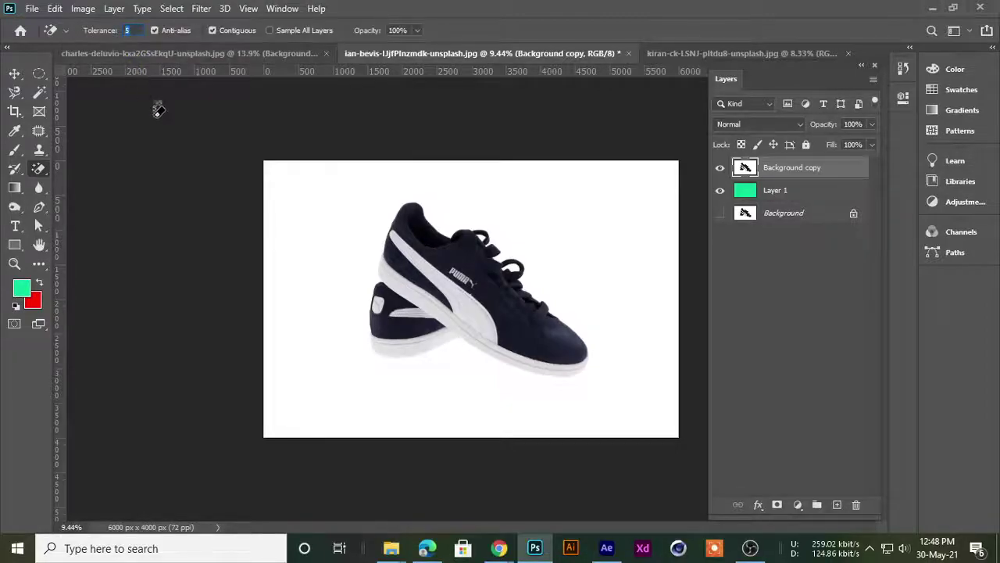
{"action": "key", "text": "Return"}
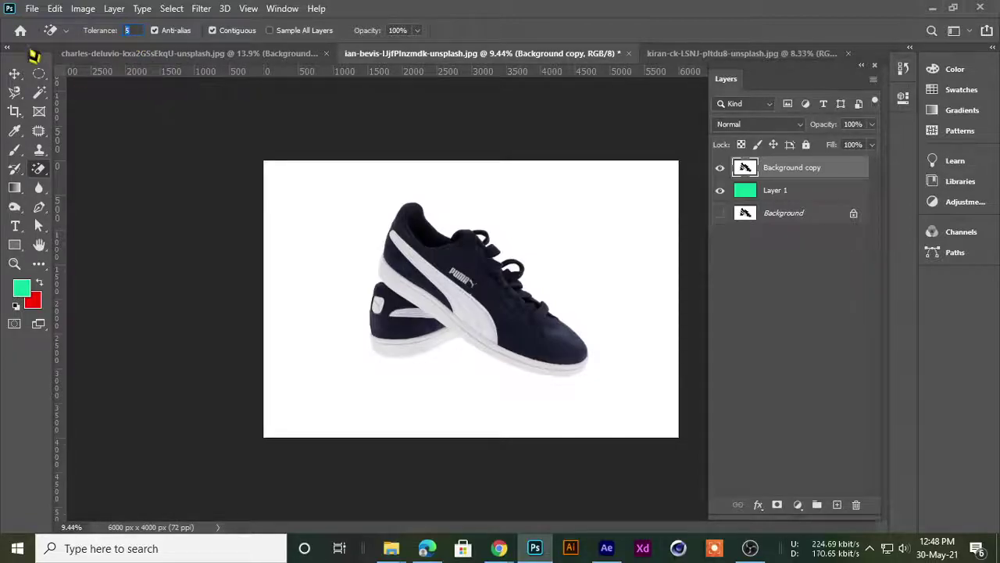
{"action": "type", "text": "0"}
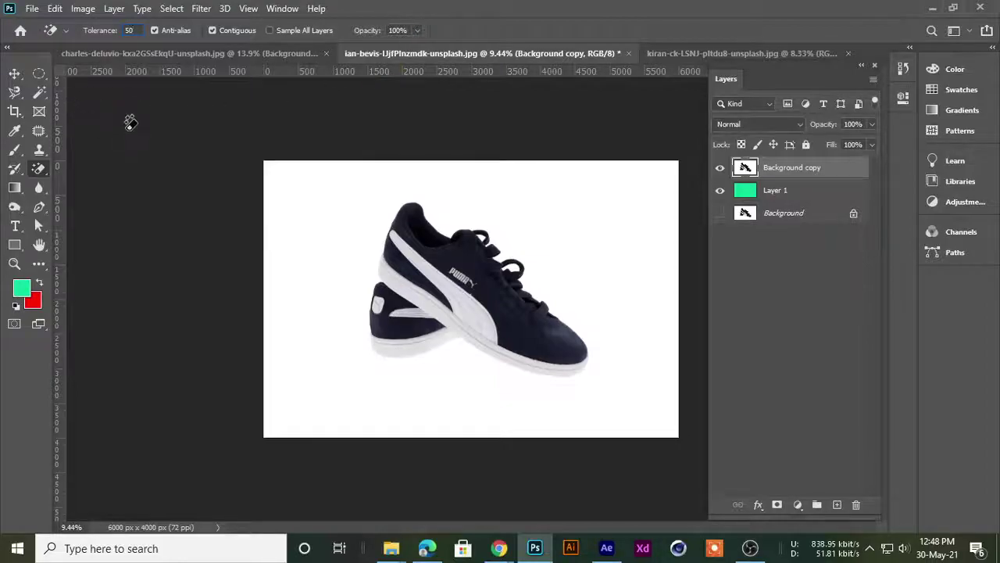
{"action": "key", "text": "Return"}
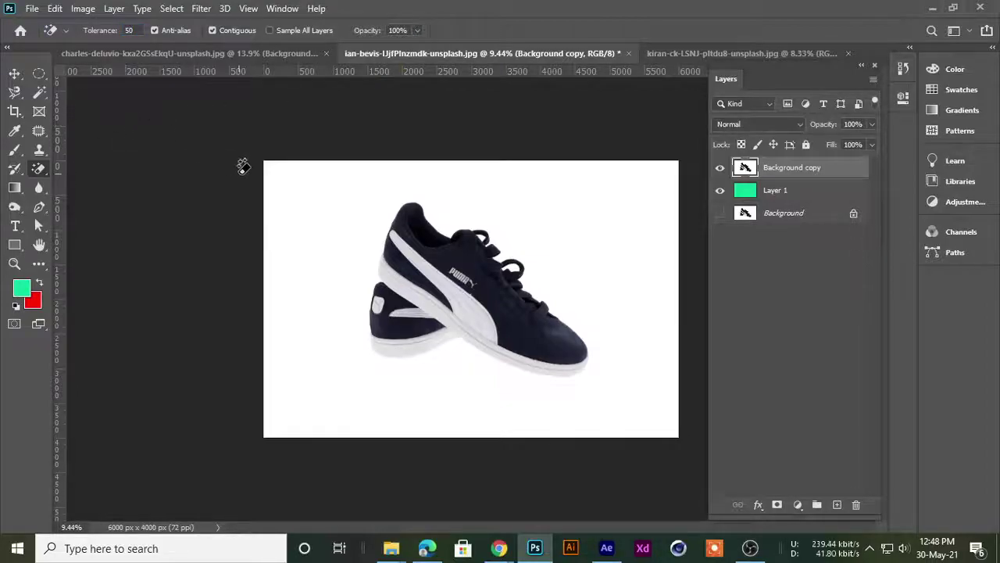
- Test-erase the white backdrop at tolerance 50, then undo the erase
{"action": "scroll", "coordinate": [317, 192], "scroll_direction": "down", "scroll_amount": 2}
{"action": "scroll", "coordinate": [344, 219], "scroll_direction": "down", "scroll_amount": 2}
{"action": "scroll", "coordinate": [350, 226], "scroll_direction": "up", "scroll_amount": 4}
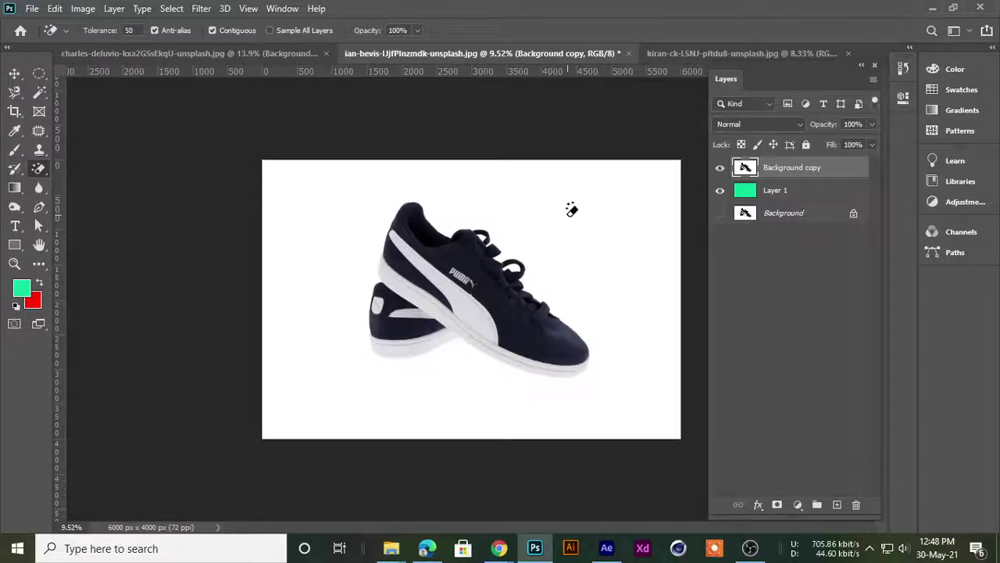
{"action": "left_click", "coordinate": [558, 219]}
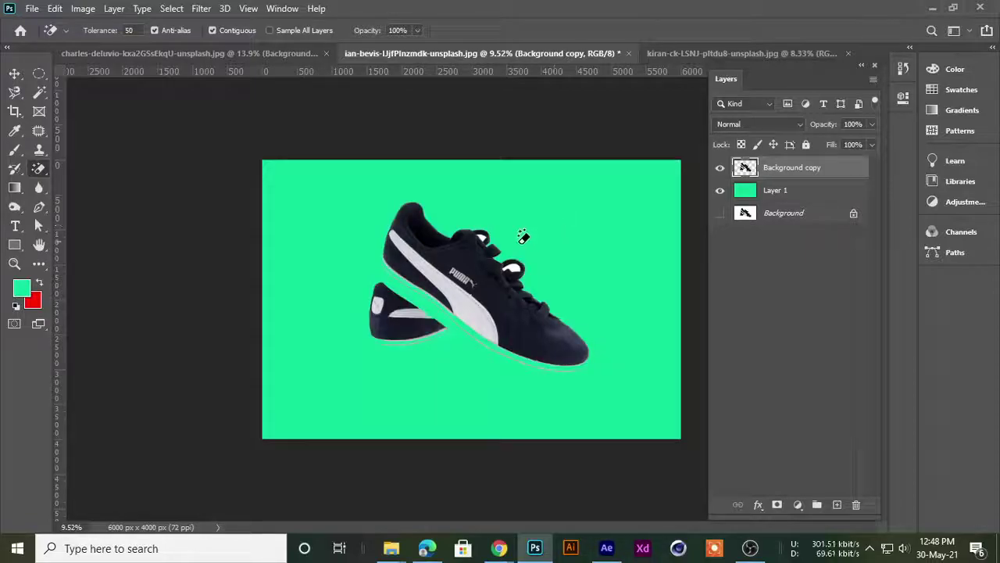
{"action": "scroll", "coordinate": [522, 232], "scroll_direction": "up", "scroll_amount": 2}
{"action": "scroll", "coordinate": [312, 236], "scroll_direction": "up", "scroll_amount": 2}
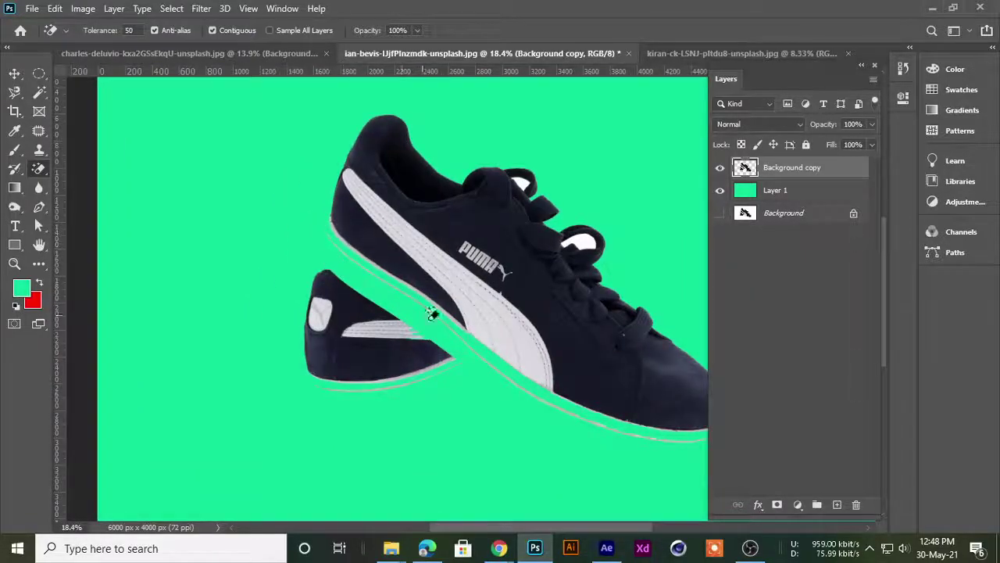
{"action": "key", "text": "ctrl+z"}
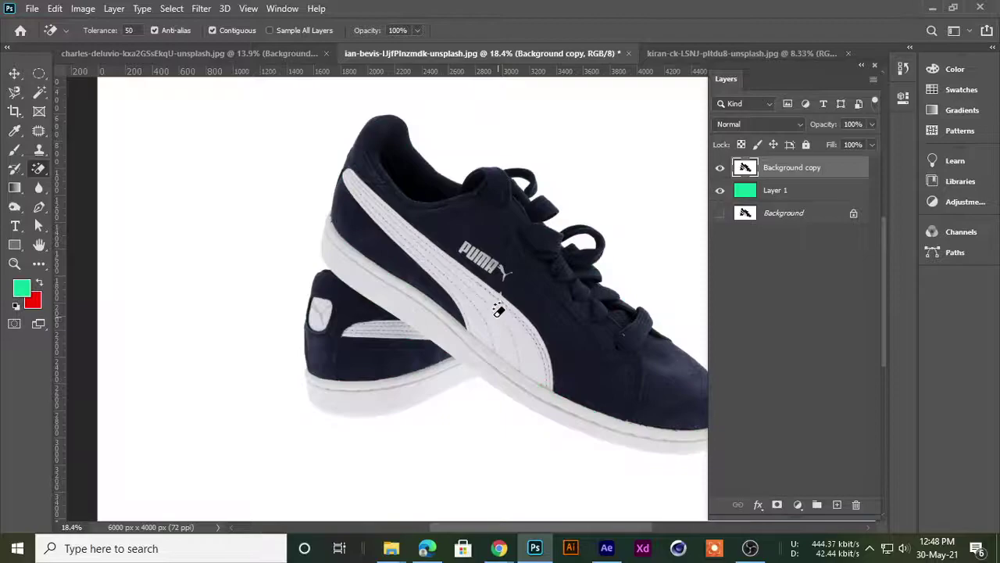
- Zoom and pan around the sneaker on its restored white backdrop to check the sole edge
{"action": "scroll", "coordinate": [297, 224], "scroll_direction": "up", "scroll_amount": 2}
{"action": "scroll", "coordinate": [324, 290], "scroll_direction": "up", "scroll_amount": 3}
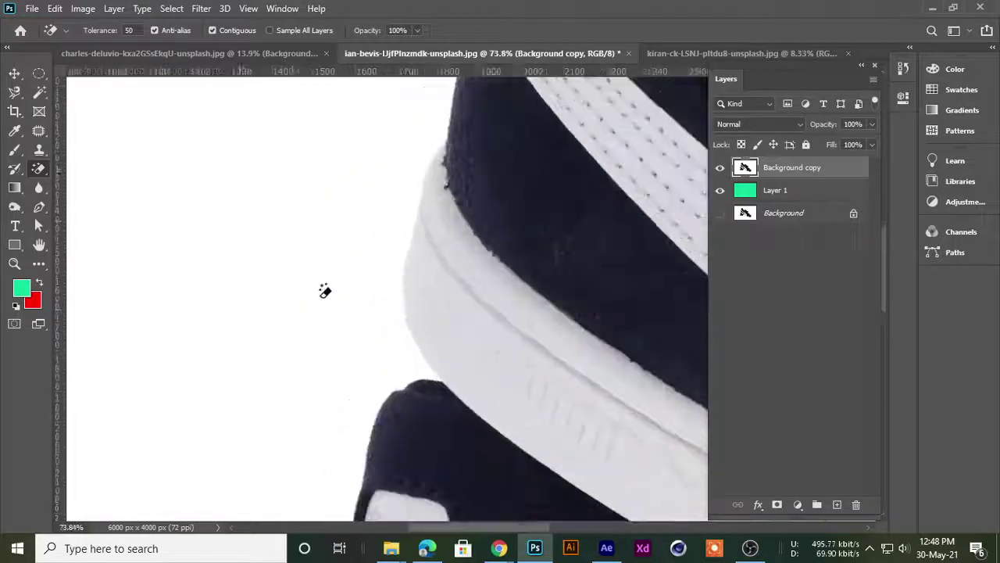
{"action": "scroll", "coordinate": [373, 335], "scroll_direction": "up", "scroll_amount": 2}
{"action": "scroll", "coordinate": [469, 312], "scroll_direction": "up", "scroll_amount": 2}
{"action": "scroll", "coordinate": [417, 285], "scroll_direction": "right", "scroll_amount": 3}
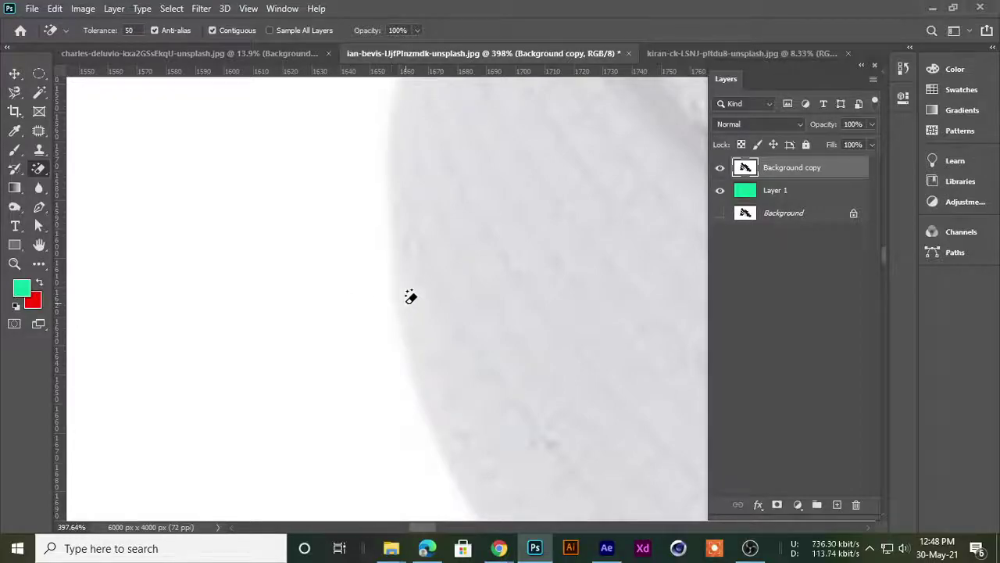
{"action": "scroll", "coordinate": [576, 254], "scroll_direction": "down", "scroll_amount": 2}
{"action": "scroll", "coordinate": [574, 255], "scroll_direction": "down", "scroll_amount": 3}
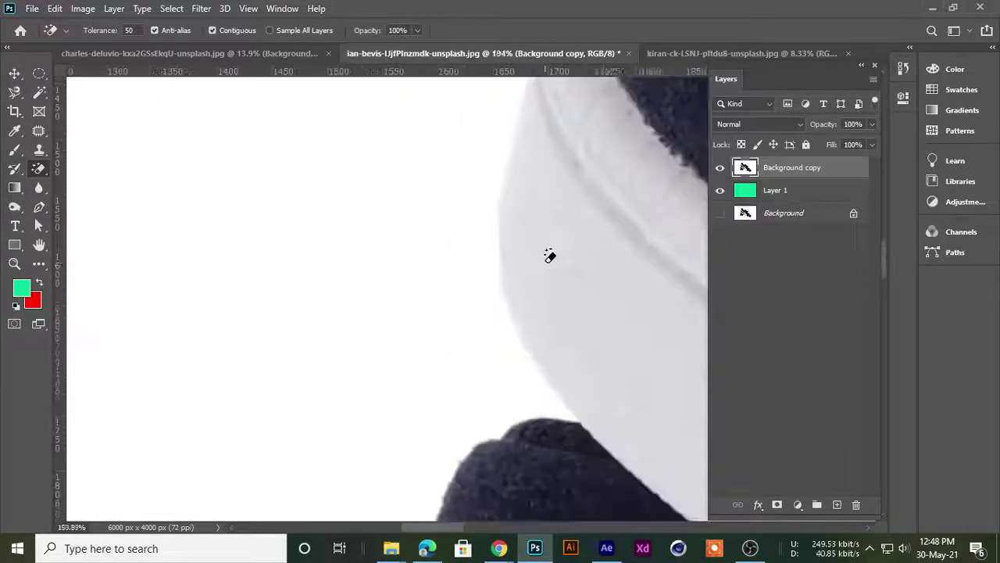
{"action": "scroll", "coordinate": [550, 255], "scroll_direction": "down", "scroll_amount": 3}
{"action": "scroll", "coordinate": [531, 259], "scroll_direction": "down", "scroll_amount": 4}
{"action": "scroll", "coordinate": [286, 205], "scroll_direction": "down", "scroll_amount": 1}
{"action": "scroll", "coordinate": [286, 206], "scroll_direction": "up", "scroll_amount": 3}
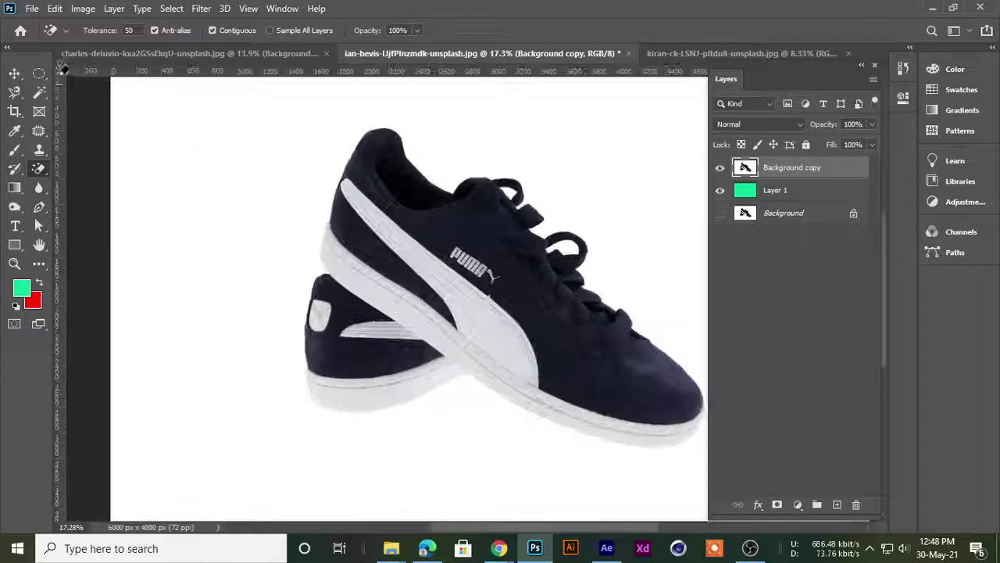
{"action": "left_click", "coordinate": [129, 30]}
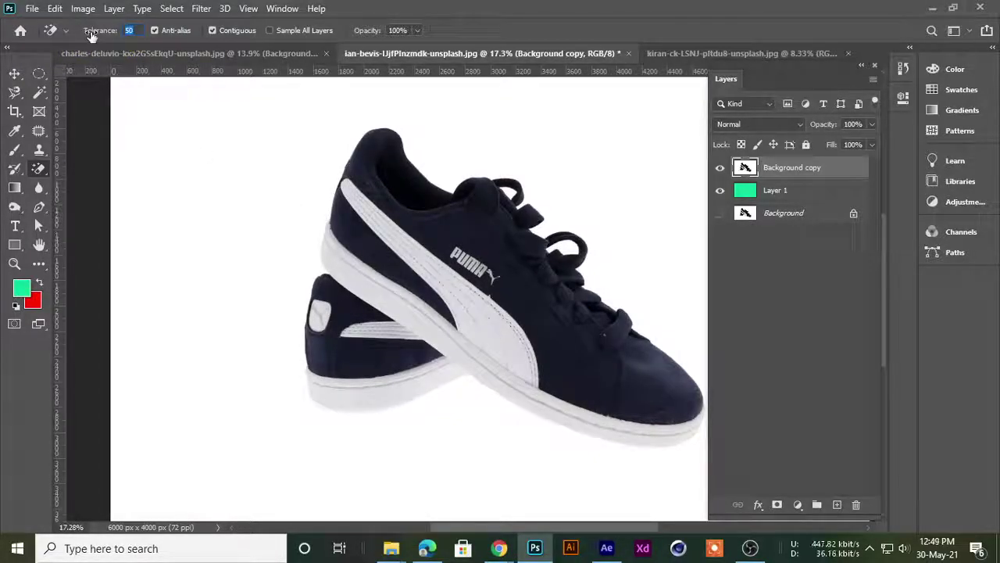
- Lower the tolerance to 10 and erase the white backdrop, revealing the green fill
{"action": "mouse_move", "coordinate": [100, 30]}
{"action": "key", "text": "Return"}
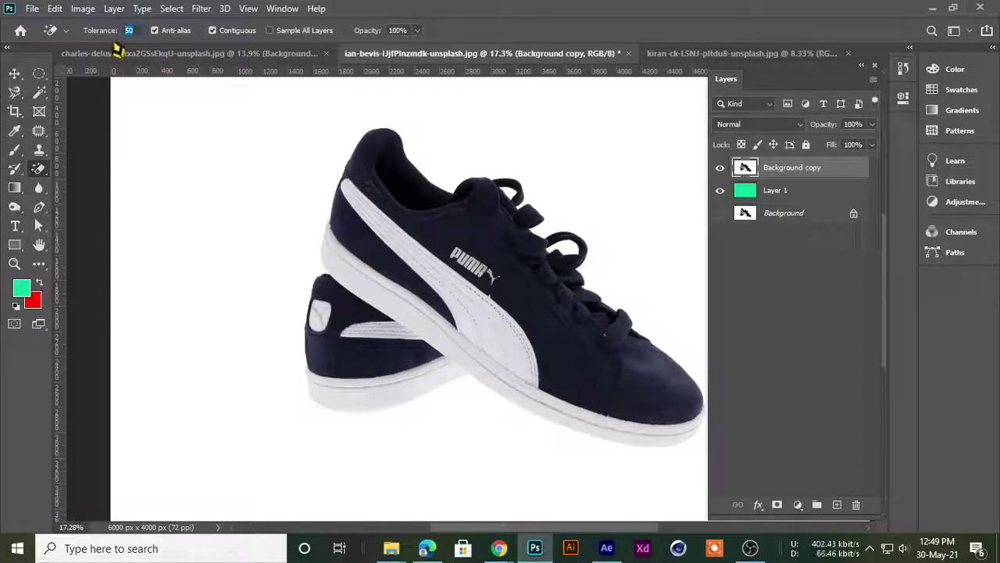
{"action": "type", "text": "10"}
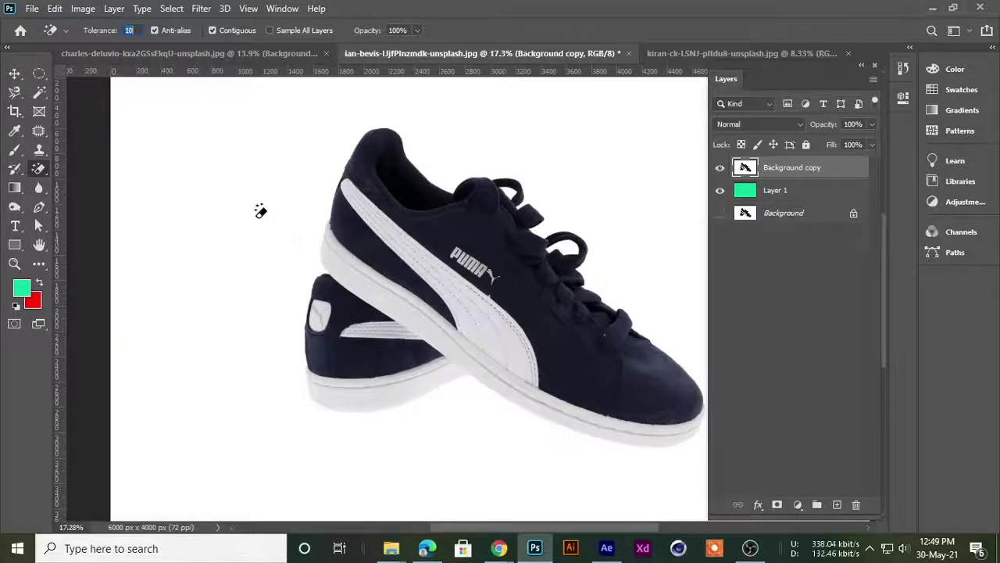
{"action": "left_click", "coordinate": [275, 232]}
{"action": "scroll", "coordinate": [458, 340], "scroll_direction": "down", "scroll_amount": 3}
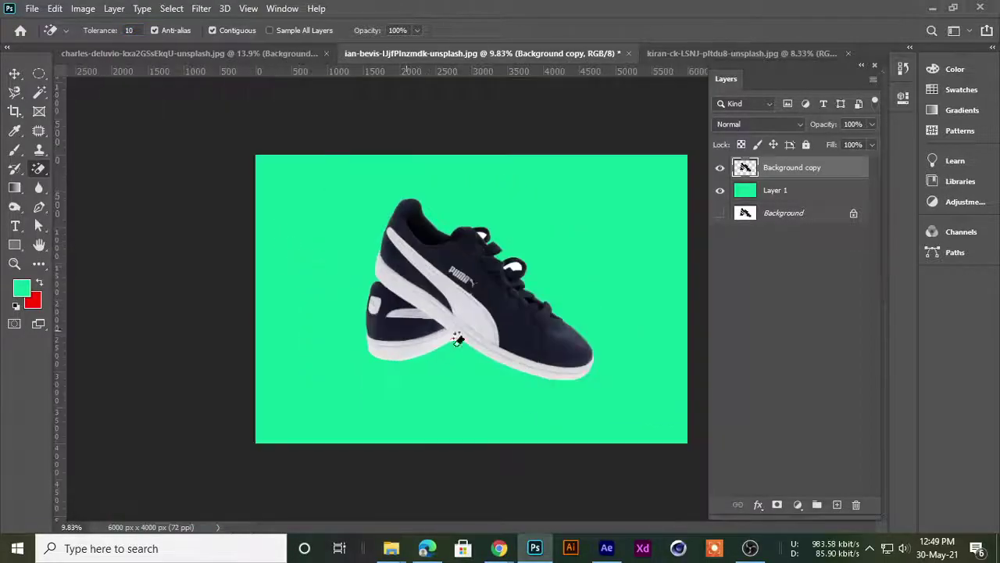
{"action": "scroll", "coordinate": [609, 328], "scroll_direction": "up", "scroll_amount": 2}
{"action": "scroll", "coordinate": [324, 397], "scroll_direction": "up", "scroll_amount": 3}
{"action": "scroll", "coordinate": [315, 384], "scroll_direction": "up", "scroll_amount": 2}
{"action": "scroll", "coordinate": [314, 383], "scroll_direction": "up", "scroll_amount": 2}
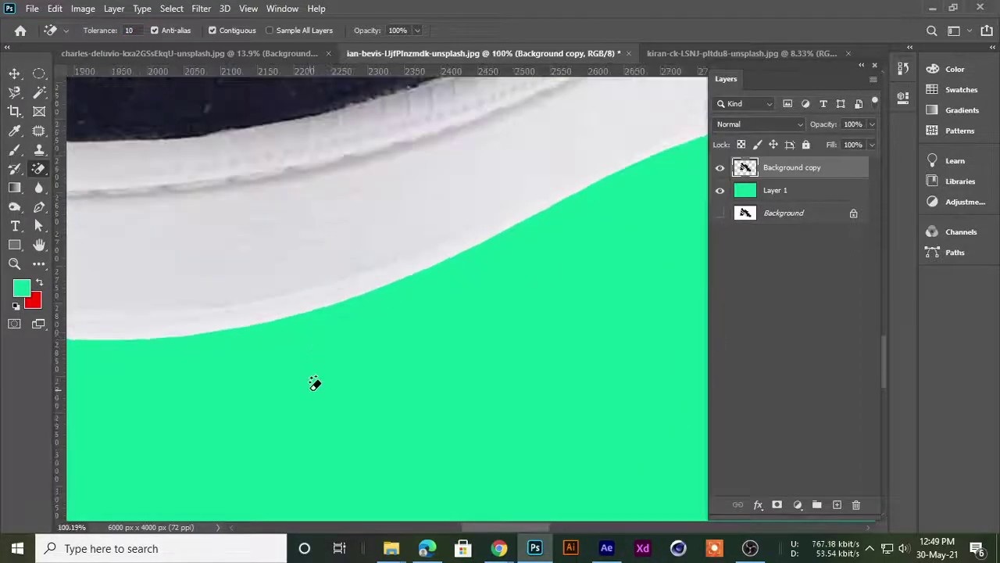
- Zoom over the sole and laces to check the cut-out, then pick the Move tool
{"action": "scroll", "coordinate": [312, 328], "scroll_direction": "down", "scroll_amount": 2}
{"action": "scroll", "coordinate": [312, 306], "scroll_direction": "down", "scroll_amount": 1}
{"action": "scroll", "coordinate": [310, 309], "scroll_direction": "down", "scroll_amount": 1}
{"action": "scroll", "coordinate": [352, 316], "scroll_direction": "down", "scroll_amount": 2}
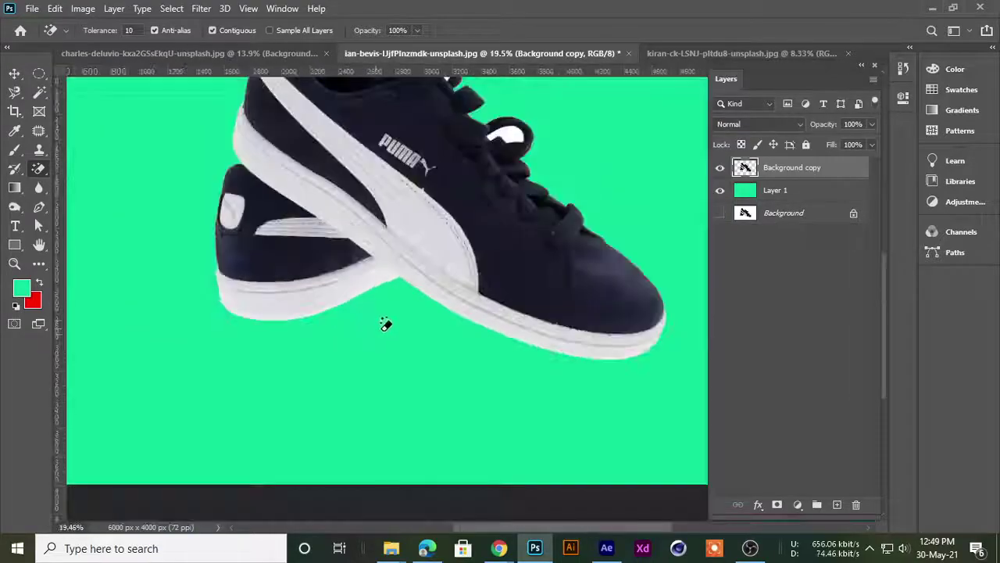
{"action": "scroll", "coordinate": [500, 157], "scroll_direction": "up", "scroll_amount": 2}
{"action": "scroll", "coordinate": [513, 151], "scroll_direction": "down", "scroll_amount": 1}
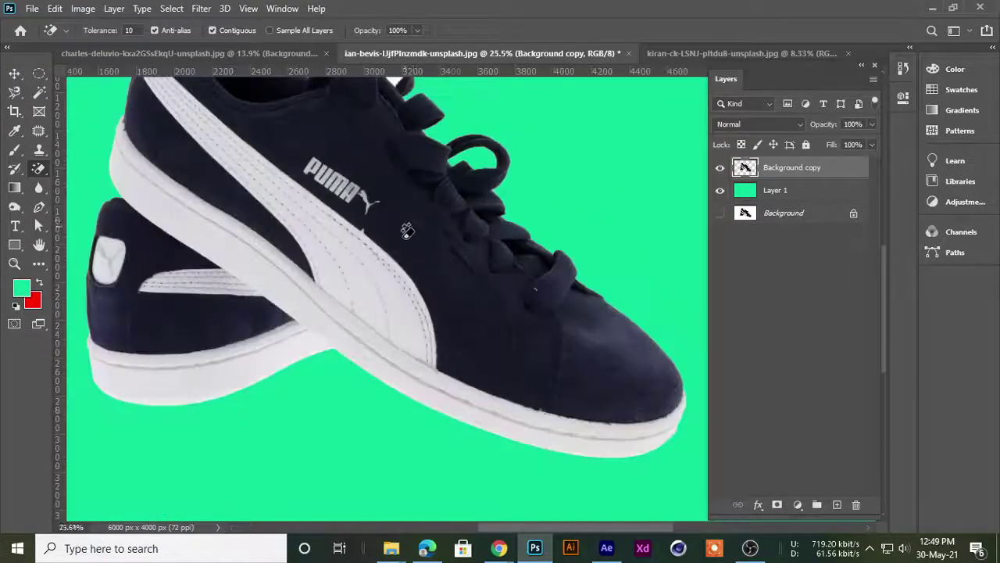
{"action": "scroll", "coordinate": [487, 167], "scroll_direction": "down", "scroll_amount": 2}
{"action": "scroll", "coordinate": [455, 154], "scroll_direction": "up", "scroll_amount": 1}
{"action": "scroll", "coordinate": [509, 232], "scroll_direction": "up", "scroll_amount": 4}
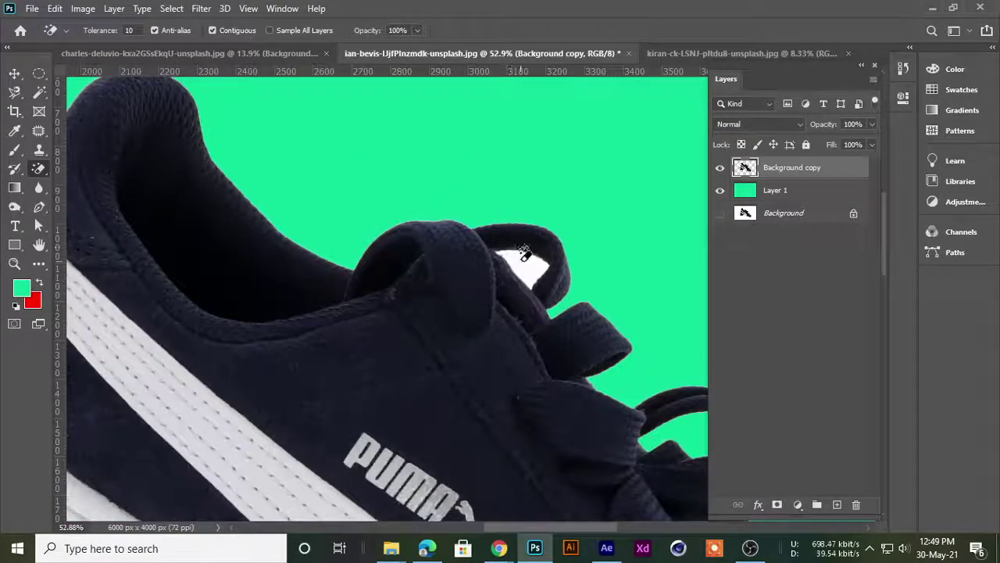
{"action": "scroll", "coordinate": [524, 252], "scroll_direction": "down", "scroll_amount": 1}
{"action": "scroll", "coordinate": [532, 261], "scroll_direction": "down", "scroll_amount": 1}
{"action": "scroll", "coordinate": [523, 281], "scroll_direction": "down", "scroll_amount": 2}
{"action": "scroll", "coordinate": [517, 325], "scroll_direction": "down", "scroll_amount": 2}
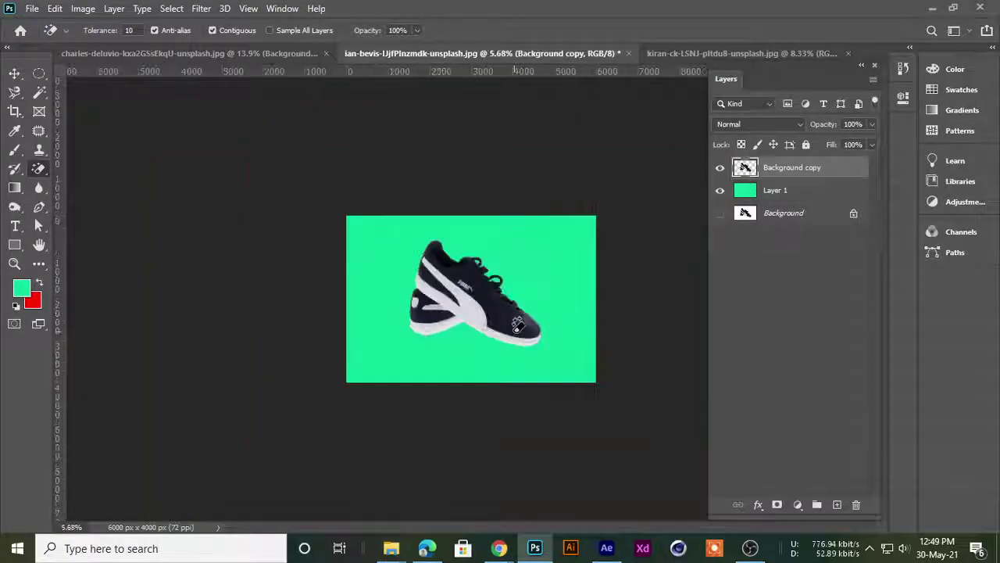
{"action": "scroll", "coordinate": [517, 325], "scroll_direction": "up", "scroll_amount": 1}
{"action": "left_click", "coordinate": [14, 72]}
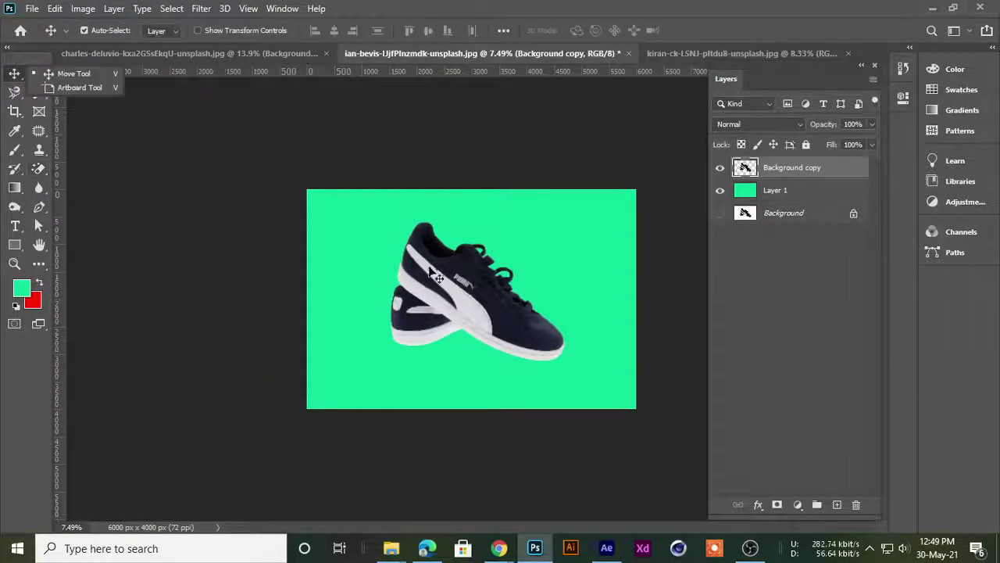
{"action": "left_click", "coordinate": [118, 91]}
{"action": "left_click_drag", "start_coordinate": [455, 279], "coordinate": [439, 239]}
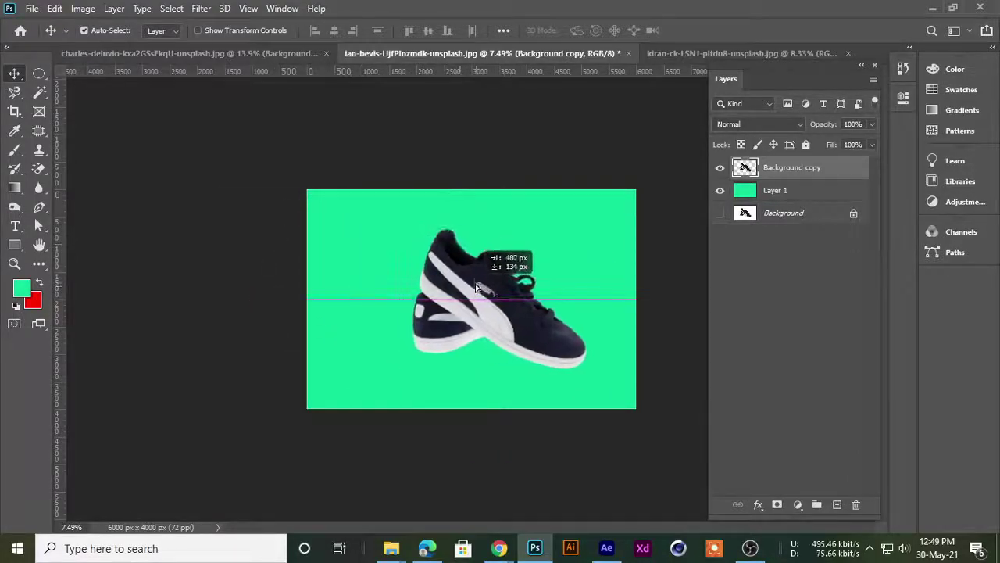
{"action": "left_click_drag", "start_coordinate": [441, 242], "coordinate": [448, 283]}
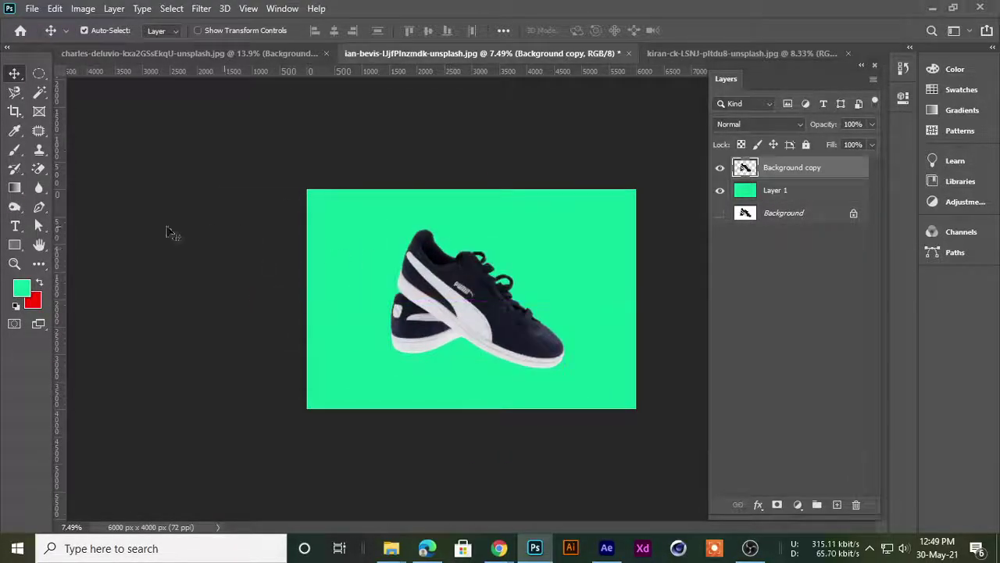
{"action": "left_click", "coordinate": [39, 169]}
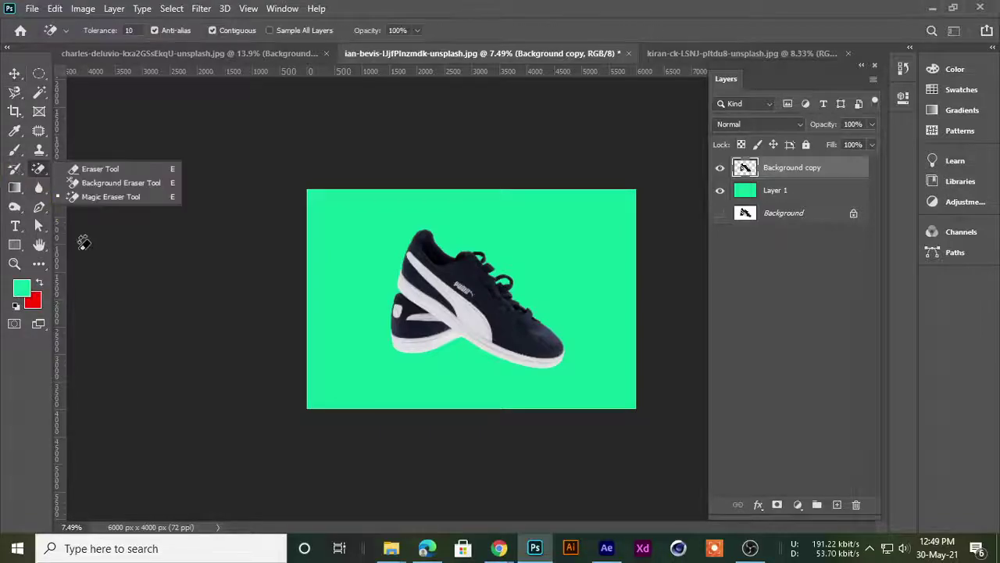
{"action": "left_click", "coordinate": [109, 197]}
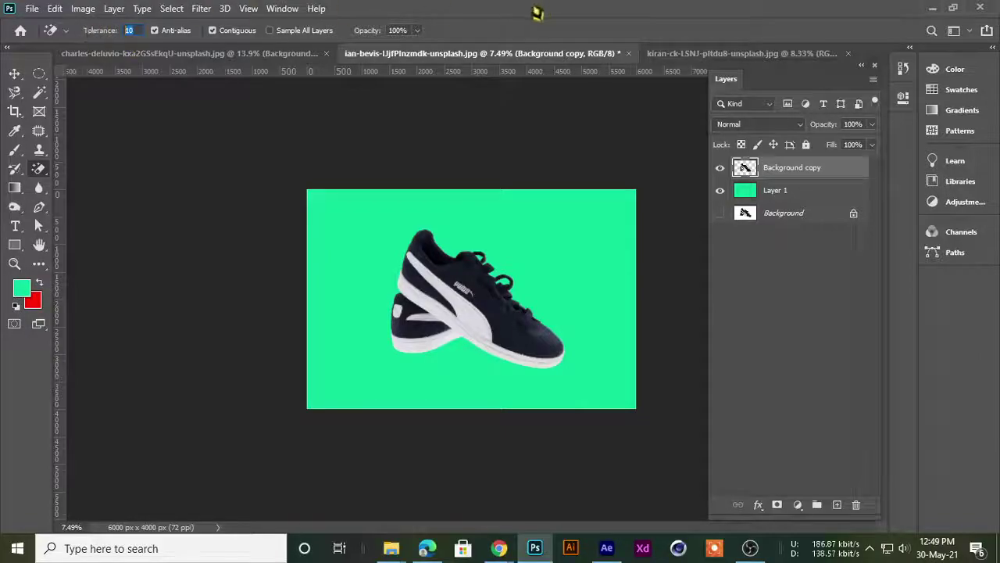
{"action": "left_click", "coordinate": [15, 74]}
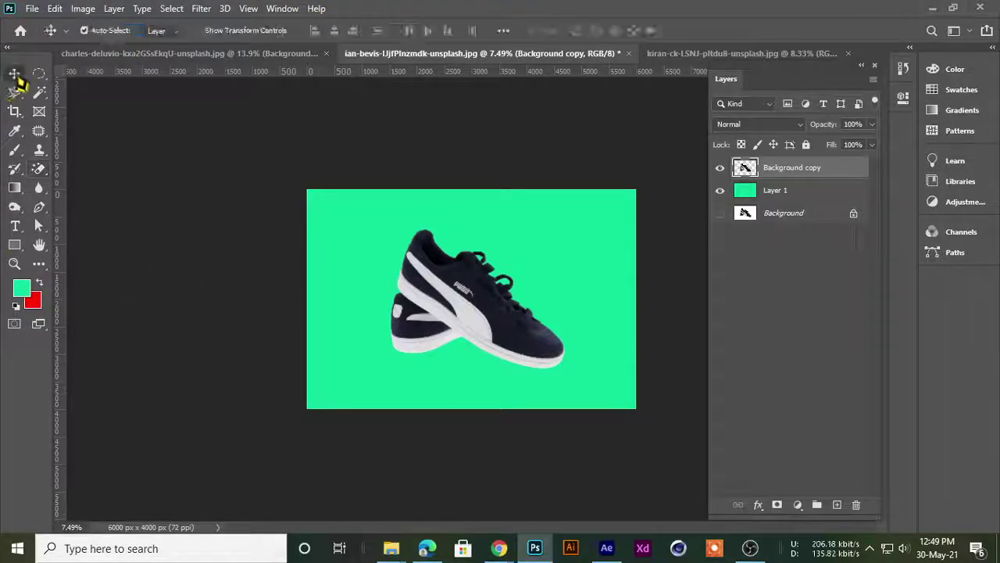
{"action": "scroll", "coordinate": [435, 332], "scroll_direction": "up", "scroll_amount": 2}
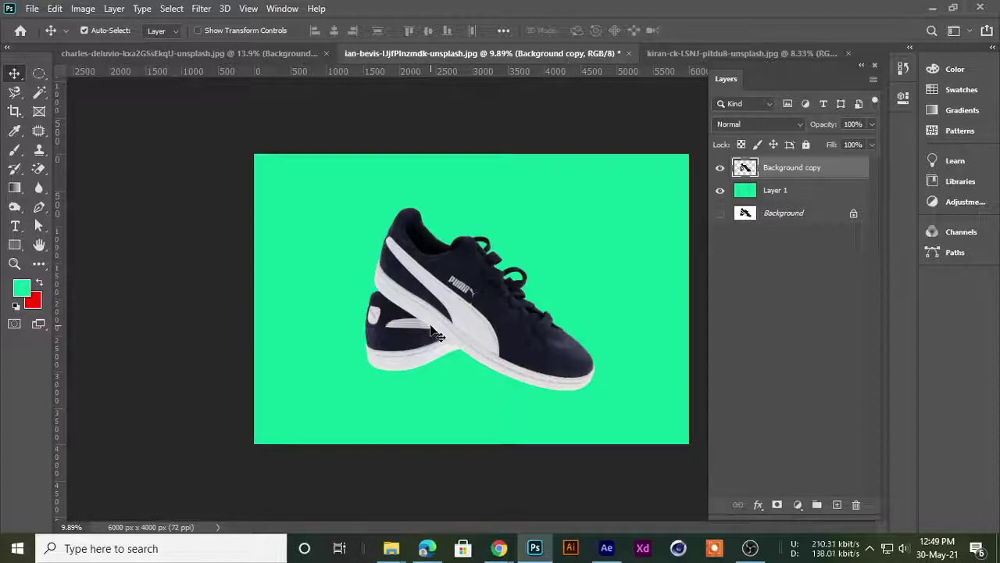
{"action": "scroll", "coordinate": [431, 329], "scroll_direction": "up", "scroll_amount": 1}
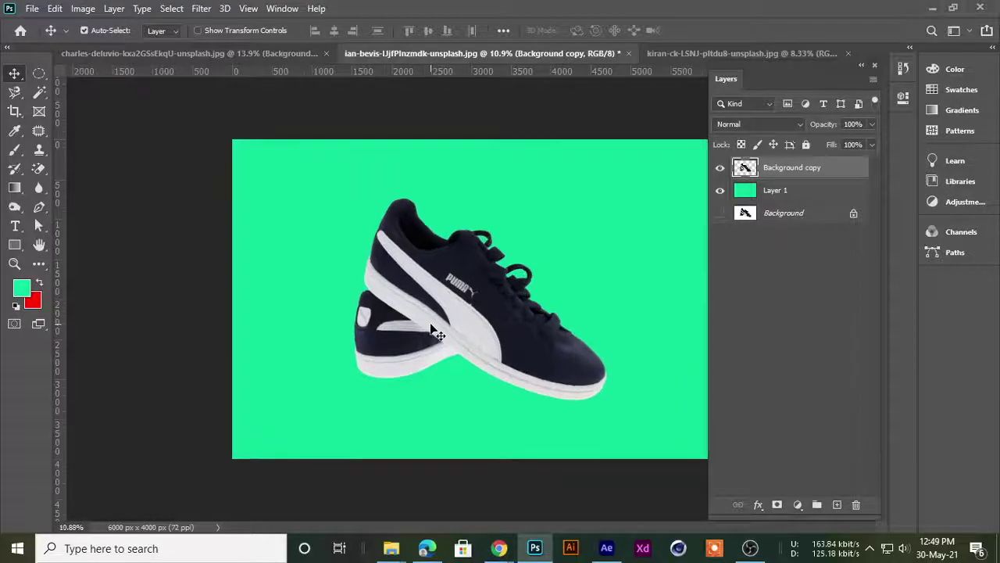
{"action": "scroll", "coordinate": [431, 328], "scroll_direction": "up", "scroll_amount": 1}
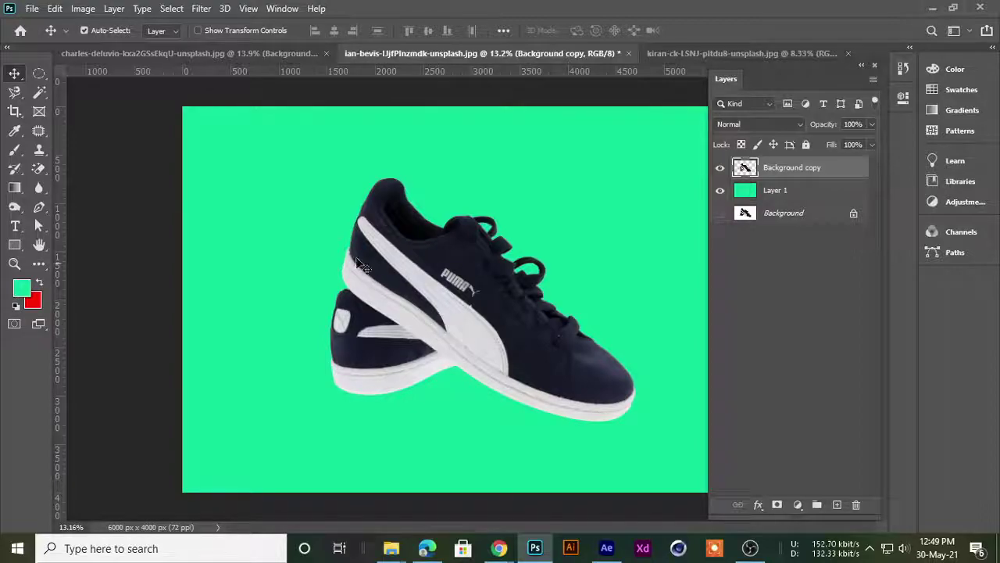
{"action": "scroll", "coordinate": [326, 263], "scroll_direction": "down", "scroll_amount": 3}
{"action": "scroll", "coordinate": [440, 271], "scroll_direction": "up", "scroll_amount": 1}
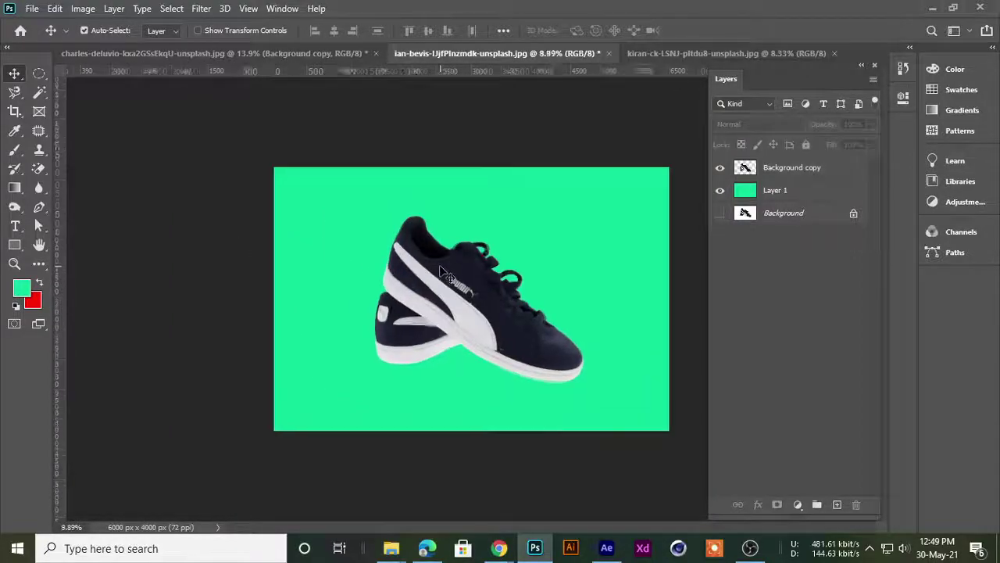
{"action": "scroll", "coordinate": [440, 271], "scroll_direction": "up", "scroll_amount": 2}
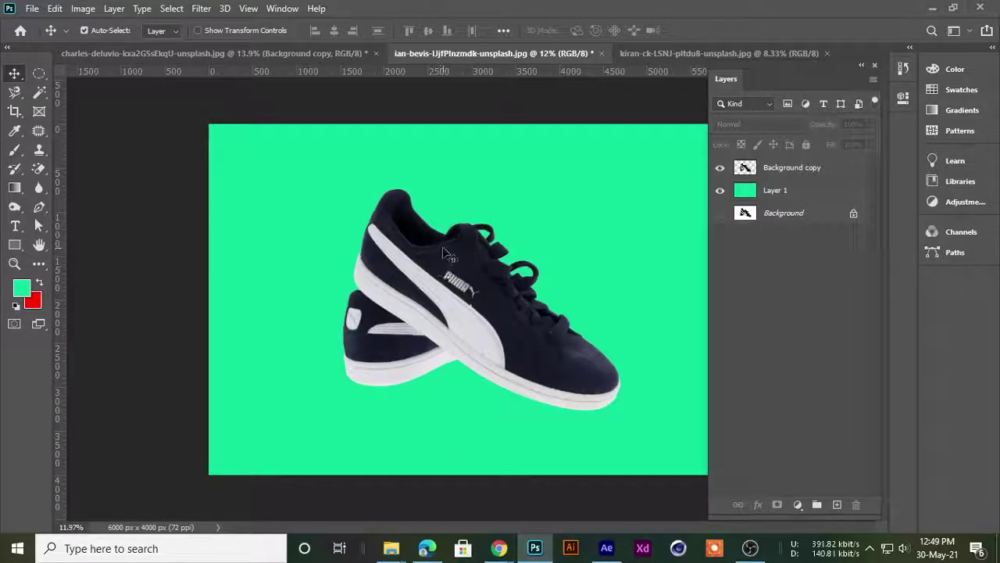
{"action": "scroll", "coordinate": [449, 256], "scroll_direction": "up", "scroll_amount": 1}
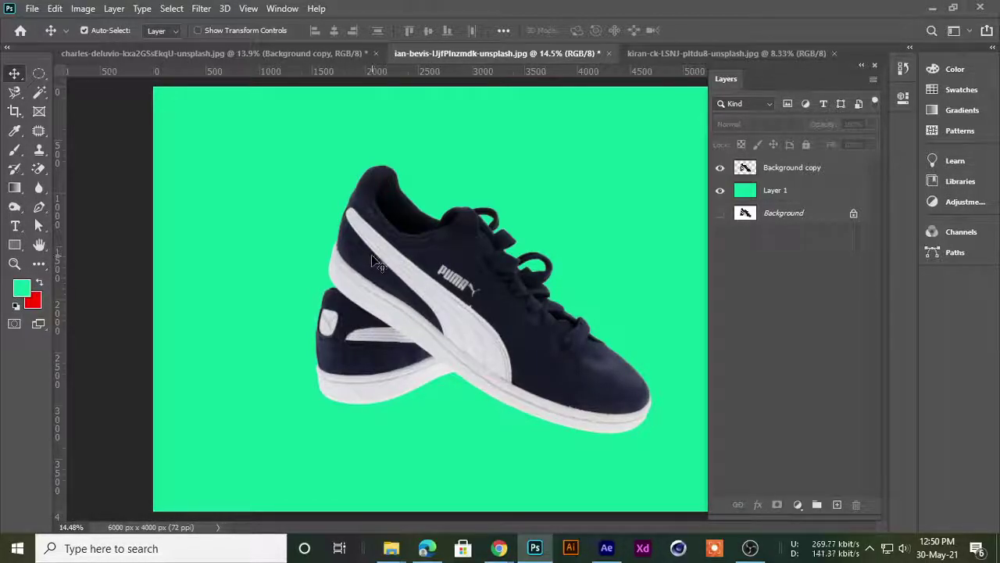
{"action": "scroll", "coordinate": [353, 270], "scroll_direction": "down", "scroll_amount": 1}
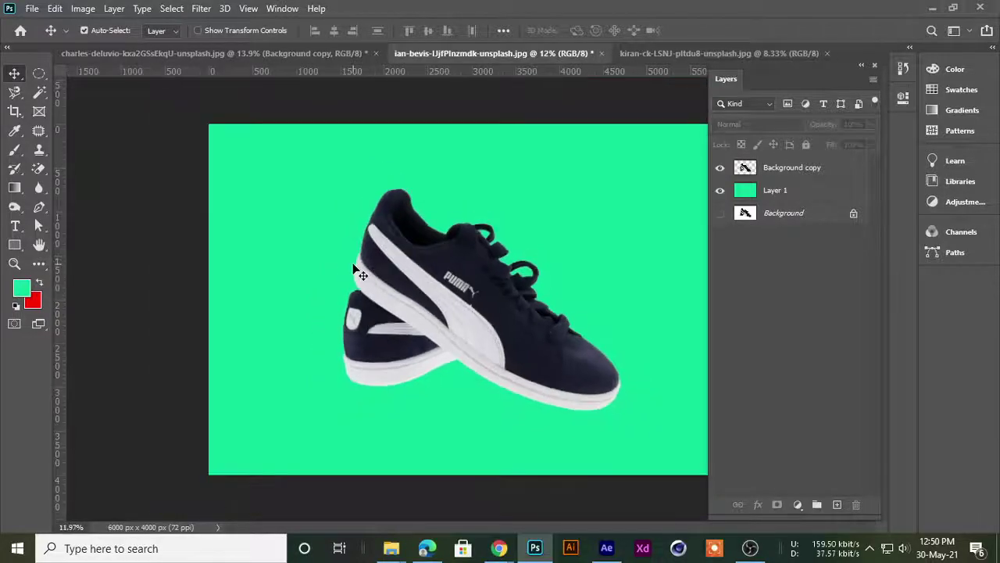
{"action": "scroll", "coordinate": [354, 267], "scroll_direction": "down", "scroll_amount": 1}
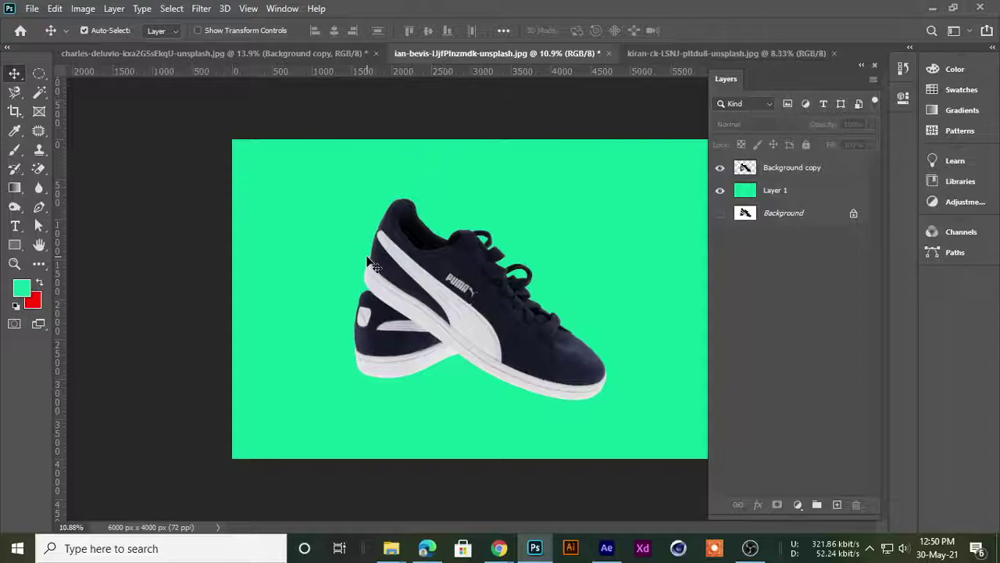
{"action": "scroll", "coordinate": [367, 261], "scroll_direction": "up", "scroll_amount": 1}
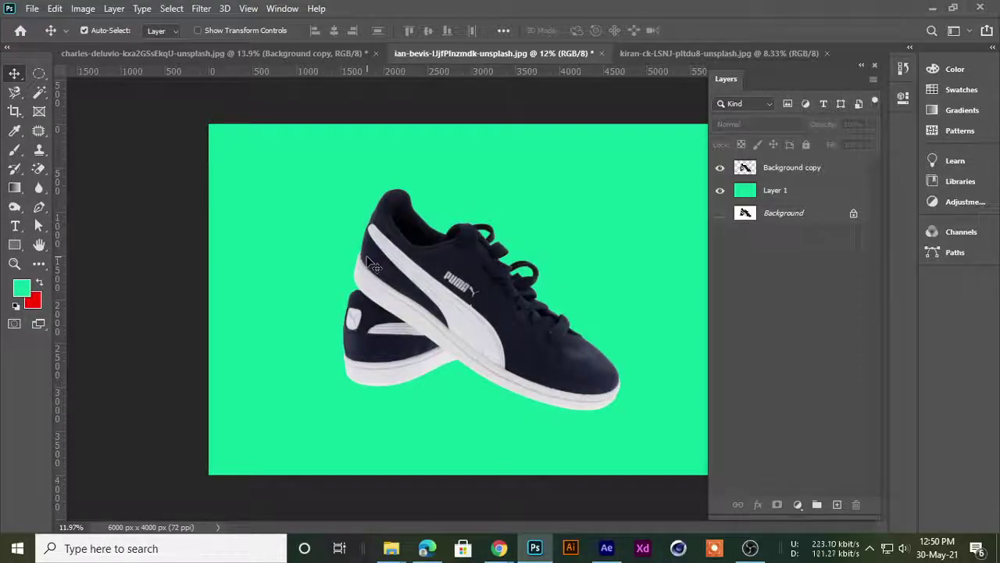
{"action": "scroll", "coordinate": [451, 395], "scroll_direction": "down", "scroll_amount": 1}
{"action": "scroll", "coordinate": [451, 395], "scroll_direction": "up", "scroll_amount": 1}
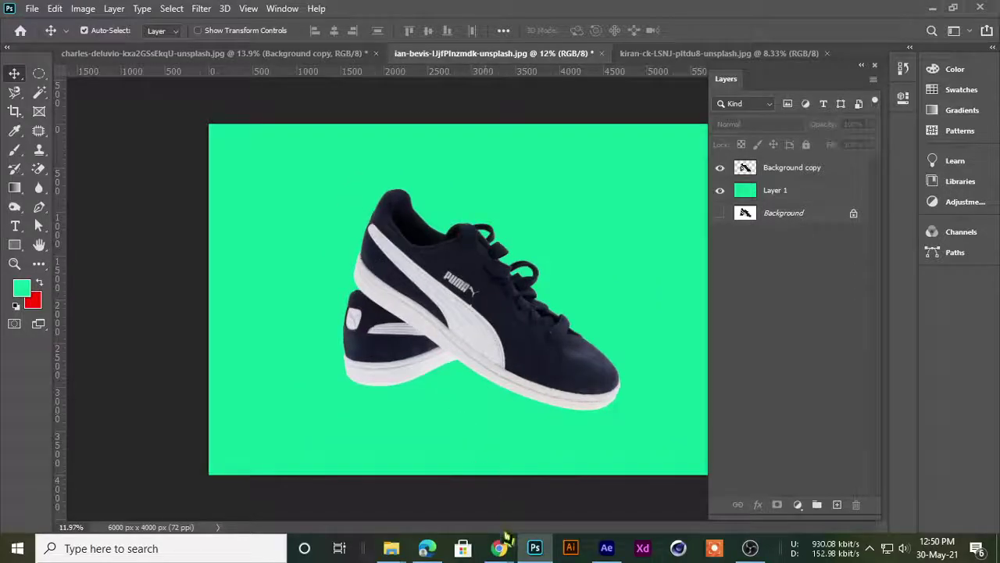
- In the Google Meet call, drag the speaker volume slider from 10 to 17
{"action": "mouse_move", "coordinate": [498, 548]}
{"action": "left_click", "coordinate": [422, 481]}
{"action": "left_click", "coordinate": [904, 548]}
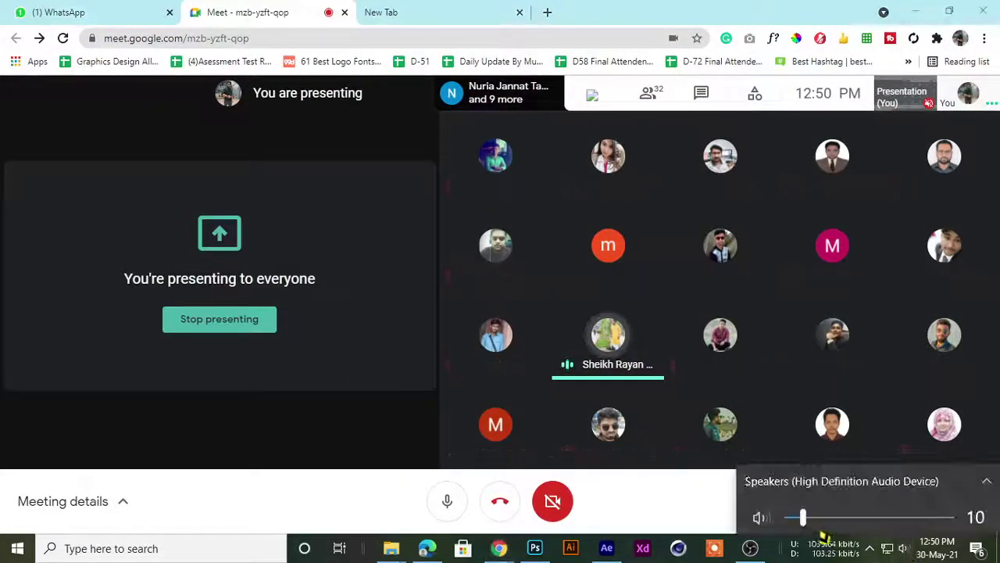
{"action": "left_click_drag", "start_coordinate": [823, 535], "coordinate": [820, 534]}
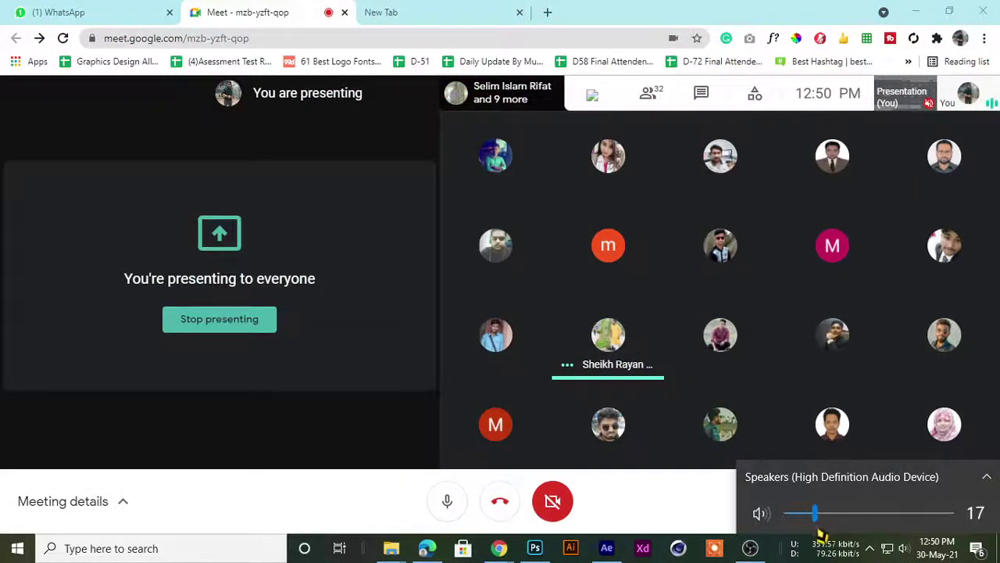
{"action": "left_click", "coordinate": [647, 11]}
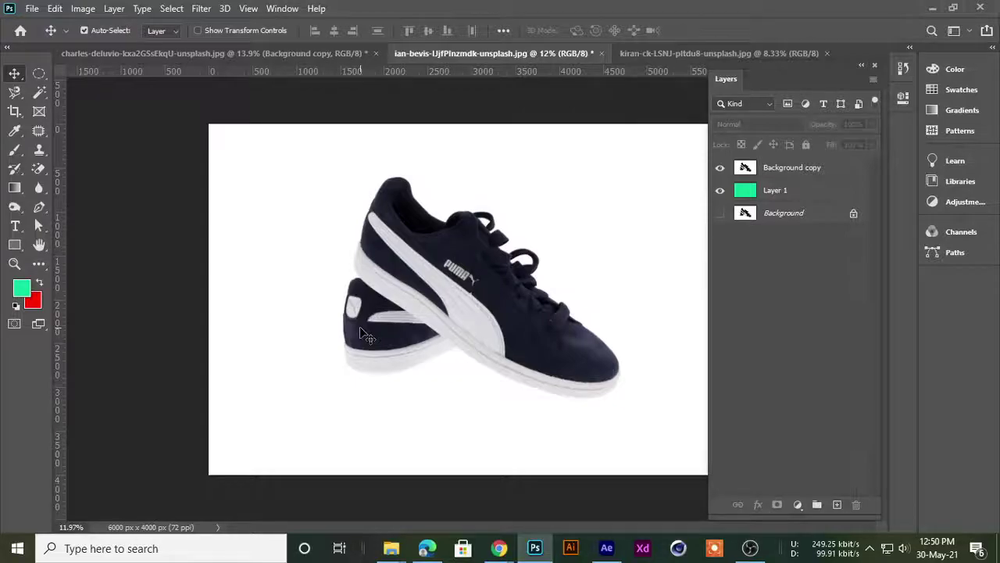
- Launch SwordSoft Mousetrack from the Start search 'sw' and close its settings window
{"action": "key", "text": "super"}
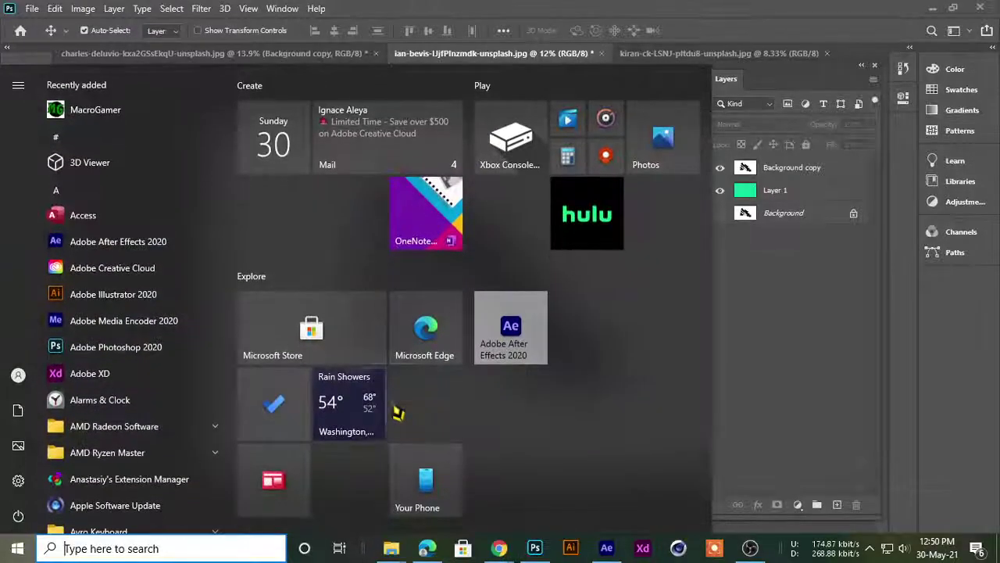
{"action": "type", "text": "sw"}
{"action": "left_click", "coordinate": [107, 163]}
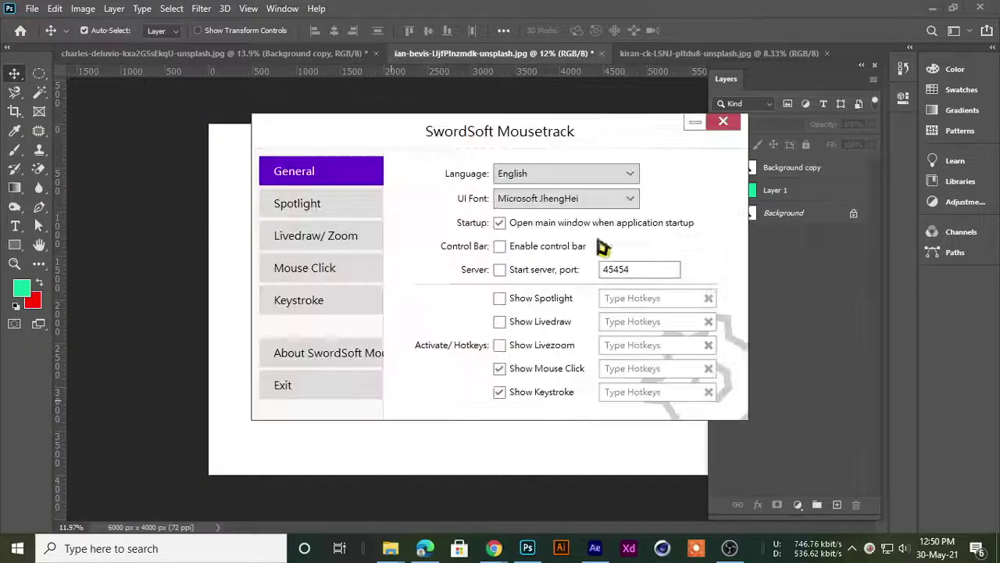
{"action": "left_click", "coordinate": [726, 122]}
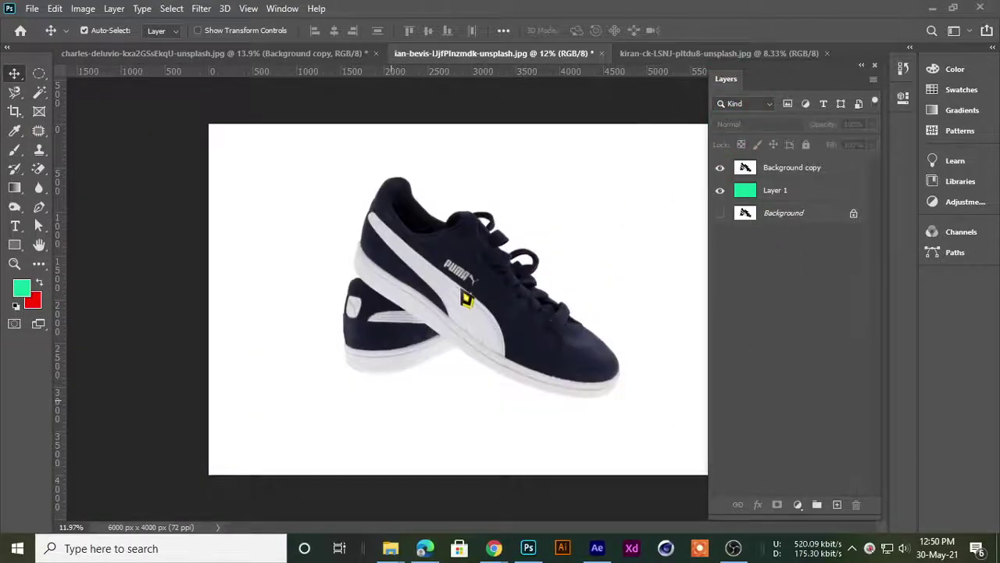
{"action": "key", "text": "ctrl+j"}
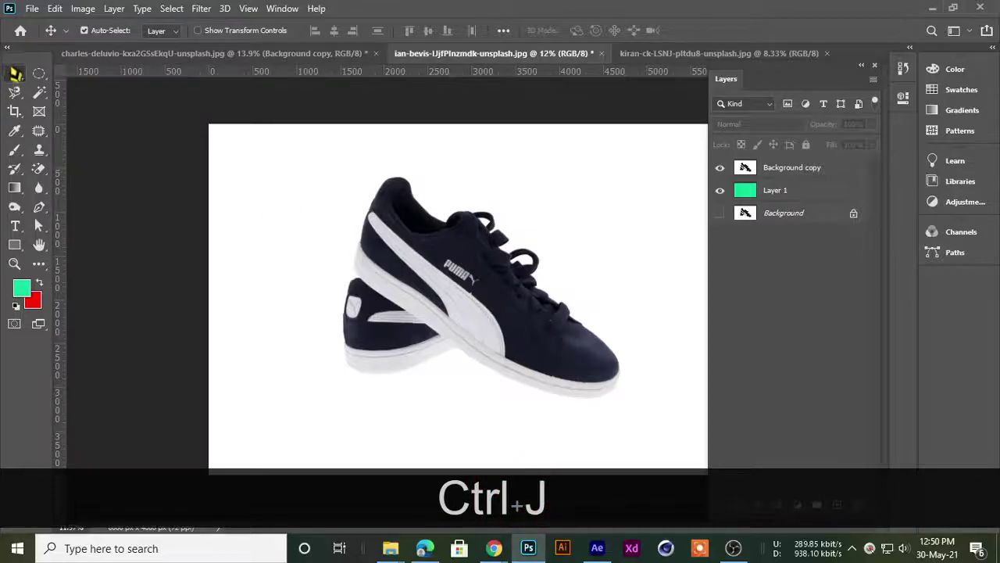
- On the Background copy layer, erase the white background with the Magic Eraser, then undo it
{"action": "left_click", "coordinate": [15, 73]}
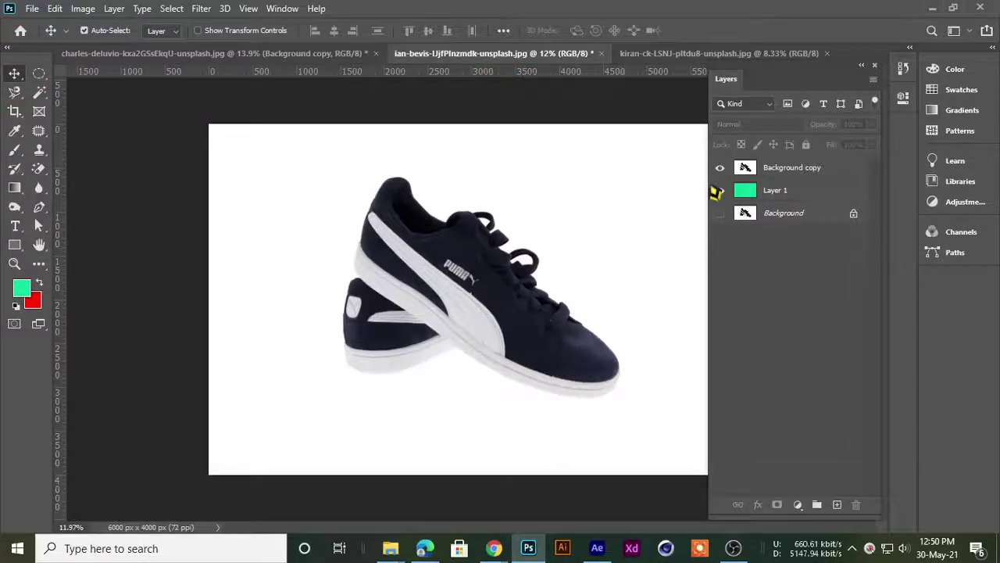
{"action": "left_click", "coordinate": [785, 169]}
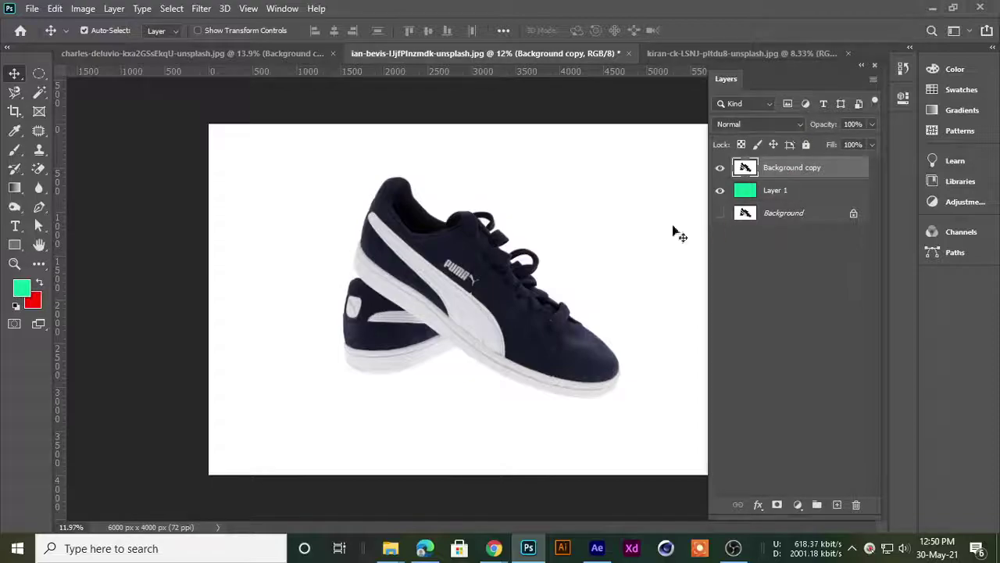
{"action": "left_click", "coordinate": [39, 168]}
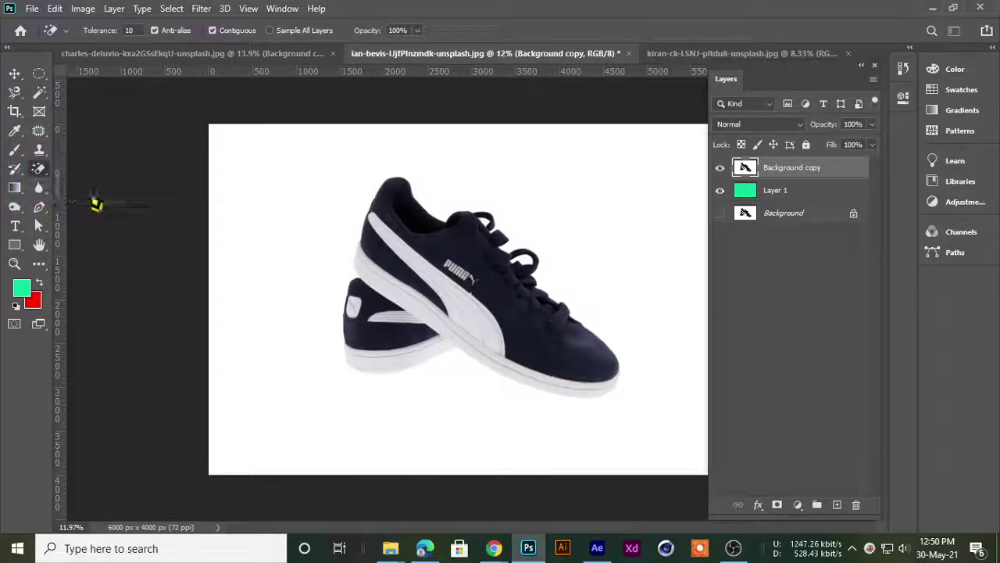
{"action": "left_click", "coordinate": [323, 169]}
{"action": "scroll", "coordinate": [620, 247], "scroll_direction": "up", "scroll_amount": 2}
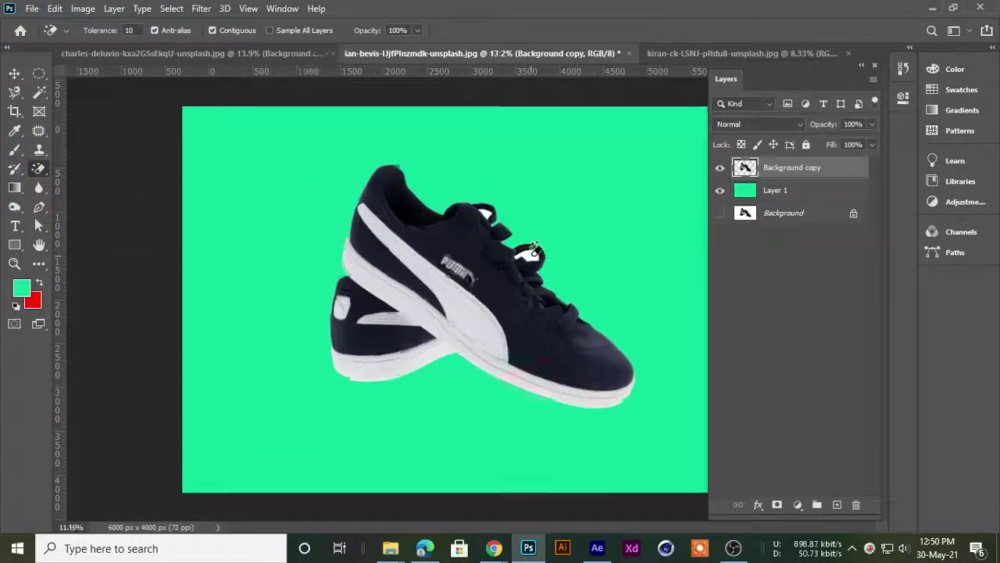
{"action": "scroll", "coordinate": [594, 244], "scroll_direction": "up", "scroll_amount": 3}
{"action": "scroll", "coordinate": [548, 239], "scroll_direction": "up", "scroll_amount": 2}
{"action": "scroll", "coordinate": [516, 241], "scroll_direction": "down", "scroll_amount": 1}
{"action": "scroll", "coordinate": [512, 243], "scroll_direction": "up", "scroll_amount": 1}
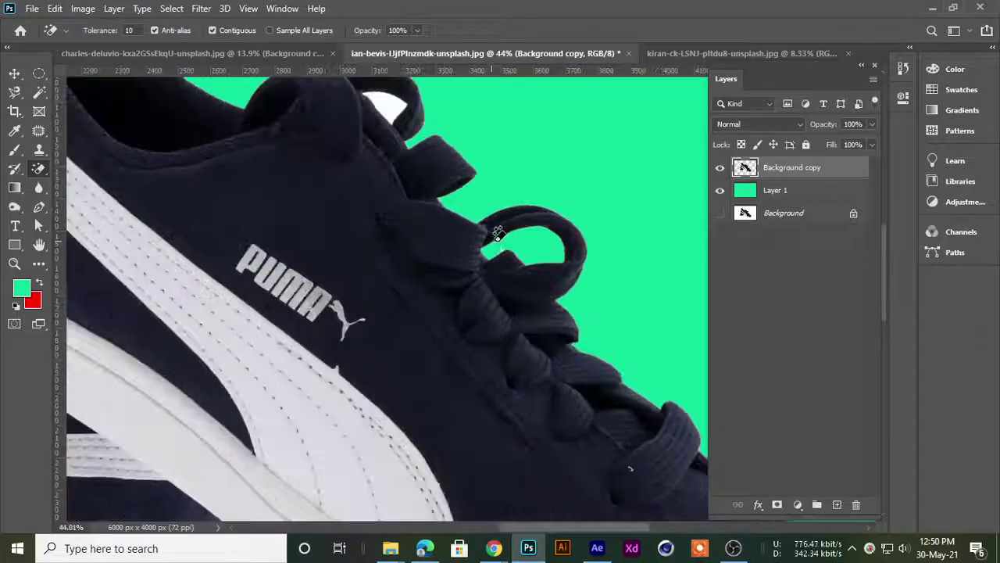
{"action": "key", "text": "ctrl+z"}
{"action": "scroll", "coordinate": [501, 244], "scroll_direction": "up", "scroll_amount": 2}
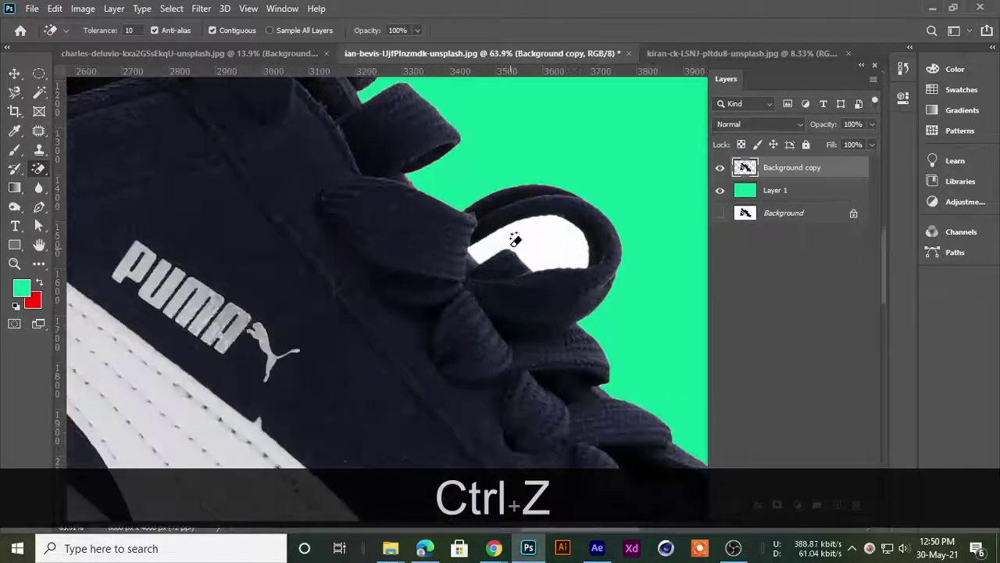
{"action": "scroll", "coordinate": [547, 243], "scroll_direction": "up", "scroll_amount": 2}
- Try erasing the white inside the lace loop, including at tolerance 15, undoing each attempt
{"action": "left_click", "coordinate": [569, 246]}
{"action": "key", "text": "ctrl+z"}
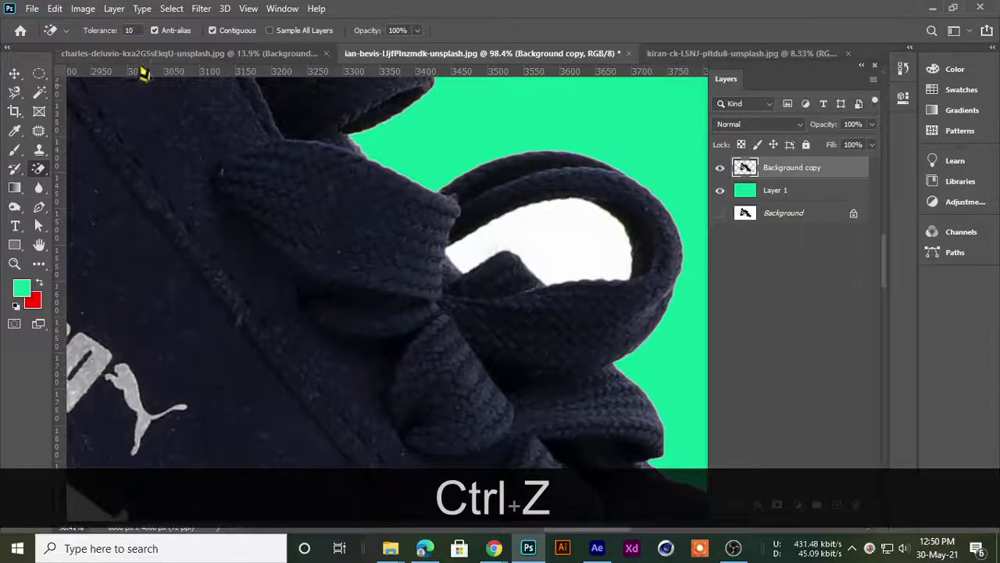
{"action": "left_click", "coordinate": [119, 31]}
{"action": "type", "text": "1"}
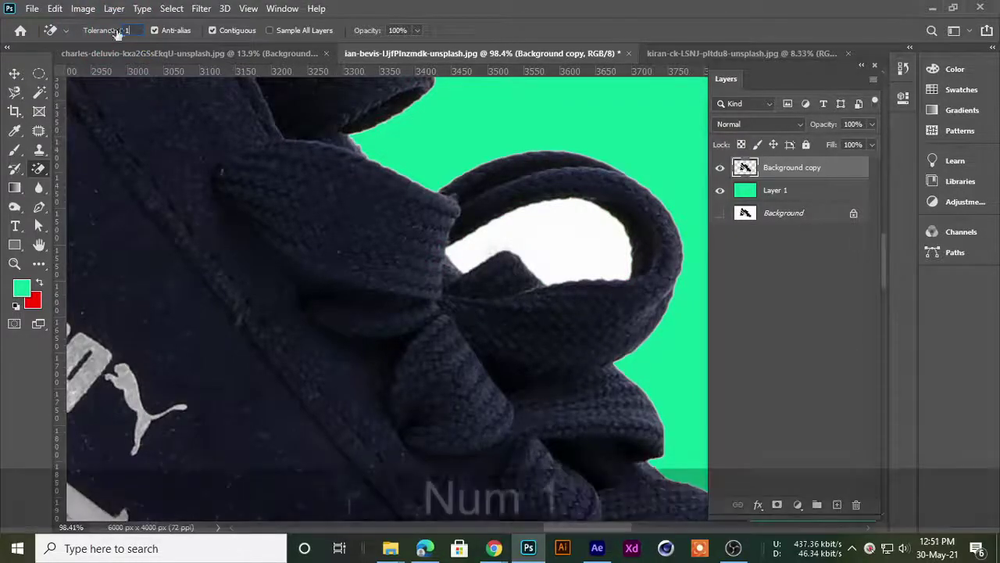
{"action": "type", "text": "5"}
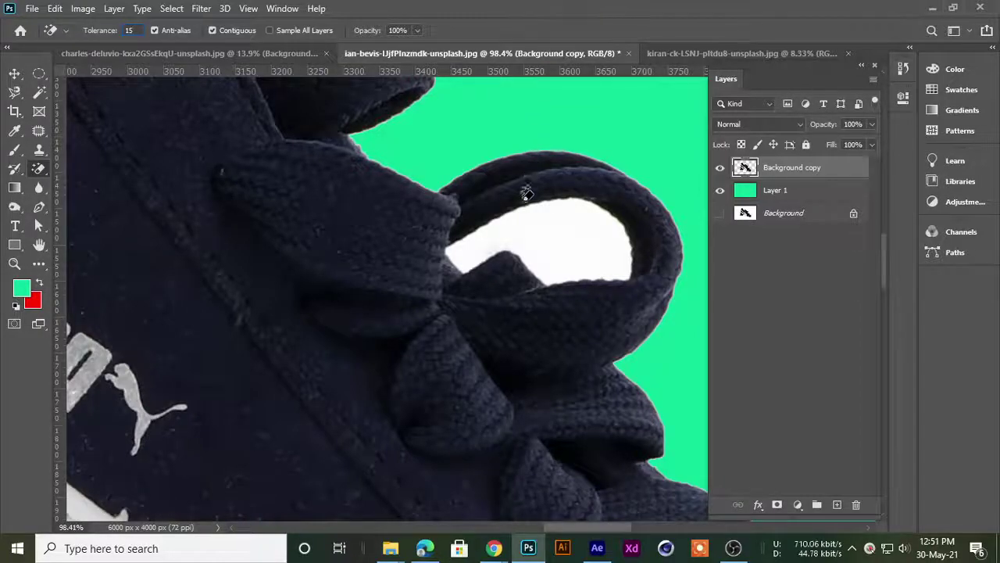
{"action": "key", "text": "Return"}
{"action": "scroll", "coordinate": [458, 167], "scroll_direction": "down", "scroll_amount": 3}
{"action": "scroll", "coordinate": [362, 261], "scroll_direction": "down", "scroll_amount": 3}
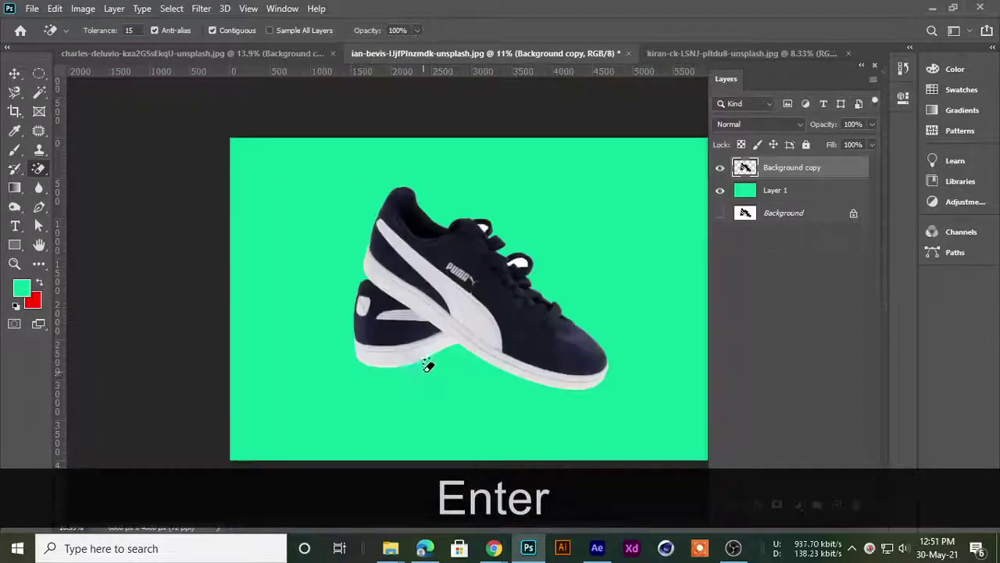
{"action": "scroll", "coordinate": [563, 272], "scroll_direction": "up", "scroll_amount": 2}
{"action": "scroll", "coordinate": [513, 179], "scroll_direction": "up", "scroll_amount": 3}
{"action": "scroll", "coordinate": [503, 158], "scroll_direction": "up", "scroll_amount": 3}
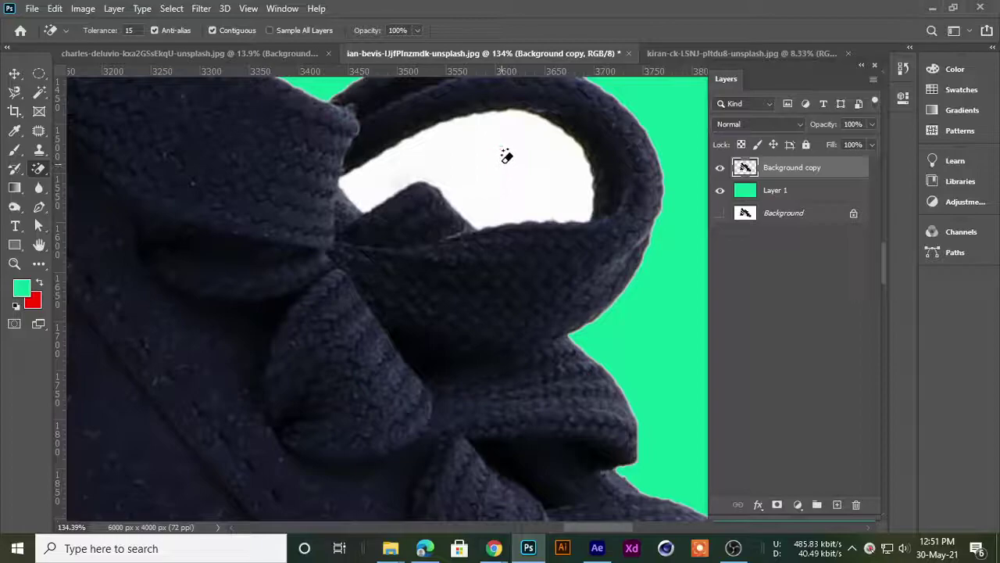
{"action": "left_click", "coordinate": [504, 154]}
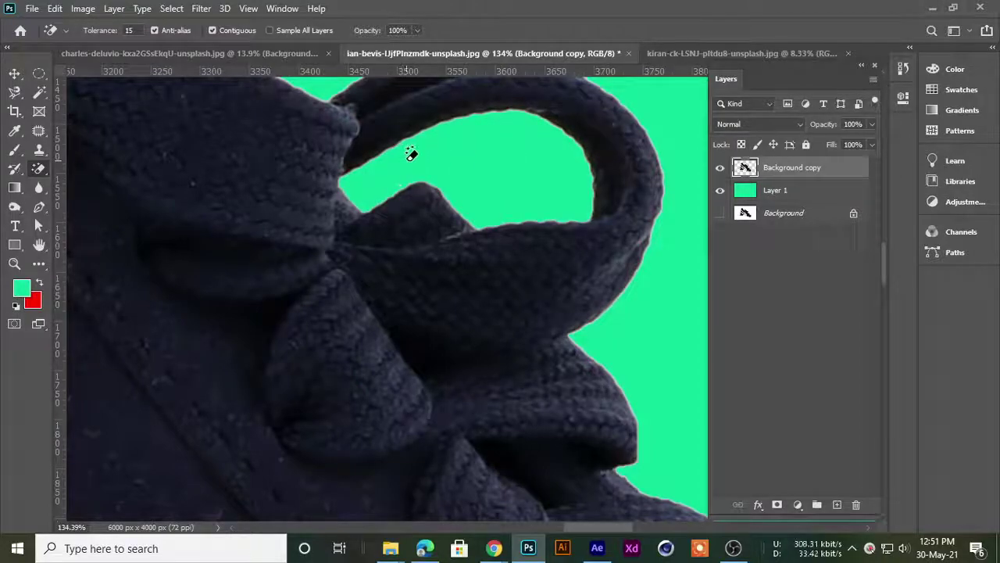
{"action": "key", "text": "ctrl+z"}
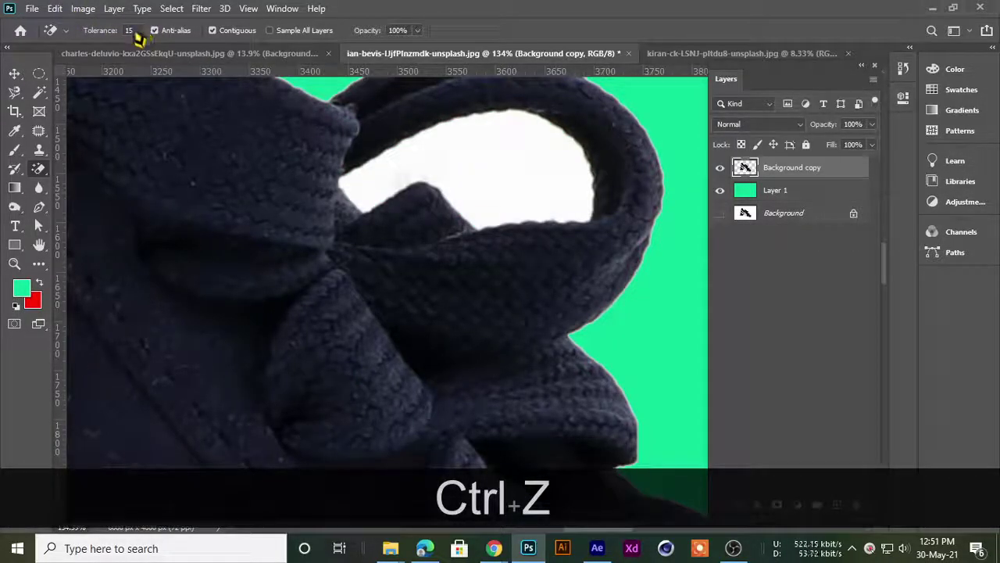
- Set tolerance to 20 and erase the remaining white inside the shoelace loop
{"action": "left_click", "coordinate": [122, 33]}
{"action": "left_click", "coordinate": [106, 36]}
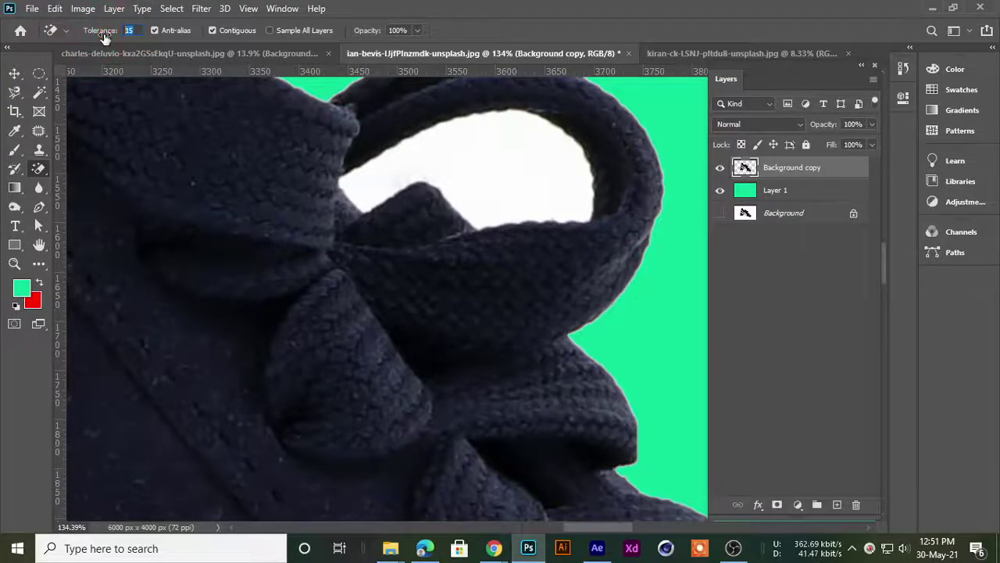
{"action": "type", "text": "10"}
{"action": "key", "text": "BackSpace"}
{"action": "key", "text": "BackSpace"}
{"action": "type", "text": "20"}
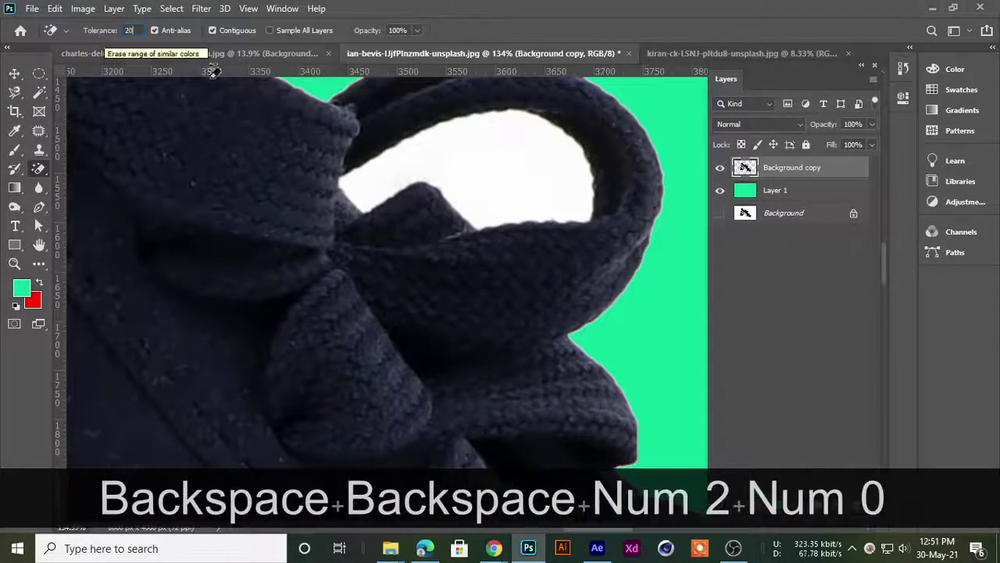
{"action": "left_click", "coordinate": [490, 146]}
{"action": "scroll", "coordinate": [490, 146], "scroll_direction": "down", "scroll_amount": 4}
{"action": "scroll", "coordinate": [480, 157], "scroll_direction": "down", "scroll_amount": 2}
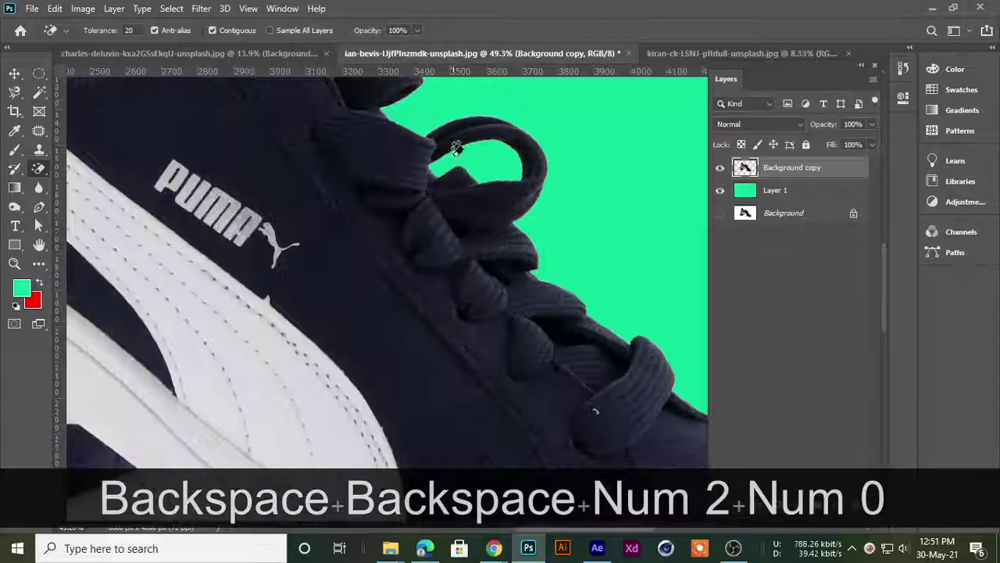
{"action": "scroll", "coordinate": [456, 148], "scroll_direction": "up", "scroll_amount": 1}
{"action": "scroll", "coordinate": [438, 180], "scroll_direction": "up", "scroll_amount": 3}
{"action": "scroll", "coordinate": [377, 258], "scroll_direction": "up", "scroll_amount": 2}
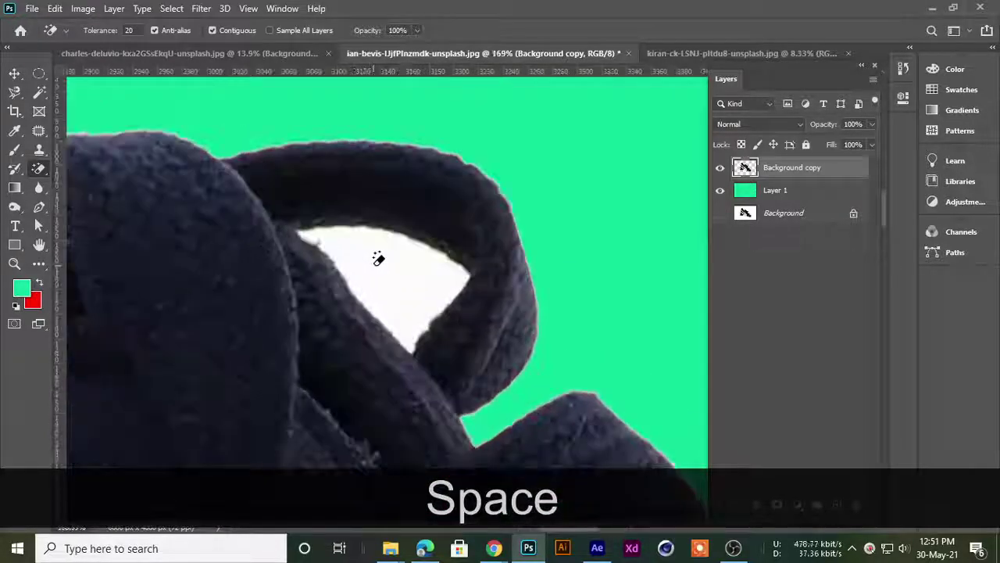
{"action": "left_click", "coordinate": [377, 259]}
{"action": "scroll", "coordinate": [382, 262], "scroll_direction": "down", "scroll_amount": 5}
{"action": "scroll", "coordinate": [382, 264], "scroll_direction": "down", "scroll_amount": 6}
{"action": "scroll", "coordinate": [401, 304], "scroll_direction": "down", "scroll_amount": 3}
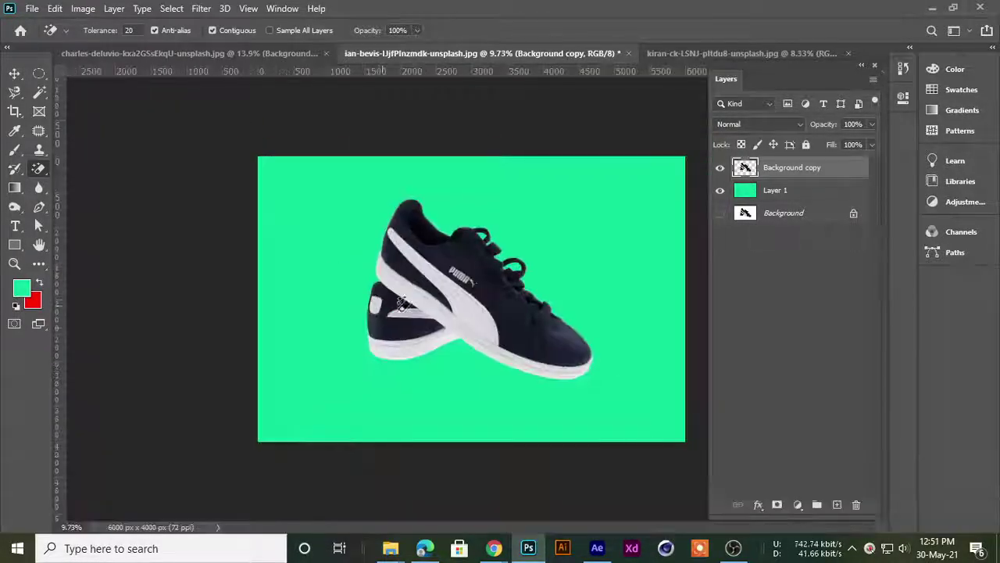
{"action": "scroll", "coordinate": [401, 305], "scroll_direction": "up", "scroll_amount": 2}
{"action": "scroll", "coordinate": [484, 320], "scroll_direction": "up", "scroll_amount": 1}
{"action": "scroll", "coordinate": [558, 324], "scroll_direction": "up", "scroll_amount": 1}
{"action": "scroll", "coordinate": [566, 328], "scroll_direction": "down", "scroll_amount": 1}
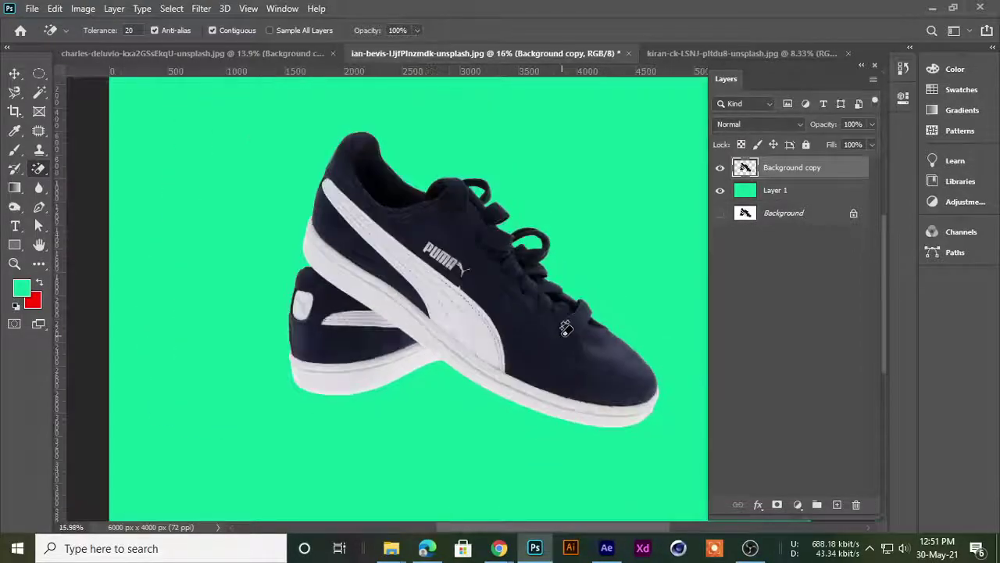
{"action": "scroll", "coordinate": [566, 328], "scroll_direction": "down", "scroll_amount": 3}
- Switch to the Move tool and zoom in to check the cut-out sneaker
{"action": "left_click", "coordinate": [14, 72]}
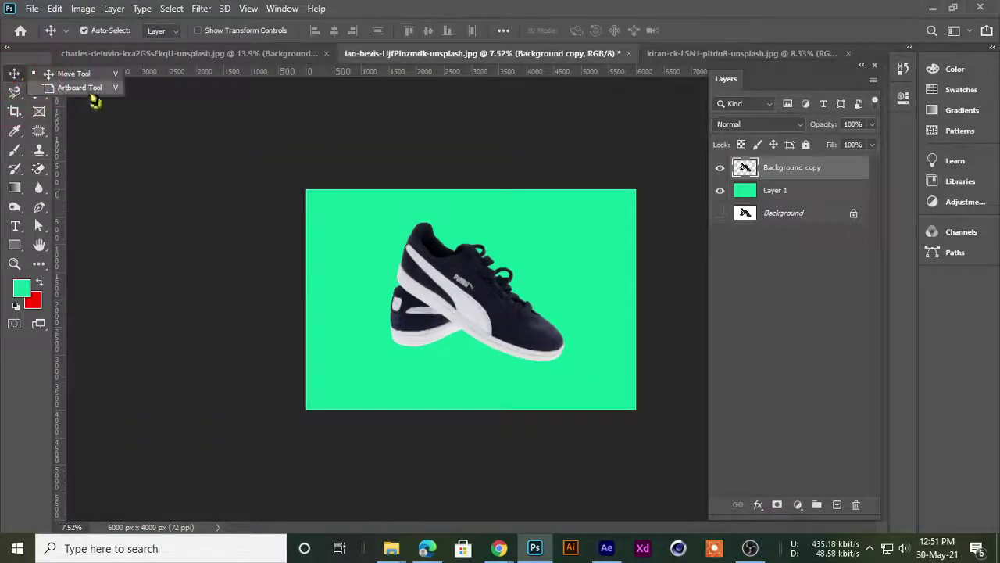
{"action": "left_click", "coordinate": [70, 83]}
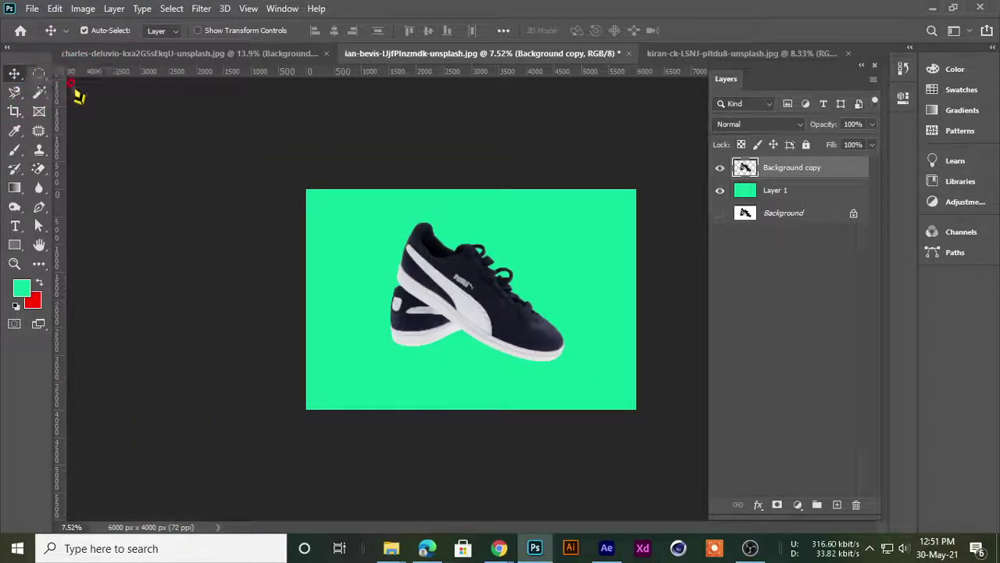
{"action": "left_click", "coordinate": [14, 73]}
{"action": "left_click", "coordinate": [67, 75]}
{"action": "scroll", "coordinate": [459, 295], "scroll_direction": "up", "scroll_amount": 1}
{"action": "scroll", "coordinate": [452, 286], "scroll_direction": "up", "scroll_amount": 1}
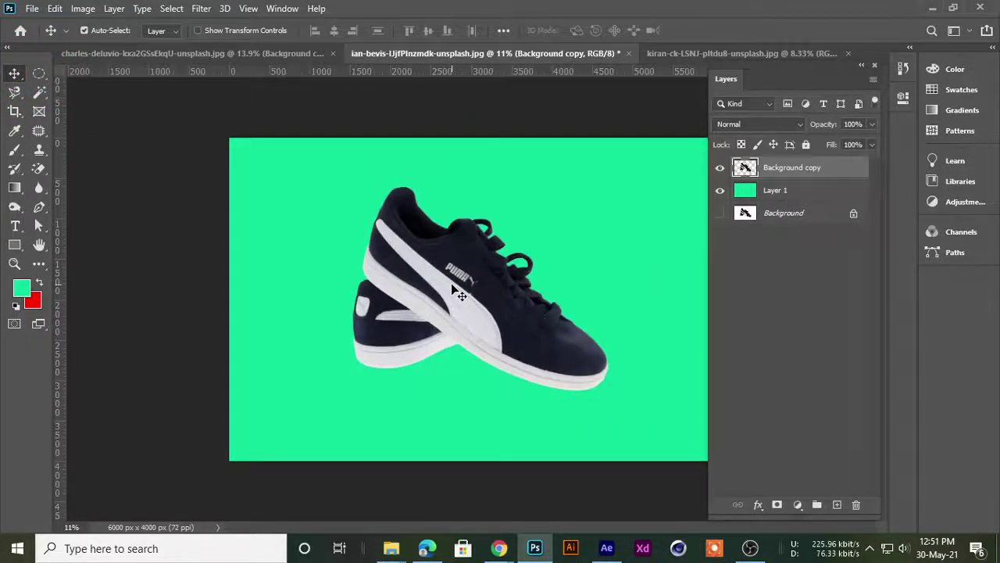
{"action": "scroll", "coordinate": [451, 282], "scroll_direction": "down", "scroll_amount": 1}
{"action": "scroll", "coordinate": [567, 276], "scroll_direction": "up", "scroll_amount": 1}
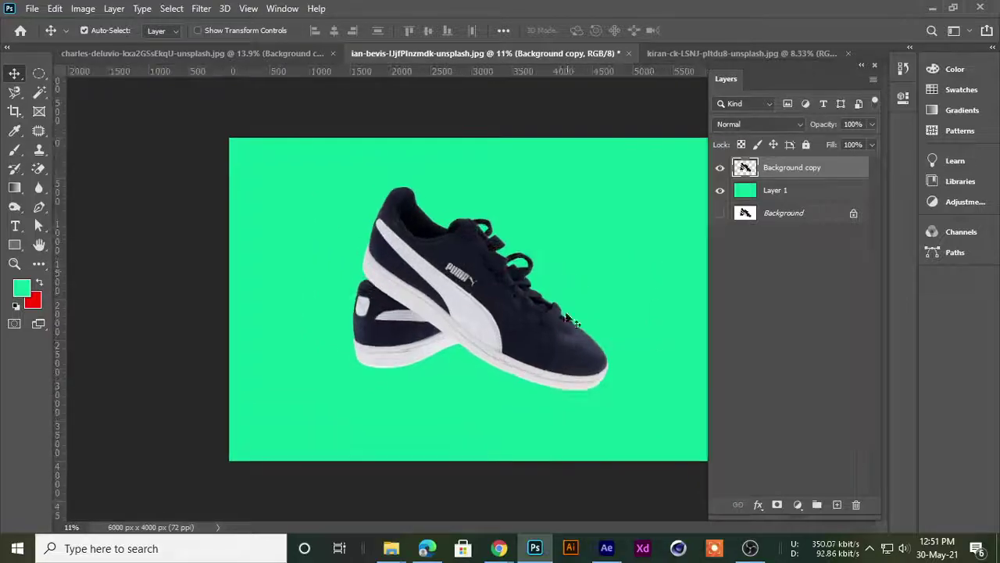
{"action": "mouse_move", "coordinate": [499, 548]}
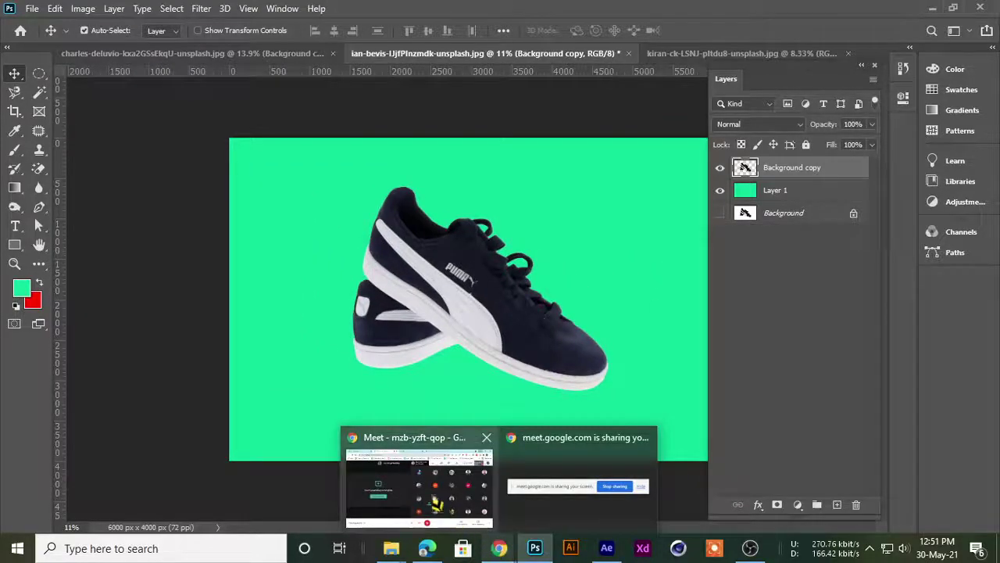
- Glance at the Google Meet tabs in Chrome, then return to Photoshop and deselect the layer
{"action": "left_click", "coordinate": [407, 480]}
{"action": "left_click", "coordinate": [458, 8]}
{"action": "left_click", "coordinate": [269, 12]}
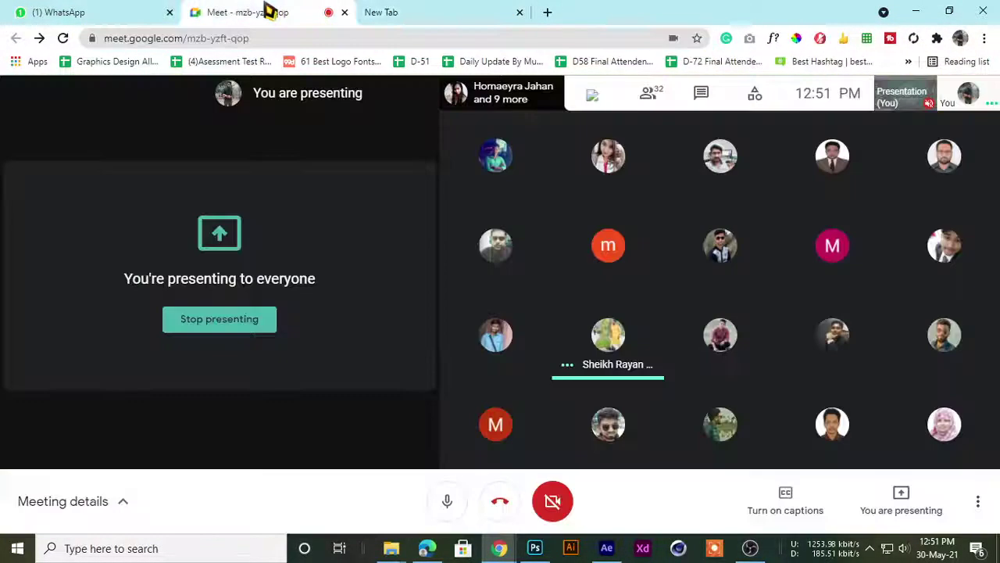
{"action": "left_click", "coordinate": [435, 12]}
{"action": "left_click", "coordinate": [219, 12]}
{"action": "left_click", "coordinate": [429, 12]}
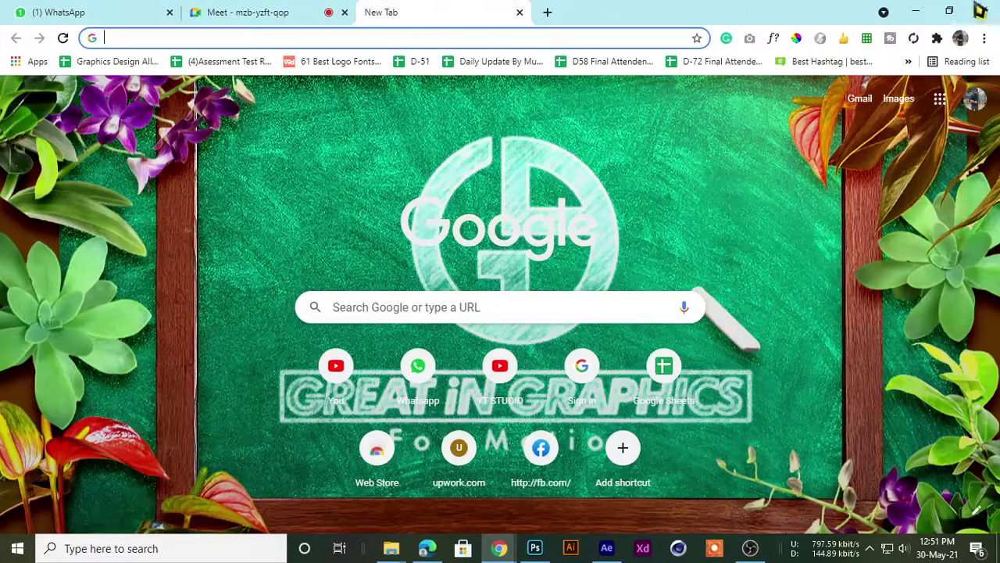
{"action": "left_click", "coordinate": [916, 11]}
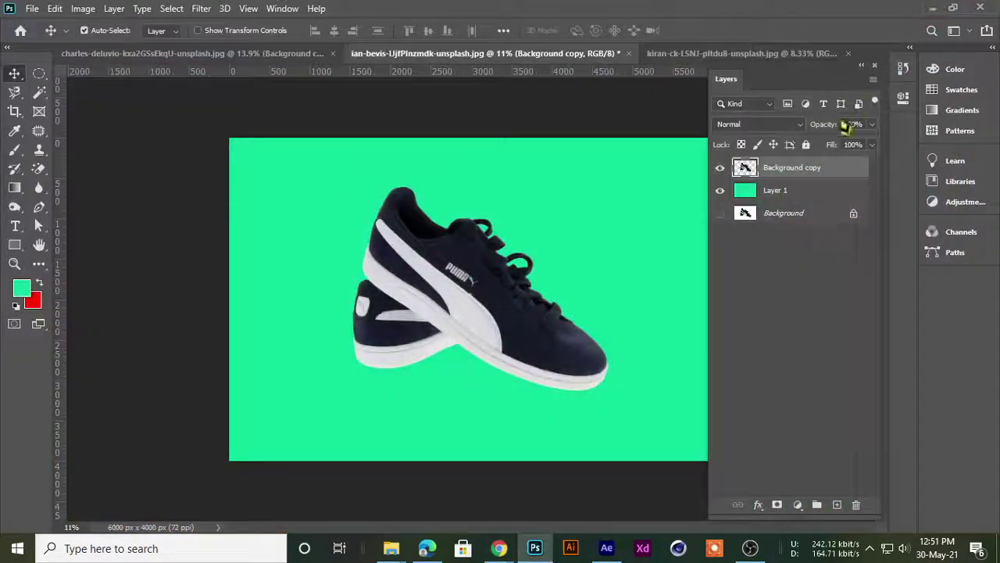
{"action": "left_click", "coordinate": [414, 125]}
{"action": "scroll", "coordinate": [485, 235], "scroll_direction": "down", "scroll_amount": 2}
{"action": "scroll", "coordinate": [497, 303], "scroll_direction": "up", "scroll_amount": 1}
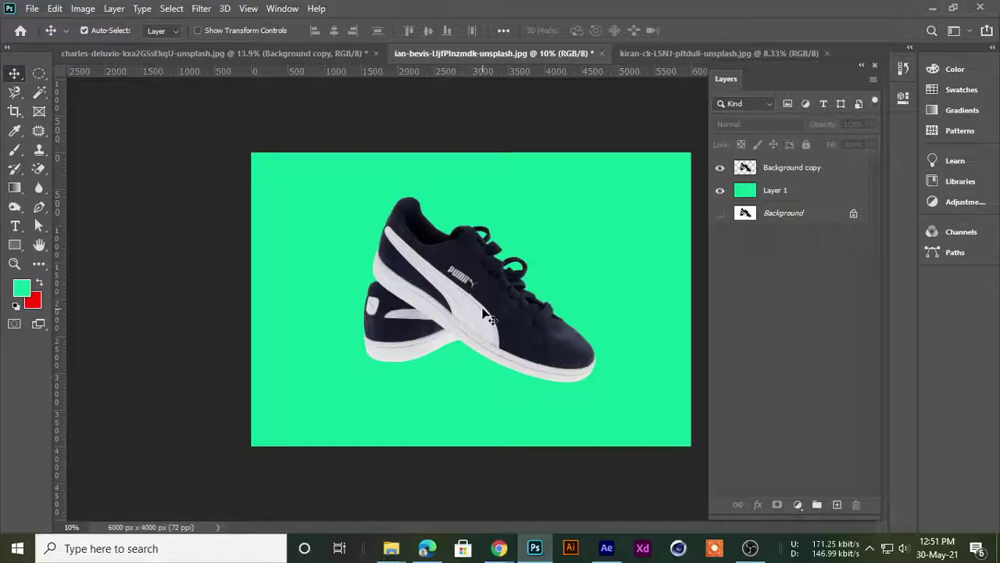
{"action": "scroll", "coordinate": [488, 316], "scroll_direction": "up", "scroll_amount": 2}
{"action": "scroll", "coordinate": [489, 330], "scroll_direction": "down", "scroll_amount": 2}
{"action": "scroll", "coordinate": [490, 330], "scroll_direction": "up", "scroll_amount": 2}
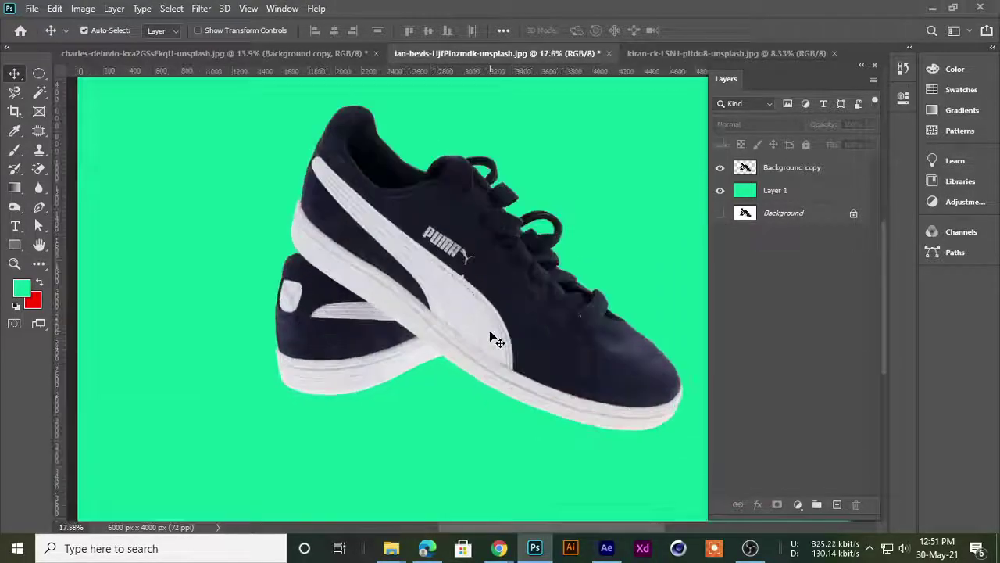
{"action": "scroll", "coordinate": [392, 273], "scroll_direction": "up", "scroll_amount": 1}
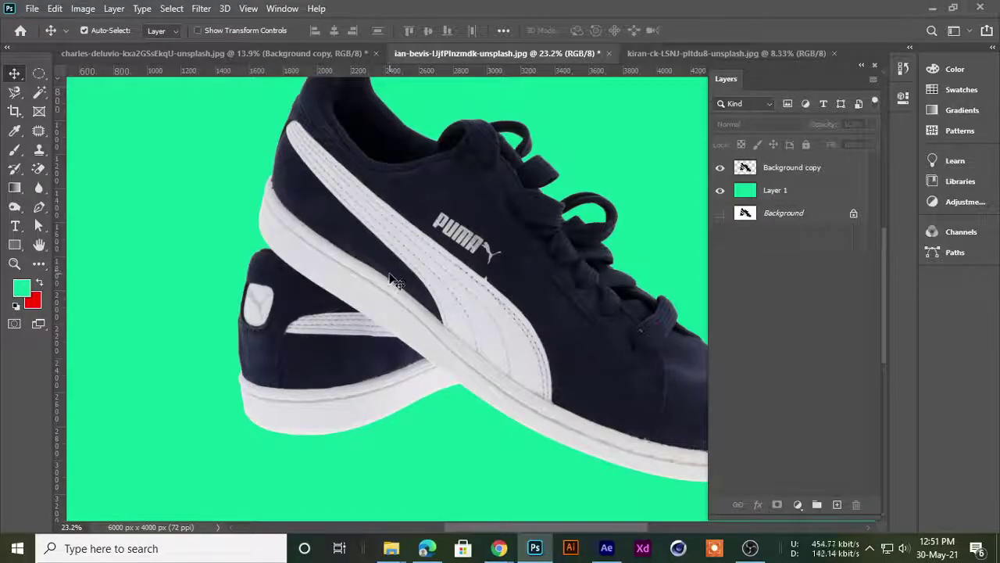
{"action": "scroll", "coordinate": [393, 281], "scroll_direction": "down", "scroll_amount": 1}
{"action": "scroll", "coordinate": [391, 305], "scroll_direction": "down", "scroll_amount": 1}
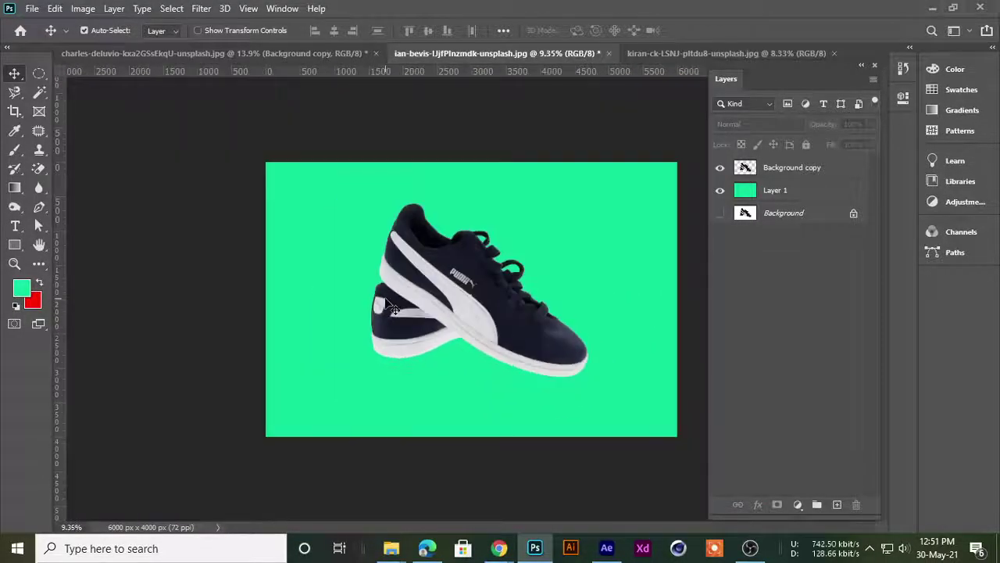
{"action": "scroll", "coordinate": [393, 307], "scroll_direction": "up", "scroll_amount": 1}
{"action": "scroll", "coordinate": [393, 306], "scroll_direction": "up", "scroll_amount": 1}
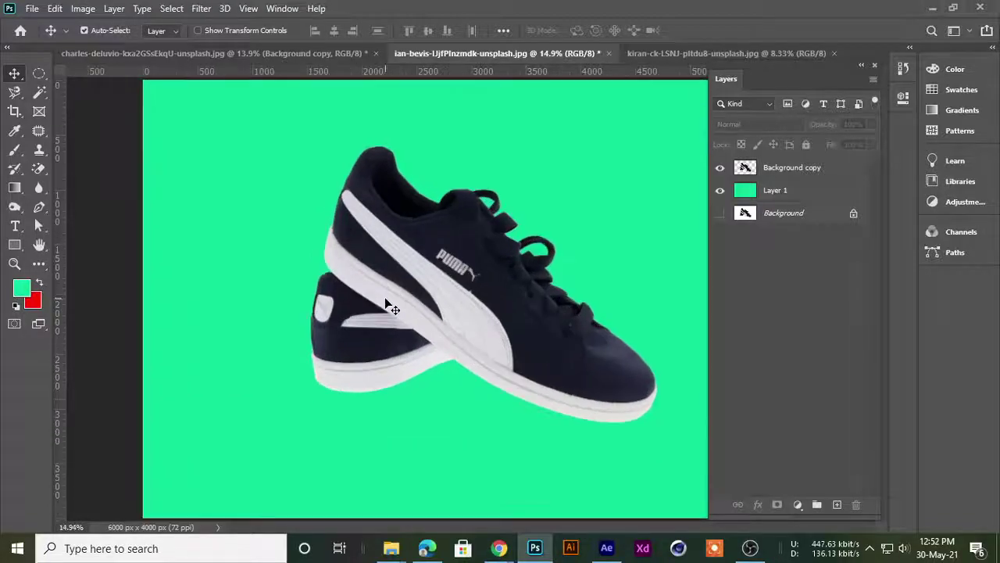
{"action": "scroll", "coordinate": [393, 307], "scroll_direction": "down", "scroll_amount": 1}
{"action": "scroll", "coordinate": [393, 307], "scroll_direction": "down", "scroll_amount": 1}
{"action": "scroll", "coordinate": [393, 307], "scroll_direction": "up", "scroll_amount": 1}
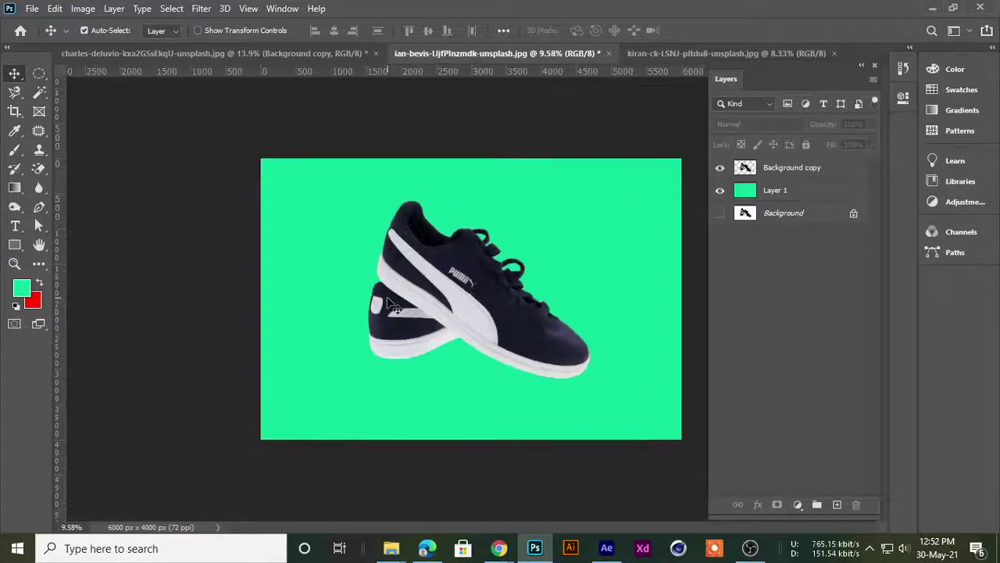
{"action": "scroll", "coordinate": [393, 307], "scroll_direction": "up", "scroll_amount": 1}
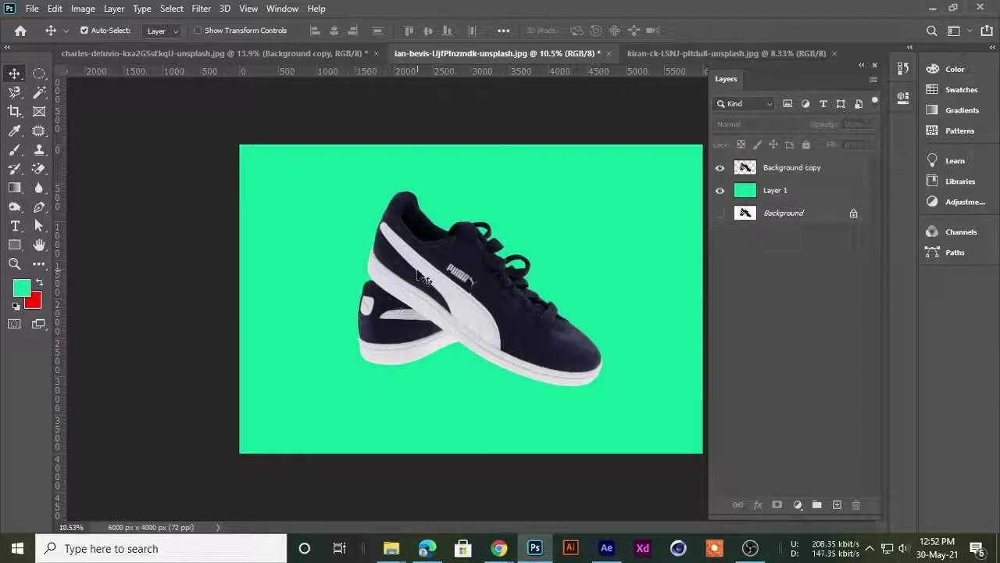
{"action": "scroll", "coordinate": [415, 302], "scroll_direction": "up", "scroll_amount": 2}
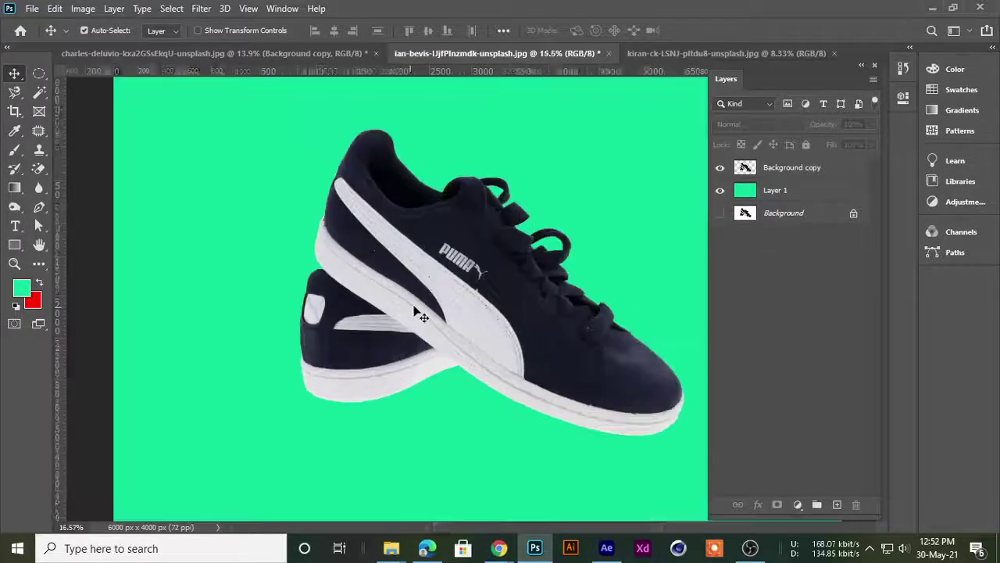
{"action": "scroll", "coordinate": [415, 301], "scroll_direction": "up", "scroll_amount": 2}
{"action": "scroll", "coordinate": [417, 303], "scroll_direction": "down", "scroll_amount": 2}
{"action": "scroll", "coordinate": [416, 302], "scroll_direction": "up", "scroll_amount": 3}
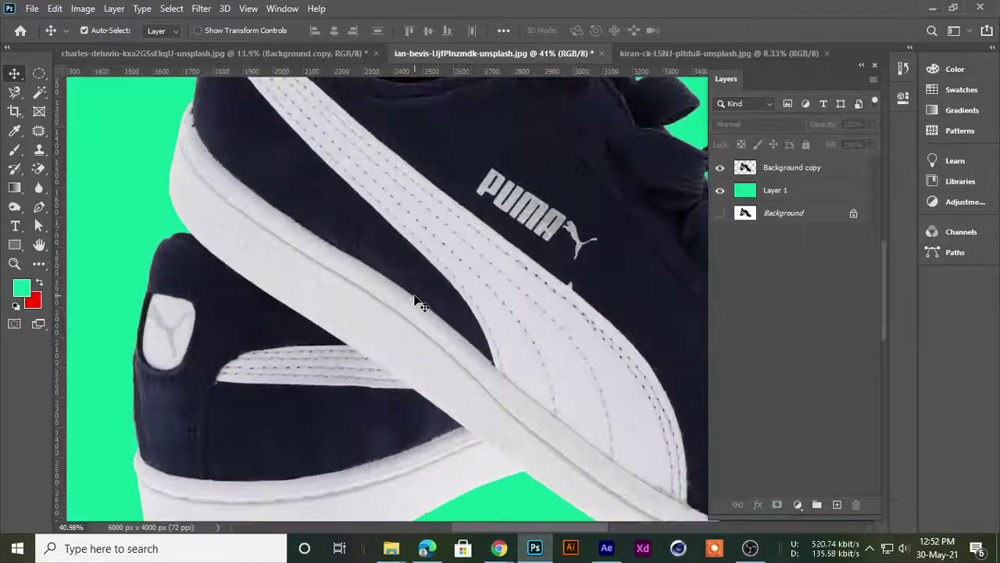
{"action": "scroll", "coordinate": [416, 302], "scroll_direction": "down", "scroll_amount": 4}
{"action": "scroll", "coordinate": [417, 298], "scroll_direction": "up", "scroll_amount": 1}
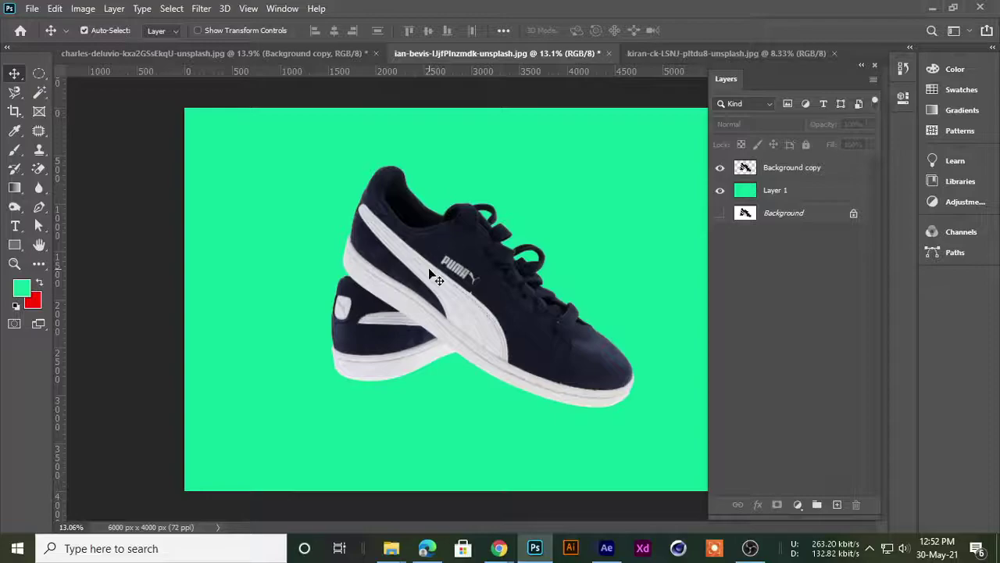
{"action": "left_click", "coordinate": [304, 53]}
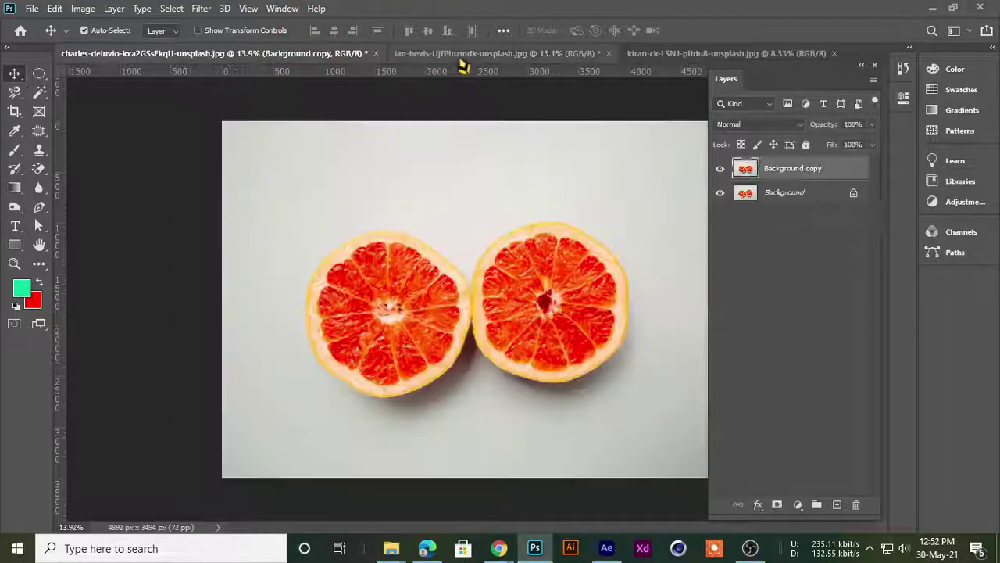
{"action": "left_click", "coordinate": [445, 55]}
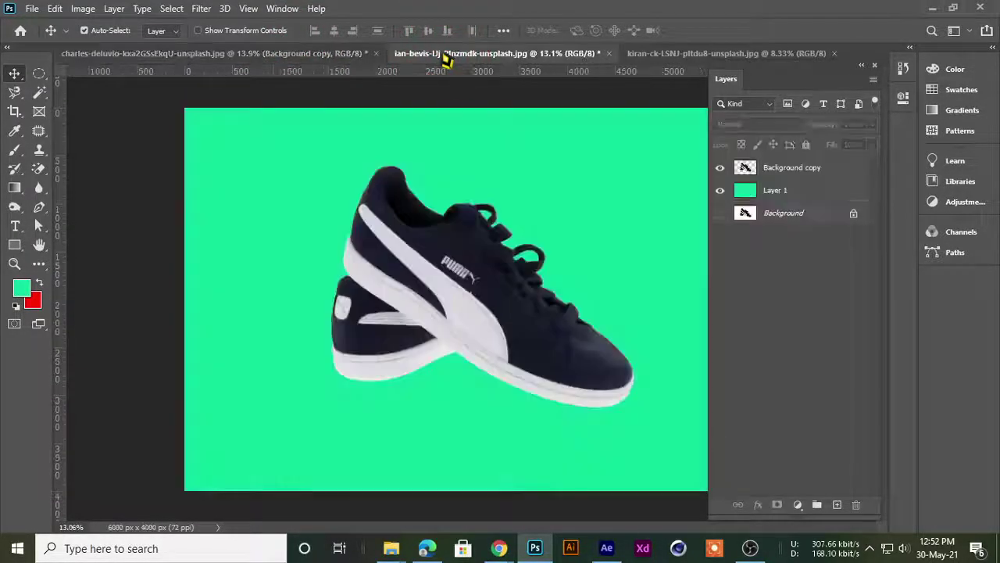
{"action": "left_click", "coordinate": [723, 55]}
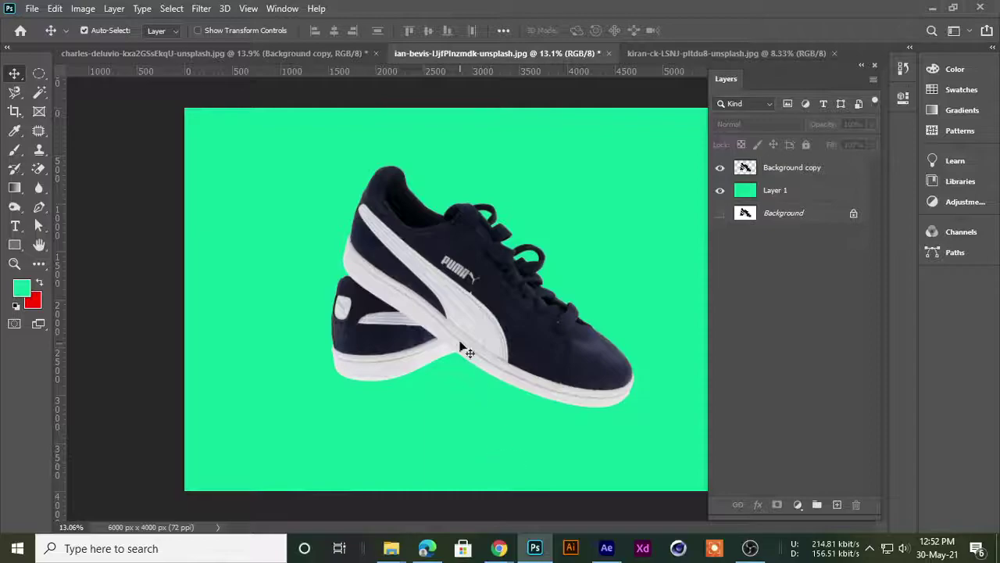
{"action": "scroll", "coordinate": [461, 349], "scroll_direction": "up", "scroll_amount": 3}
{"action": "scroll", "coordinate": [457, 332], "scroll_direction": "up", "scroll_amount": 3}
{"action": "scroll", "coordinate": [451, 389], "scroll_direction": "down", "scroll_amount": 3}
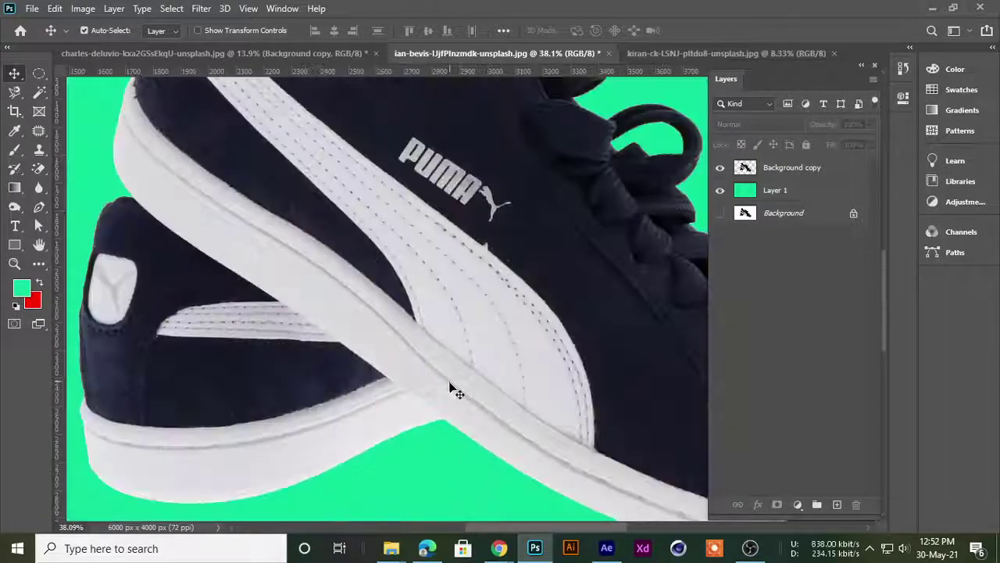
{"action": "scroll", "coordinate": [417, 435], "scroll_direction": "up", "scroll_amount": 2}
{"action": "left_click_drag", "start_coordinate": [266, 416], "coordinate": [526, 232]}
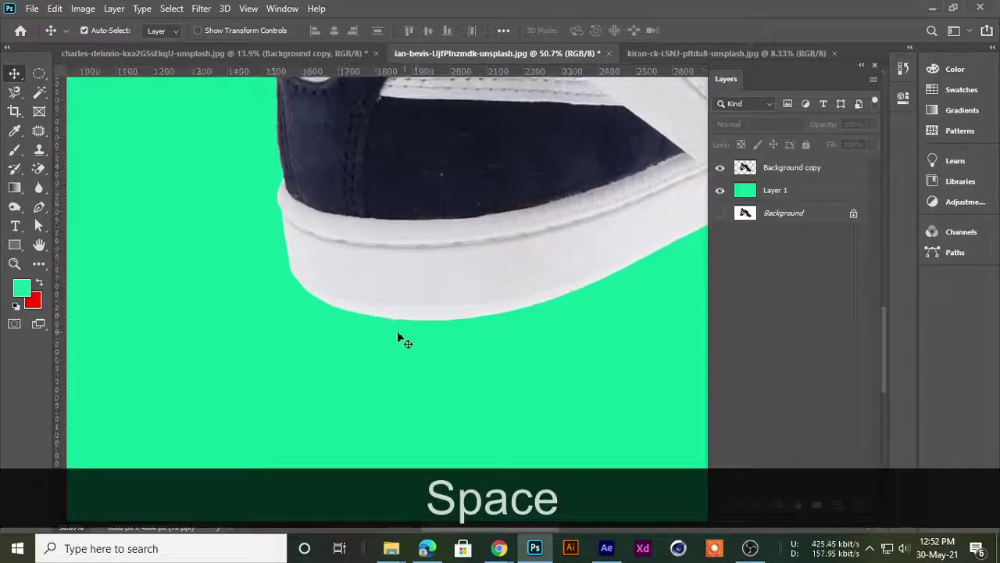
{"action": "scroll", "coordinate": [387, 330], "scroll_direction": "up", "scroll_amount": 2}
{"action": "scroll", "coordinate": [372, 308], "scroll_direction": "up", "scroll_amount": 4}
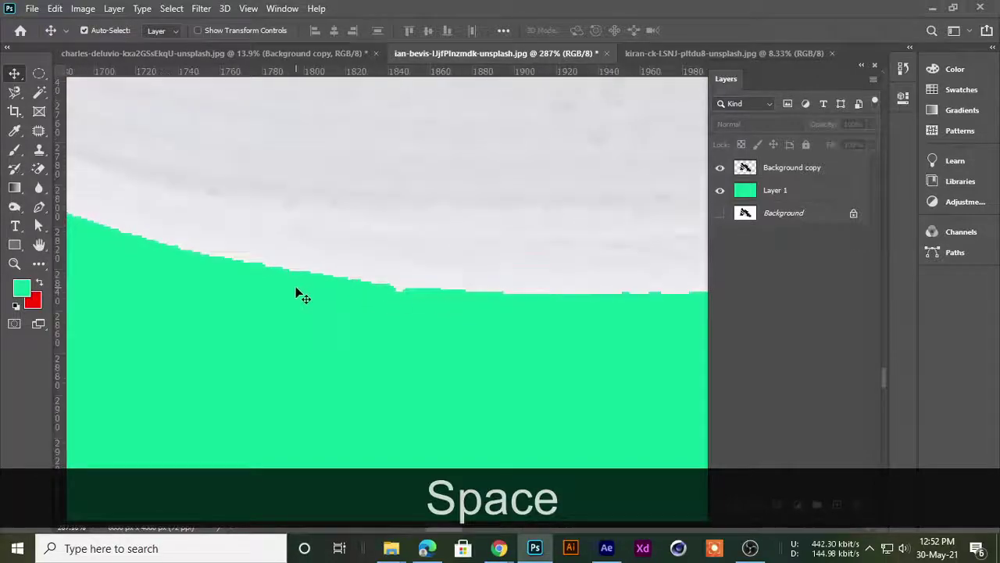
{"action": "scroll", "coordinate": [297, 292], "scroll_direction": "down", "scroll_amount": 3}
{"action": "left_click_drag", "start_coordinate": [141, 225], "coordinate": [462, 436]}
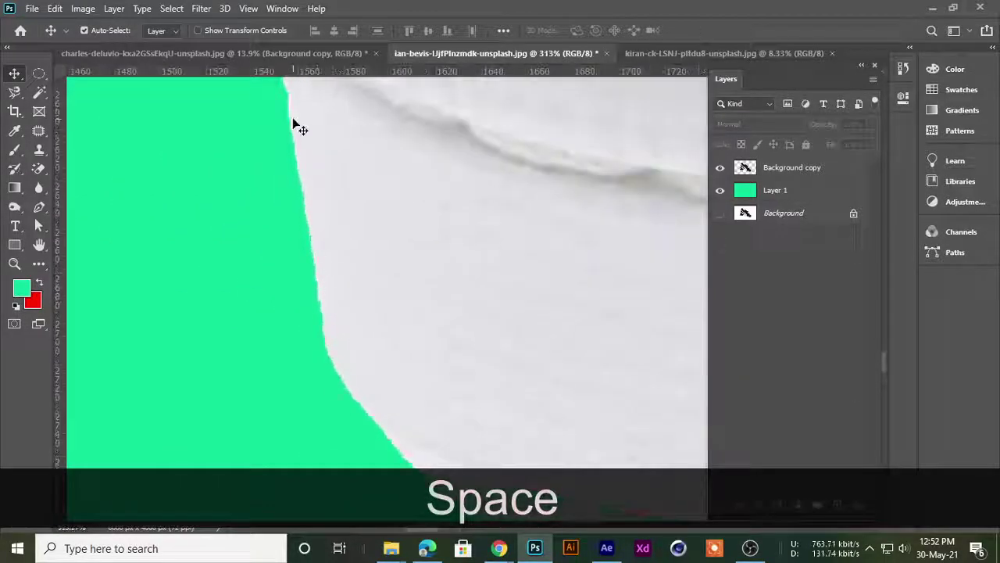
{"action": "scroll", "coordinate": [329, 417], "scroll_direction": "up", "scroll_amount": 2}
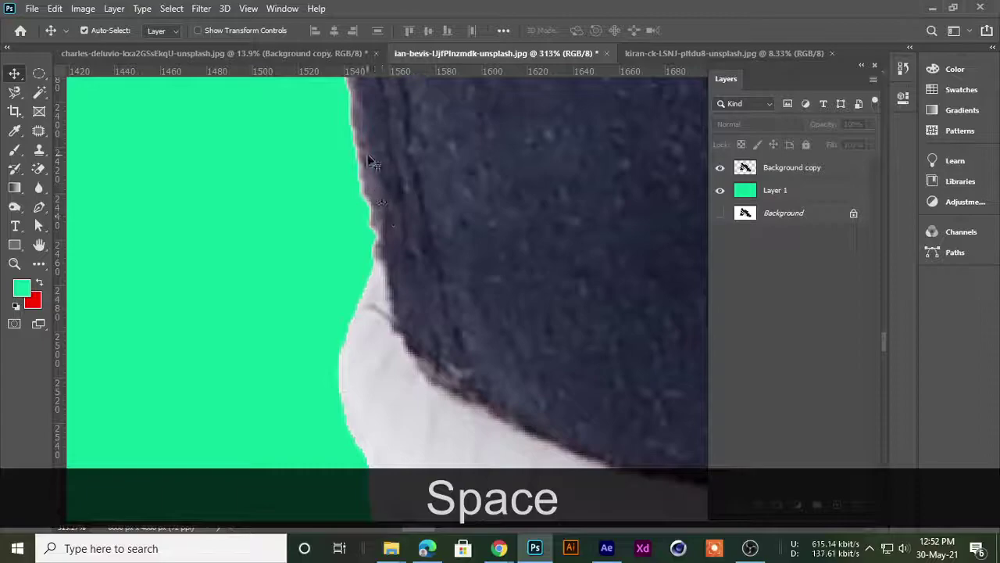
{"action": "scroll", "coordinate": [385, 219], "scroll_direction": "down", "scroll_amount": 2}
{"action": "scroll", "coordinate": [397, 235], "scroll_direction": "down", "scroll_amount": 2}
{"action": "scroll", "coordinate": [407, 270], "scroll_direction": "down", "scroll_amount": 2}
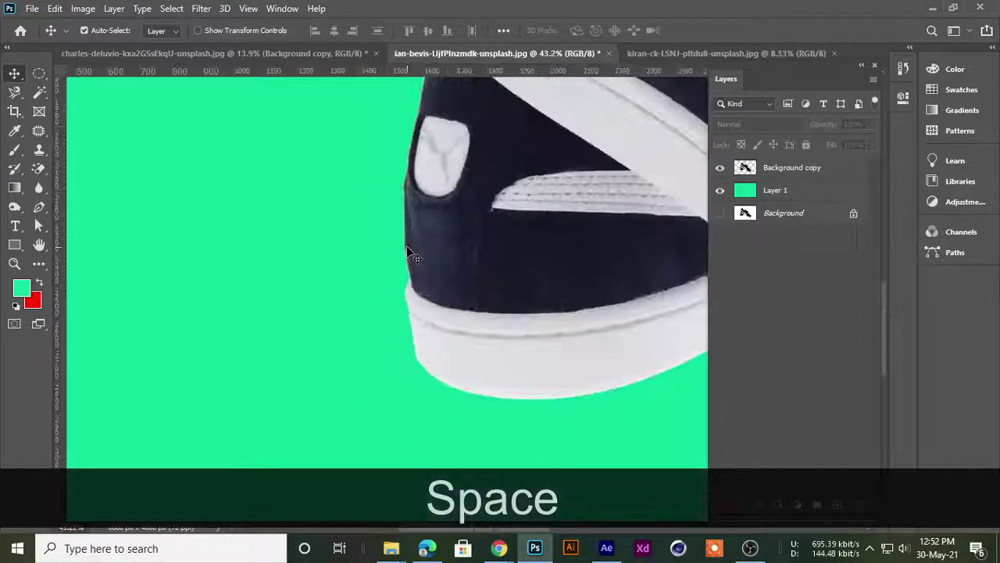
{"action": "scroll", "coordinate": [409, 273], "scroll_direction": "down", "scroll_amount": 2}
{"action": "scroll", "coordinate": [412, 279], "scroll_direction": "down", "scroll_amount": 2}
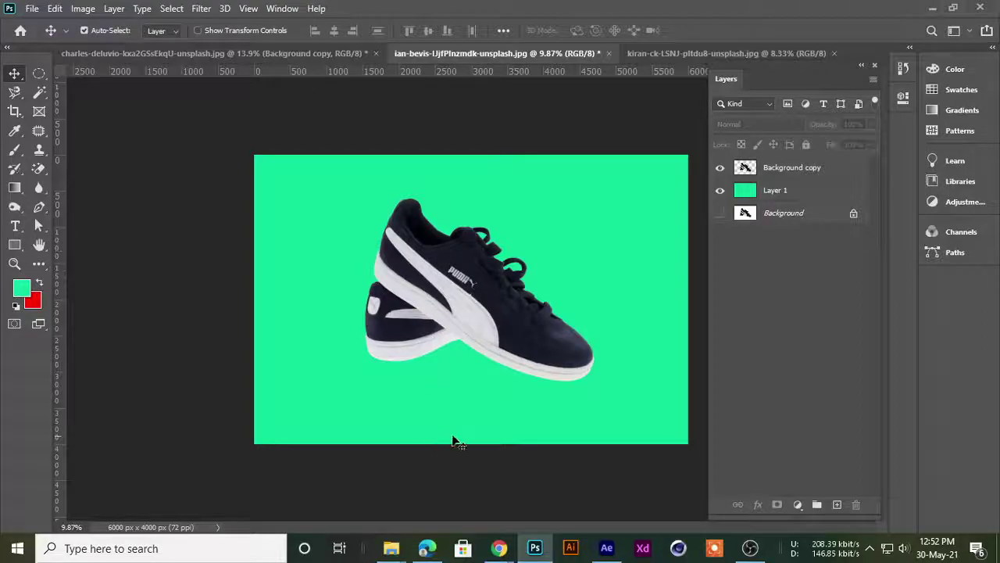
- Bring up the headphones document and zoom in and out over the image
{"action": "left_click", "coordinate": [661, 54]}
{"action": "scroll", "coordinate": [555, 266], "scroll_direction": "up", "scroll_amount": 1}
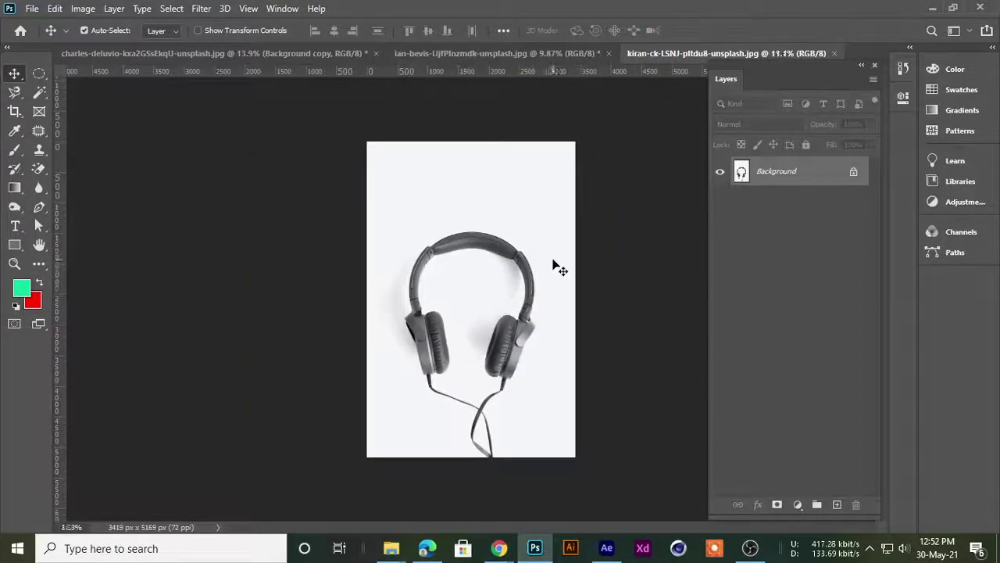
{"action": "scroll", "coordinate": [560, 266], "scroll_direction": "up", "scroll_amount": 3}
{"action": "scroll", "coordinate": [557, 235], "scroll_direction": "up", "scroll_amount": 3}
{"action": "scroll", "coordinate": [529, 275], "scroll_direction": "up", "scroll_amount": 3}
{"action": "scroll", "coordinate": [522, 273], "scroll_direction": "up", "scroll_amount": 2}
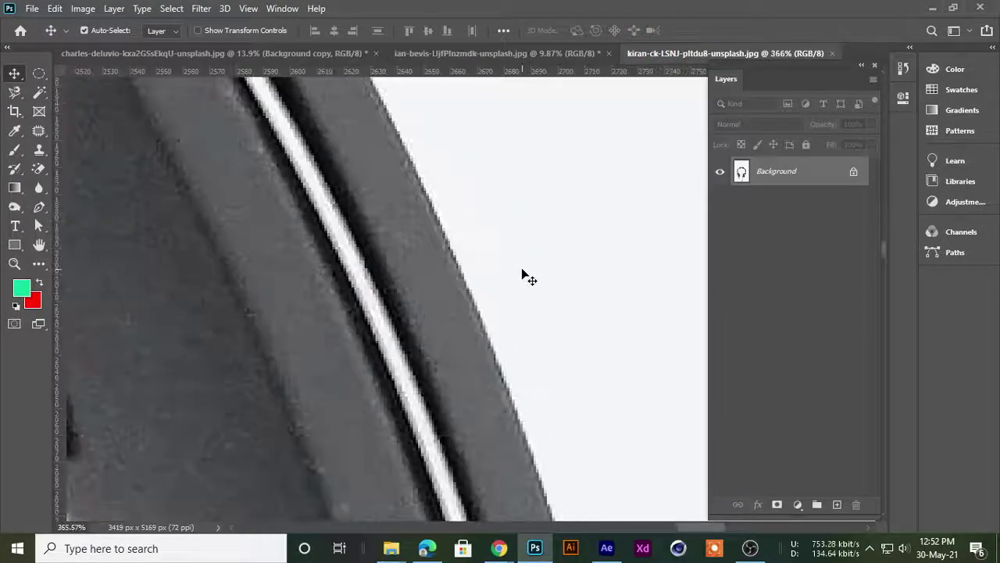
{"action": "scroll", "coordinate": [500, 289], "scroll_direction": "up", "scroll_amount": 2}
{"action": "scroll", "coordinate": [407, 235], "scroll_direction": "up", "scroll_amount": 2}
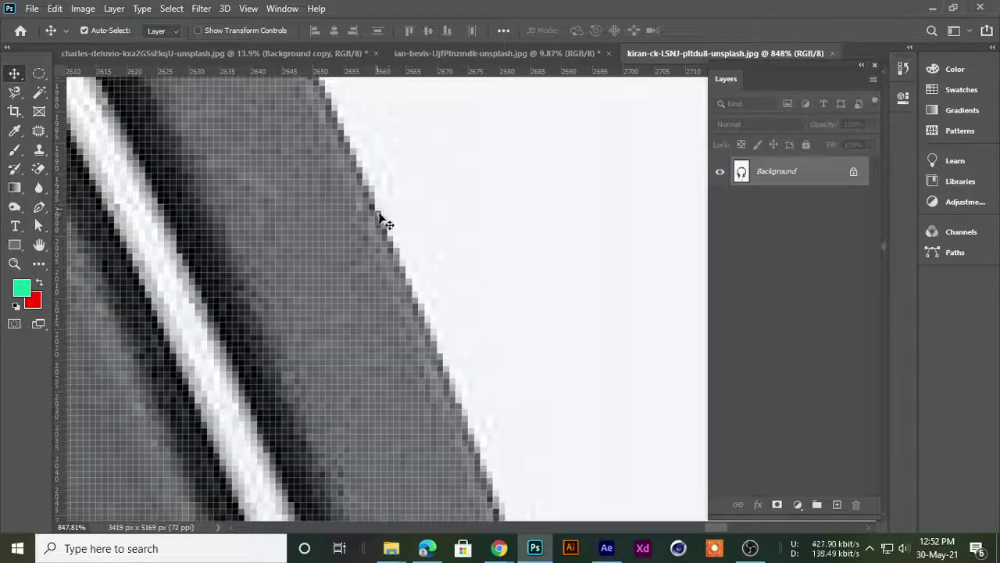
{"action": "scroll", "coordinate": [438, 391], "scroll_direction": "down", "scroll_amount": 3}
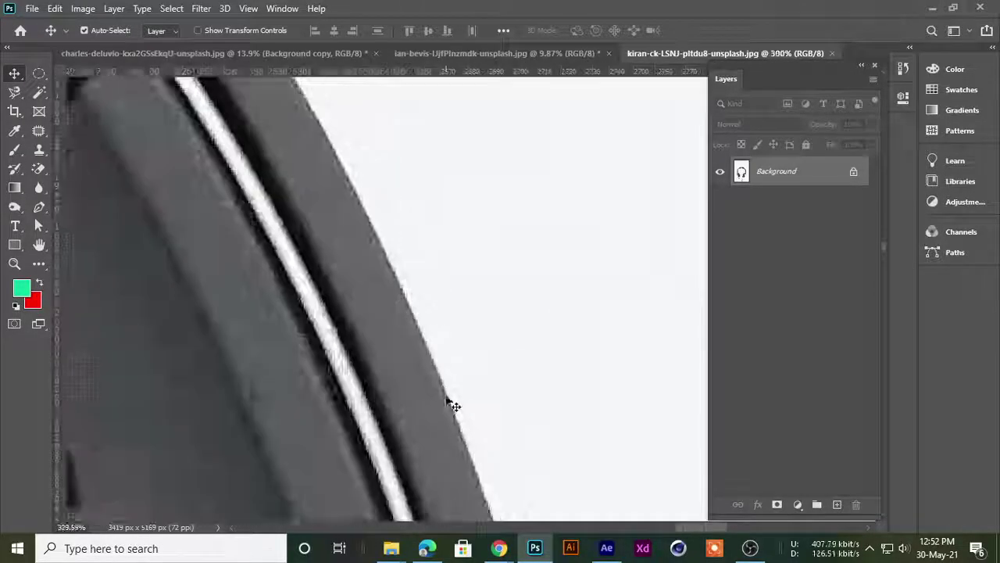
{"action": "scroll", "coordinate": [449, 404], "scroll_direction": "down", "scroll_amount": 3}
{"action": "scroll", "coordinate": [449, 404], "scroll_direction": "down", "scroll_amount": 3}
{"action": "scroll", "coordinate": [264, 212], "scroll_direction": "up", "scroll_amount": 1}
{"action": "scroll", "coordinate": [263, 213], "scroll_direction": "up", "scroll_amount": 1}
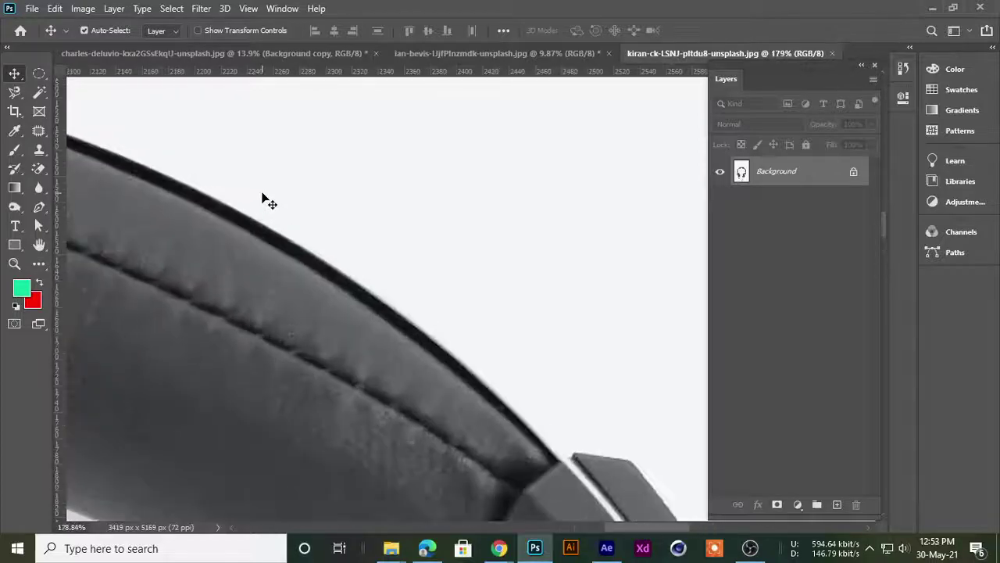
{"action": "scroll", "coordinate": [331, 279], "scroll_direction": "down", "scroll_amount": 2}
{"action": "scroll", "coordinate": [503, 471], "scroll_direction": "down", "scroll_amount": 2}
{"action": "scroll", "coordinate": [449, 422], "scroll_direction": "up", "scroll_amount": 1}
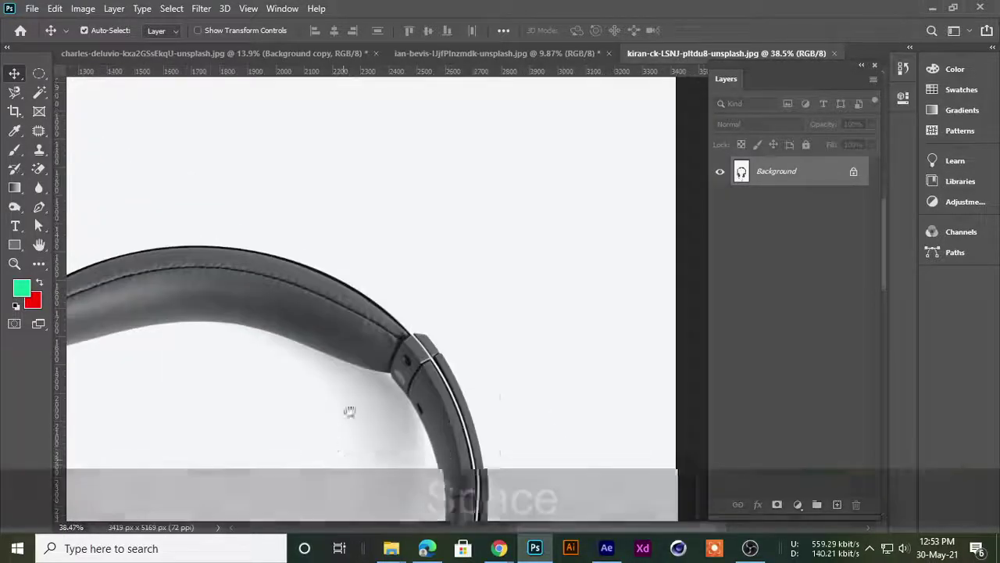
{"action": "scroll", "coordinate": [346, 409], "scroll_direction": "up", "scroll_amount": 3}
- Pan and zoom onto the headphone hinge, then switch to the grapefruit document
{"action": "left_click_drag", "start_coordinate": [454, 118], "coordinate": [564, 381]}
{"action": "scroll", "coordinate": [581, 375], "scroll_direction": "up", "scroll_amount": 2}
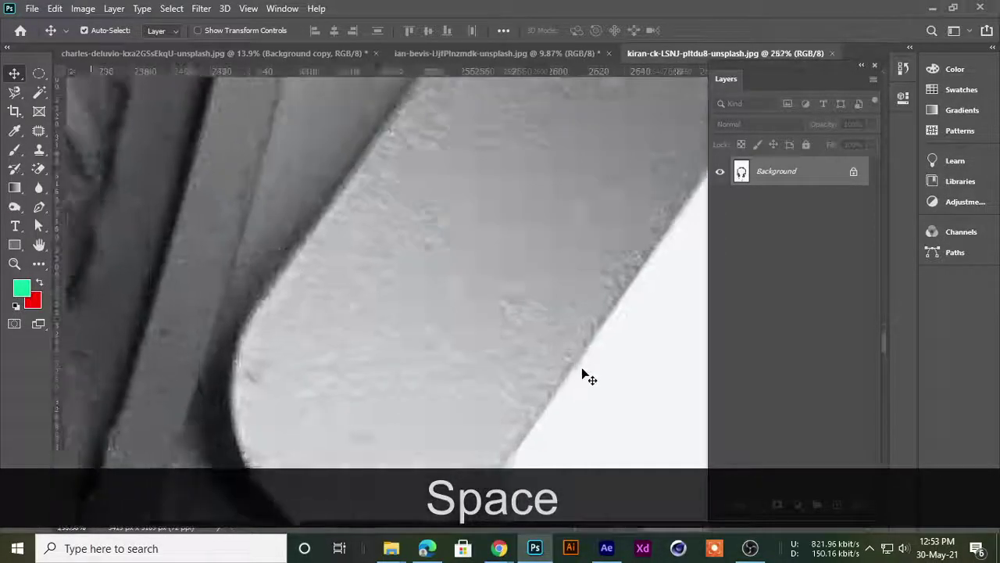
{"action": "scroll", "coordinate": [609, 331], "scroll_direction": "up", "scroll_amount": 1}
{"action": "scroll", "coordinate": [591, 342], "scroll_direction": "up", "scroll_amount": 2}
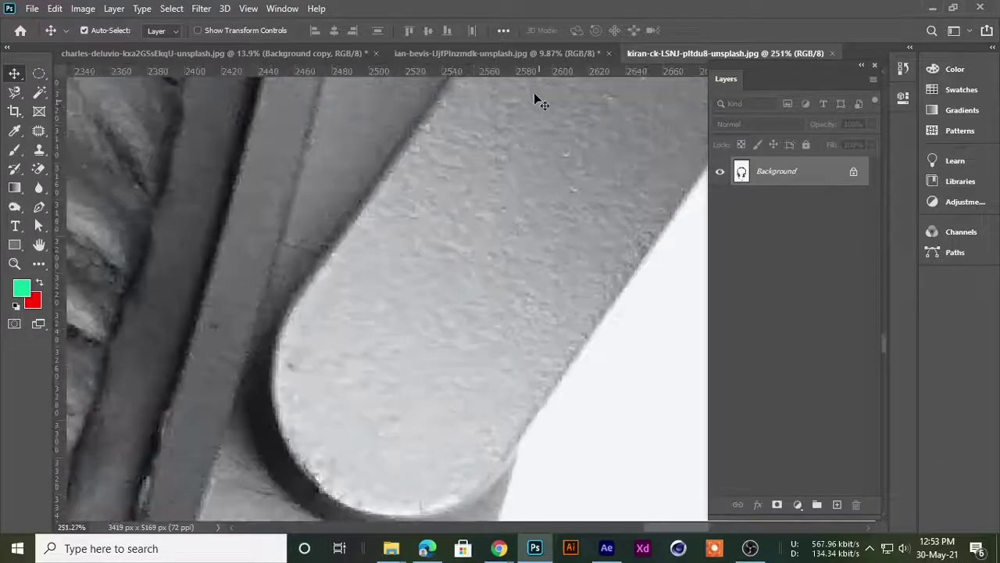
{"action": "left_click", "coordinate": [505, 50]}
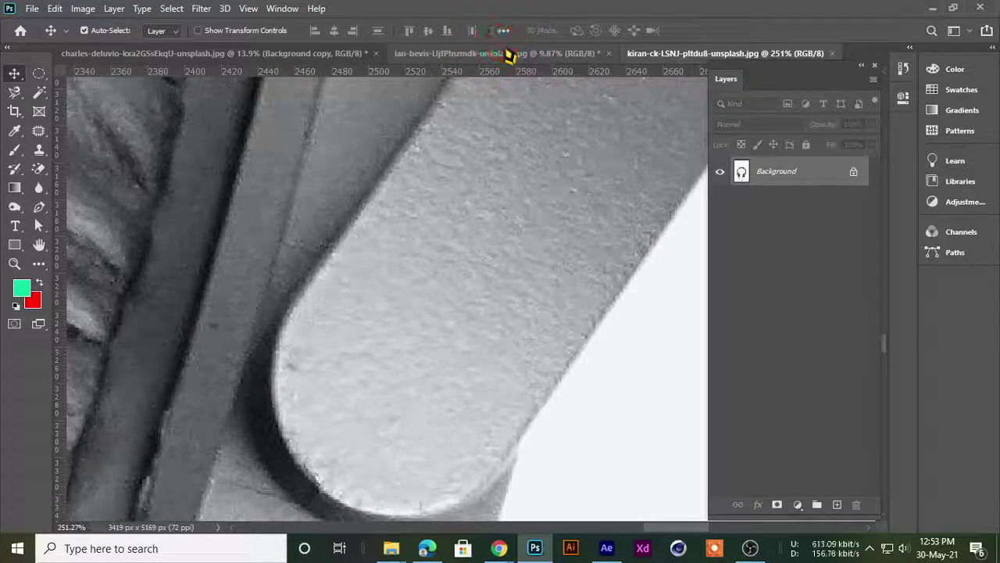
{"action": "left_click", "coordinate": [508, 54]}
- Switch back to the Puma sneaker document and select its Background copy layer
{"action": "left_click", "coordinate": [295, 53]}
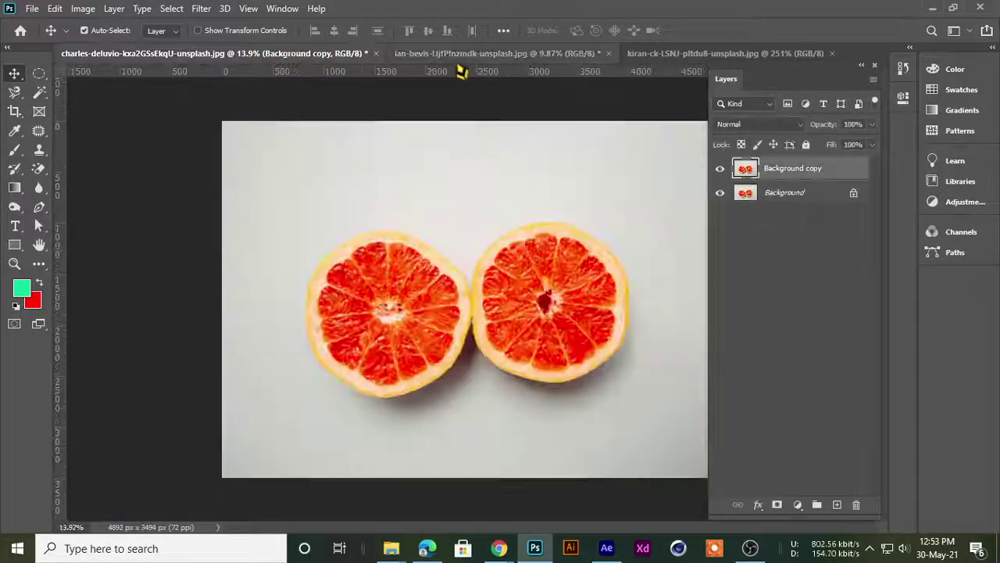
{"action": "left_click", "coordinate": [461, 53]}
{"action": "left_click", "coordinate": [650, 55]}
{"action": "left_click", "coordinate": [491, 55]}
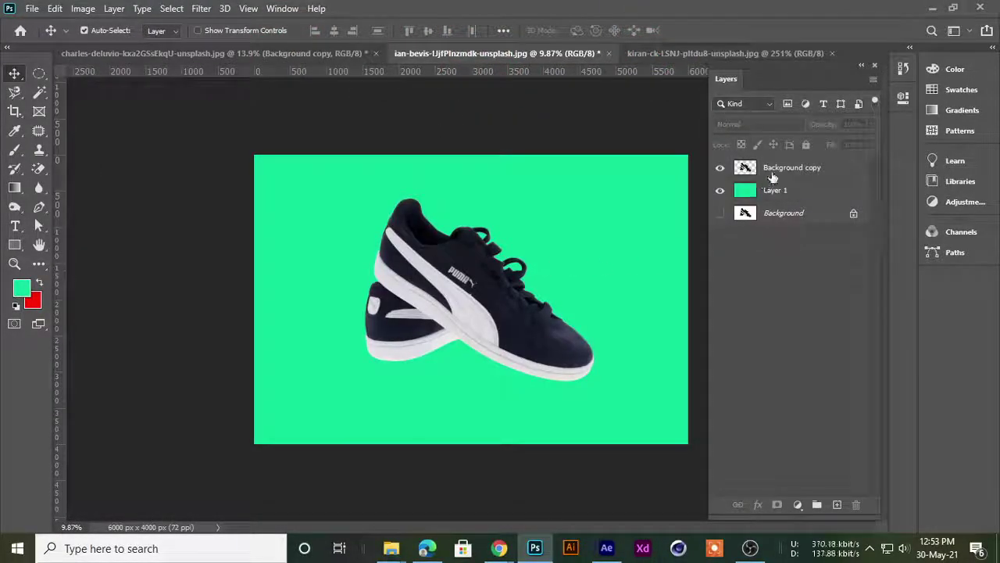
{"action": "left_click", "coordinate": [772, 175]}
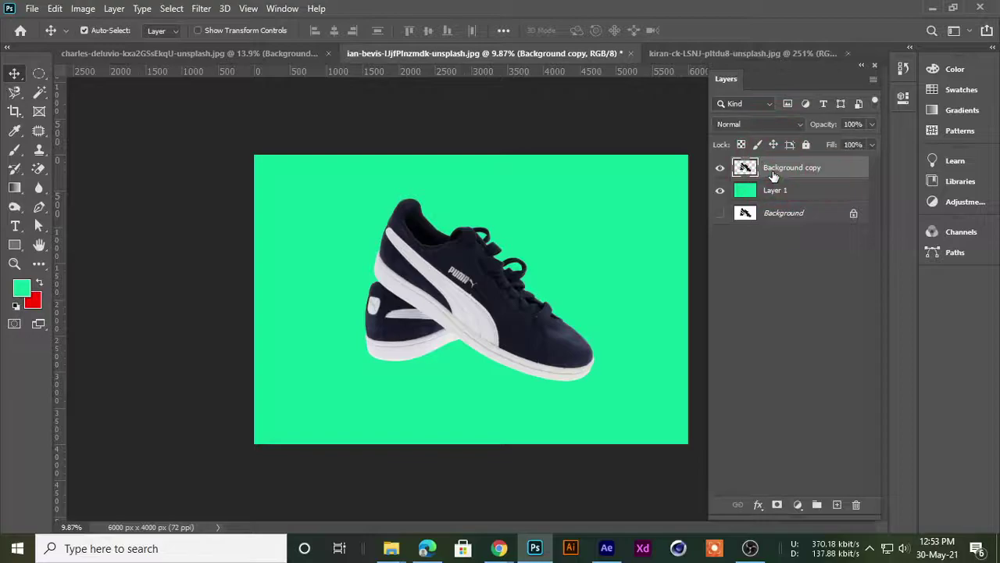
- Try the Object Selection and Quick Selection tools, then return to the Move tool
{"action": "left_click", "coordinate": [39, 92]}
{"action": "left_click", "coordinate": [110, 92]}
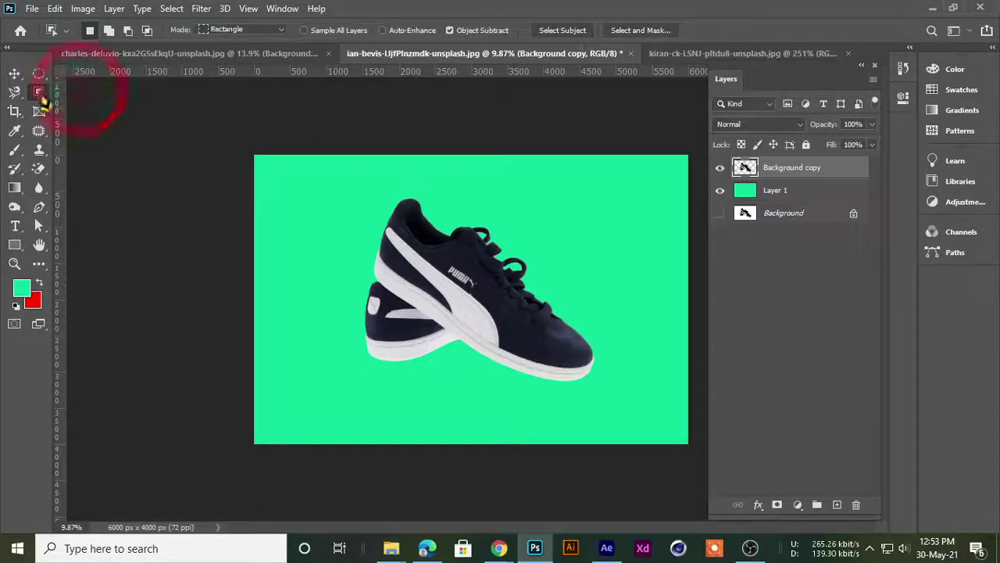
{"action": "left_click", "coordinate": [39, 92]}
{"action": "left_click", "coordinate": [80, 94]}
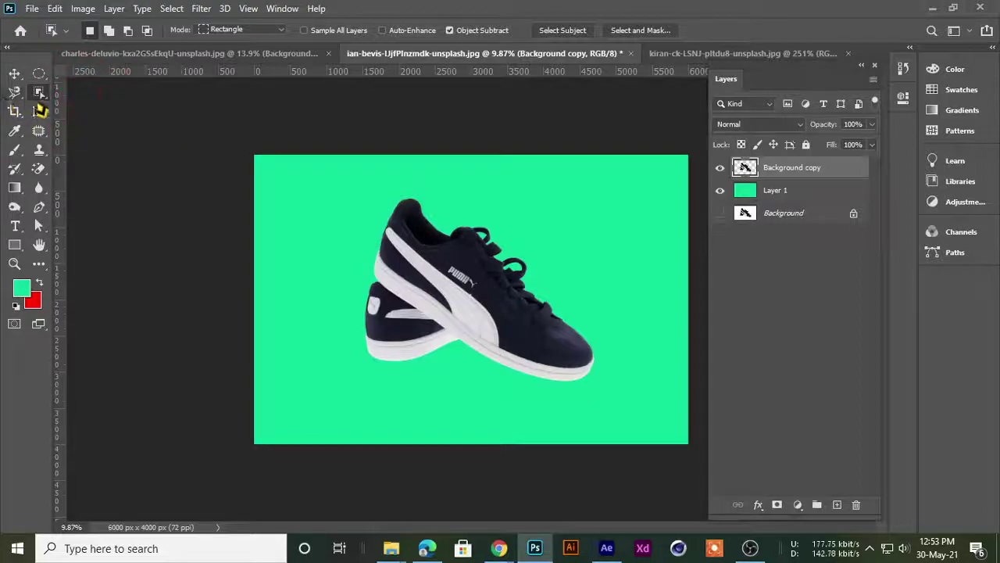
{"action": "left_click", "coordinate": [39, 93]}
{"action": "left_click", "coordinate": [90, 107]}
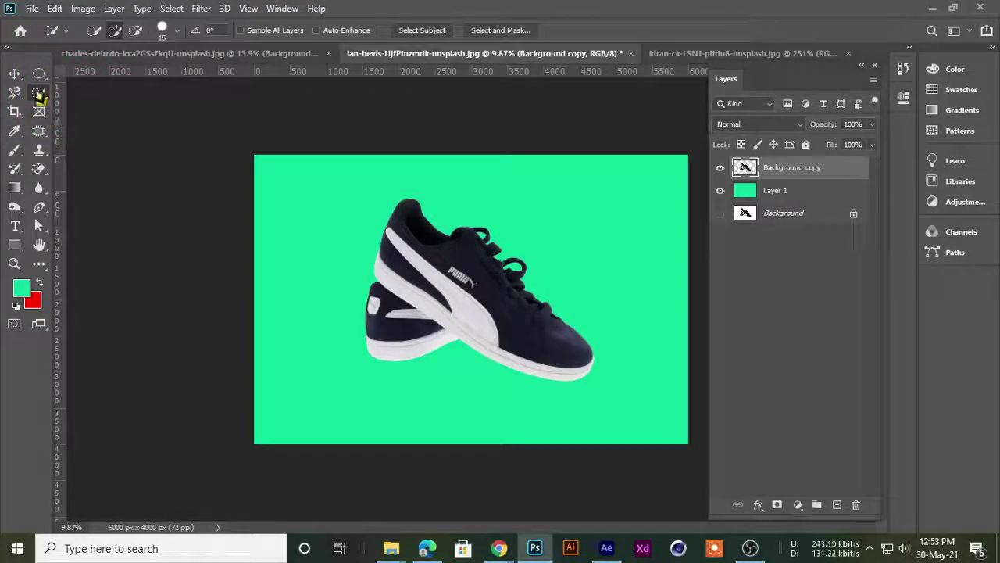
{"action": "left_click", "coordinate": [14, 73]}
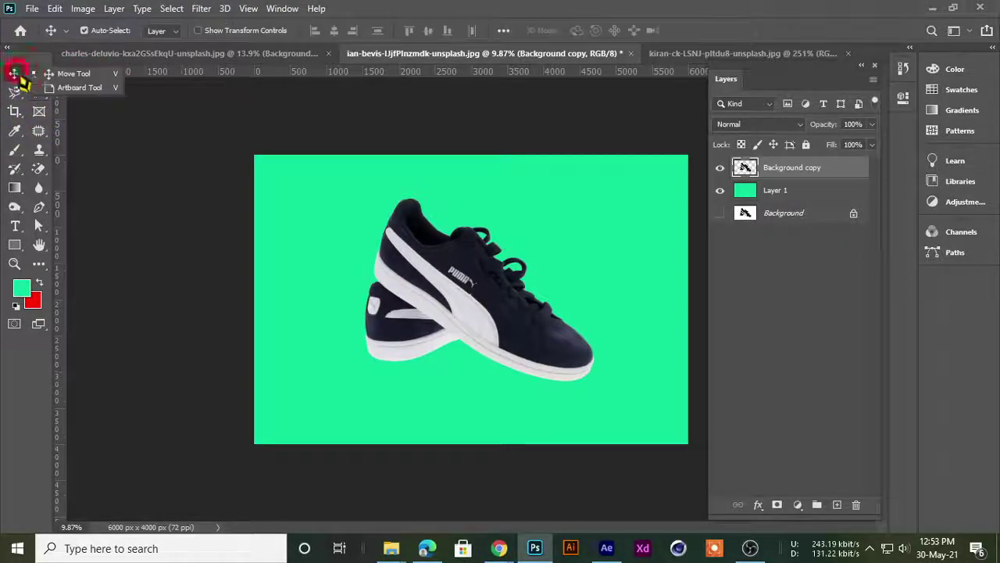
{"action": "left_click", "coordinate": [69, 79]}
- Hide and reshow Background copy while zooming to compare the cut-out against the green fill
{"action": "scroll", "coordinate": [488, 269], "scroll_direction": "up", "scroll_amount": 2}
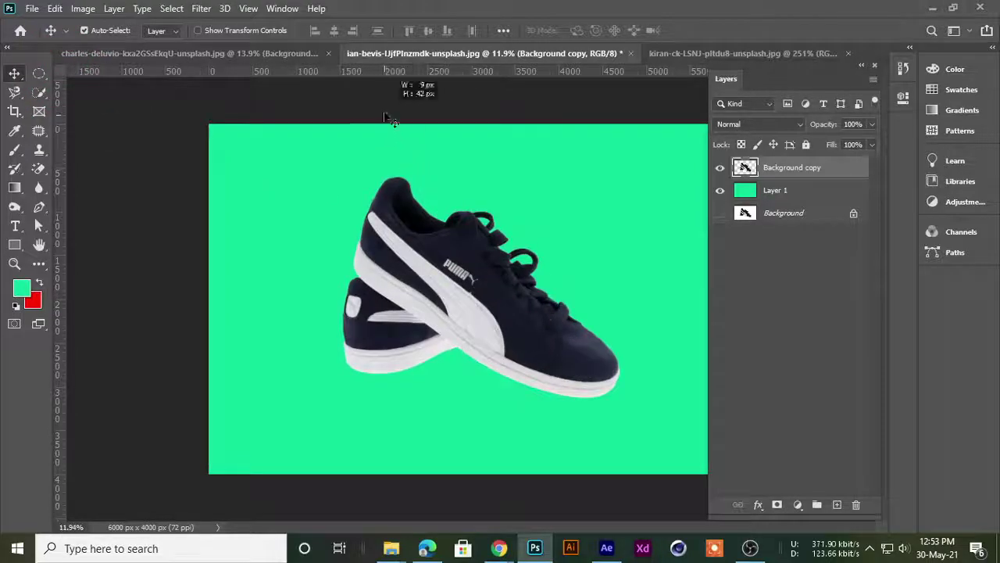
{"action": "left_click_drag", "start_coordinate": [389, 118], "coordinate": [389, 118]}
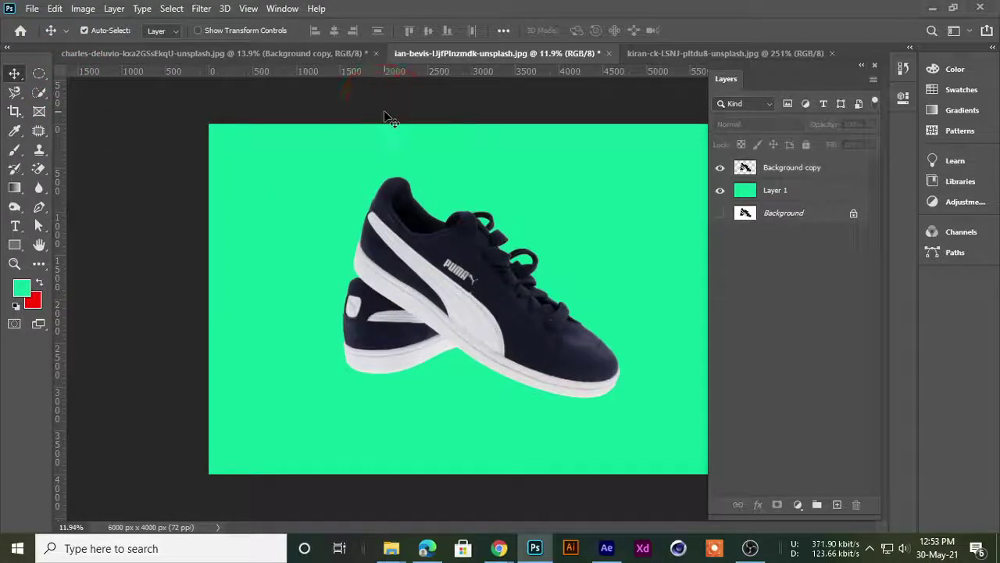
{"action": "left_click", "coordinate": [814, 160]}
{"action": "scroll", "coordinate": [501, 222], "scroll_direction": "down", "scroll_amount": 3}
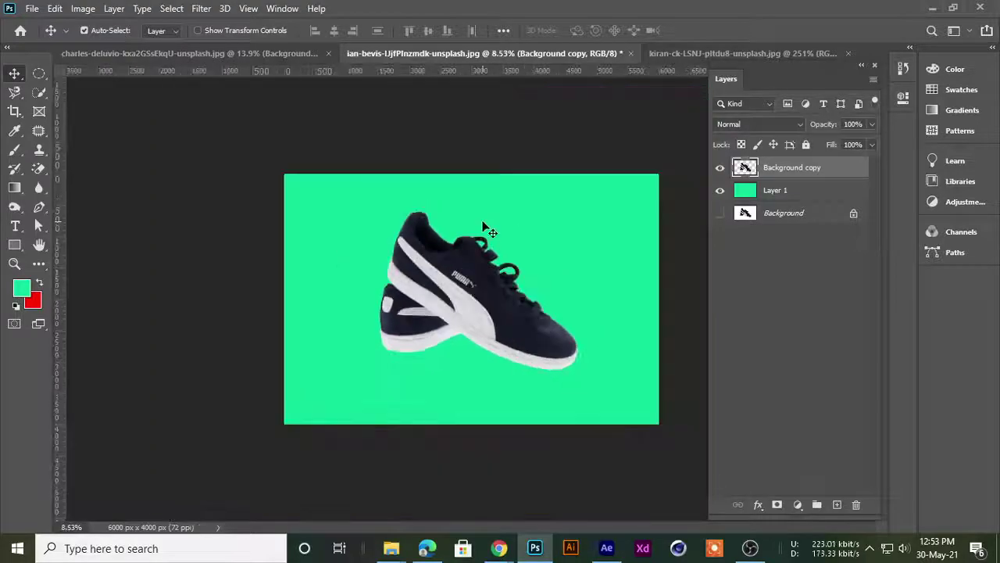
{"action": "scroll", "coordinate": [488, 230], "scroll_direction": "up", "scroll_amount": 2}
{"action": "scroll", "coordinate": [660, 190], "scroll_direction": "up", "scroll_amount": 3}
{"action": "left_click", "coordinate": [720, 168]}
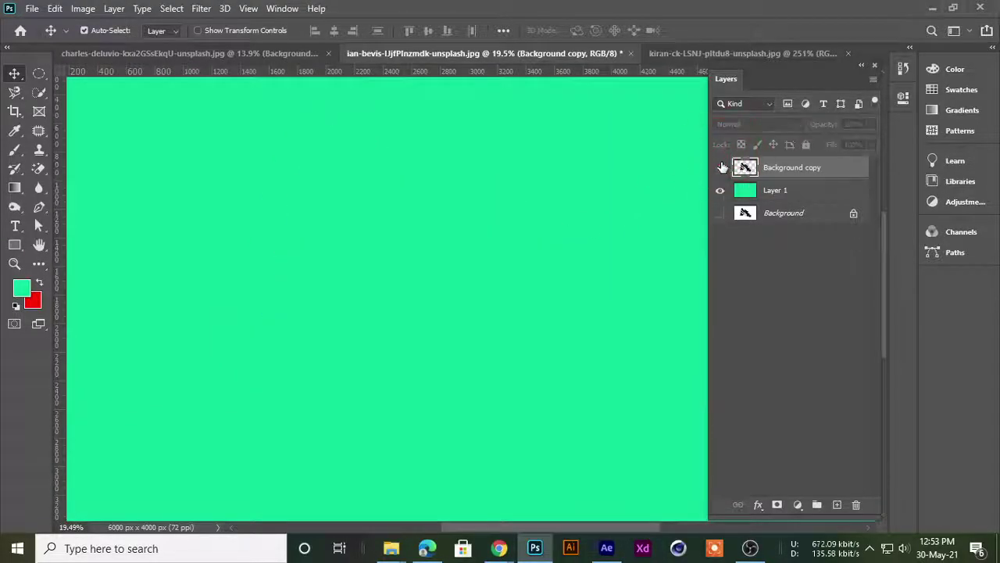
{"action": "scroll", "coordinate": [501, 242], "scroll_direction": "down", "scroll_amount": 3}
{"action": "scroll", "coordinate": [453, 260], "scroll_direction": "down", "scroll_amount": 2}
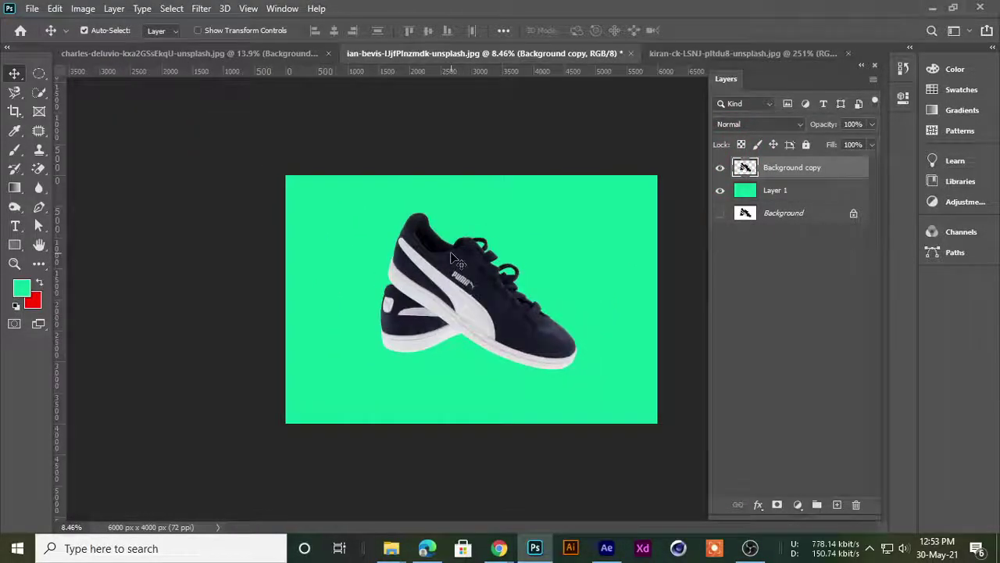
{"action": "scroll", "coordinate": [453, 261], "scroll_direction": "up", "scroll_amount": 1}
{"action": "scroll", "coordinate": [453, 260], "scroll_direction": "down", "scroll_amount": 2}
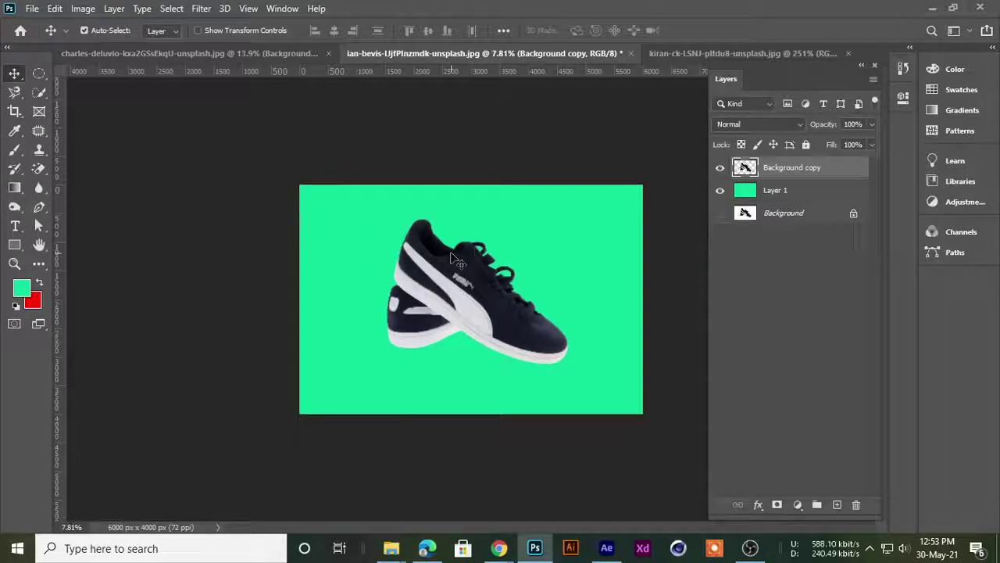
{"action": "left_click", "coordinate": [719, 169]}
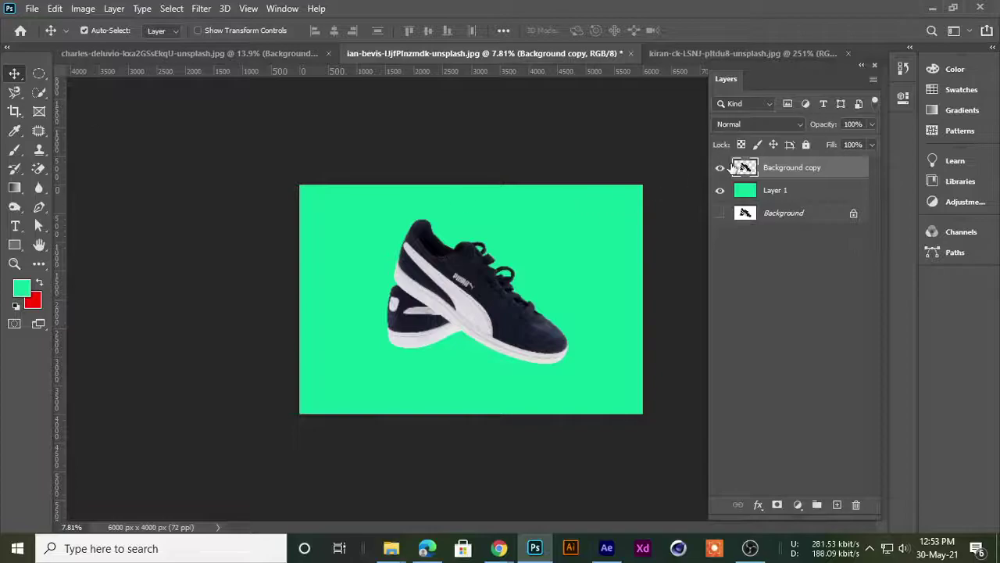
- Load the sneaker's pixels from the Background copy thumbnail as a selection, then deselect
{"action": "key", "text": "ctrl"}
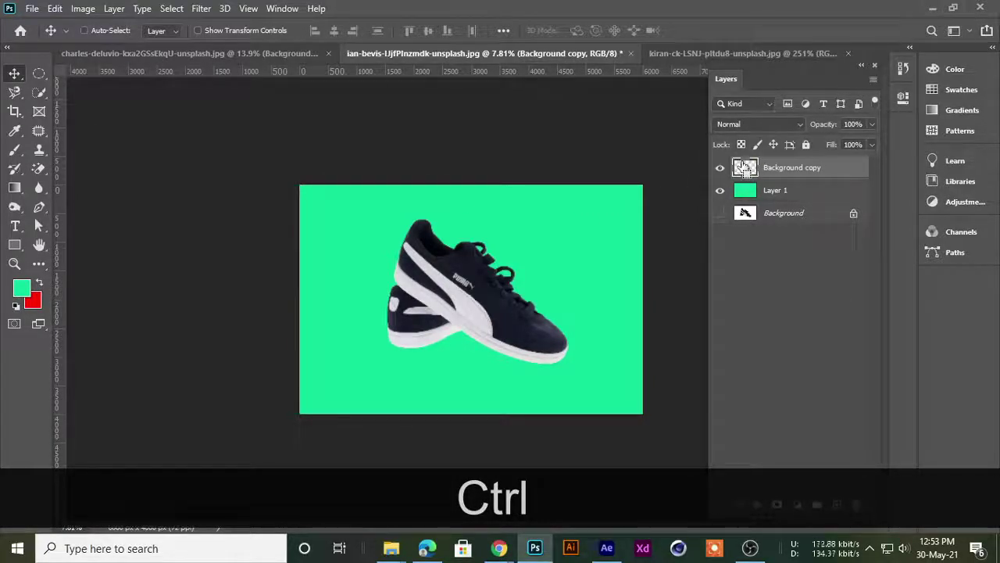
{"action": "left_click", "coordinate": [744, 170], "text": "ctrl"}
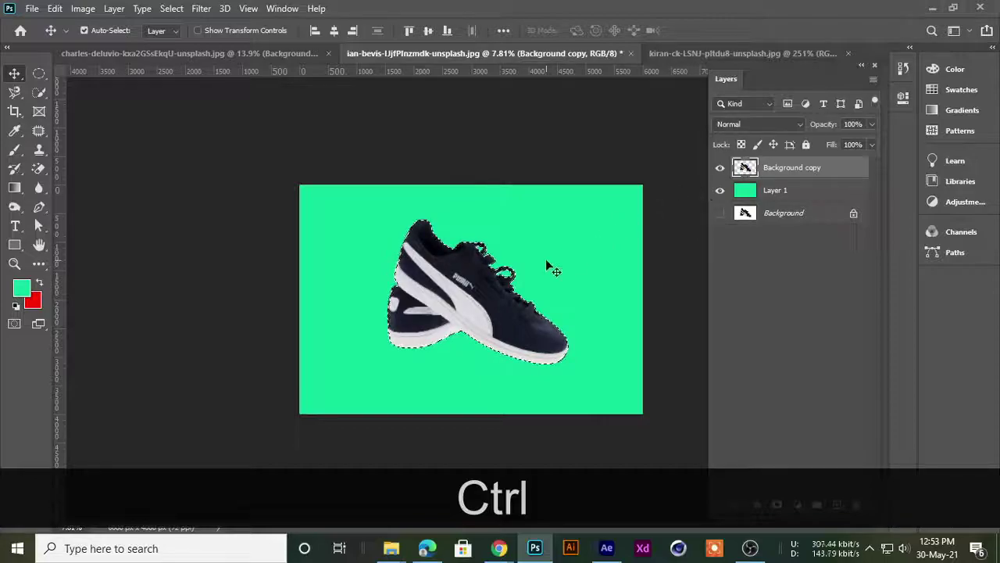
{"action": "scroll", "coordinate": [476, 275], "scroll_direction": "up", "scroll_amount": 2}
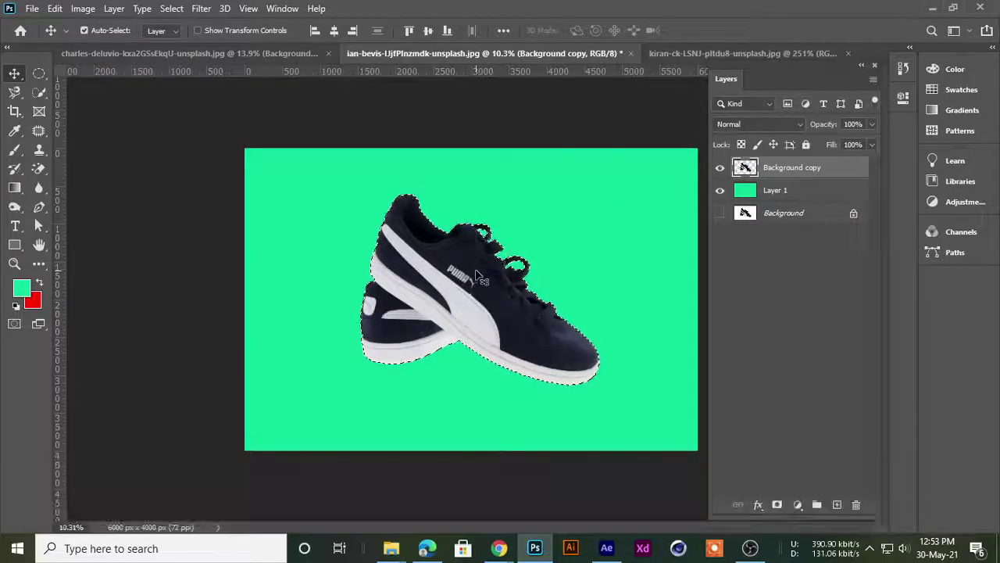
{"action": "key", "text": "ctrl+d"}
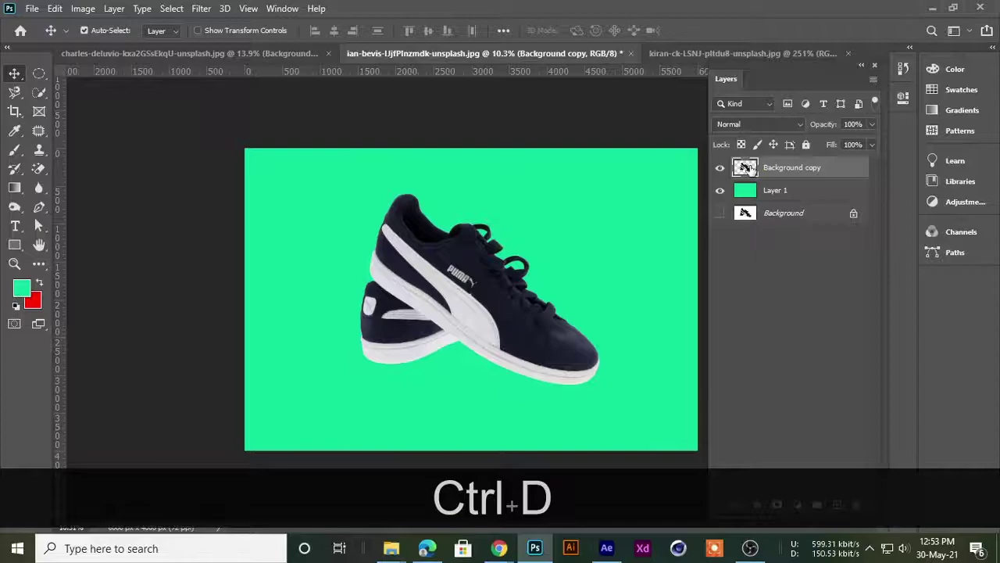
- Reload the sneaker outline selection from Background copy and zoom around to inspect it
{"action": "key", "text": "ctrl"}
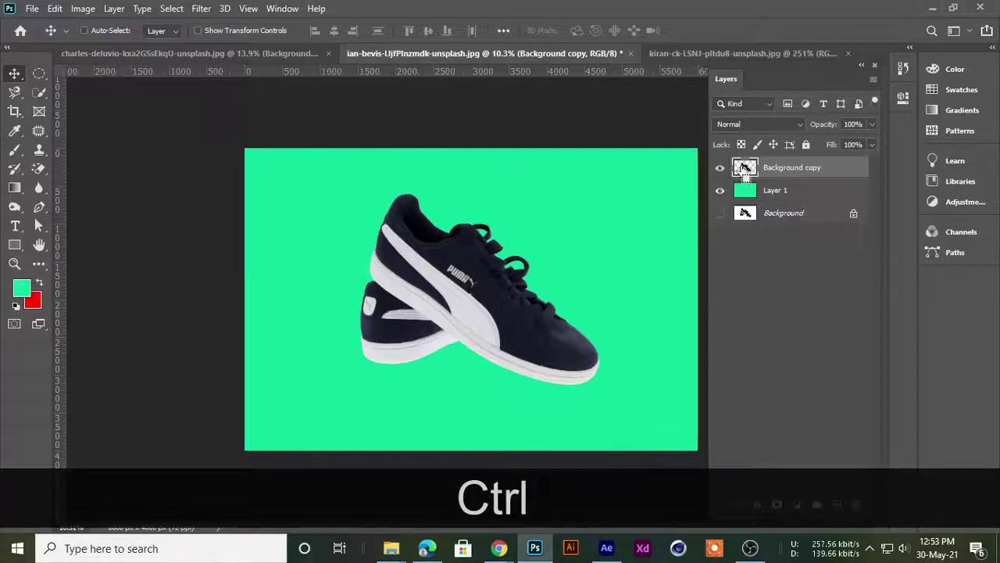
{"action": "left_click", "coordinate": [745, 168], "text": "ctrl"}
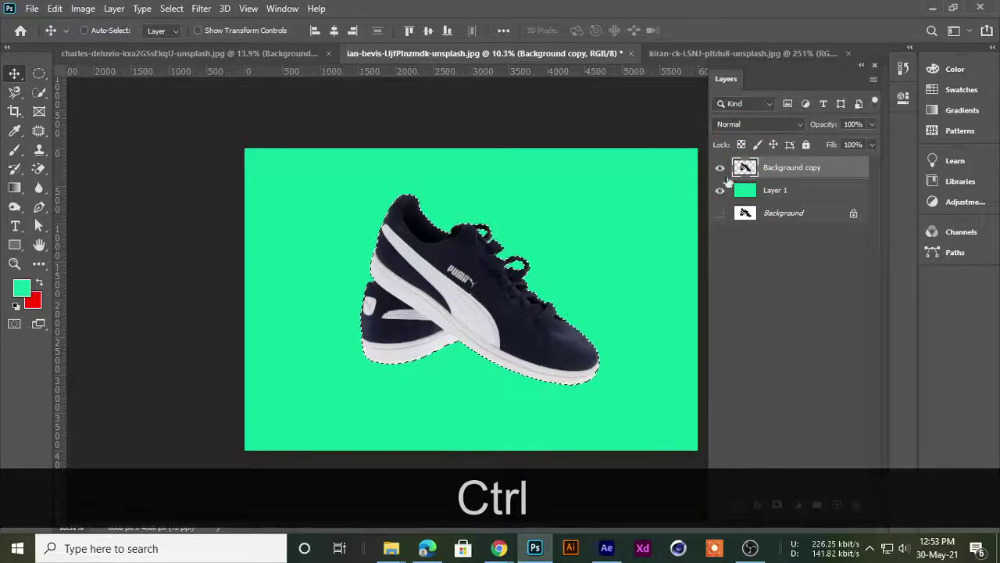
{"action": "scroll", "coordinate": [485, 205], "scroll_direction": "up", "scroll_amount": 2}
{"action": "scroll", "coordinate": [484, 205], "scroll_direction": "down", "scroll_amount": 3}
{"action": "scroll", "coordinate": [484, 211], "scroll_direction": "down", "scroll_amount": 1}
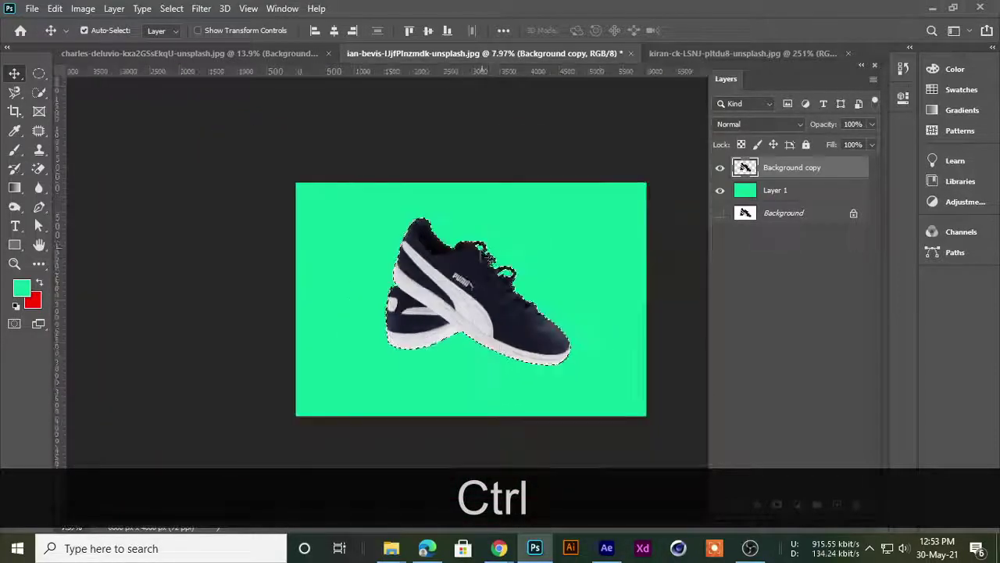
{"action": "scroll", "coordinate": [469, 258], "scroll_direction": "up", "scroll_amount": 1}
{"action": "scroll", "coordinate": [472, 270], "scroll_direction": "up", "scroll_amount": 1}
{"action": "scroll", "coordinate": [473, 270], "scroll_direction": "up", "scroll_amount": 1}
{"action": "scroll", "coordinate": [473, 270], "scroll_direction": "up", "scroll_amount": 1}
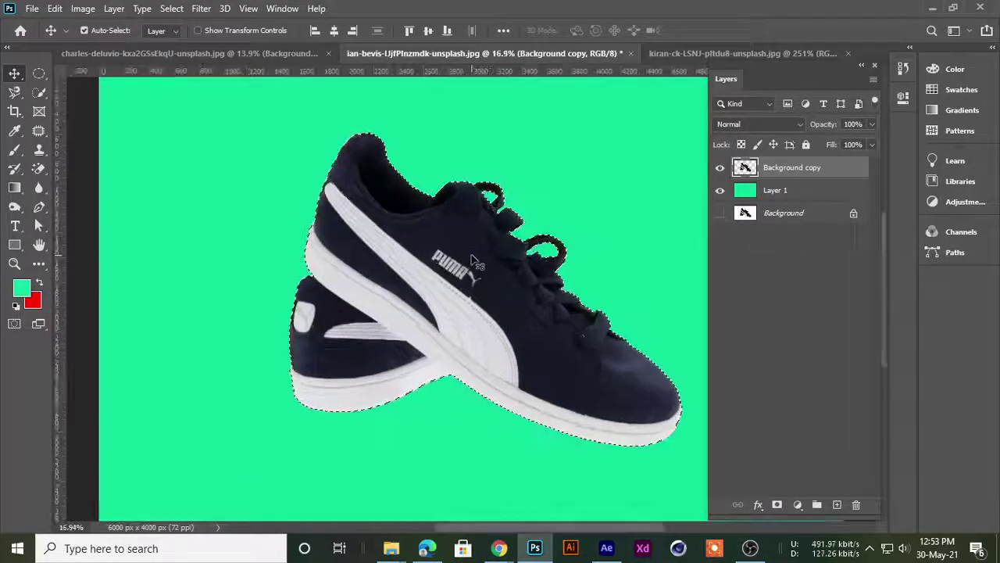
{"action": "scroll", "coordinate": [469, 265], "scroll_direction": "up", "scroll_amount": 2}
{"action": "scroll", "coordinate": [465, 262], "scroll_direction": "down", "scroll_amount": 1}
{"action": "scroll", "coordinate": [278, 281], "scroll_direction": "up", "scroll_amount": 1}
{"action": "scroll", "coordinate": [201, 275], "scroll_direction": "up", "scroll_amount": 2}
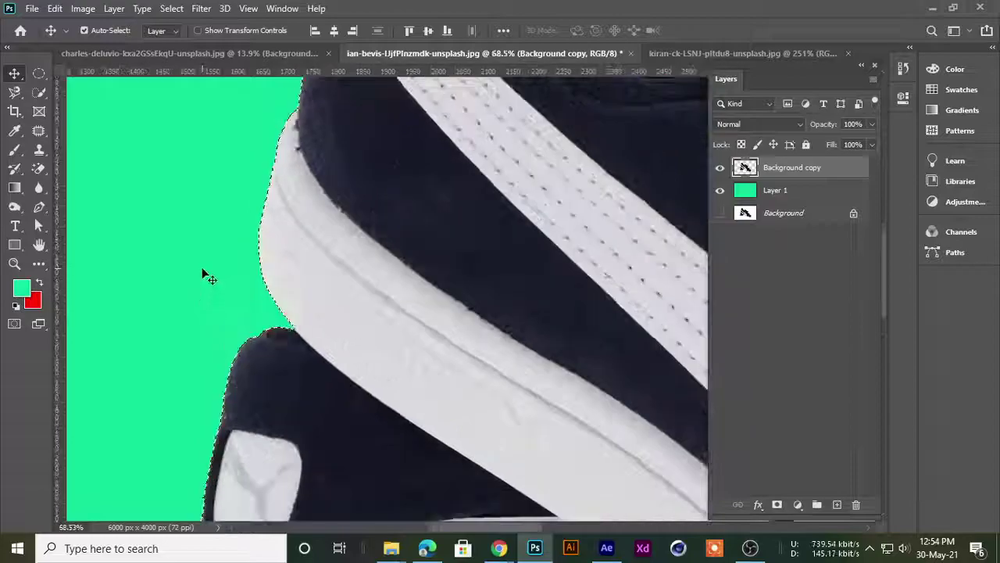
{"action": "scroll", "coordinate": [211, 250], "scroll_direction": "down", "scroll_amount": 1}
{"action": "scroll", "coordinate": [224, 218], "scroll_direction": "down", "scroll_amount": 3}
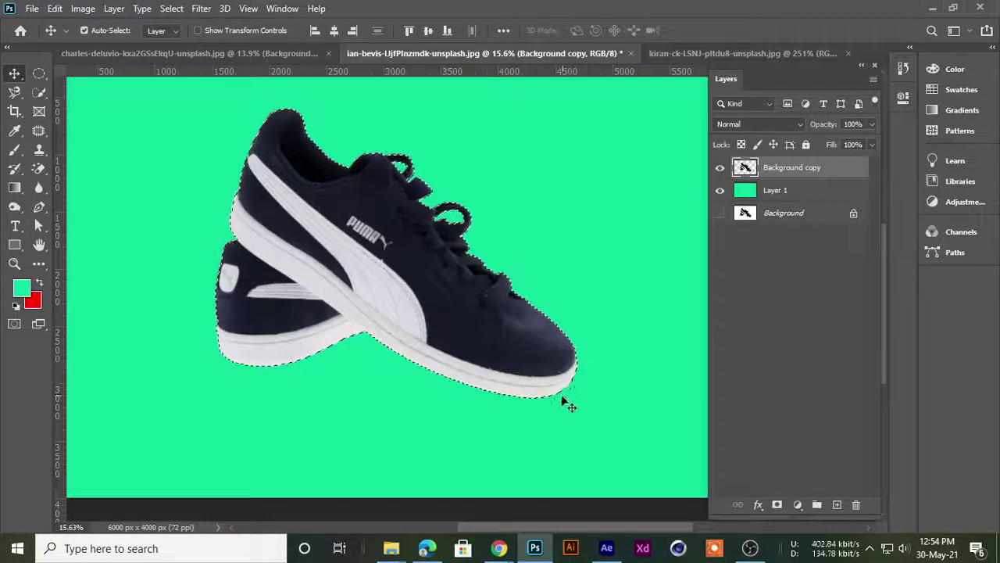
{"action": "scroll", "coordinate": [516, 291], "scroll_direction": "down", "scroll_amount": 1}
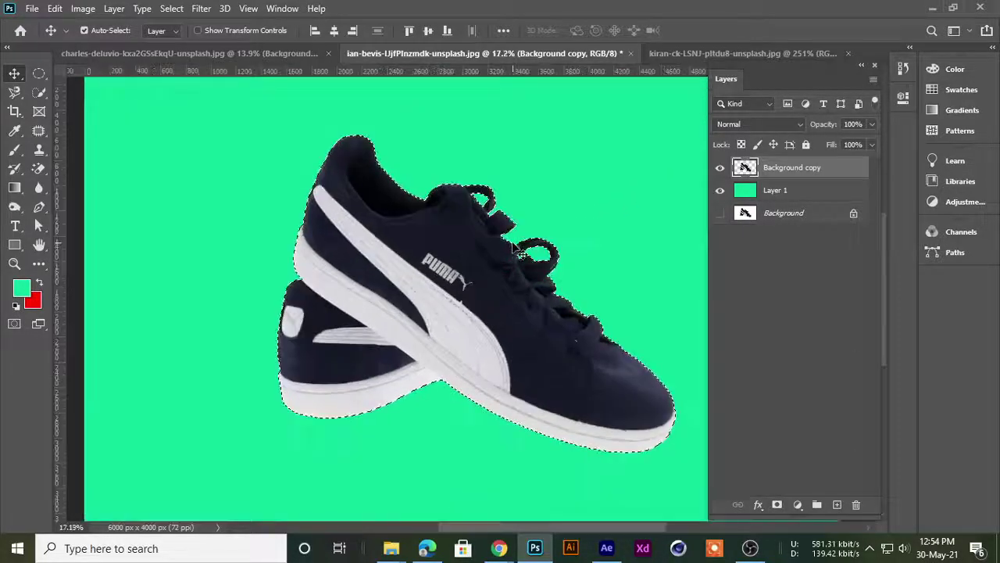
{"action": "scroll", "coordinate": [516, 254], "scroll_direction": "down", "scroll_amount": 1}
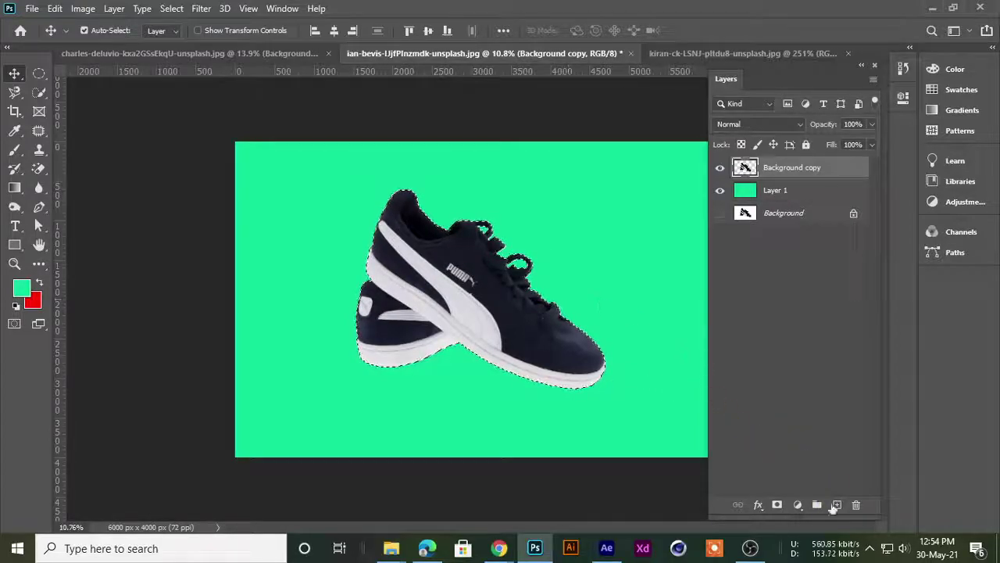
- Fill the sneaker selection with orange on a new Layer 2, then deselect
{"action": "left_click", "coordinate": [834, 506]}
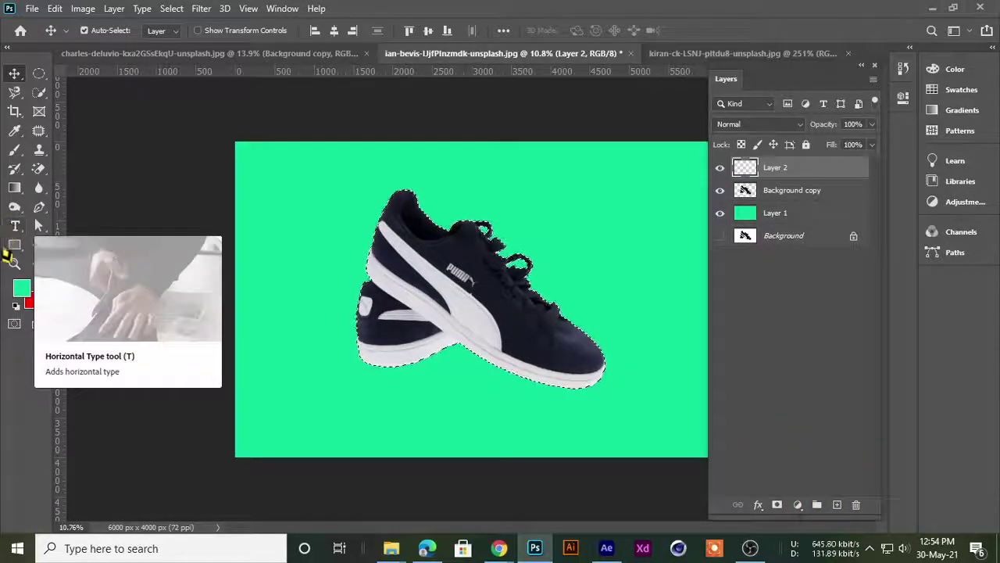
{"action": "left_click", "coordinate": [29, 298]}
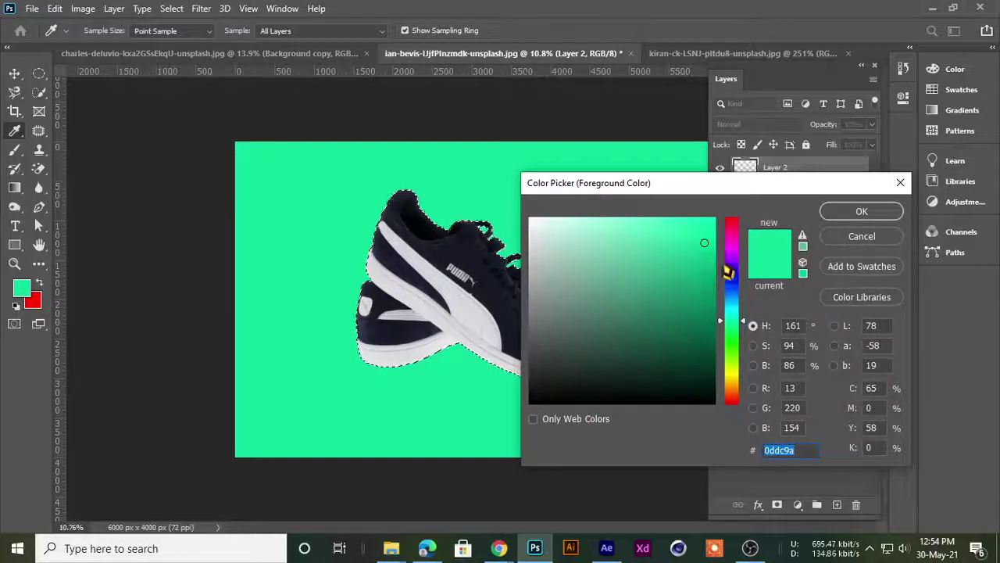
{"action": "left_click_drag", "start_coordinate": [726, 282], "coordinate": [724, 391]}
{"action": "left_click", "coordinate": [856, 213]}
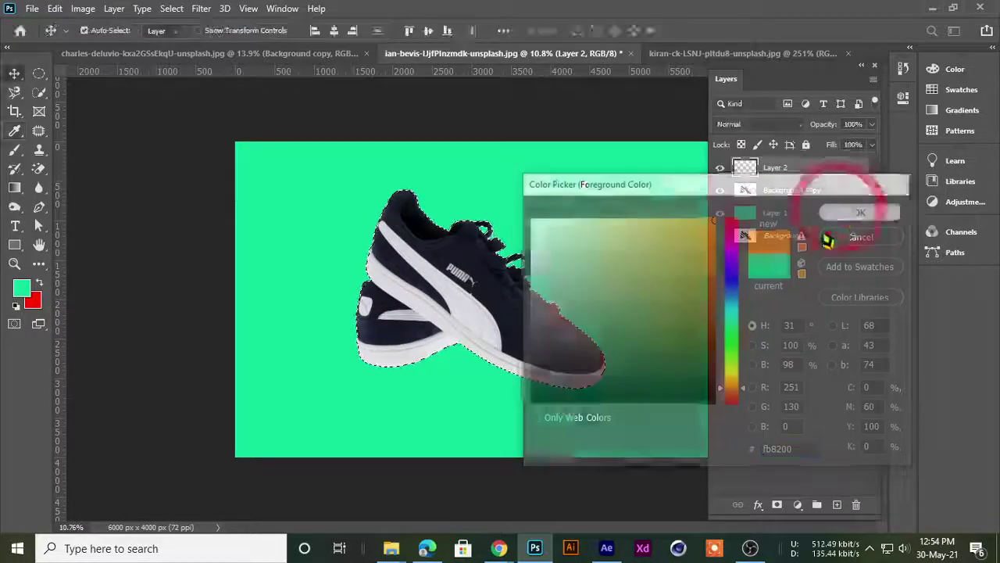
{"action": "key", "text": "alt+BackSpace"}
{"action": "key", "text": "ctrl+d"}
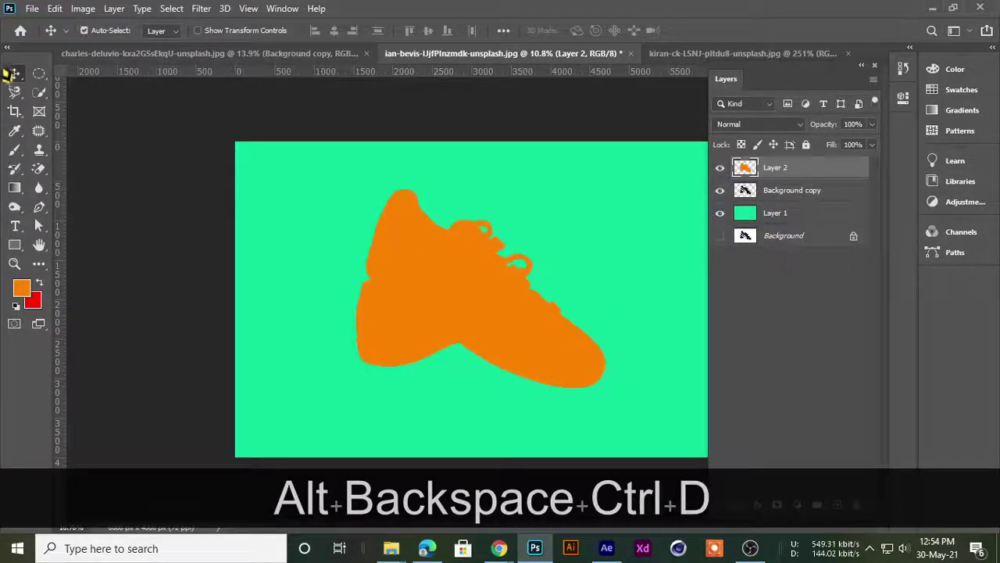
- Move the orange shoe shape aside, delete Layer 2, and show Background copy again
{"action": "mouse_move", "coordinate": [398, 232]}
{"action": "left_mouse_down"}
{"action": "mouse_move", "coordinate": [491, 280]}
{"action": "mouse_move", "coordinate": [603, 260]}
{"action": "left_mouse_up"}
{"action": "key", "text": "Return"}
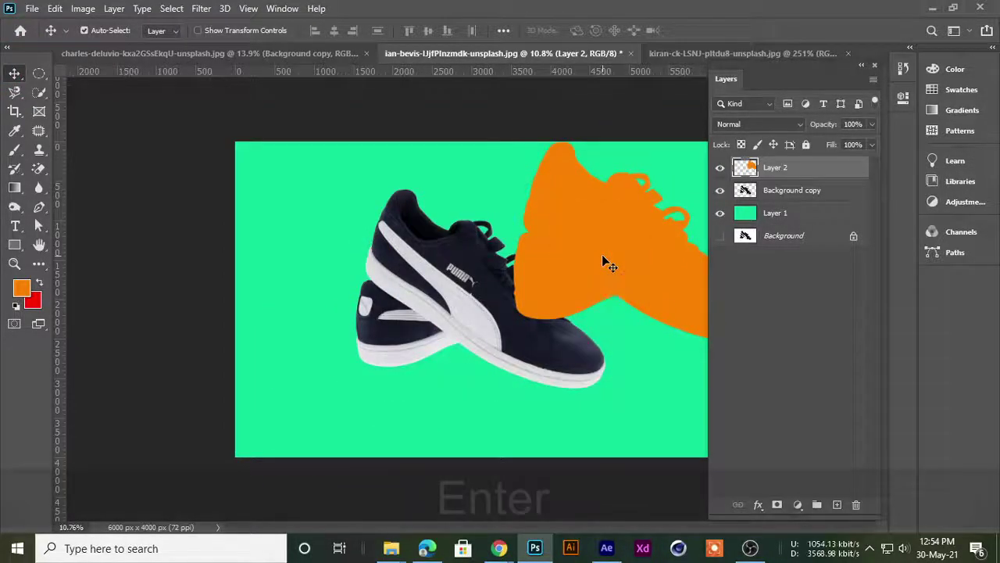
{"action": "key", "text": "Delete"}
{"action": "left_click", "coordinate": [720, 167]}
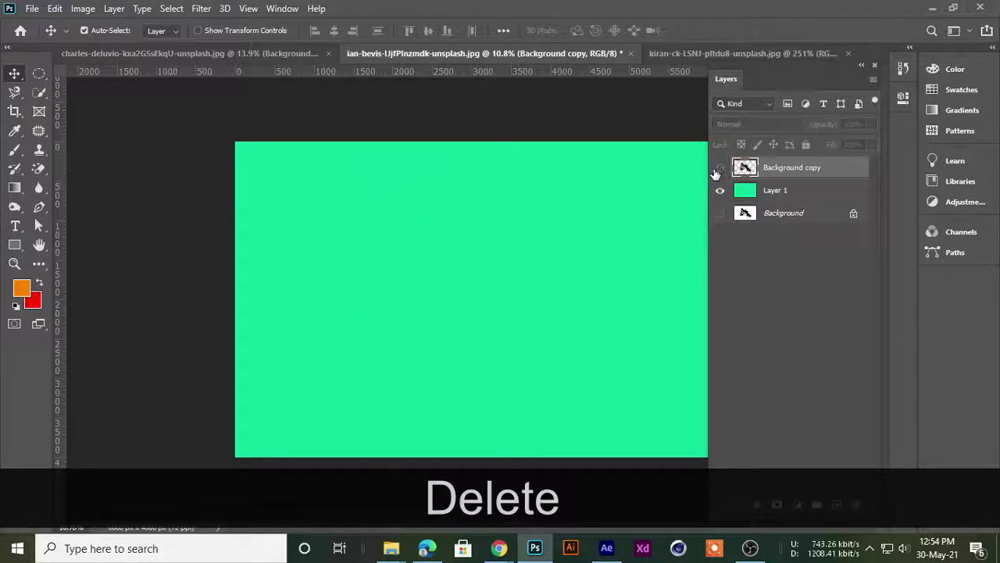
{"action": "key", "text": "ctrl"}
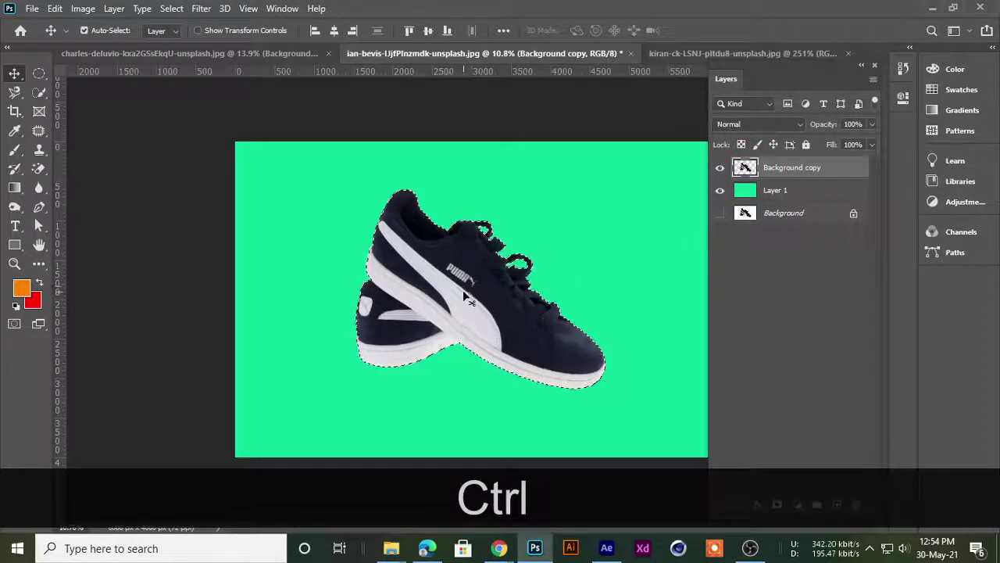
{"action": "scroll", "coordinate": [463, 290], "scroll_direction": "up", "scroll_amount": 1}
{"action": "scroll", "coordinate": [466, 285], "scroll_direction": "up", "scroll_amount": 1}
{"action": "scroll", "coordinate": [471, 274], "scroll_direction": "up", "scroll_amount": 1}
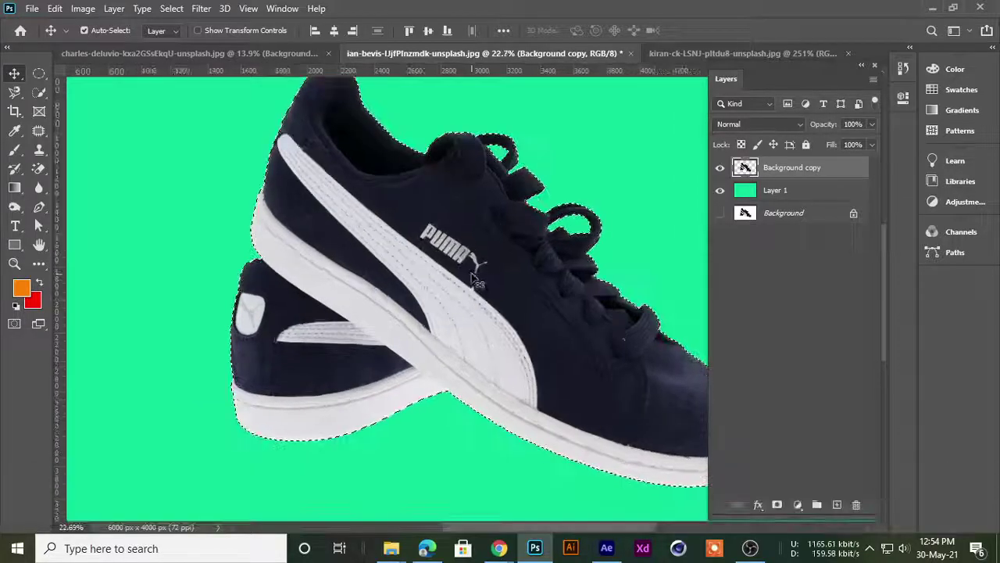
{"action": "scroll", "coordinate": [473, 277], "scroll_direction": "up", "scroll_amount": 1}
{"action": "scroll", "coordinate": [472, 274], "scroll_direction": "down", "scroll_amount": 3}
{"action": "scroll", "coordinate": [474, 262], "scroll_direction": "up", "scroll_amount": 1}
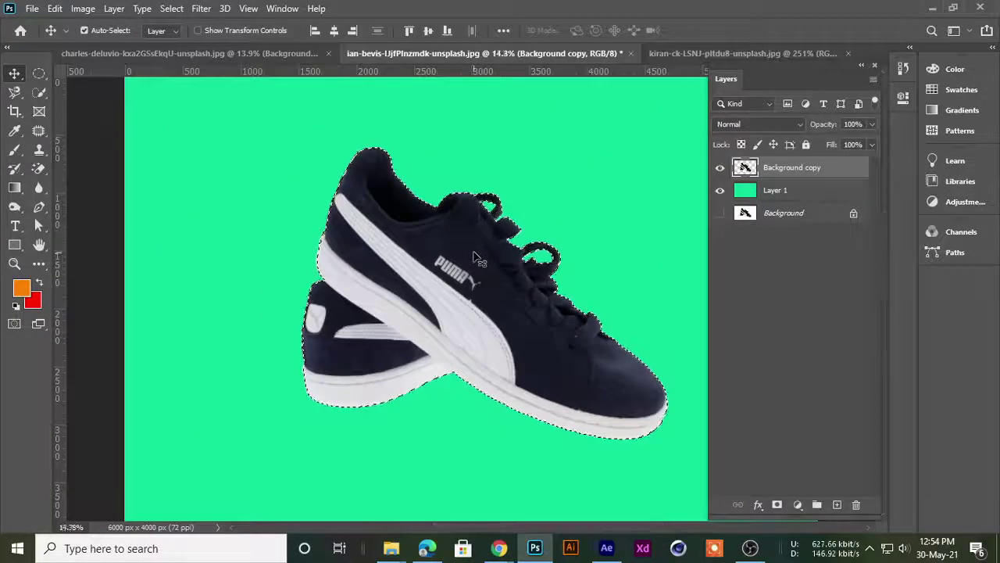
{"action": "scroll", "coordinate": [474, 258], "scroll_direction": "down", "scroll_amount": 1}
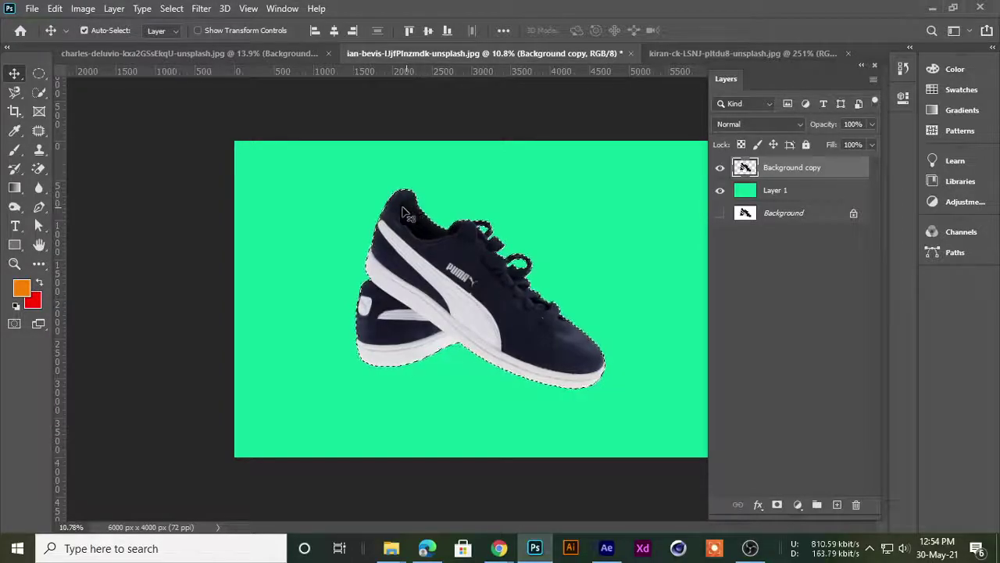
{"action": "left_click", "coordinate": [168, 9]}
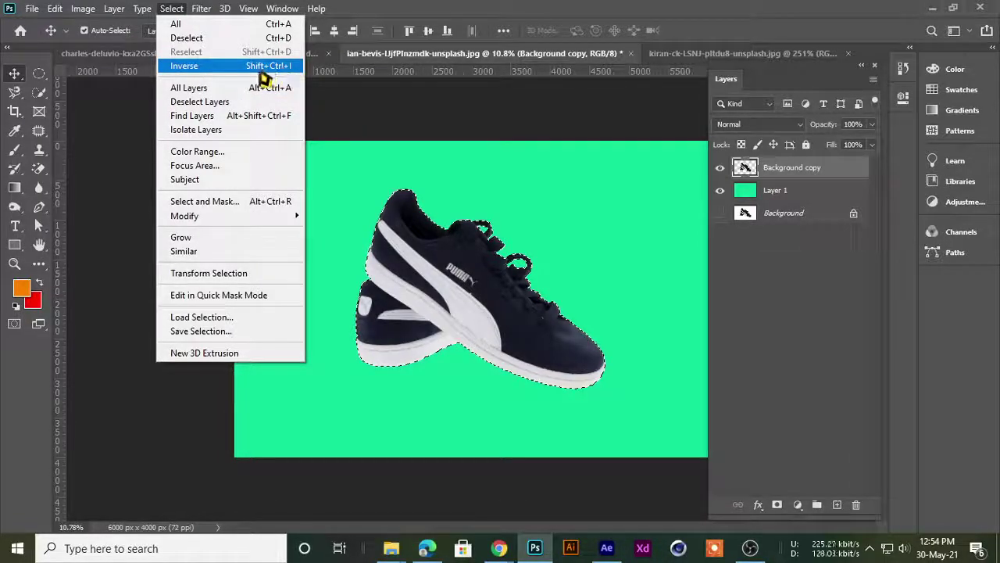
{"action": "left_click", "coordinate": [262, 74]}
{"action": "scroll", "coordinate": [426, 235], "scroll_direction": "down", "scroll_amount": 1}
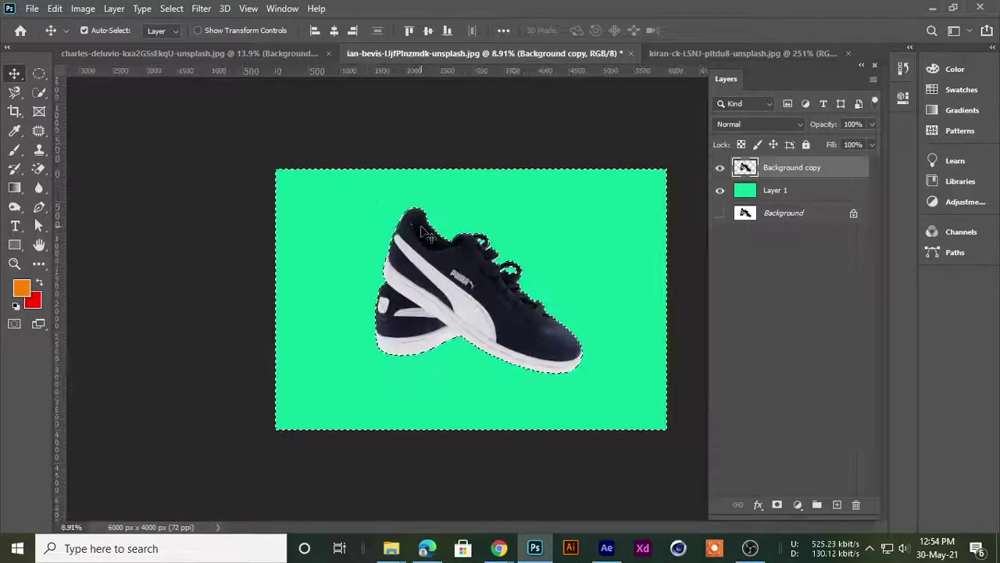
{"action": "scroll", "coordinate": [426, 233], "scroll_direction": "up", "scroll_amount": 1}
{"action": "scroll", "coordinate": [426, 231], "scroll_direction": "up", "scroll_amount": 1}
{"action": "scroll", "coordinate": [426, 229], "scroll_direction": "down", "scroll_amount": 1}
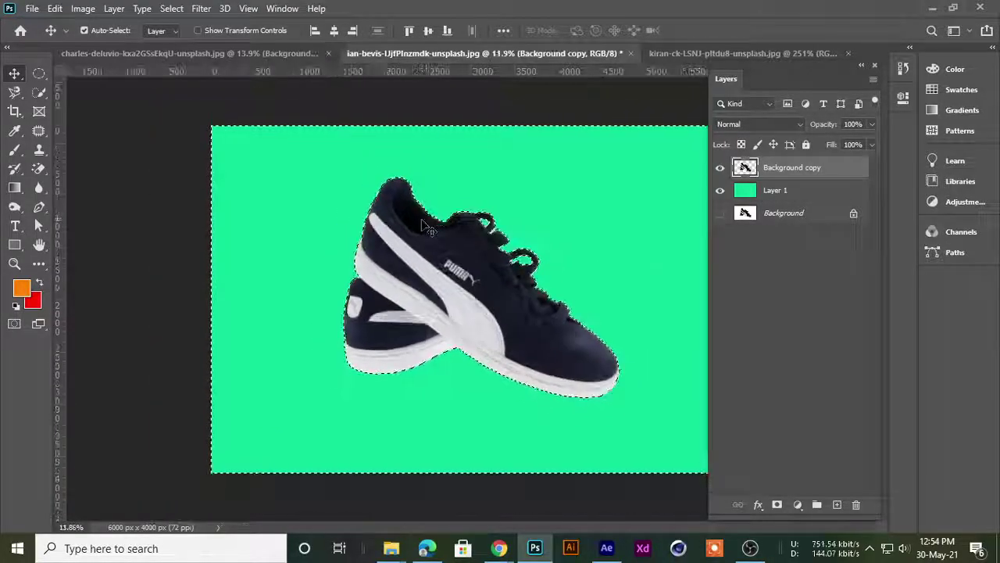
{"action": "scroll", "coordinate": [351, 223], "scroll_direction": "up", "scroll_amount": 2}
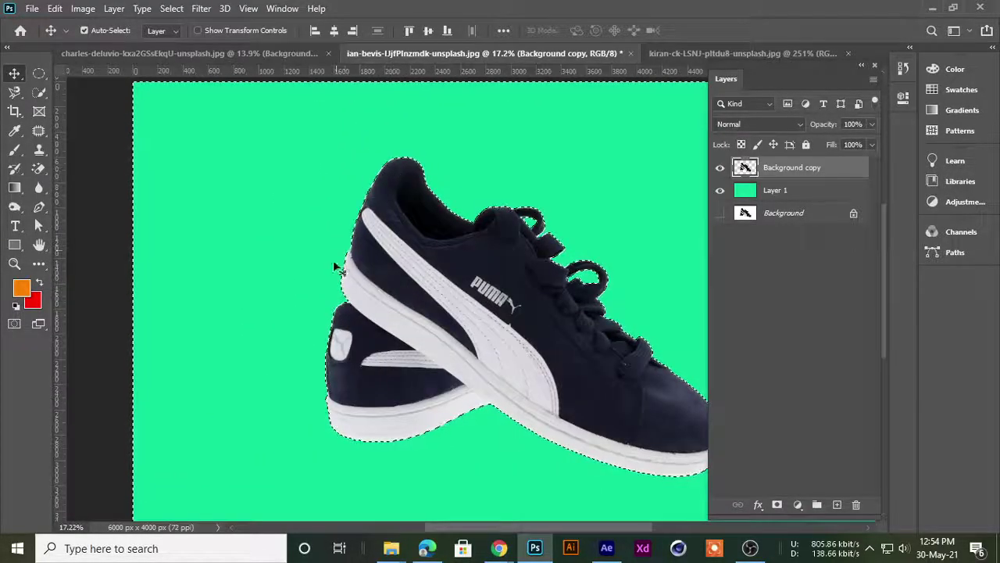
{"action": "scroll", "coordinate": [592, 398], "scroll_direction": "down", "scroll_amount": 2}
{"action": "scroll", "coordinate": [635, 412], "scroll_direction": "up", "scroll_amount": 2}
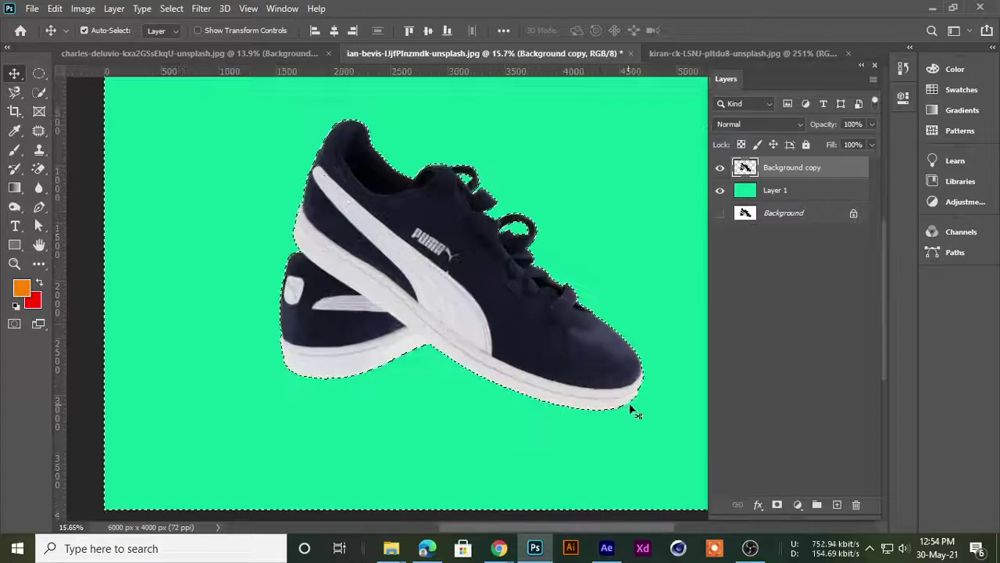
{"action": "scroll", "coordinate": [640, 391], "scroll_direction": "up", "scroll_amount": 2}
{"action": "scroll", "coordinate": [547, 330], "scroll_direction": "down", "scroll_amount": 1}
{"action": "scroll", "coordinate": [508, 235], "scroll_direction": "down", "scroll_amount": 2}
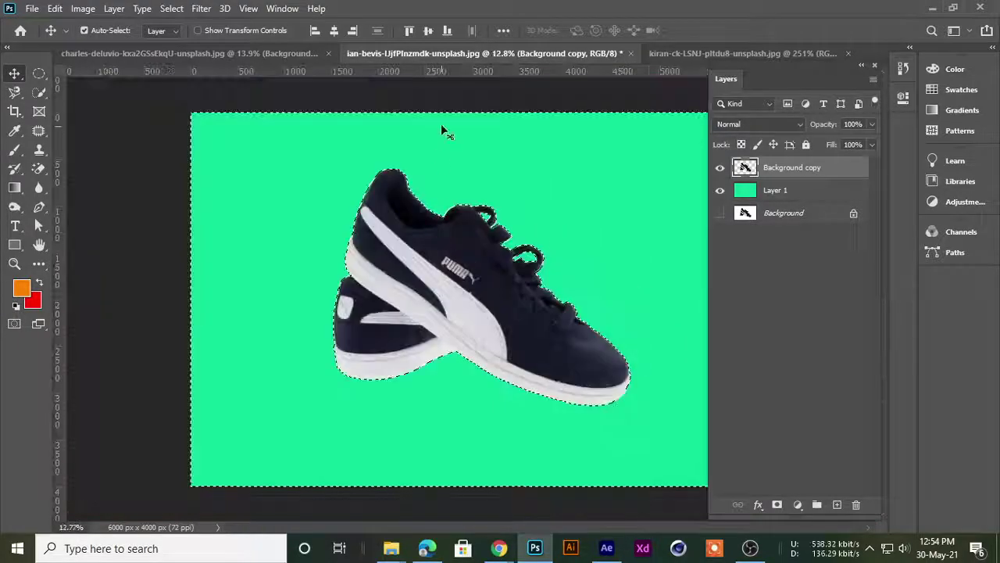
{"action": "scroll", "coordinate": [492, 164], "scroll_direction": "up", "scroll_amount": 2}
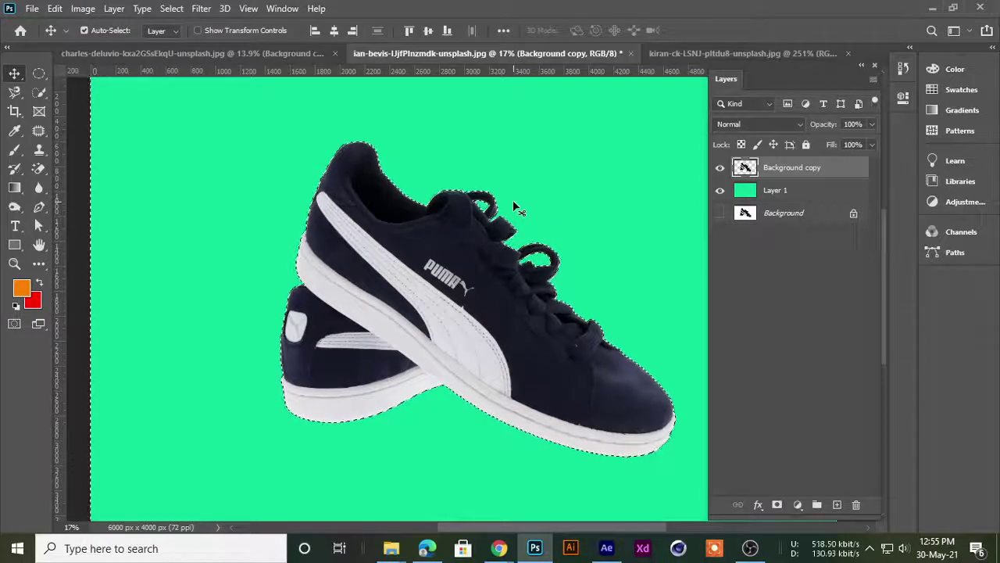
{"action": "scroll", "coordinate": [319, 258], "scroll_direction": "down", "scroll_amount": 2}
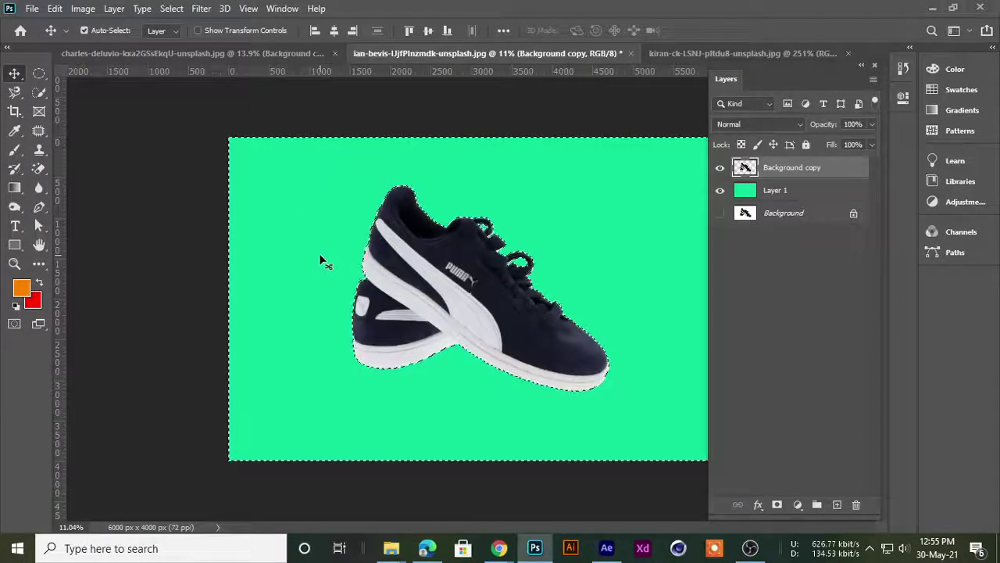
{"action": "key", "text": "ctrl+d"}
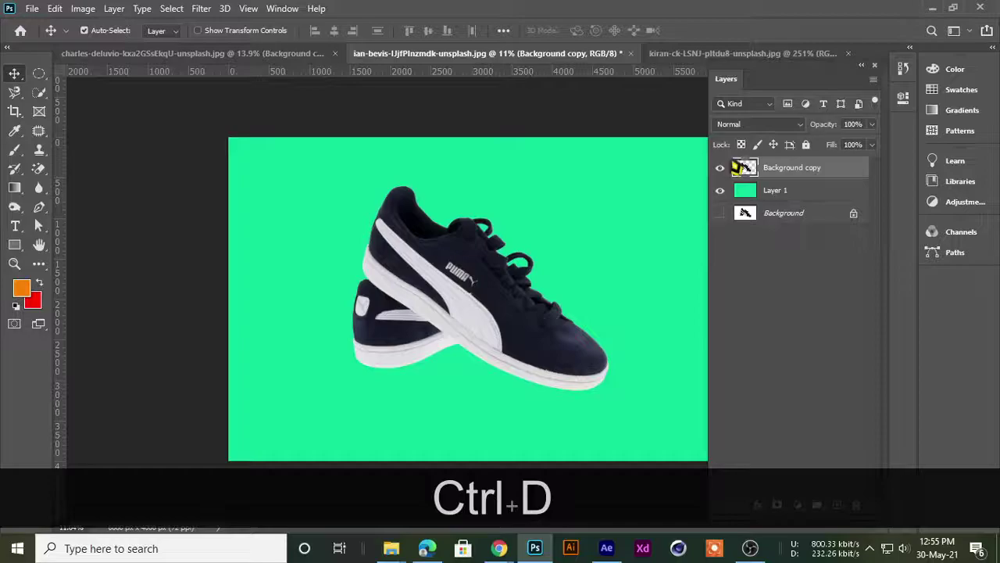
- Load the shoe's outline from Background copy as a selection and invert it
{"action": "key", "text": "ctrl"}
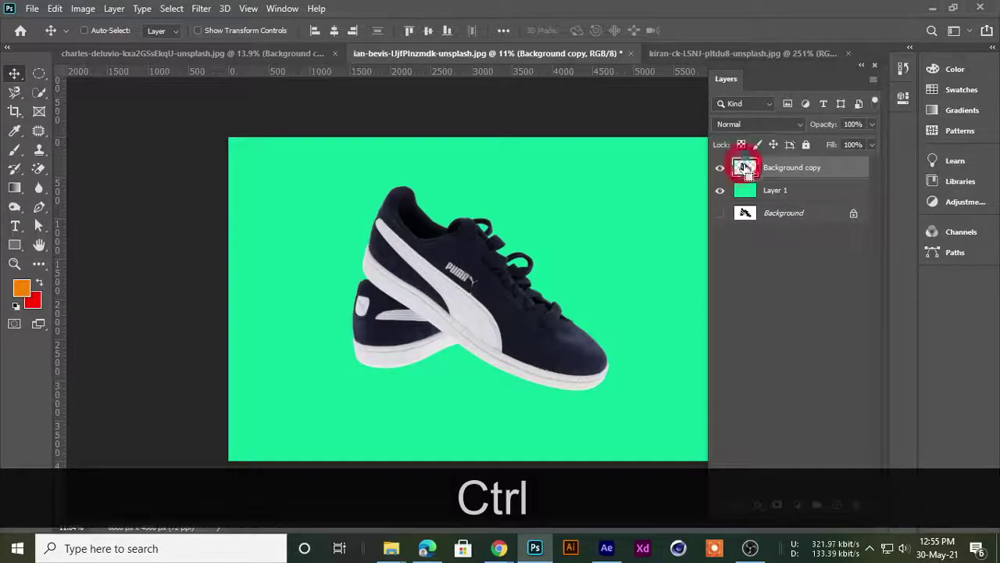
{"action": "left_click", "coordinate": [745, 168], "text": "ctrl"}
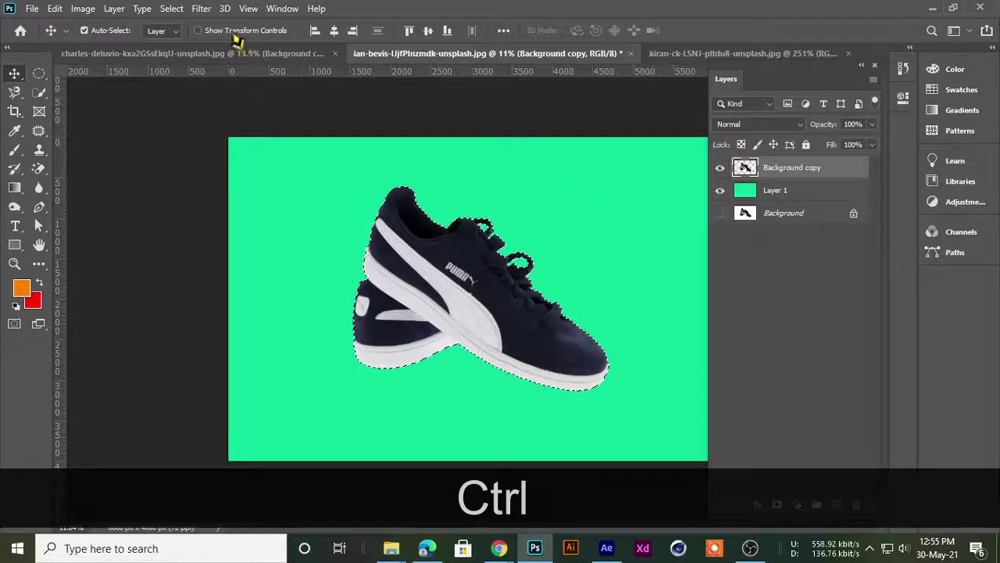
{"action": "left_click", "coordinate": [174, 9]}
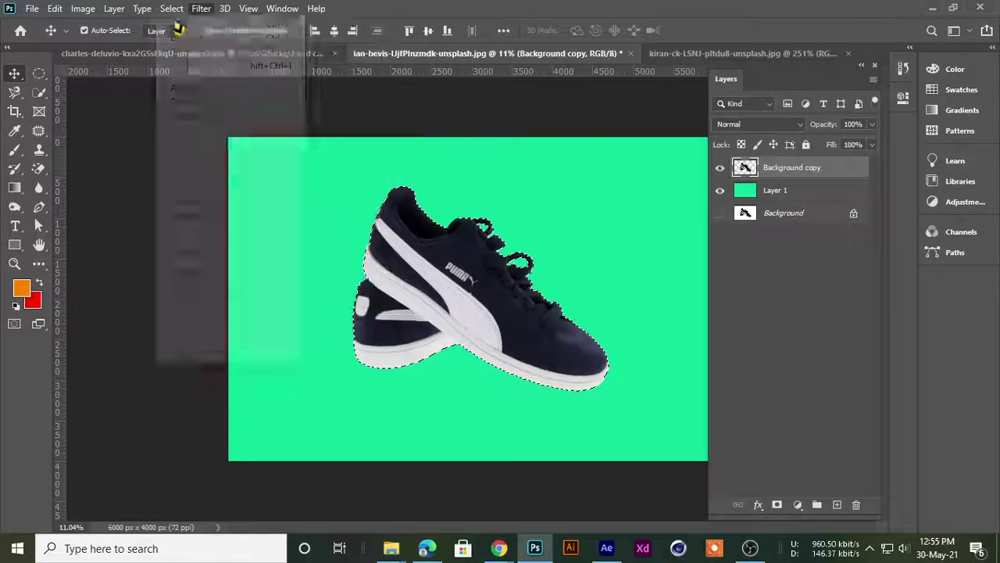
{"action": "left_click", "coordinate": [188, 63]}
{"action": "scroll", "coordinate": [440, 268], "scroll_direction": "down", "scroll_amount": 2}
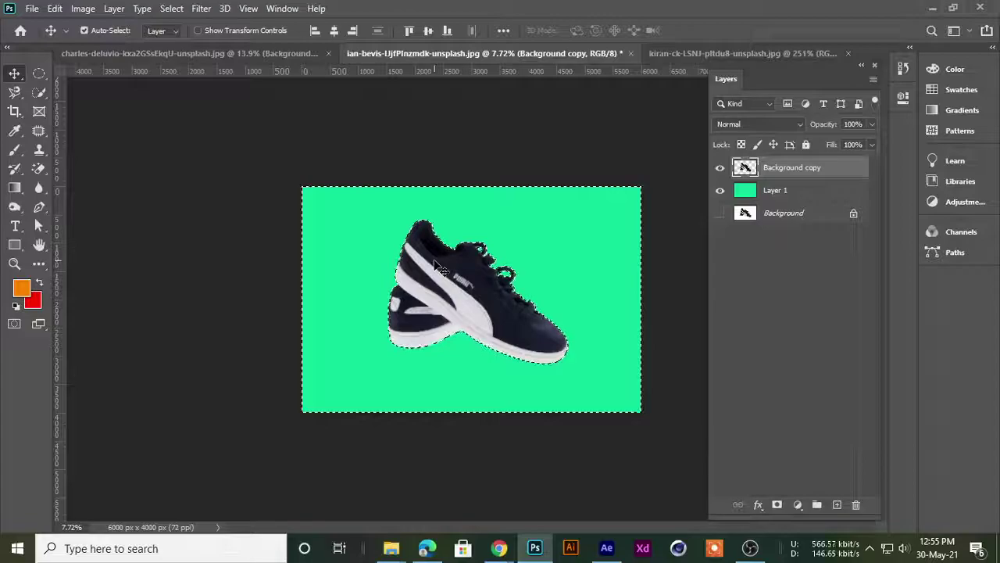
- Browse the Select menu's Modify options, then dismiss the layer choice menu
{"action": "left_click", "coordinate": [174, 9]}
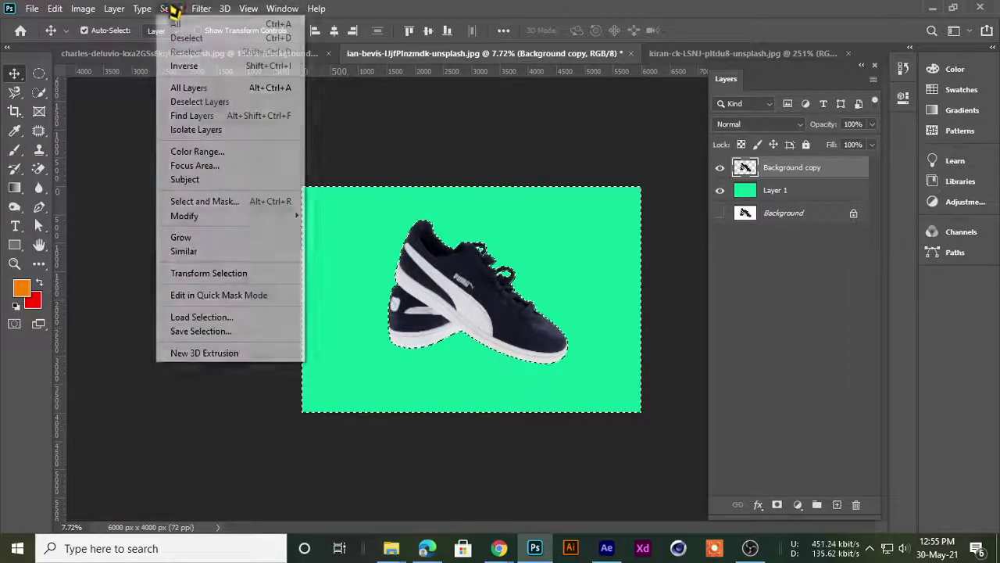
{"action": "mouse_move", "coordinate": [185, 216]}
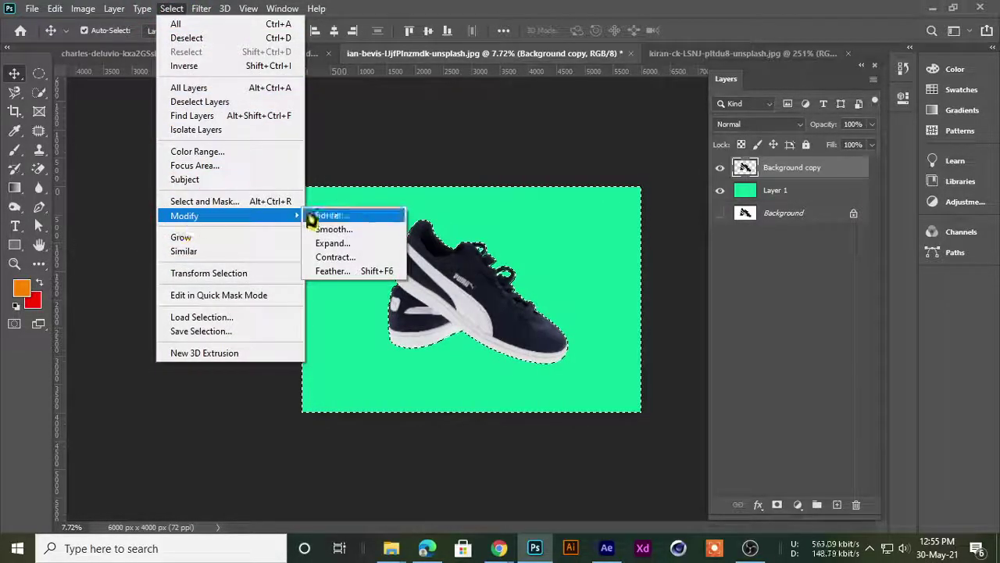
{"action": "left_click", "coordinate": [347, 271]}
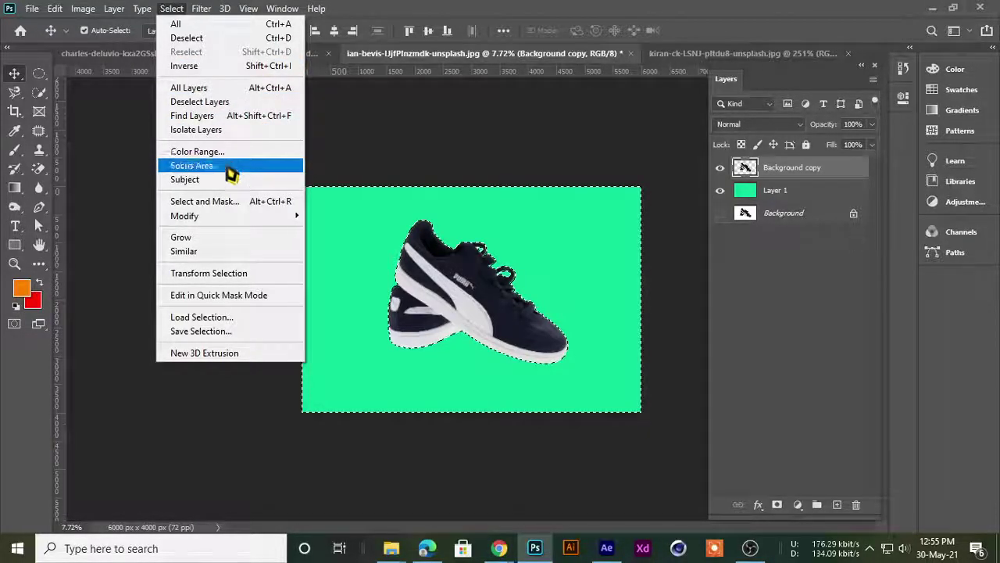
{"action": "right_click", "coordinate": [432, 285]}
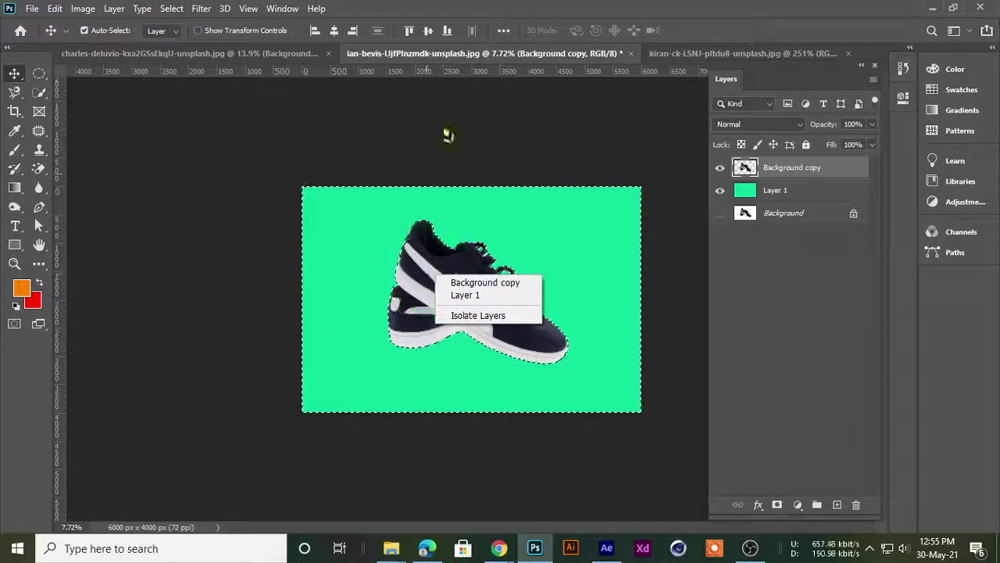
{"action": "right_click", "coordinate": [403, 217]}
{"action": "right_click", "coordinate": [414, 320]}
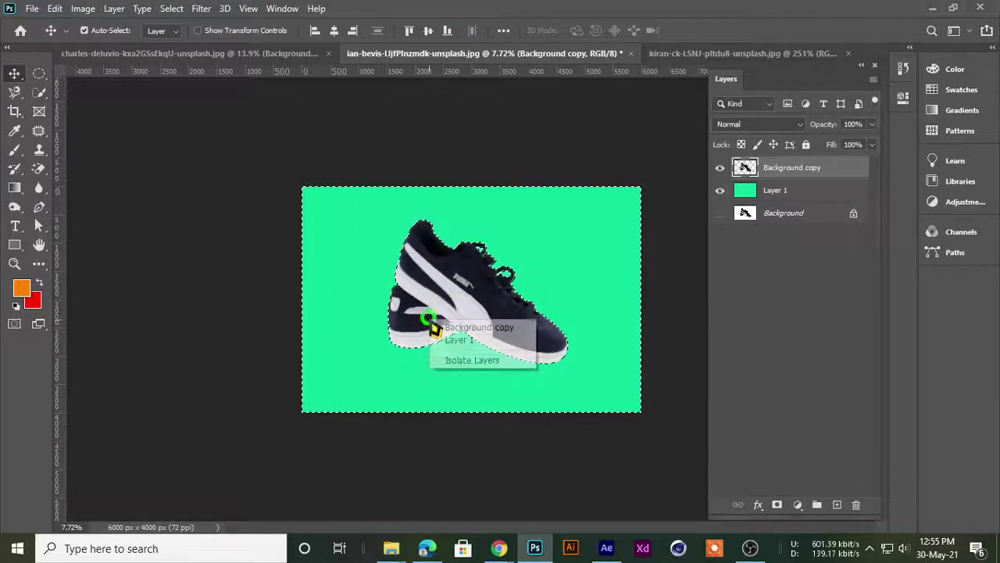
{"action": "left_click", "coordinate": [439, 11]}
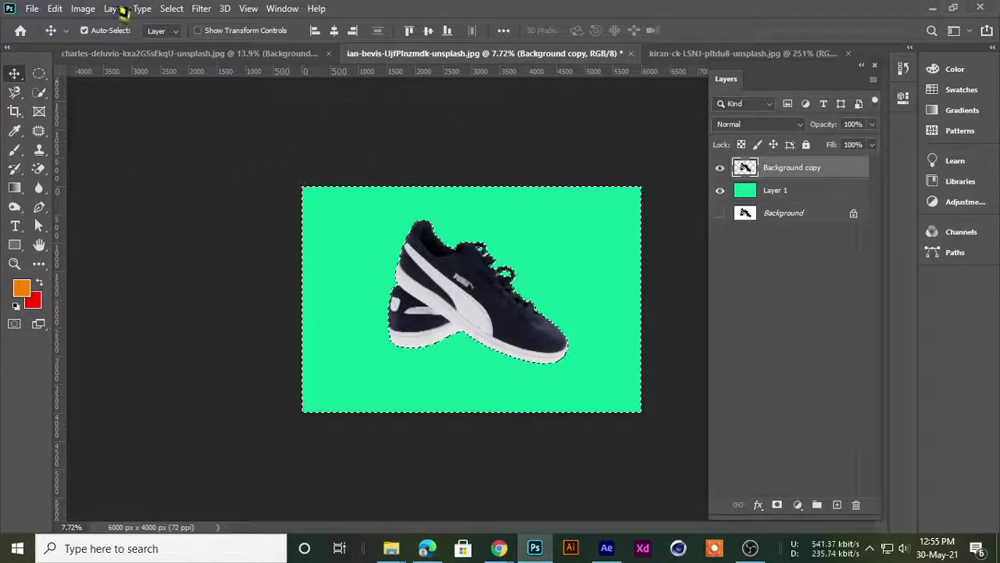
- Feather the inverted selection by 3 pixels, then deselect
{"action": "left_click", "coordinate": [175, 9]}
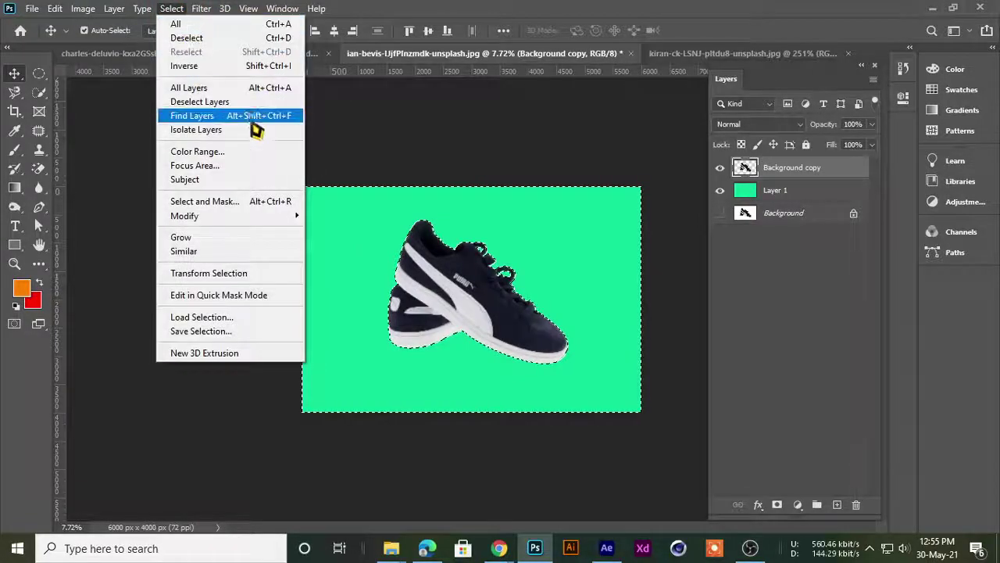
{"action": "mouse_move", "coordinate": [184, 215]}
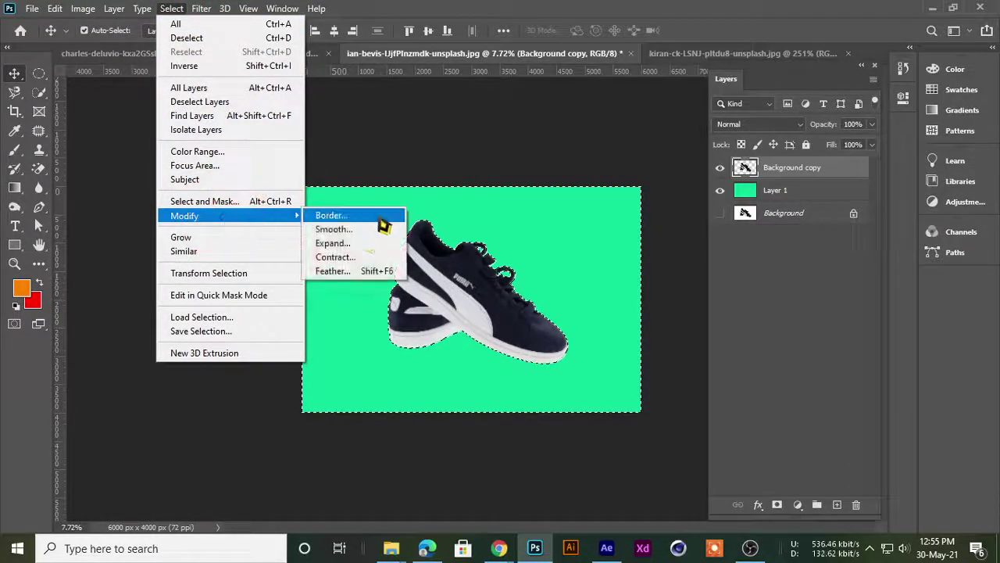
{"action": "left_click", "coordinate": [334, 272]}
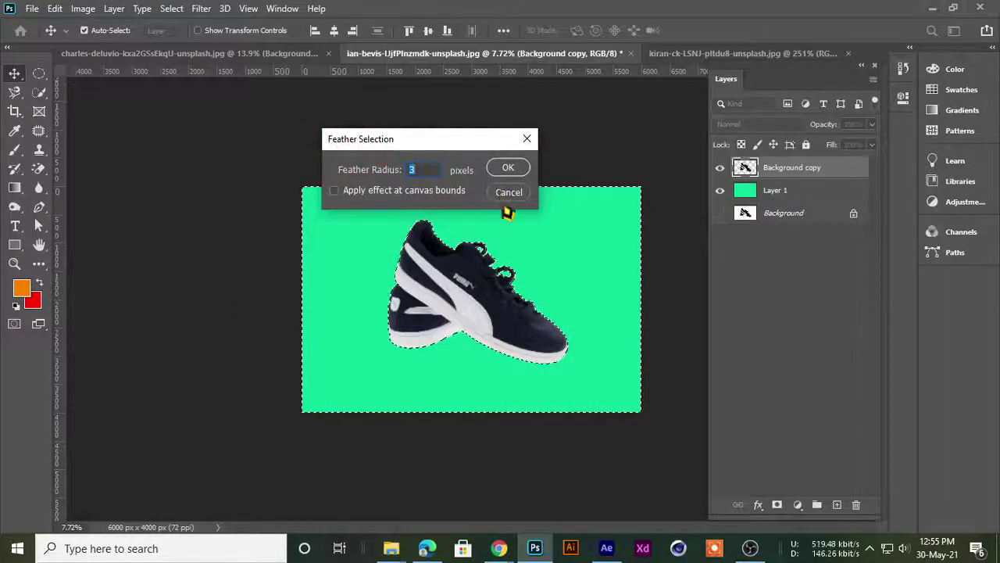
{"action": "left_click", "coordinate": [517, 189]}
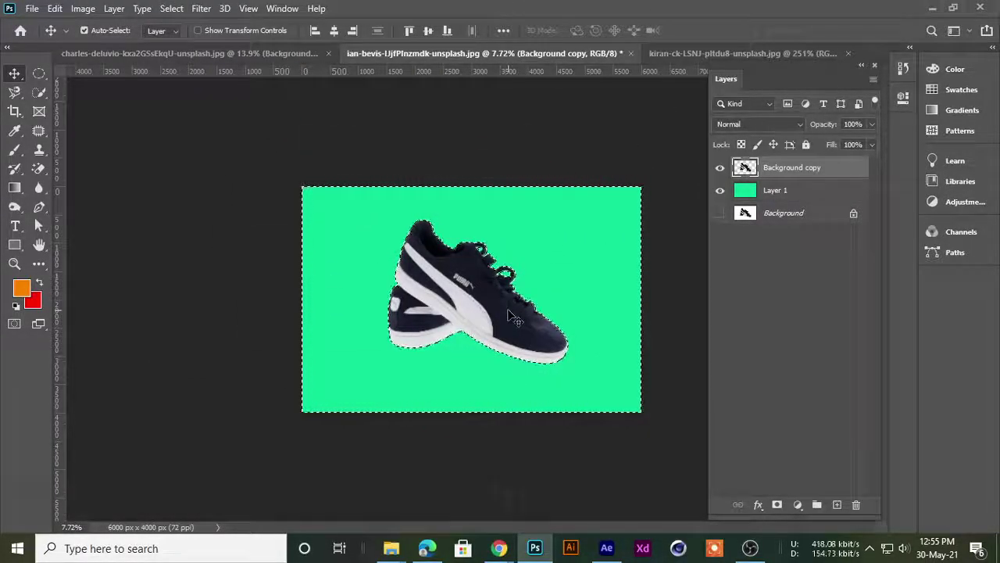
{"action": "key", "text": "ctrl+d"}
- Zoom in and out to inspect the shoe's edge against the green fill
{"action": "scroll", "coordinate": [514, 316], "scroll_direction": "up", "scroll_amount": 4}
{"action": "scroll", "coordinate": [531, 234], "scroll_direction": "up", "scroll_amount": 4}
{"action": "scroll", "coordinate": [555, 160], "scroll_direction": "up", "scroll_amount": 3}
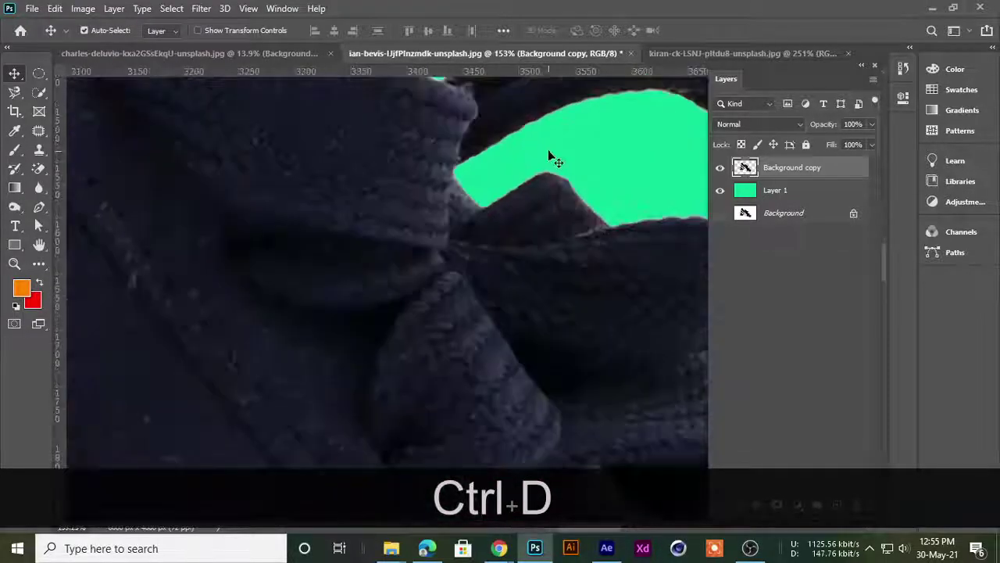
{"action": "scroll", "coordinate": [297, 389], "scroll_direction": "up", "scroll_amount": 3}
{"action": "scroll", "coordinate": [306, 229], "scroll_direction": "up", "scroll_amount": 2}
{"action": "scroll", "coordinate": [196, 280], "scroll_direction": "up", "scroll_amount": 2}
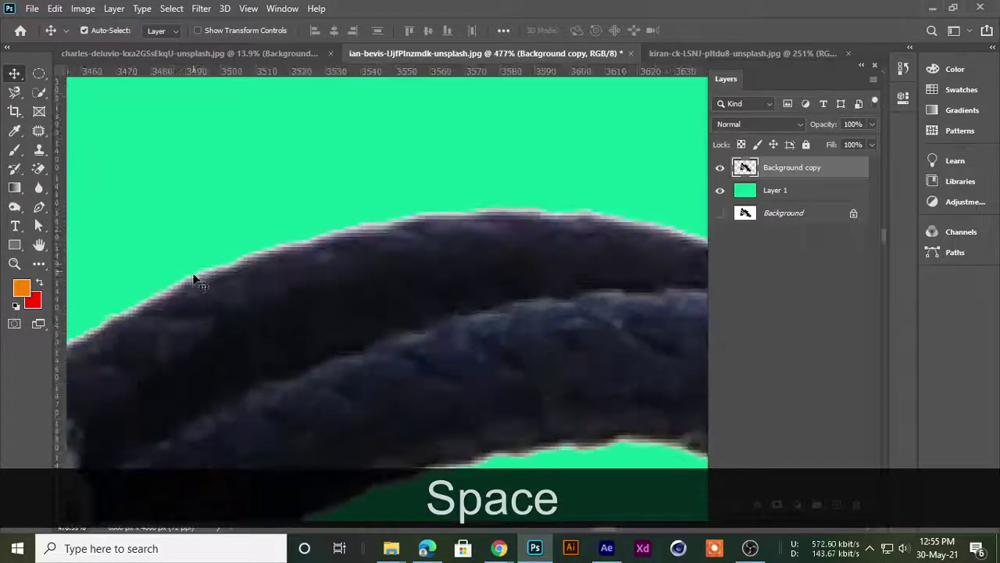
{"action": "scroll", "coordinate": [364, 239], "scroll_direction": "down", "scroll_amount": 2}
{"action": "scroll", "coordinate": [363, 239], "scroll_direction": "down", "scroll_amount": 3}
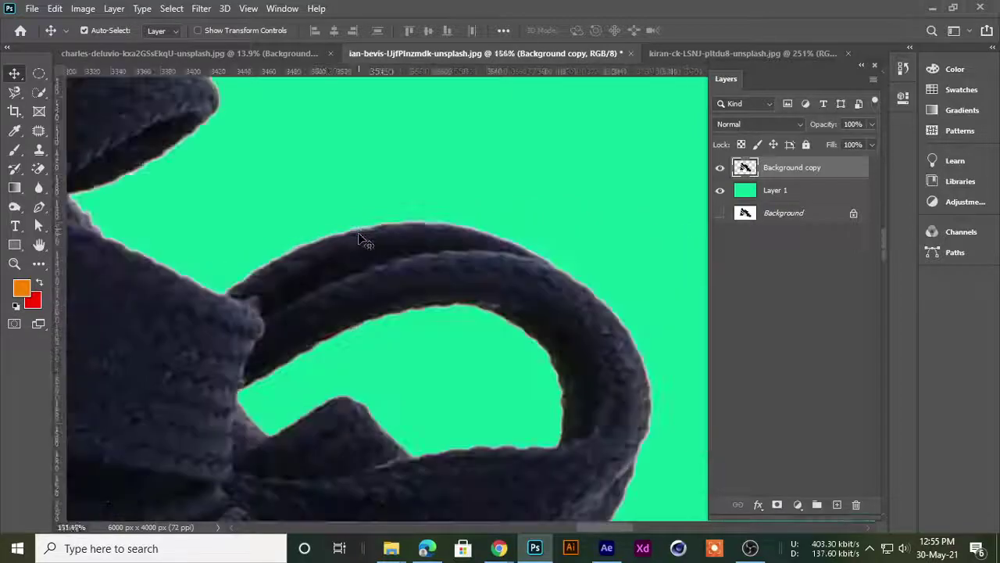
{"action": "scroll", "coordinate": [362, 241], "scroll_direction": "down", "scroll_amount": 2}
{"action": "scroll", "coordinate": [361, 245], "scroll_direction": "down", "scroll_amount": 1}
{"action": "scroll", "coordinate": [359, 245], "scroll_direction": "down", "scroll_amount": 2}
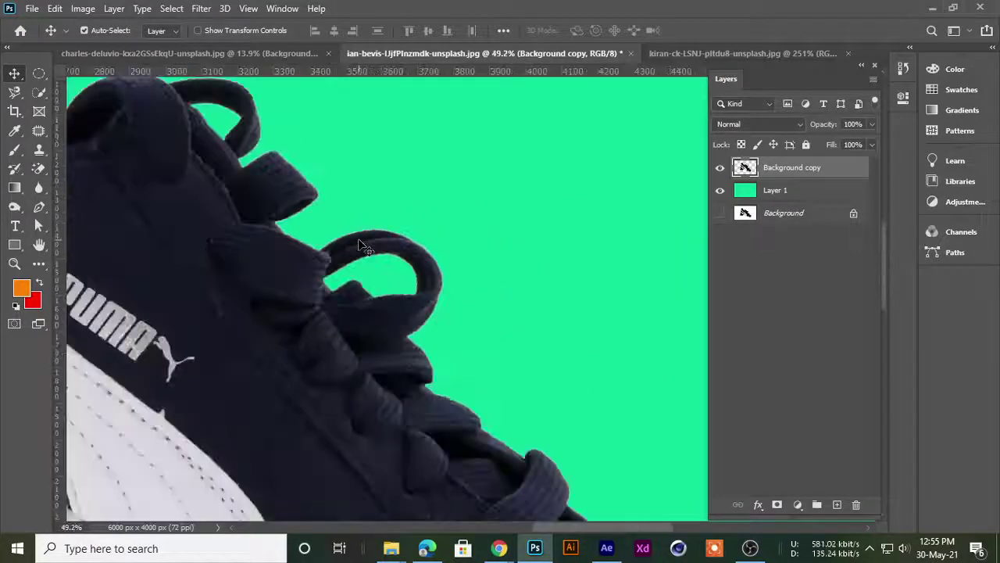
{"action": "scroll", "coordinate": [361, 250], "scroll_direction": "down", "scroll_amount": 1}
{"action": "scroll", "coordinate": [360, 261], "scroll_direction": "down", "scroll_amount": 2}
{"action": "scroll", "coordinate": [361, 262], "scroll_direction": "up", "scroll_amount": 1}
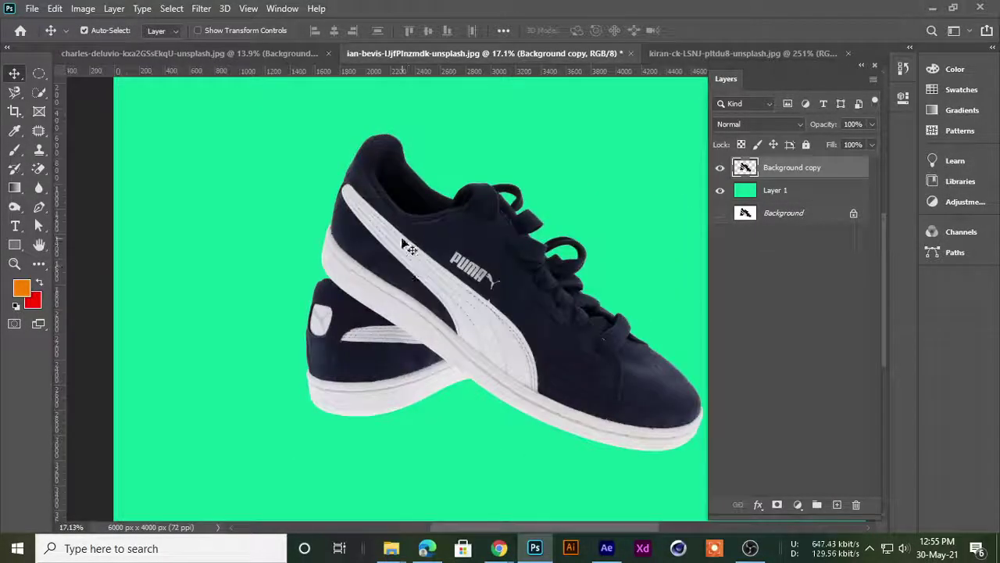
{"action": "scroll", "coordinate": [461, 289], "scroll_direction": "down", "scroll_amount": 1}
{"action": "scroll", "coordinate": [468, 297], "scroll_direction": "down", "scroll_amount": 1}
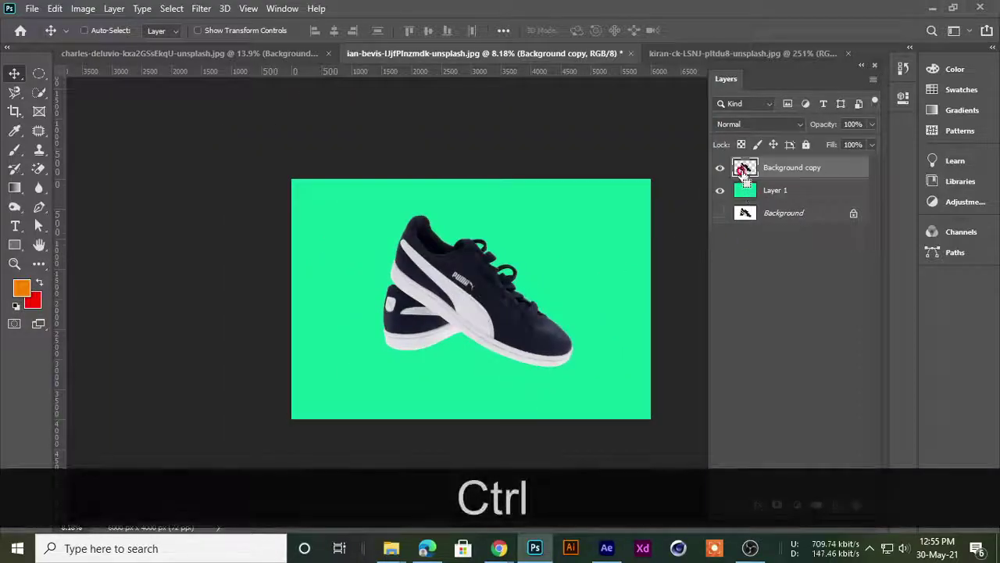
- Load the sneaker's outline as a selection and invert it to select the background
{"action": "left_click", "coordinate": [745, 167], "text": "ctrl"}
{"action": "key", "text": "ctrl+shift+i"}
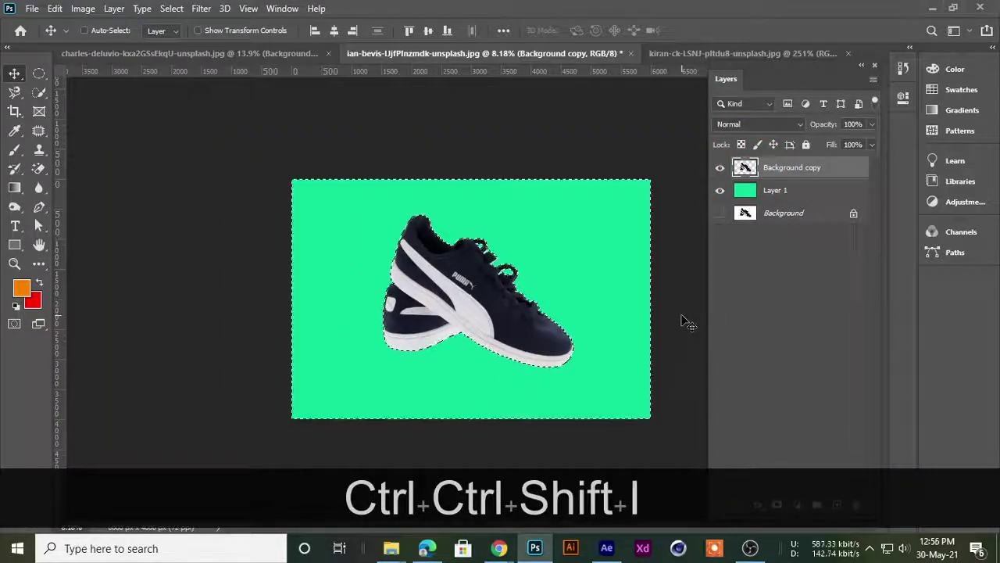
{"action": "key", "text": "shift"}
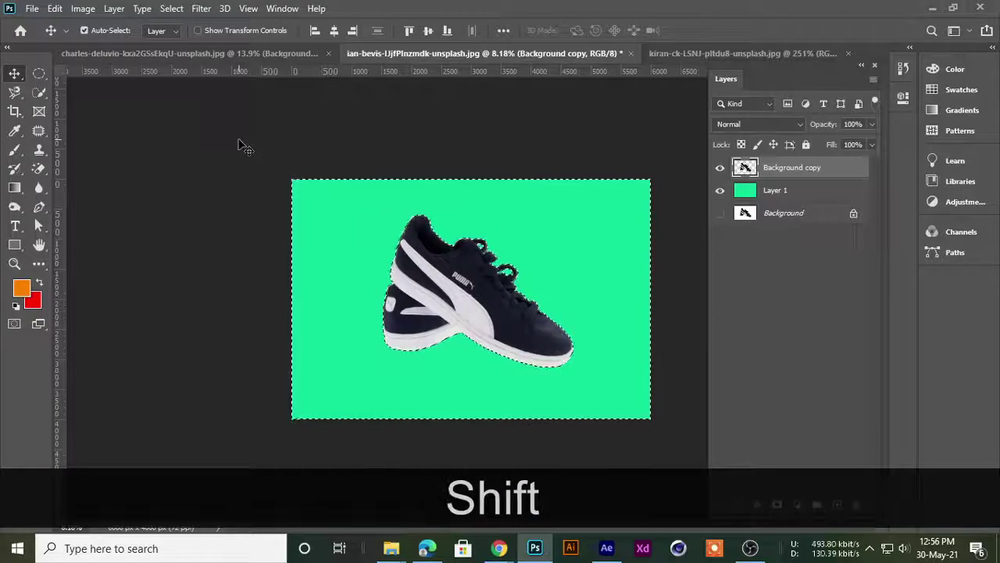
{"action": "key", "text": "shift+F6"}
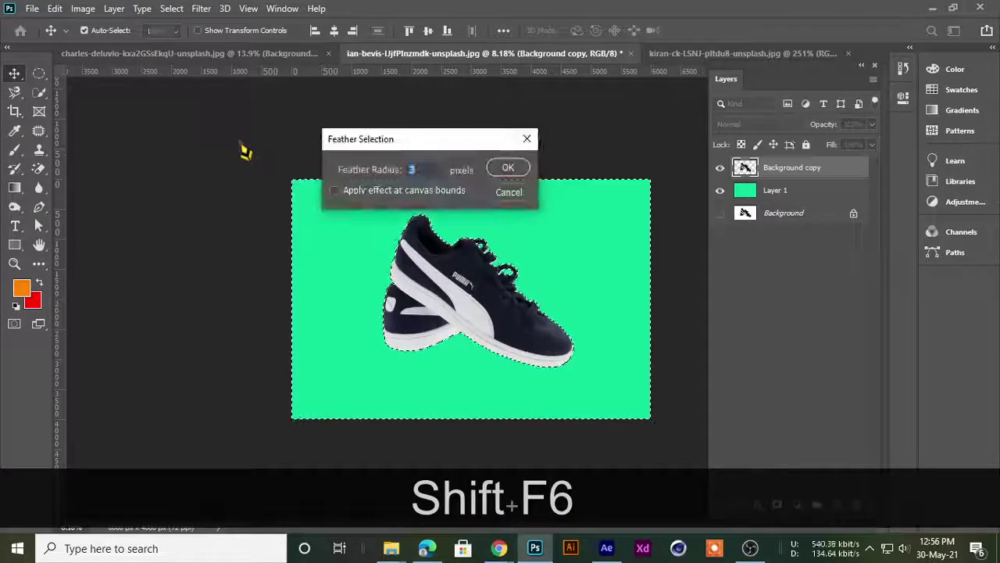
{"action": "mouse_move", "coordinate": [352, 150]}
{"action": "left_mouse_down"}
{"action": "mouse_move", "coordinate": [614, 292]}
{"action": "mouse_move", "coordinate": [464, 212]}
{"action": "mouse_move", "coordinate": [524, 221]}
{"action": "mouse_move", "coordinate": [598, 204]}
{"action": "left_mouse_up"}
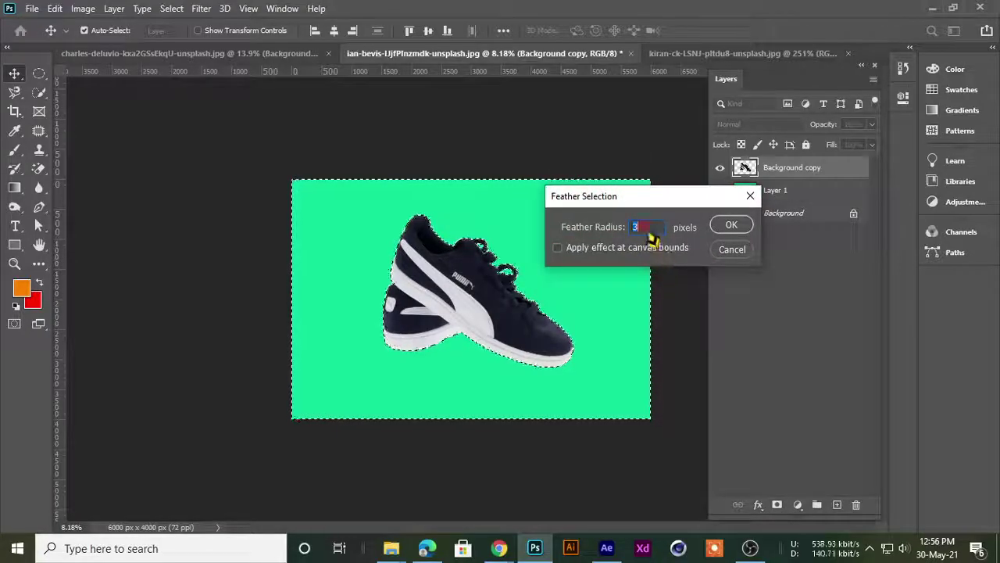
{"action": "mouse_move", "coordinate": [592, 196]}
{"action": "left_mouse_down"}
{"action": "mouse_move", "coordinate": [618, 192]}
{"action": "mouse_move", "coordinate": [533, 193]}
{"action": "left_mouse_up"}
{"action": "left_click", "coordinate": [655, 237]}
- Feather the inverted selection by a 4-pixel radius
{"action": "scroll", "coordinate": [560, 223], "scroll_direction": "up", "scroll_amount": 2}
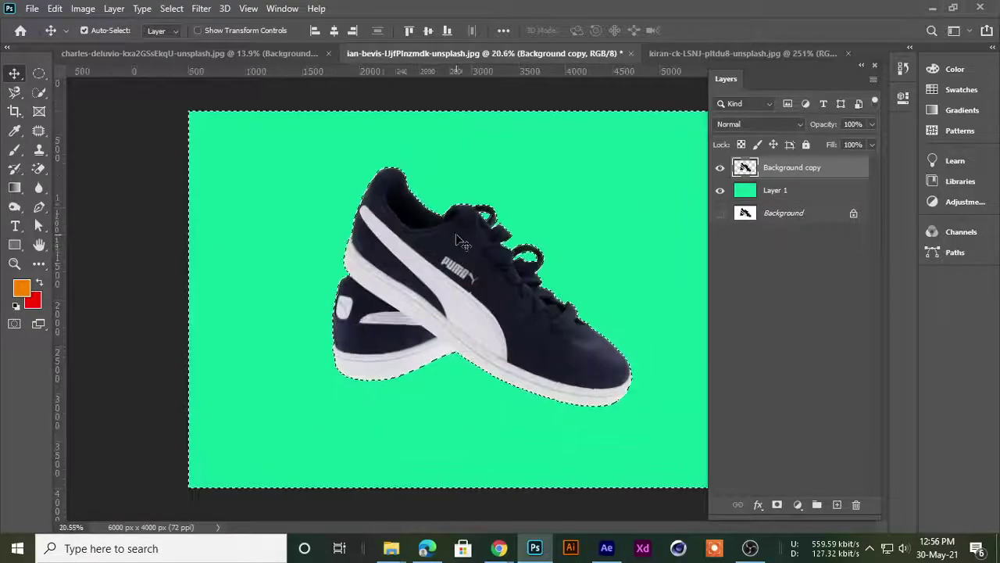
{"action": "scroll", "coordinate": [559, 223], "scroll_direction": "up", "scroll_amount": 2}
{"action": "scroll", "coordinate": [559, 223], "scroll_direction": "up", "scroll_amount": 2}
{"action": "scroll", "coordinate": [561, 224], "scroll_direction": "up", "scroll_amount": 1}
{"action": "scroll", "coordinate": [547, 203], "scroll_direction": "up", "scroll_amount": 3}
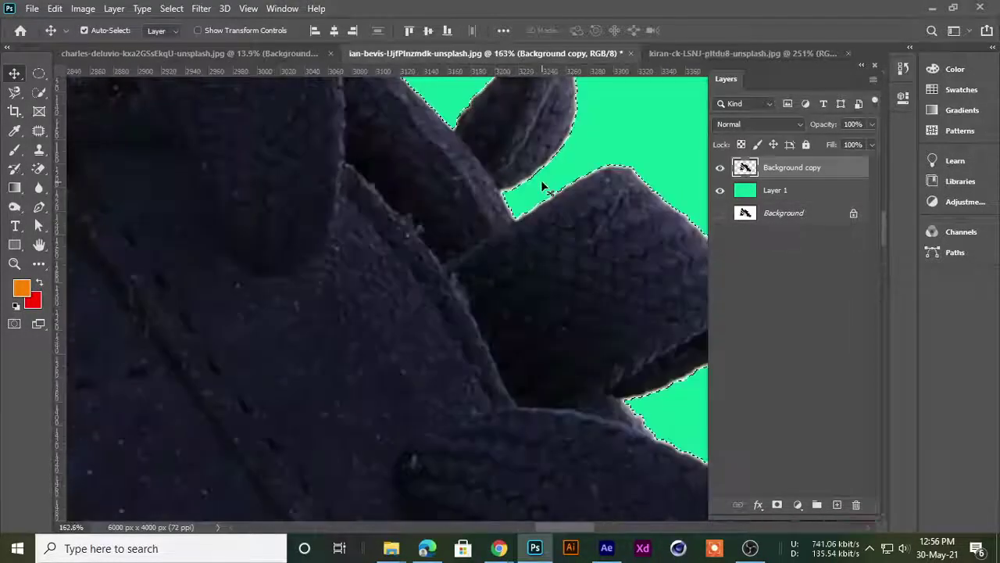
{"action": "scroll", "coordinate": [543, 190], "scroll_direction": "up", "scroll_amount": 1}
{"action": "scroll", "coordinate": [554, 138], "scroll_direction": "up", "scroll_amount": 2}
{"action": "key", "text": "space"}
{"action": "scroll", "coordinate": [442, 295], "scroll_direction": "up", "scroll_amount": 1}
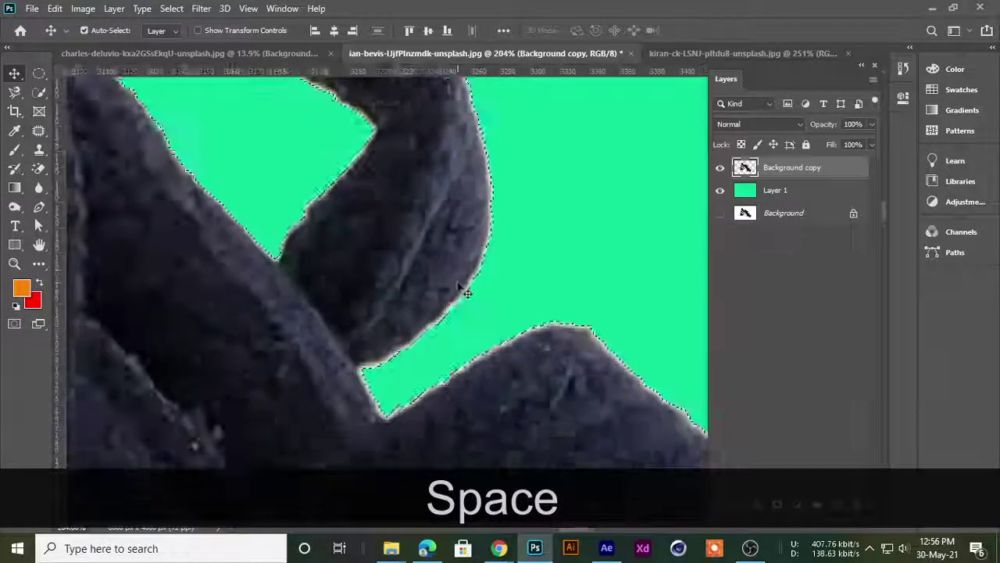
{"action": "scroll", "coordinate": [453, 290], "scroll_direction": "down", "scroll_amount": 2}
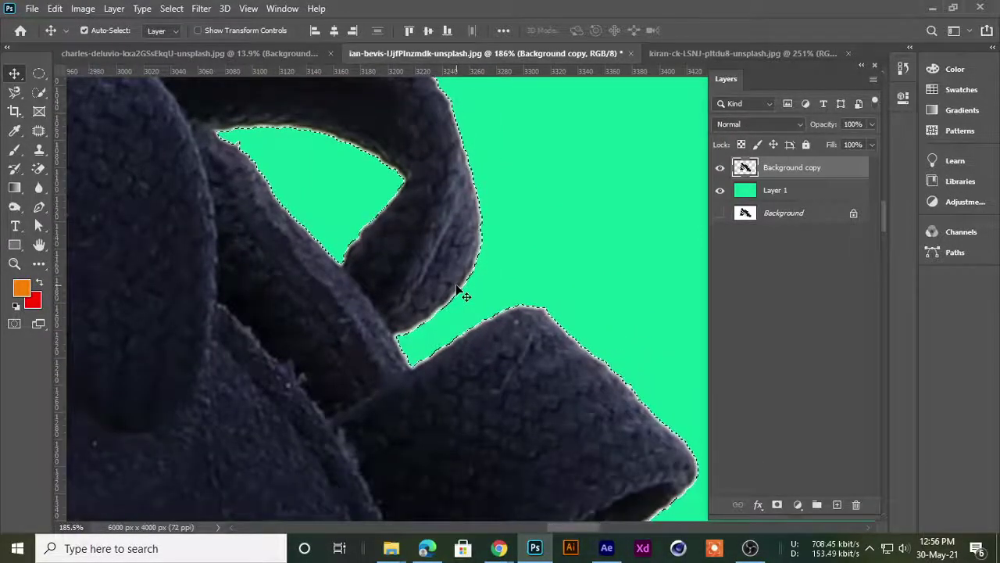
{"action": "key", "text": "shift"}
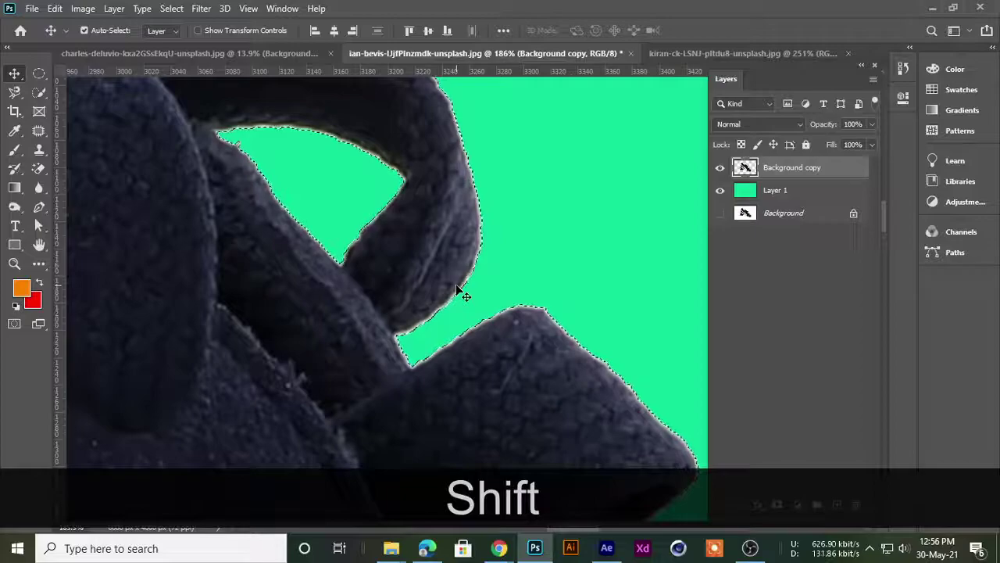
{"action": "key", "text": "shift+F6"}
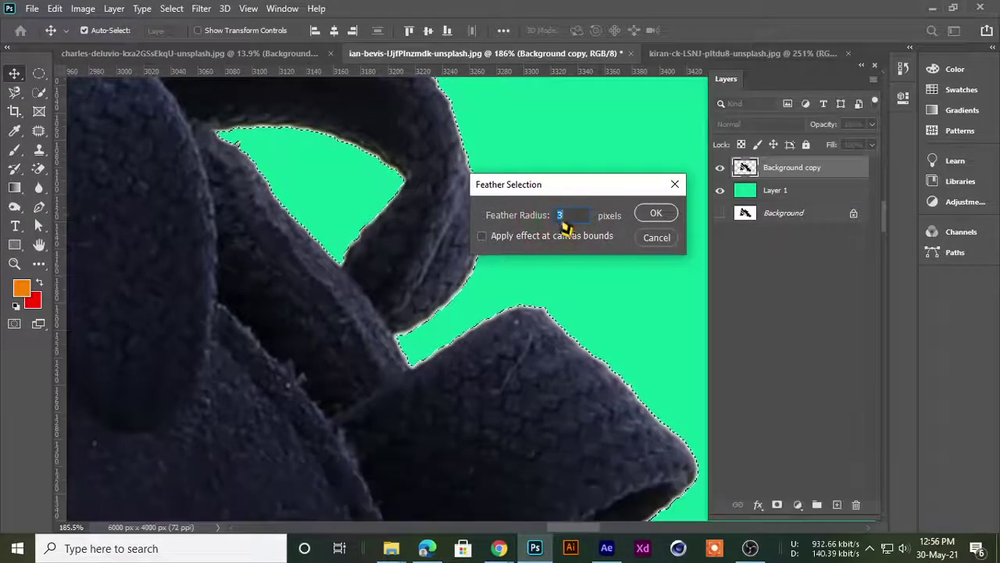
{"action": "left_click", "coordinate": [541, 219]}
{"action": "type", "text": "4"}
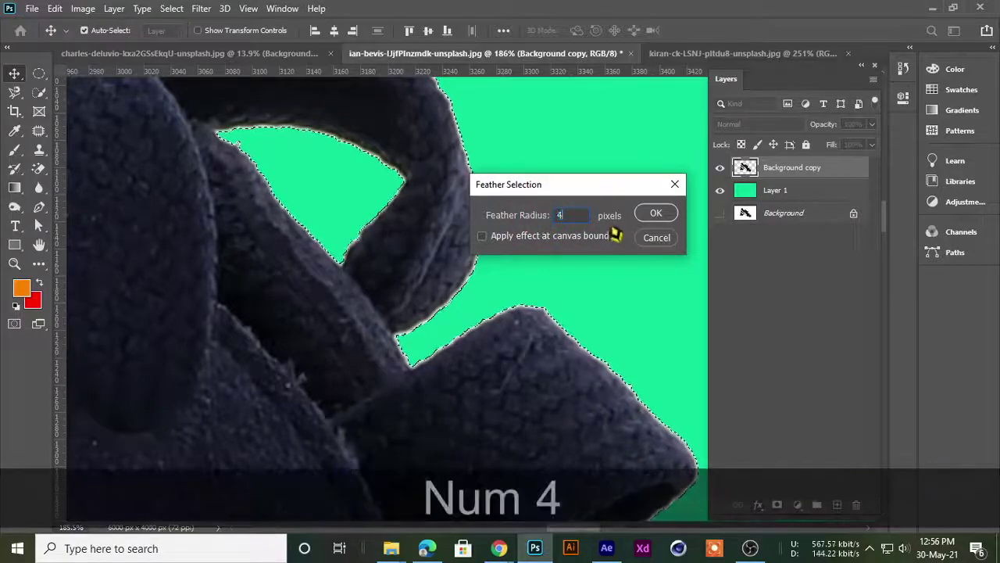
{"action": "left_click", "coordinate": [653, 215]}
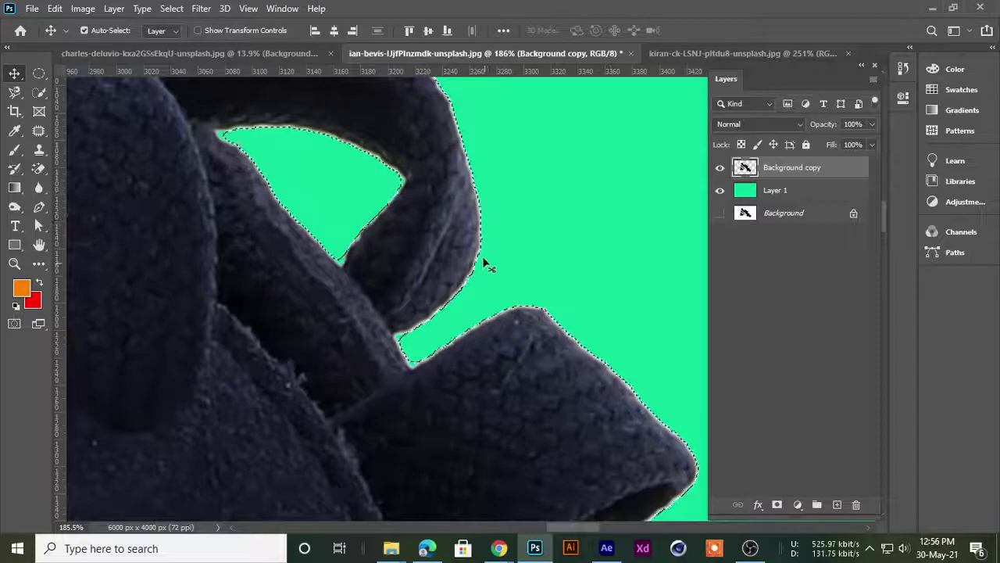
- Delete the feathered fringe around the sneaker's edge and deselect
{"action": "scroll", "coordinate": [485, 258], "scroll_direction": "up", "scroll_amount": 2}
{"action": "scroll", "coordinate": [484, 258], "scroll_direction": "up", "scroll_amount": 1}
{"action": "scroll", "coordinate": [485, 258], "scroll_direction": "up", "scroll_amount": 3}
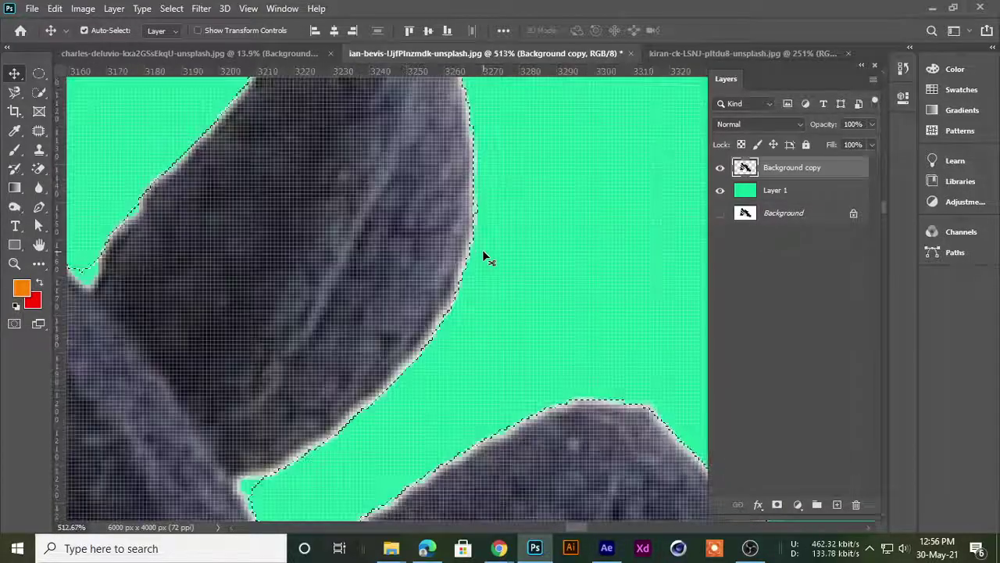
{"action": "scroll", "coordinate": [485, 258], "scroll_direction": "down", "scroll_amount": 3}
{"action": "scroll", "coordinate": [482, 250], "scroll_direction": "up", "scroll_amount": 1}
{"action": "scroll", "coordinate": [482, 249], "scroll_direction": "down", "scroll_amount": 1}
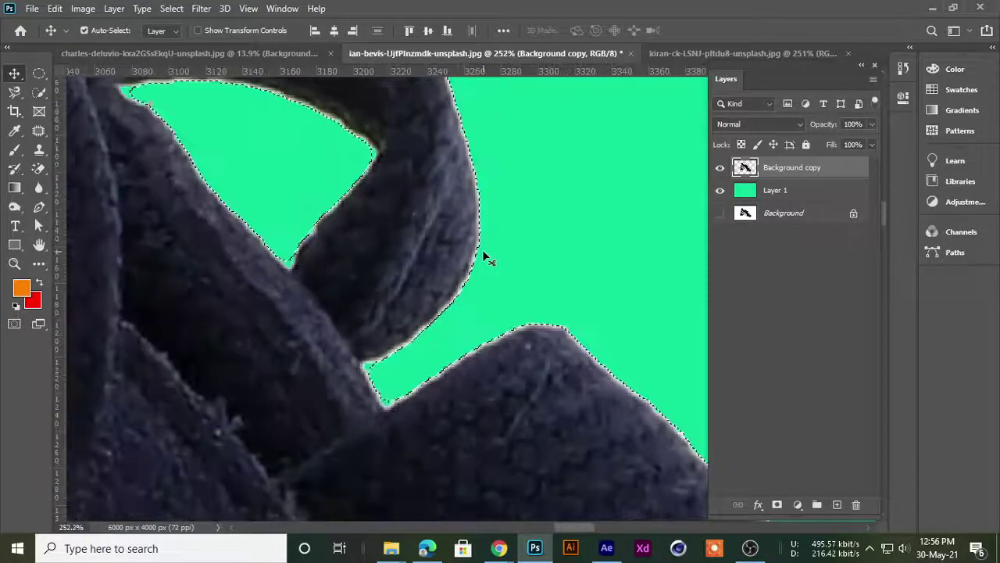
{"action": "scroll", "coordinate": [482, 249], "scroll_direction": "up", "scroll_amount": 1}
{"action": "scroll", "coordinate": [467, 238], "scroll_direction": "up", "scroll_amount": 2}
{"action": "scroll", "coordinate": [509, 229], "scroll_direction": "down", "scroll_amount": 2}
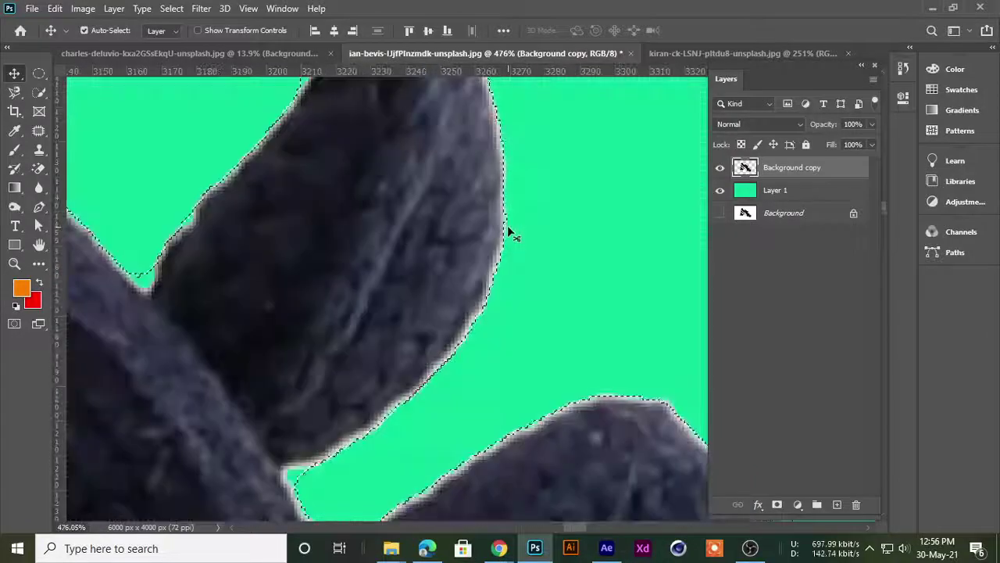
{"action": "scroll", "coordinate": [508, 234], "scroll_direction": "down", "scroll_amount": 1}
{"action": "scroll", "coordinate": [500, 266], "scroll_direction": "down", "scroll_amount": 1}
{"action": "scroll", "coordinate": [493, 273], "scroll_direction": "up", "scroll_amount": 1}
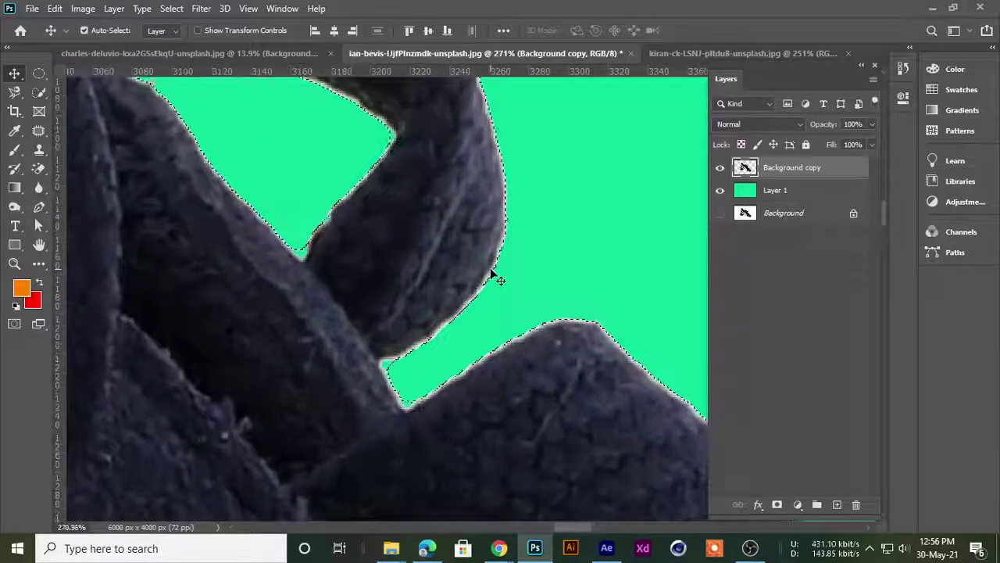
{"action": "scroll", "coordinate": [491, 273], "scroll_direction": "up", "scroll_amount": 1}
{"action": "scroll", "coordinate": [487, 275], "scroll_direction": "up", "scroll_amount": 1}
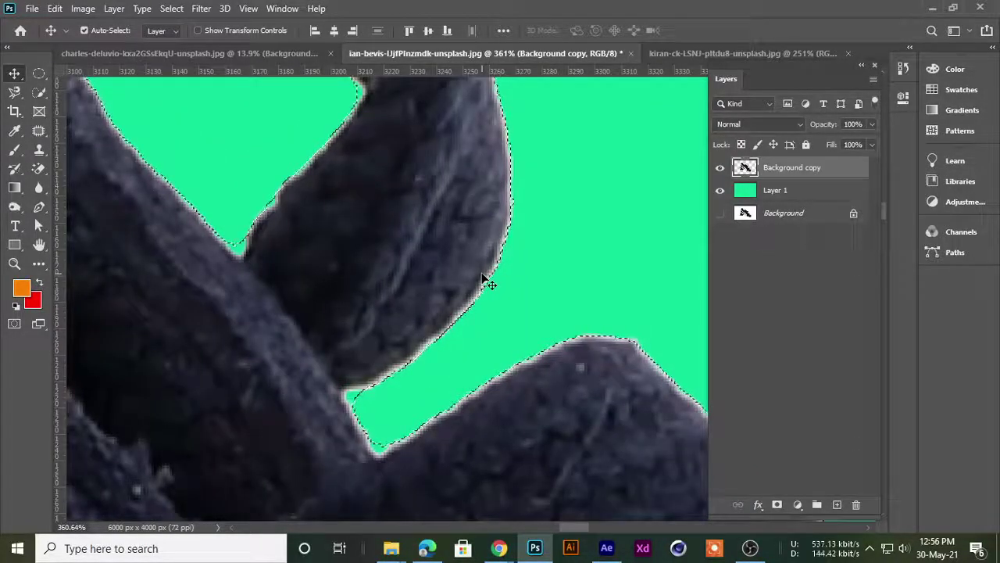
{"action": "key", "text": "Delete"}
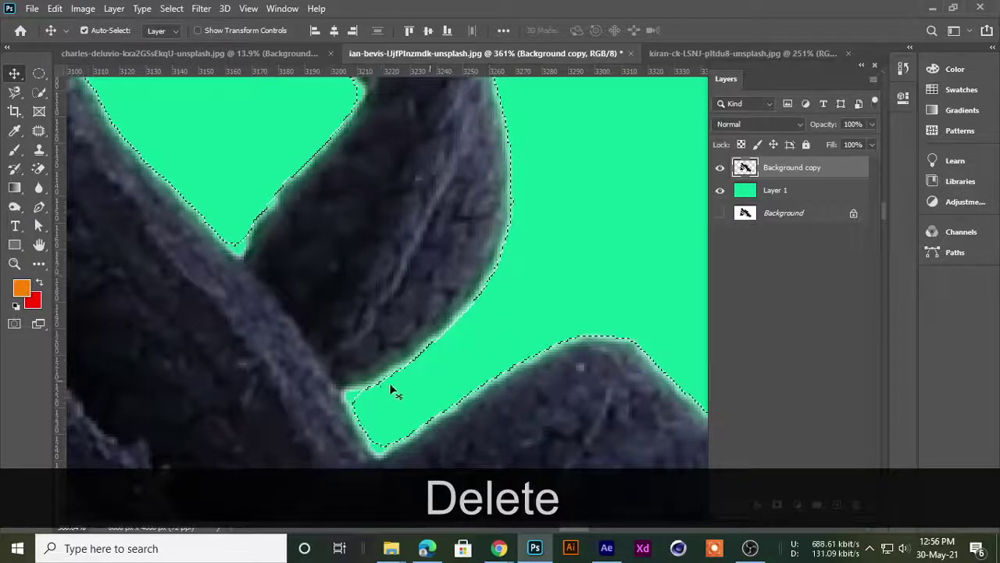
{"action": "scroll", "coordinate": [516, 188], "scroll_direction": "up", "scroll_amount": 5}
{"action": "scroll", "coordinate": [516, 193], "scroll_direction": "down", "scroll_amount": 5}
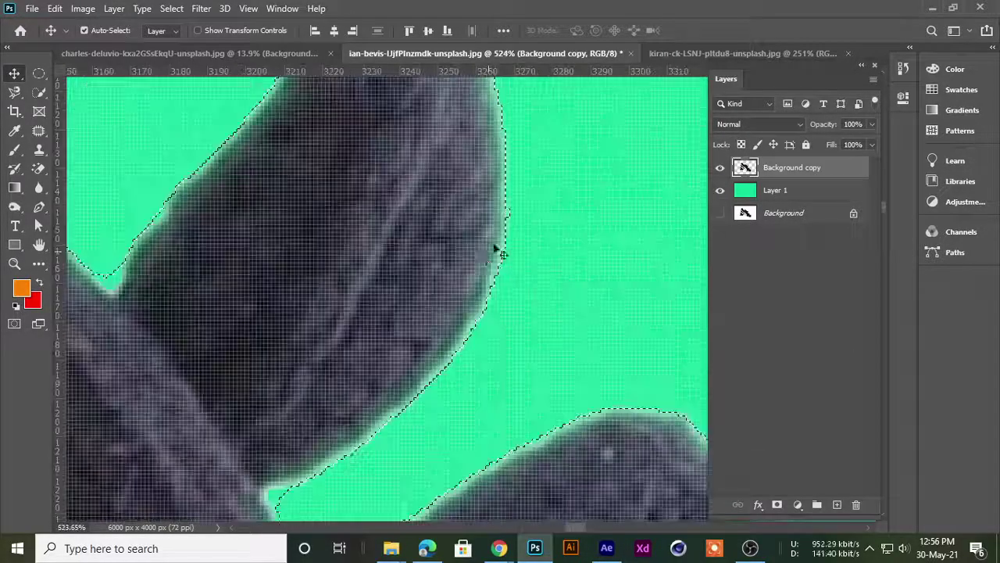
{"action": "scroll", "coordinate": [495, 245], "scroll_direction": "down", "scroll_amount": 7}
{"action": "scroll", "coordinate": [476, 331], "scroll_direction": "down", "scroll_amount": 4}
{"action": "scroll", "coordinate": [476, 331], "scroll_direction": "down", "scroll_amount": 2}
{"action": "scroll", "coordinate": [476, 323], "scroll_direction": "down", "scroll_amount": 1}
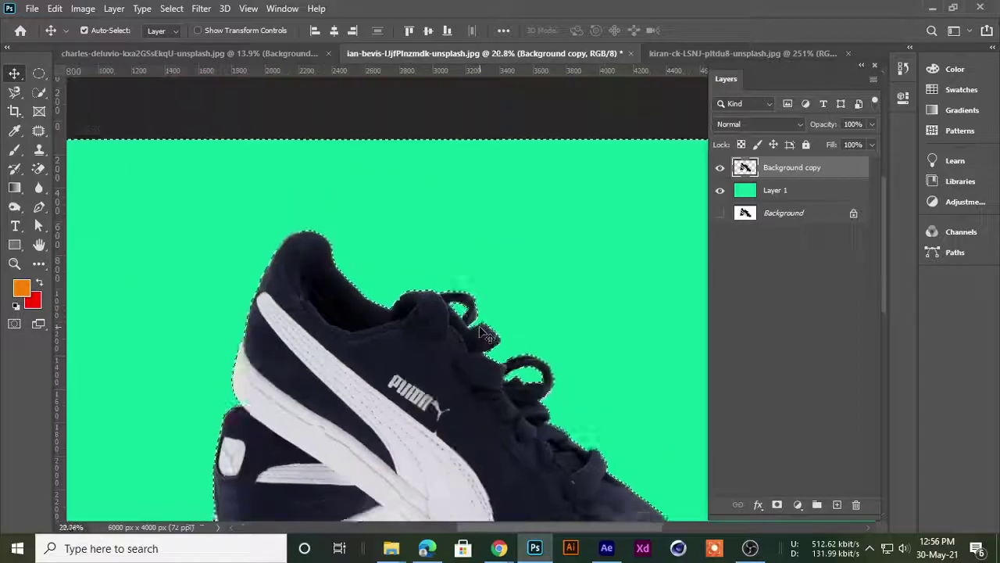
{"action": "scroll", "coordinate": [476, 324], "scroll_direction": "down", "scroll_amount": 3}
{"action": "key", "text": "ctrl+d"}
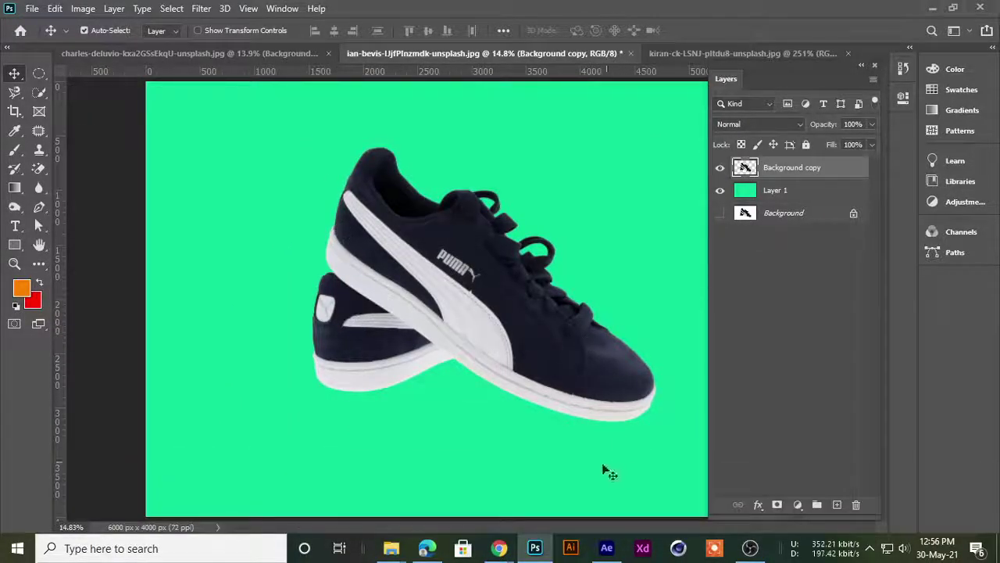
- Pan and zoom to inspect the sole's top edge and the shoelace loop
{"action": "scroll", "coordinate": [471, 305], "scroll_direction": "down", "scroll_amount": 2}
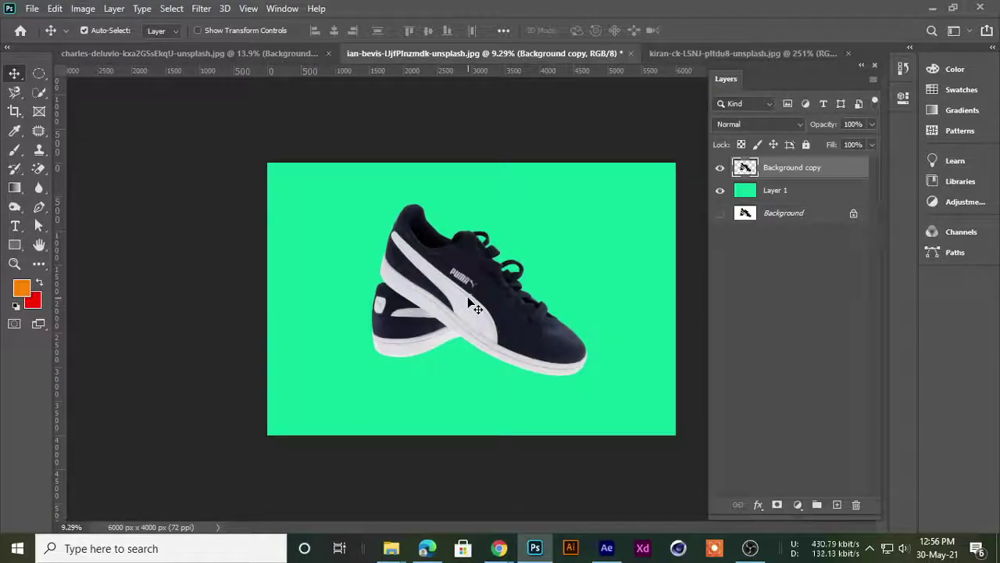
{"action": "scroll", "coordinate": [430, 366], "scroll_direction": "up", "scroll_amount": 5}
{"action": "scroll", "coordinate": [402, 424], "scroll_direction": "up", "scroll_amount": 5}
{"action": "scroll", "coordinate": [317, 424], "scroll_direction": "up", "scroll_amount": 3}
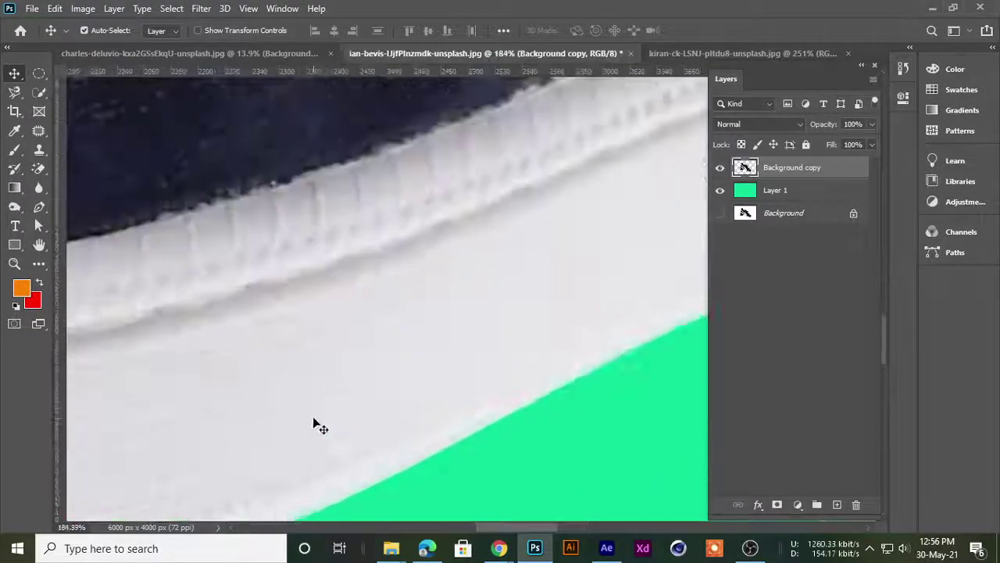
{"action": "mouse_move", "coordinate": [350, 461]}
{"action": "left_mouse_down"}
{"action": "mouse_move", "coordinate": [574, 127]}
{"action": "mouse_move", "coordinate": [315, 290]}
{"action": "mouse_move", "coordinate": [442, 219]}
{"action": "mouse_move", "coordinate": [508, 217]}
{"action": "mouse_move", "coordinate": [492, 163]}
{"action": "mouse_move", "coordinate": [620, 154]}
{"action": "left_mouse_up"}
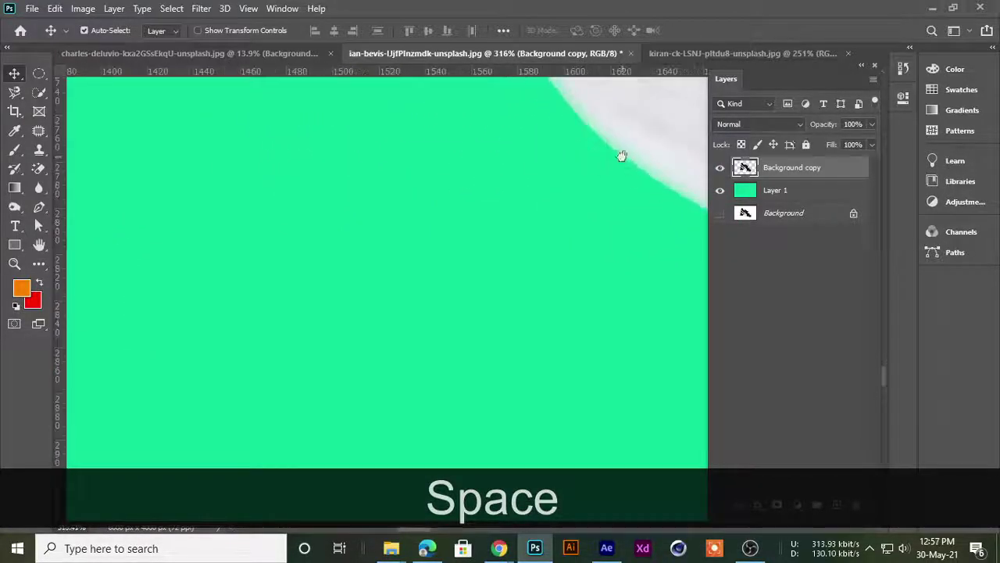
{"action": "scroll", "coordinate": [366, 378], "scroll_direction": "up", "scroll_amount": 2}
{"action": "left_click_drag", "start_coordinate": [367, 377], "coordinate": [241, 223]}
{"action": "scroll", "coordinate": [264, 239], "scroll_direction": "down", "scroll_amount": 2}
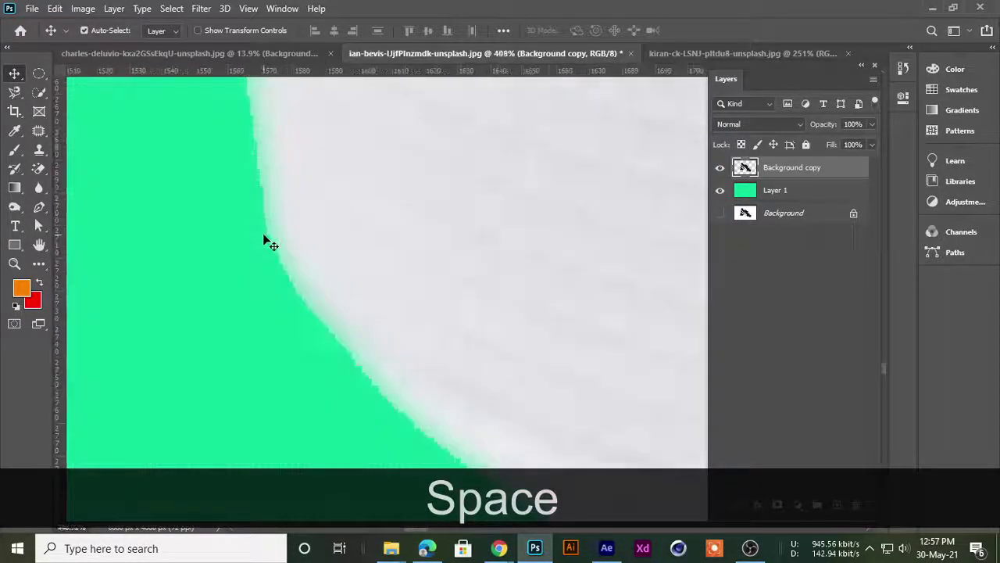
{"action": "scroll", "coordinate": [268, 241], "scroll_direction": "down", "scroll_amount": 2}
{"action": "scroll", "coordinate": [313, 270], "scroll_direction": "down", "scroll_amount": 5}
{"action": "scroll", "coordinate": [357, 294], "scroll_direction": "down", "scroll_amount": 5}
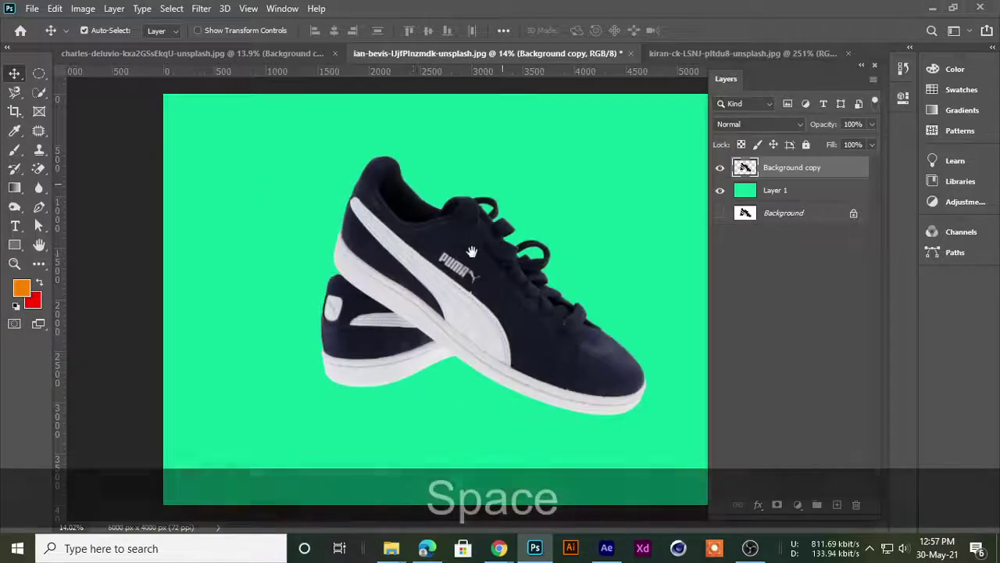
{"action": "scroll", "coordinate": [516, 254], "scroll_direction": "up", "scroll_amount": 3}
{"action": "scroll", "coordinate": [545, 273], "scroll_direction": "up", "scroll_amount": 1}
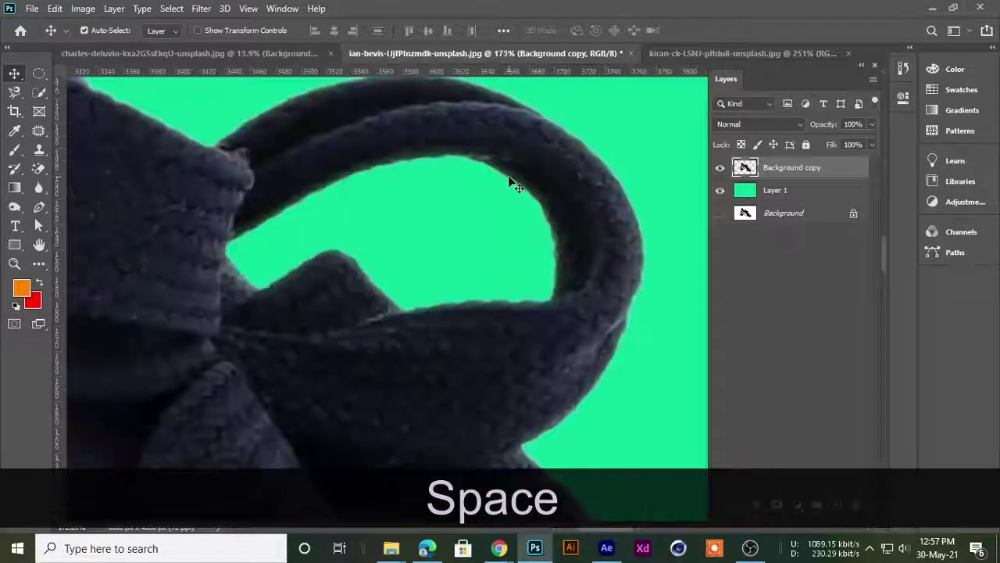
{"action": "scroll", "coordinate": [419, 161], "scroll_direction": "up", "scroll_amount": 2}
{"action": "left_click_drag", "start_coordinate": [420, 161], "coordinate": [490, 353]}
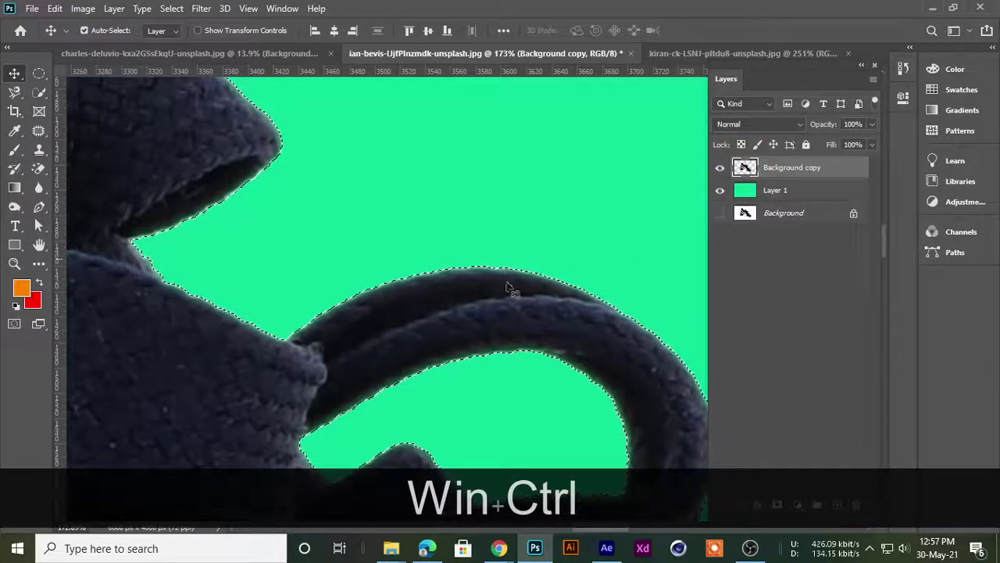
{"action": "scroll", "coordinate": [500, 312], "scroll_direction": "down", "scroll_amount": 3}
{"action": "scroll", "coordinate": [489, 347], "scroll_direction": "down", "scroll_amount": 2}
- Invert the selection again, apply the feather, and delete the border around the shoe
{"action": "scroll", "coordinate": [500, 375], "scroll_direction": "down", "scroll_amount": 1}
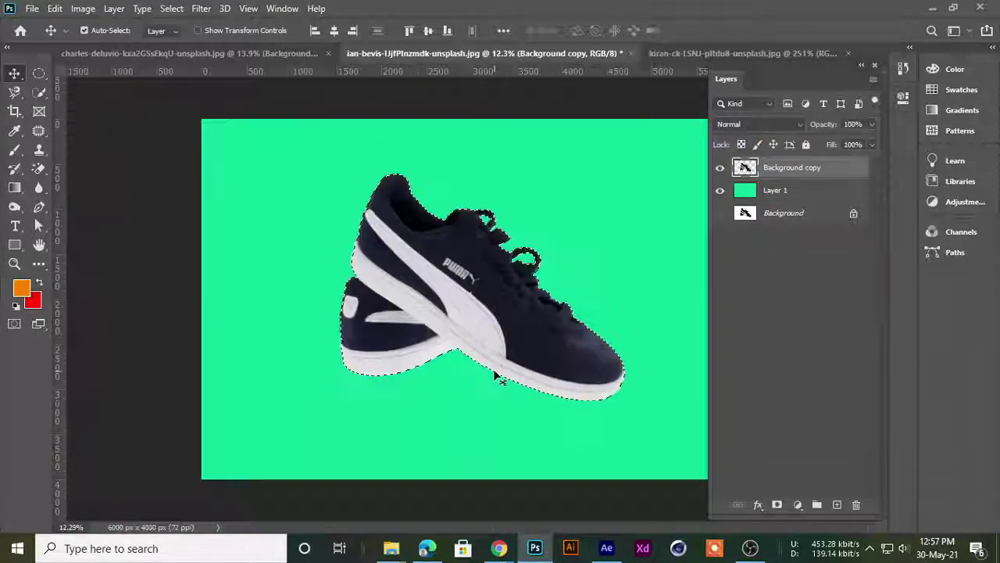
{"action": "key", "text": "ctrl+shift+i"}
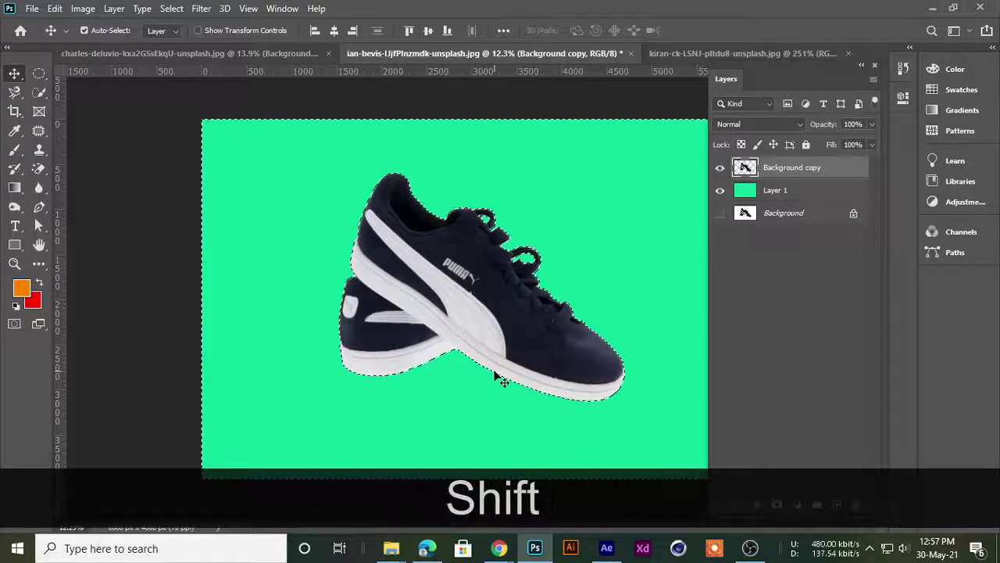
{"action": "key", "text": "shift+F6"}
{"action": "key", "text": "Return"}
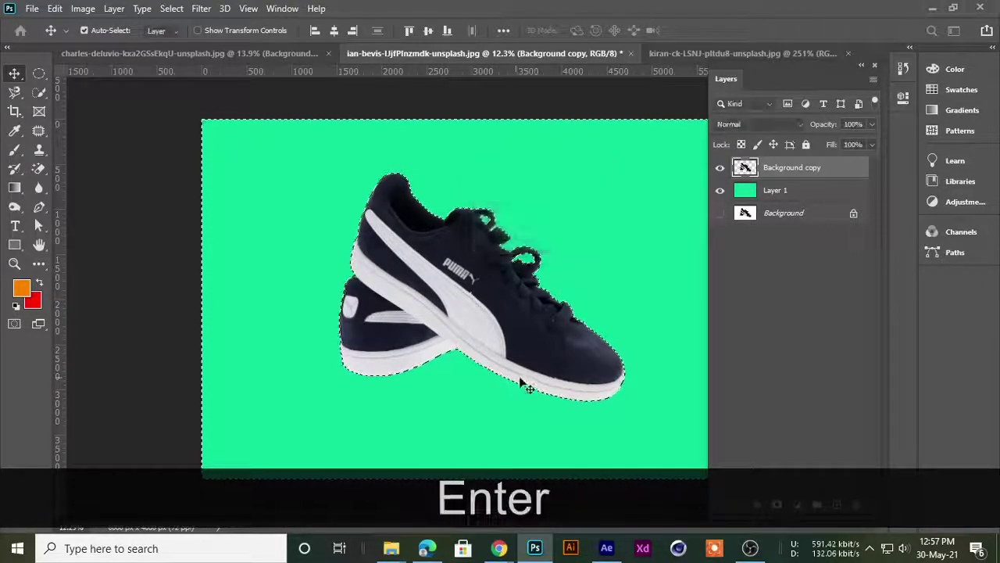
{"action": "scroll", "coordinate": [520, 384], "scroll_direction": "up", "scroll_amount": 2}
{"action": "scroll", "coordinate": [531, 313], "scroll_direction": "up", "scroll_amount": 3}
{"action": "scroll", "coordinate": [539, 239], "scroll_direction": "up", "scroll_amount": 2}
{"action": "scroll", "coordinate": [539, 238], "scroll_direction": "up", "scroll_amount": 2}
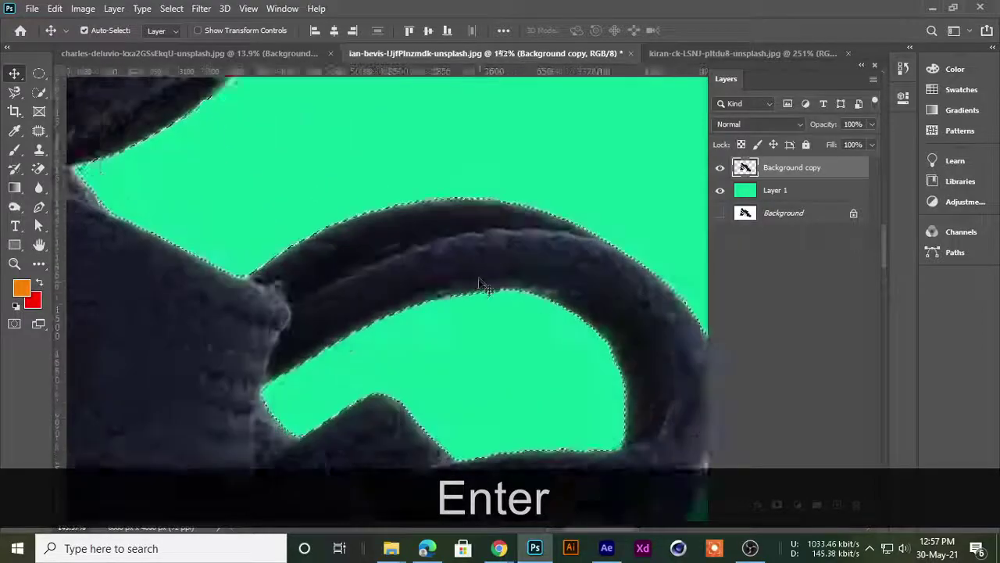
{"action": "scroll", "coordinate": [484, 290], "scroll_direction": "up", "scroll_amount": 1}
{"action": "key", "text": "Delete"}
- Check the sneaker's softened outline on the green fill and clear the selection
{"action": "scroll", "coordinate": [472, 297], "scroll_direction": "down", "scroll_amount": 4}
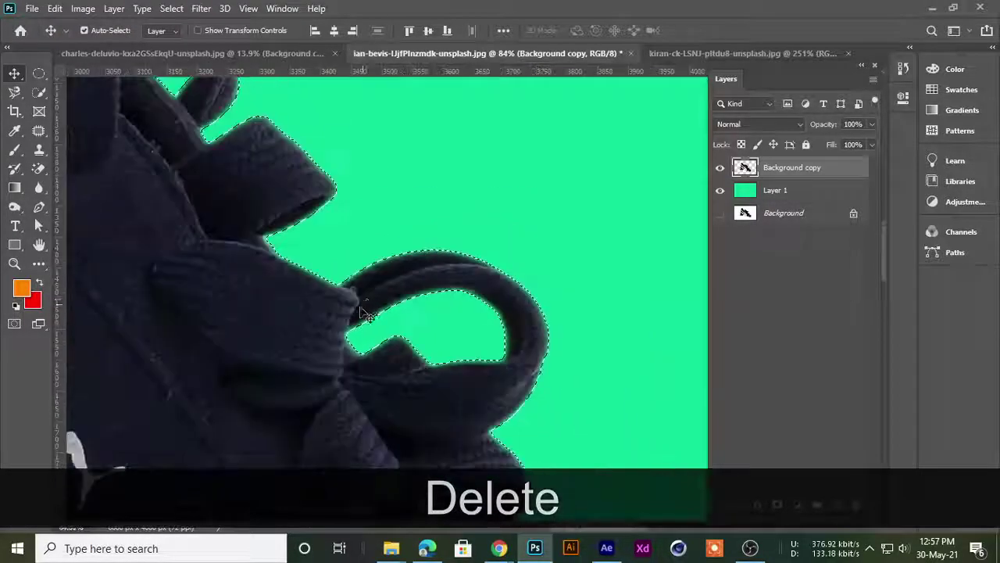
{"action": "scroll", "coordinate": [317, 379], "scroll_direction": "down", "scroll_amount": 3}
{"action": "scroll", "coordinate": [317, 379], "scroll_direction": "down", "scroll_amount": 3}
{"action": "key", "text": "space"}
{"action": "scroll", "coordinate": [245, 342], "scroll_direction": "up", "scroll_amount": 3}
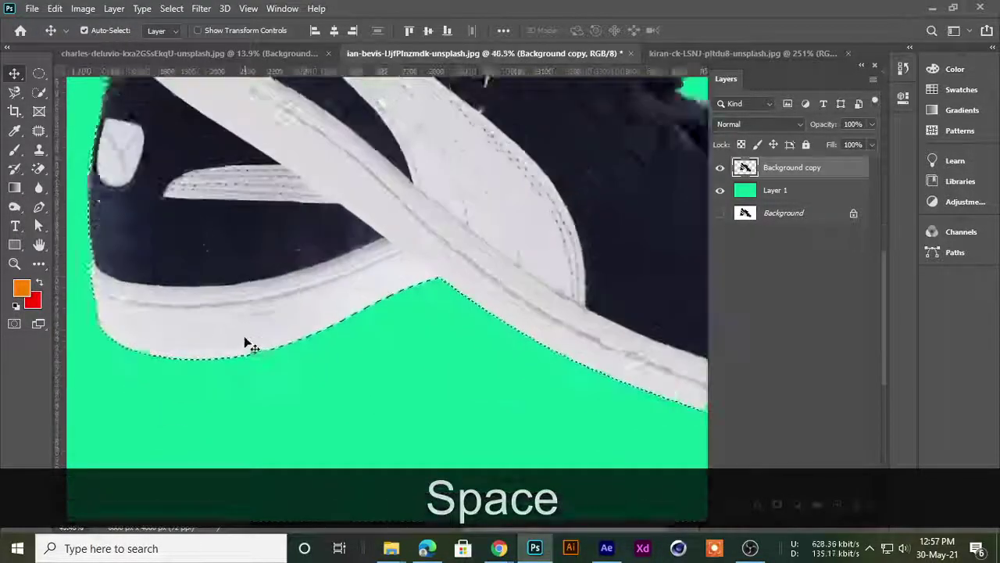
{"action": "scroll", "coordinate": [247, 336], "scroll_direction": "up", "scroll_amount": 2}
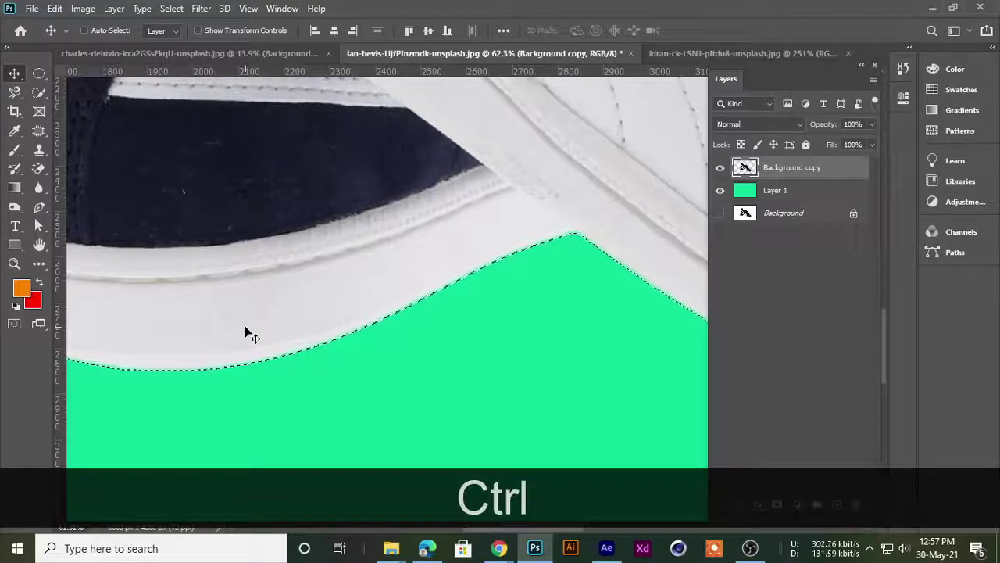
{"action": "key", "text": "ctrl+d"}
{"action": "scroll", "coordinate": [259, 359], "scroll_direction": "down", "scroll_amount": 3}
{"action": "scroll", "coordinate": [328, 414], "scroll_direction": "down", "scroll_amount": 3}
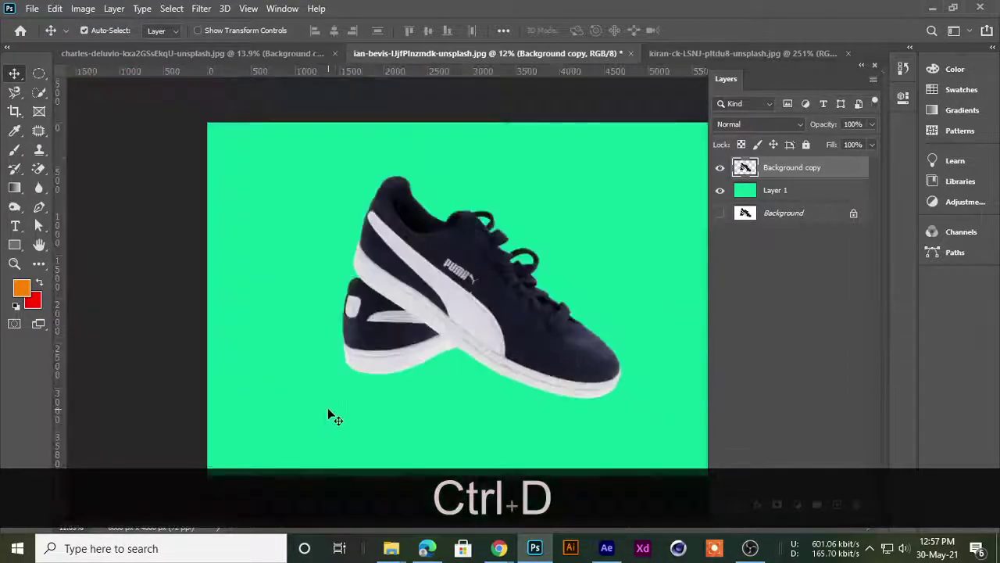
{"action": "scroll", "coordinate": [440, 361], "scroll_direction": "up", "scroll_amount": 1}
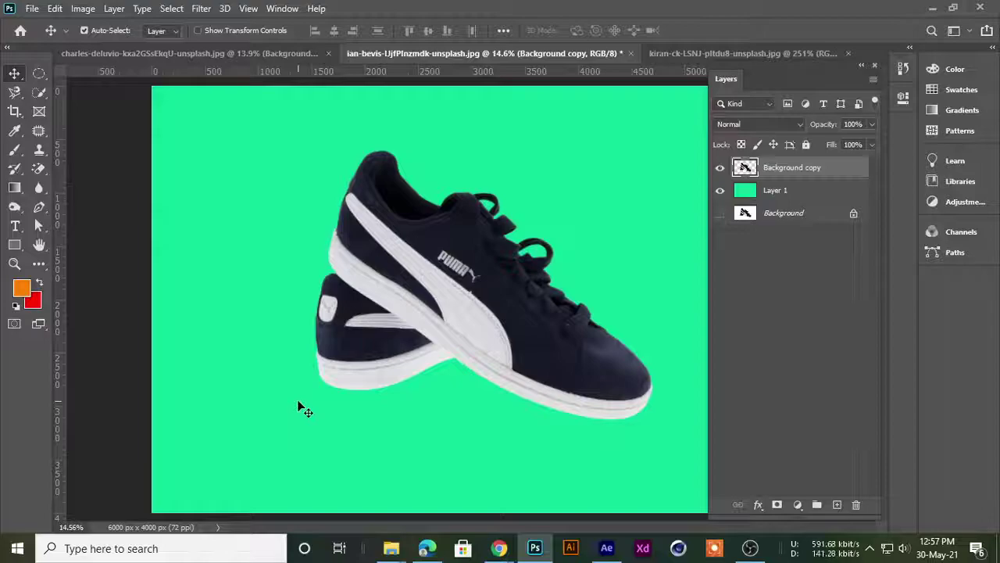
{"action": "scroll", "coordinate": [308, 405], "scroll_direction": "up", "scroll_amount": 4}
{"action": "scroll", "coordinate": [329, 383], "scroll_direction": "up", "scroll_amount": 3}
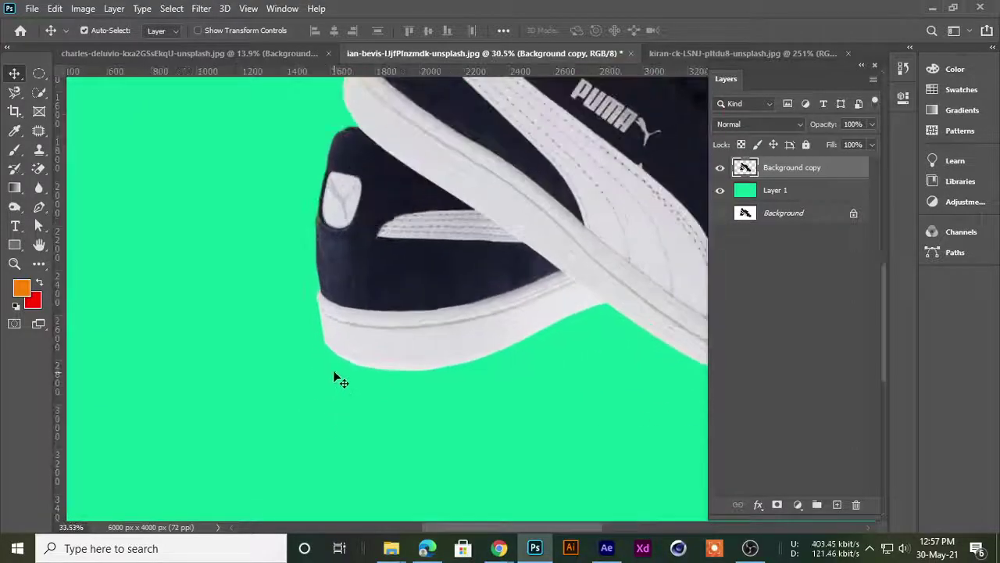
{"action": "scroll", "coordinate": [336, 363], "scroll_direction": "up", "scroll_amount": 2}
{"action": "scroll", "coordinate": [337, 367], "scroll_direction": "up", "scroll_amount": 2}
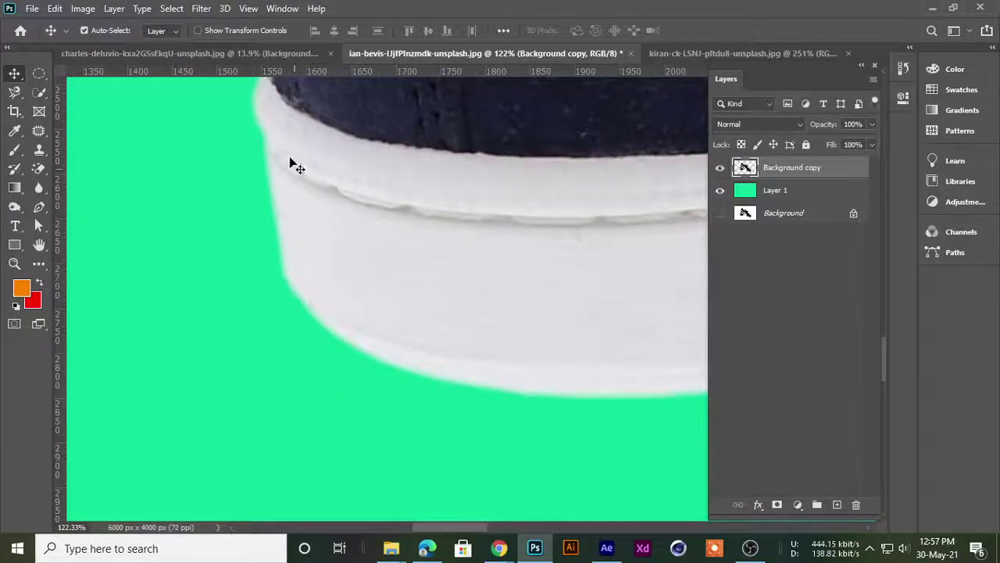
{"action": "scroll", "coordinate": [364, 362], "scroll_direction": "down", "scroll_amount": 4}
{"action": "scroll", "coordinate": [431, 335], "scroll_direction": "down", "scroll_amount": 1}
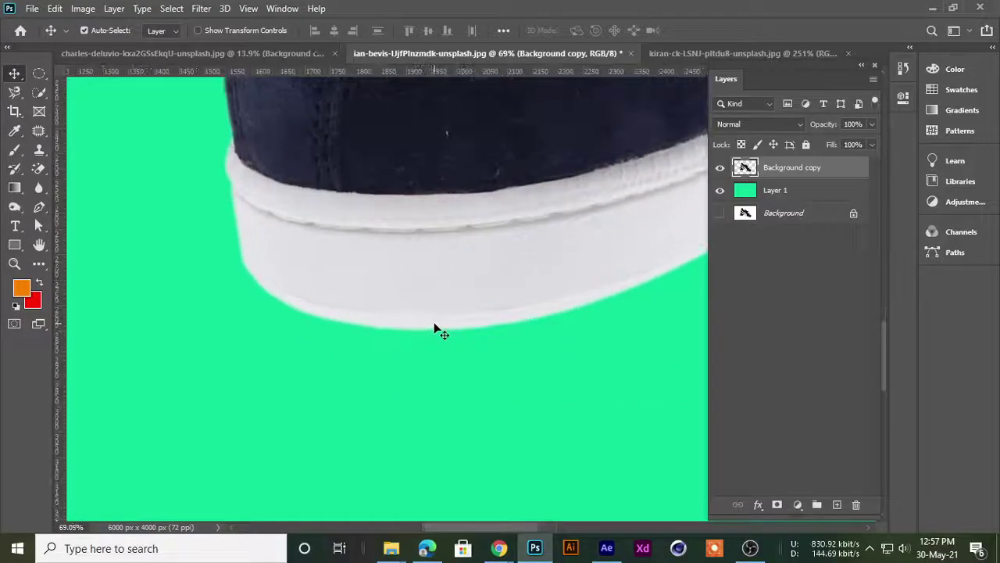
{"action": "scroll", "coordinate": [435, 321], "scroll_direction": "down", "scroll_amount": 1}
{"action": "scroll", "coordinate": [435, 321], "scroll_direction": "down", "scroll_amount": 1}
{"action": "scroll", "coordinate": [435, 316], "scroll_direction": "down", "scroll_amount": 1}
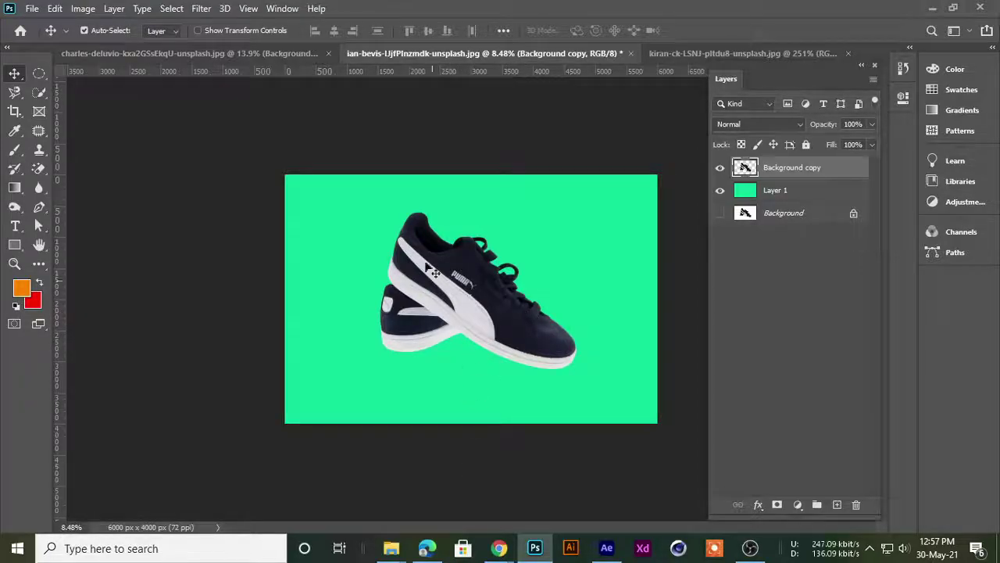
{"action": "scroll", "coordinate": [402, 254], "scroll_direction": "up", "scroll_amount": 1}
{"action": "scroll", "coordinate": [395, 239], "scroll_direction": "up", "scroll_amount": 1}
{"action": "scroll", "coordinate": [367, 203], "scroll_direction": "up", "scroll_amount": 1}
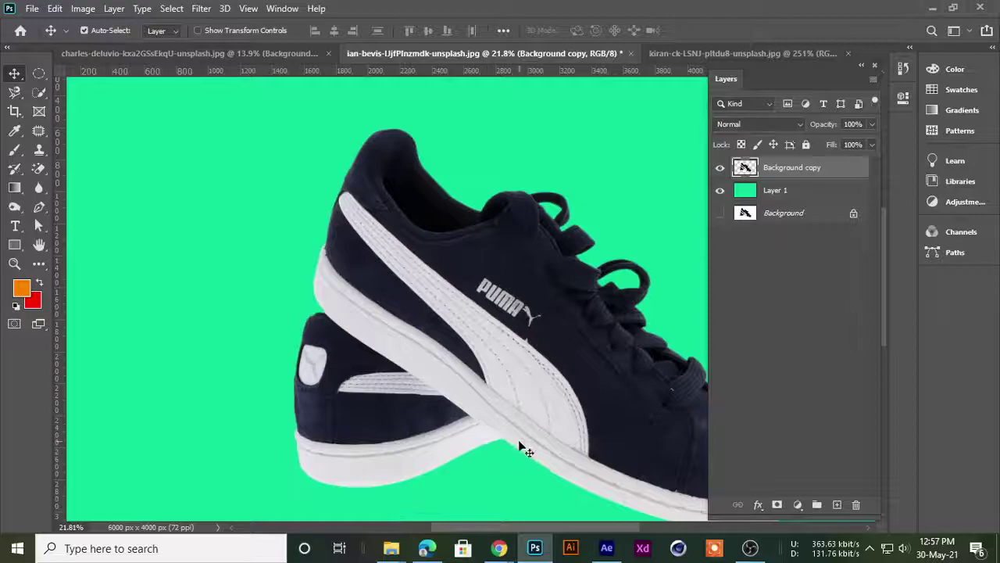
{"action": "scroll", "coordinate": [523, 447], "scroll_direction": "down", "scroll_amount": 2}
{"action": "scroll", "coordinate": [525, 441], "scroll_direction": "down", "scroll_amount": 1}
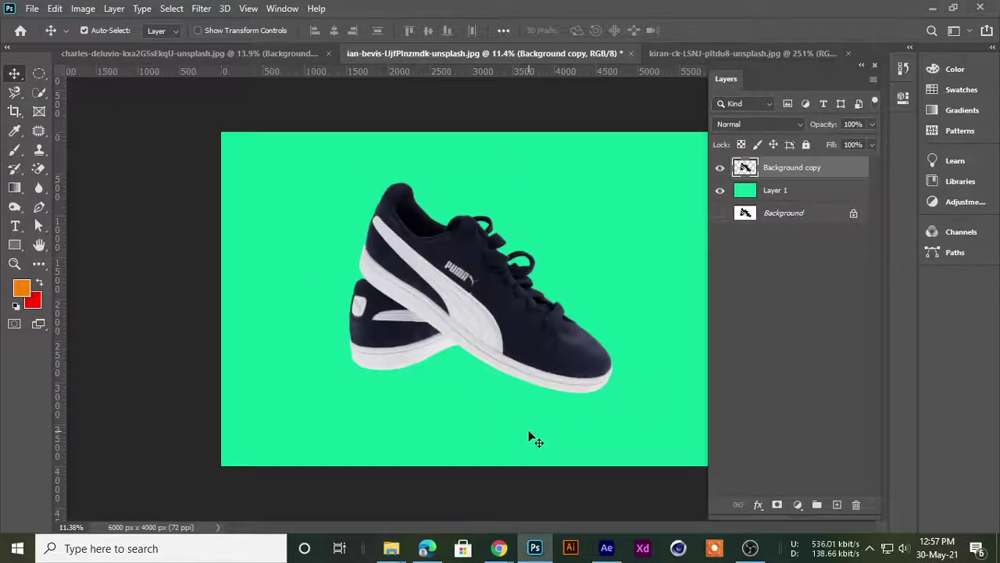
{"action": "scroll", "coordinate": [557, 372], "scroll_direction": "up", "scroll_amount": 1}
{"action": "scroll", "coordinate": [566, 351], "scroll_direction": "up", "scroll_amount": 1}
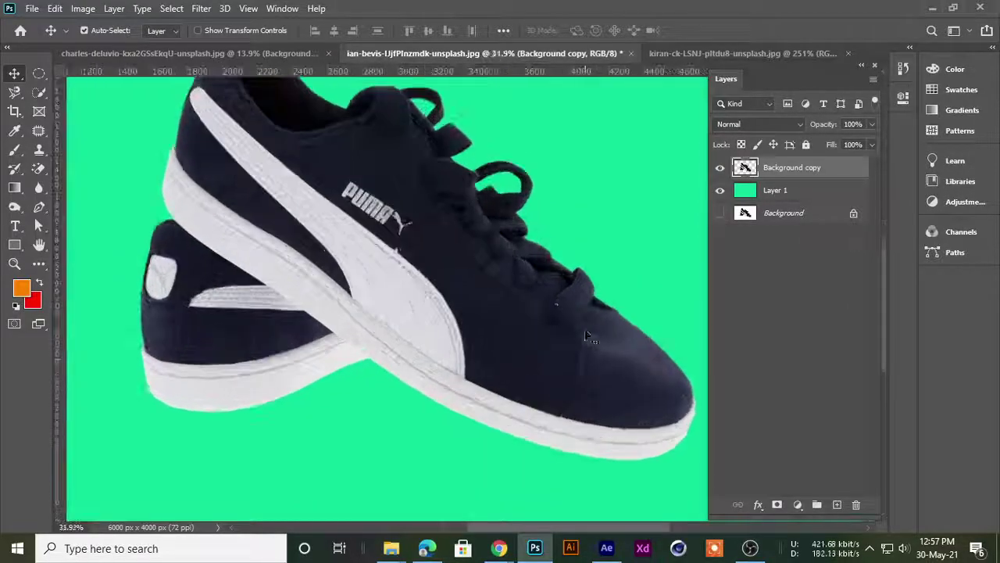
{"action": "scroll", "coordinate": [582, 327], "scroll_direction": "up", "scroll_amount": 1}
{"action": "key", "text": "space"}
{"action": "left_click_drag", "start_coordinate": [577, 192], "coordinate": [473, 369]}
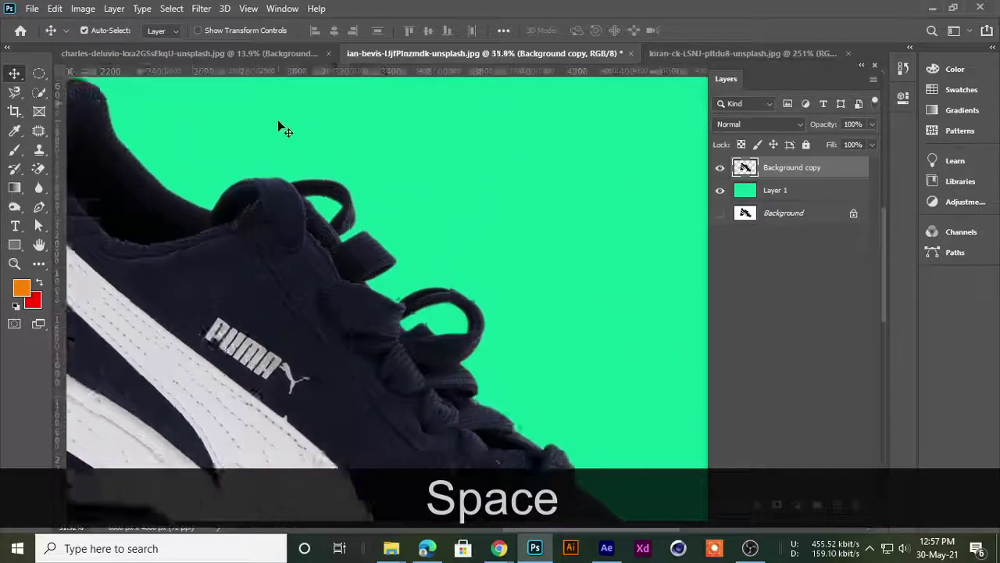
{"action": "left_click_drag", "start_coordinate": [279, 128], "coordinate": [430, 290]}
{"action": "scroll", "coordinate": [473, 299], "scroll_direction": "up", "scroll_amount": 2}
{"action": "scroll", "coordinate": [287, 223], "scroll_direction": "down", "scroll_amount": 2}
{"action": "scroll", "coordinate": [275, 242], "scroll_direction": "down", "scroll_amount": 2}
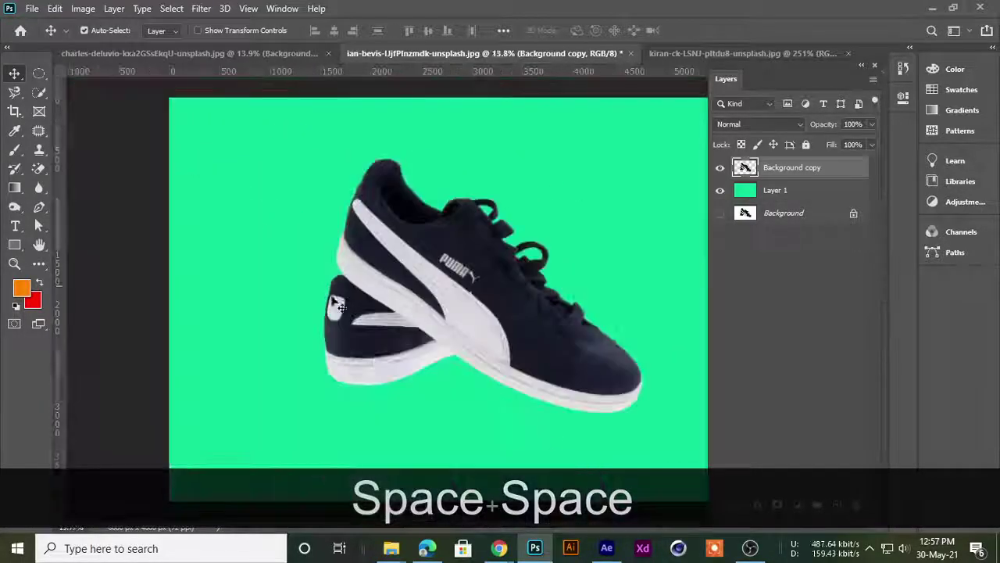
{"action": "scroll", "coordinate": [417, 201], "scroll_direction": "up", "scroll_amount": 1}
{"action": "scroll", "coordinate": [322, 165], "scroll_direction": "up", "scroll_amount": 1}
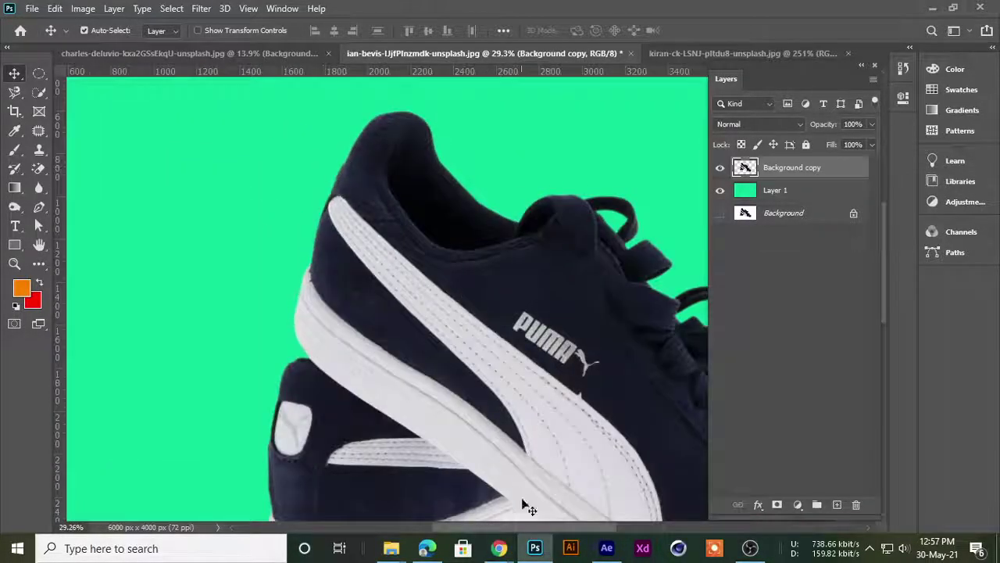
{"action": "left_click", "coordinate": [394, 454]}
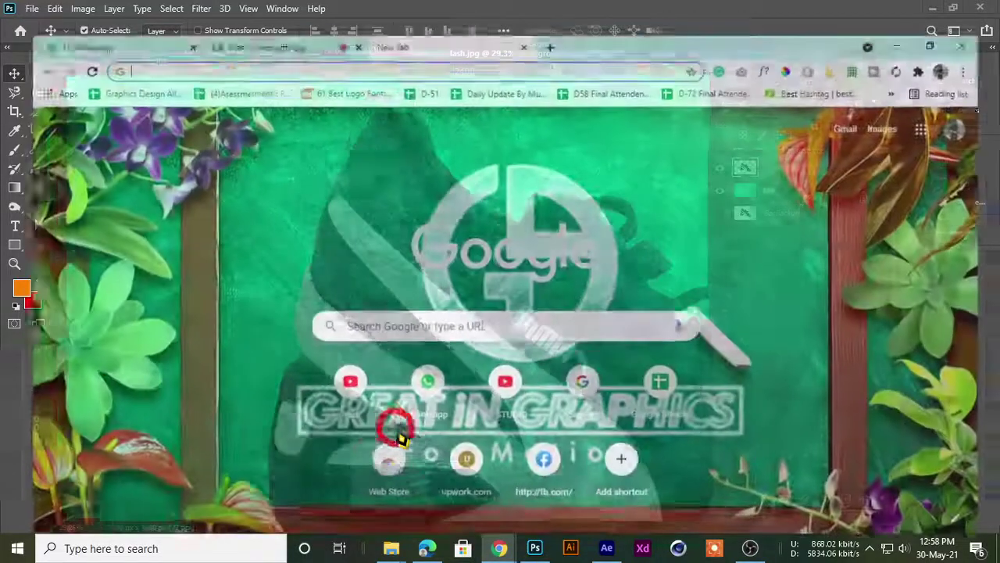
{"action": "left_click", "coordinate": [271, 11]}
{"action": "left_click", "coordinate": [916, 12]}
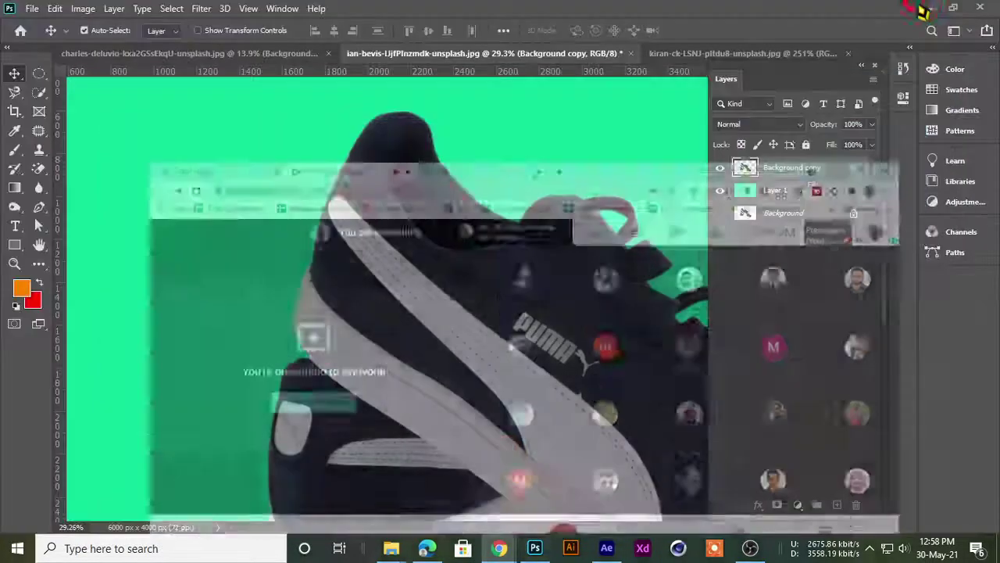
{"action": "scroll", "coordinate": [461, 217], "scroll_direction": "down", "scroll_amount": 1}
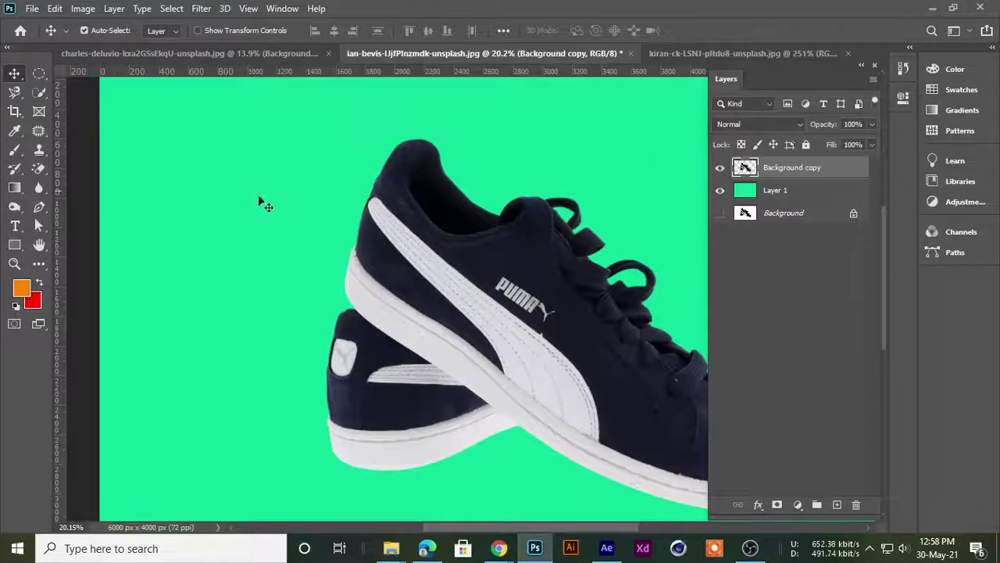
{"action": "scroll", "coordinate": [406, 265], "scroll_direction": "down", "scroll_amount": 1}
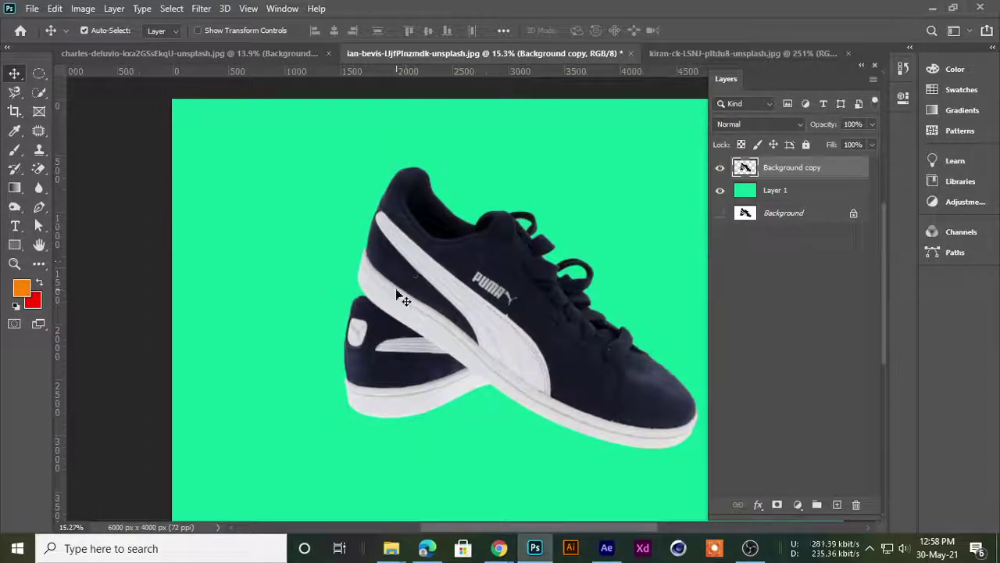
{"action": "scroll", "coordinate": [314, 270], "scroll_direction": "up", "scroll_amount": 1}
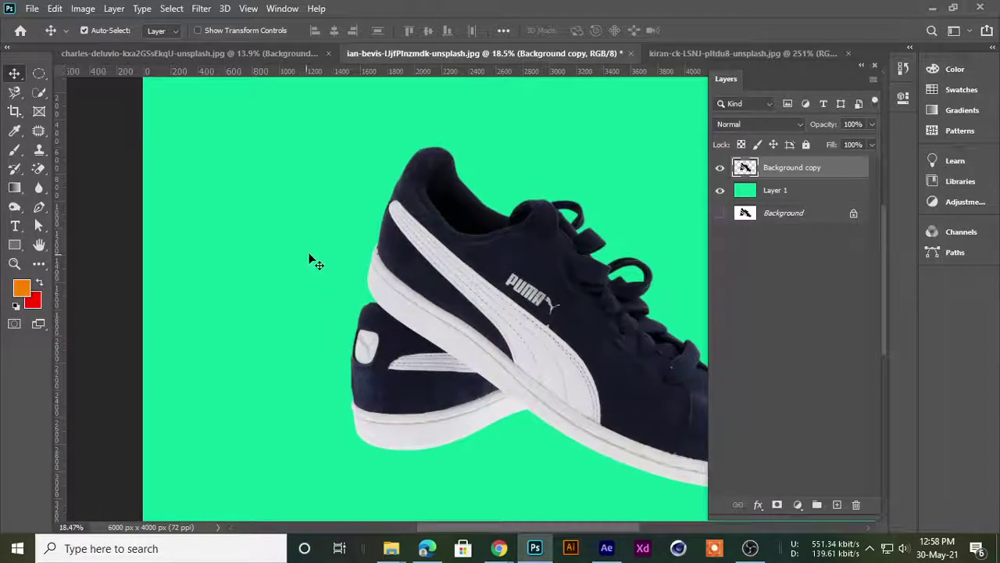
{"action": "scroll", "coordinate": [310, 259], "scroll_direction": "down", "scroll_amount": 1}
{"action": "left_click", "coordinate": [686, 55]}
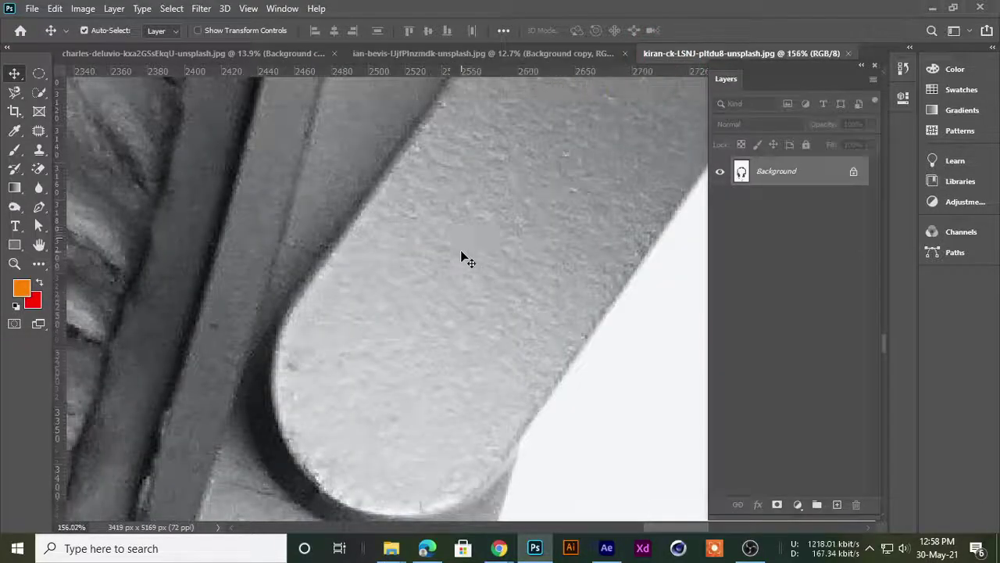
{"action": "scroll", "coordinate": [461, 283], "scroll_direction": "down", "scroll_amount": 4}
{"action": "scroll", "coordinate": [468, 283], "scroll_direction": "down", "scroll_amount": 3}
{"action": "scroll", "coordinate": [467, 283], "scroll_direction": "down", "scroll_amount": 2}
{"action": "scroll", "coordinate": [467, 283], "scroll_direction": "down", "scroll_amount": 2}
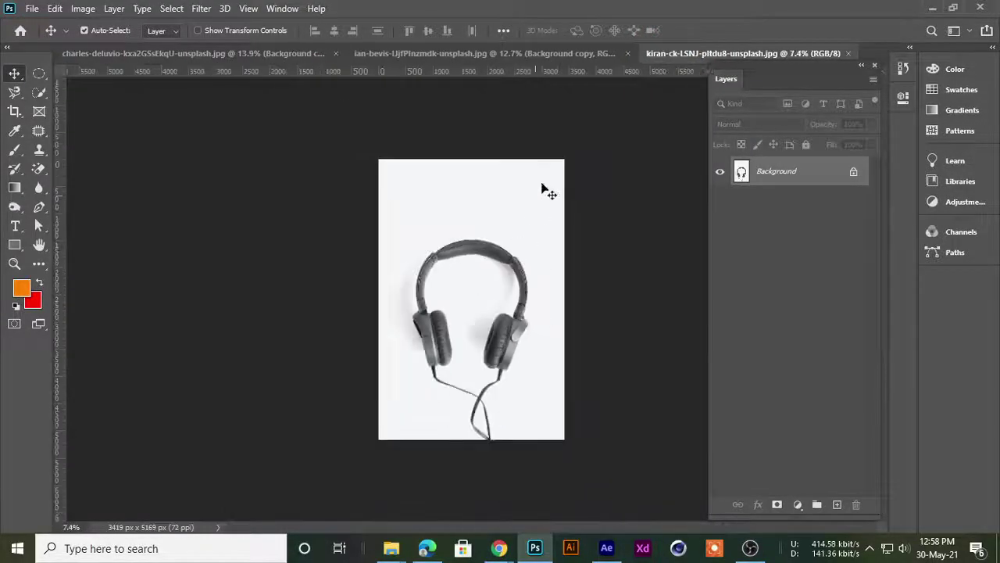
{"action": "left_click", "coordinate": [529, 55]}
{"action": "left_click", "coordinate": [268, 54]}
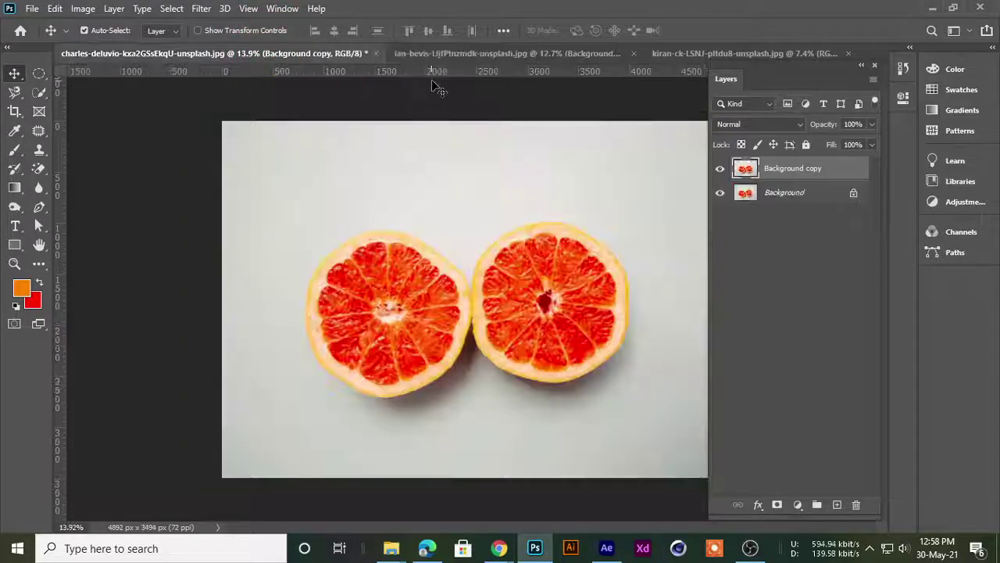
{"action": "left_click", "coordinate": [458, 53]}
{"action": "left_click", "coordinate": [290, 54]}
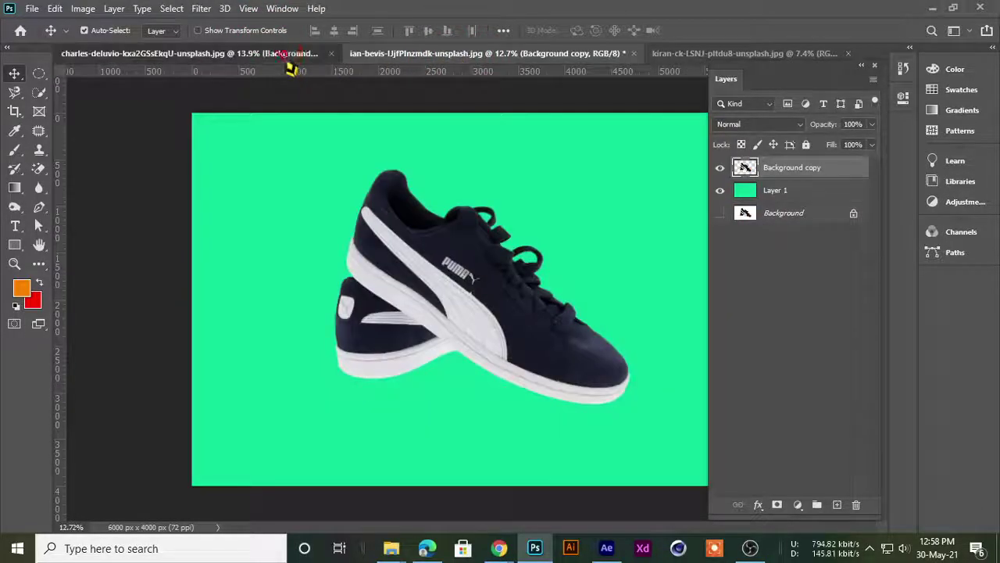
{"action": "left_click", "coordinate": [524, 55]}
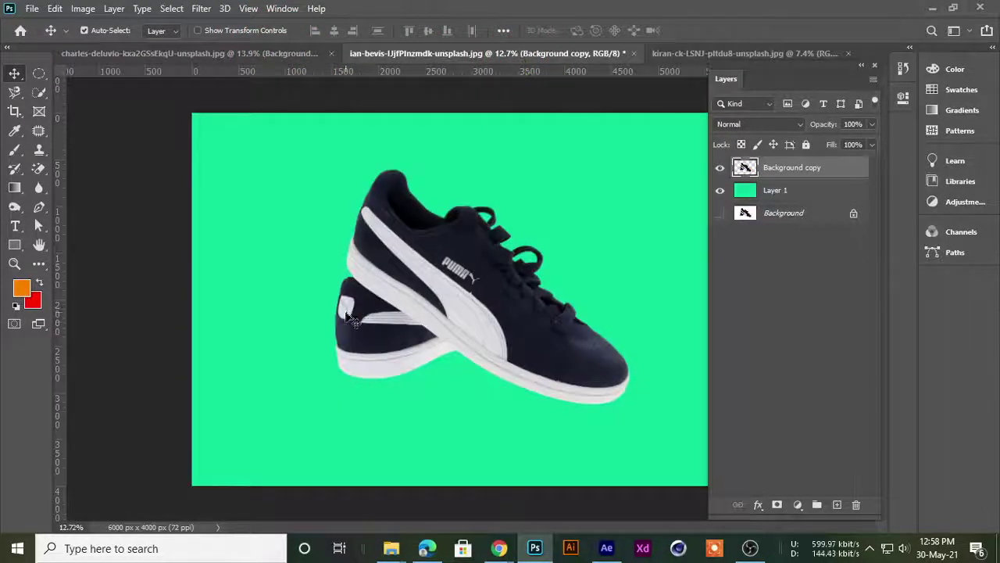
{"action": "scroll", "coordinate": [358, 338], "scroll_direction": "up", "scroll_amount": 1}
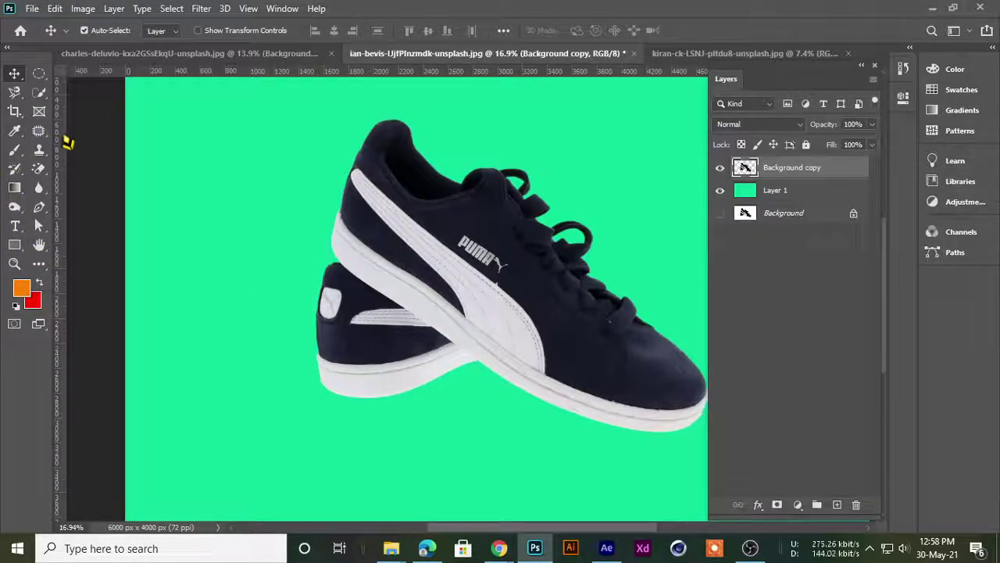
- Preview two photos in the image folder, then return to the Photoshop shoe document
{"action": "left_click", "coordinate": [932, 8]}
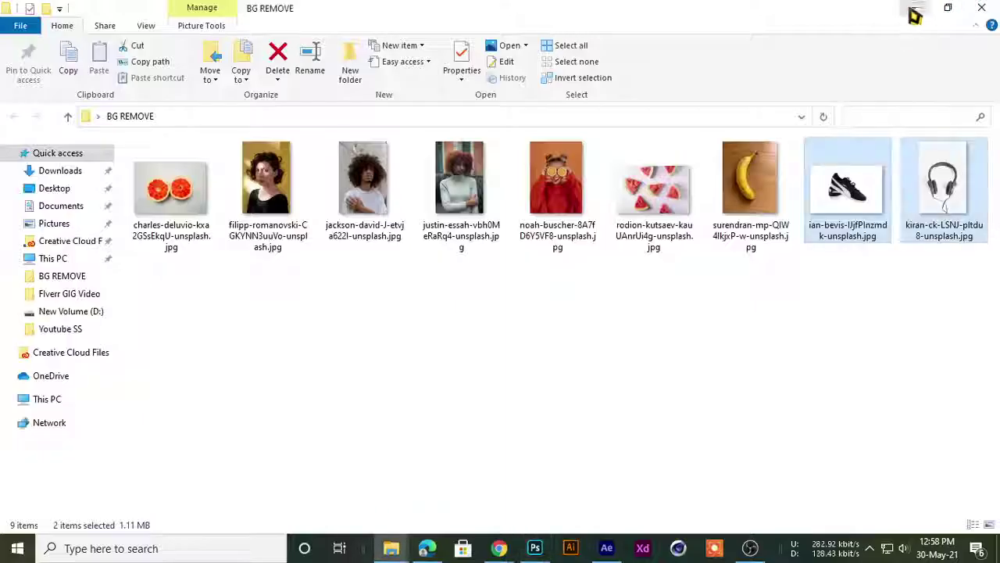
{"action": "double_click", "coordinate": [279, 164]}
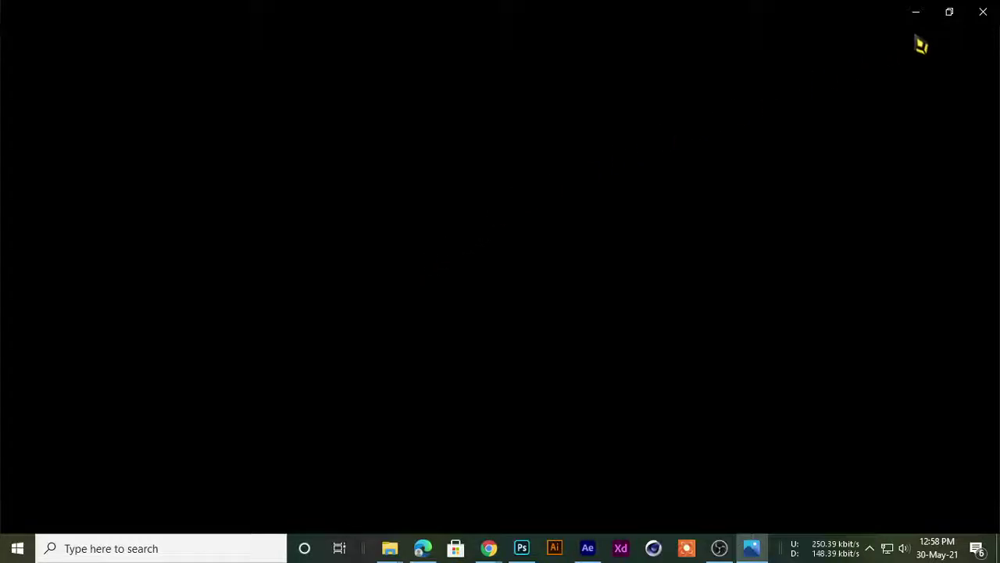
{"action": "left_click", "coordinate": [984, 10]}
{"action": "double_click", "coordinate": [364, 179]}
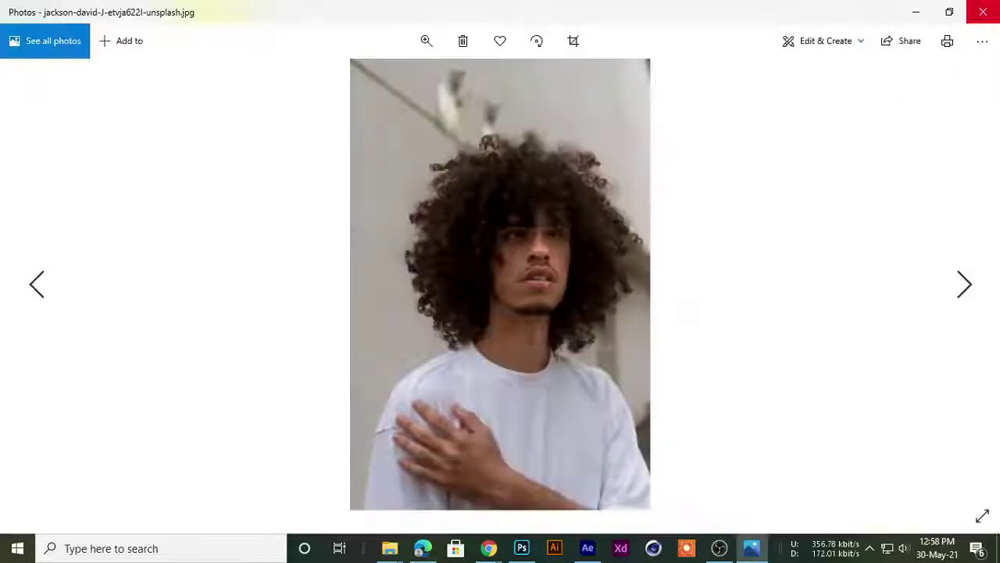
{"action": "left_click", "coordinate": [981, 8]}
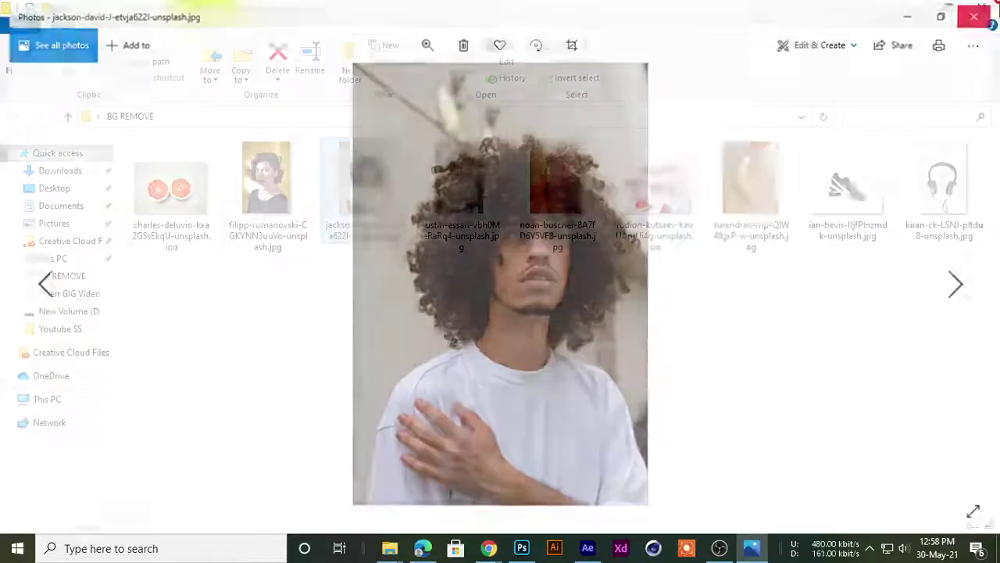
{"action": "left_click", "coordinate": [991, 8]}
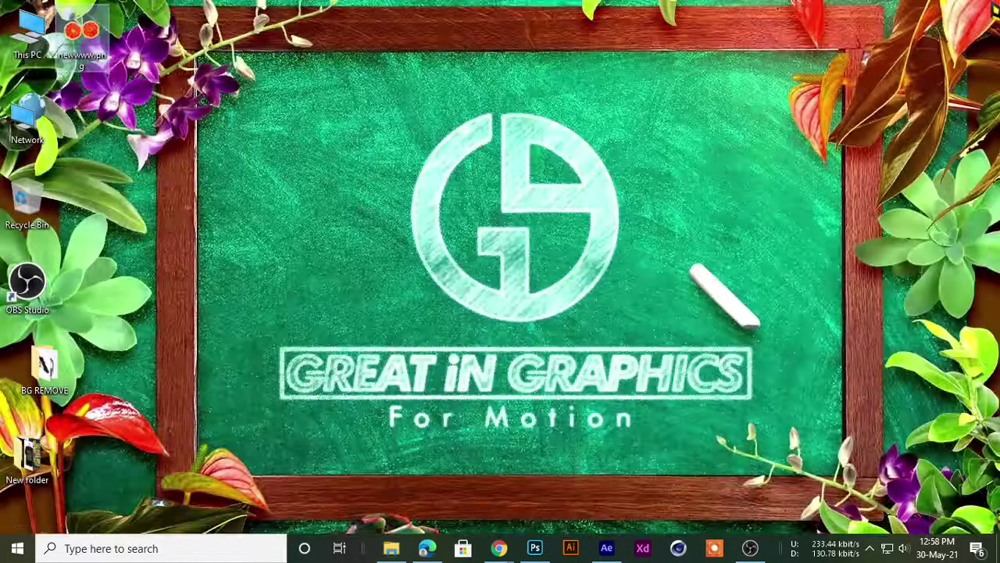
{"action": "left_click", "coordinate": [535, 548]}
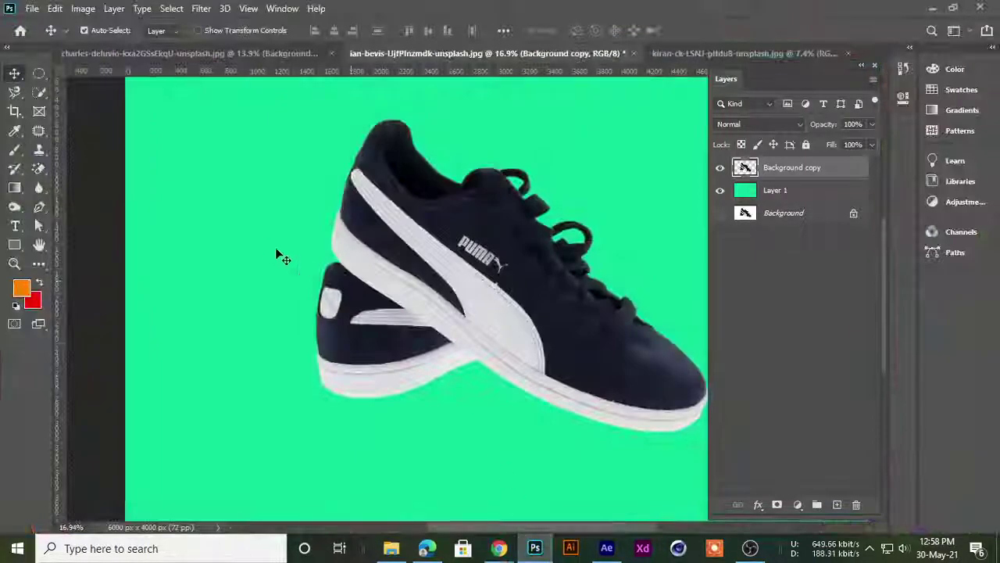
- Scale the cut-out shoe down to 61.55% and place it on the right of the green canvas
{"action": "scroll", "coordinate": [328, 247], "scroll_direction": "down", "scroll_amount": 2}
{"action": "scroll", "coordinate": [372, 247], "scroll_direction": "down", "scroll_amount": 2}
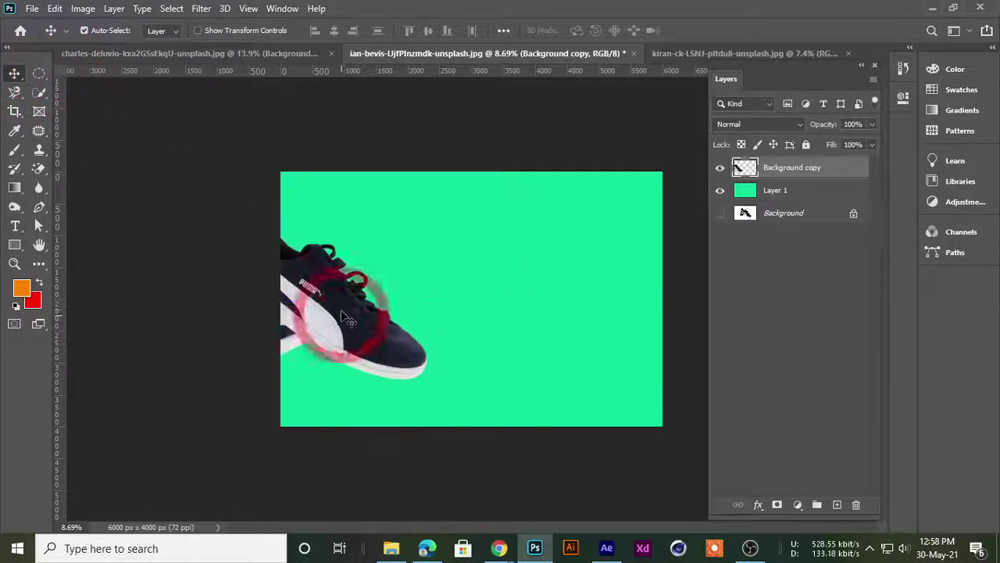
{"action": "left_click_drag", "start_coordinate": [522, 336], "coordinate": [369, 345]}
{"action": "key", "text": "ctrl+t"}
{"action": "left_click_drag", "start_coordinate": [428, 219], "coordinate": [348, 279]}
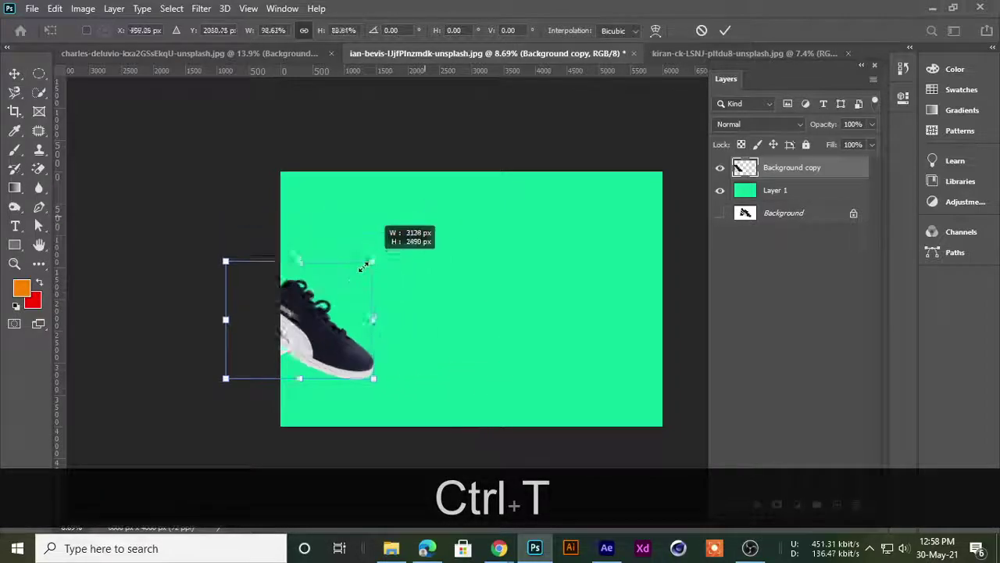
{"action": "left_click_drag", "start_coordinate": [315, 332], "coordinate": [602, 332]}
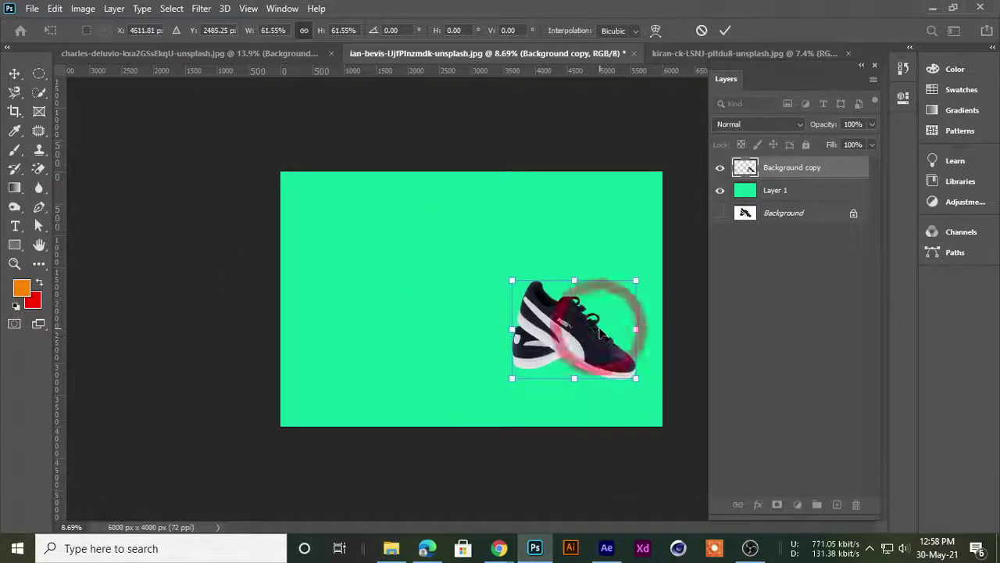
{"action": "key", "text": "Return"}
{"action": "left_click", "coordinate": [582, 340]}
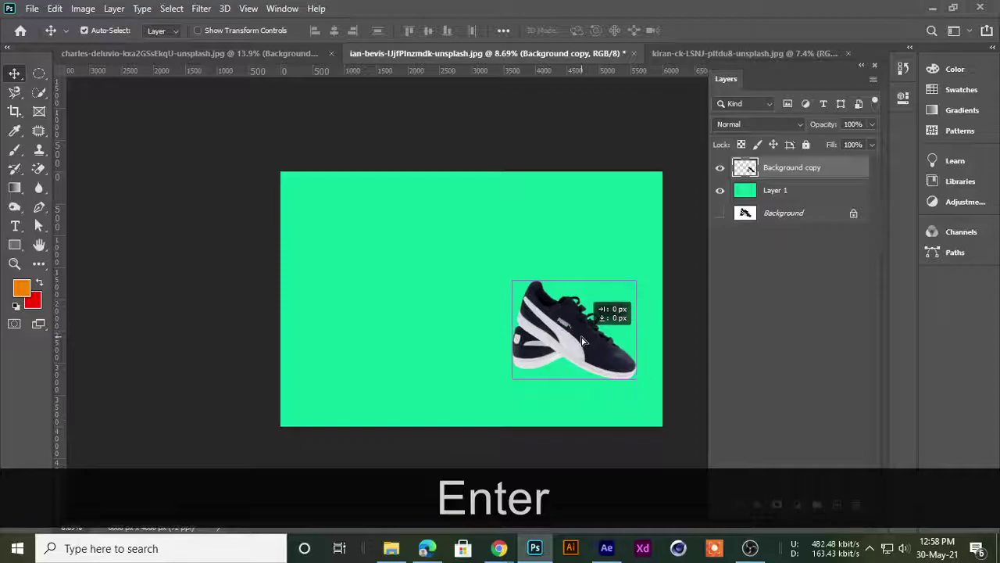
{"action": "left_click_drag", "start_coordinate": [582, 350], "coordinate": [586, 349]}
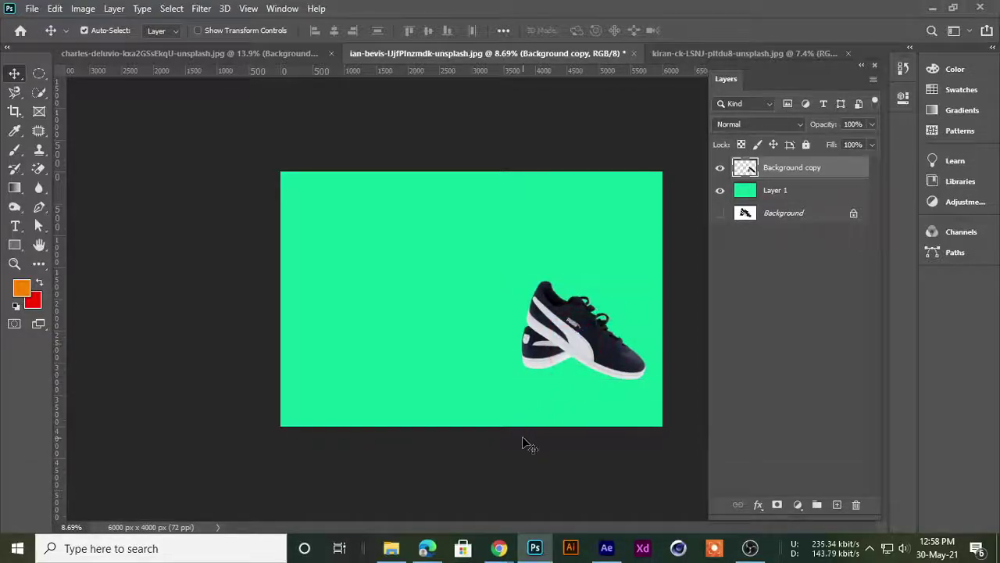
- Minimize Photoshop and open the BG REMOVE folder on the desktop
{"action": "left_click", "coordinate": [932, 8]}
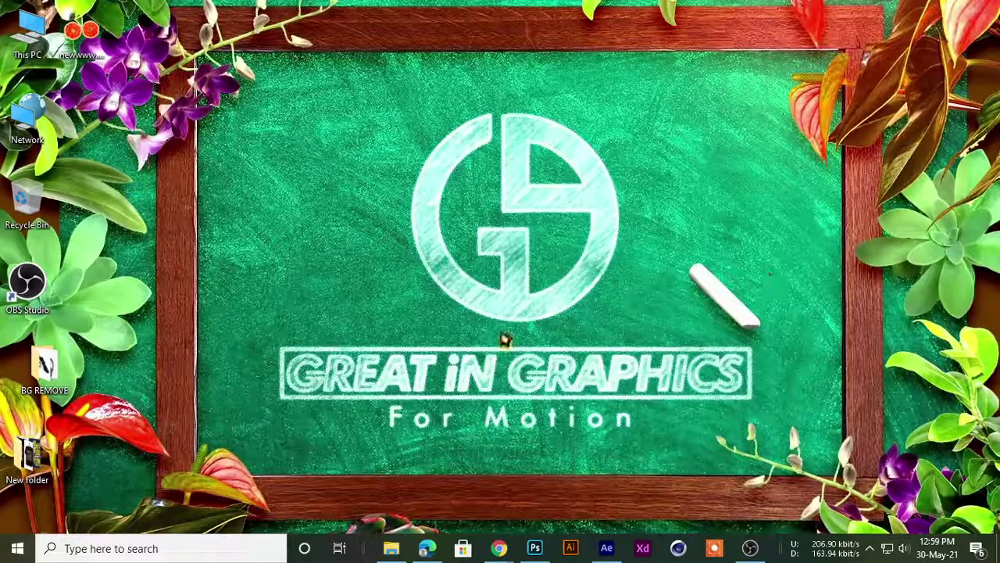
{"action": "left_click", "coordinate": [391, 548]}
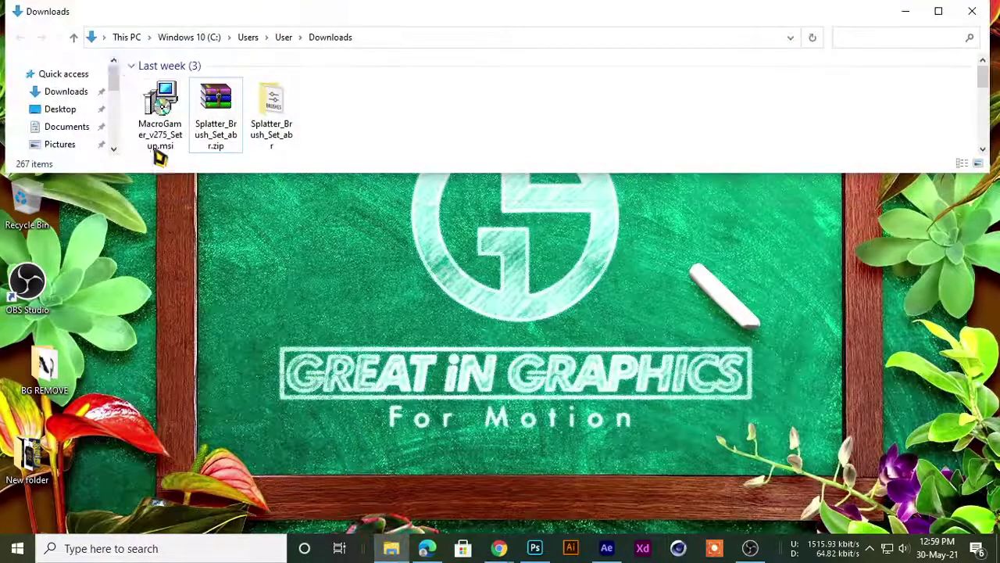
{"action": "left_click", "coordinate": [972, 11]}
{"action": "left_click", "coordinate": [47, 361]}
{"action": "double_click", "coordinate": [46, 361]}
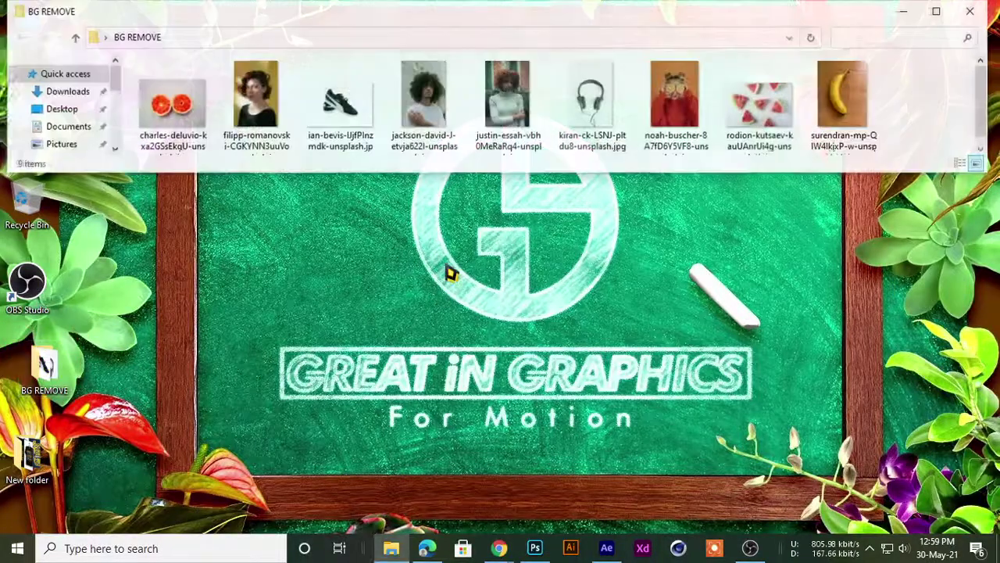
- Drop the original white-background shoe photo into the canvas, scaled to 51.37%
{"action": "left_click_drag", "start_coordinate": [340, 102], "coordinate": [453, 225]}
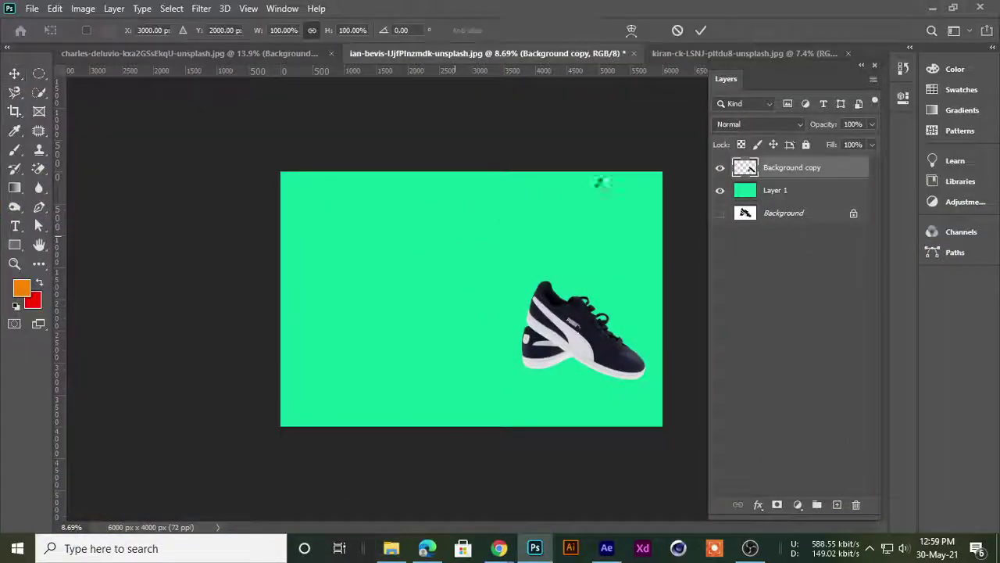
{"action": "mouse_move", "coordinate": [662, 172]}
{"action": "left_mouse_down"}
{"action": "mouse_move", "coordinate": [481, 318]}
{"action": "mouse_move", "coordinate": [487, 312]}
{"action": "left_mouse_up"}
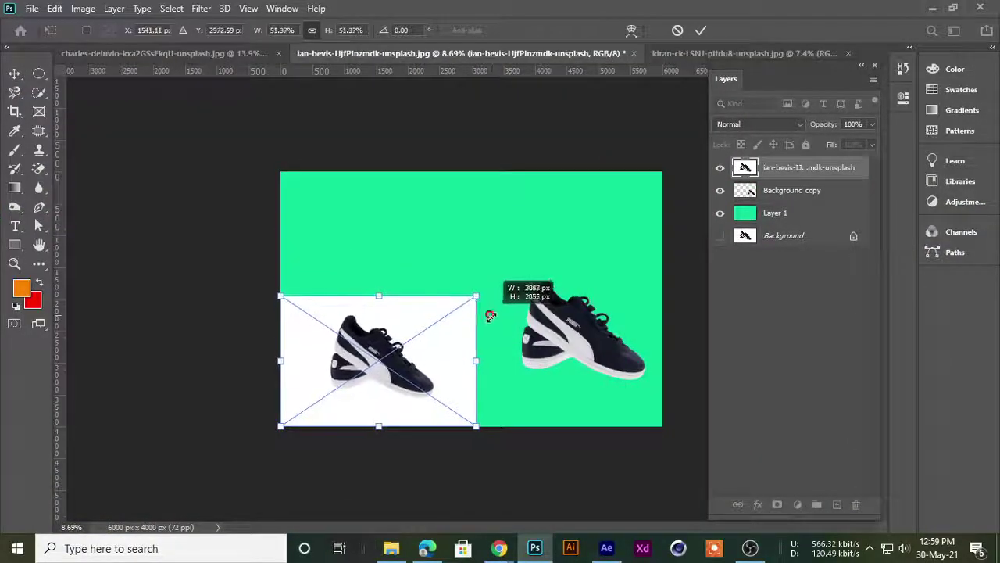
{"action": "left_click_drag", "start_coordinate": [418, 370], "coordinate": [417, 338]}
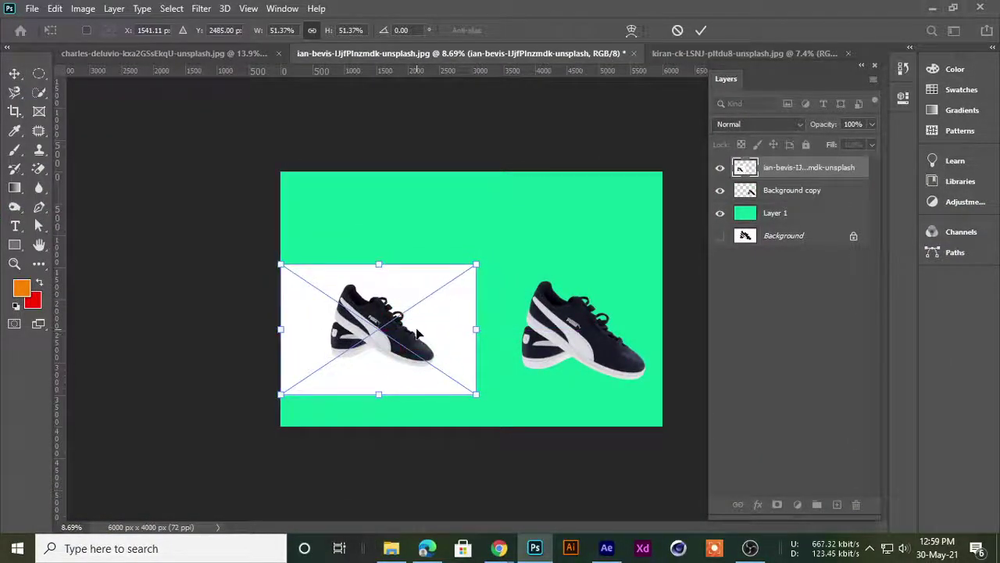
{"action": "key", "text": "Return"}
- Align the original photo on the left, level with the cut-out shoe on the right
{"action": "scroll", "coordinate": [420, 339], "scroll_direction": "up", "scroll_amount": 2}
{"action": "left_click_drag", "start_coordinate": [299, 341], "coordinate": [301, 341]}
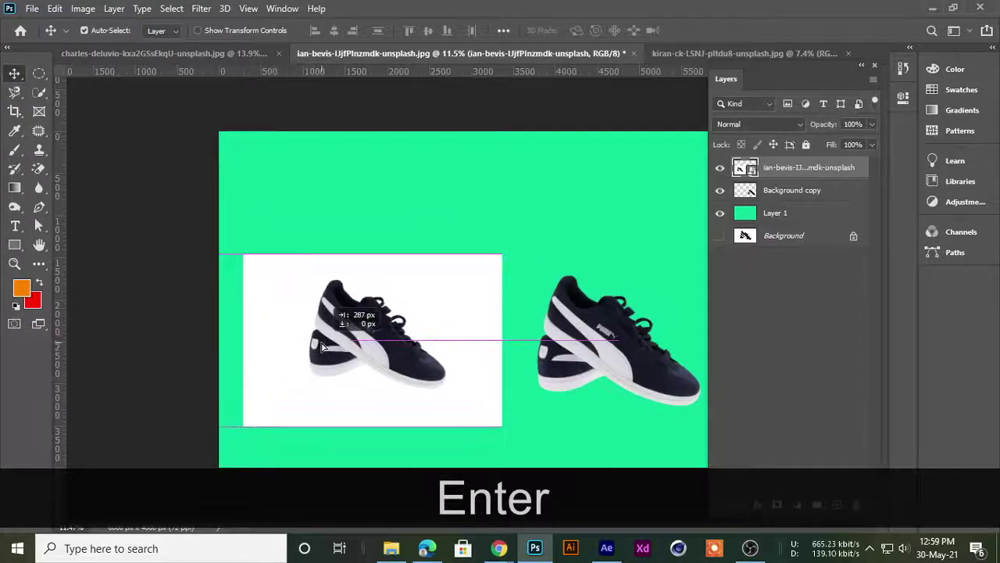
{"action": "scroll", "coordinate": [512, 301], "scroll_direction": "down", "scroll_amount": 2}
{"action": "left_click", "coordinate": [591, 338]}
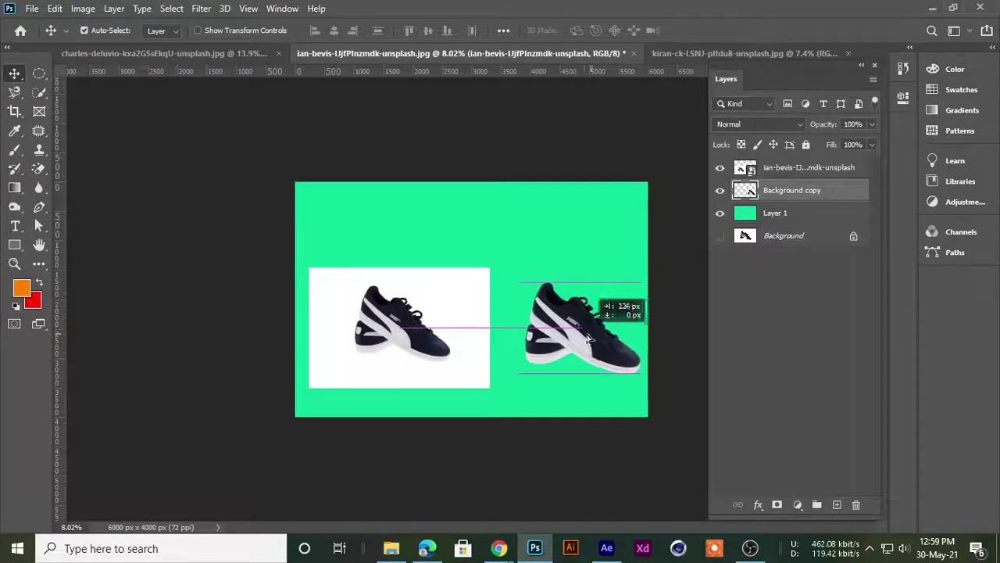
{"action": "left_click_drag", "start_coordinate": [592, 338], "coordinate": [592, 337]}
{"action": "scroll", "coordinate": [391, 224], "scroll_direction": "up", "scroll_amount": 2}
{"action": "scroll", "coordinate": [386, 226], "scroll_direction": "up", "scroll_amount": 2}
{"action": "scroll", "coordinate": [386, 225], "scroll_direction": "up", "scroll_amount": 1}
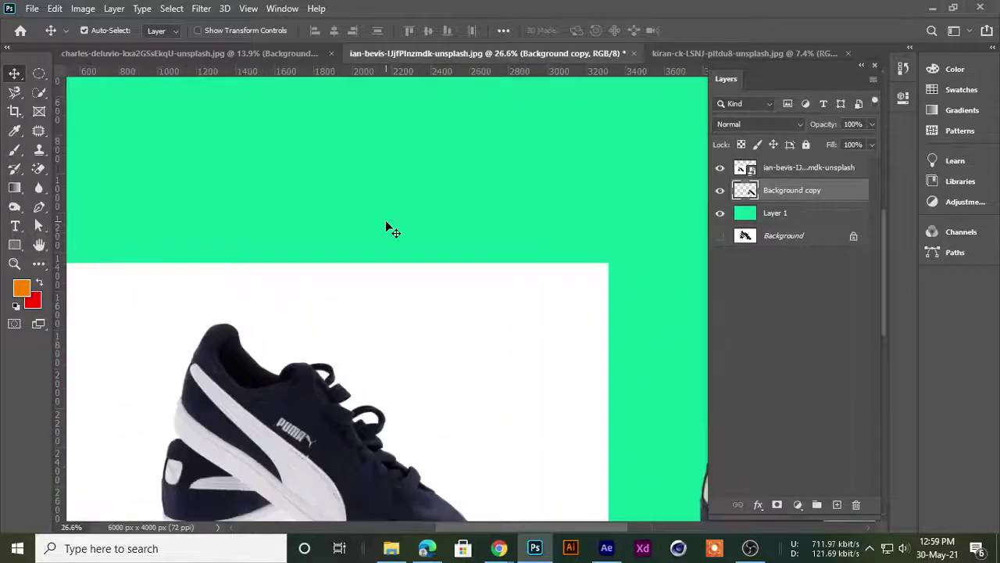
{"action": "scroll", "coordinate": [386, 224], "scroll_direction": "down", "scroll_amount": 3}
{"action": "scroll", "coordinate": [386, 224], "scroll_direction": "up", "scroll_amount": 1}
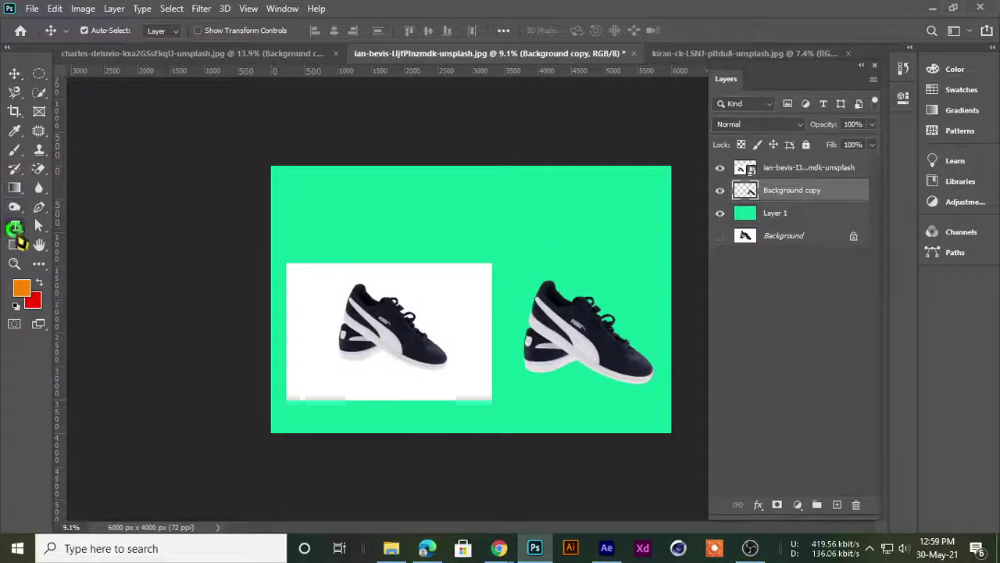
{"action": "left_click", "coordinate": [15, 227]}
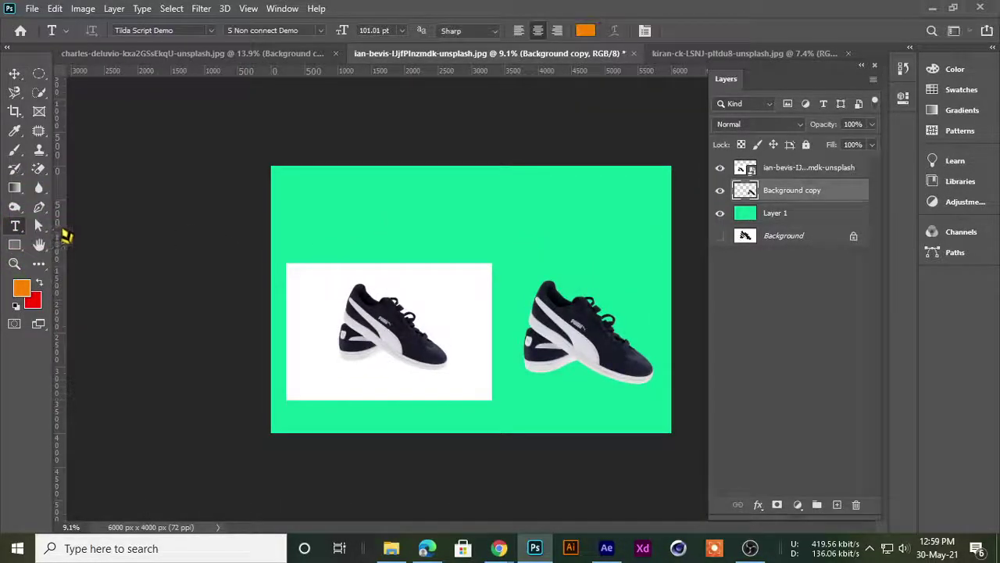
- Add a 'Before' text label above the left photo
{"action": "left_click", "coordinate": [343, 229]}
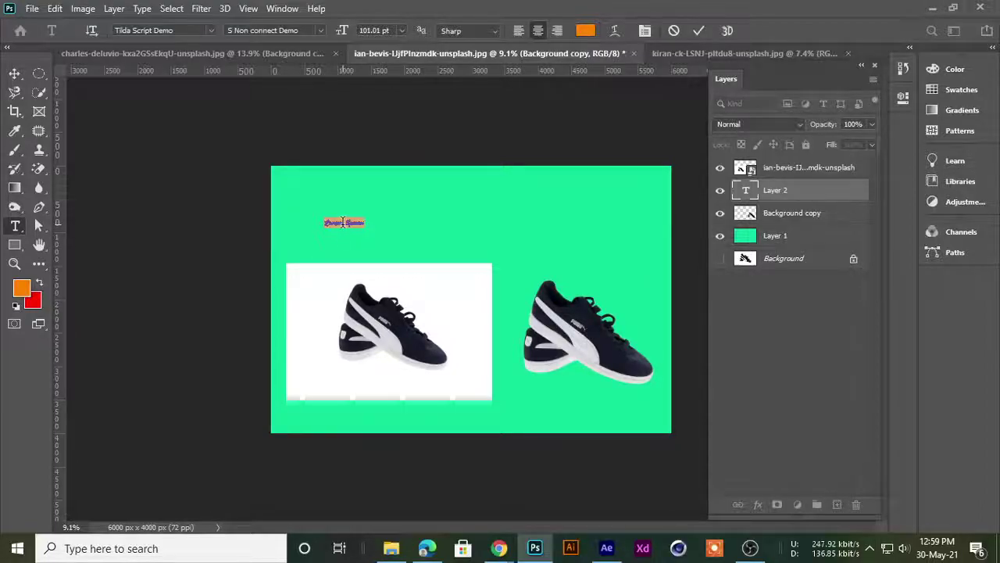
{"action": "scroll", "coordinate": [342, 248], "scroll_direction": "up", "scroll_amount": 2}
{"action": "scroll", "coordinate": [339, 226], "scroll_direction": "up", "scroll_amount": 1}
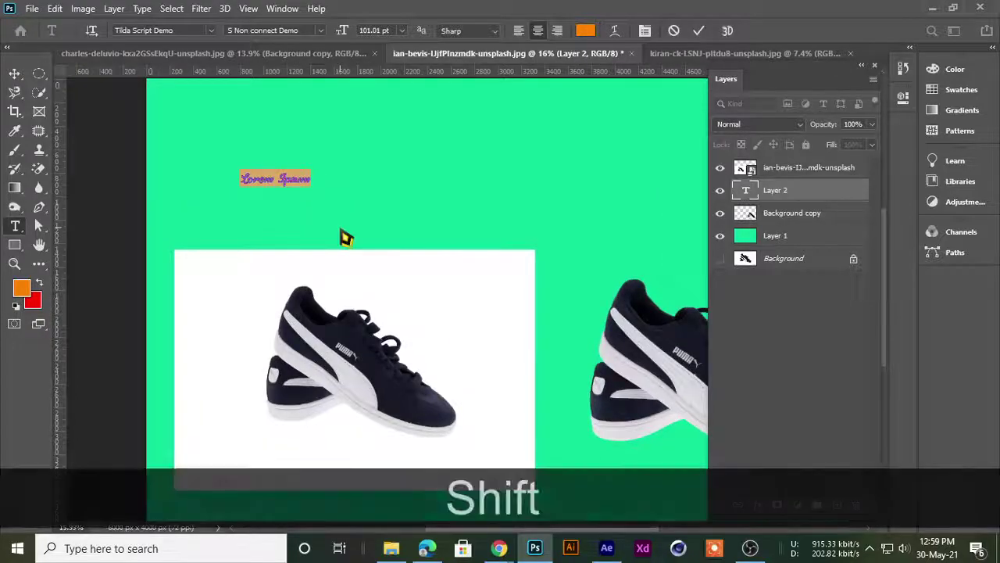
{"action": "key", "text": "shift+b"}
{"action": "key", "text": "shift+e"}
{"action": "type", "text": "FORE"}
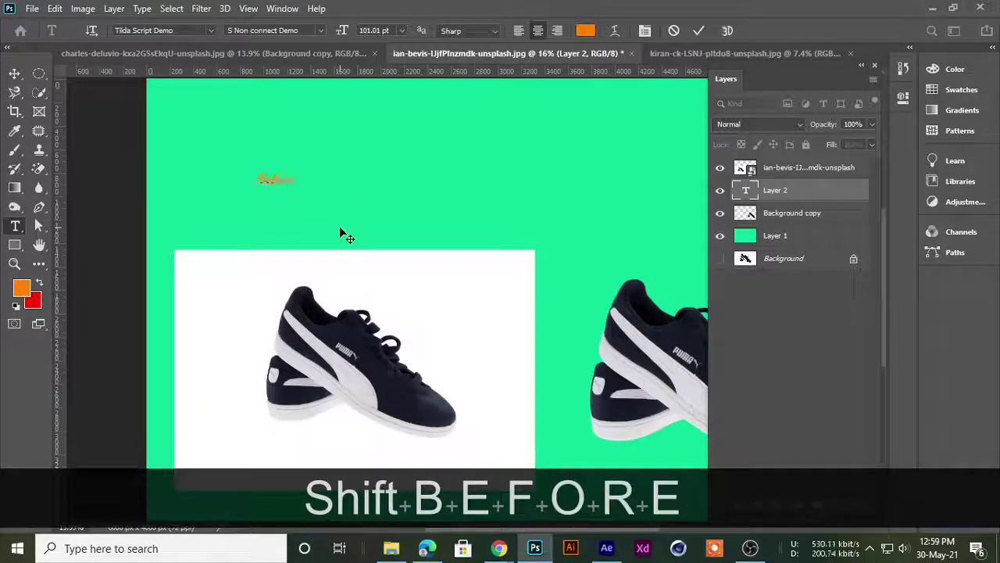
{"action": "left_click", "coordinate": [699, 30]}
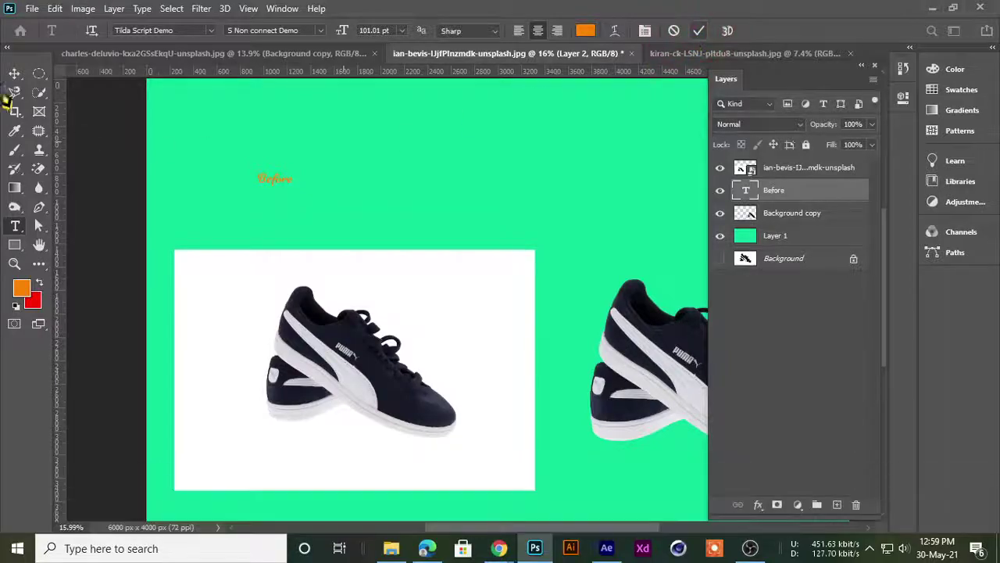
- Enlarge the Before text and center it above the left photo
{"action": "left_click", "coordinate": [14, 73]}
{"action": "key", "text": "ctrl+t"}
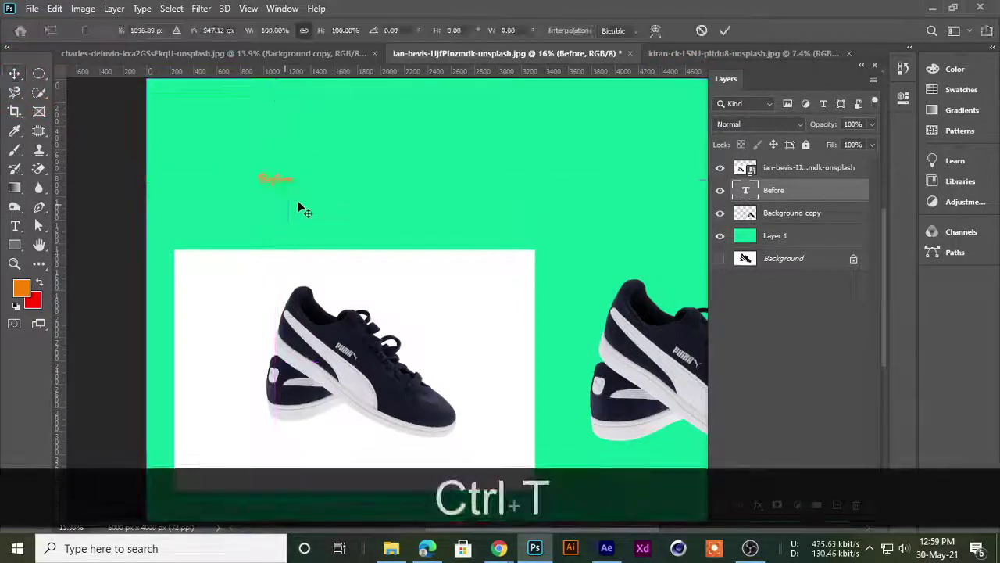
{"action": "left_click_drag", "start_coordinate": [294, 190], "coordinate": [421, 255]}
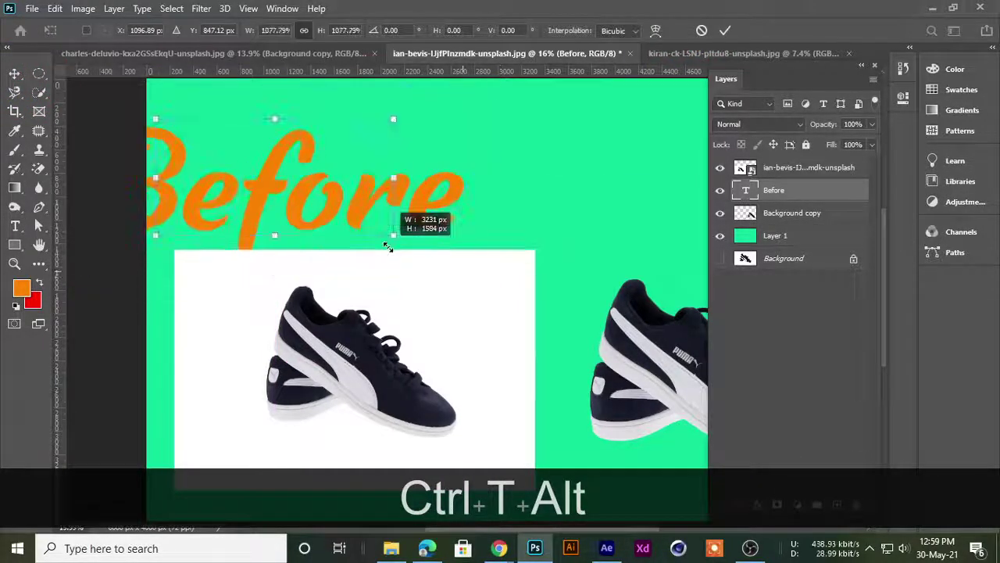
{"action": "left_click_drag", "start_coordinate": [294, 193], "coordinate": [372, 179]}
{"action": "key", "text": "Return"}
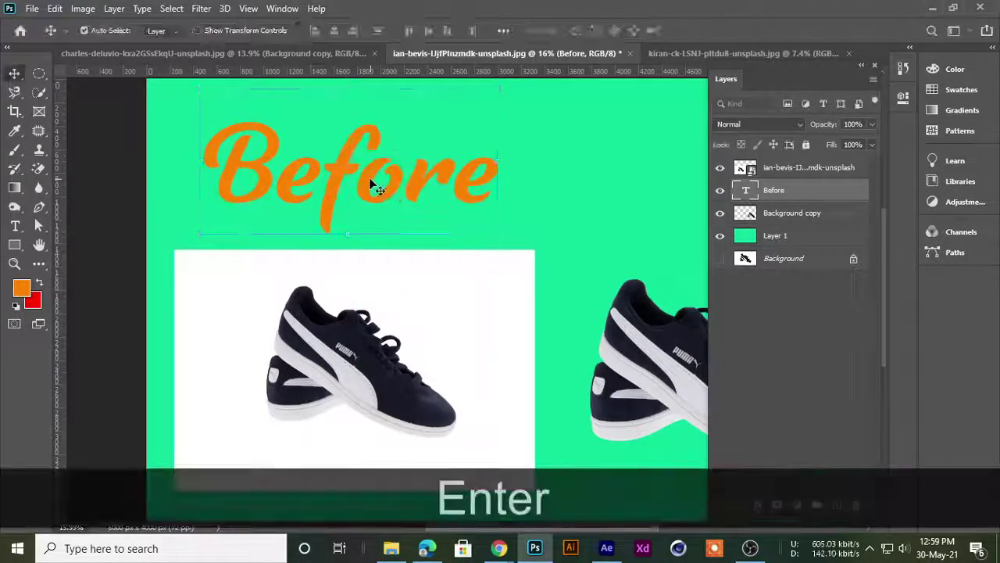
- Duplicate the Before heading over the right shoe and change it to 'After'
{"action": "scroll", "coordinate": [369, 177], "scroll_direction": "down", "scroll_amount": 1}
{"action": "scroll", "coordinate": [369, 188], "scroll_direction": "down", "scroll_amount": 1}
{"action": "left_click_drag", "start_coordinate": [380, 226], "coordinate": [567, 235]}
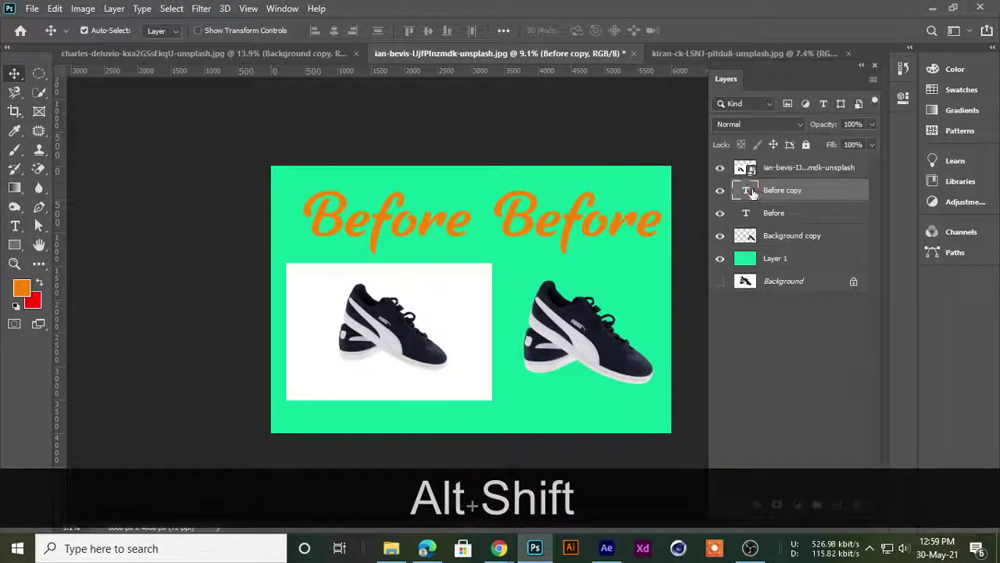
{"action": "double_click", "coordinate": [625, 228]}
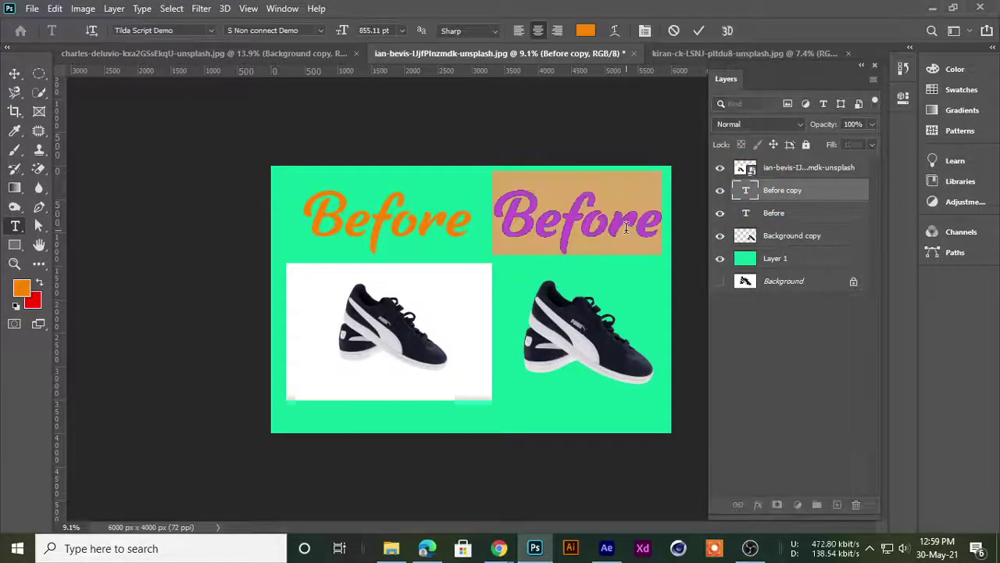
{"action": "type", "text": "Afte"}
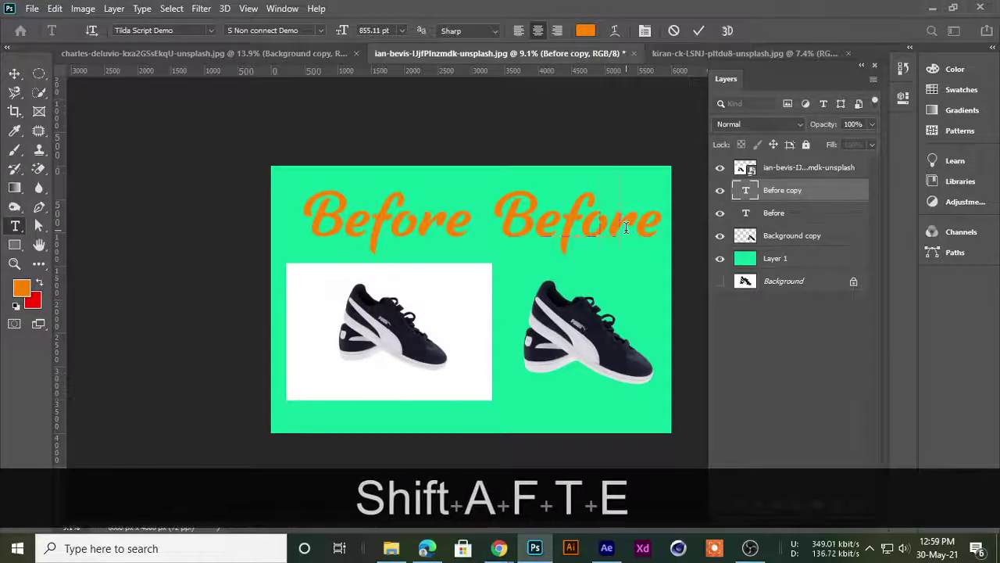
{"action": "type", "text": "r"}
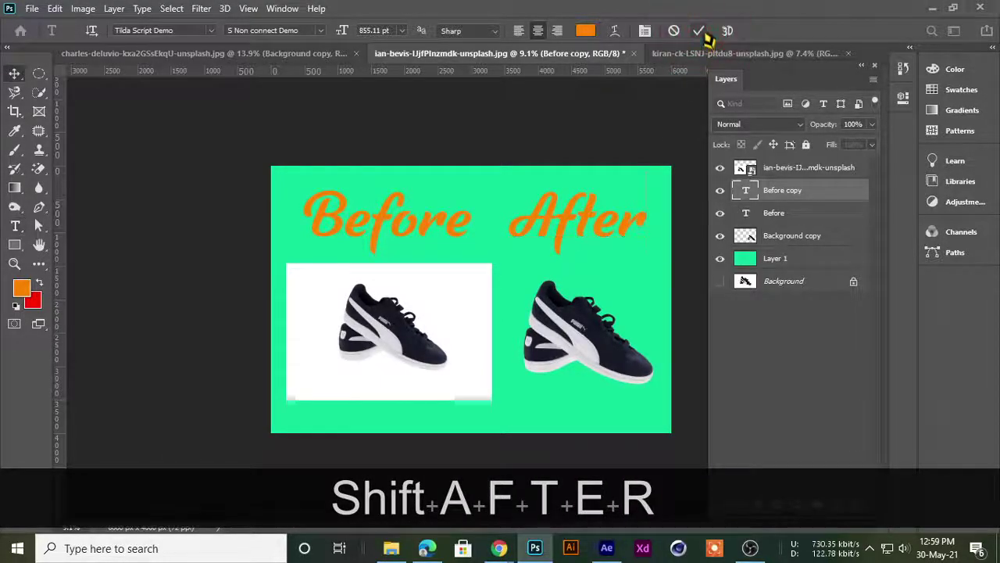
{"action": "left_click", "coordinate": [698, 30]}
- Nudge the white-background shoe photo slightly to the left
{"action": "left_click", "coordinate": [14, 73]}
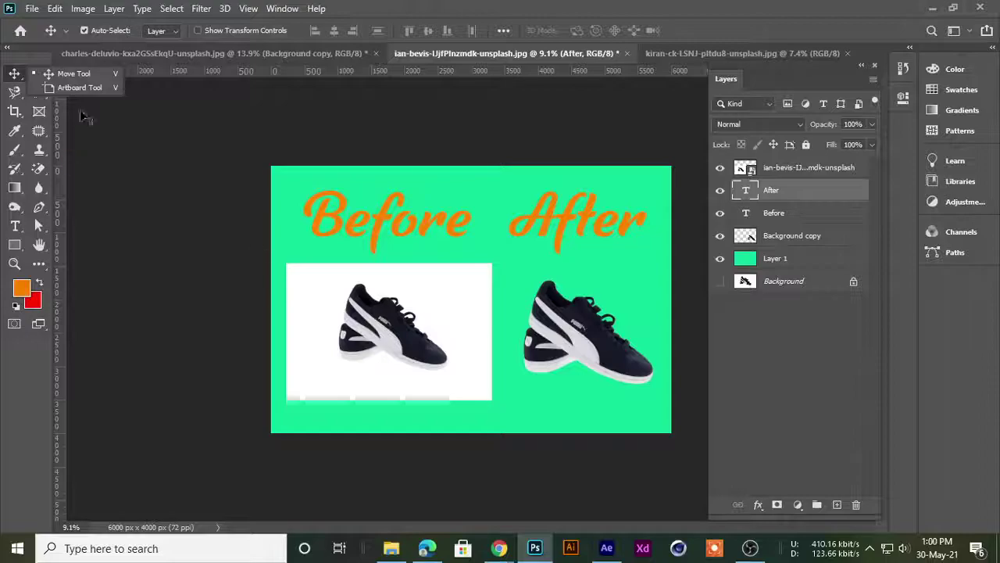
{"action": "scroll", "coordinate": [471, 306], "scroll_direction": "up", "scroll_amount": 2}
{"action": "left_click_drag", "start_coordinate": [442, 331], "coordinate": [444, 323]}
{"action": "scroll", "coordinate": [495, 297], "scroll_direction": "down", "scroll_amount": 2}
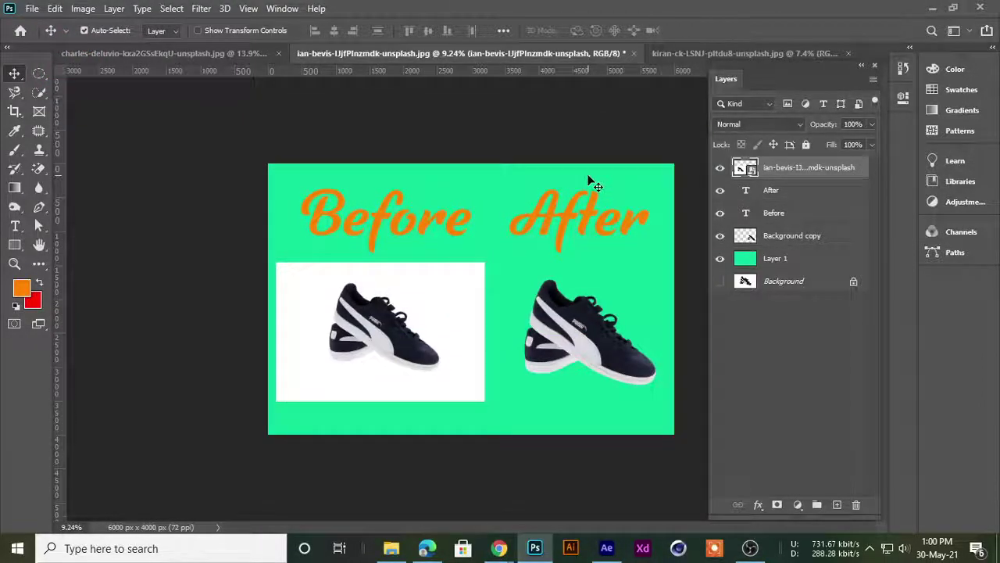
- Search Google Images for 'transparent bg' in a new Chrome tab
{"action": "left_click", "coordinate": [424, 422]}
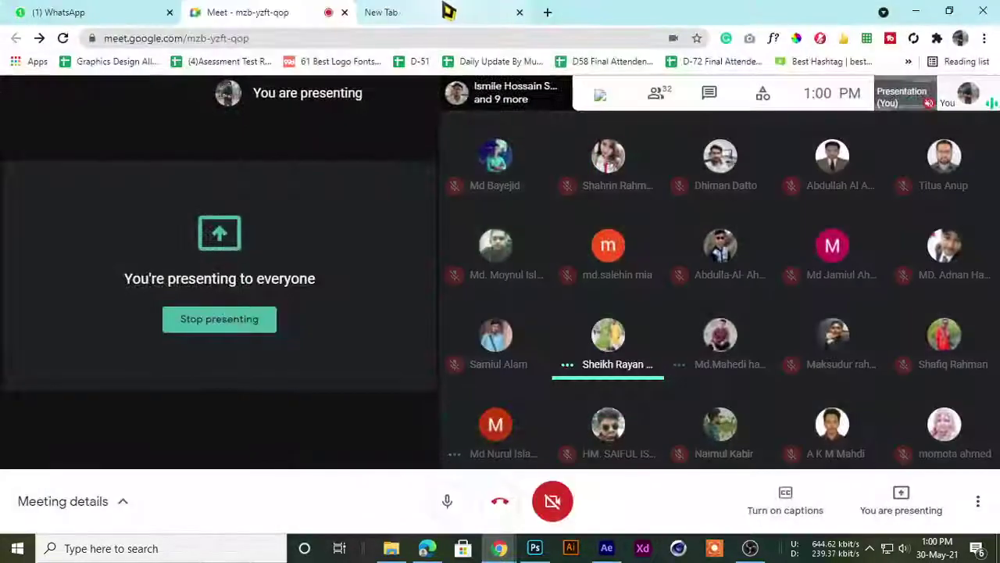
{"action": "left_click", "coordinate": [406, 12]}
{"action": "left_click", "coordinate": [278, 39]}
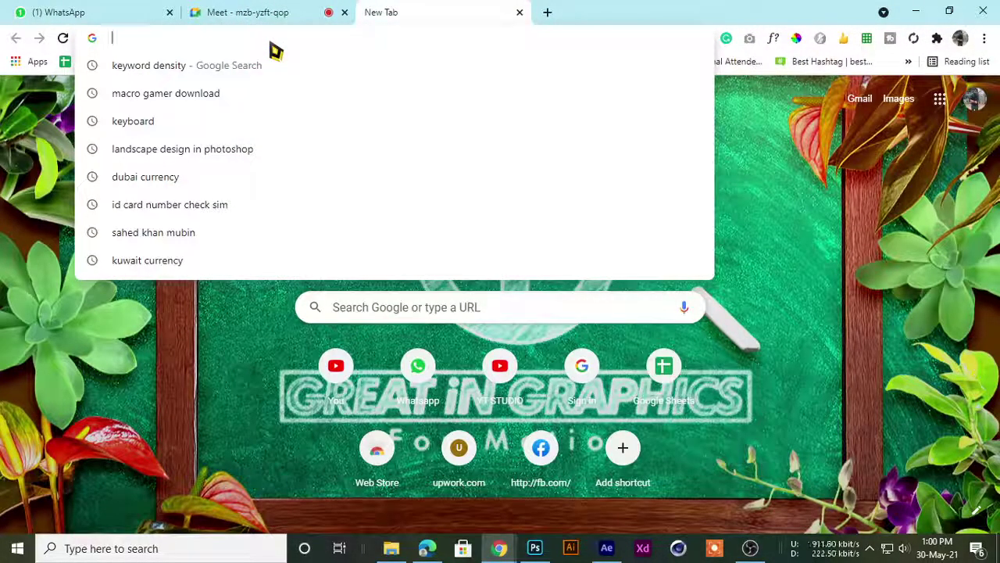
{"action": "type", "text": "transparent"}
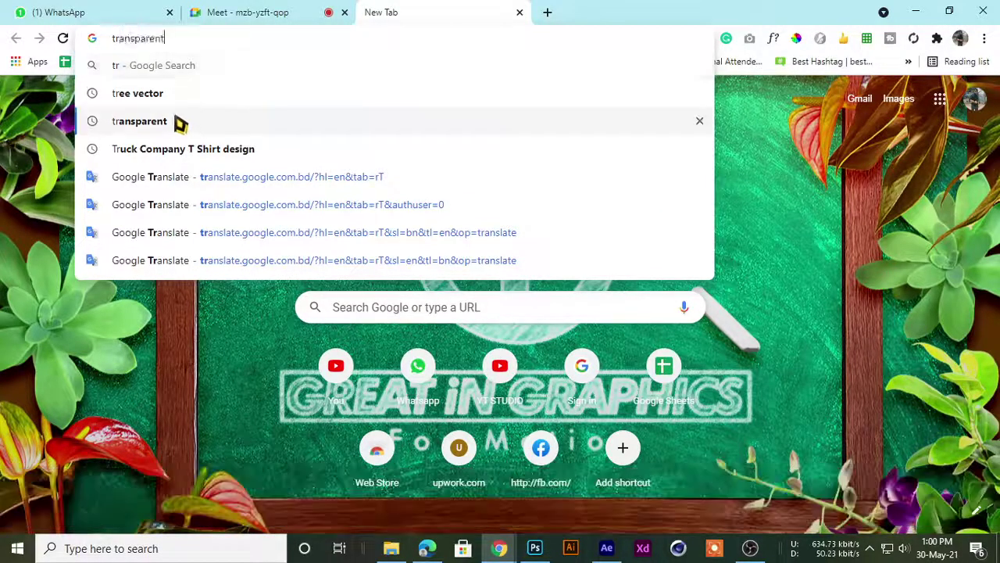
{"action": "left_click", "coordinate": [179, 122]}
{"action": "left_click", "coordinate": [216, 111]}
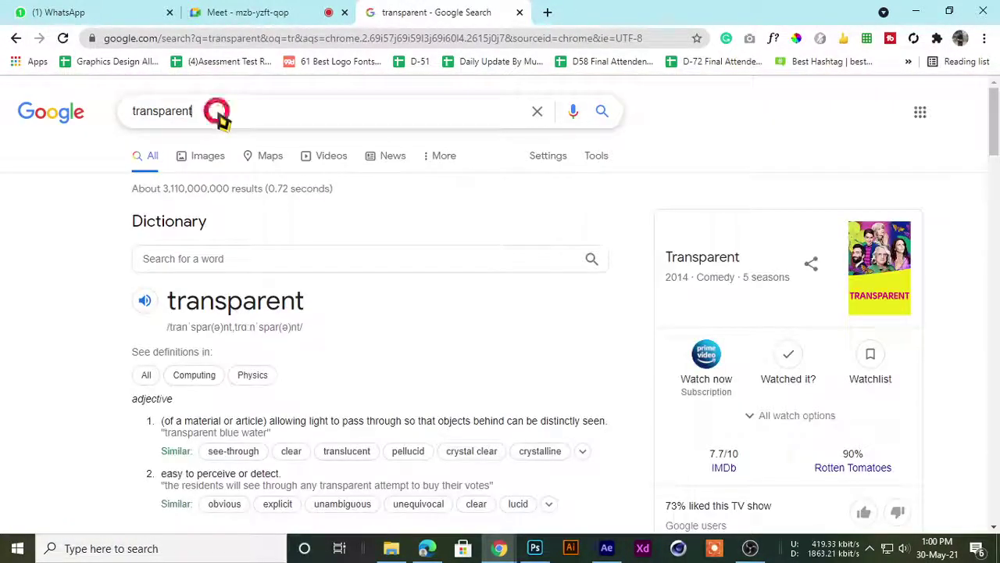
{"action": "type", "text": " bg"}
{"action": "key", "text": "Return"}
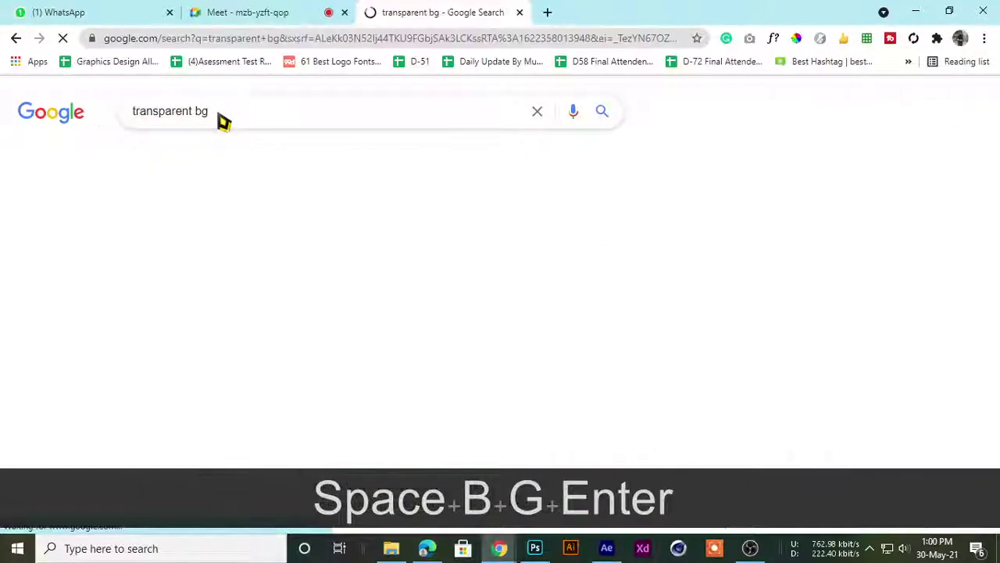
{"action": "left_click", "coordinate": [202, 152]}
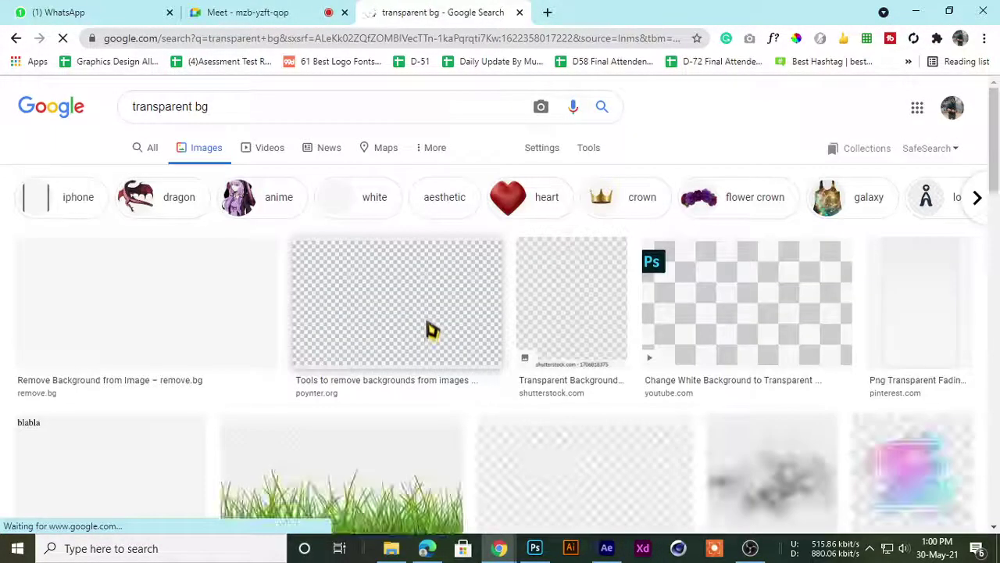
{"action": "scroll", "coordinate": [391, 290], "scroll_direction": "down", "scroll_amount": 1}
- Open the iStock checkerboard transparency image and copy it
{"action": "left_click", "coordinate": [375, 236]}
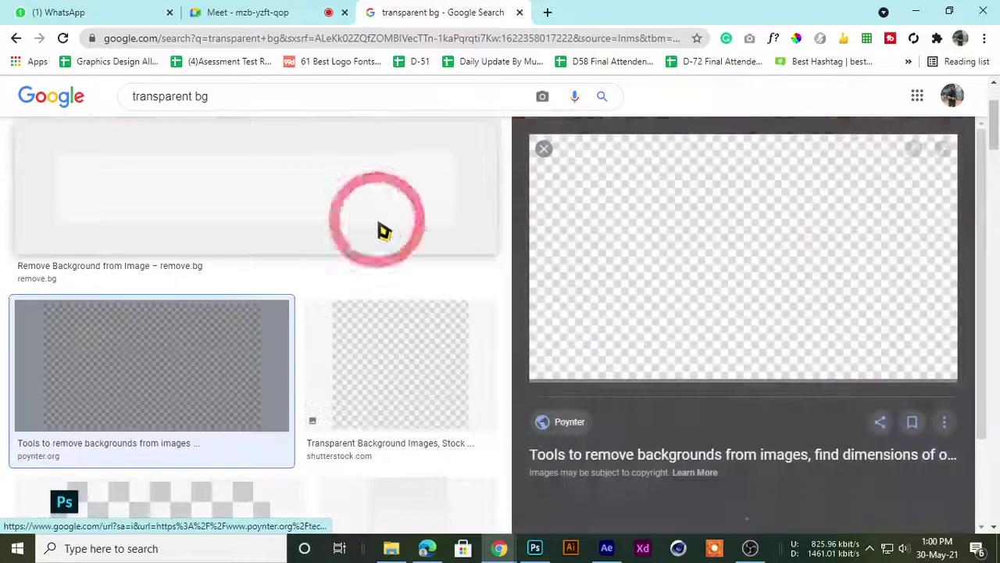
{"action": "scroll", "coordinate": [808, 235], "scroll_direction": "down", "scroll_amount": 3}
{"action": "scroll", "coordinate": [682, 337], "scroll_direction": "down", "scroll_amount": 5}
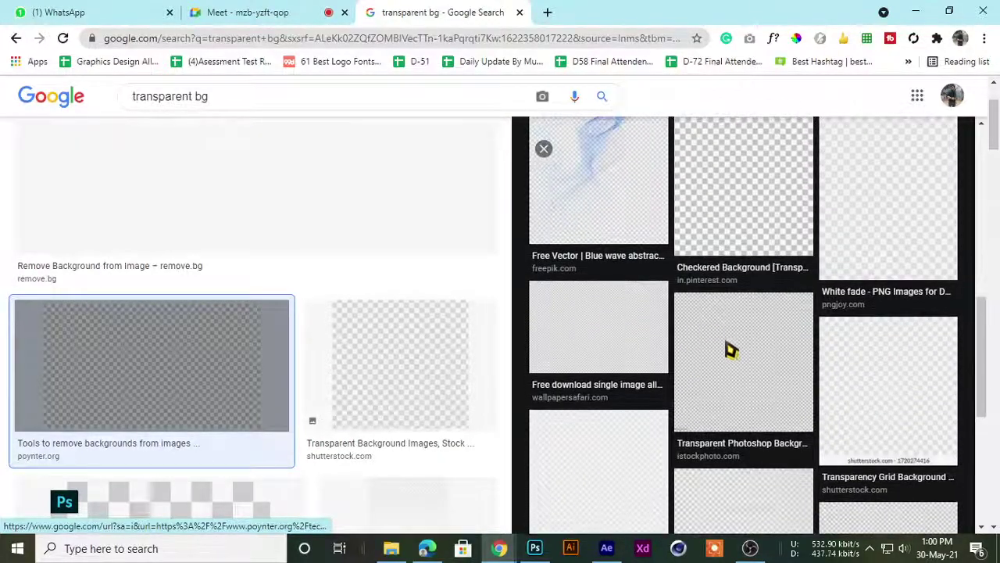
{"action": "left_click", "coordinate": [726, 349]}
{"action": "right_click", "coordinate": [721, 190]}
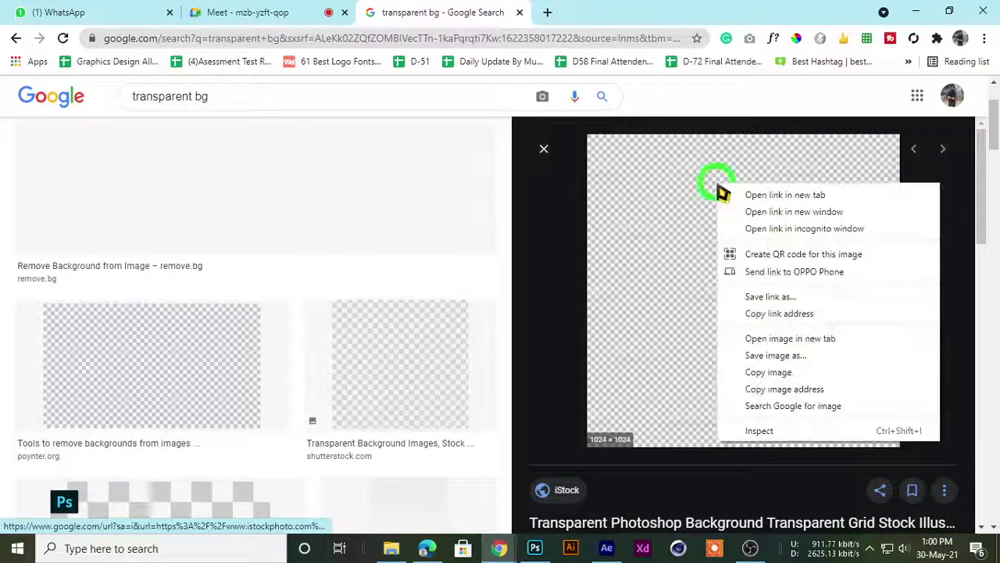
{"action": "left_click", "coordinate": [774, 373]}
- Paste the checkerboard, scale it over the right half, and move it beneath the shoe layers
{"action": "left_click", "coordinate": [536, 548]}
{"action": "key", "text": "ctrl+v"}
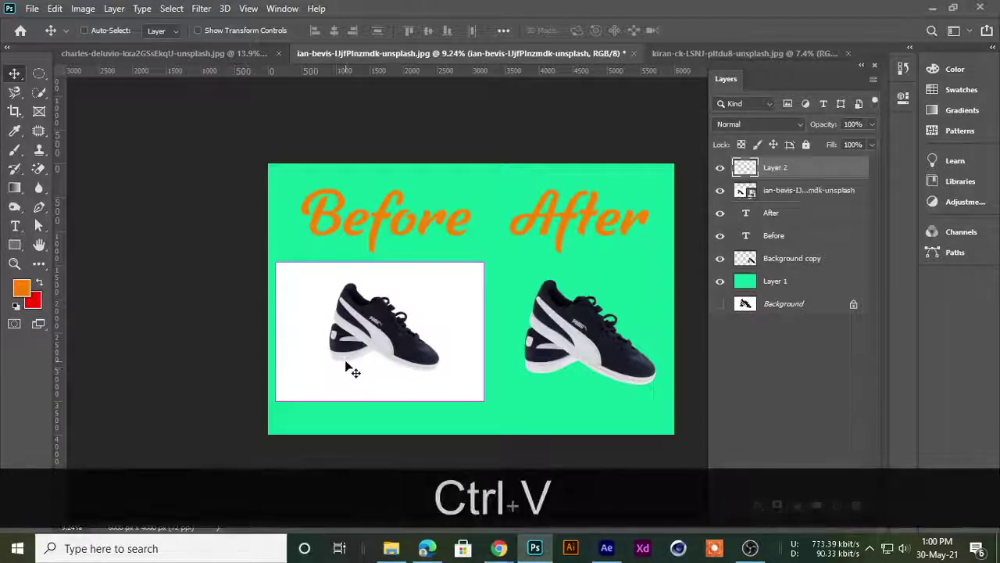
{"action": "mouse_move", "coordinate": [351, 368]}
{"action": "left_mouse_down"}
{"action": "mouse_move", "coordinate": [542, 268]}
{"action": "mouse_move", "coordinate": [521, 245]}
{"action": "mouse_move", "coordinate": [647, 410]}
{"action": "mouse_move", "coordinate": [670, 489]}
{"action": "left_mouse_up"}
{"action": "key", "text": "ctrl+t"}
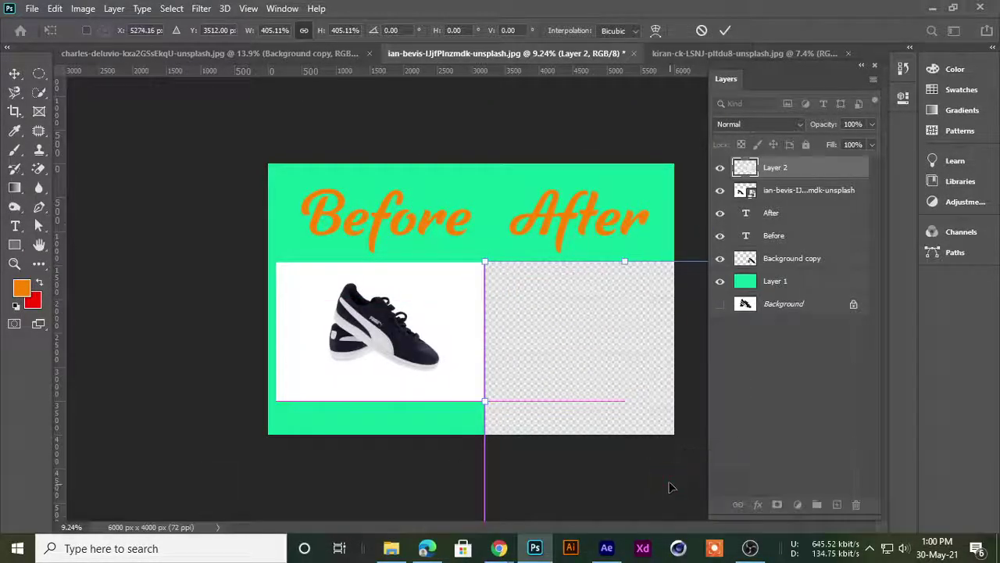
{"action": "key", "text": "Return"}
{"action": "mouse_move", "coordinate": [770, 167]}
{"action": "left_mouse_down"}
{"action": "mouse_move", "coordinate": [803, 200]}
{"action": "mouse_move", "coordinate": [803, 265]}
{"action": "left_mouse_up"}
- Review the layout, then switch to the headphones photo document
{"action": "scroll", "coordinate": [510, 370], "scroll_direction": "up", "scroll_amount": 2}
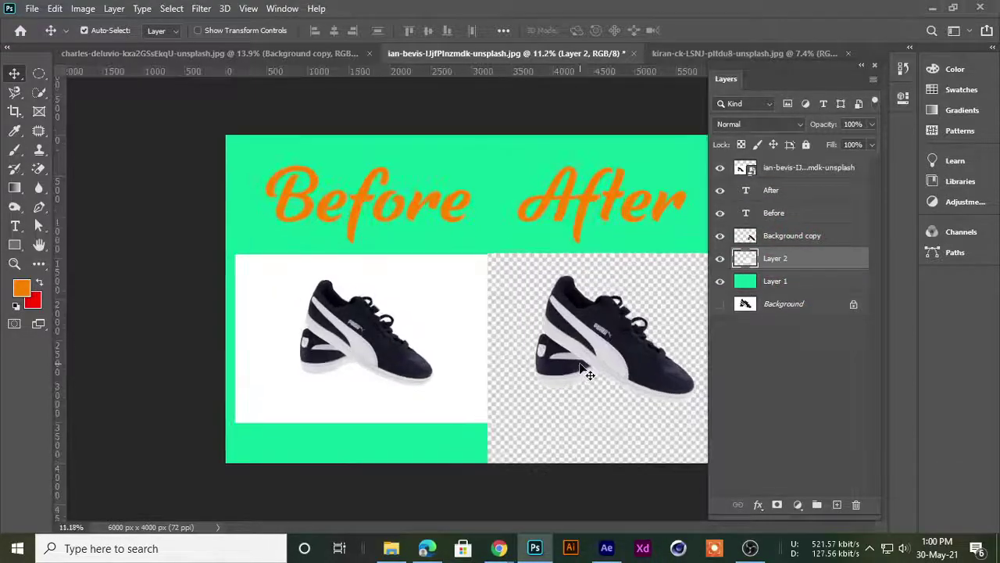
{"action": "scroll", "coordinate": [579, 376], "scroll_direction": "up", "scroll_amount": 3}
{"action": "scroll", "coordinate": [586, 375], "scroll_direction": "down", "scroll_amount": 2}
{"action": "scroll", "coordinate": [614, 365], "scroll_direction": "up", "scroll_amount": 1}
{"action": "scroll", "coordinate": [613, 365], "scroll_direction": "down", "scroll_amount": 1}
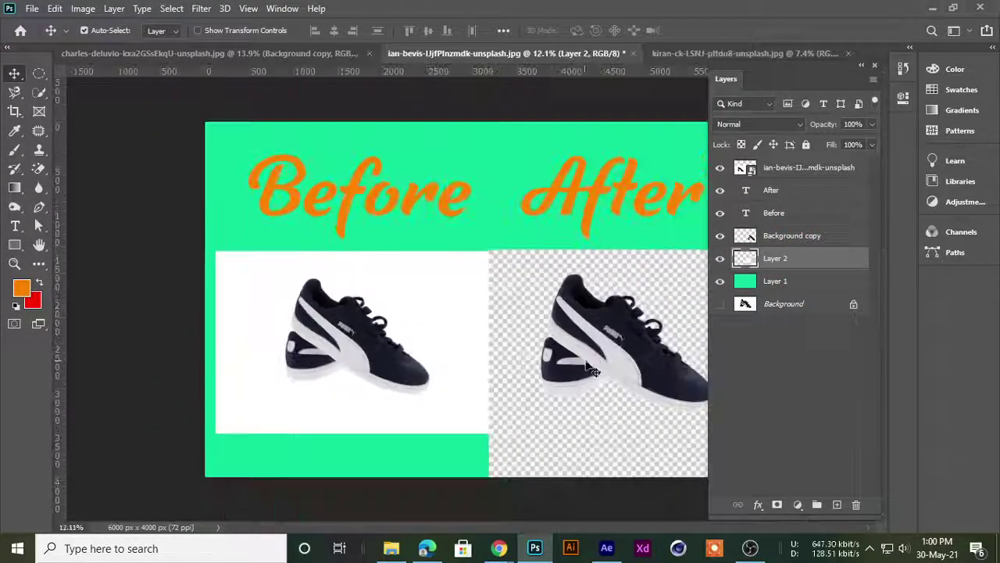
{"action": "key", "text": "space"}
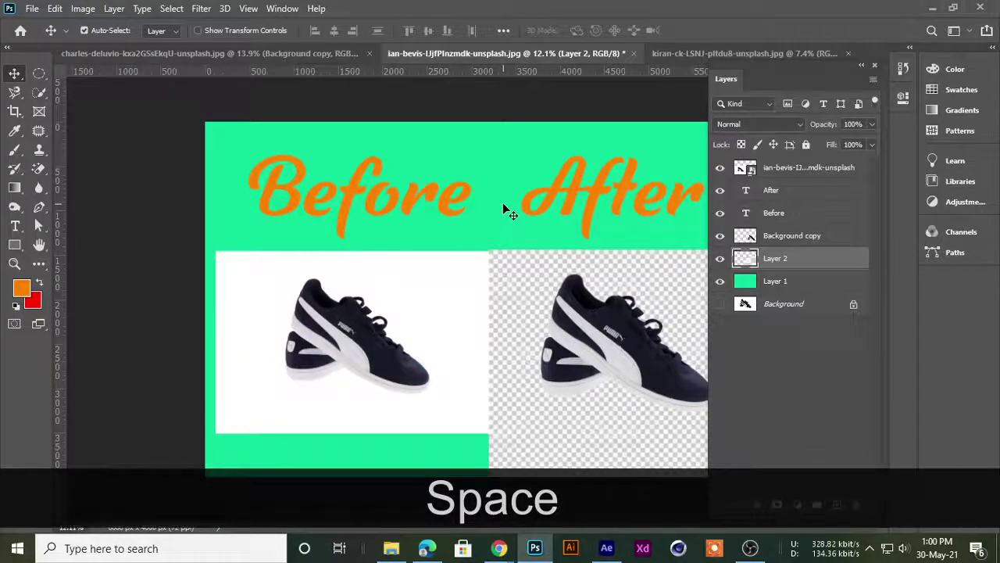
{"action": "scroll", "coordinate": [503, 202], "scroll_direction": "down", "scroll_amount": 1}
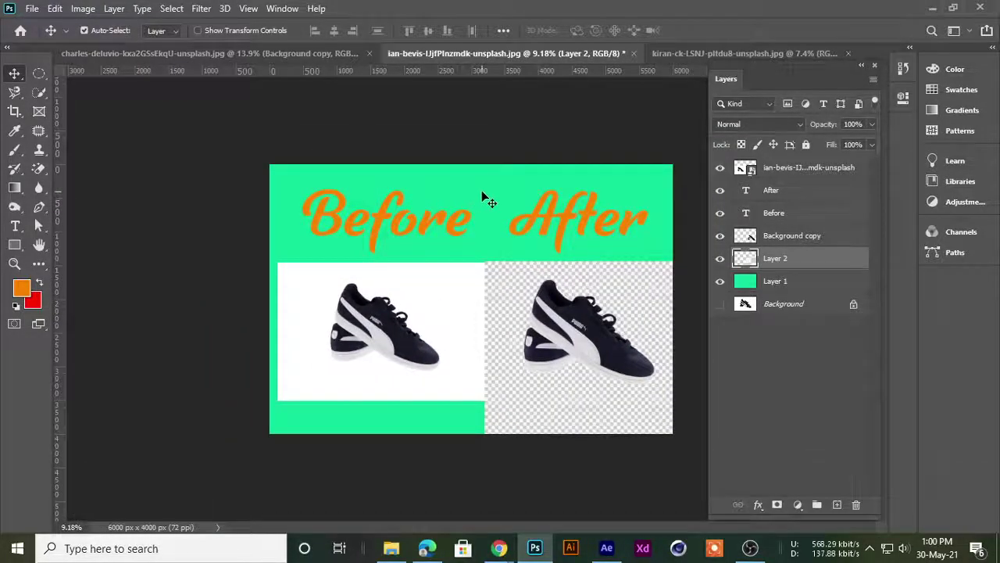
{"action": "left_click", "coordinate": [714, 53]}
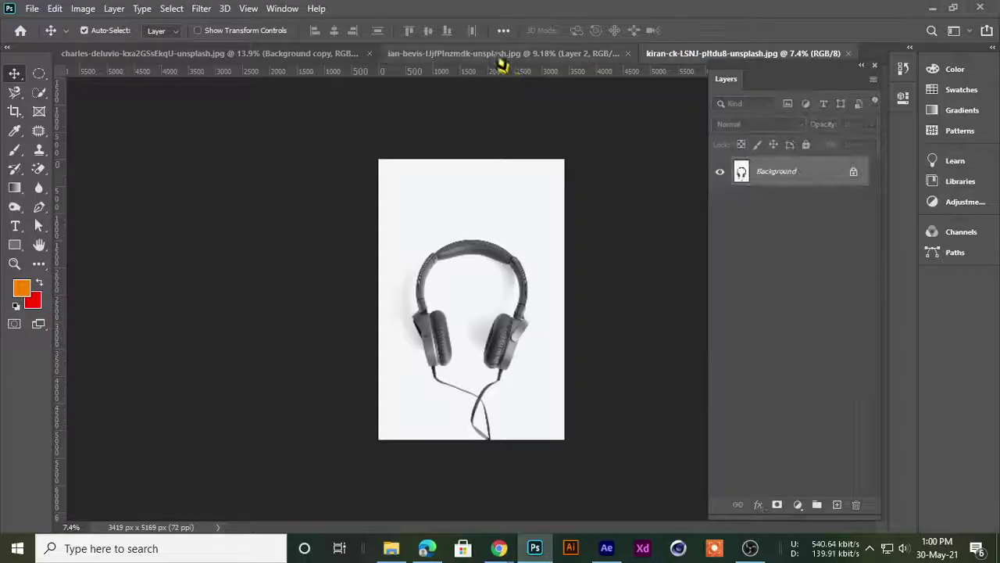
- Stop presenting the screen in the Google Meet call
{"action": "left_click", "coordinate": [500, 56]}
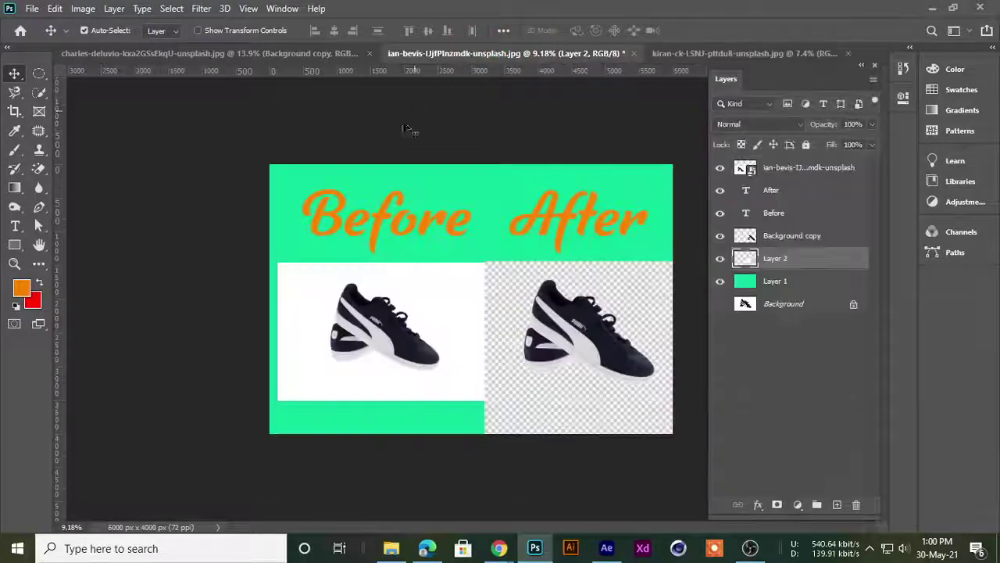
{"action": "left_click", "coordinate": [730, 53]}
{"action": "left_click", "coordinate": [531, 53]}
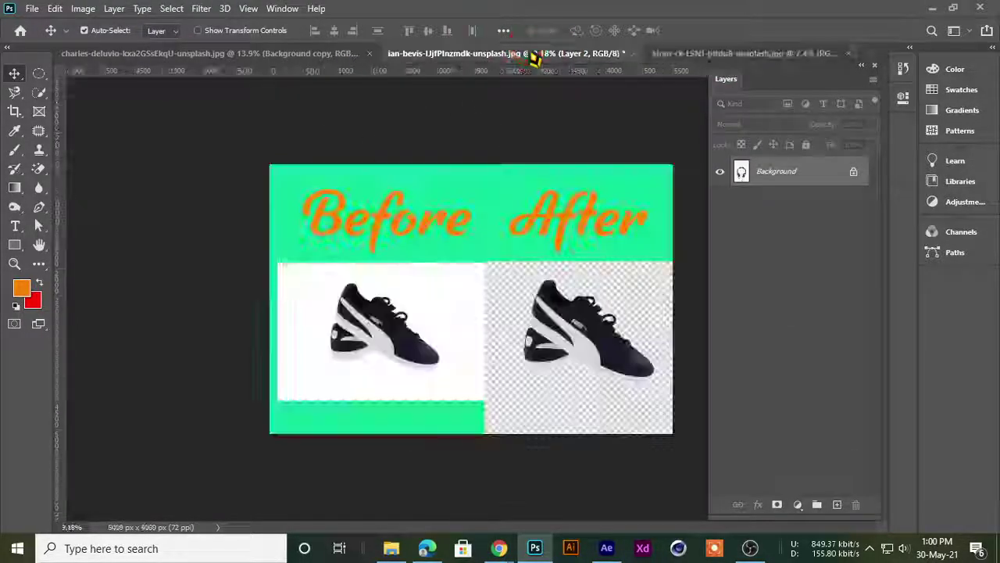
{"action": "left_click", "coordinate": [500, 547]}
{"action": "left_click", "coordinate": [263, 12]}
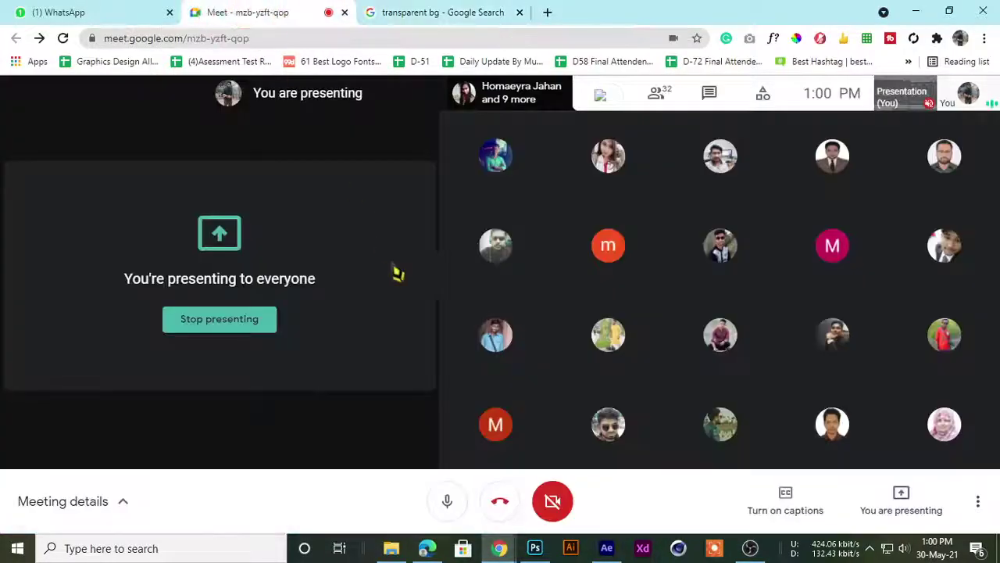
{"action": "left_click", "coordinate": [208, 319]}
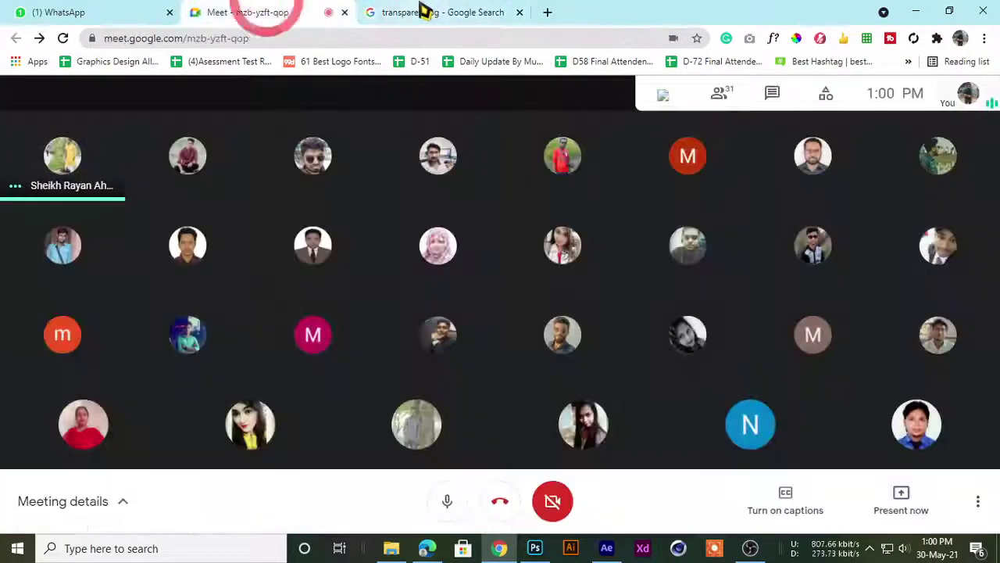
{"action": "left_click", "coordinate": [438, 11]}
{"action": "left_click", "coordinate": [160, 11]}
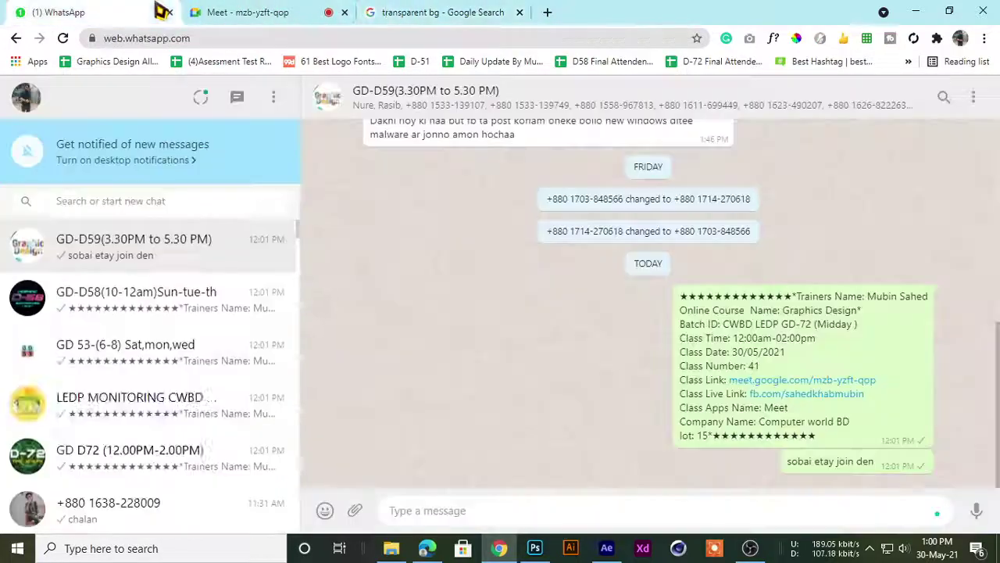
{"action": "left_click", "coordinate": [201, 11]}
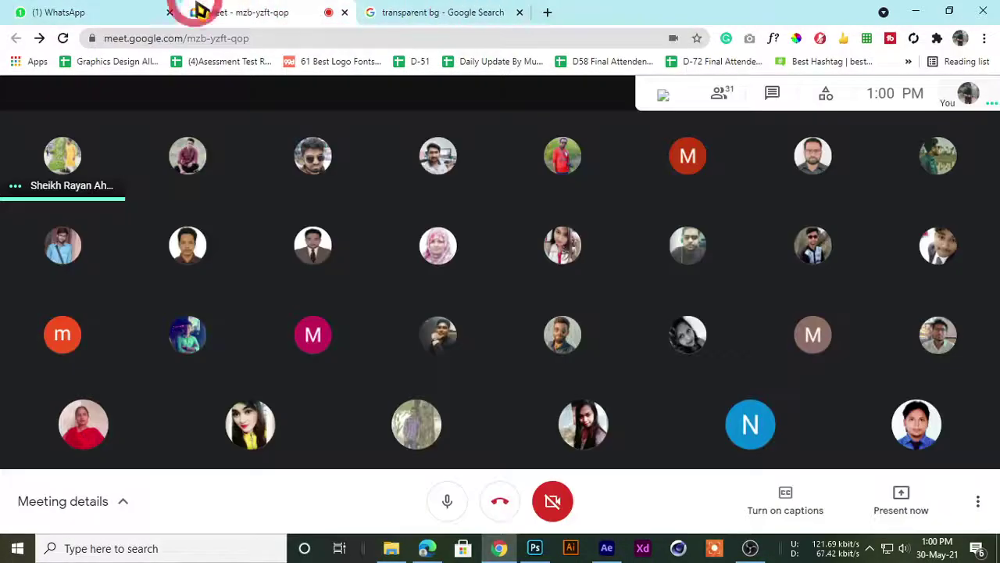
- Minimize the recorder, Chrome and Photoshop to reveal the BG REMOVE folder
{"action": "left_click", "coordinate": [750, 548]}
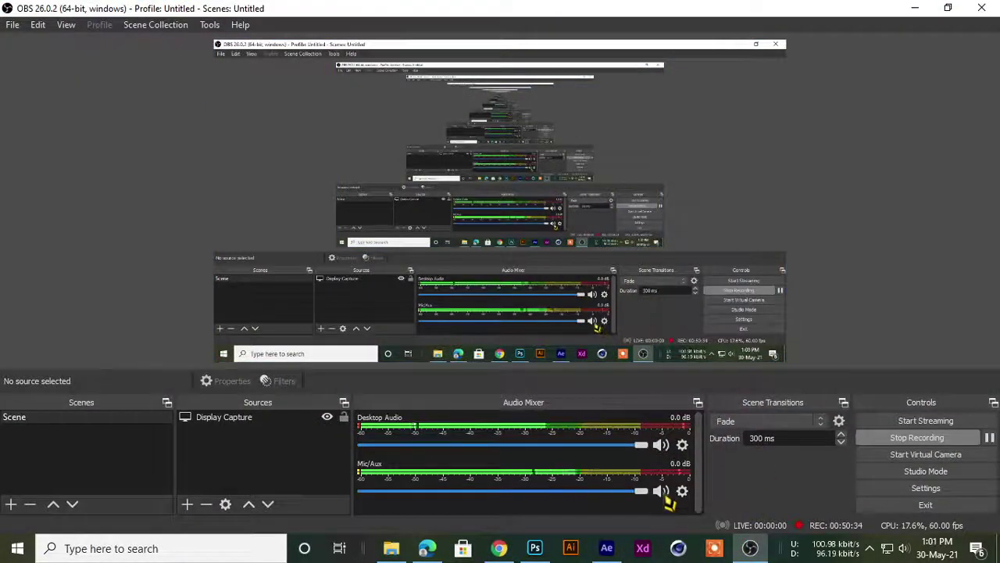
{"action": "left_click", "coordinate": [915, 8]}
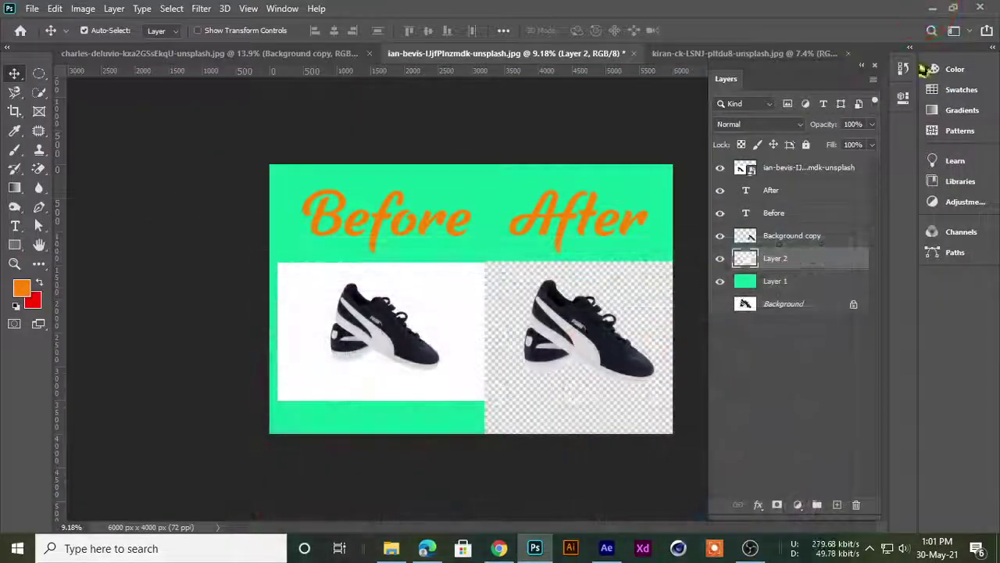
{"action": "left_click", "coordinate": [933, 8]}
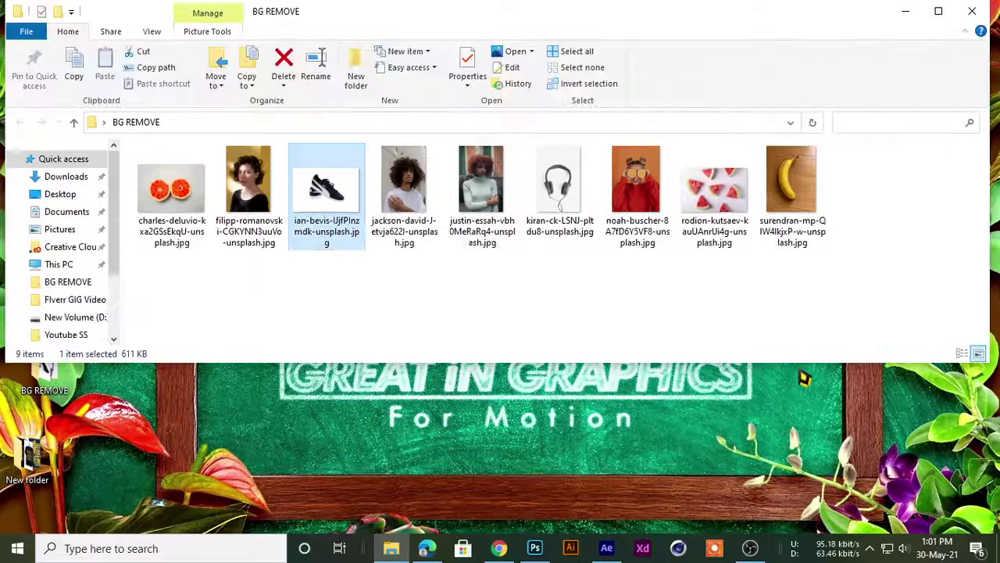
- Enlarge the BG REMOVE window, then open a new tab beside the transparent bg search
{"action": "left_click_drag", "start_coordinate": [826, 173], "coordinate": [798, 410]}
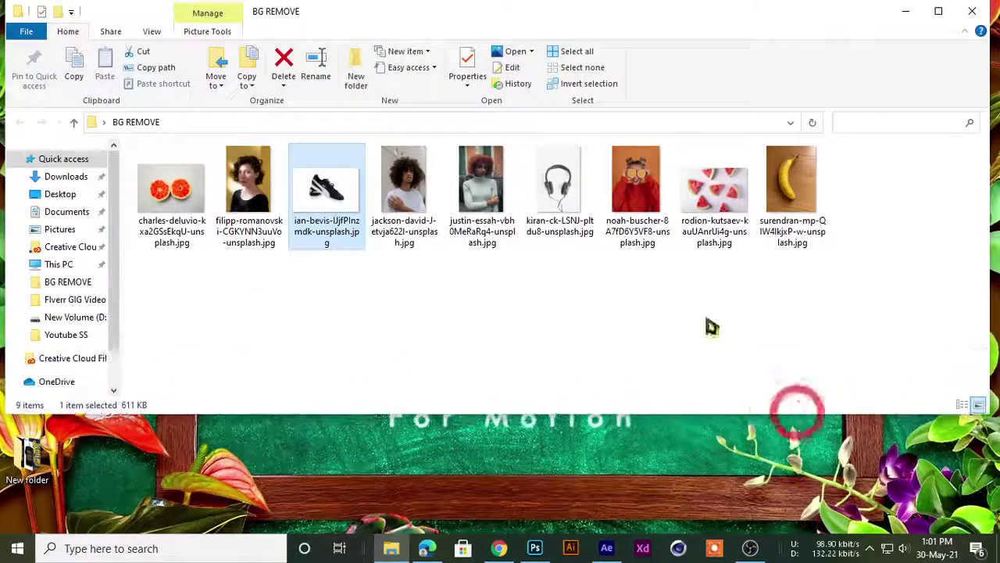
{"action": "key", "text": "alt+Tab"}
{"action": "left_click", "coordinate": [422, 11]}
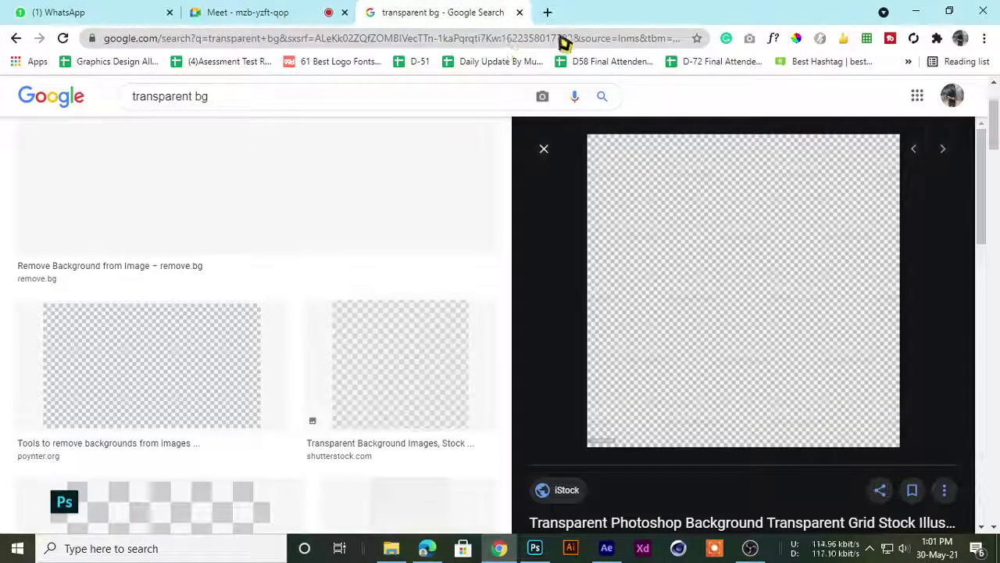
{"action": "left_click", "coordinate": [547, 12]}
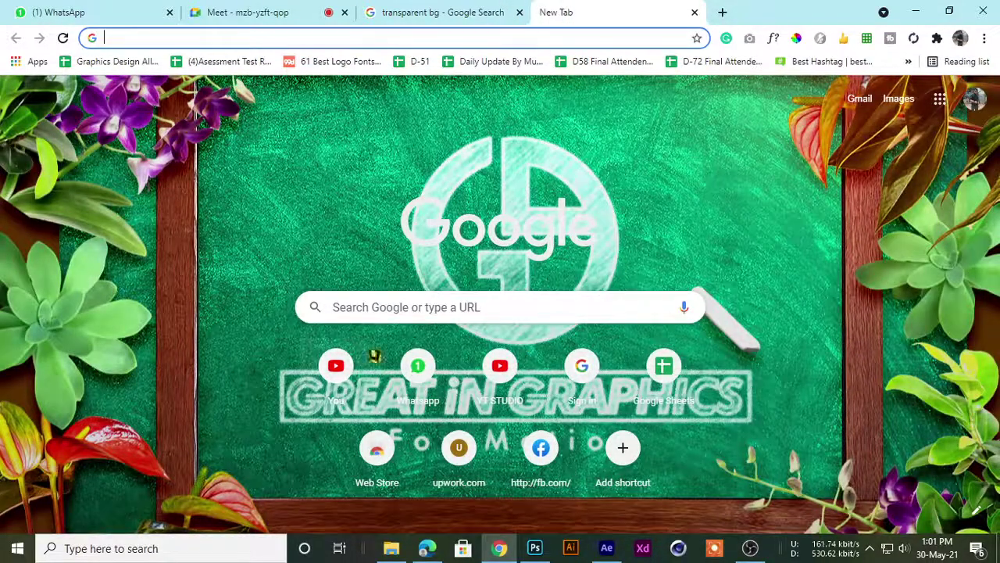
- Sign in to the signed-out Google account using the saved password
{"action": "left_click", "coordinate": [974, 99]}
{"action": "scroll", "coordinate": [850, 317], "scroll_direction": "down", "scroll_amount": 5}
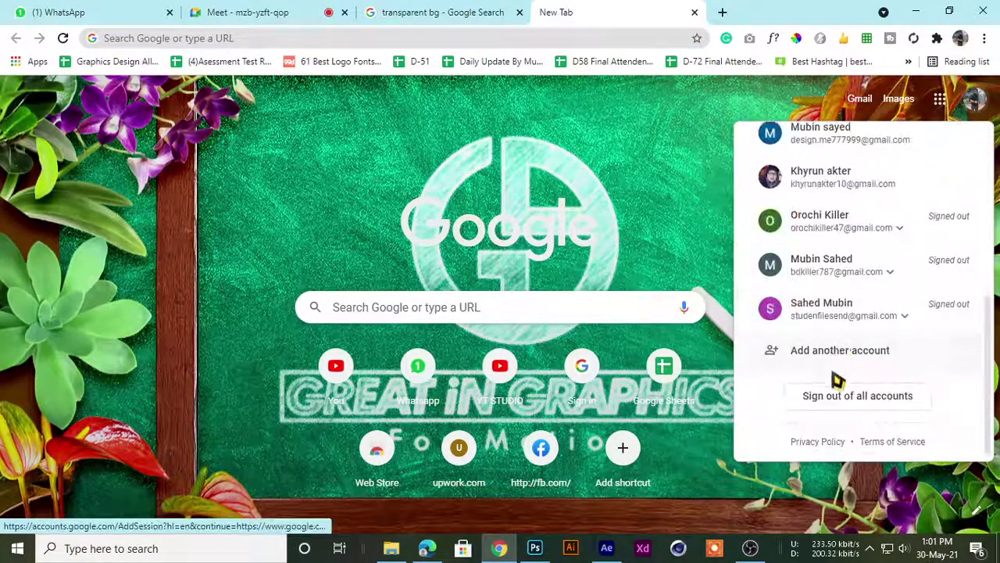
{"action": "left_click", "coordinate": [833, 319]}
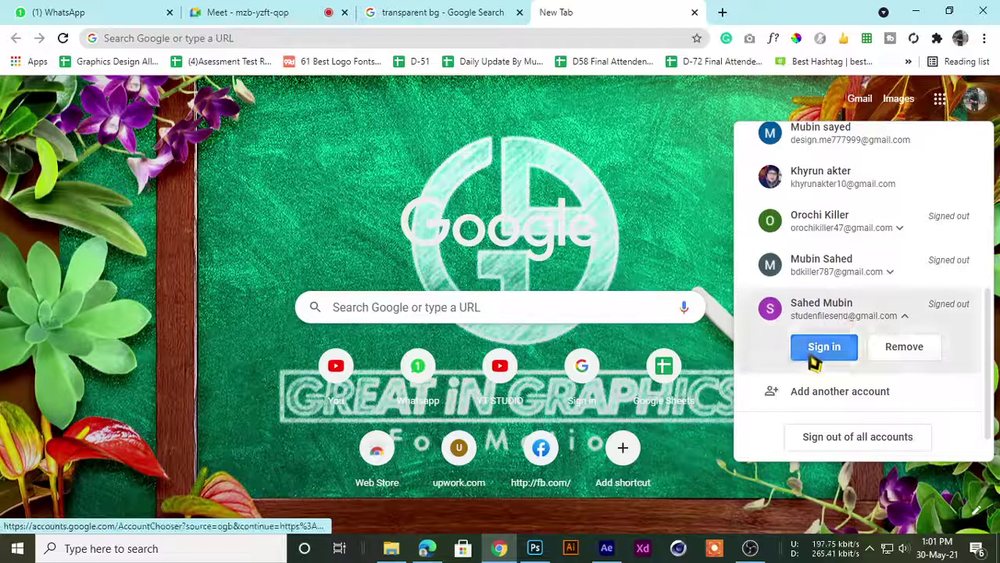
{"action": "left_click", "coordinate": [813, 352]}
{"action": "left_click", "coordinate": [606, 317]}
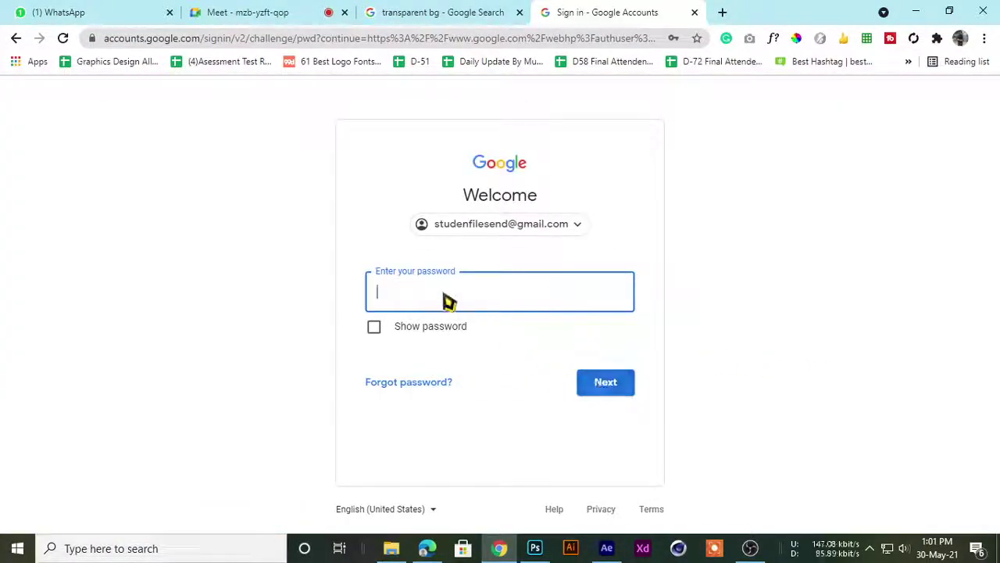
{"action": "left_click", "coordinate": [448, 301]}
{"action": "left_click", "coordinate": [459, 222]}
{"action": "left_click", "coordinate": [601, 386]}
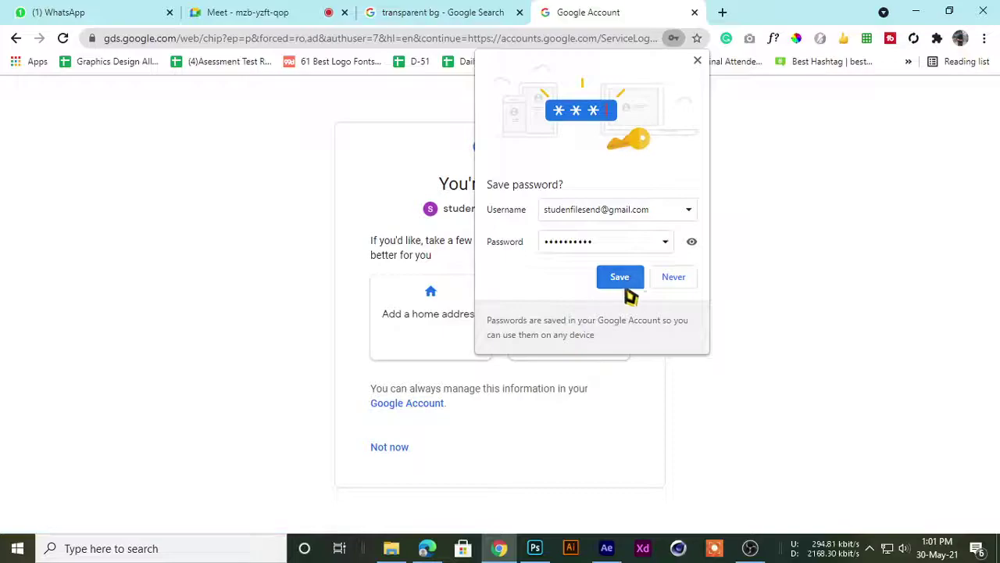
- Save the password in Chrome and skip the account setup suggestions
{"action": "left_click", "coordinate": [621, 280]}
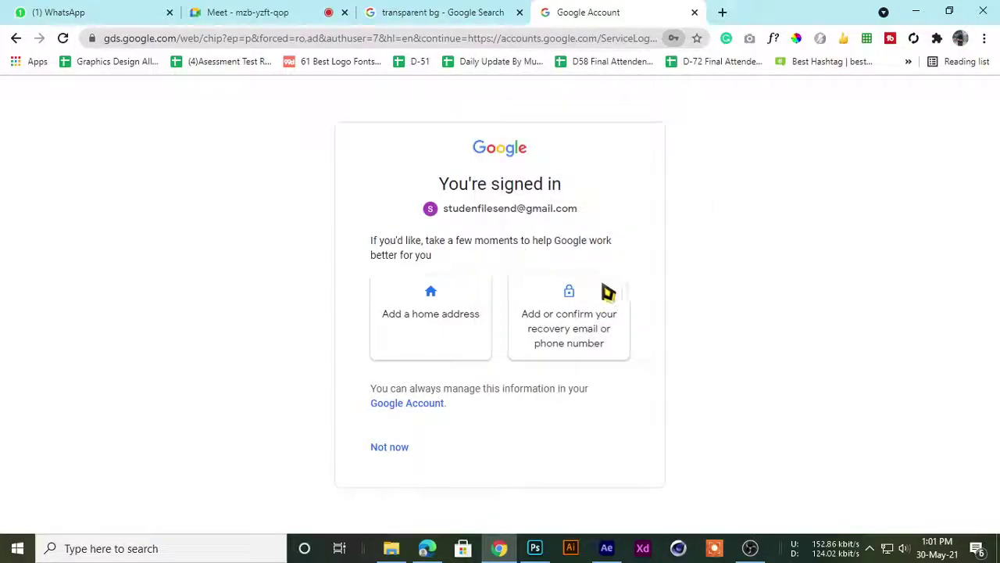
{"action": "left_click", "coordinate": [383, 449]}
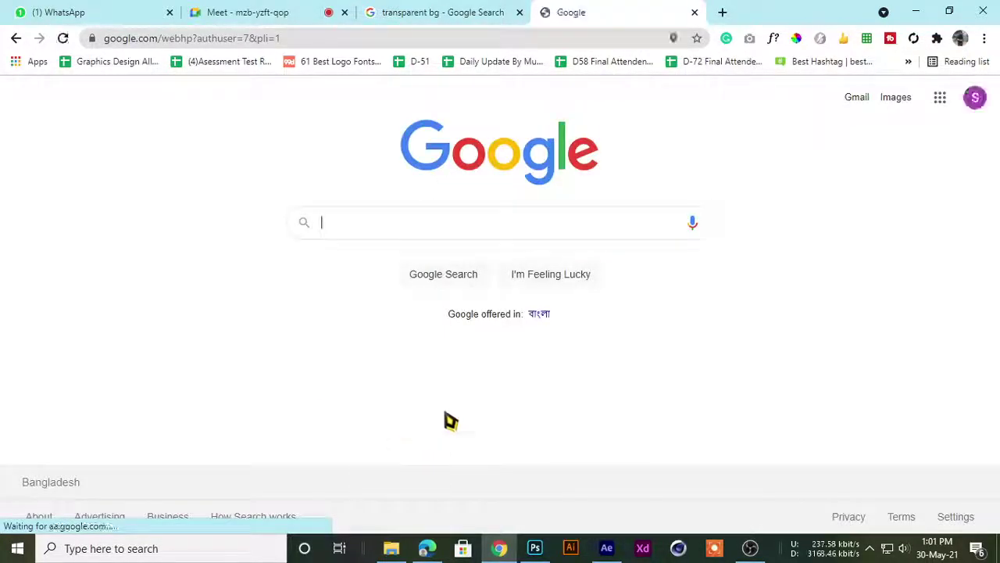
{"action": "left_click", "coordinate": [940, 98]}
- Open Google Drive, mute the Meet microphone, then minimize Chrome
{"action": "left_click", "coordinate": [796, 388]}
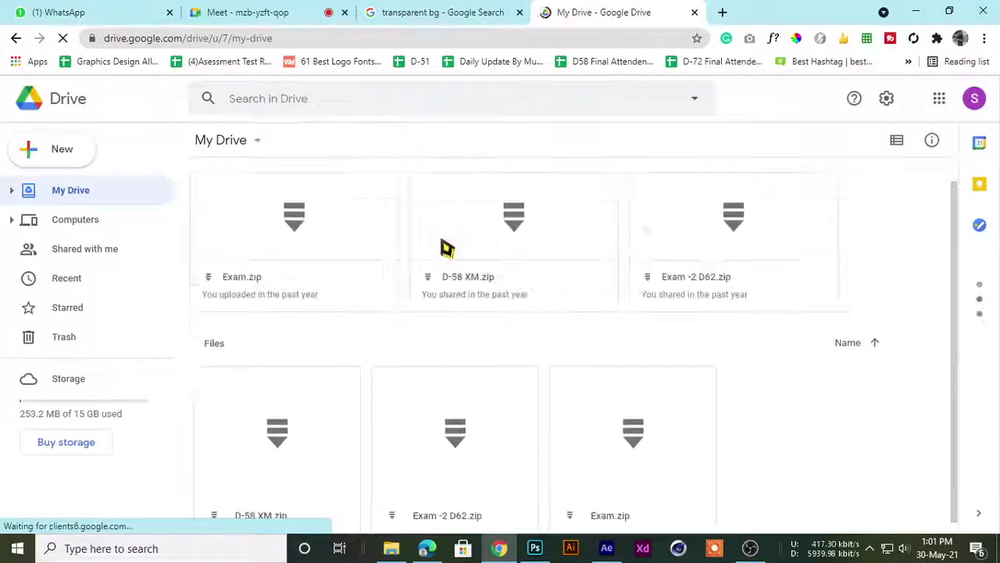
{"action": "left_click", "coordinate": [277, 11]}
{"action": "left_click", "coordinate": [586, 12]}
{"action": "left_click", "coordinate": [258, 12]}
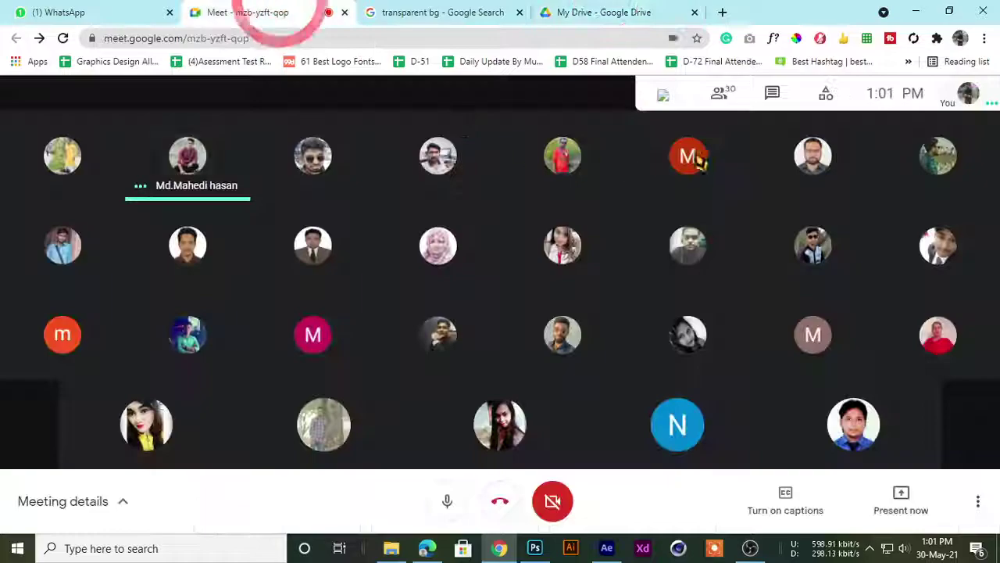
{"action": "left_click", "coordinate": [447, 500]}
{"action": "left_click", "coordinate": [586, 12]}
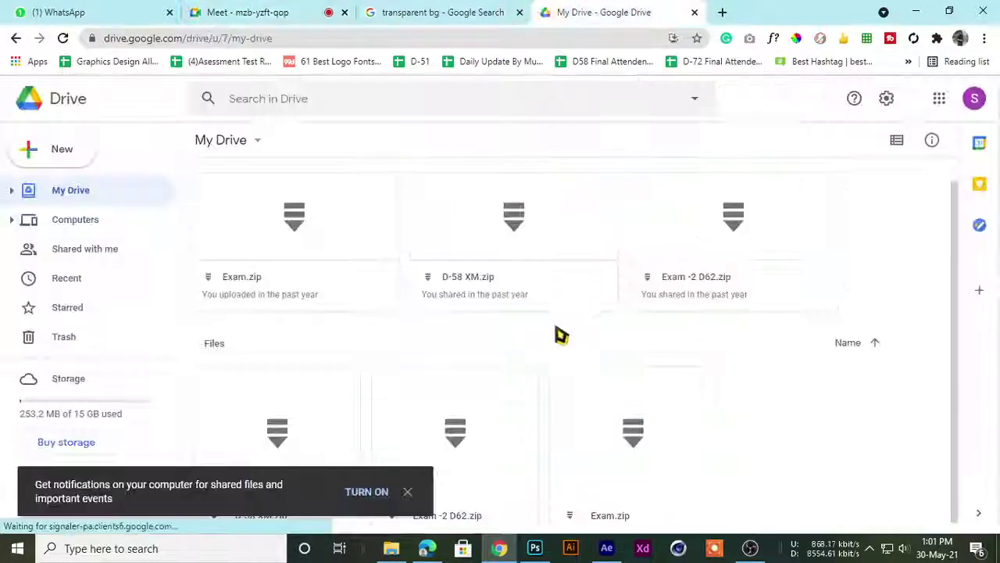
{"action": "left_click", "coordinate": [919, 12]}
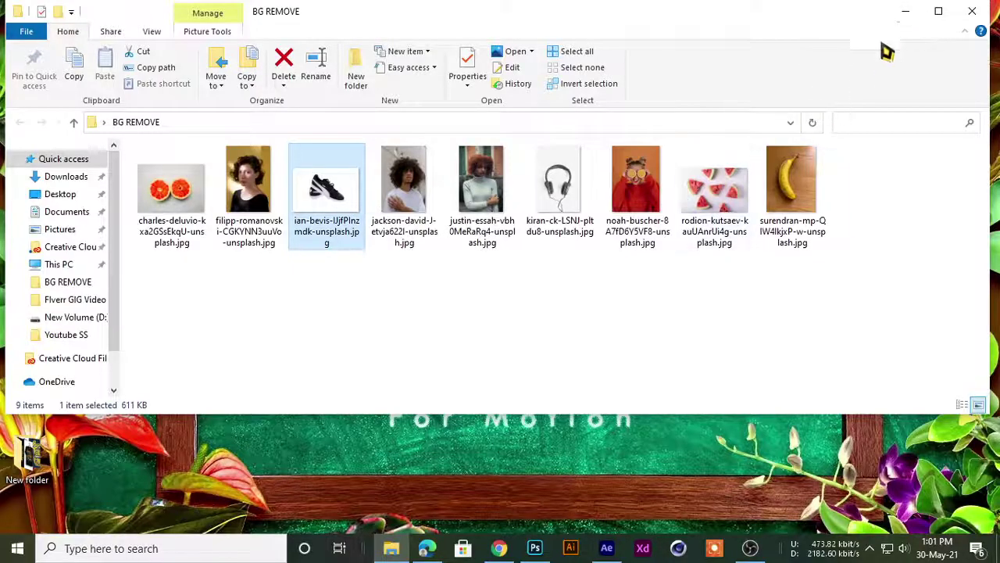
- Archive the BG REMOVE folder as BG REMOVE.zip in ZIP format and drag it toward the browser
{"action": "left_click", "coordinate": [969, 22]}
{"action": "right_click", "coordinate": [67, 375]}
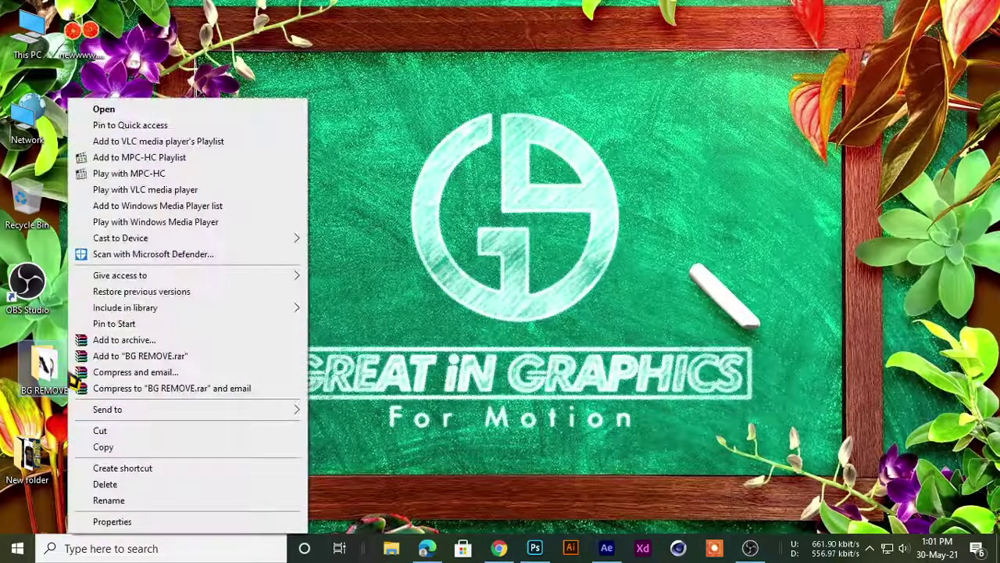
{"action": "left_click", "coordinate": [124, 340]}
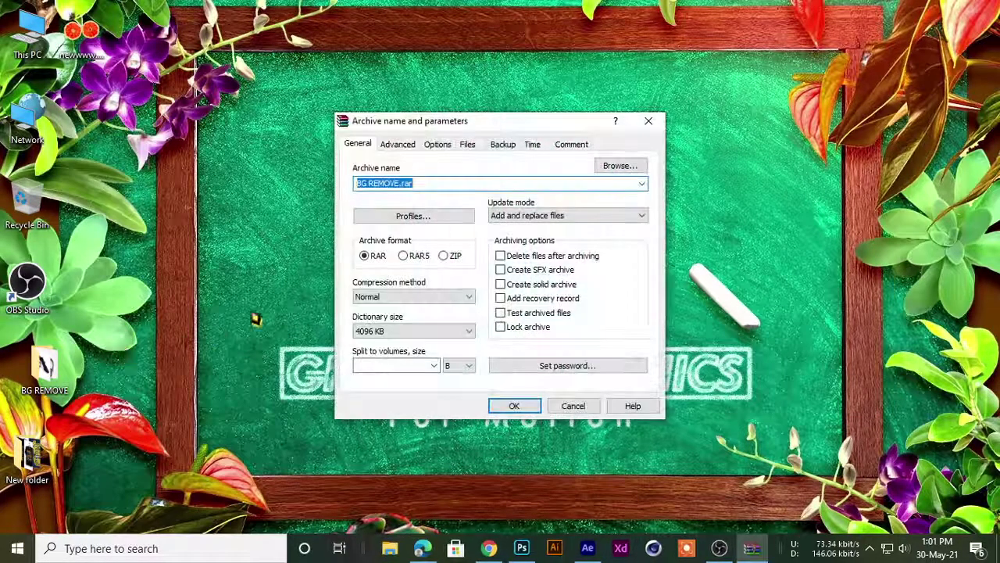
{"action": "left_click", "coordinate": [443, 255]}
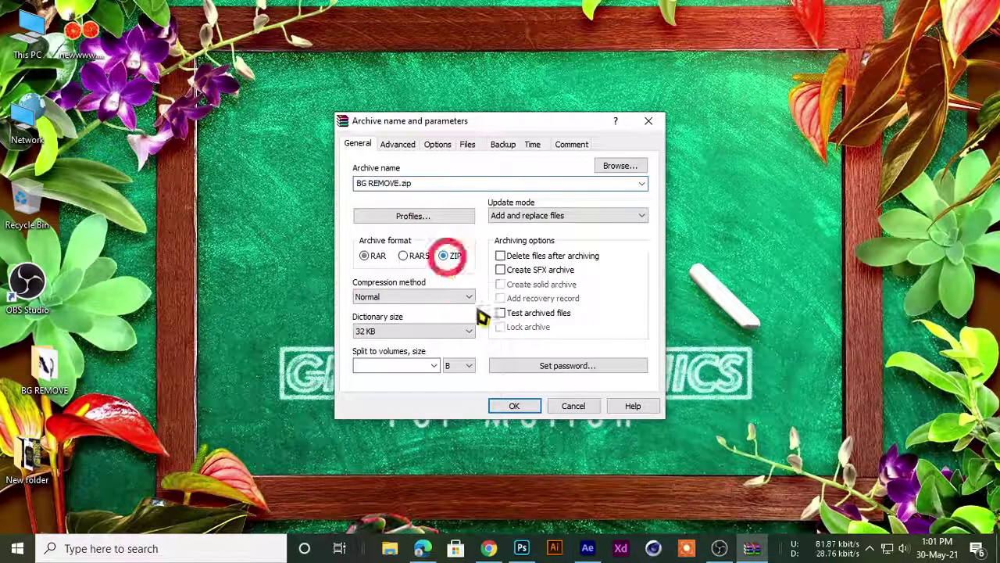
{"action": "left_click", "coordinate": [516, 406]}
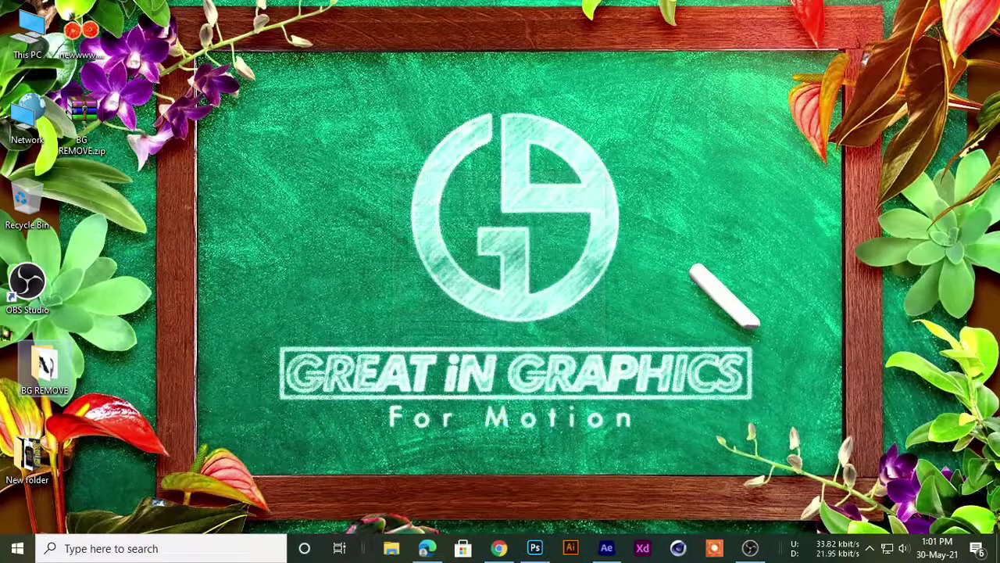
{"action": "left_click_drag", "start_coordinate": [82, 117], "coordinate": [512, 553]}
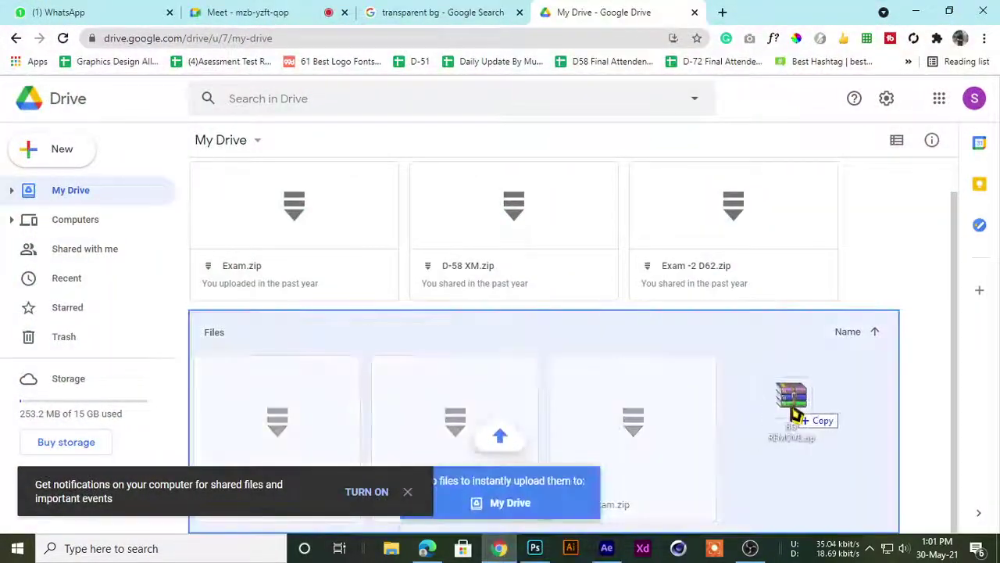
- Drop BG REMOVE.zip from the desktop into My Drive and dismiss the upload-complete notice
{"action": "left_click_drag", "start_coordinate": [512, 553], "coordinate": [802, 411]}
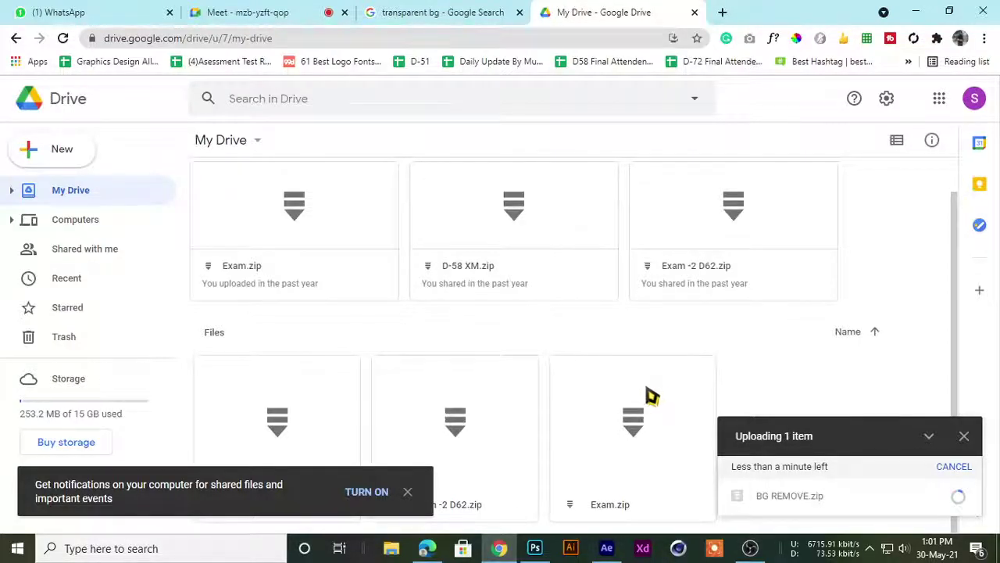
{"action": "left_click", "coordinate": [264, 11]}
{"action": "left_click", "coordinate": [404, 11]}
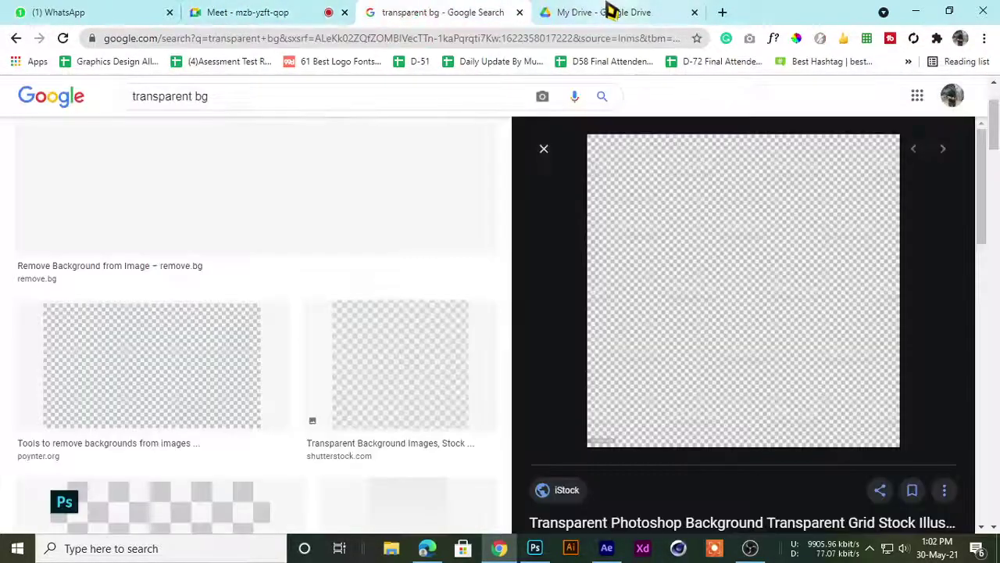
{"action": "left_click", "coordinate": [607, 11]}
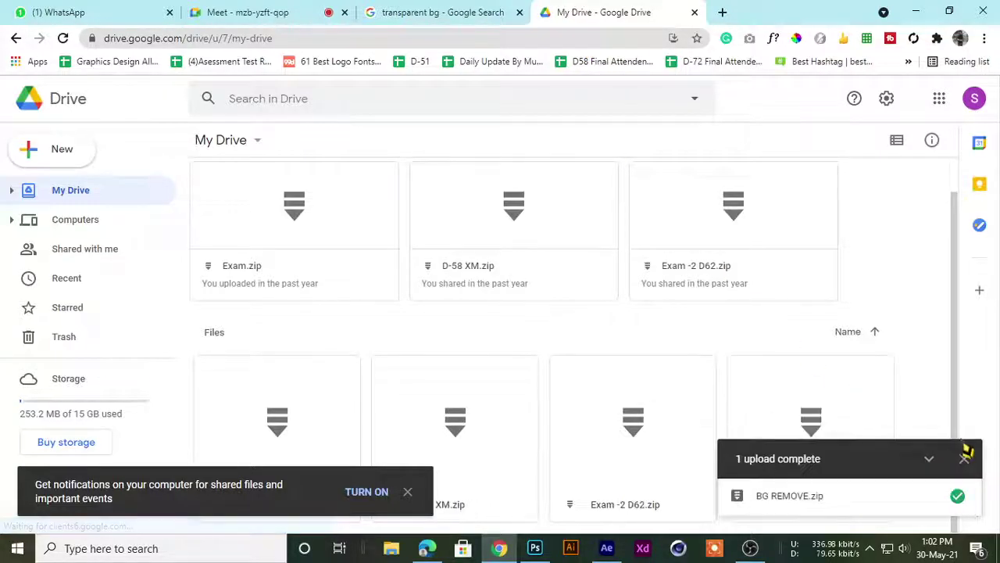
{"action": "left_click", "coordinate": [966, 459]}
{"action": "scroll", "coordinate": [480, 275], "scroll_direction": "up", "scroll_amount": 1}
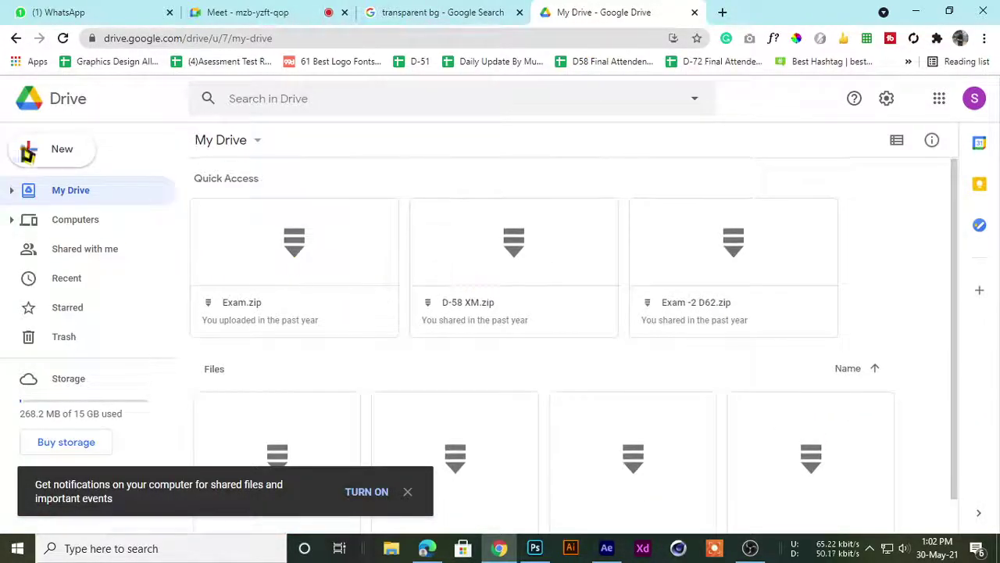
- Change BG REMOVE.zip's link access from Restricted to Anyone with the link
{"action": "left_click", "coordinate": [62, 38]}
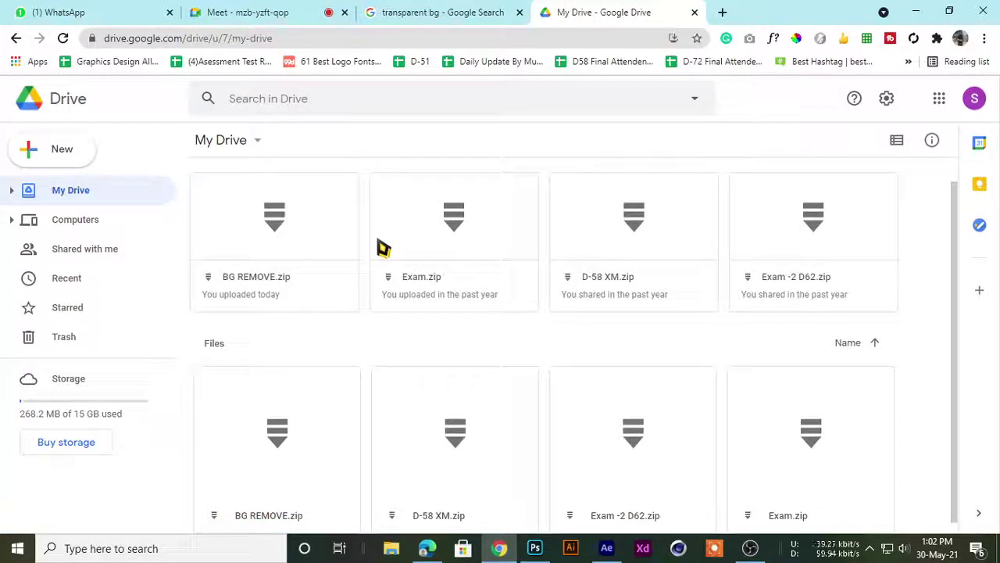
{"action": "scroll", "coordinate": [422, 324], "scroll_direction": "down", "scroll_amount": 1}
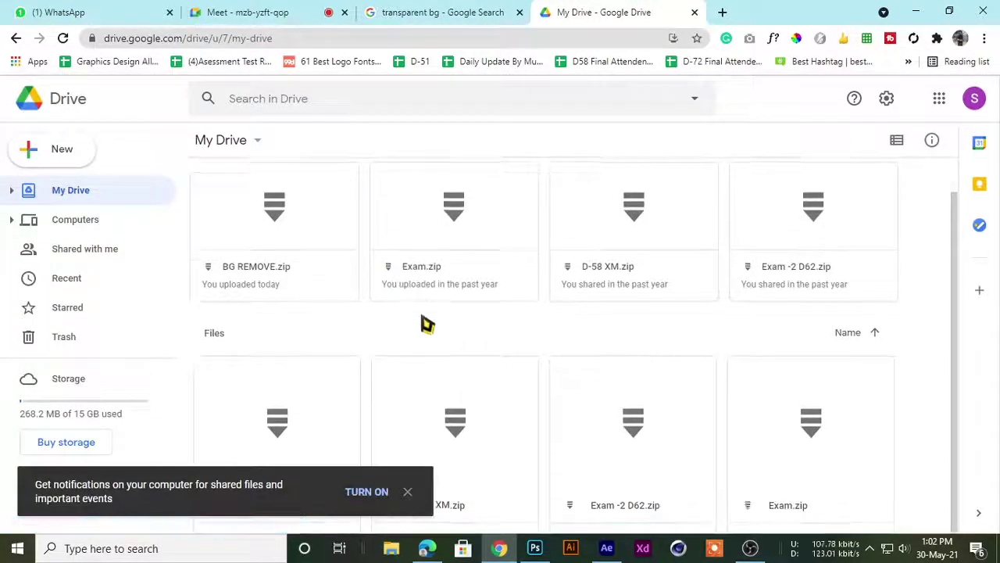
{"action": "right_click", "coordinate": [227, 205]}
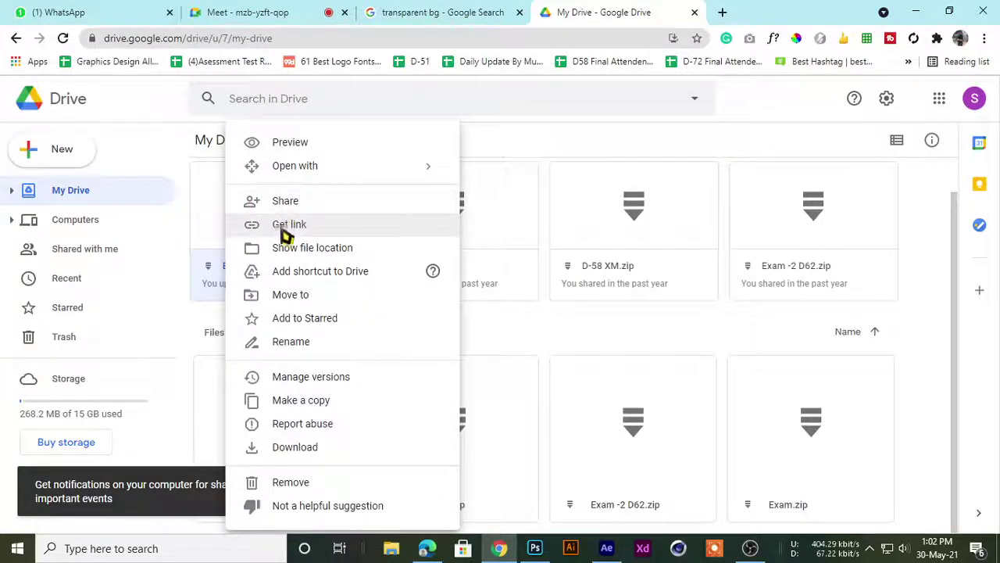
{"action": "left_click", "coordinate": [283, 228]}
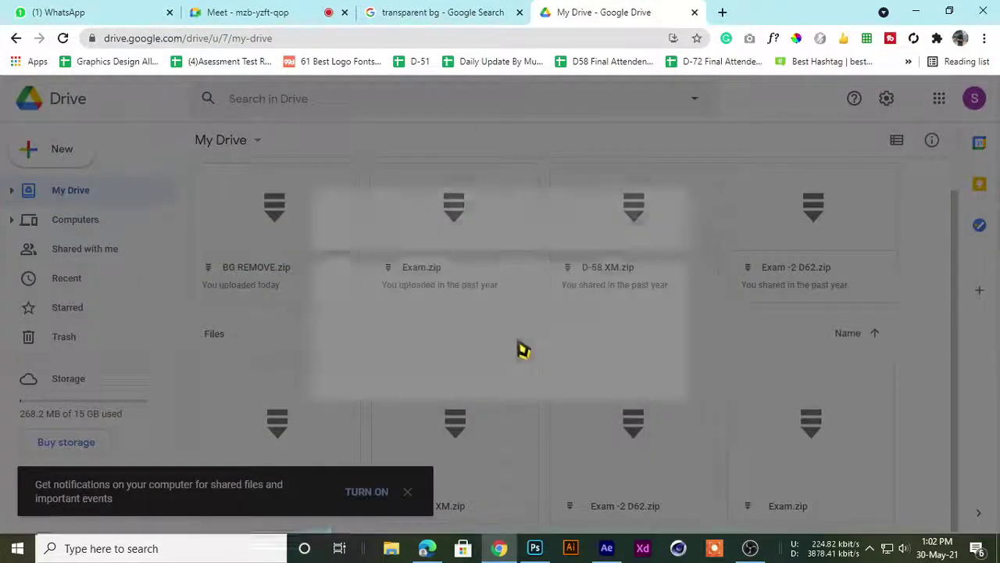
{"action": "left_click", "coordinate": [374, 374]}
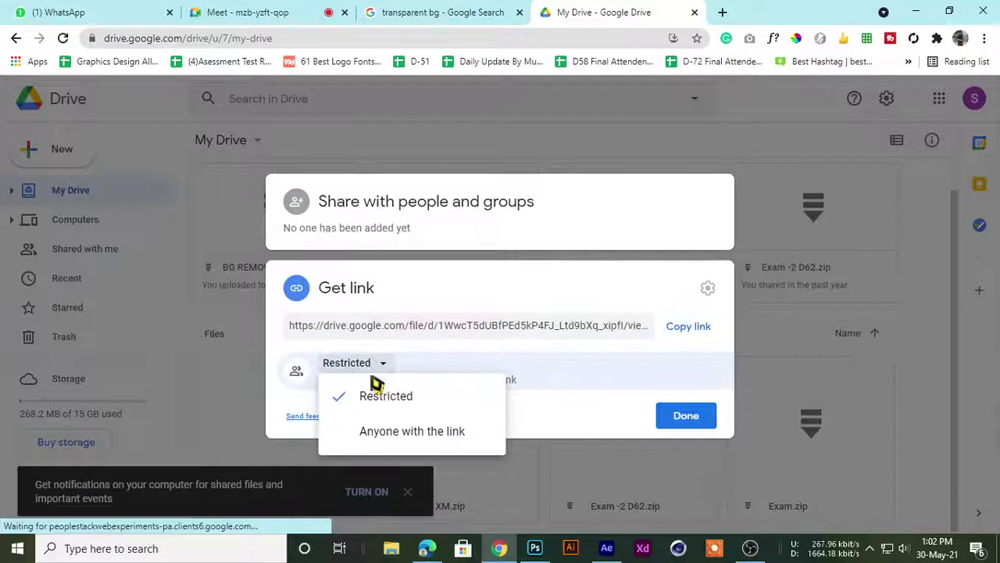
{"action": "left_click", "coordinate": [381, 436]}
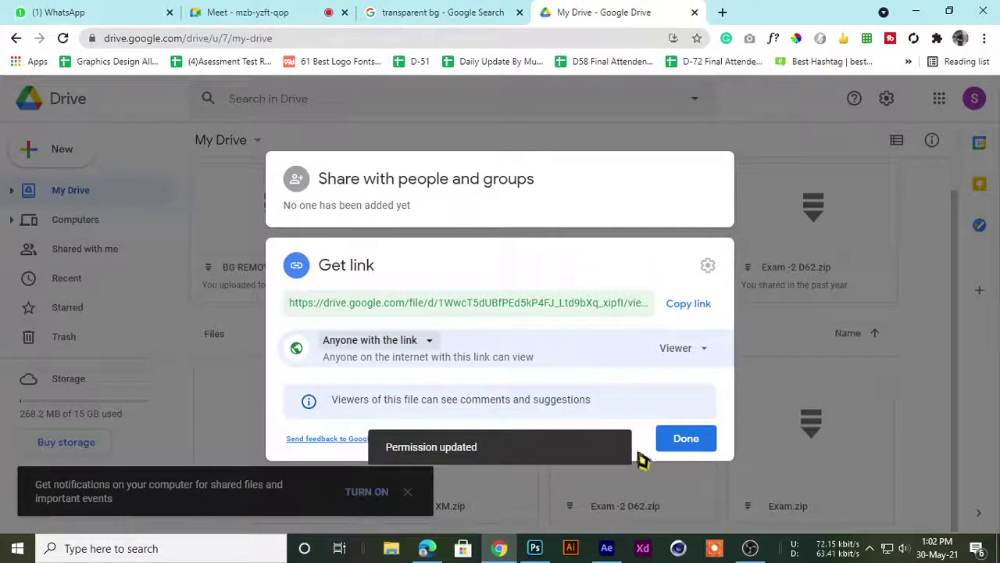
{"action": "left_click", "coordinate": [671, 440]}
- Copy the share link for BG REMOVE.zip
{"action": "right_click", "coordinate": [248, 225]}
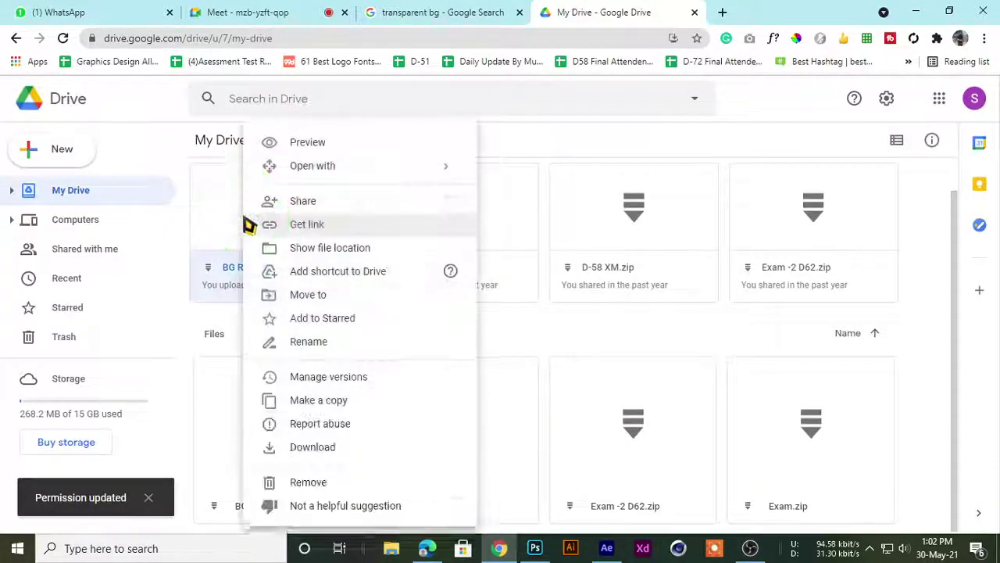
{"action": "left_click", "coordinate": [297, 223]}
{"action": "left_click", "coordinate": [688, 304]}
- In the GD D72 chat, compose 'BG REMOVE FILE' with the Drive link pasted below it
{"action": "left_click", "coordinate": [265, 11]}
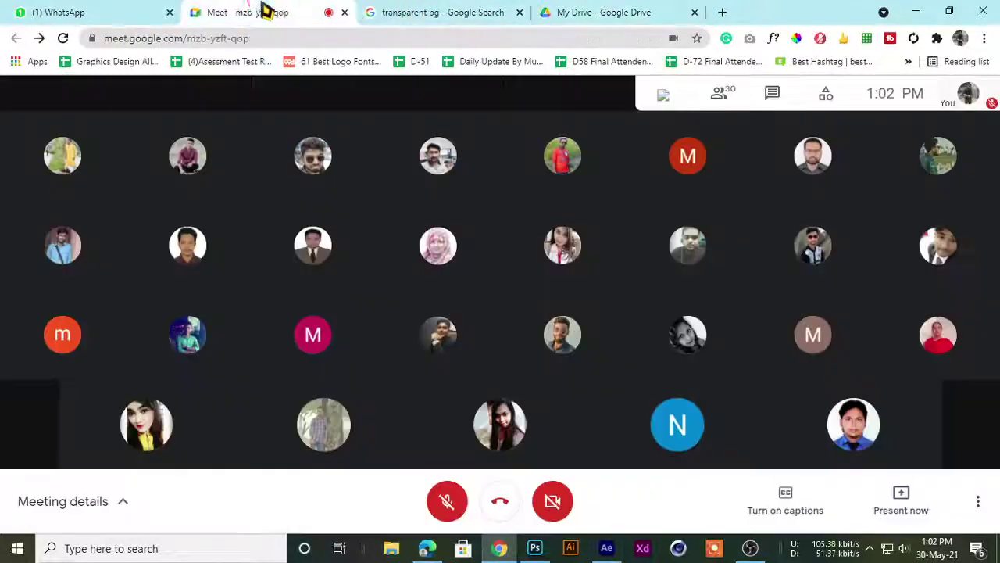
{"action": "left_click", "coordinate": [58, 12]}
{"action": "left_click", "coordinate": [161, 262]}
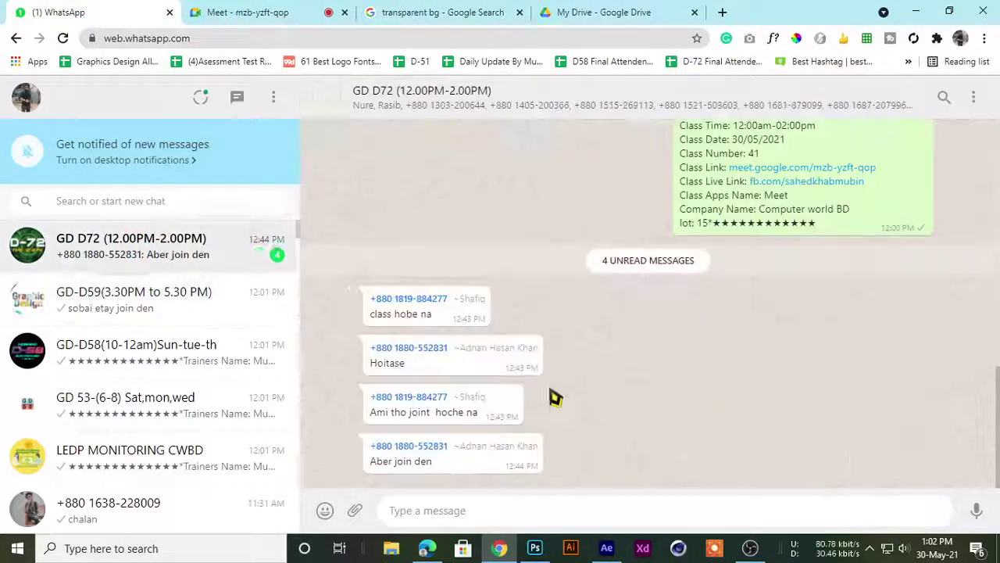
{"action": "key", "text": "shift"}
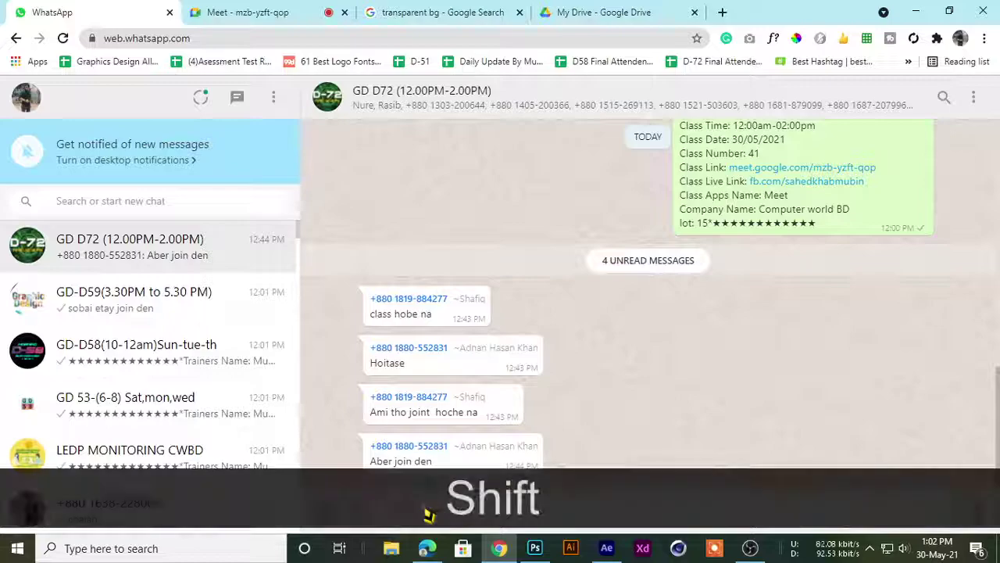
{"action": "type", "text": "BG "}
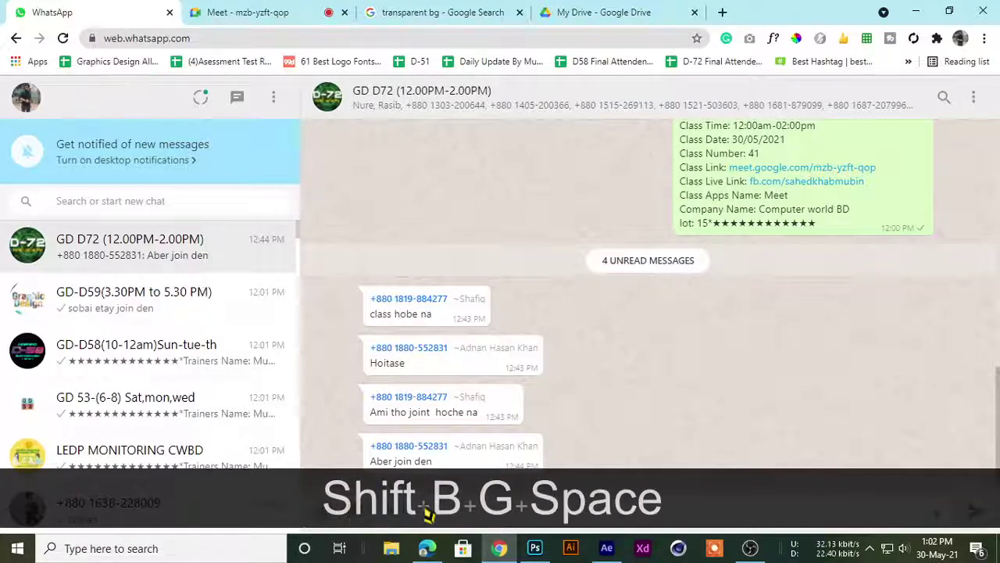
{"action": "type", "text": "REMOVE "}
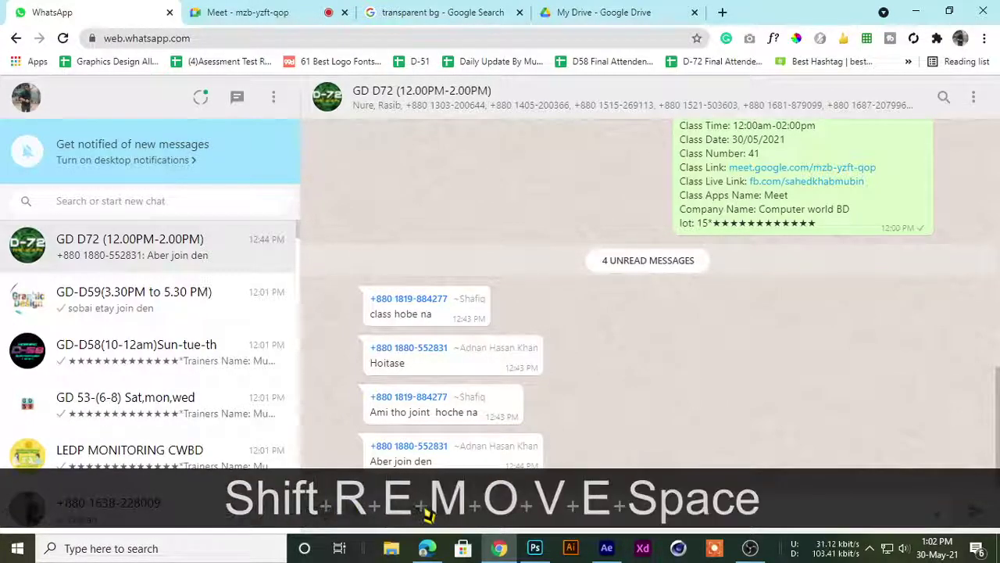
{"action": "type", "text": "FILE"}
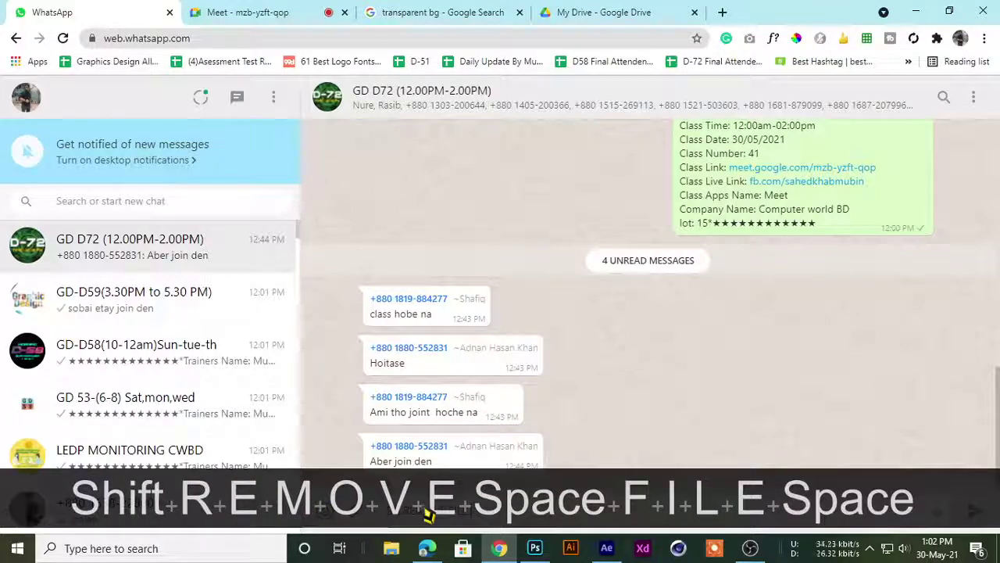
{"action": "key", "text": "shift+Return"}
{"action": "key", "text": "shift+Return"}
{"action": "key", "text": "shift+Return"}
{"action": "key", "text": "ctrl+v"}
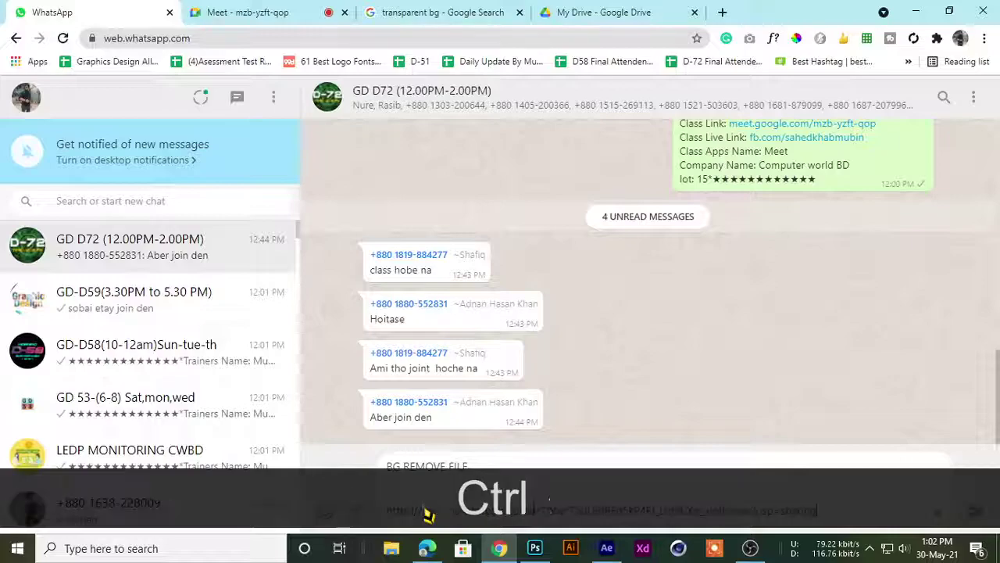
{"action": "key", "text": "ctrl+a"}
- Admit the person asking to join the Meet call, then copy and send the message to GD D72
{"action": "left_click", "coordinate": [304, 12]}
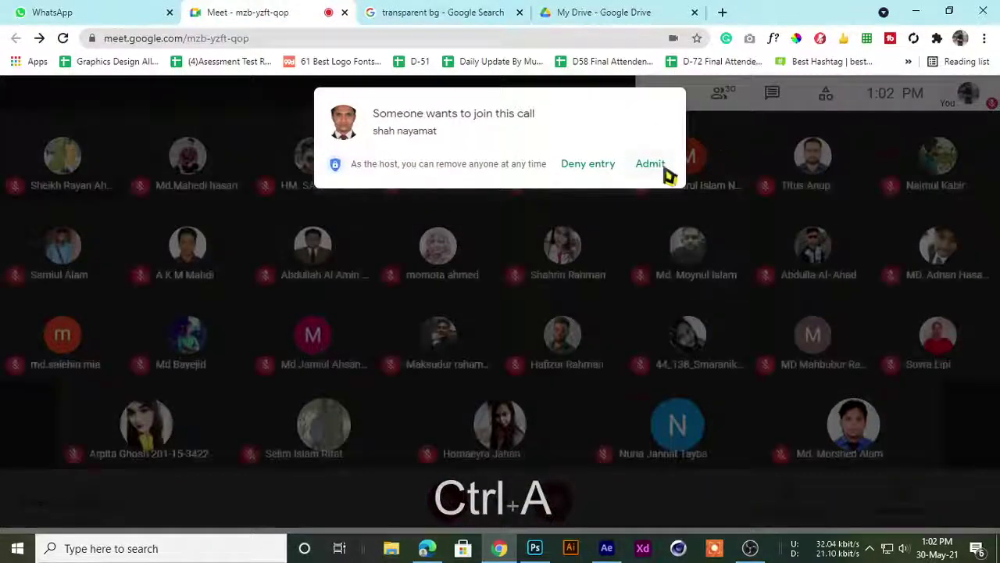
{"action": "left_click", "coordinate": [663, 166]}
{"action": "left_click", "coordinate": [63, 12]}
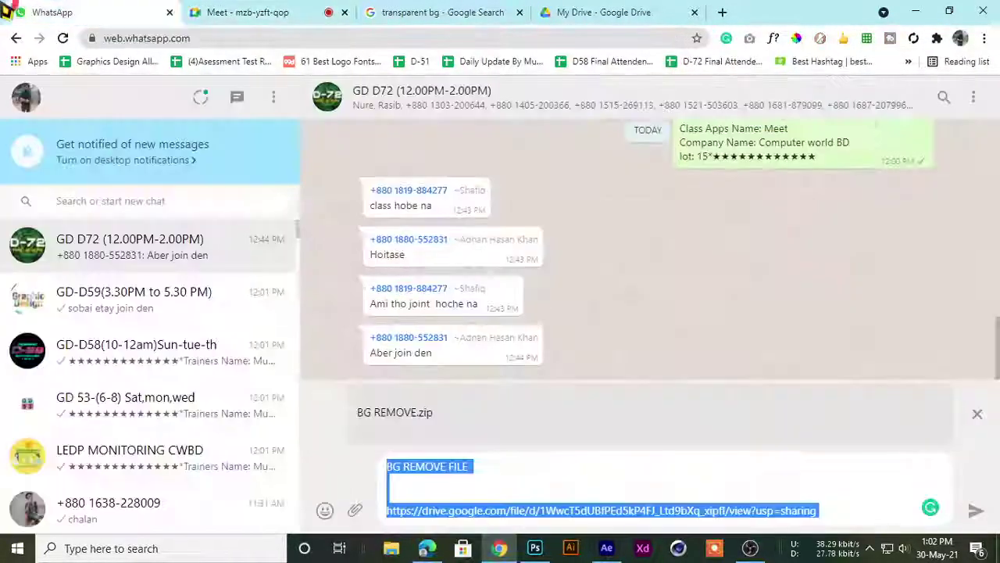
{"action": "key", "text": "ctrl+c"}
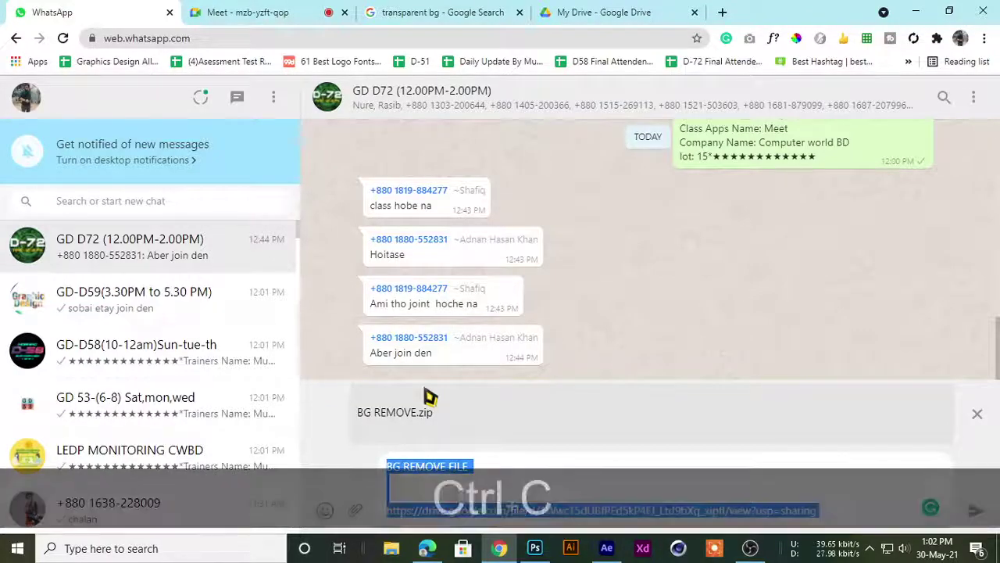
{"action": "key", "text": "Return"}
- Send the link message to GD-D59 and GD-D58, and paste it into GD 53
{"action": "left_click", "coordinate": [119, 279]}
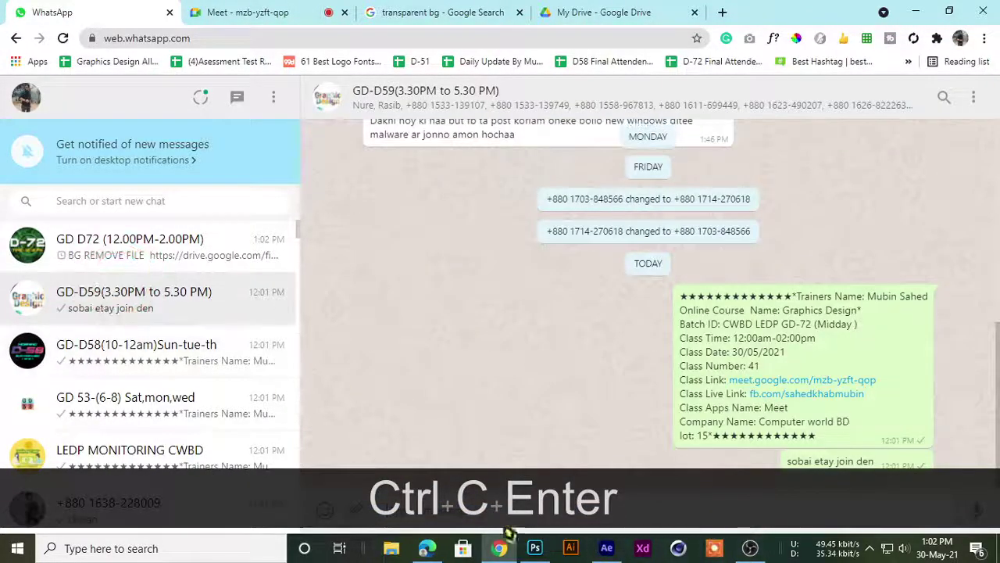
{"action": "key", "text": "ctrl+v"}
{"action": "key", "text": "Return"}
{"action": "left_click", "coordinate": [133, 359]}
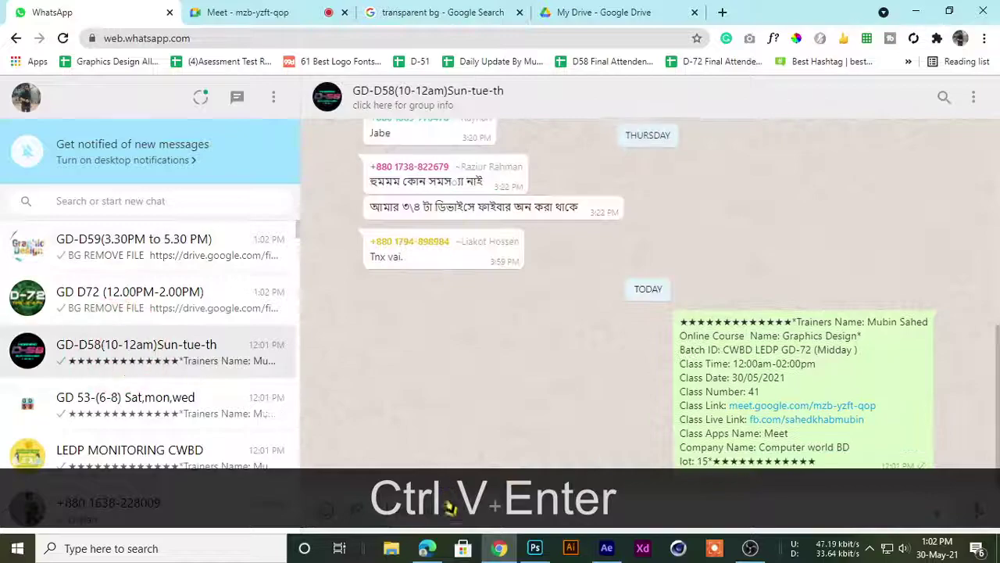
{"action": "key", "text": "ctrl+v"}
{"action": "key", "text": "Return"}
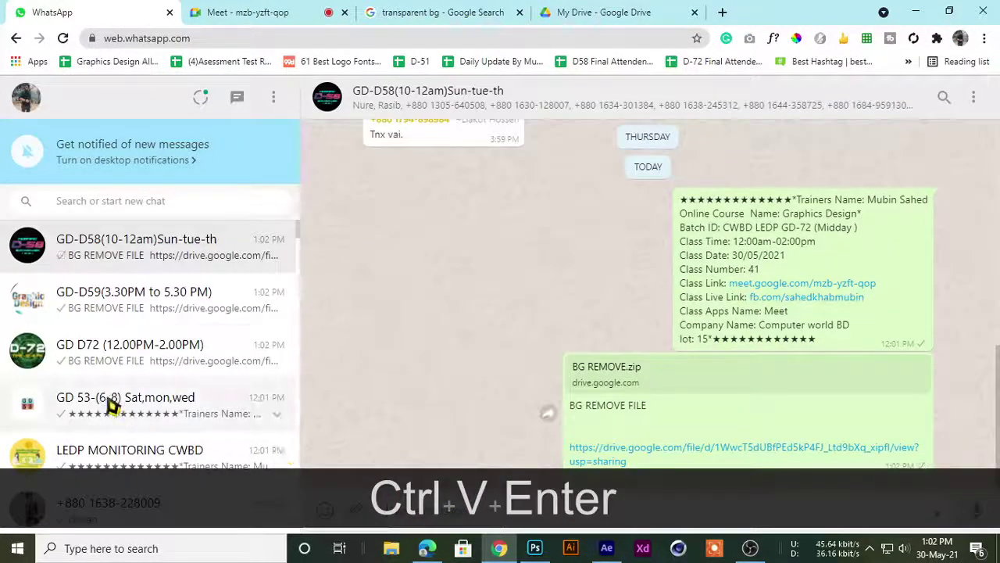
{"action": "left_click", "coordinate": [118, 403]}
{"action": "key", "text": "ctrl+c"}
{"action": "key", "text": "ctrl+v"}
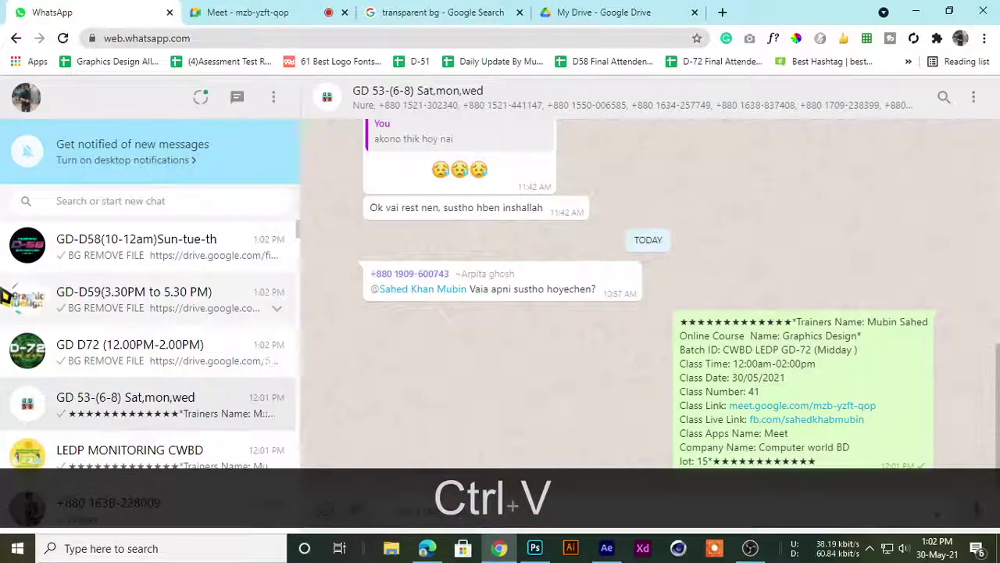
- Recopy the sent message from GD-D59 and send it to the GD 53 group
{"action": "left_click", "coordinate": [74, 295]}
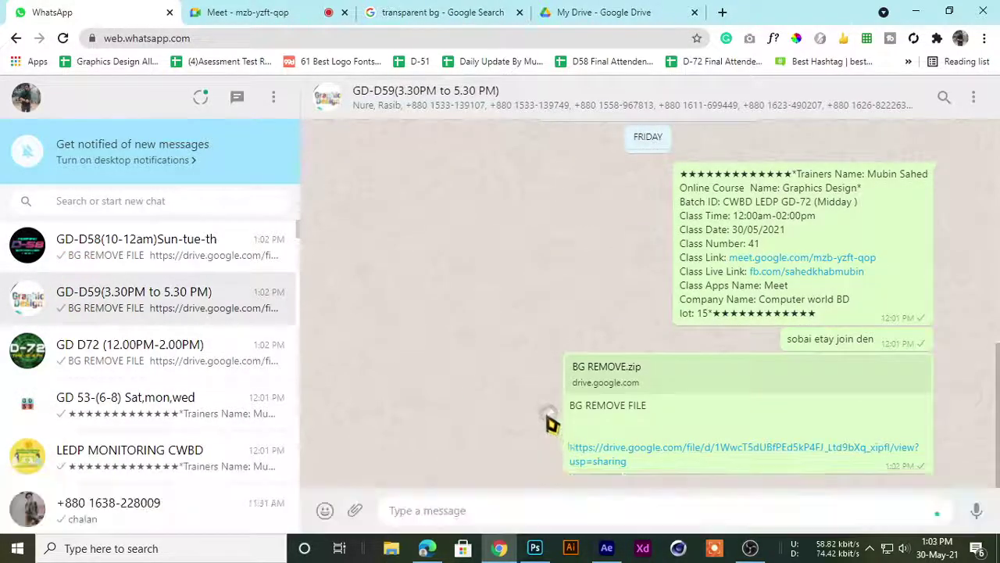
{"action": "mouse_move", "coordinate": [630, 463]}
{"action": "left_mouse_down"}
{"action": "mouse_move", "coordinate": [587, 453]}
{"action": "mouse_move", "coordinate": [576, 420]}
{"action": "left_mouse_up"}
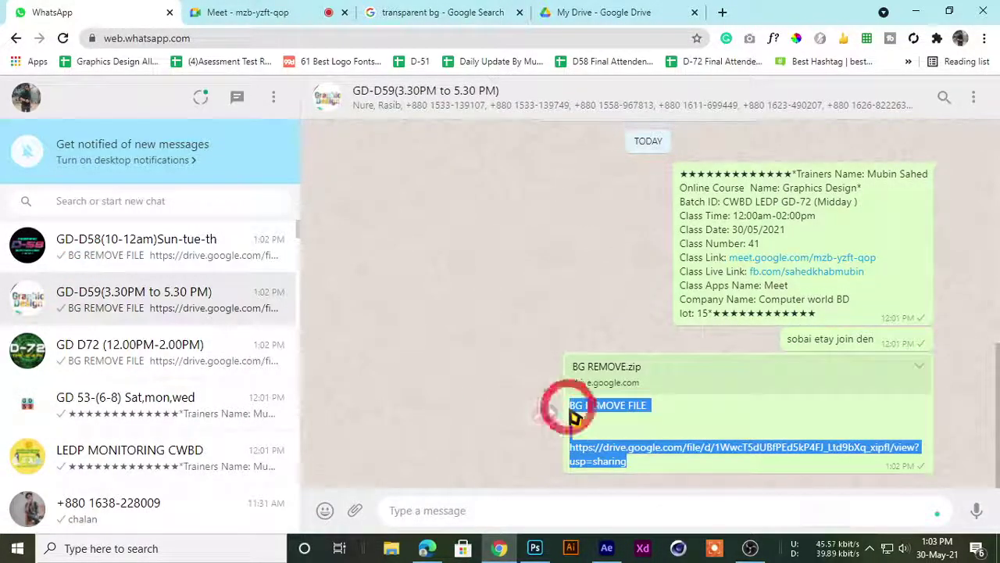
{"action": "key", "text": "ctrl+c"}
{"action": "left_click", "coordinate": [122, 363]}
{"action": "left_click", "coordinate": [118, 402]}
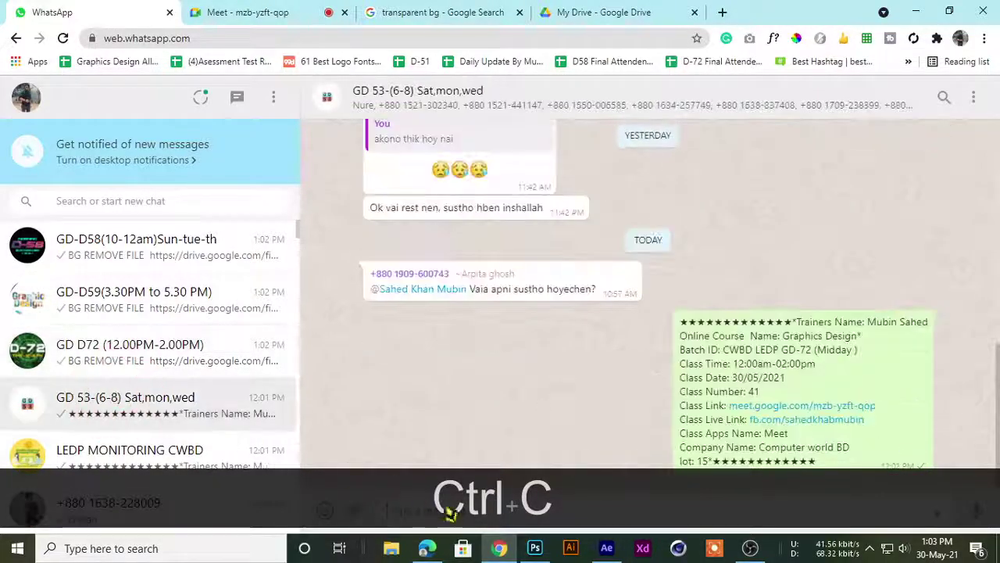
{"action": "left_click", "coordinate": [449, 511]}
{"action": "key", "text": "ctrl+v"}
{"action": "key", "text": "Return"}
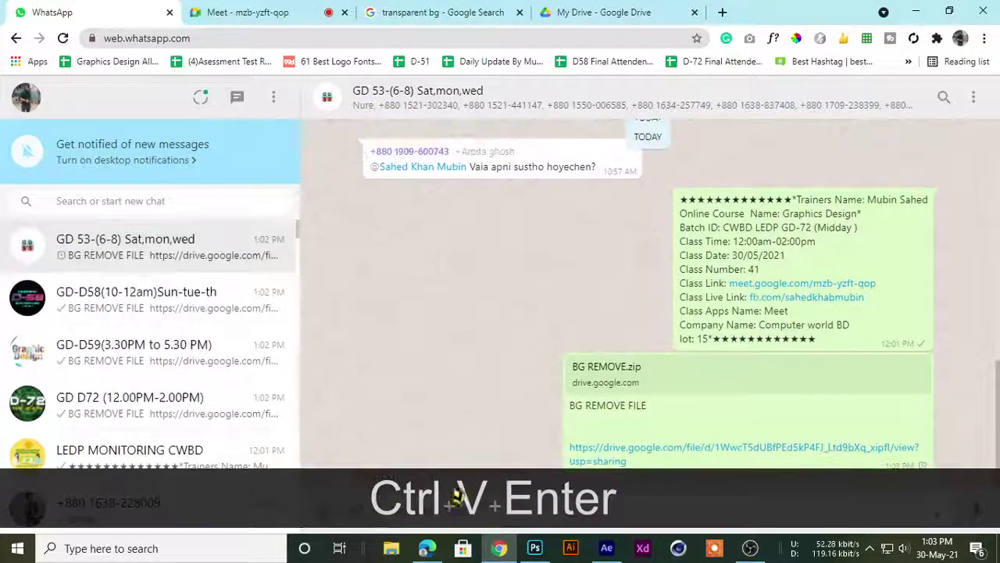
{"action": "left_click", "coordinate": [257, 11]}
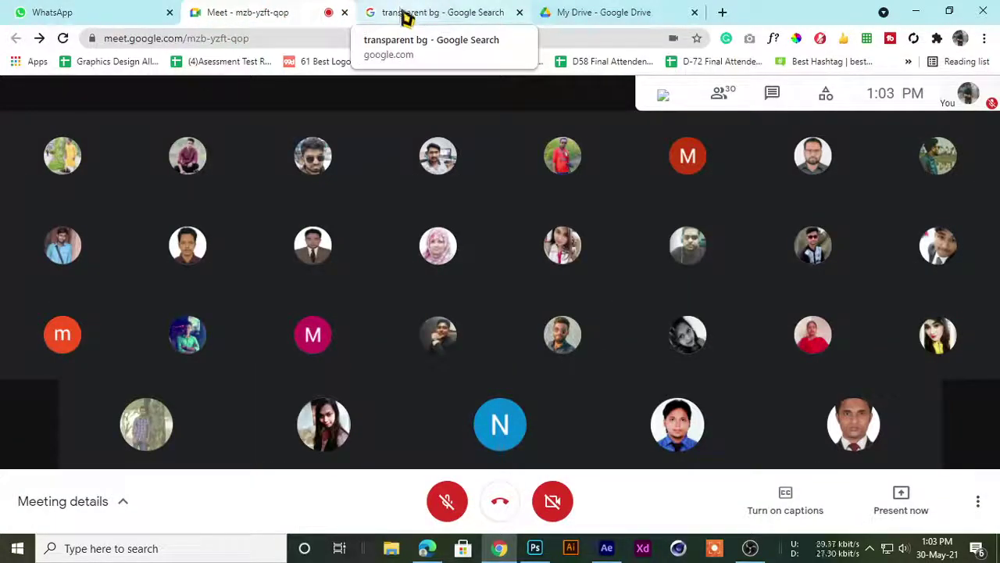
- Close BG REMOVE.zip's Get link window with Done and go back to the Meet call
{"action": "left_click", "coordinate": [440, 14]}
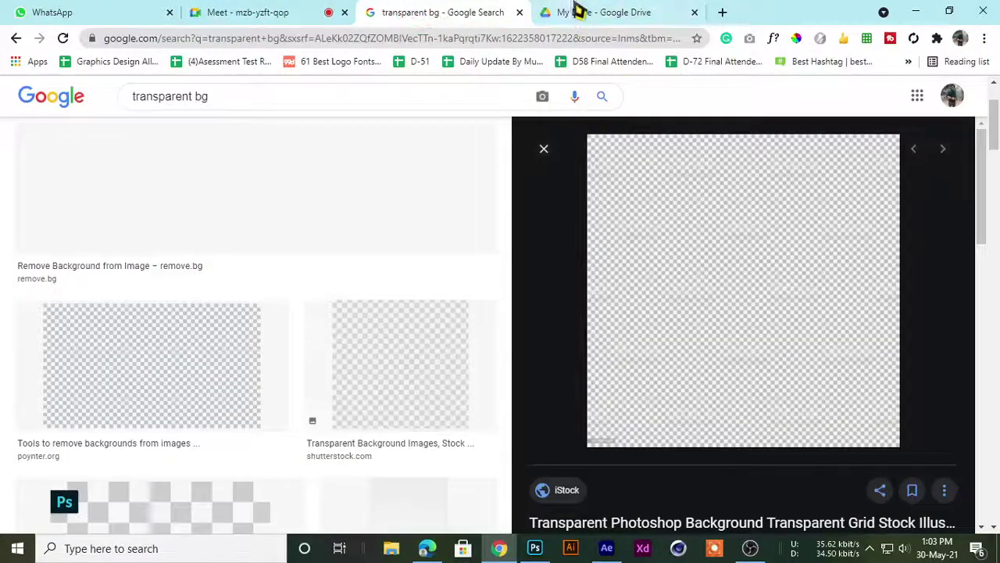
{"action": "left_click", "coordinate": [577, 10]}
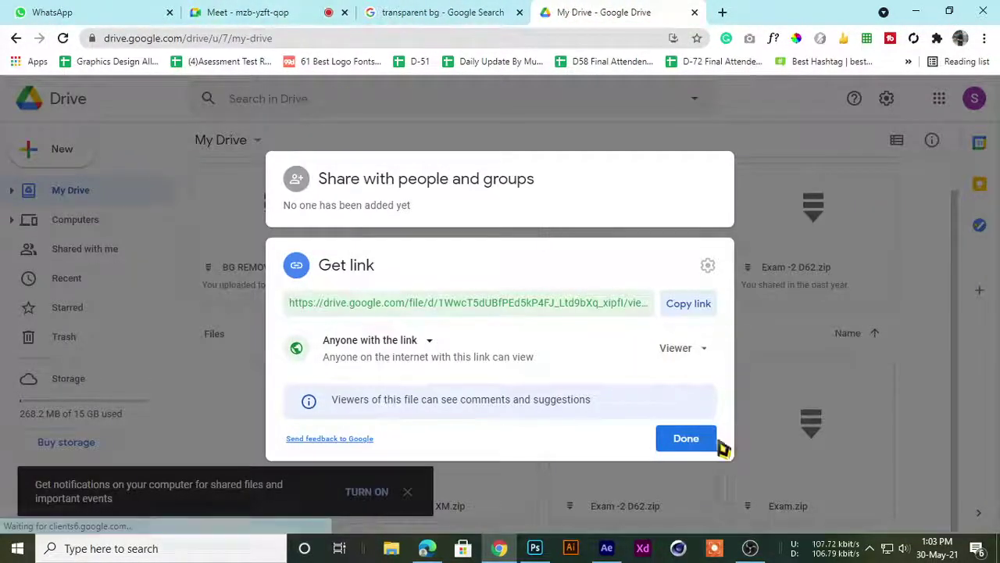
{"action": "left_click", "coordinate": [690, 440]}
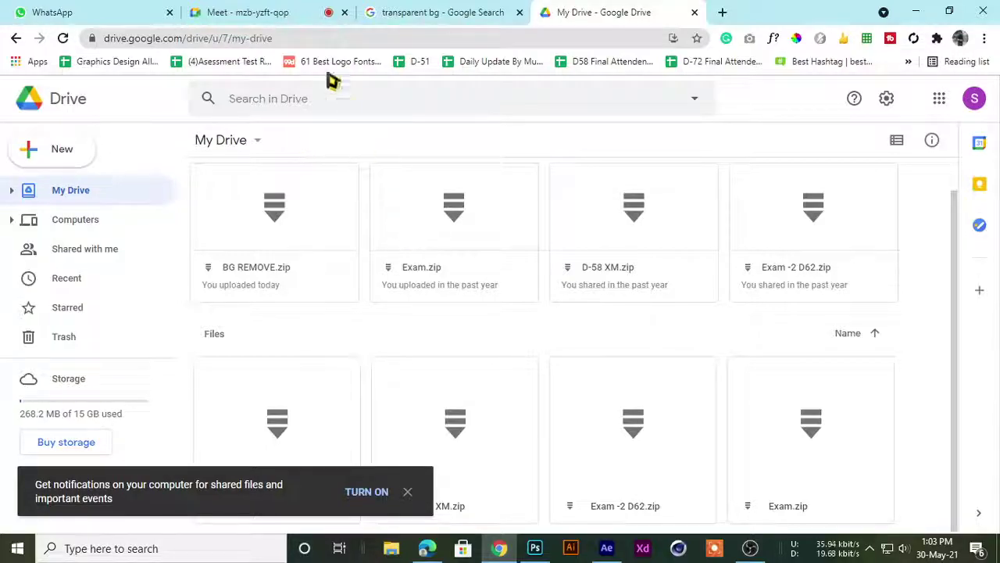
{"action": "left_click", "coordinate": [249, 12]}
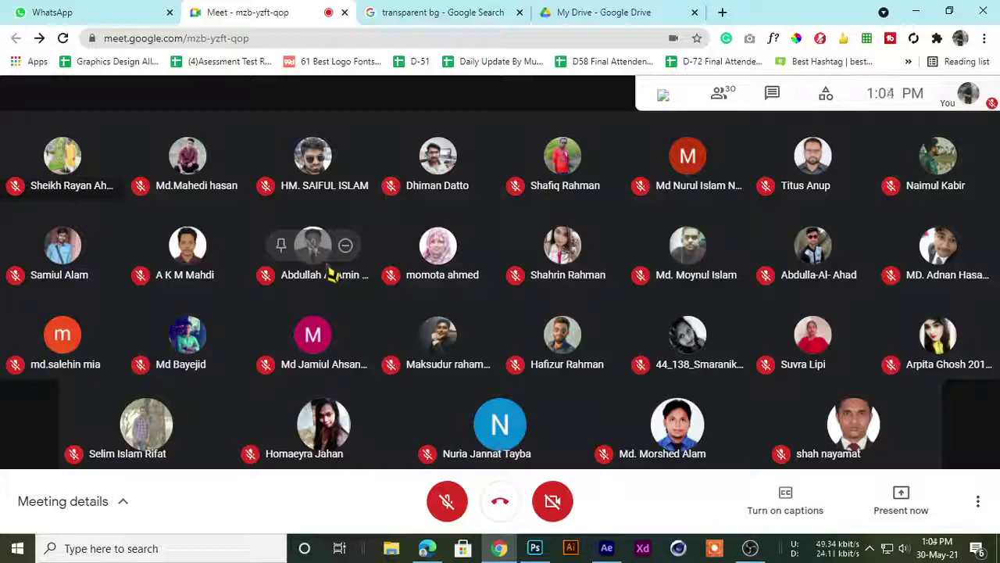
- Glance at the image search and Drive tabs, then unmute the Meet microphone
{"action": "left_click", "coordinate": [438, 12]}
{"action": "left_click", "coordinate": [599, 12]}
{"action": "left_click", "coordinate": [266, 12]}
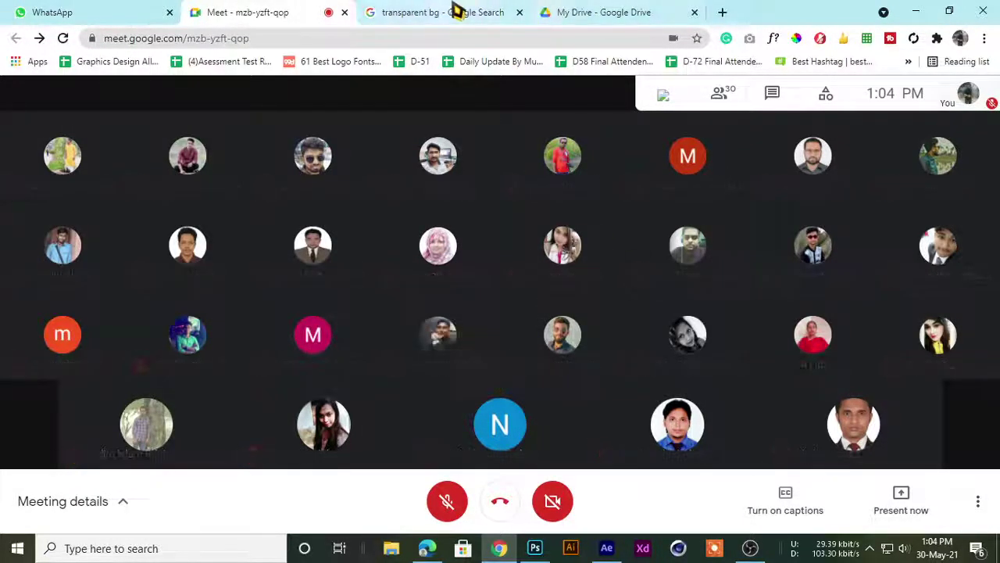
{"action": "left_click", "coordinate": [598, 12]}
{"action": "left_click", "coordinate": [199, 11]}
{"action": "left_click", "coordinate": [447, 500]}
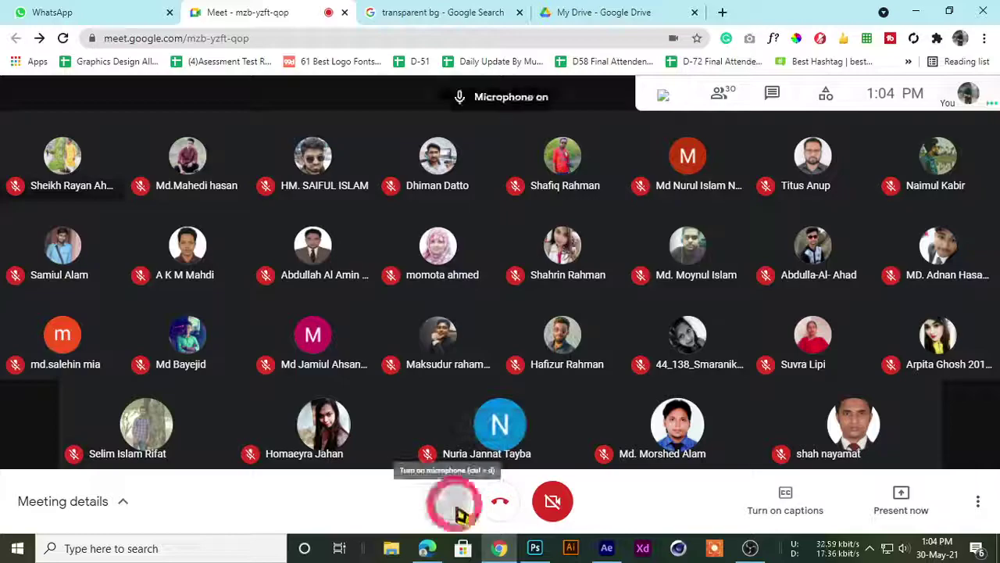
- Mute then re-enable the Meet microphone, leaving the OBS recording window in front
{"action": "left_click", "coordinate": [486, 11]}
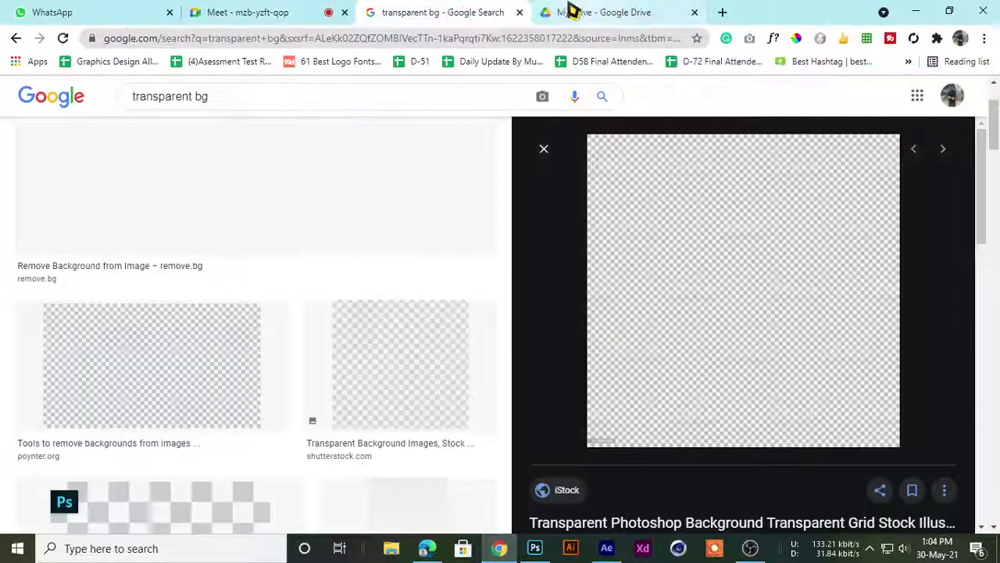
{"action": "left_click", "coordinate": [570, 11]}
{"action": "left_click", "coordinate": [201, 11]}
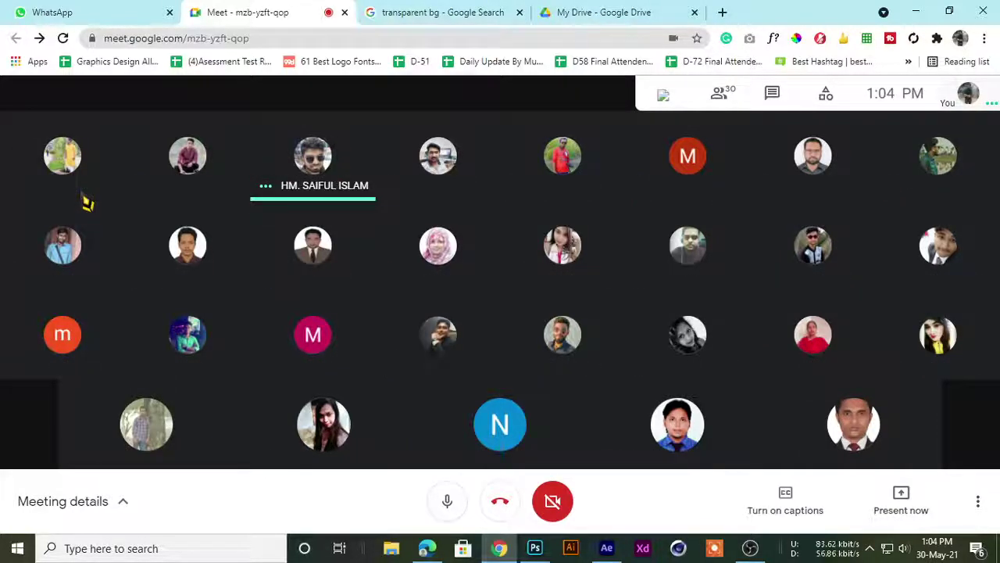
{"action": "left_click", "coordinate": [447, 501]}
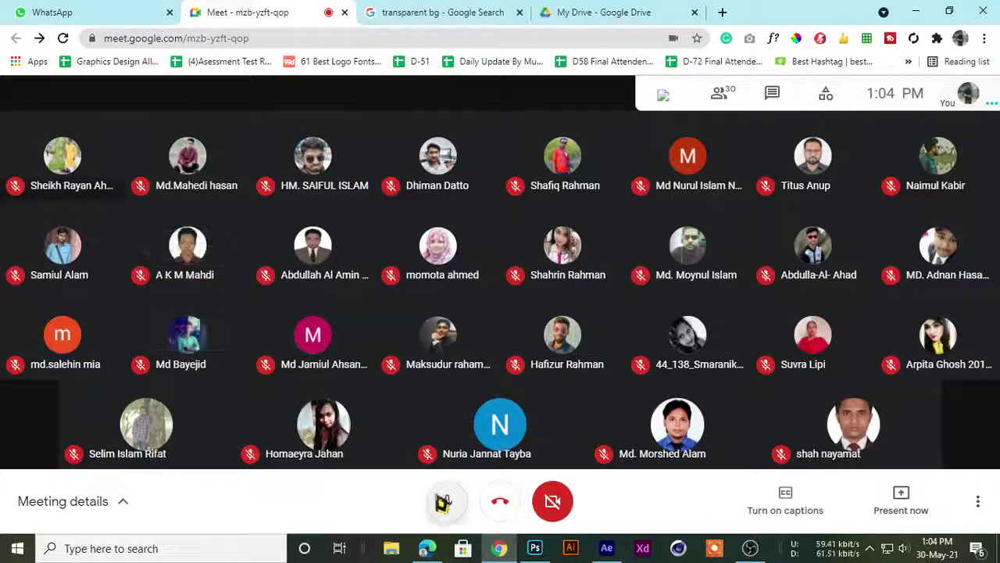
{"action": "left_click", "coordinate": [751, 548]}
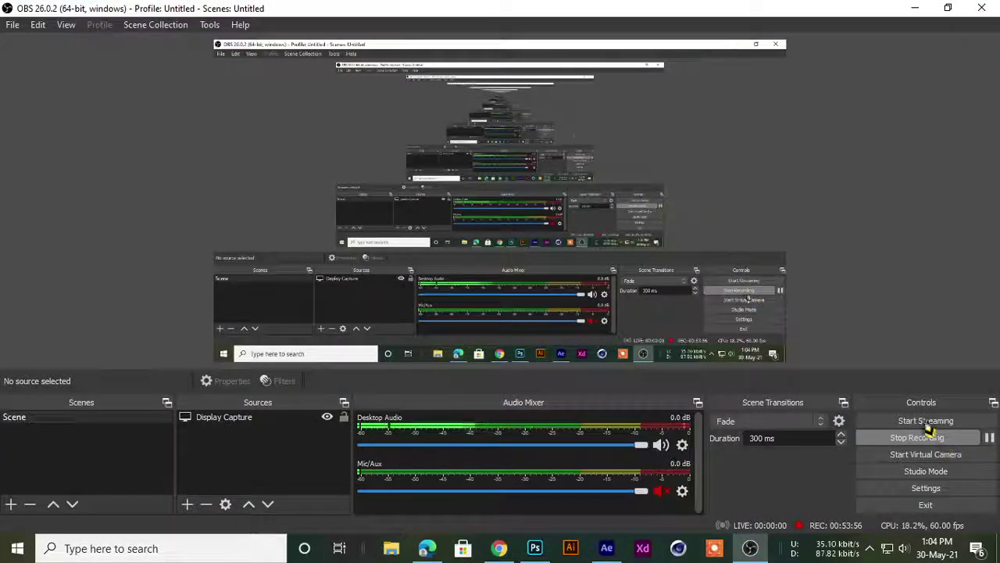
{"action": "left_click", "coordinate": [916, 10]}
{"action": "left_click", "coordinate": [447, 501]}
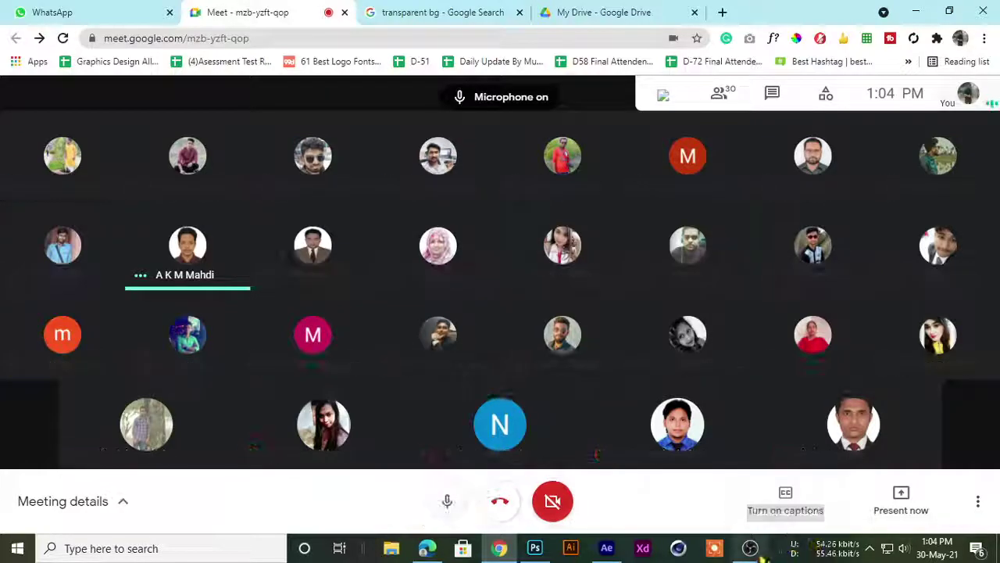
{"action": "left_click", "coordinate": [751, 547]}
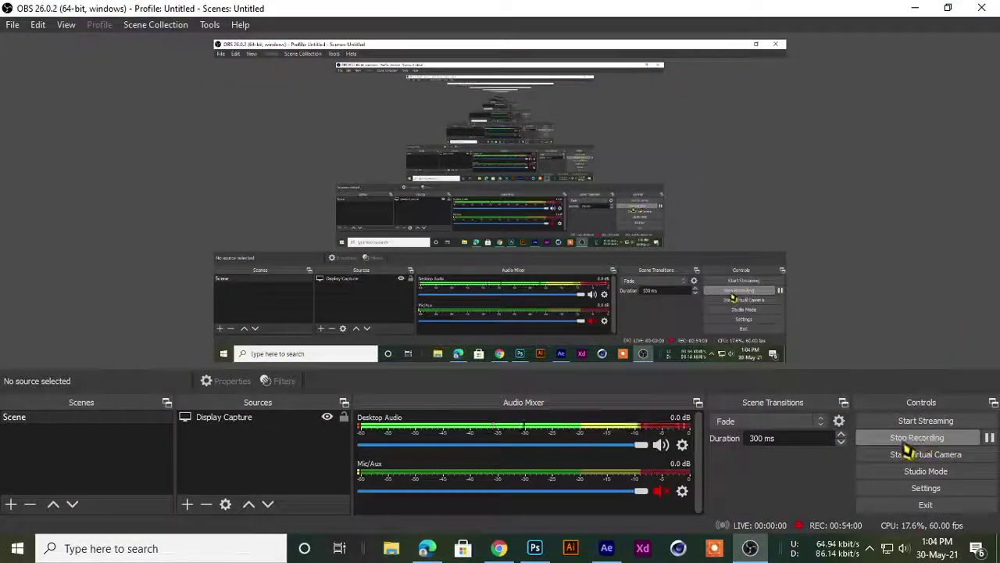